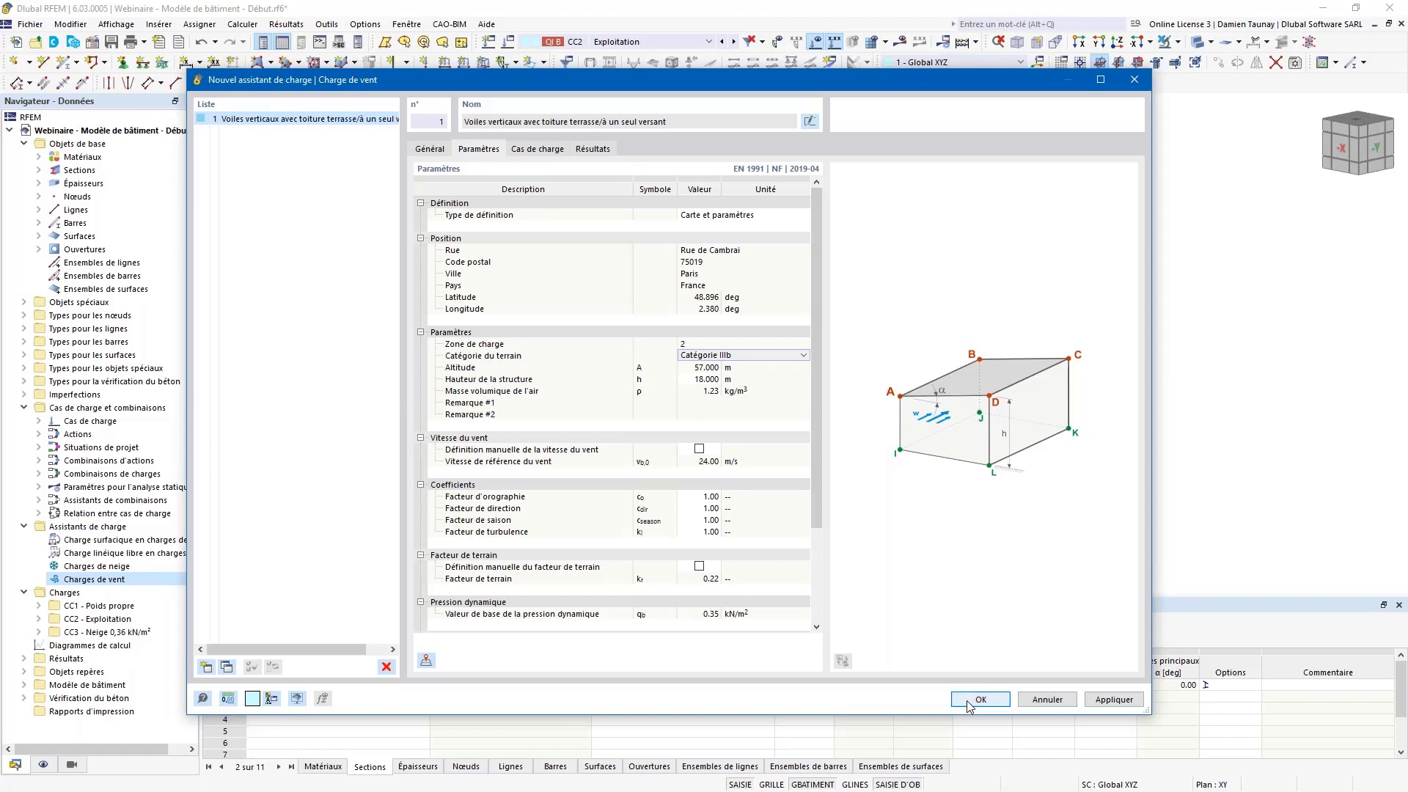
# - Set the terrain category to Catégorie IV, generate the load case for Cas w, and confirm the wind load wizard
pyautogui.click(767, 357)
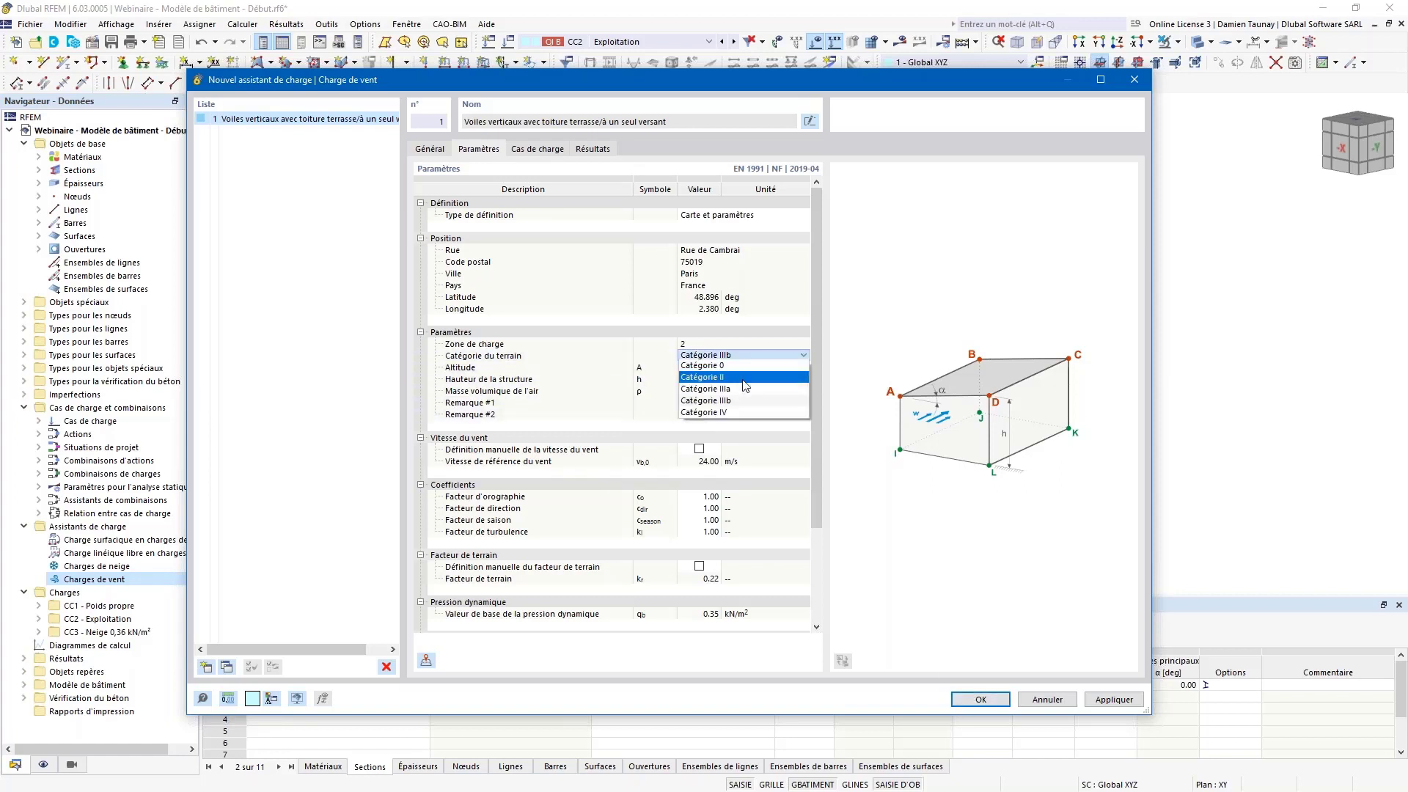
pyautogui.click(733, 414)
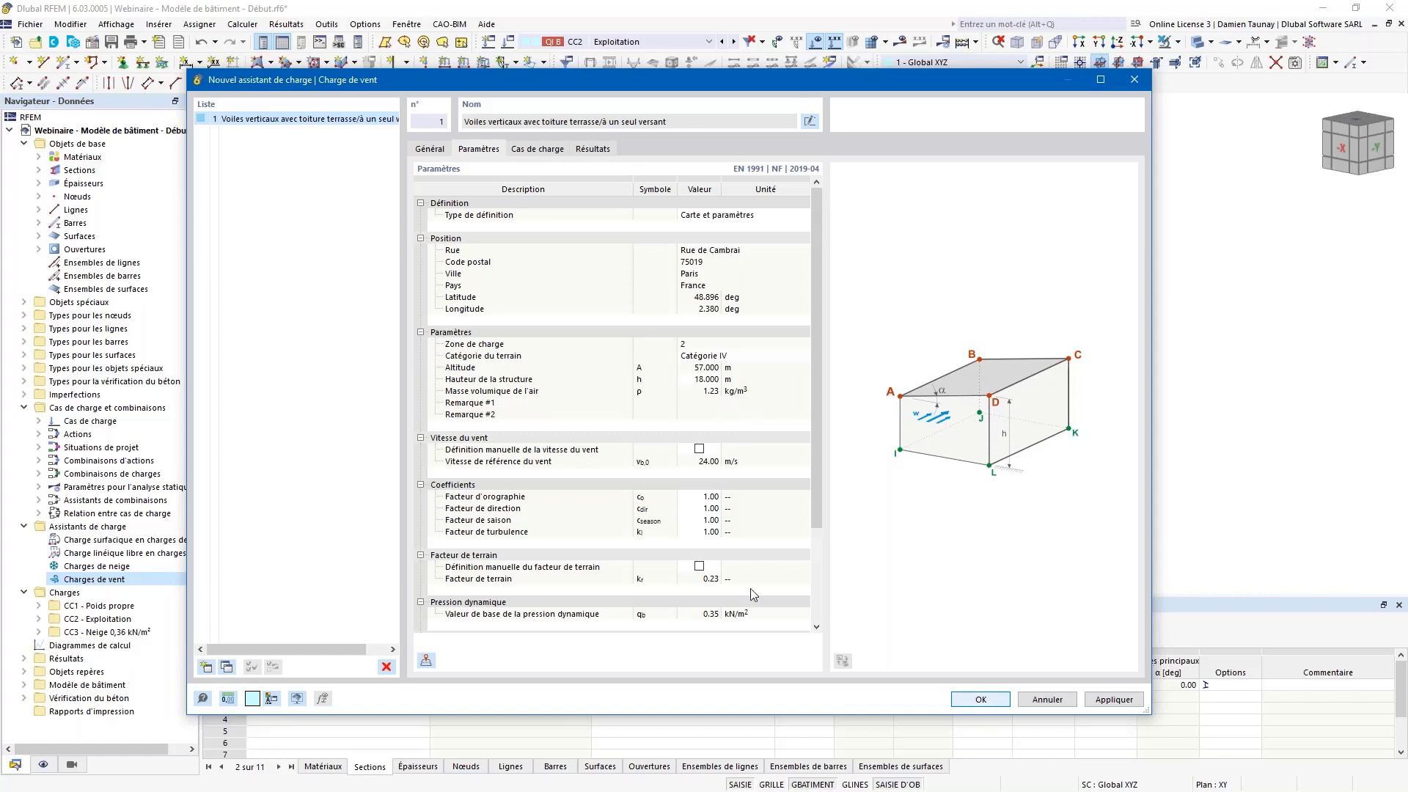
pyautogui.click(519, 149)
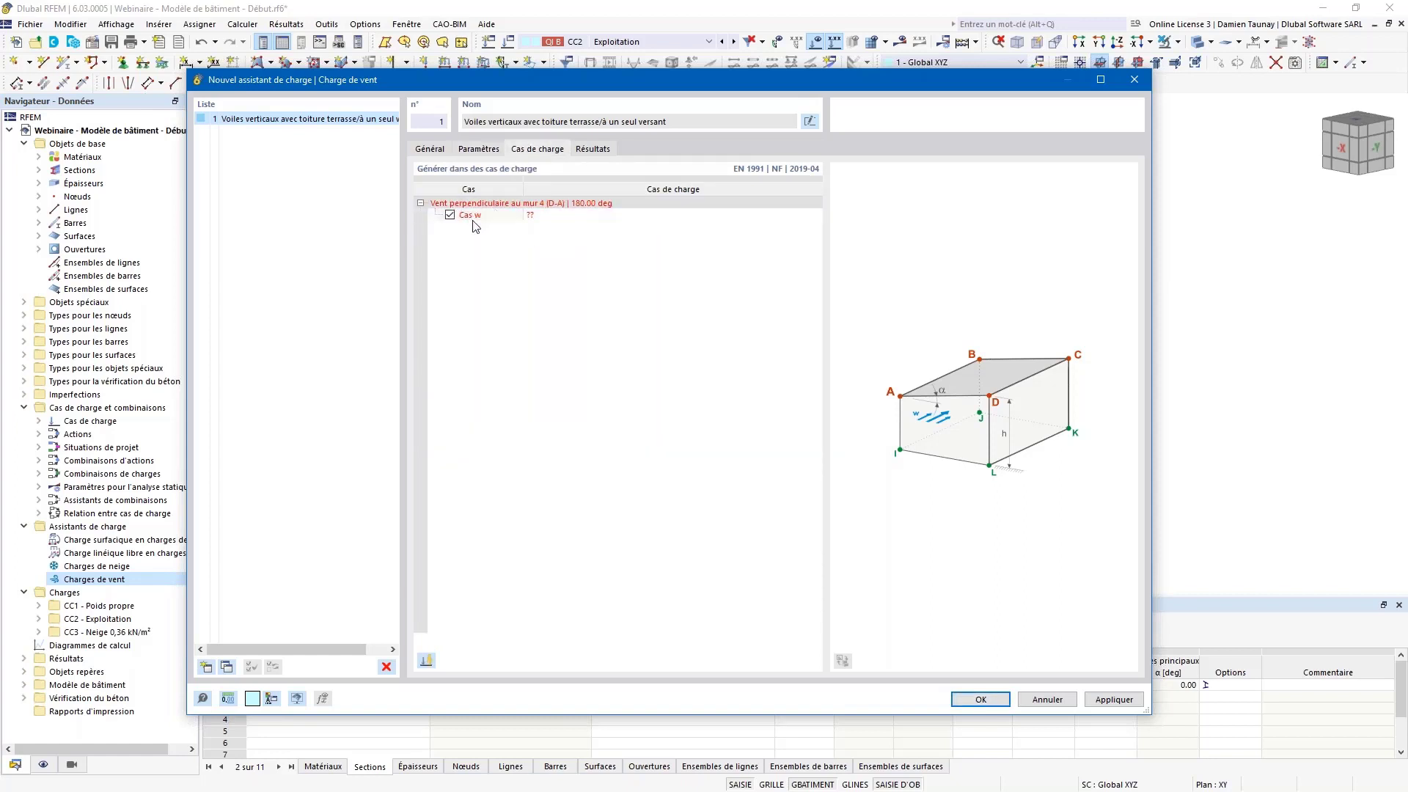
pyautogui.click(807, 215)
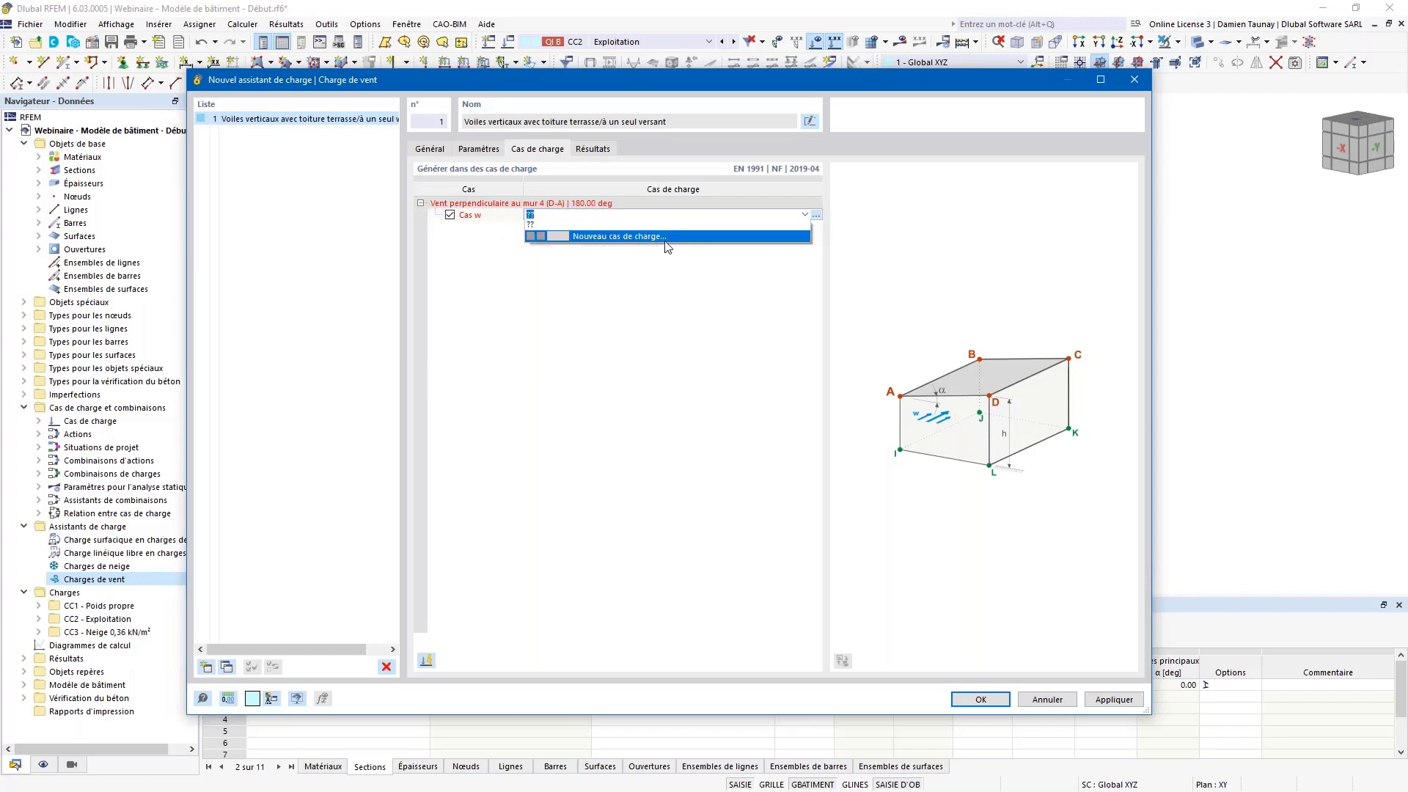
pyautogui.click(644, 365)
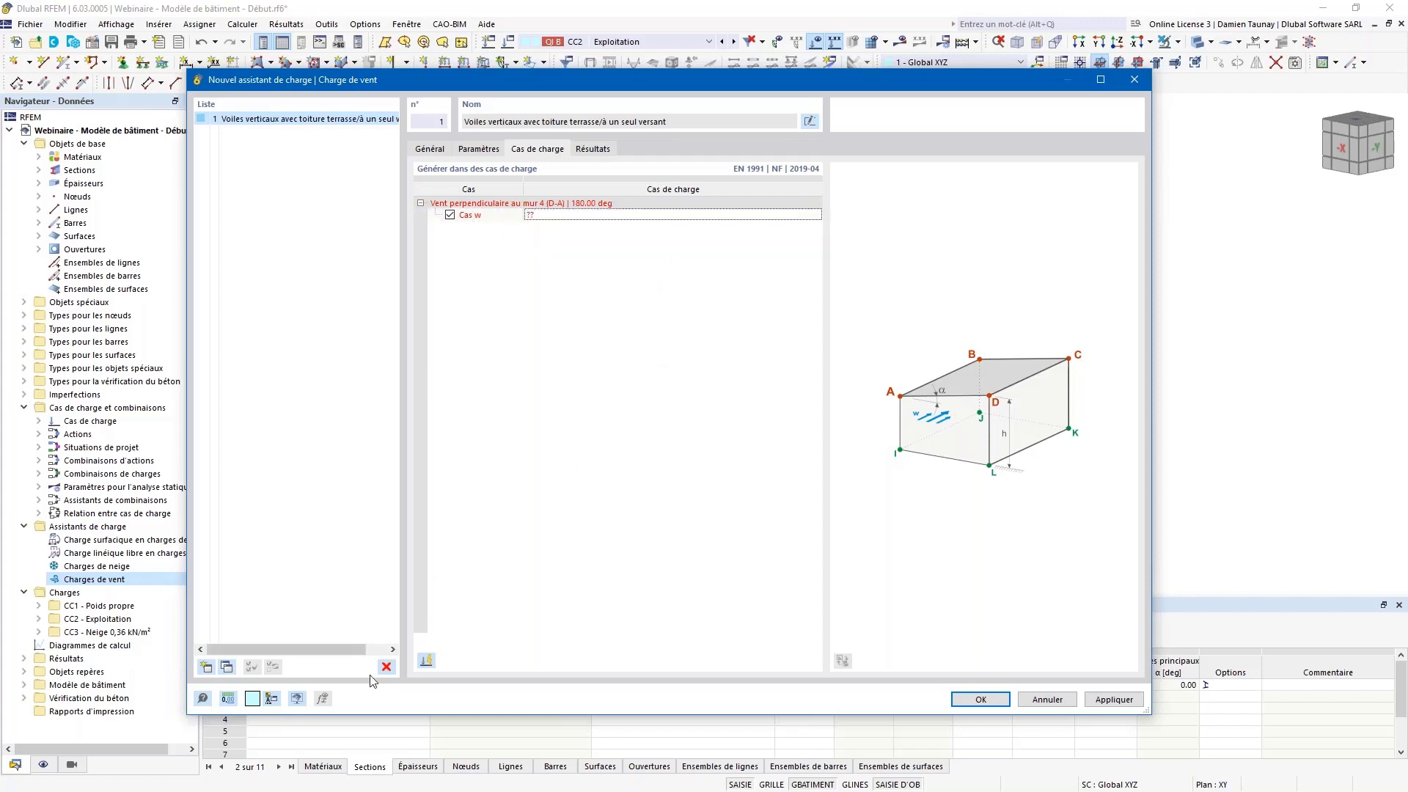
pyautogui.click(426, 660)
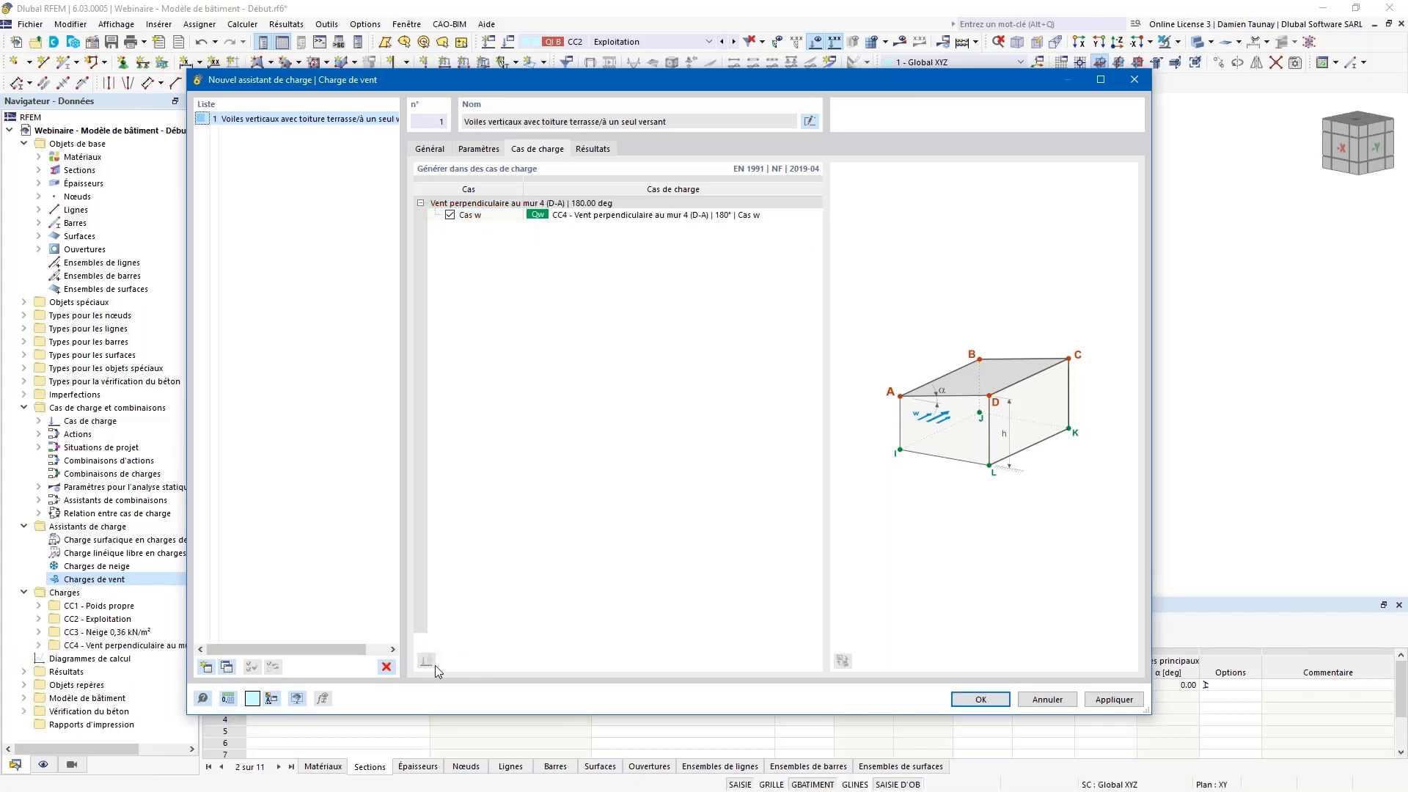
pyautogui.click(594, 150)
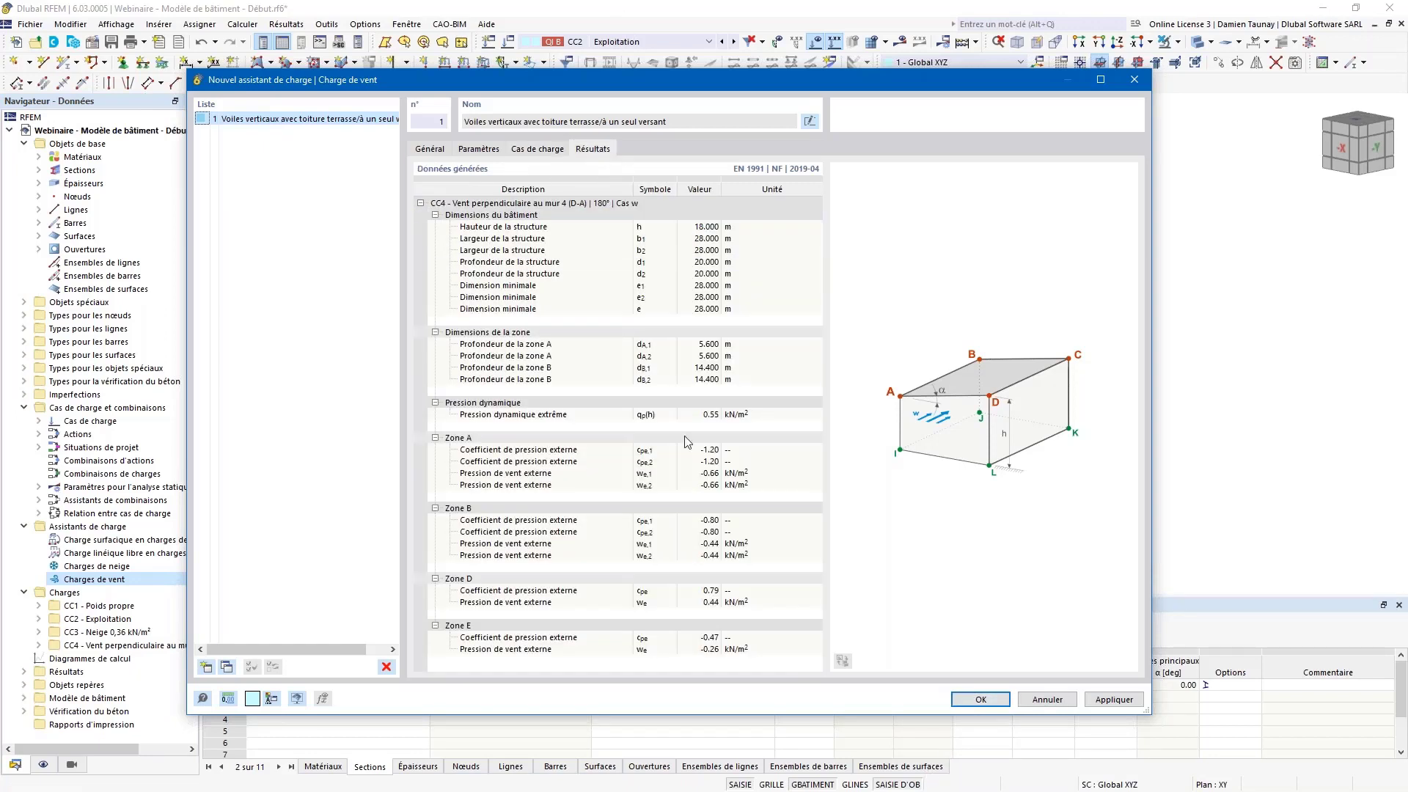
pyautogui.click(982, 700)
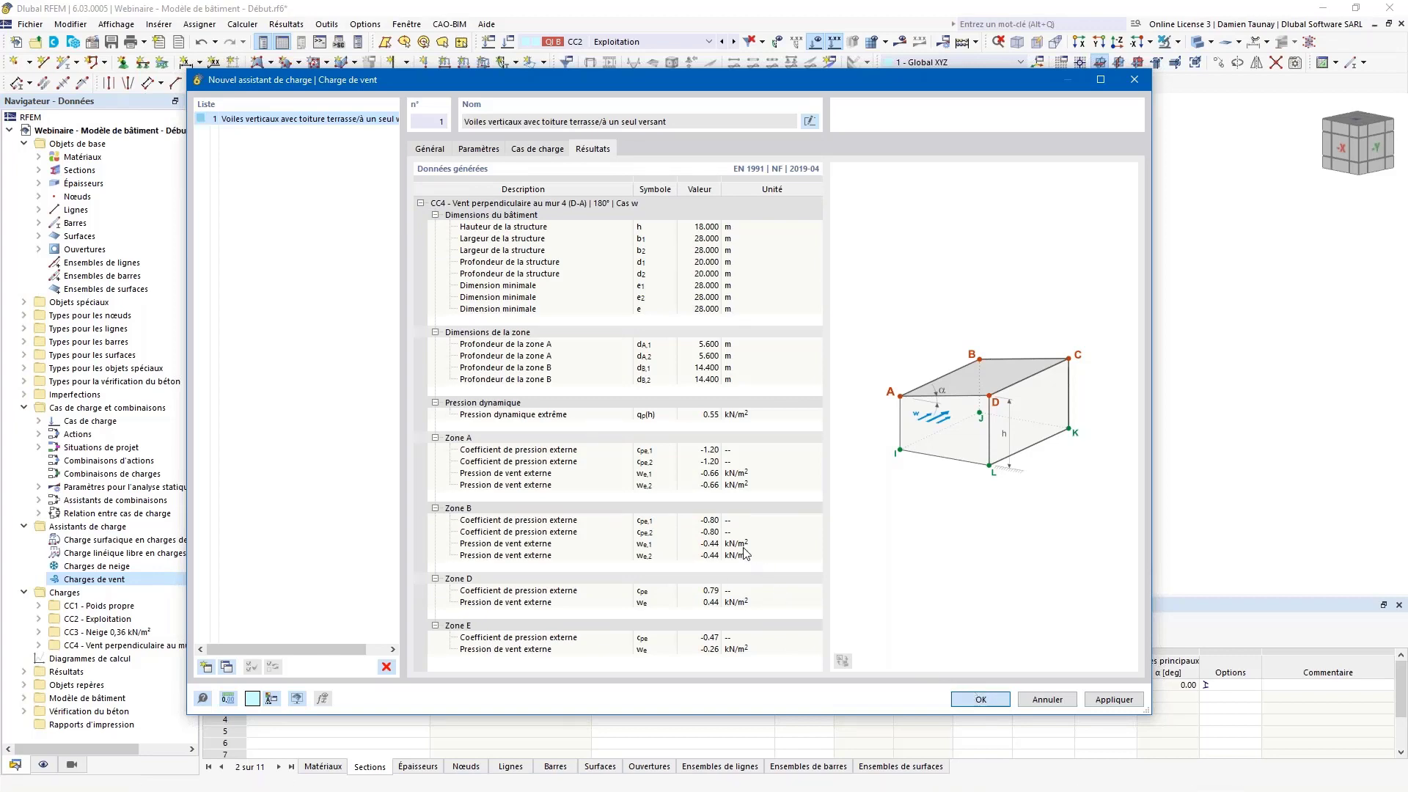
# - Display load case CC4 and turn off the separate display of the loads generated by the wind load wizard
pyautogui.click(733, 44)
pyautogui.click(733, 44)
pyautogui.keyDown('ctrl'); pyautogui.moveTo(828, 265); pyautogui.dragTo(957, 268, button='middle'); pyautogui.keyUp('ctrl')
pyautogui.rightClick(430, 180)
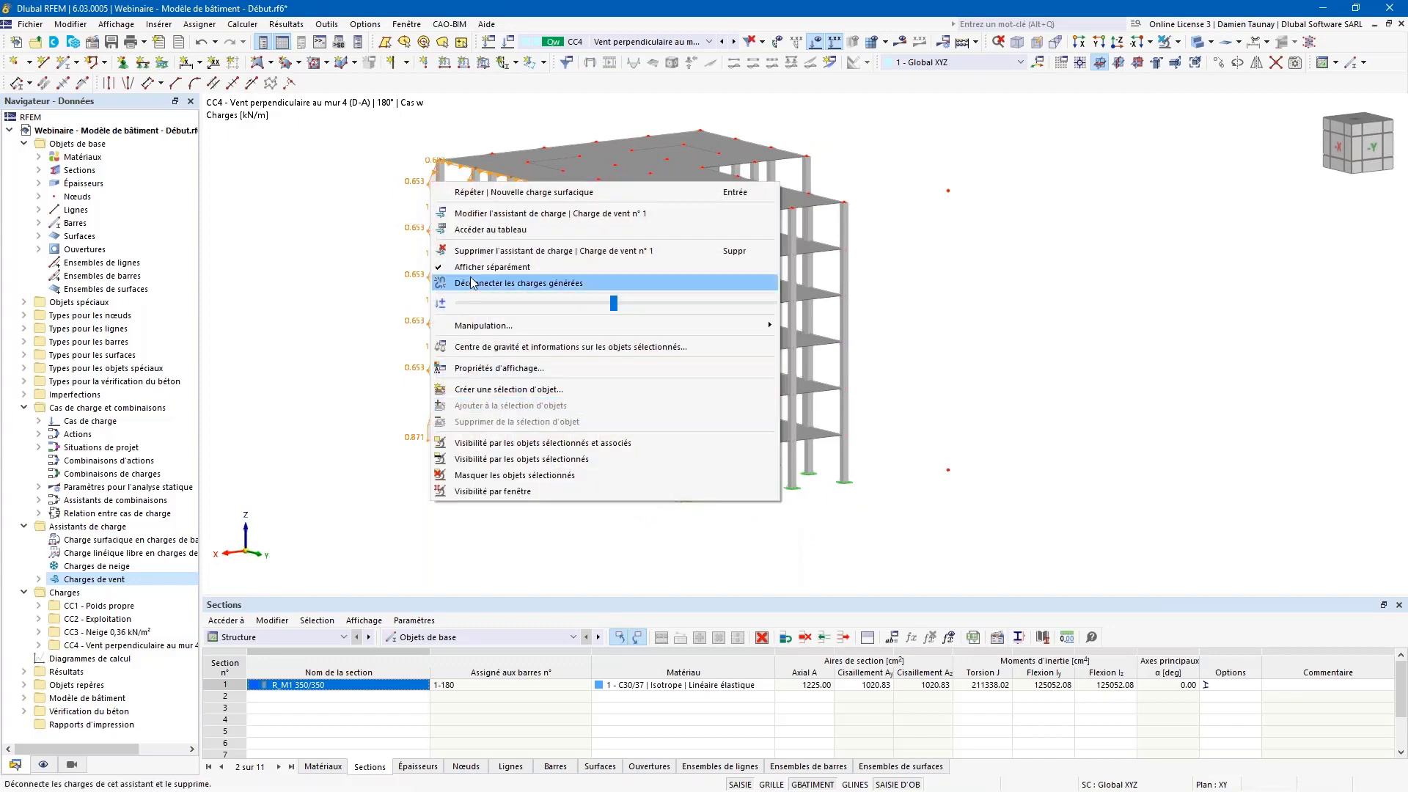
pyautogui.click(469, 268)
# - Turn the separate display of the generated wind loads back on and inspect the member loads on the façade
pyautogui.keyDown('ctrl'); pyautogui.moveTo(477, 354); pyautogui.dragTo(461, 192, button='middle'); pyautogui.keyUp('ctrl')
pyautogui.rightClick(462, 190)
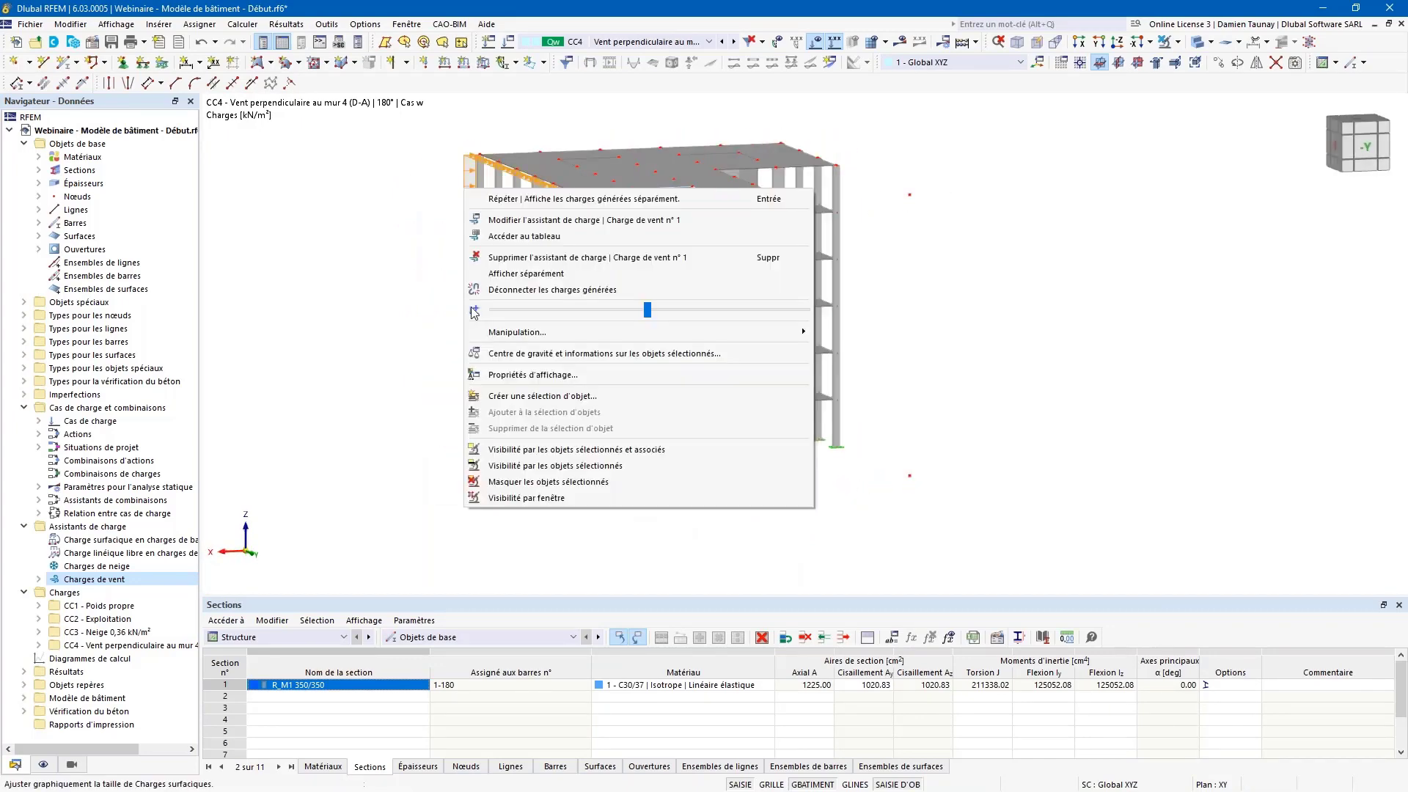
pyautogui.click(488, 281)
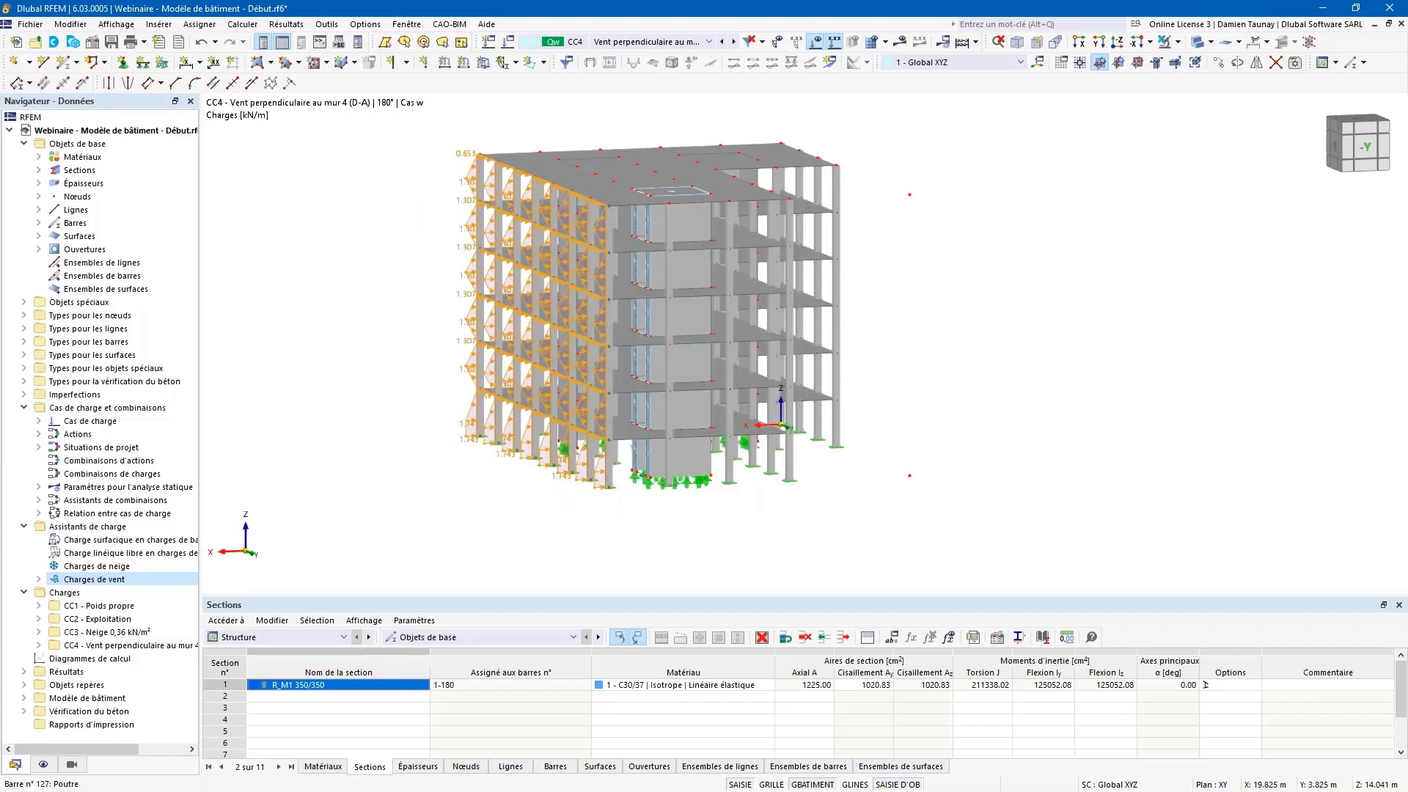
pyautogui.keyDown('ctrl'); pyautogui.moveTo(500, 210); pyautogui.dragTo(449, 142, button='middle'); pyautogui.keyUp('ctrl')
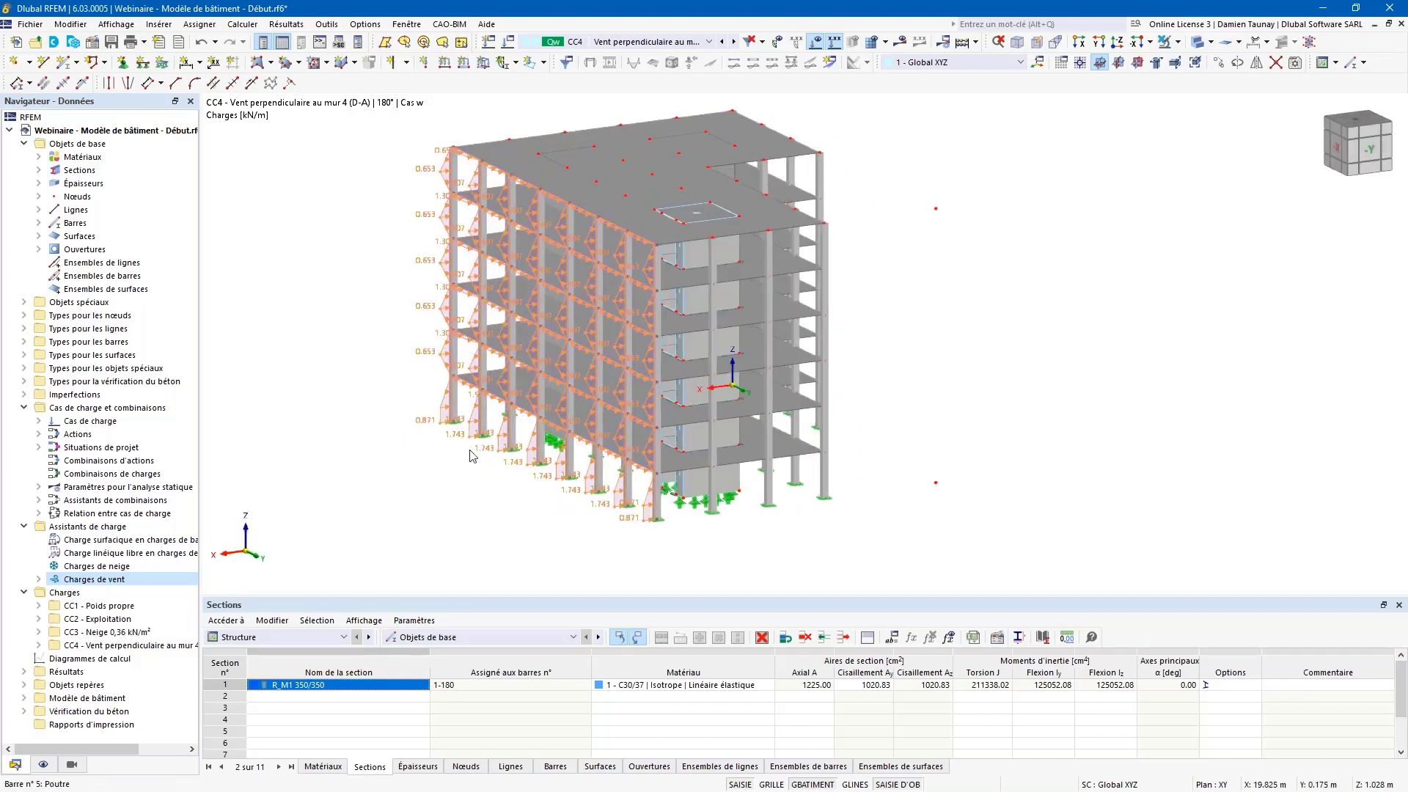
pyautogui.keyDown('ctrl'); pyautogui.moveTo(533, 322); pyautogui.dragTo(523, 330, button='middle'); pyautogui.keyUp('ctrl')
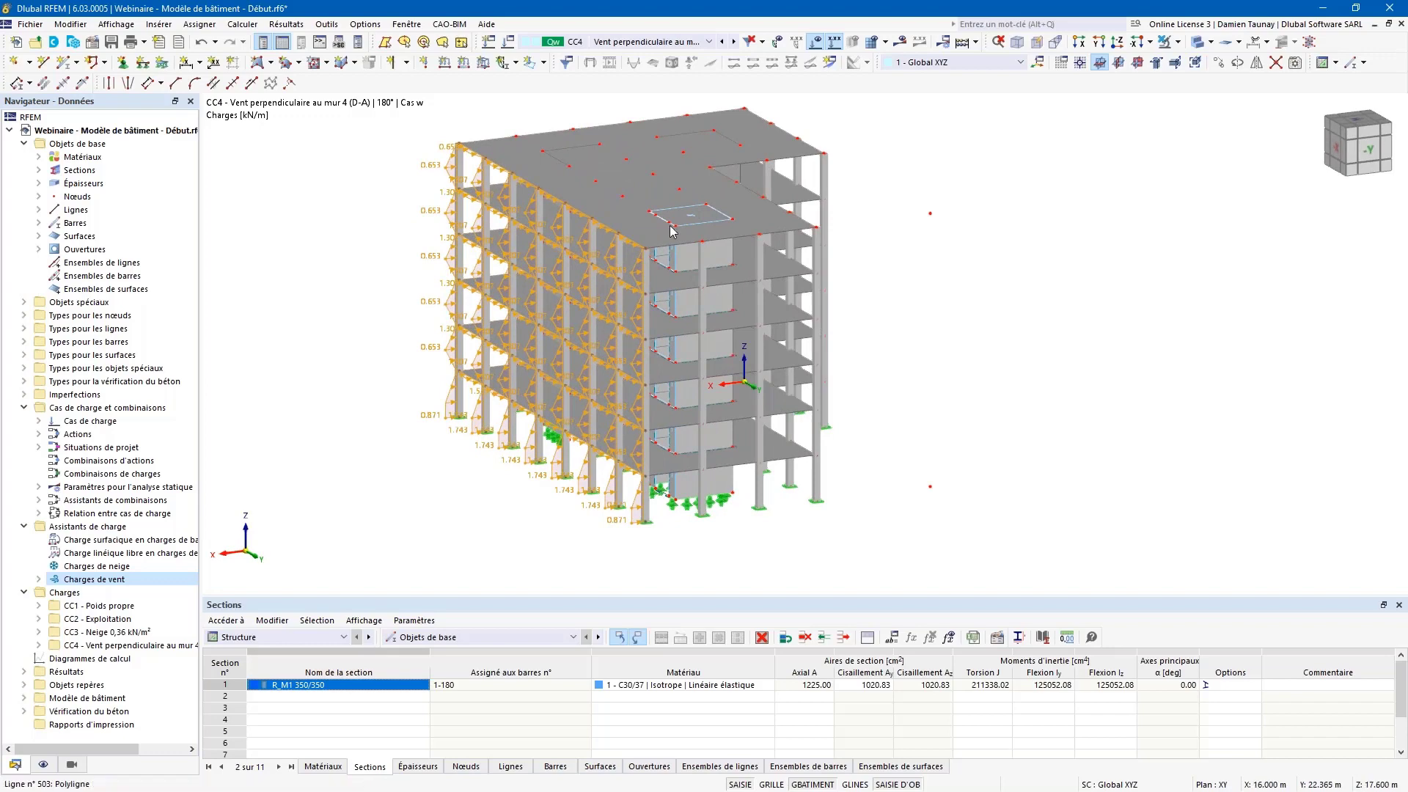
pyautogui.scroll(-1, 661, 221)
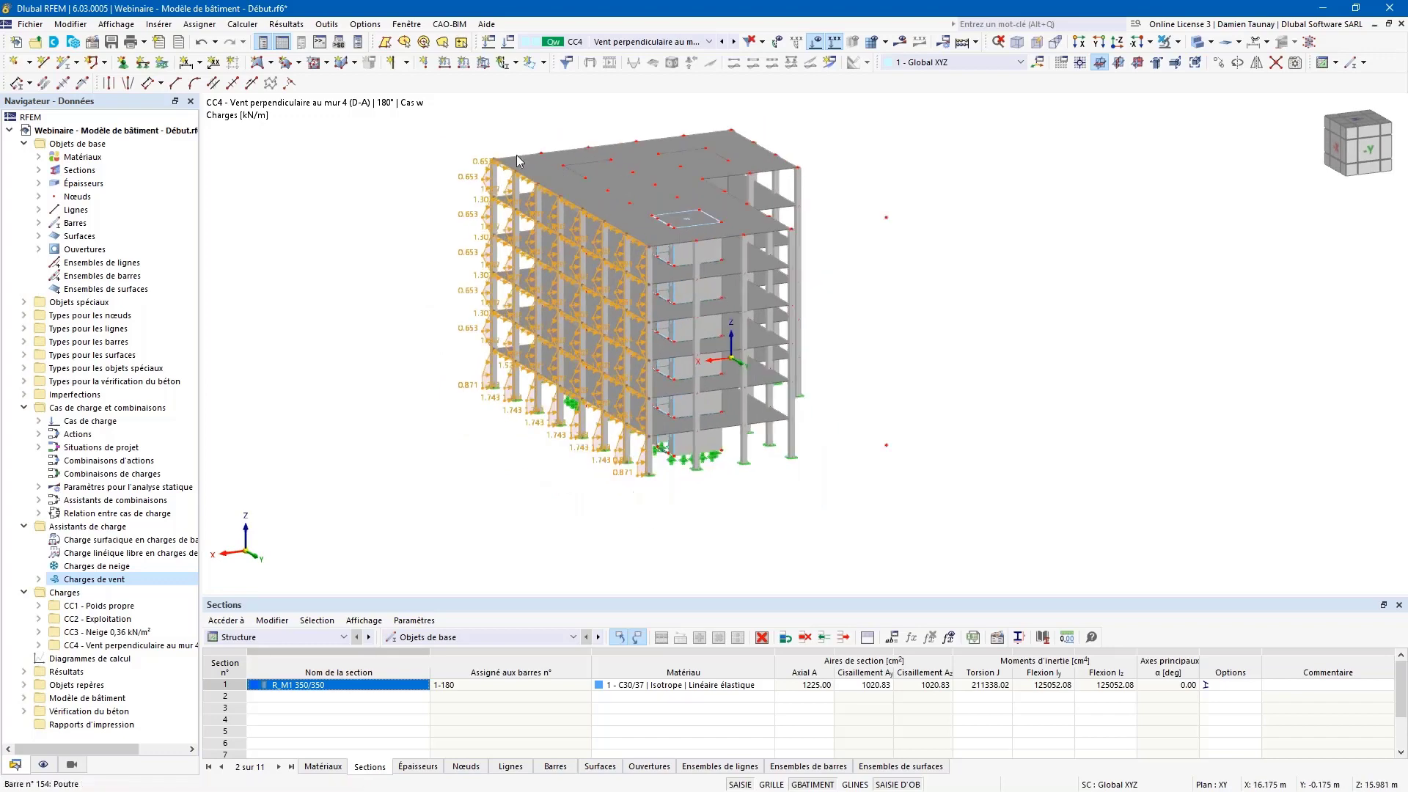
# - Show the wind load on the façade as a single surface load by disabling the separate display again
pyautogui.rightClick(481, 181)
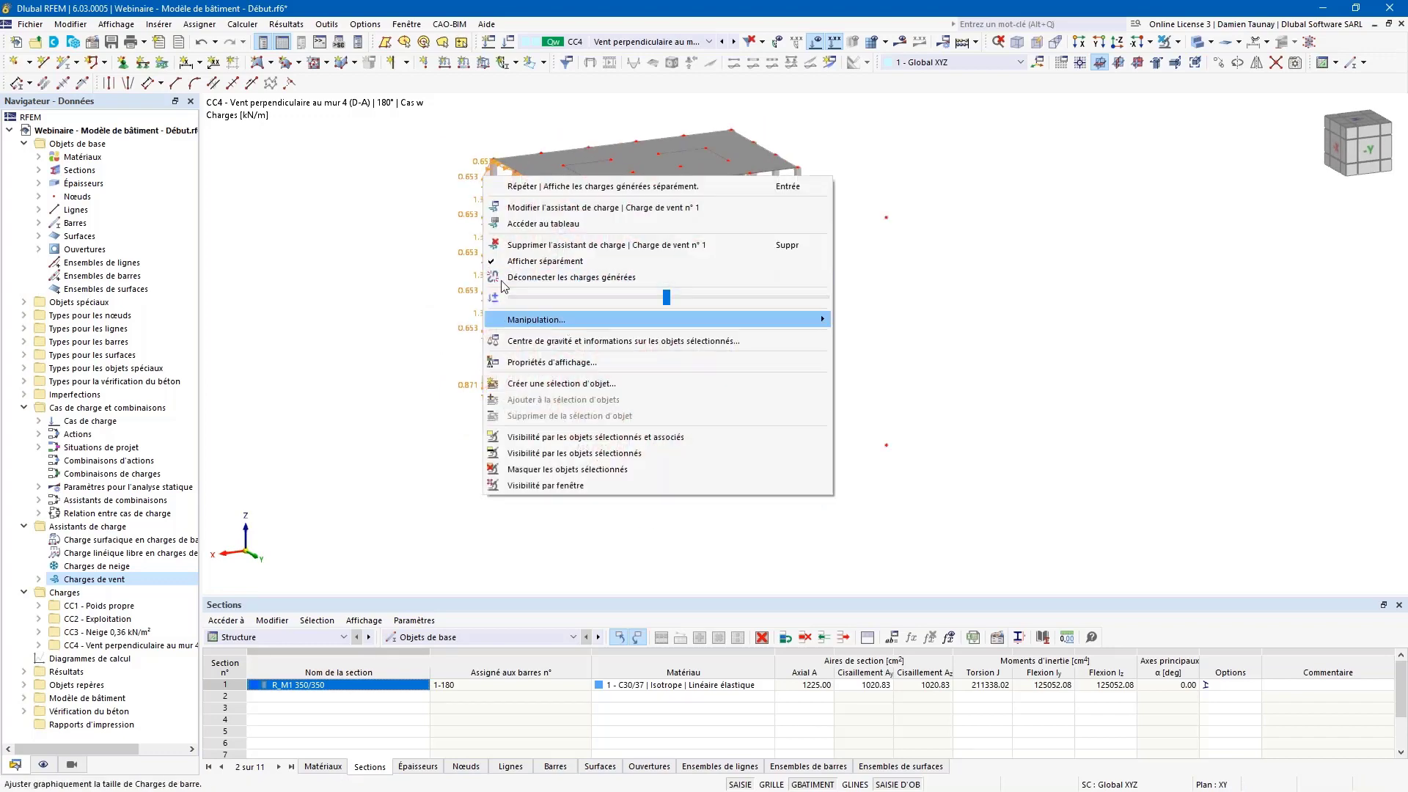
pyautogui.click(491, 262)
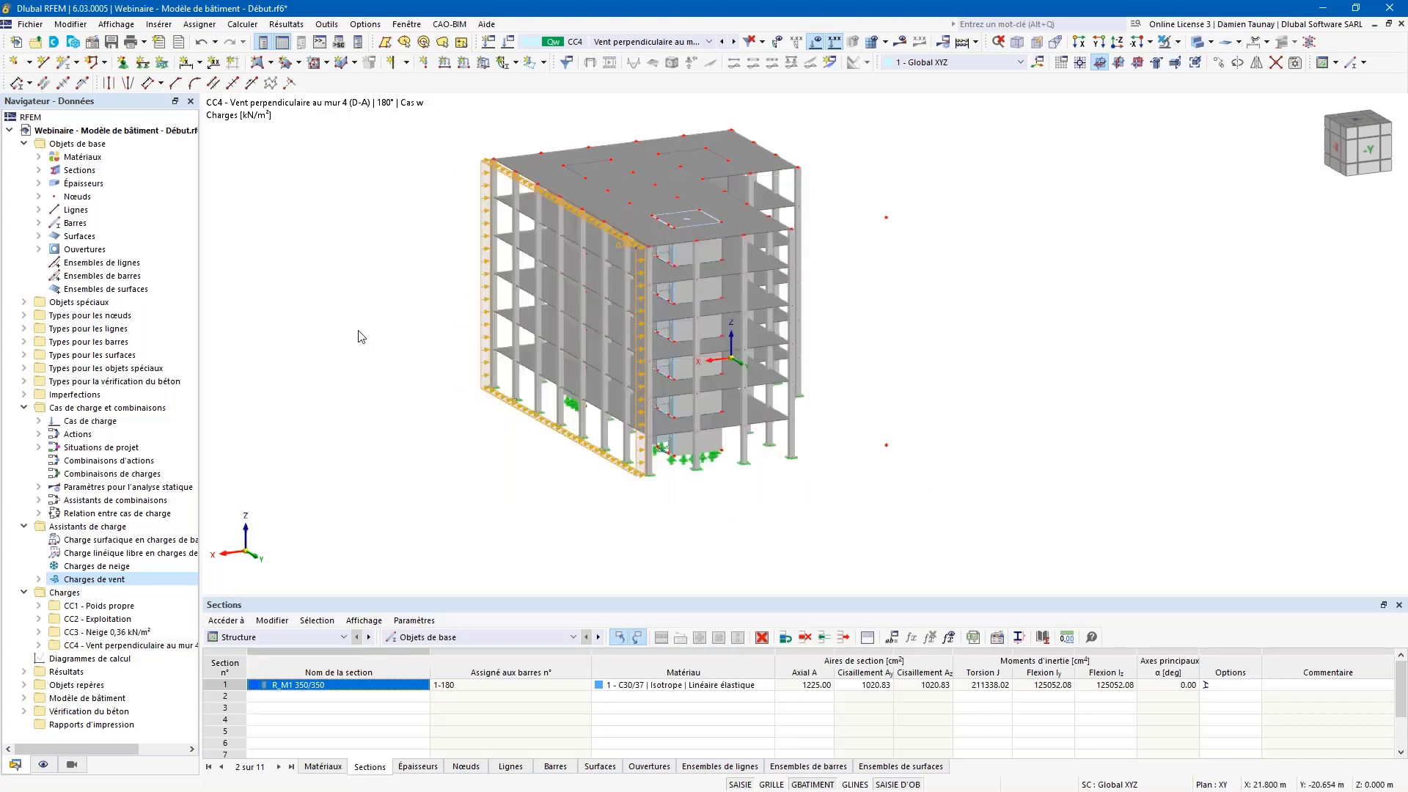
pyautogui.keyDown('ctrl'); pyautogui.moveTo(371, 335); pyautogui.dragTo(437, 336, button='middle'); pyautogui.keyUp('ctrl')
pyautogui.moveTo(437, 336); pyautogui.dragTo(390, 361, button='middle')
# - Examine the settings of design situations SP1 to SP4 in the load cases and combinations, comparing the ELU and ELS types
pyautogui.click(507, 42)
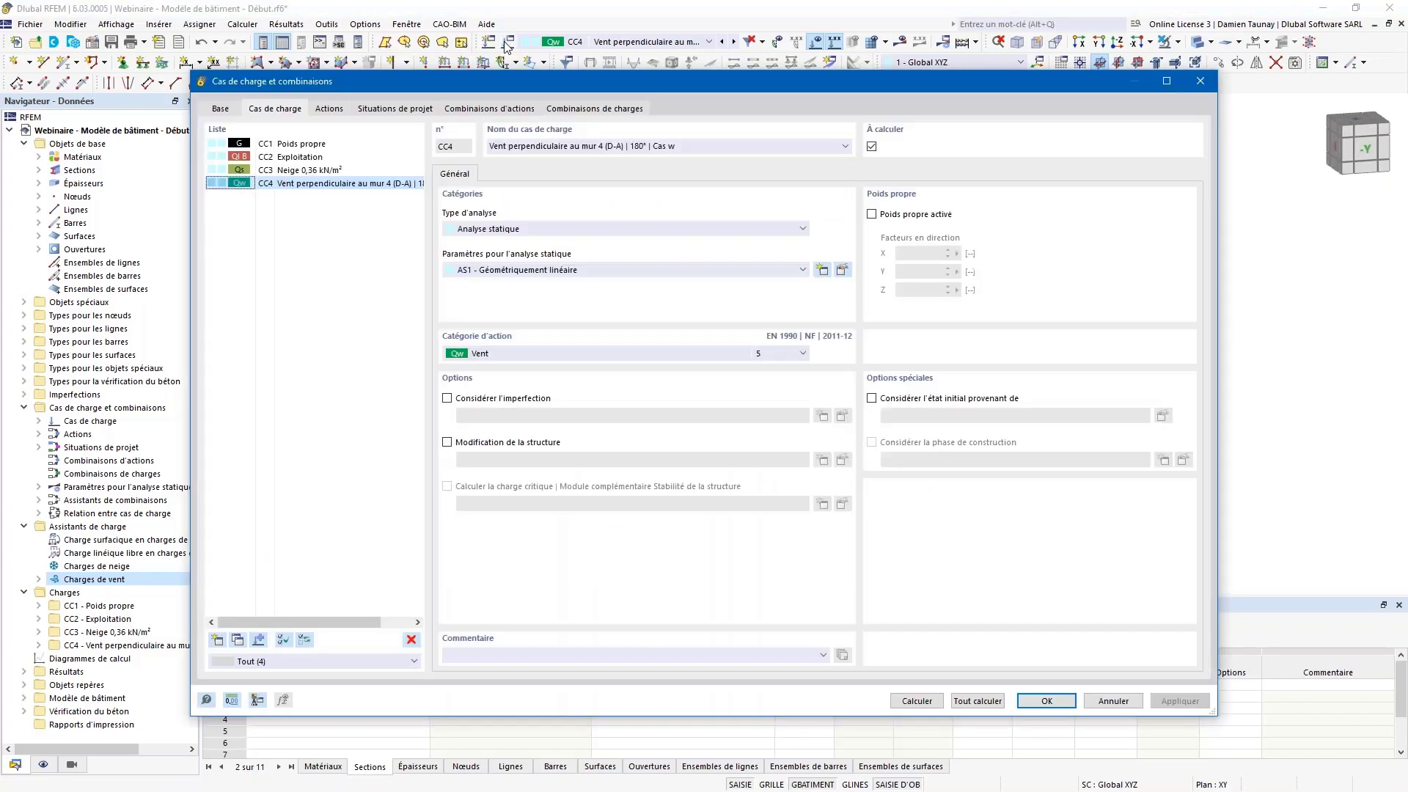
pyautogui.click(385, 111)
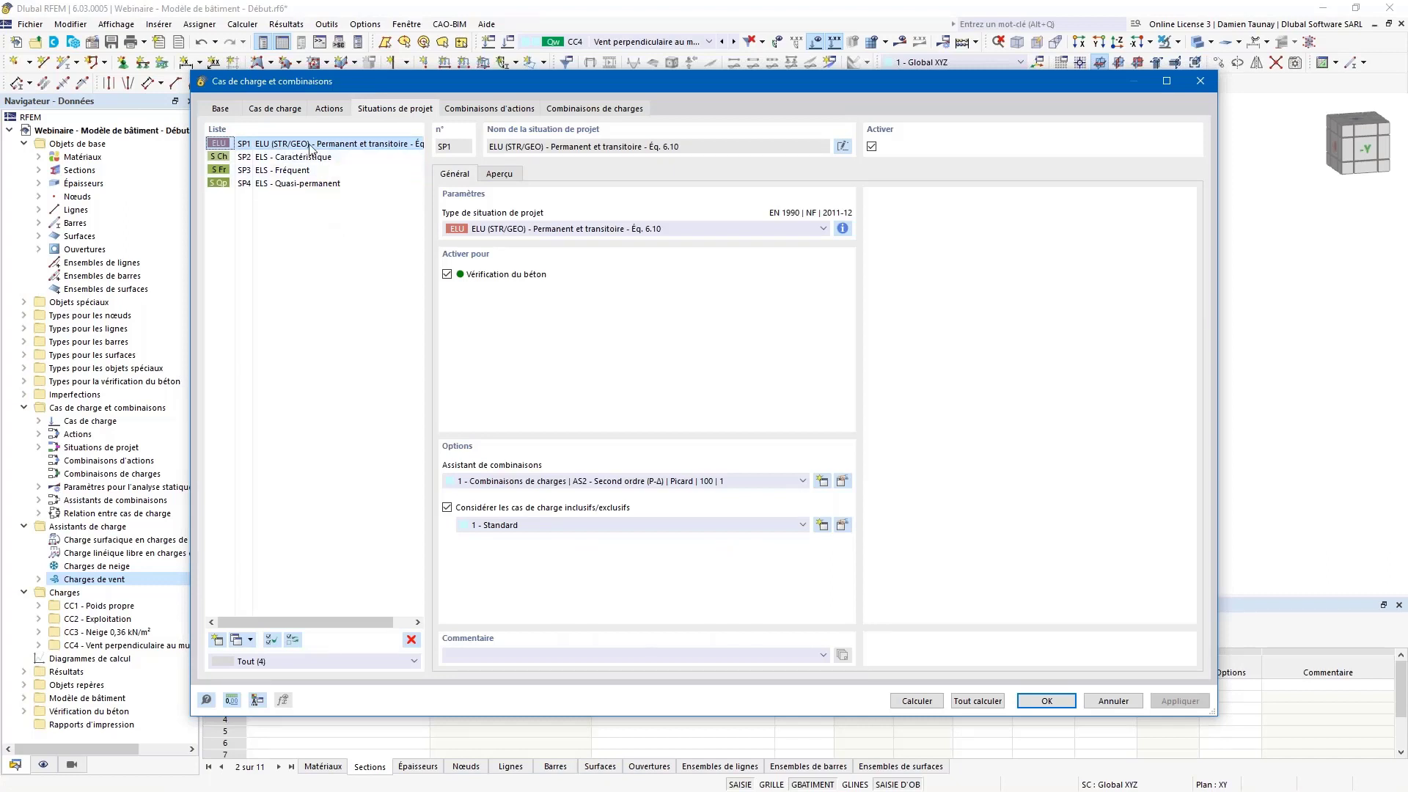
pyautogui.click(283, 157)
pyautogui.click(275, 170)
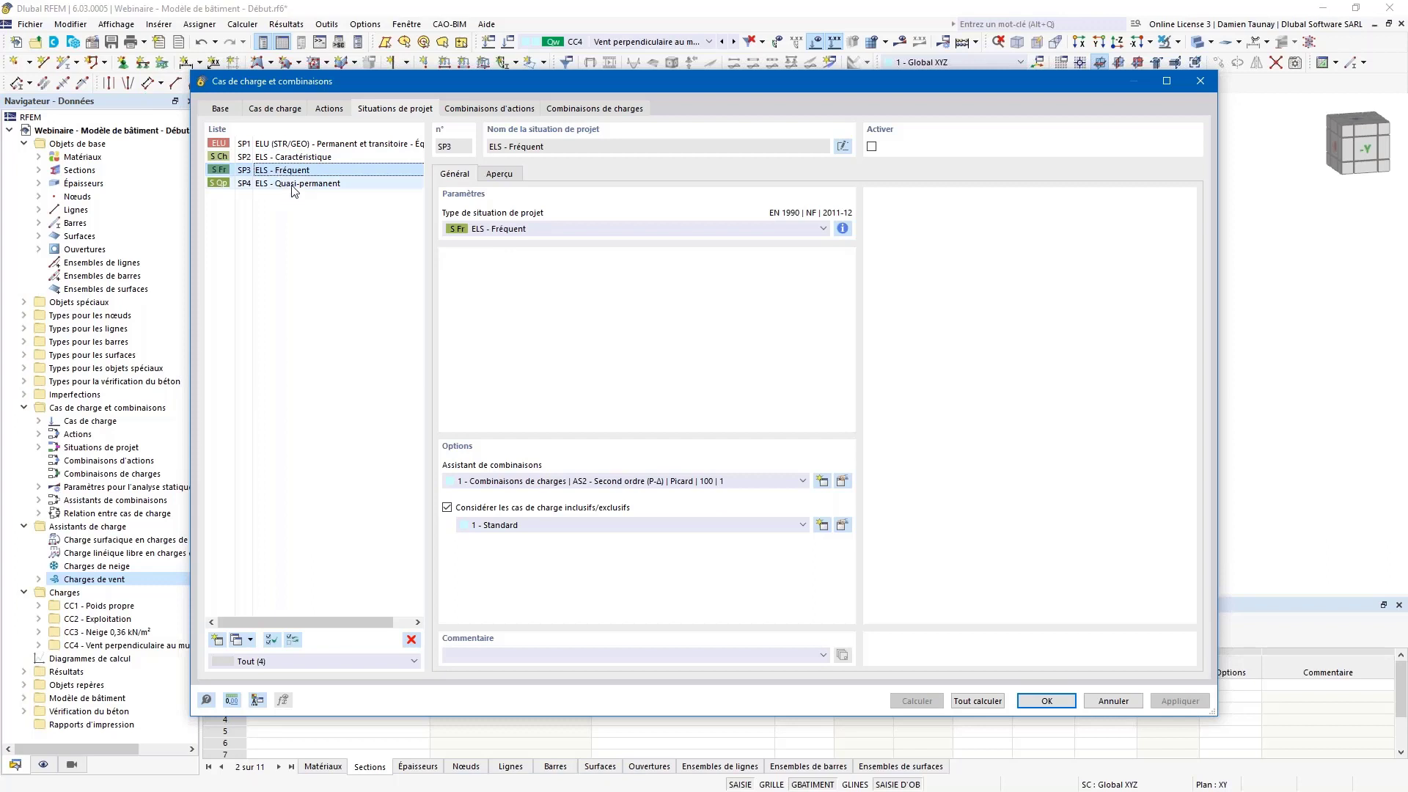
pyautogui.click(308, 157)
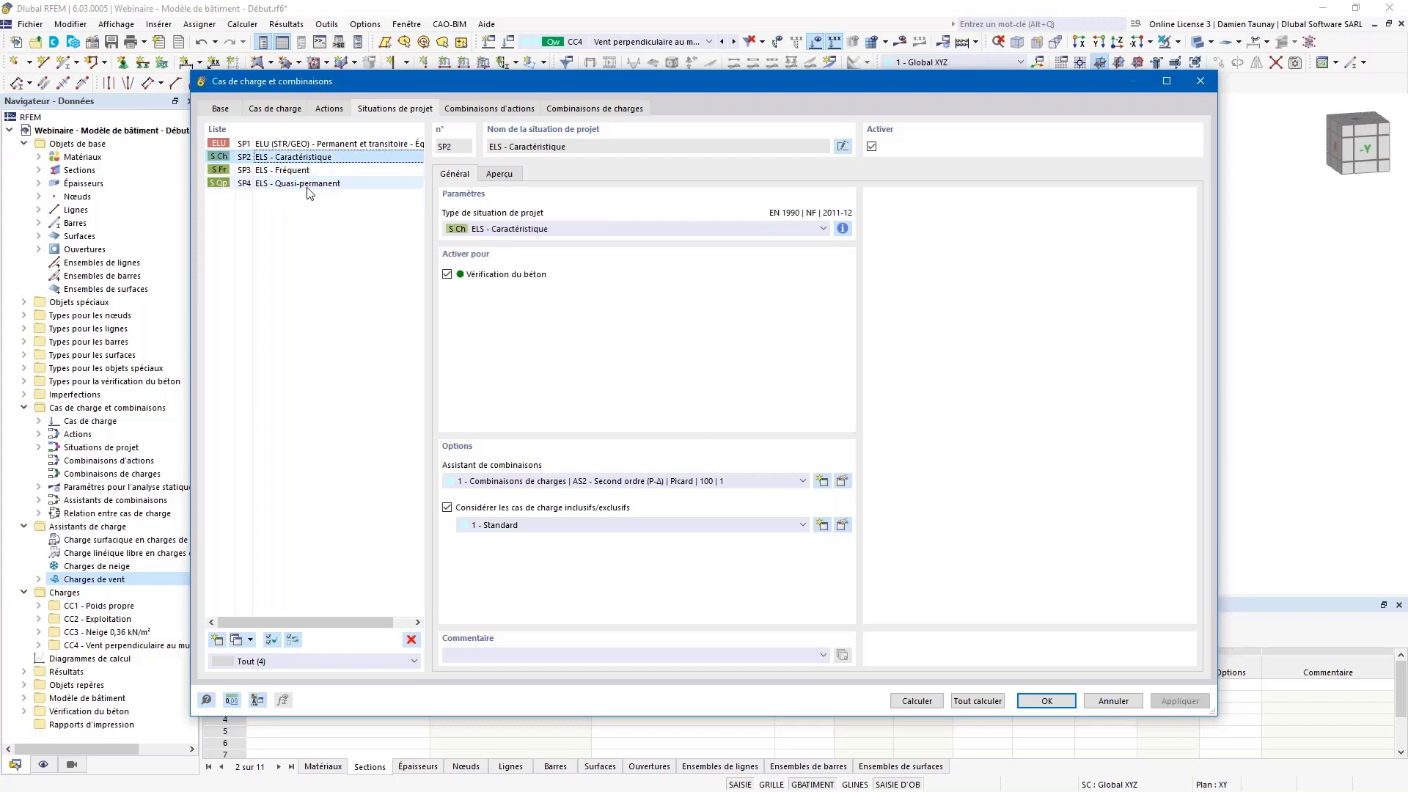
pyautogui.click(308, 185)
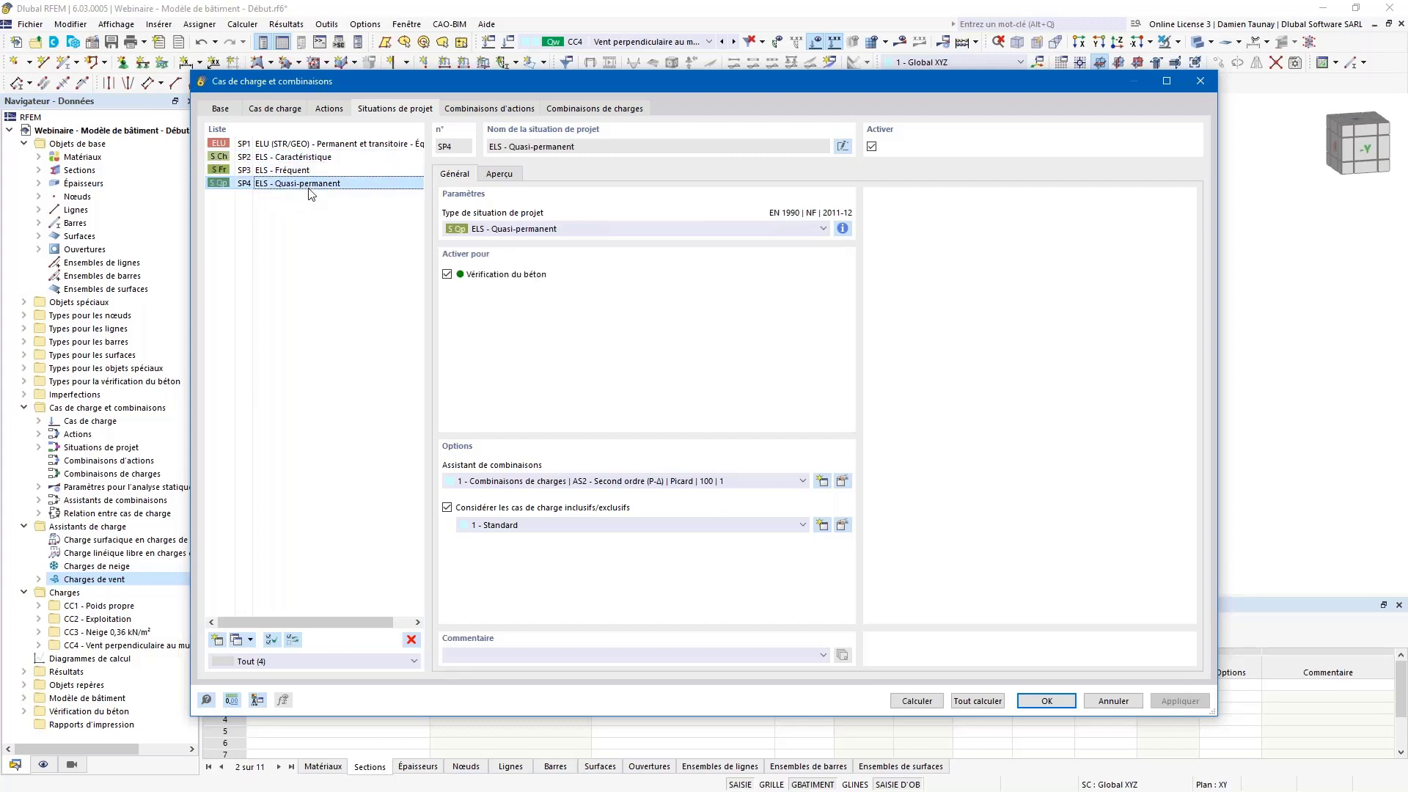
pyautogui.click(307, 158)
pyautogui.click(294, 171)
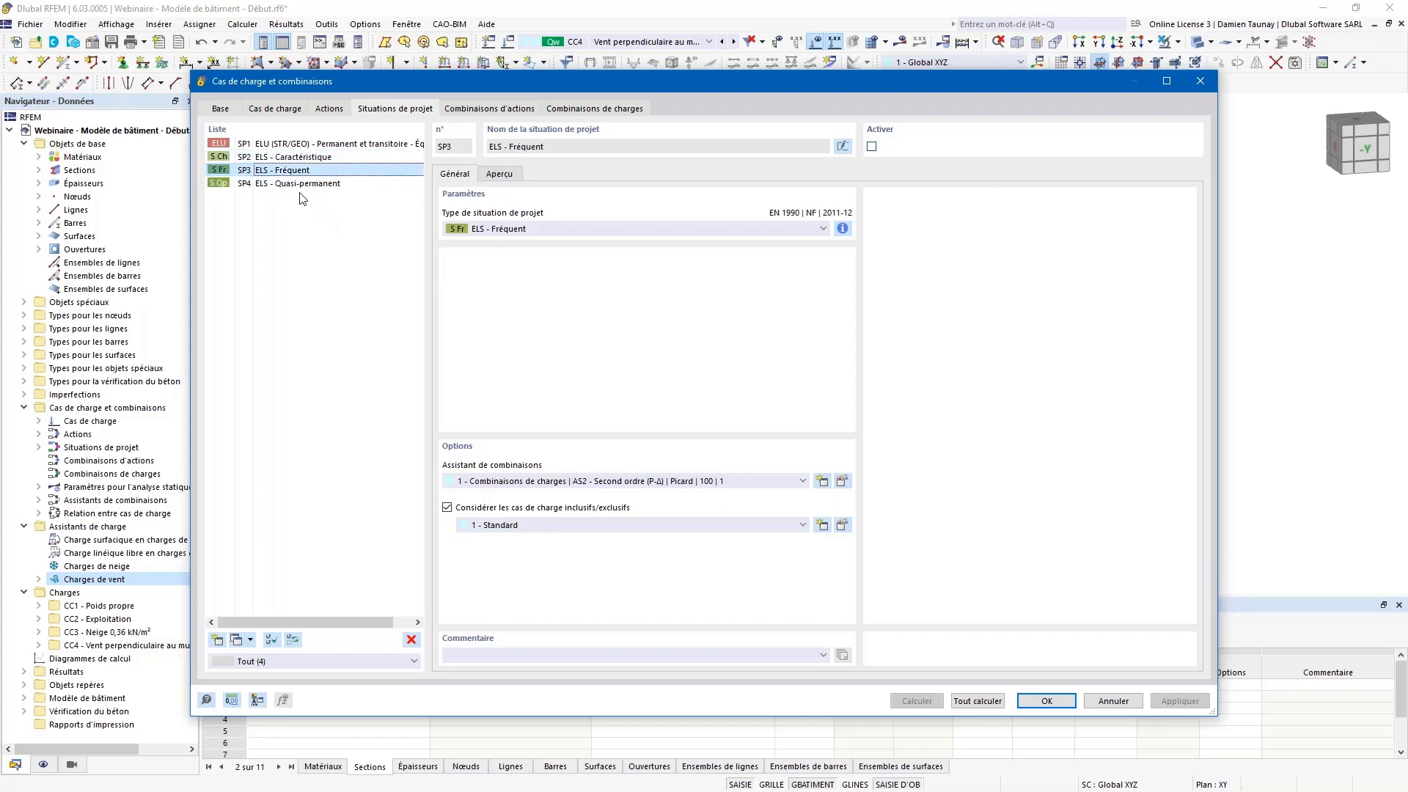
pyautogui.click(300, 185)
pyautogui.click(298, 145)
pyautogui.click(301, 158)
pyautogui.click(304, 185)
pyautogui.click(298, 145)
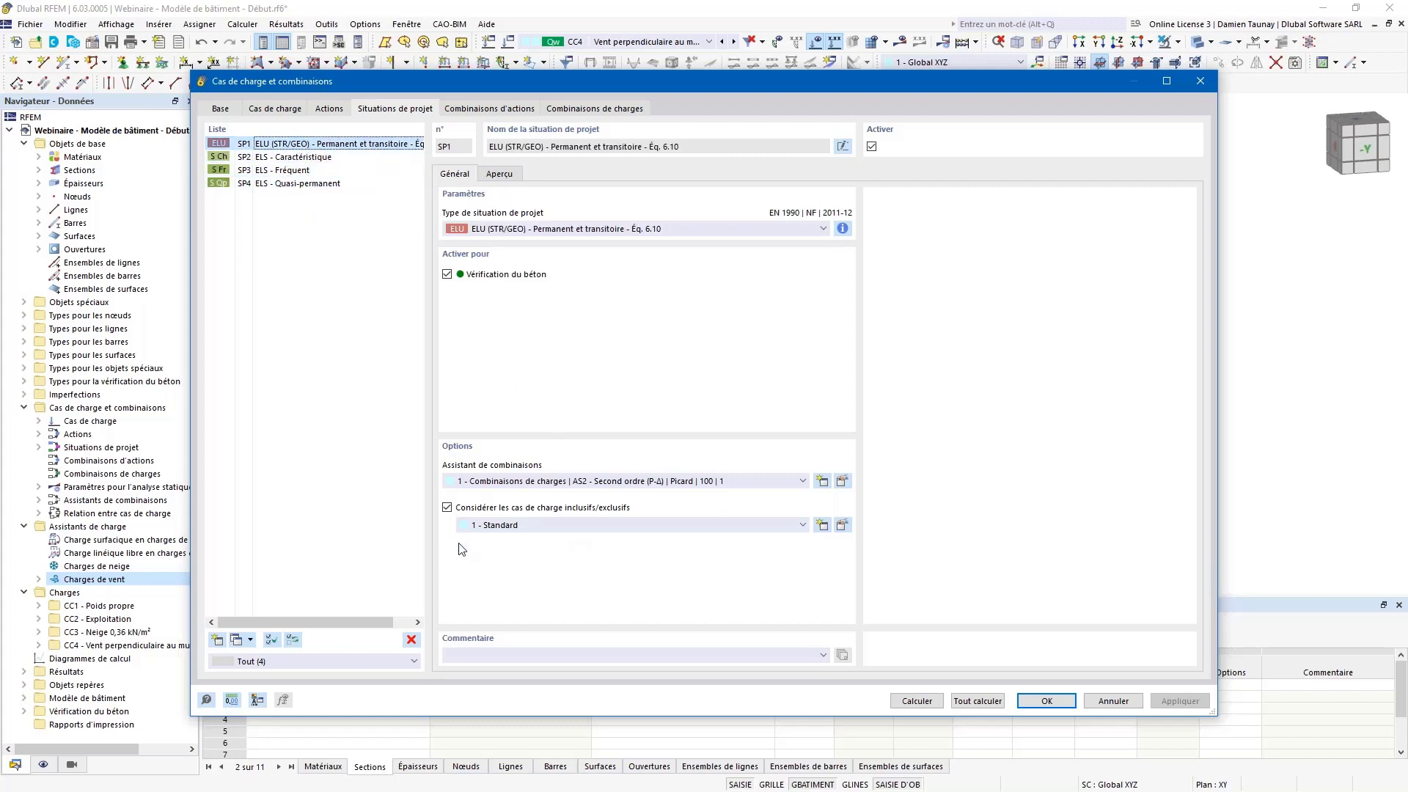
# - Examine the inclusive and exclusive load cases of the Standard load case relation assigned to design situation SP1
pyautogui.click(842, 525)
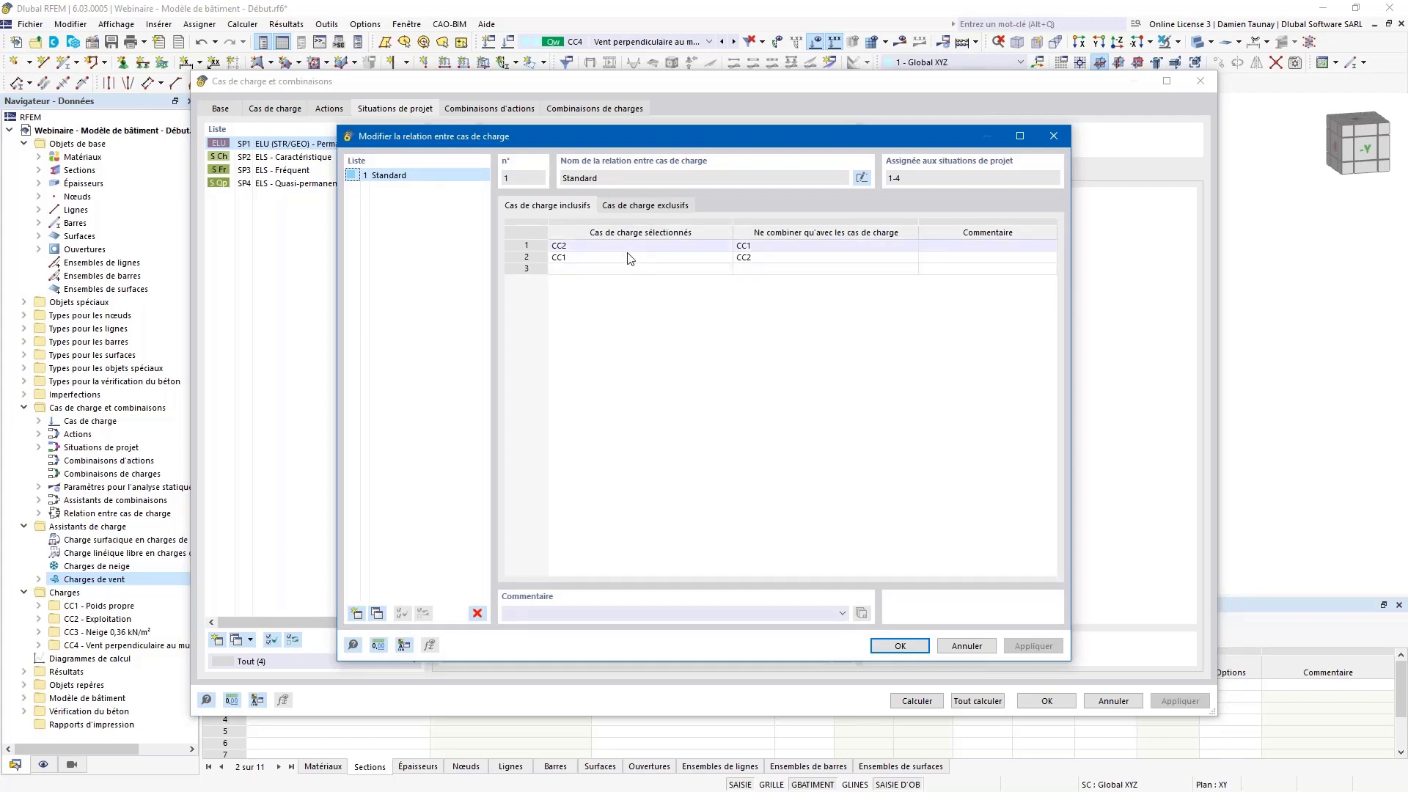
pyautogui.moveTo(649, 148); pyautogui.dragTo(1035, 156)
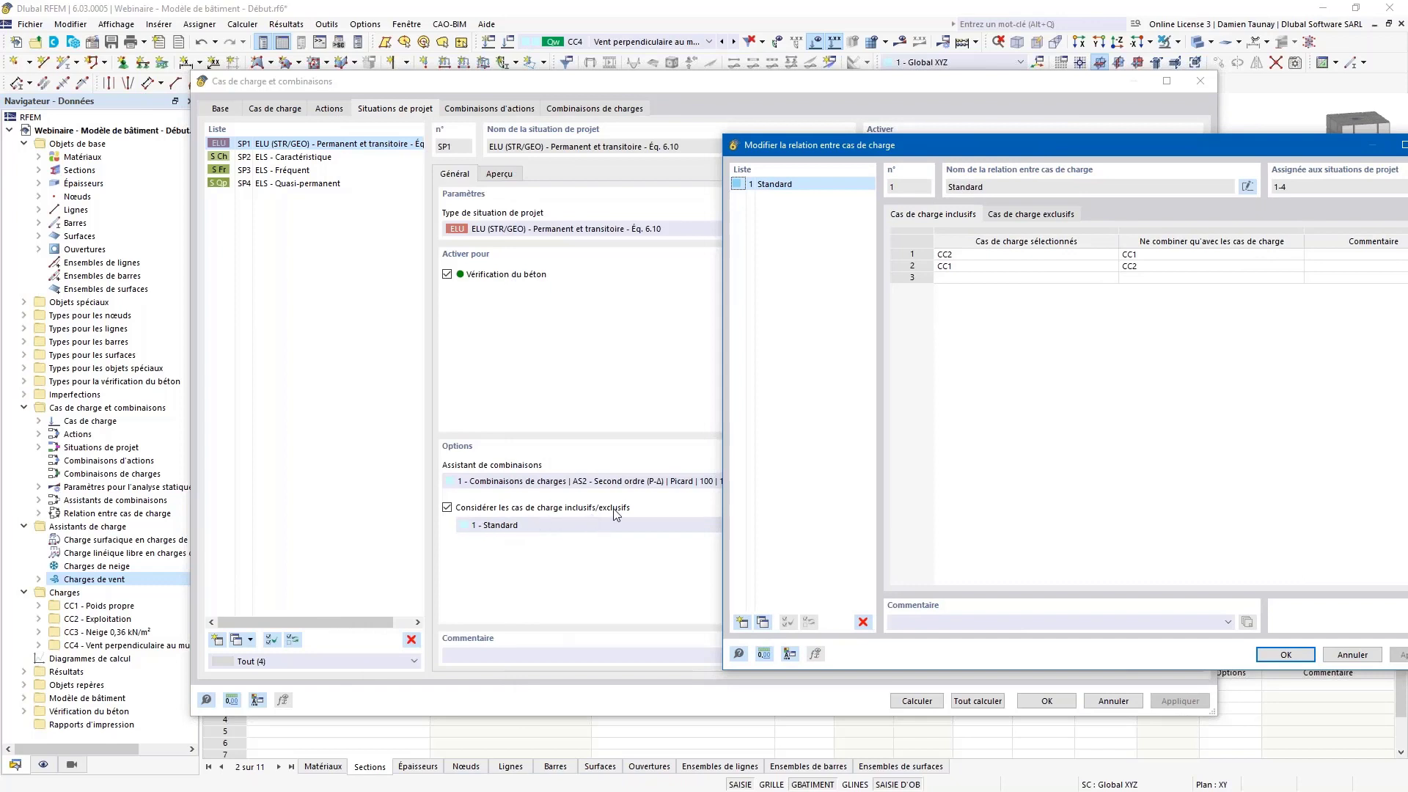
pyautogui.moveTo(975, 152); pyautogui.dragTo(473, 82)
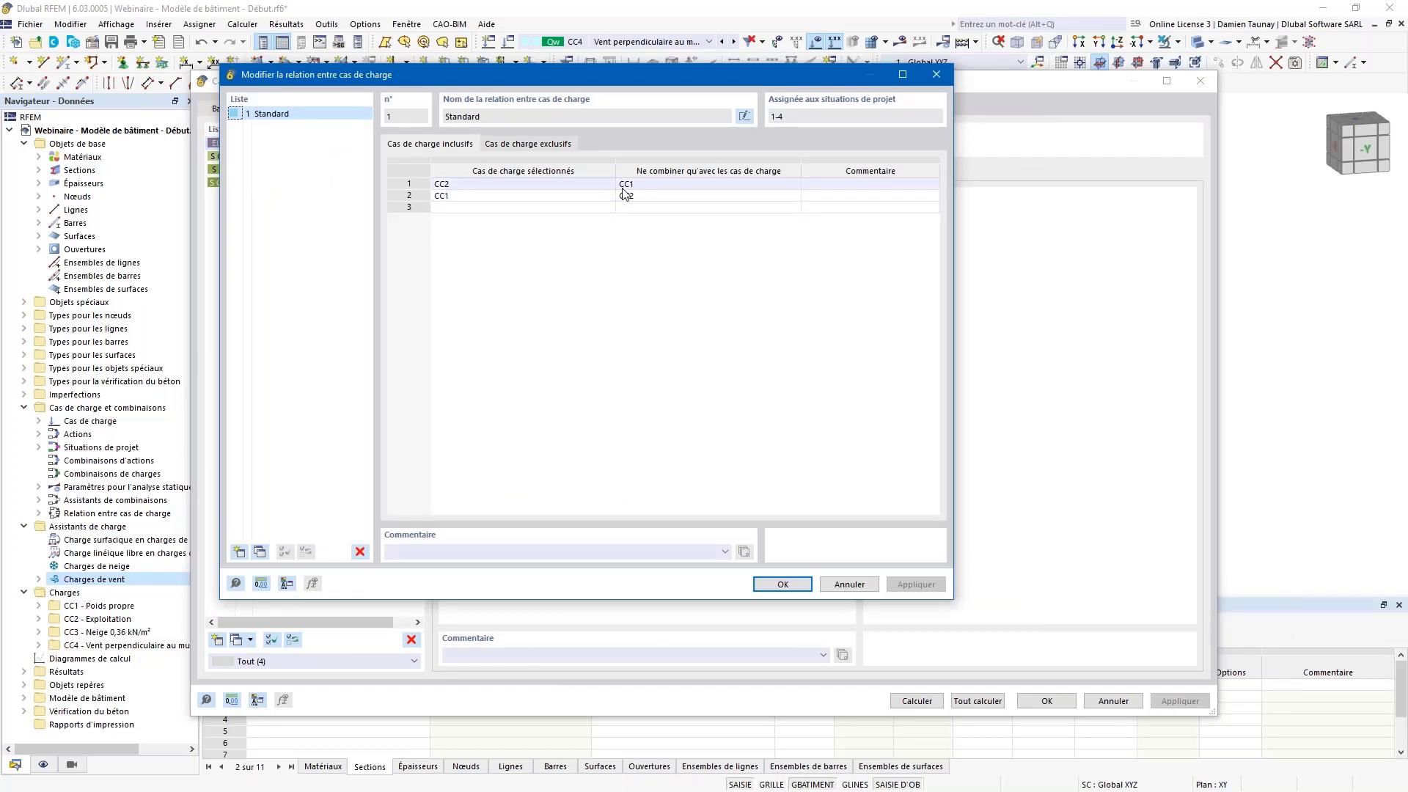
pyautogui.click(517, 149)
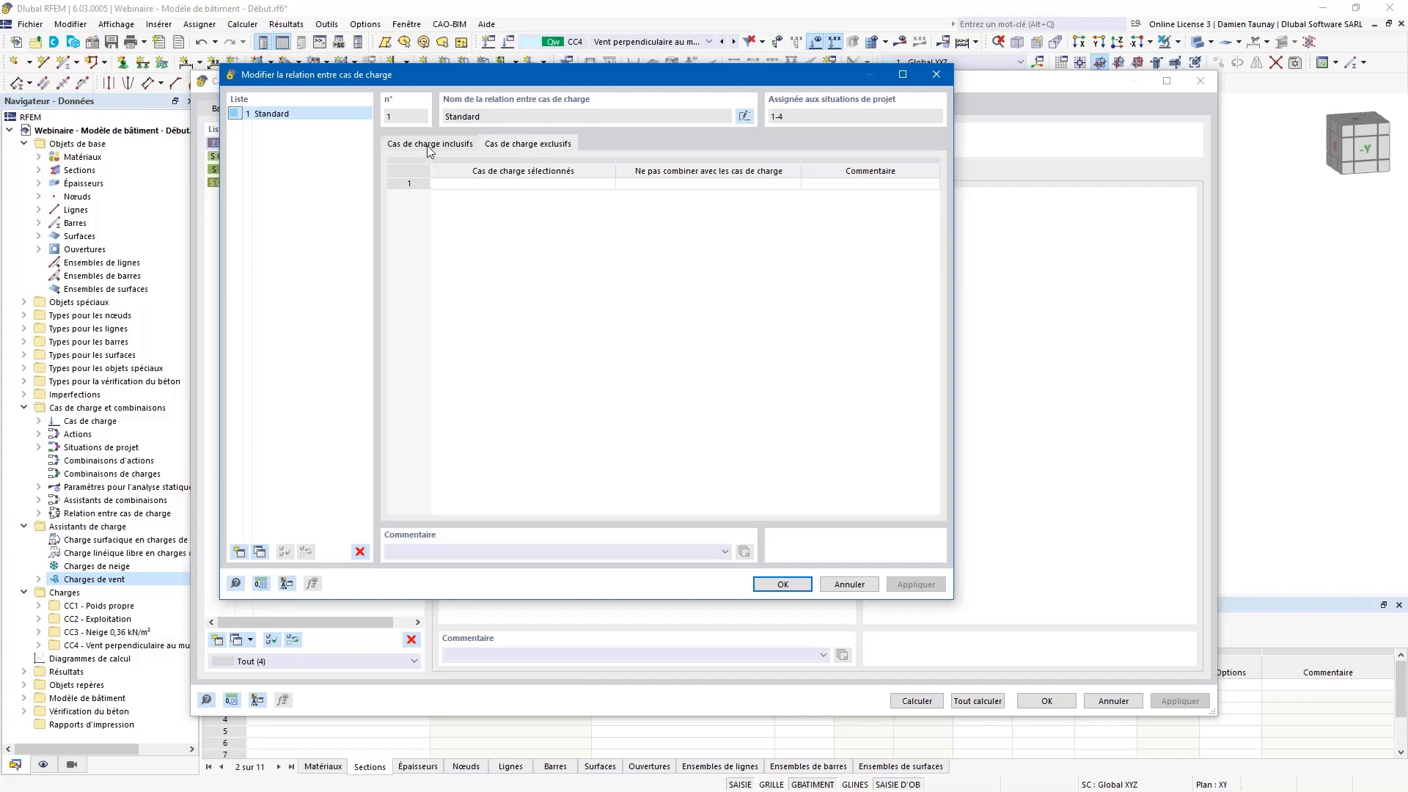
pyautogui.click(935, 75)
# - Generate the load combinations from the design situations and confirm the load cases and combinations
pyautogui.click(489, 109)
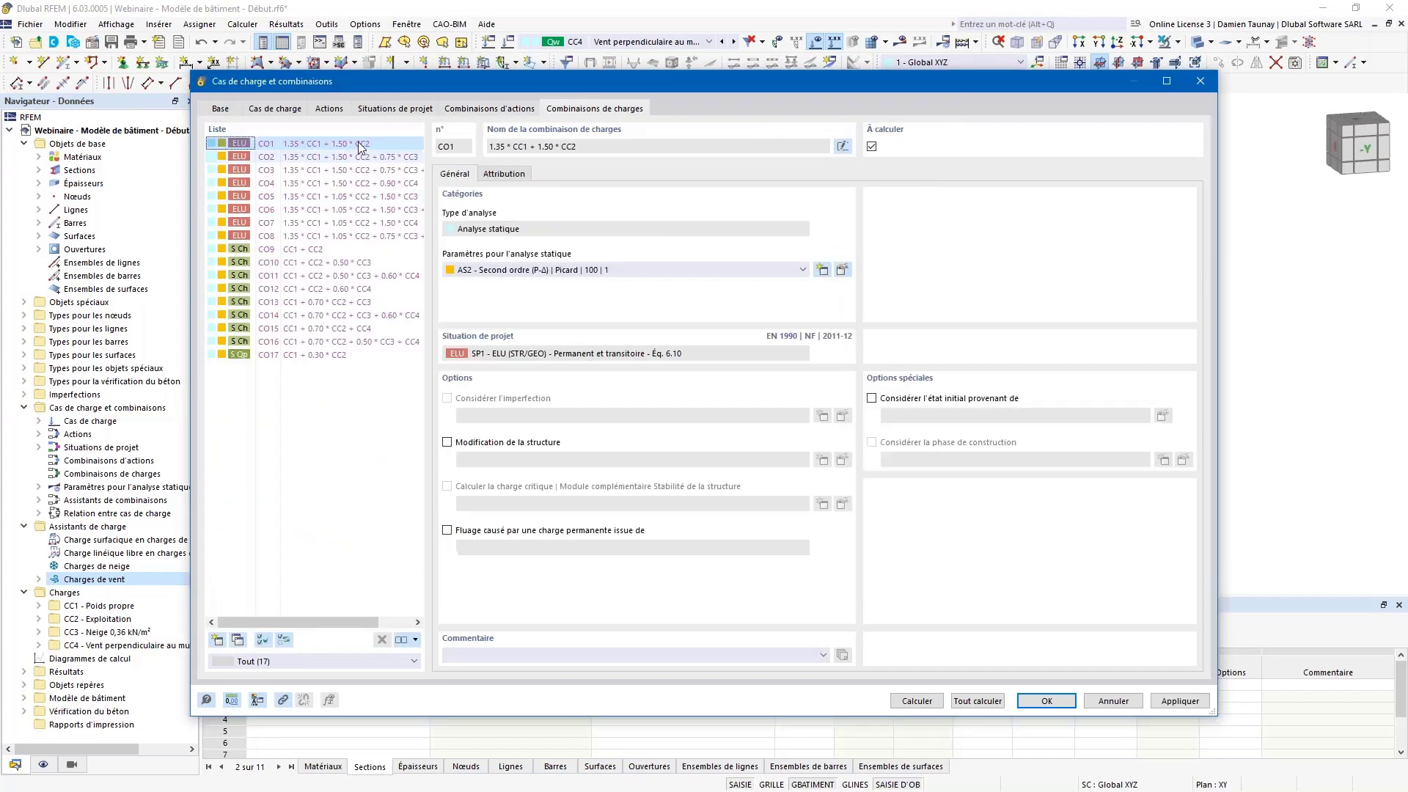
pyautogui.click(1047, 701)
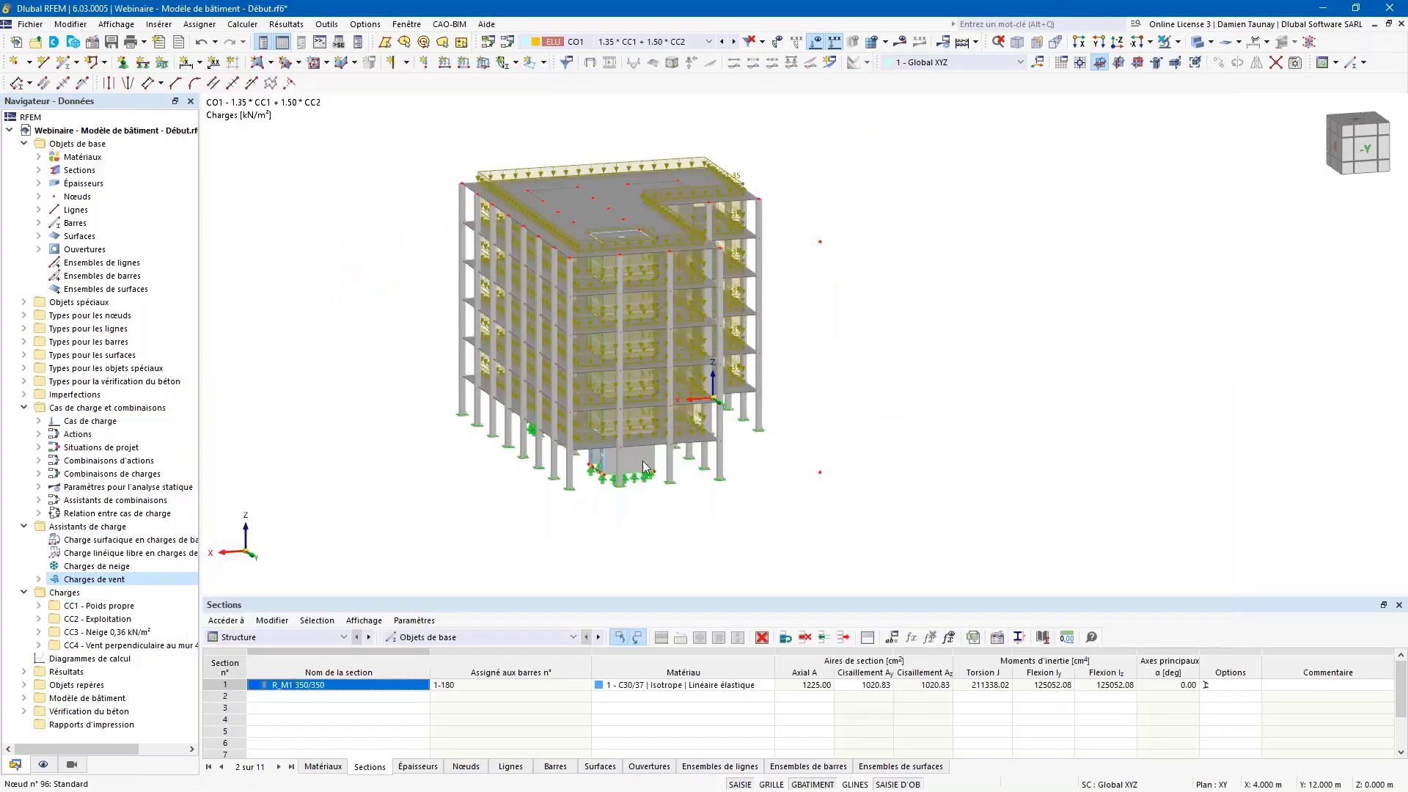
pyautogui.keyDown('ctrl'); pyautogui.moveTo(415, 473); pyautogui.dragTo(617, 518, button='middle'); pyautogui.keyUp('ctrl')
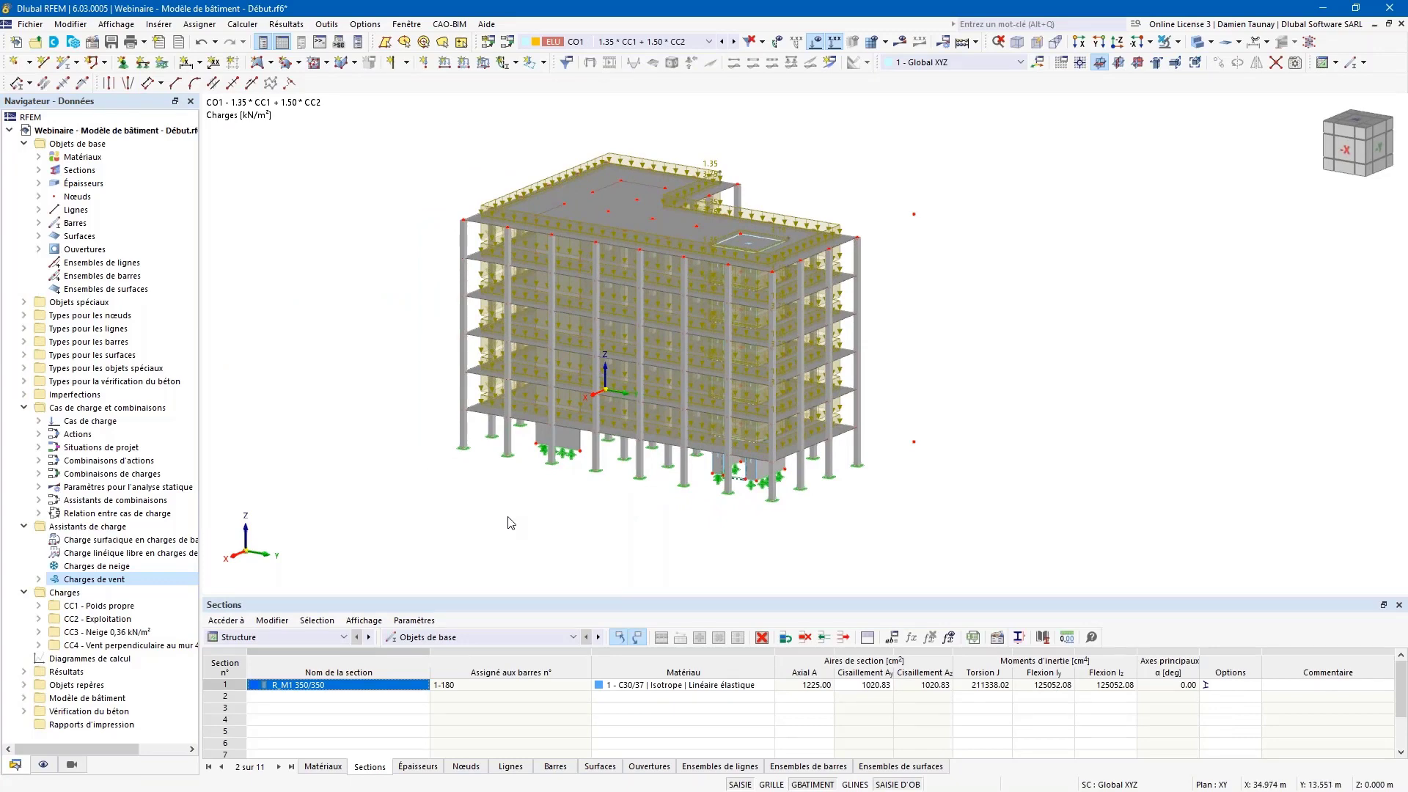
pyautogui.keyDown('ctrl'); pyautogui.moveTo(511, 511); pyautogui.dragTo(504, 494, button='middle'); pyautogui.keyUp('ctrl')
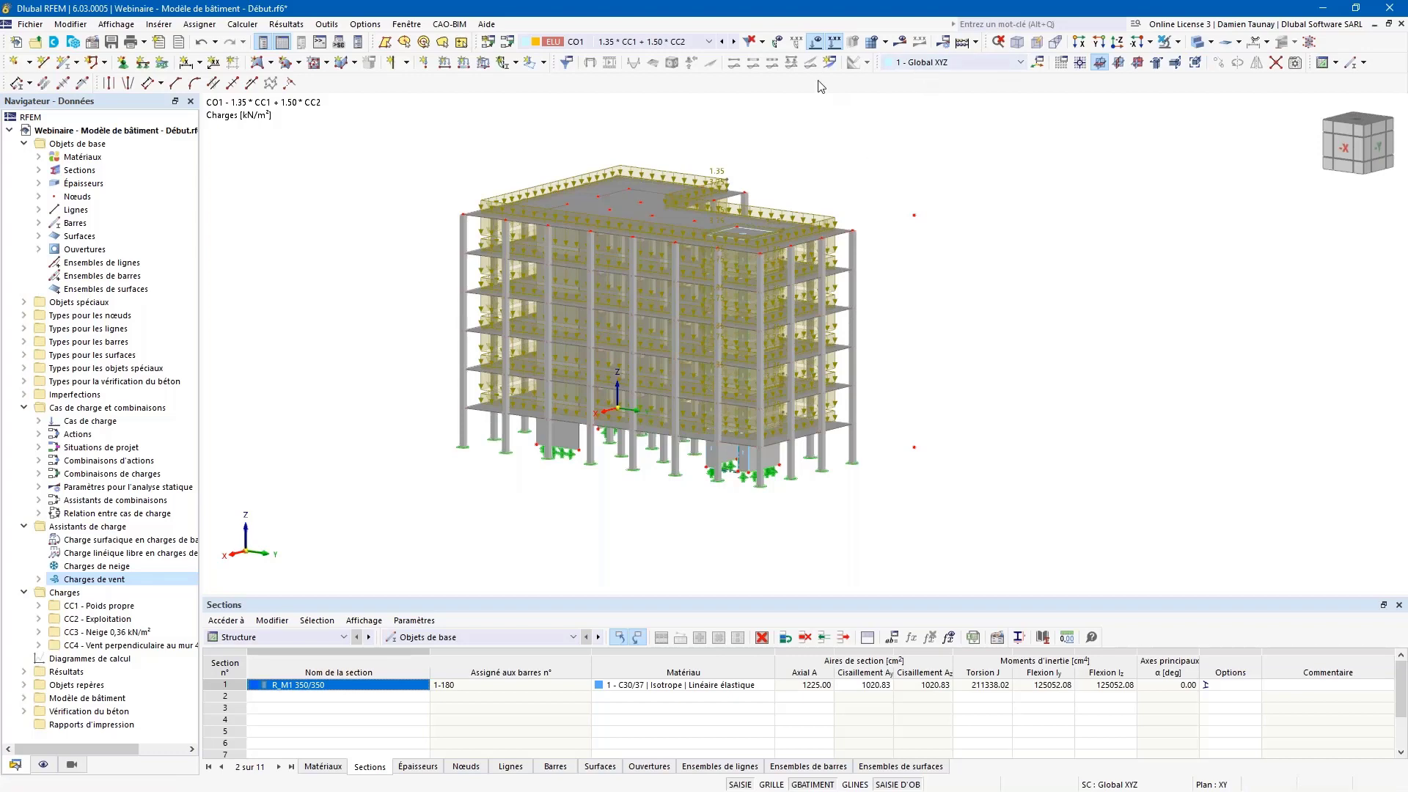
# - Hide the loads of combination CO1 in the building model view
pyautogui.click(816, 42)
pyautogui.keyDown('ctrl'); pyautogui.moveTo(925, 305); pyautogui.dragTo(953, 290, button='middle'); pyautogui.keyUp('ctrl')
pyautogui.keyDown('ctrl'); pyautogui.moveTo(455, 530); pyautogui.dragTo(484, 532, button='middle'); pyautogui.keyUp('ctrl')
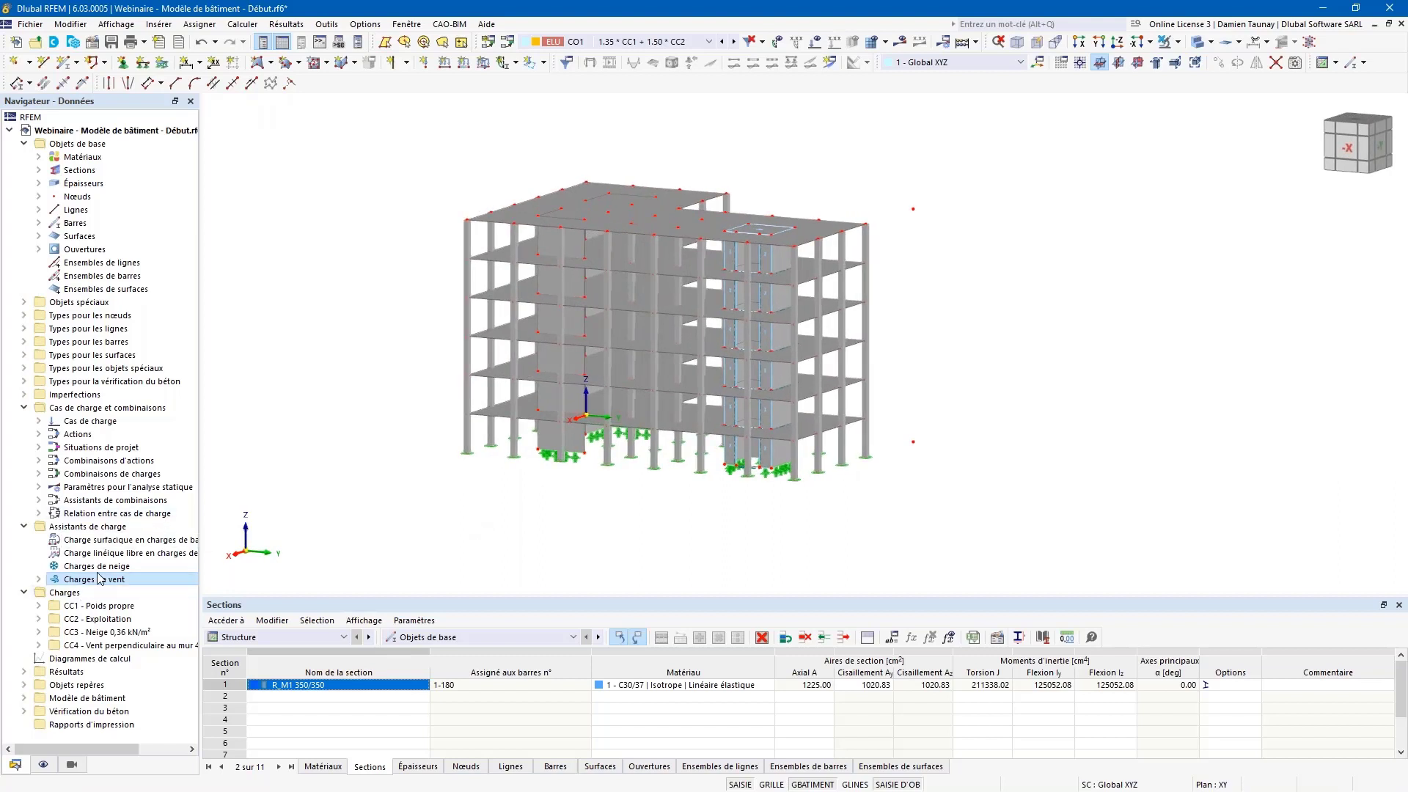
# - Widen the data navigator, collapse the load cases and combinations group, and expand the Modèle de bâtiment group
pyautogui.moveTo(201, 273); pyautogui.dragTo(241, 271)
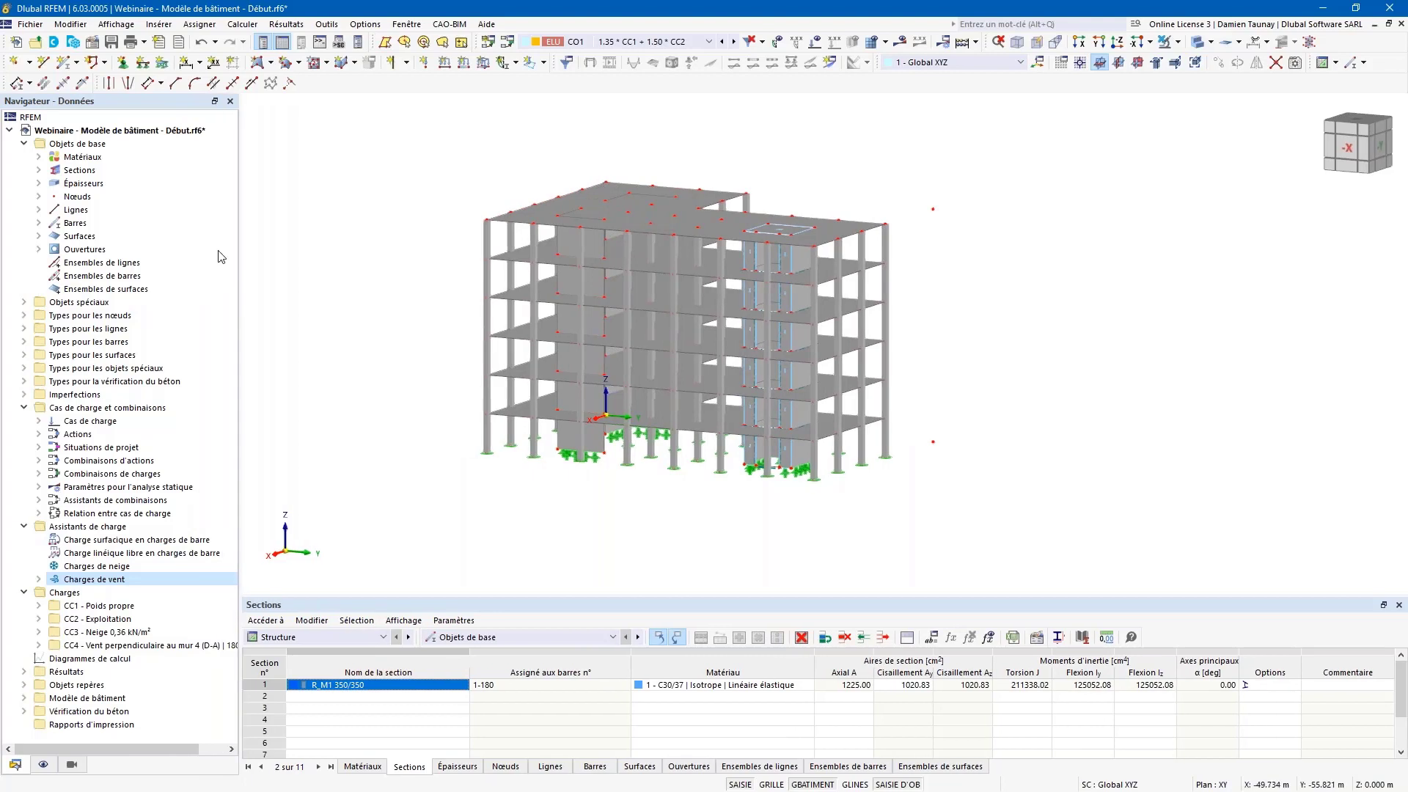
pyautogui.click(24, 408)
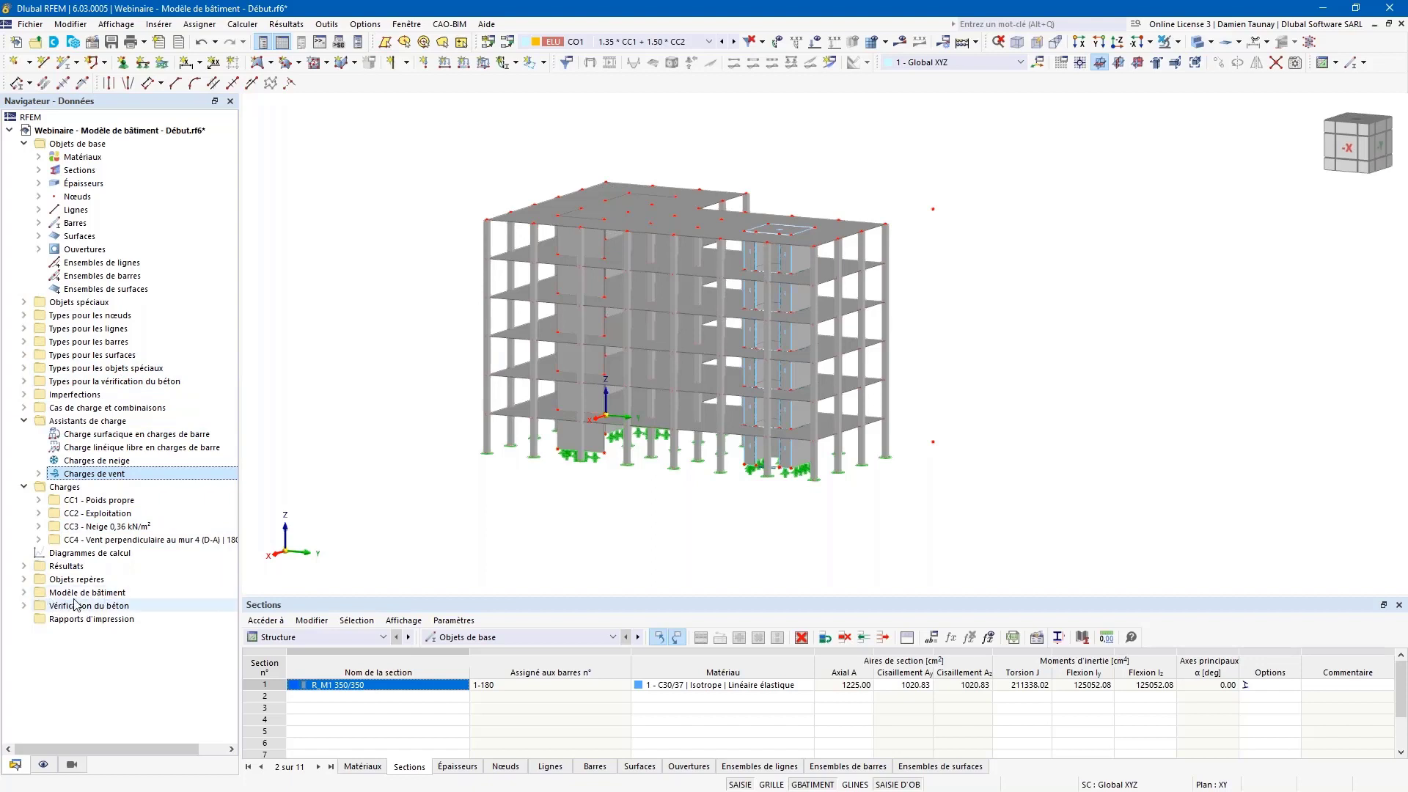
pyautogui.click(24, 593)
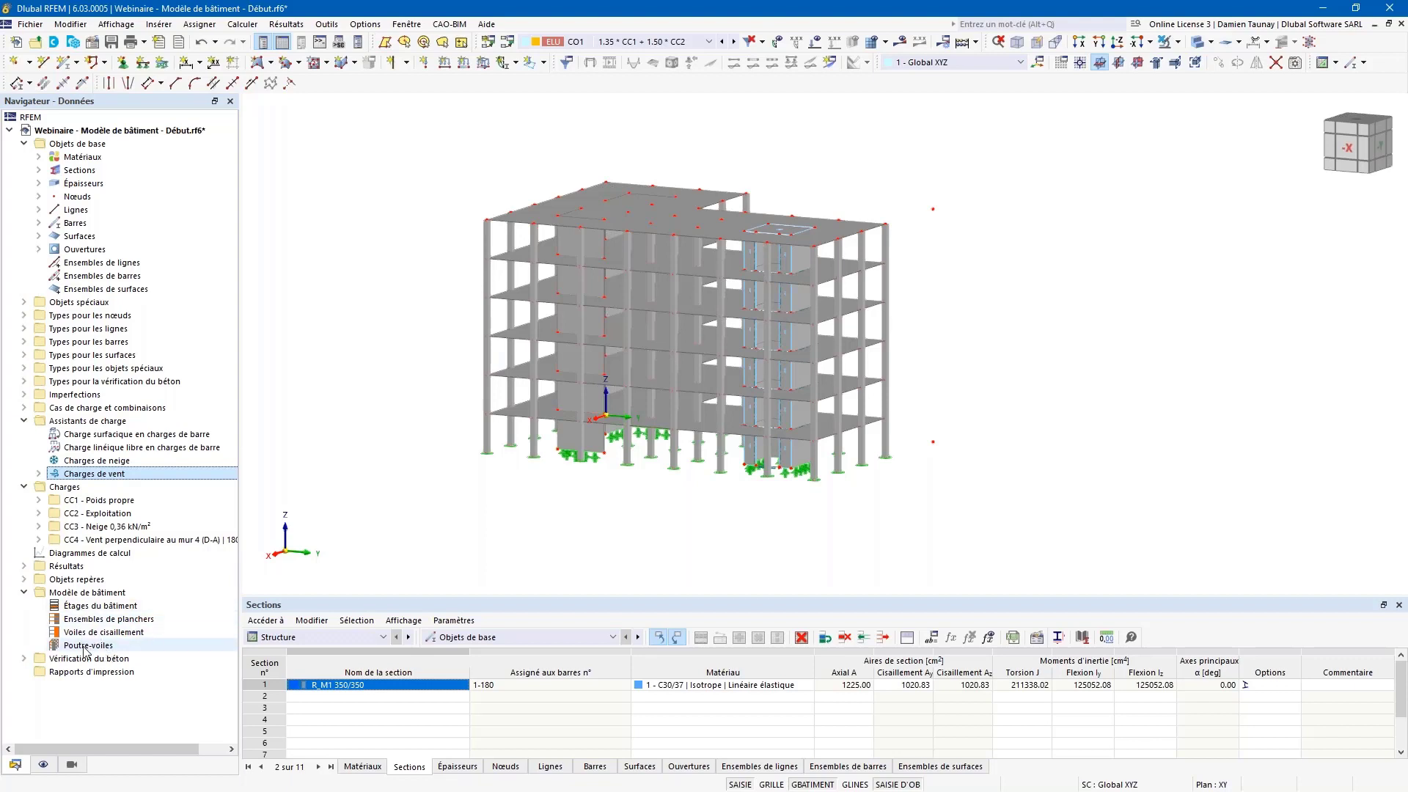
# - Open the building storeys, show the model preview, and set the height of storey 0 to 3.000 m by picking a point on the first floor slab
pyautogui.doubleClick(104, 607)
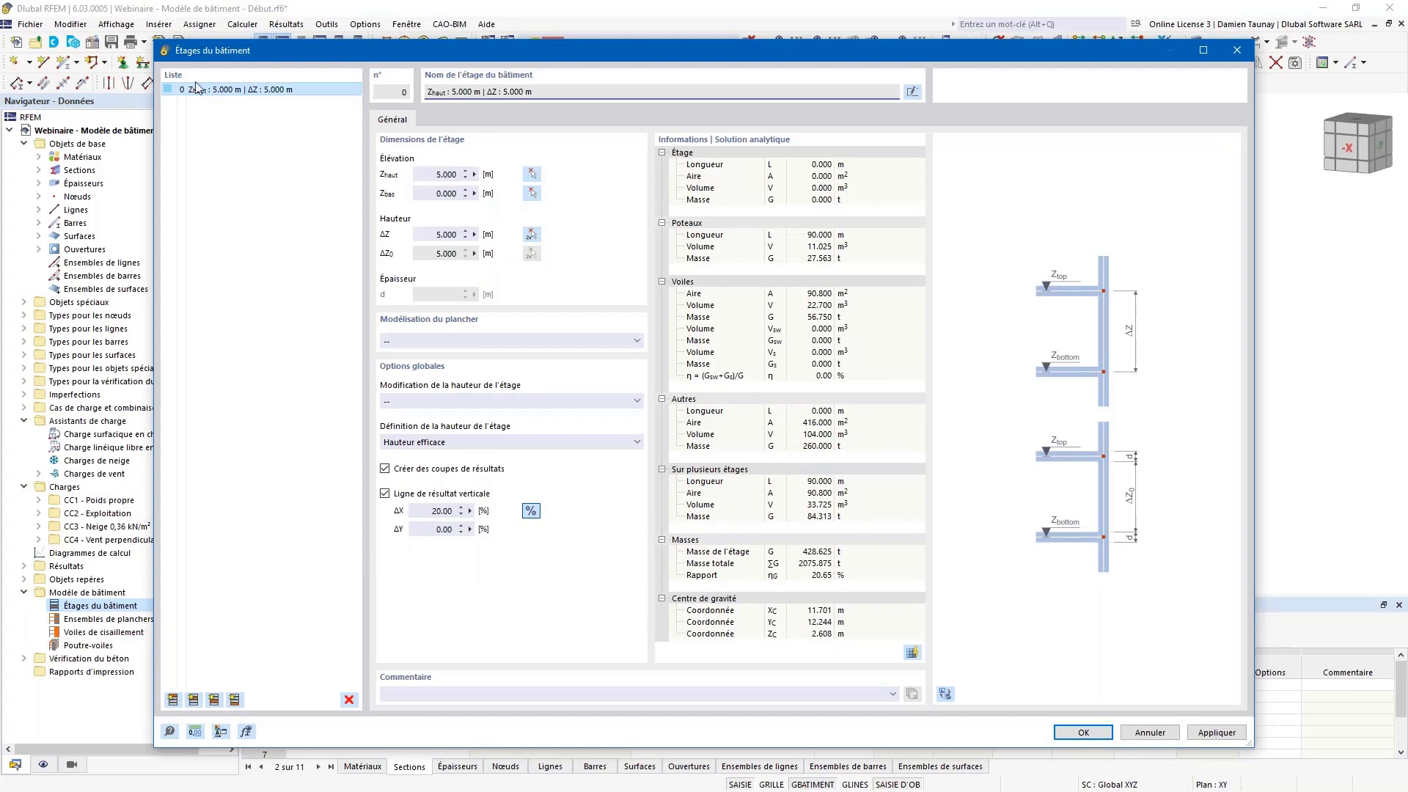
pyautogui.click(945, 694)
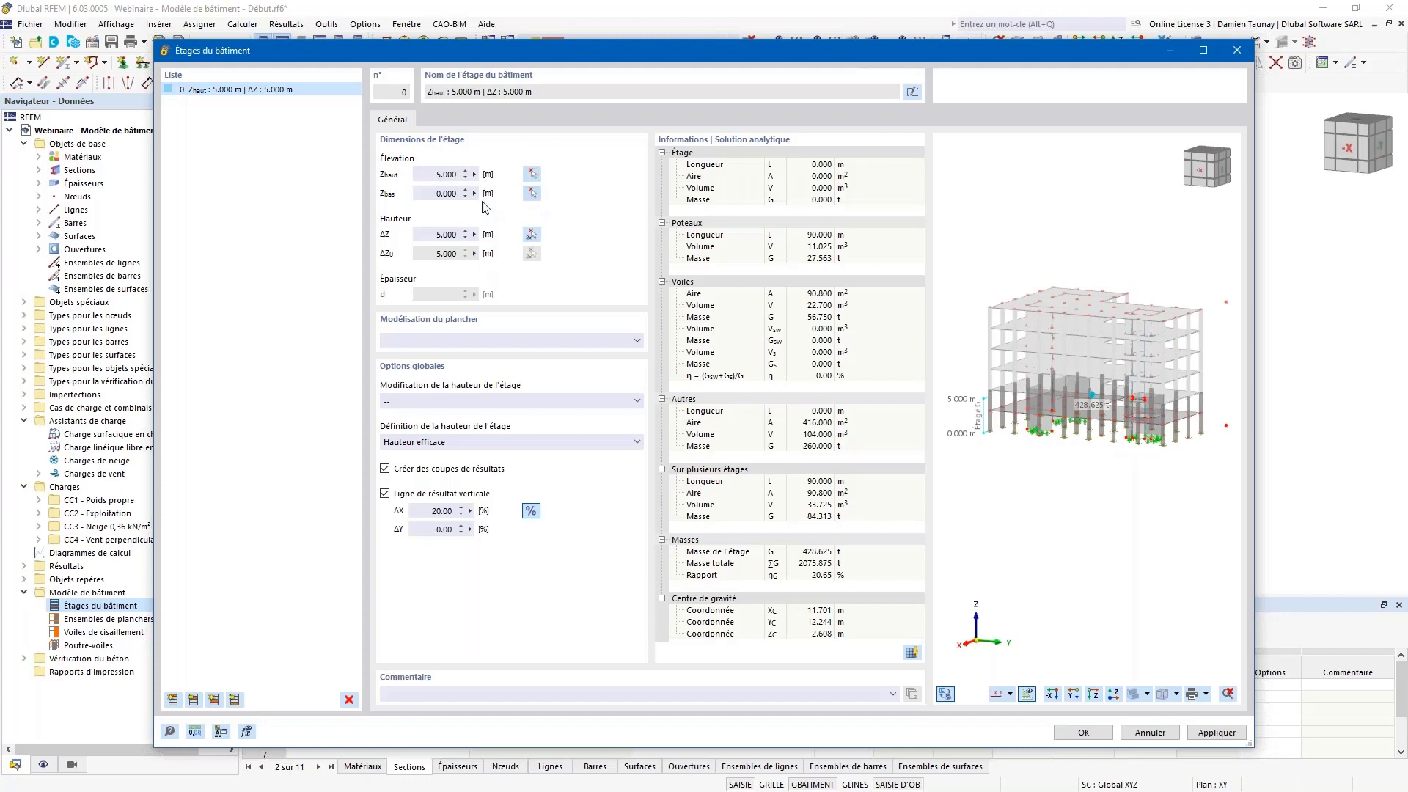
pyautogui.click(532, 233)
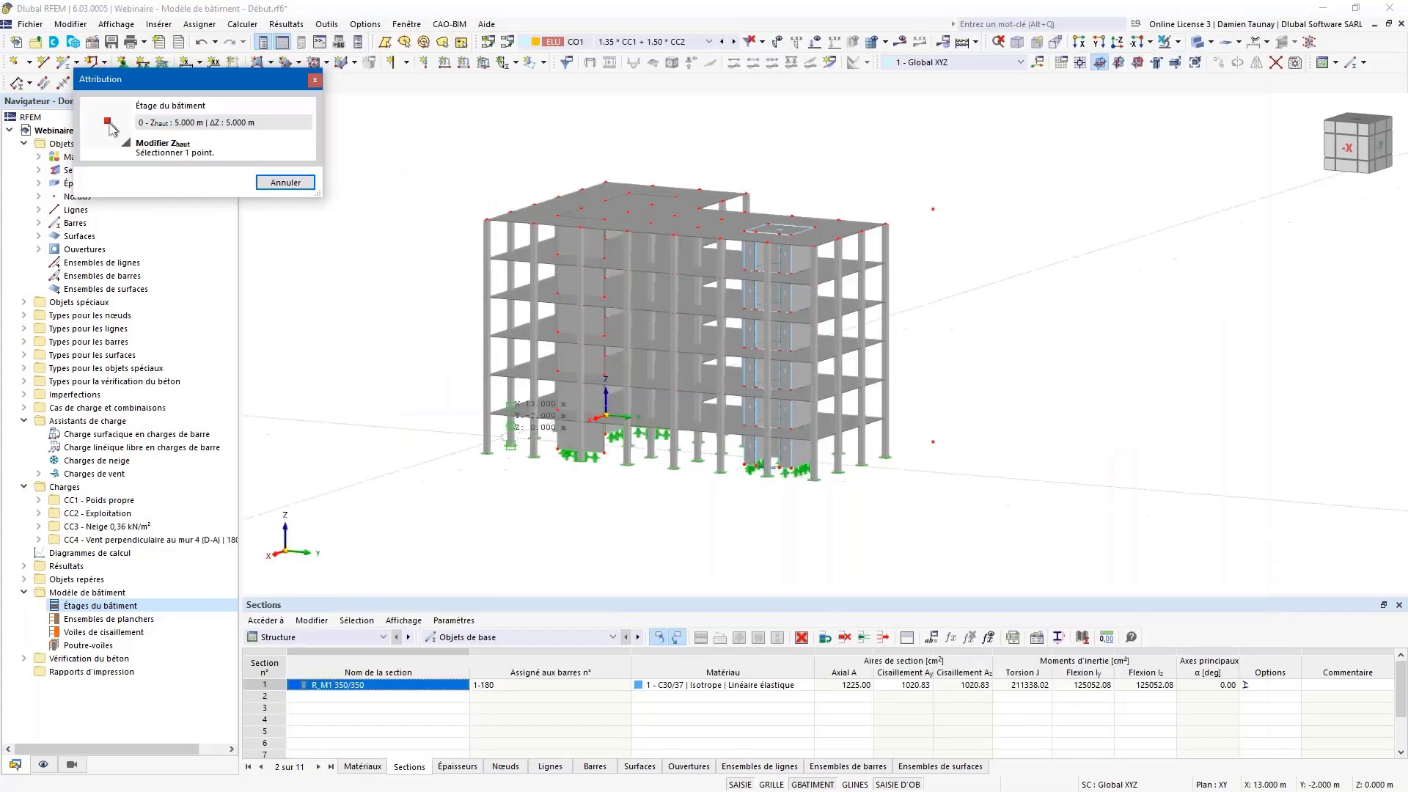
pyautogui.click(487, 439)
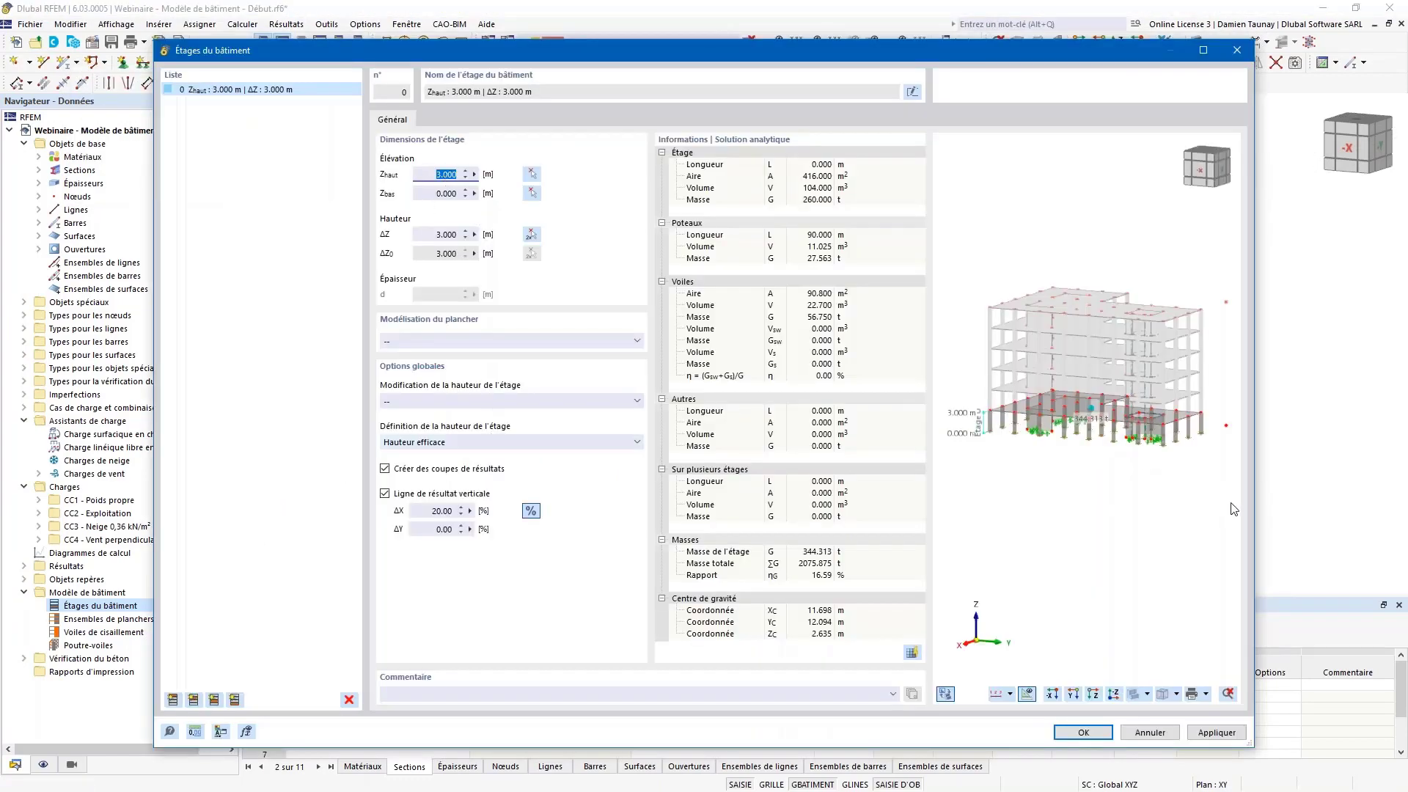
# - Add five storeys above storey 0, each 3.000 m high, up to a top elevation of 18.000 m
pyautogui.keyDown('ctrl'); pyautogui.moveTo(1116, 430); pyautogui.dragTo(1025, 456, button='middle'); pyautogui.keyUp('ctrl')
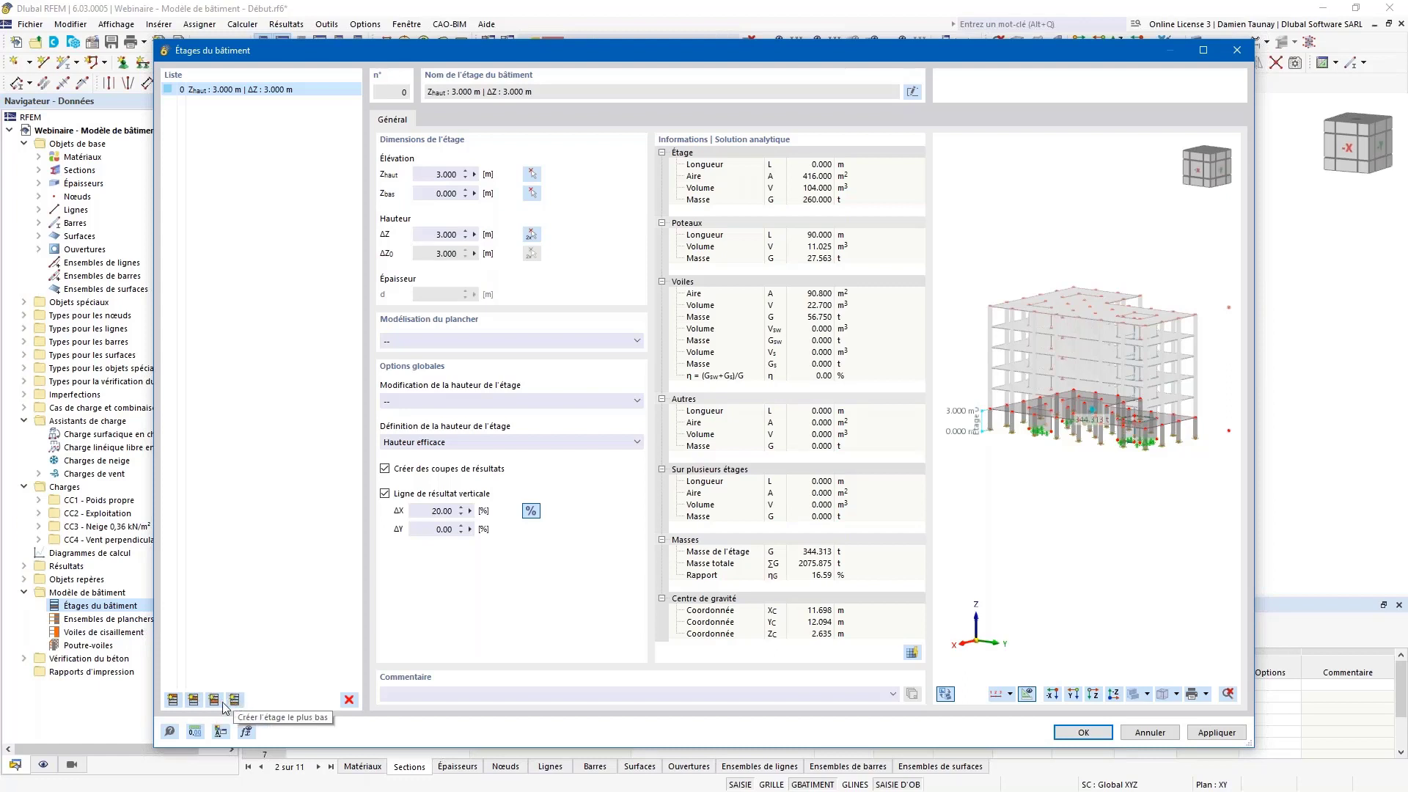
pyautogui.click(195, 702)
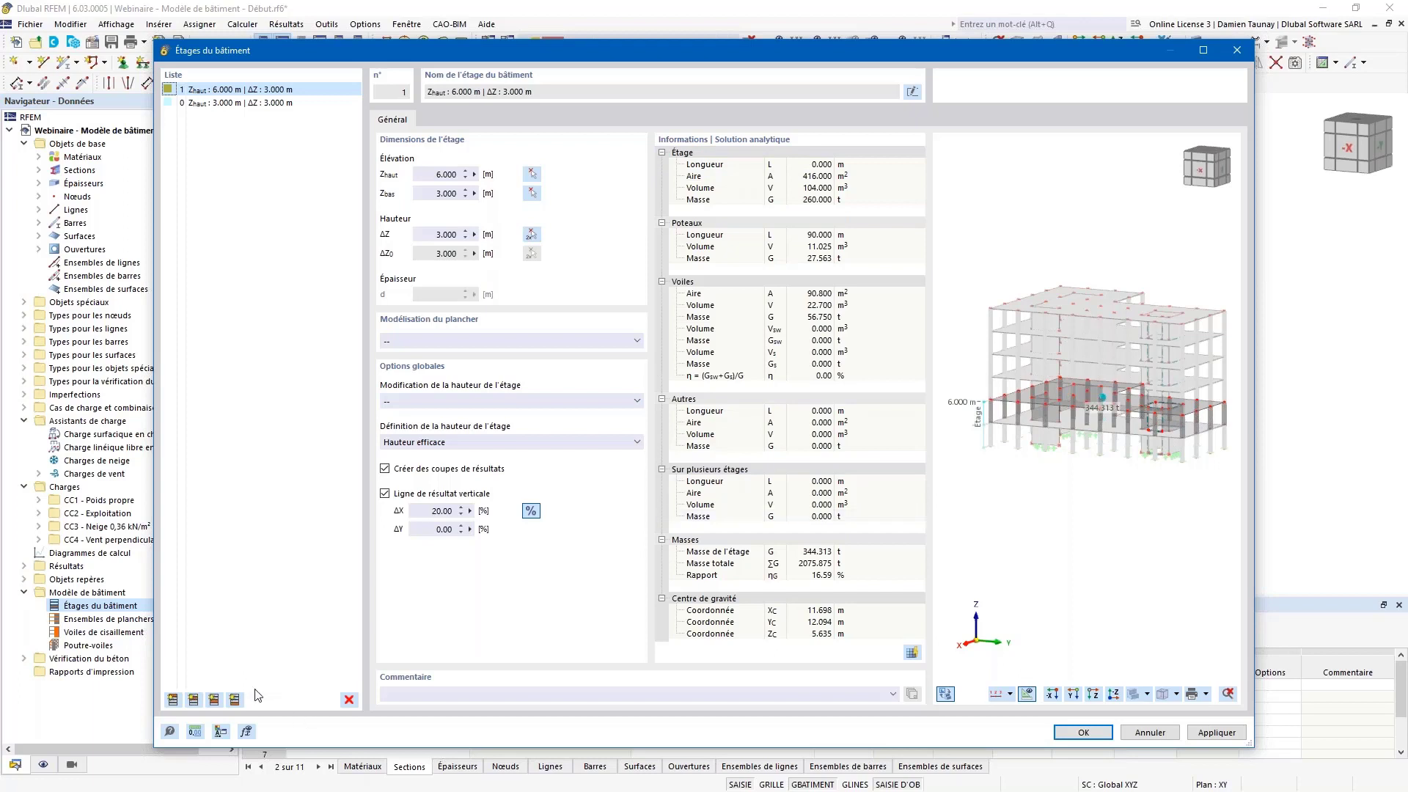
pyautogui.click(195, 701)
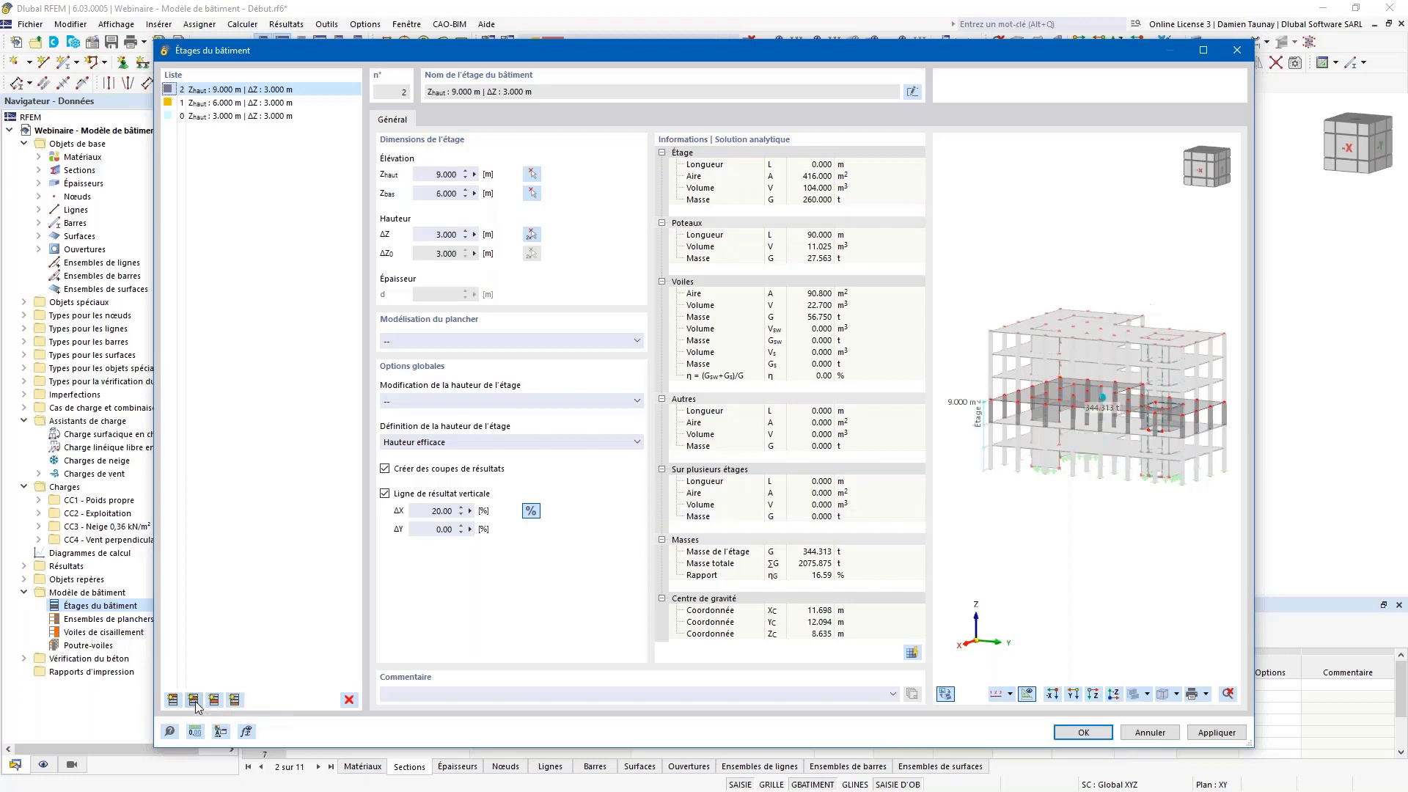
pyautogui.click(195, 700)
pyautogui.click(195, 700)
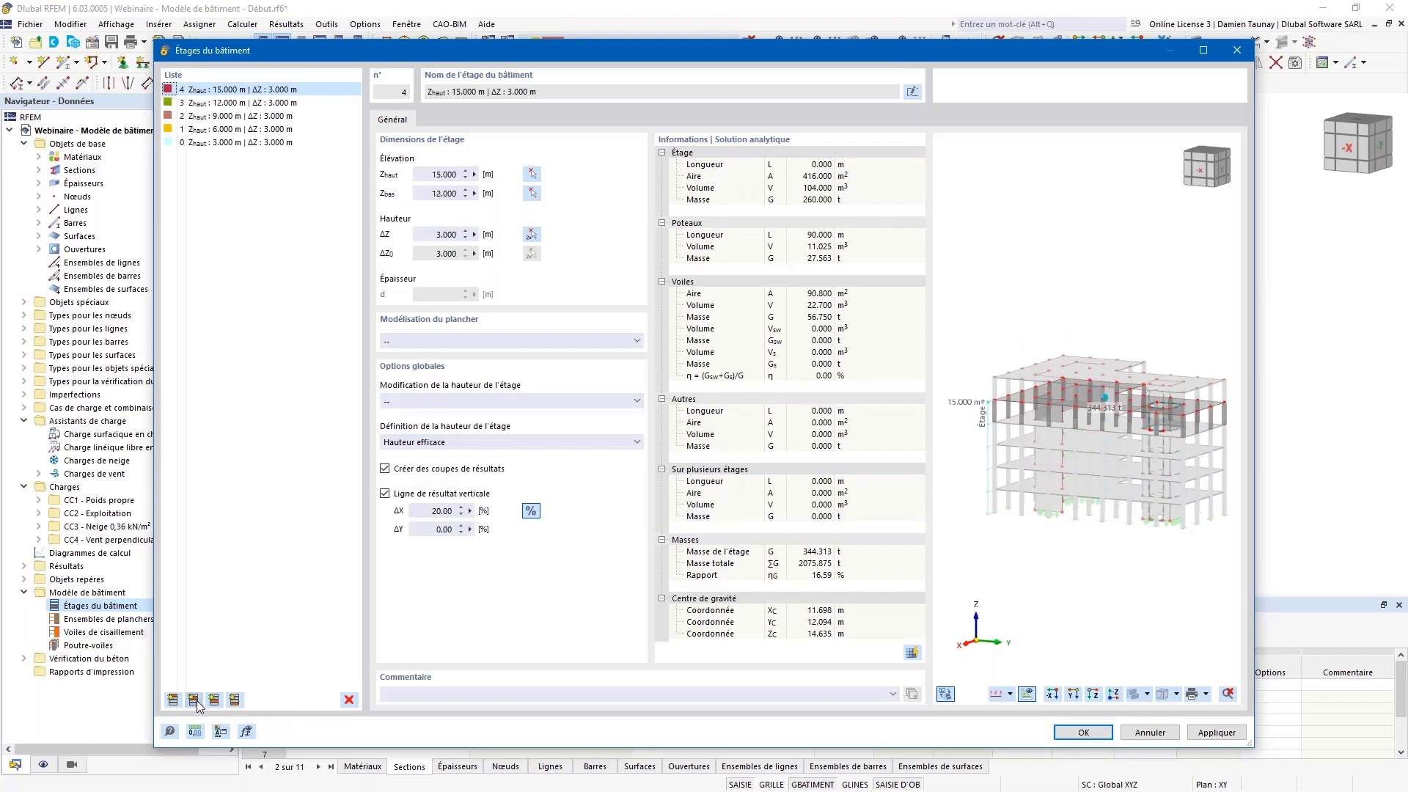
pyautogui.click(195, 701)
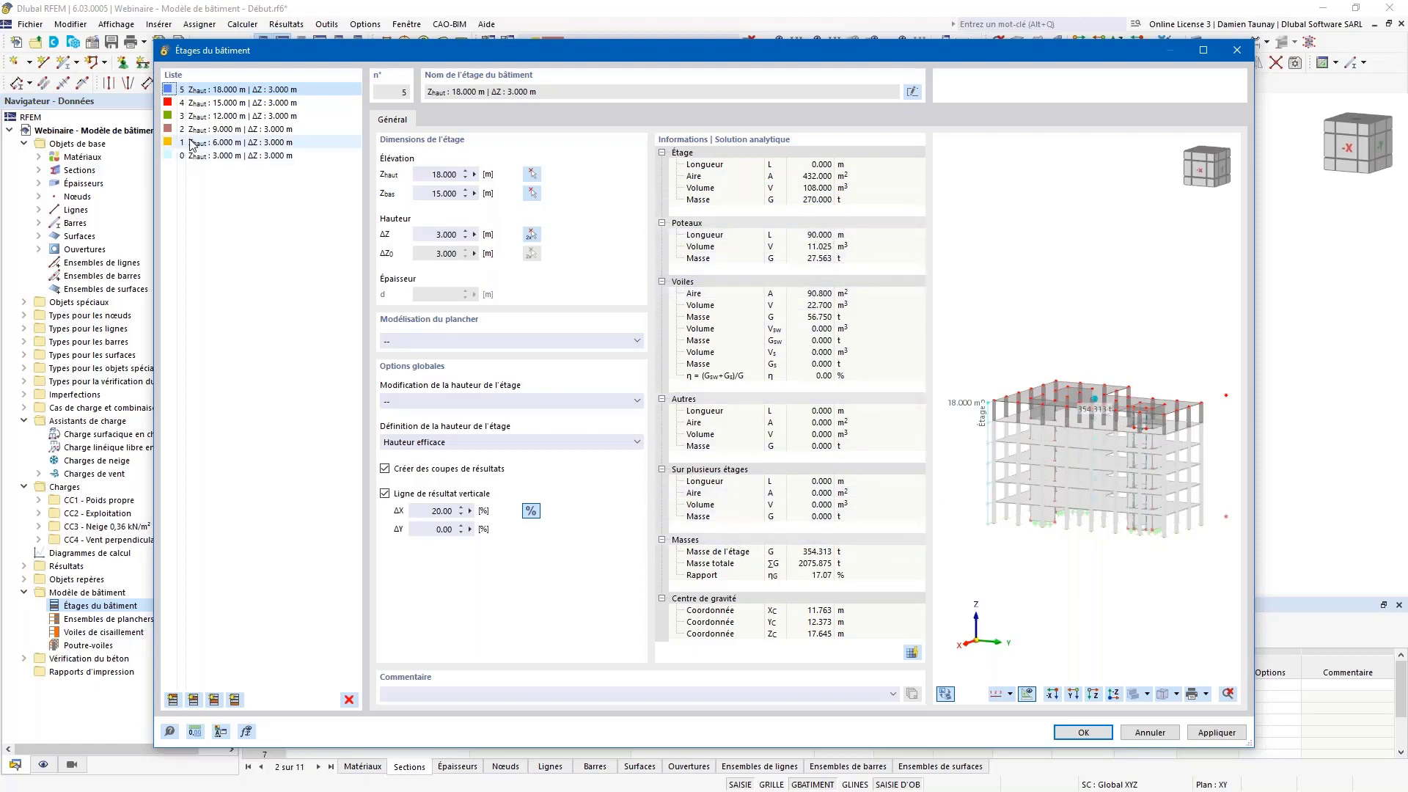
# - Examine storeys 2, 1 and 0 and the mass, centre of gravity and elevation markers of storey 0 in the preview
pyautogui.click(234, 129)
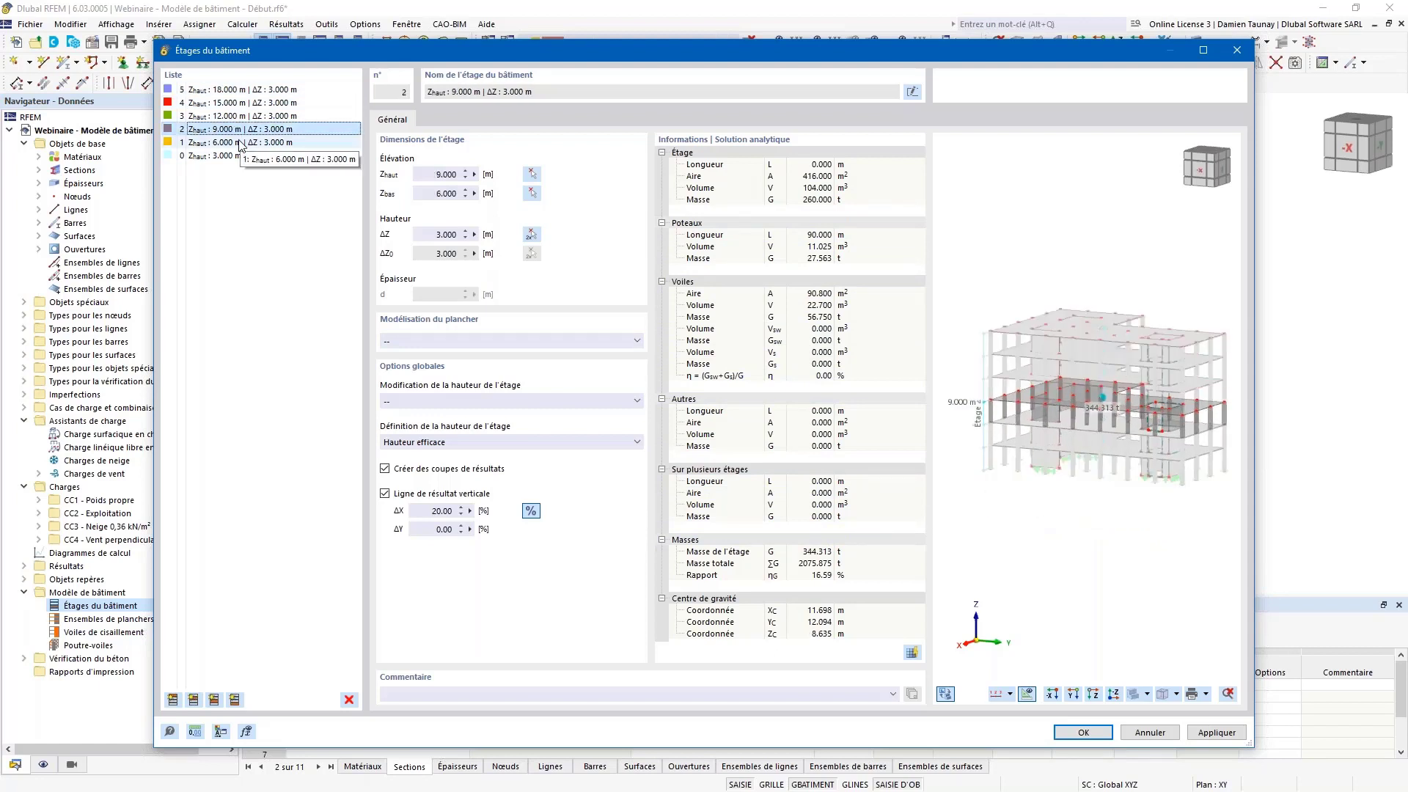
pyautogui.click(235, 142)
pyautogui.click(235, 155)
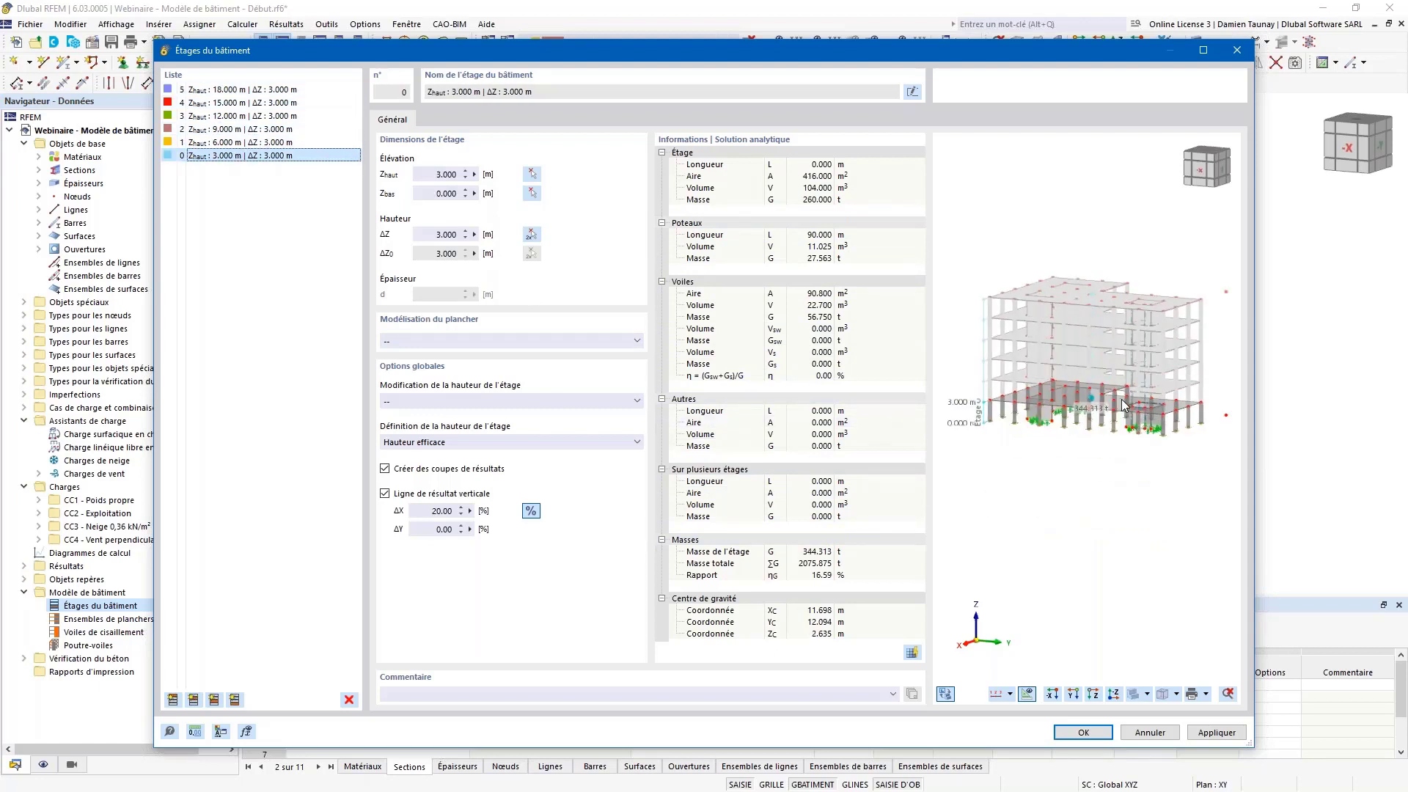
pyautogui.scroll(6, 1127, 420)
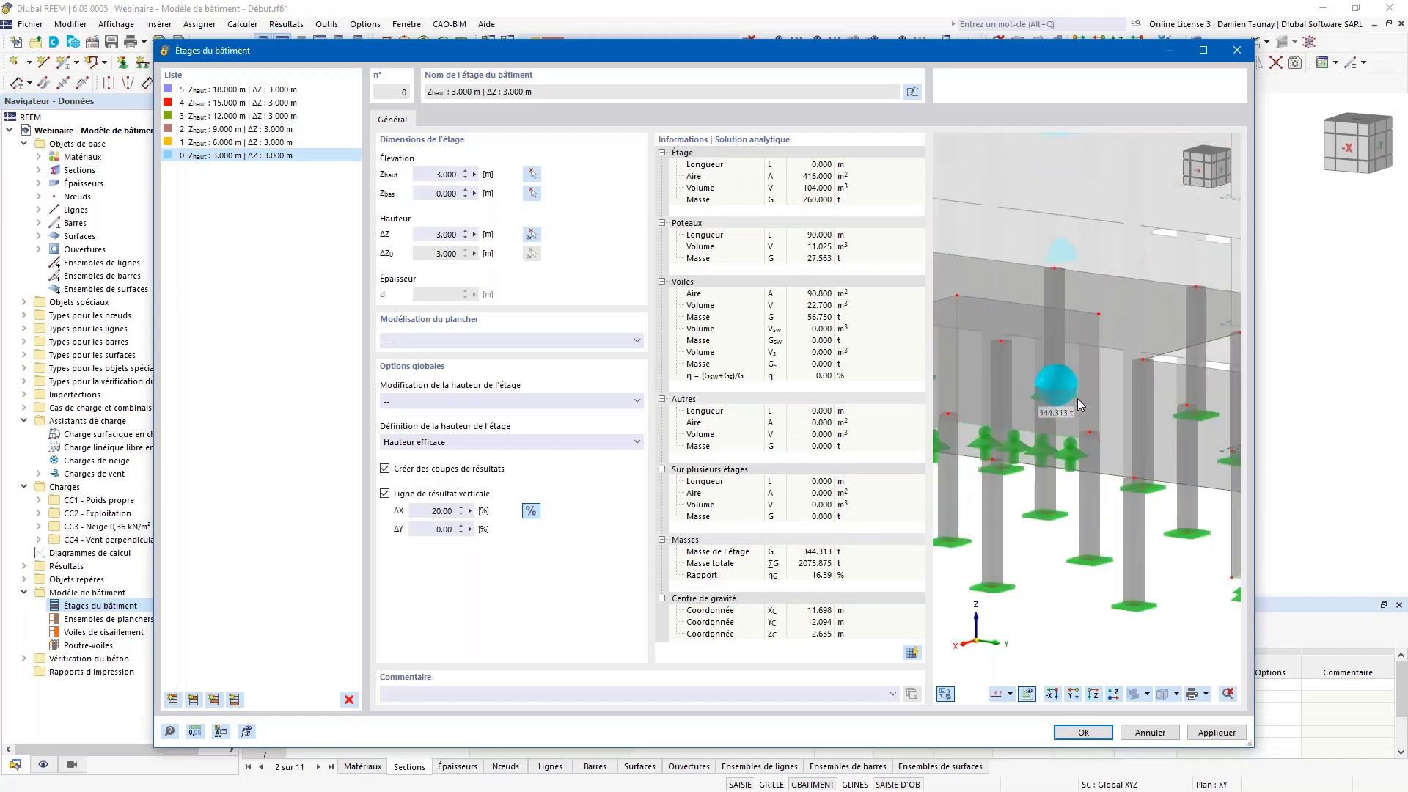
pyautogui.scroll(-2, 1077, 401)
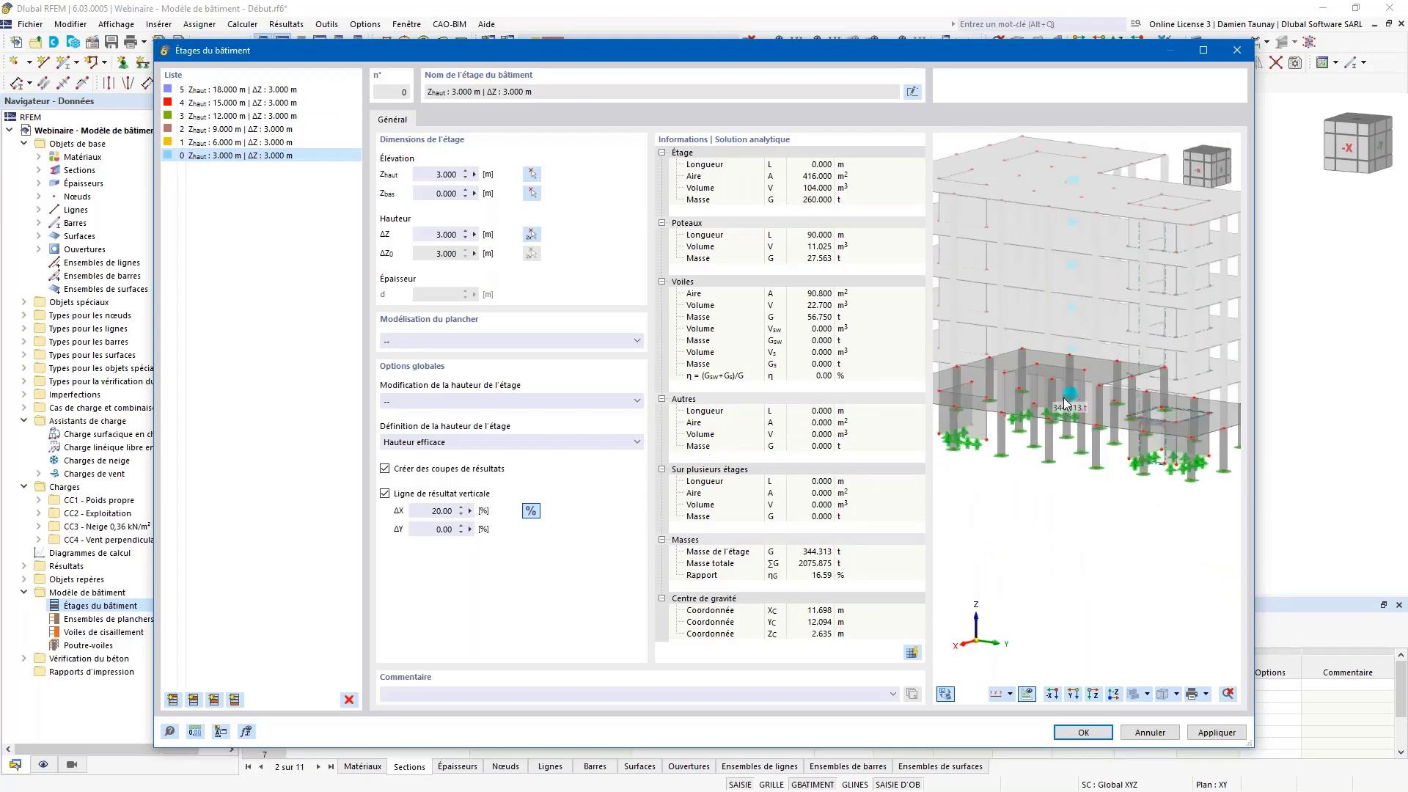
pyautogui.keyDown('ctrl'); pyautogui.moveTo(1070, 412); pyautogui.dragTo(1081, 401, button='middle'); pyautogui.keyUp('ctrl')
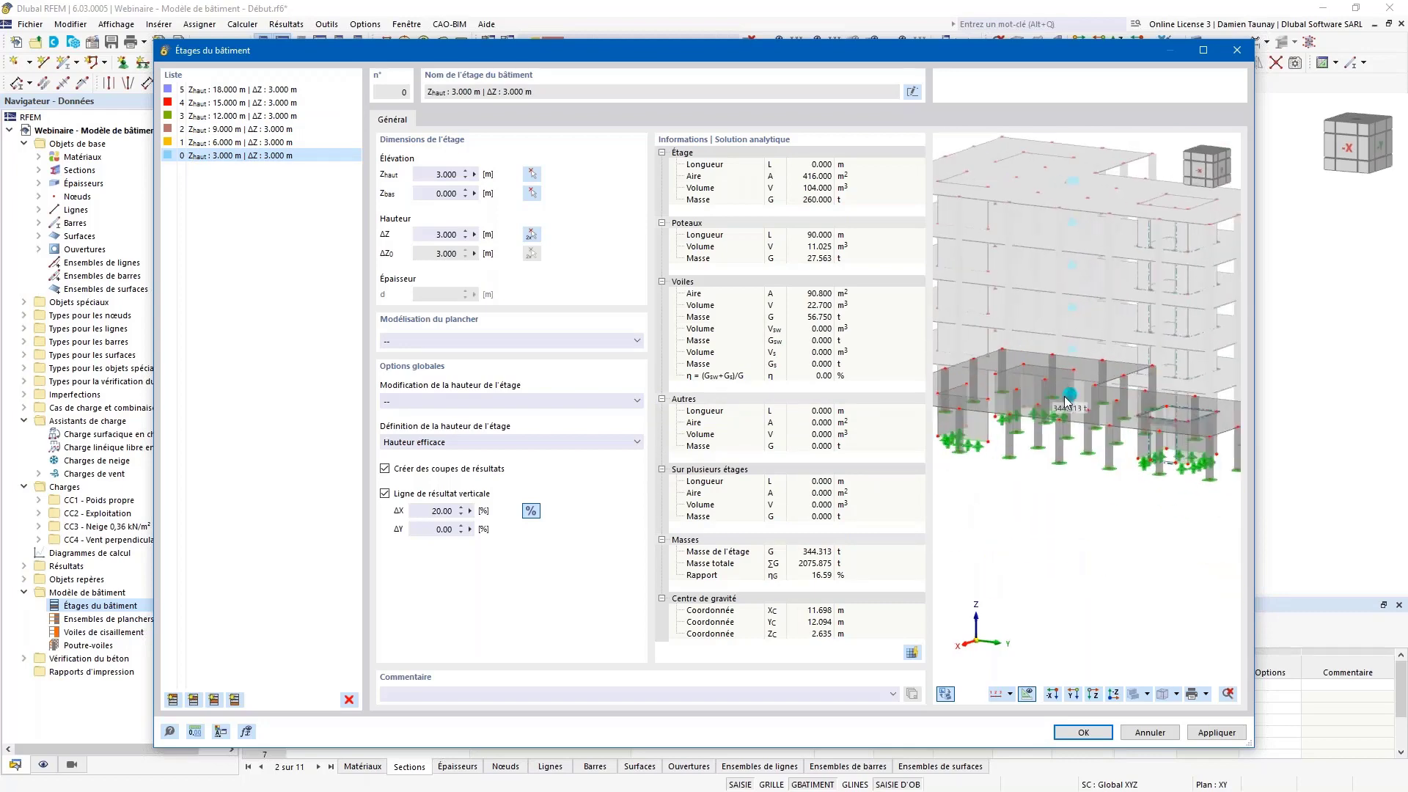
pyautogui.keyDown('ctrl'); pyautogui.moveTo(1092, 464); pyautogui.dragTo(1070, 374, button='middle'); pyautogui.keyUp('ctrl')
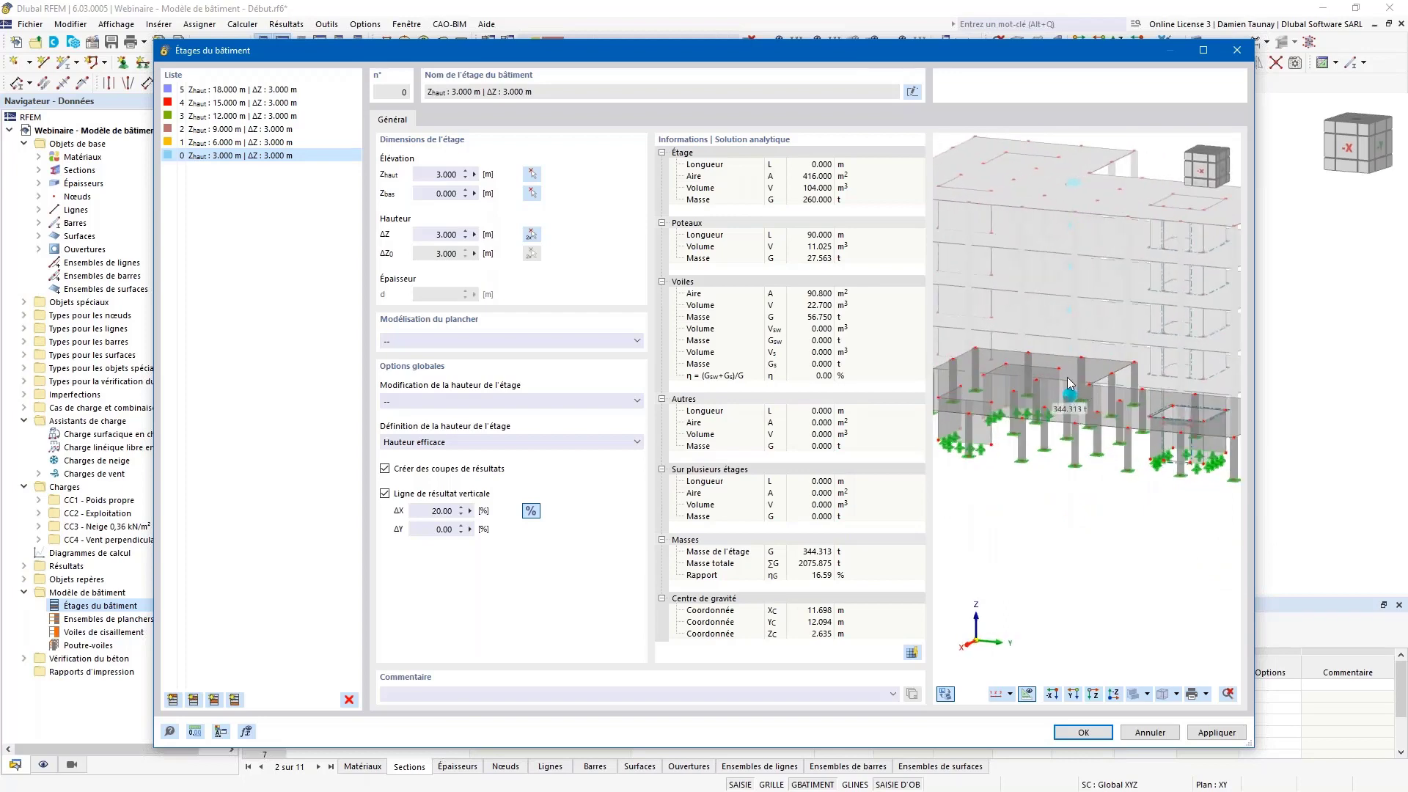
pyautogui.scroll(-3, 1076, 410)
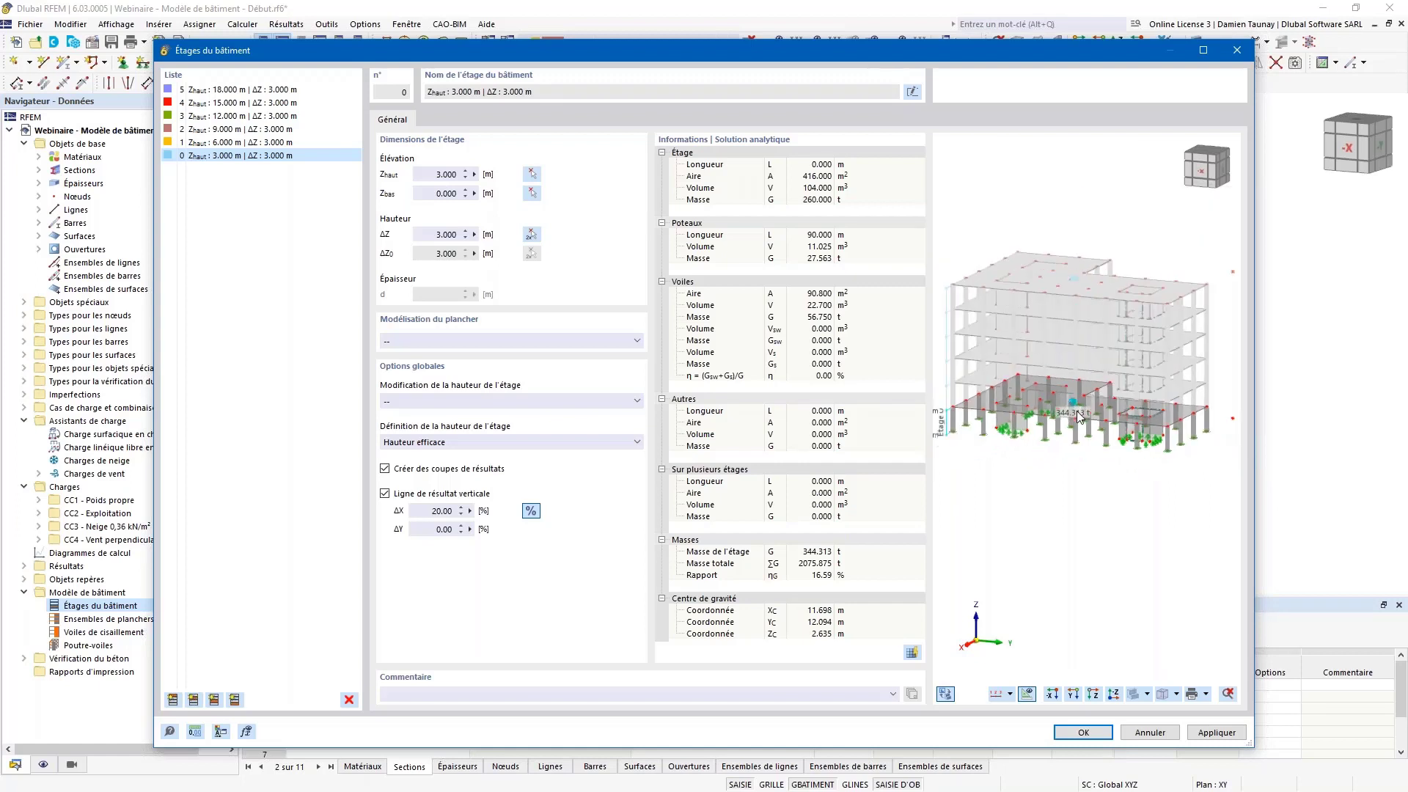
pyautogui.moveTo(1076, 410); pyautogui.dragTo(1100, 417, button='middle')
pyautogui.scroll(1, 1102, 408)
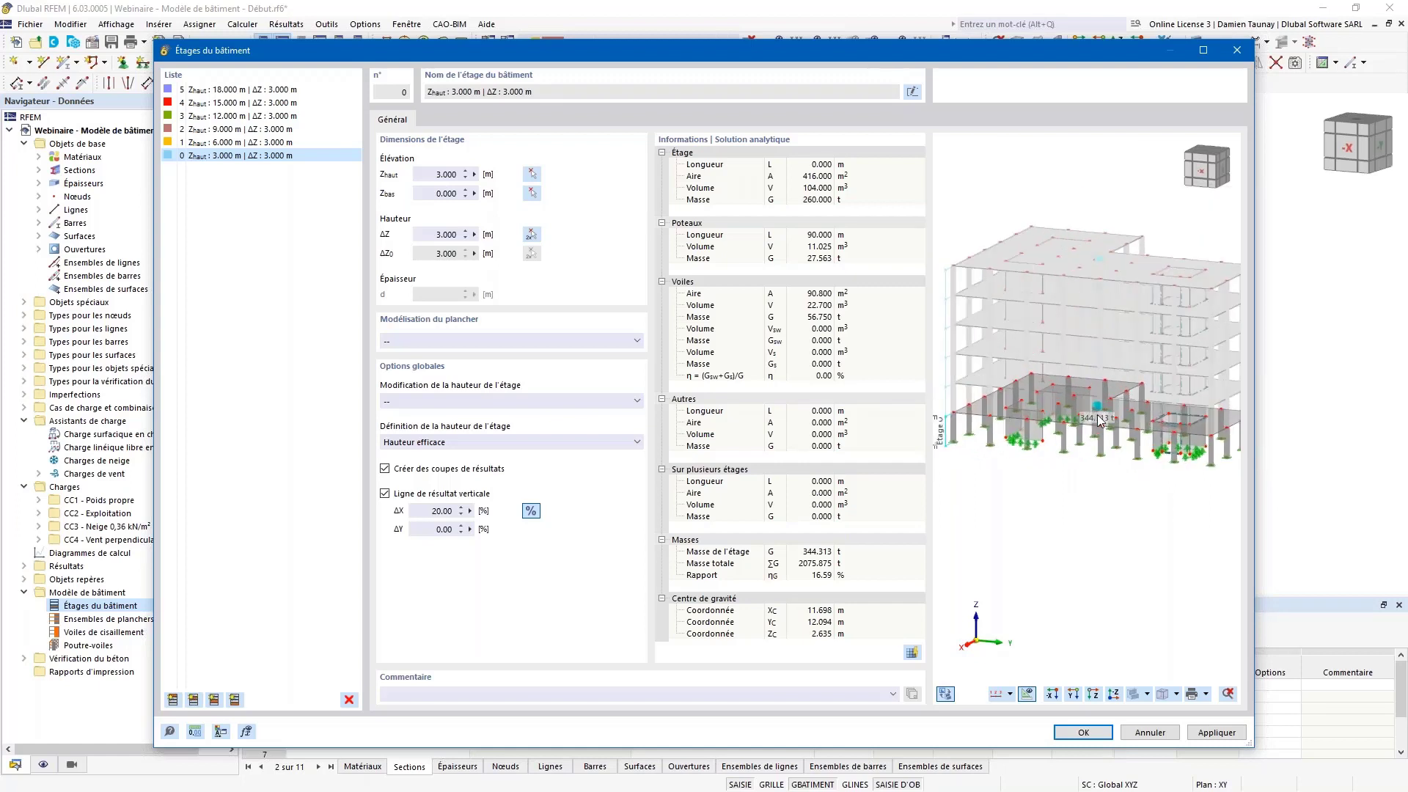
pyautogui.keyDown('ctrl'); pyautogui.moveTo(1126, 465); pyautogui.dragTo(1103, 462, button='middle'); pyautogui.keyUp('ctrl')
pyautogui.moveTo(948, 437); pyautogui.dragTo(997, 439, button='middle')
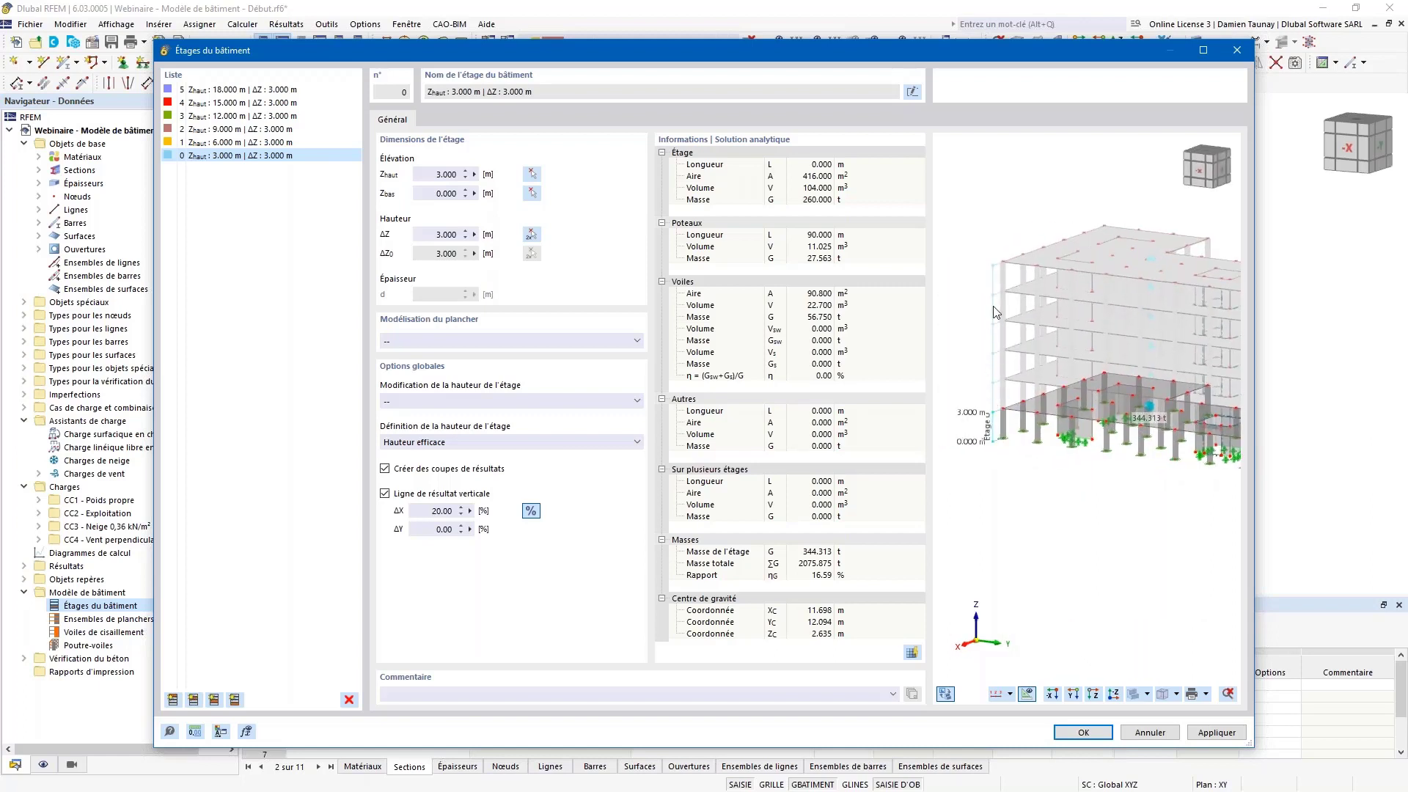
pyautogui.moveTo(1063, 473); pyautogui.dragTo(1002, 297, button='middle')
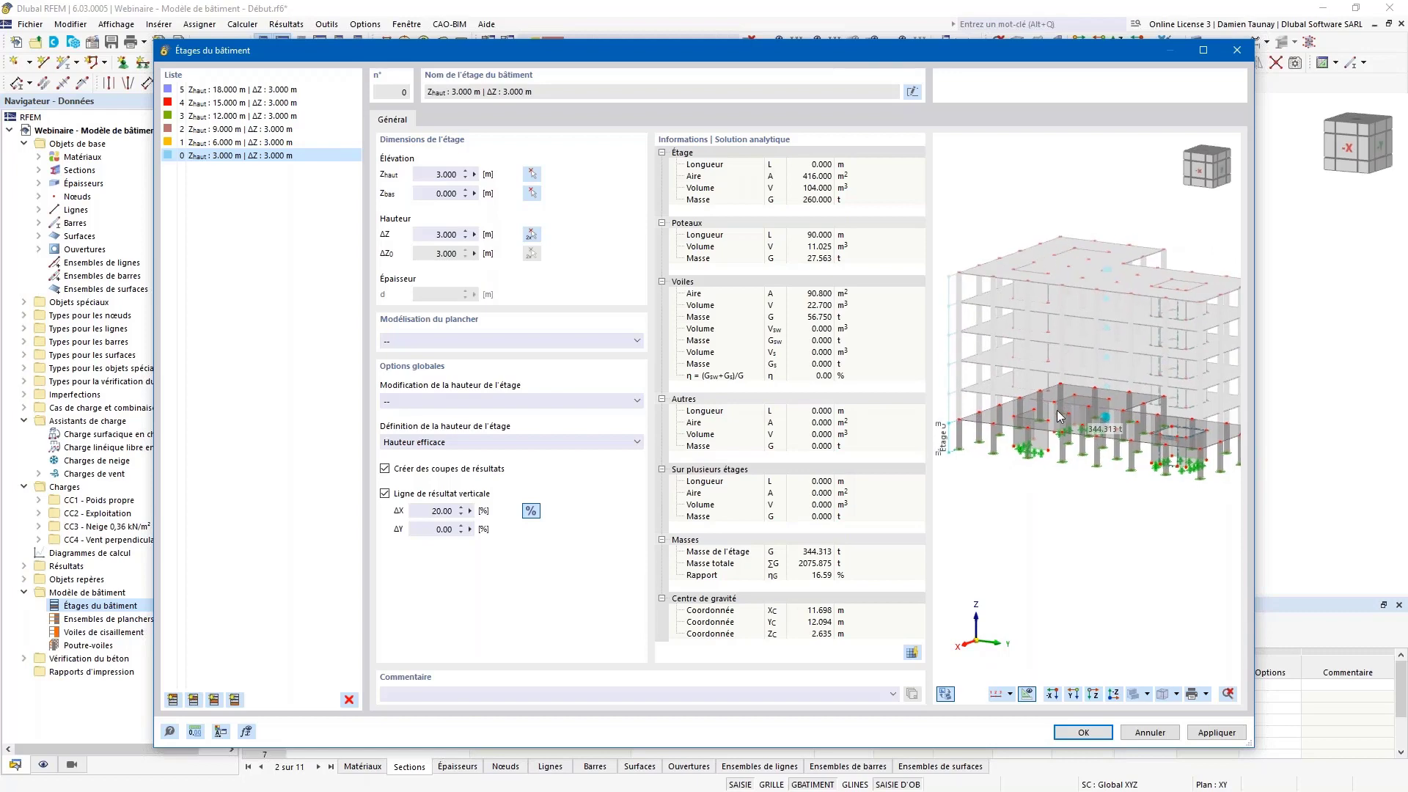
pyautogui.scroll(-1, 1044, 454)
pyautogui.keyDown('ctrl'); pyautogui.moveTo(1078, 480); pyautogui.dragTo(1064, 477, button='middle'); pyautogui.keyUp('ctrl')
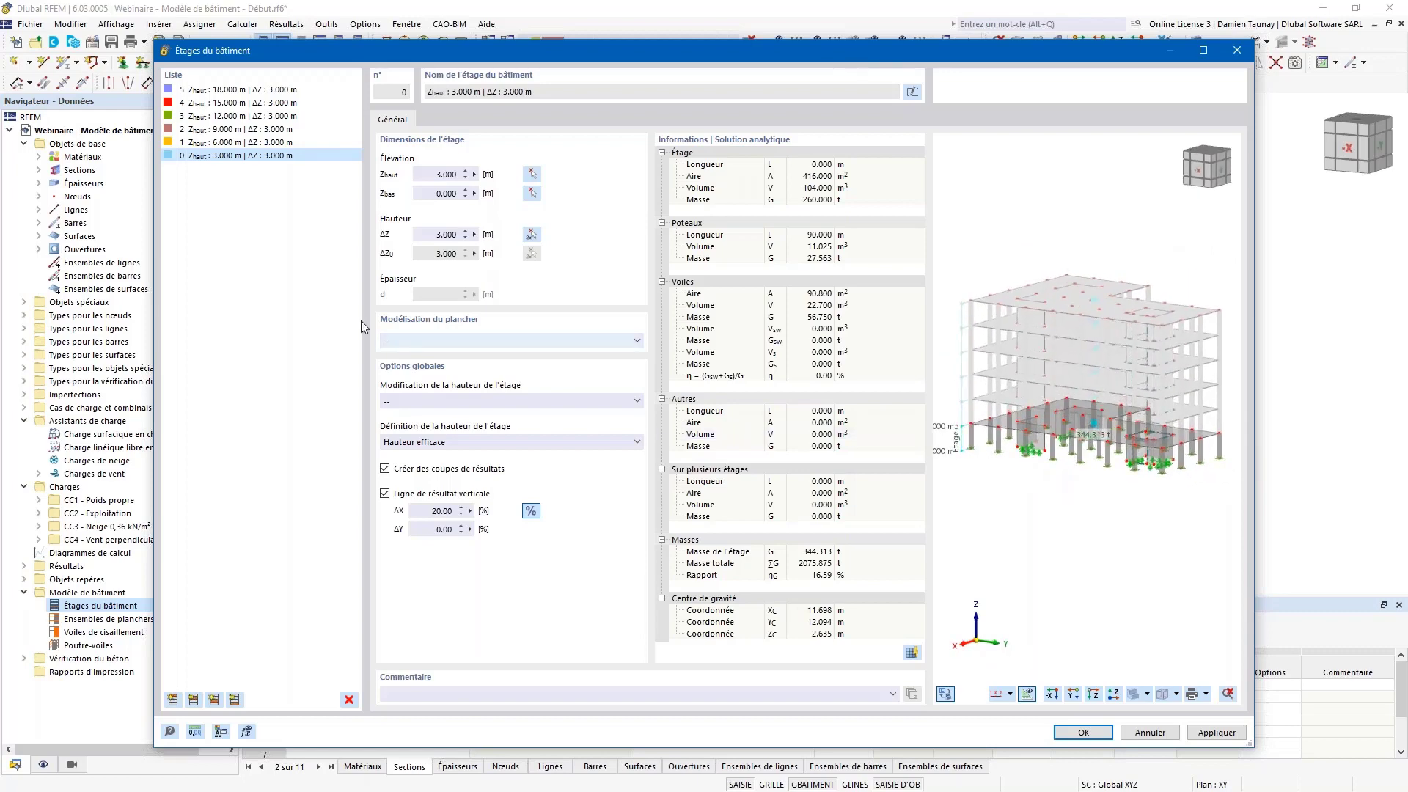
# - Set the floor modelling of all six storeys together to Diaphragme rigide
pyautogui.keyDown('shift'); pyautogui.click(263, 91); pyautogui.keyUp('shift')
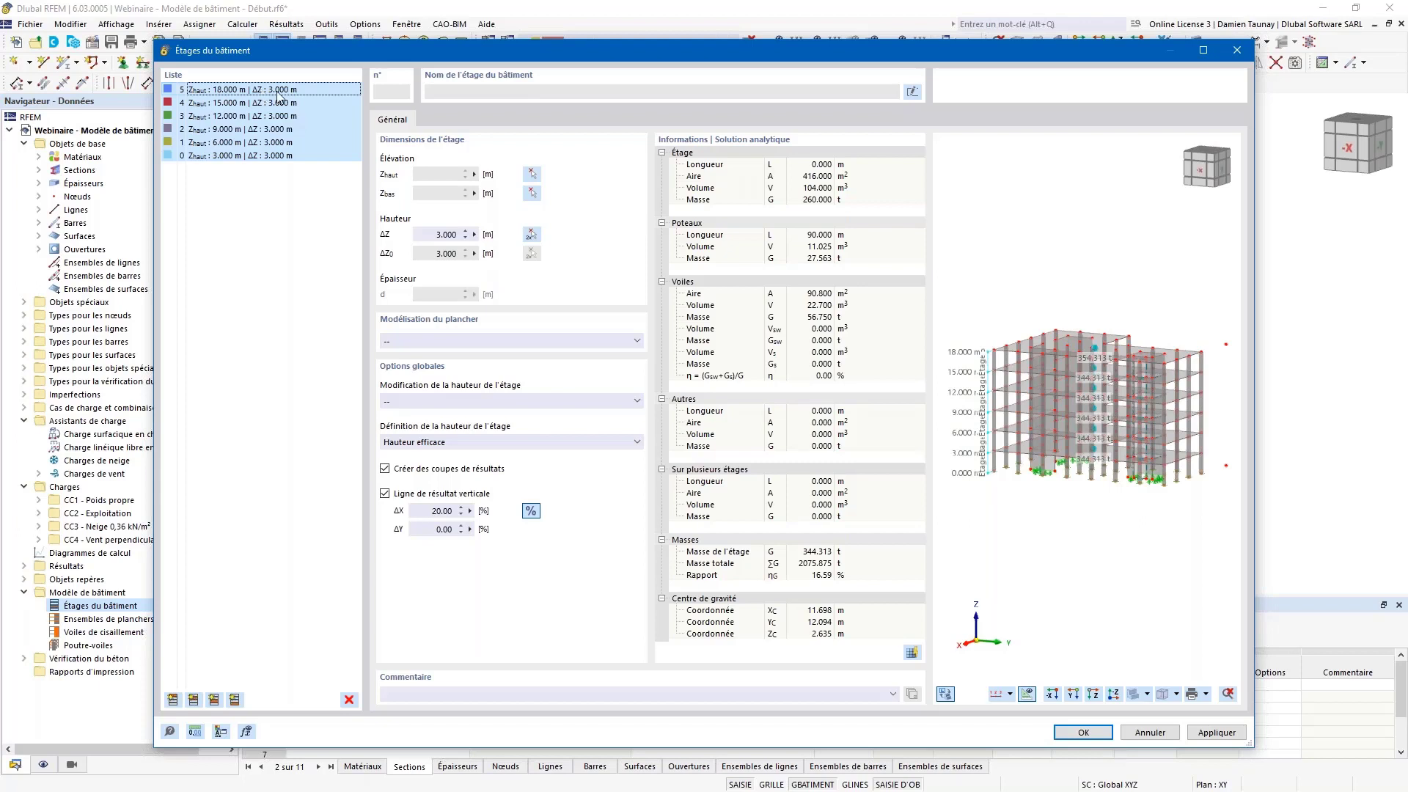
pyautogui.click(474, 341)
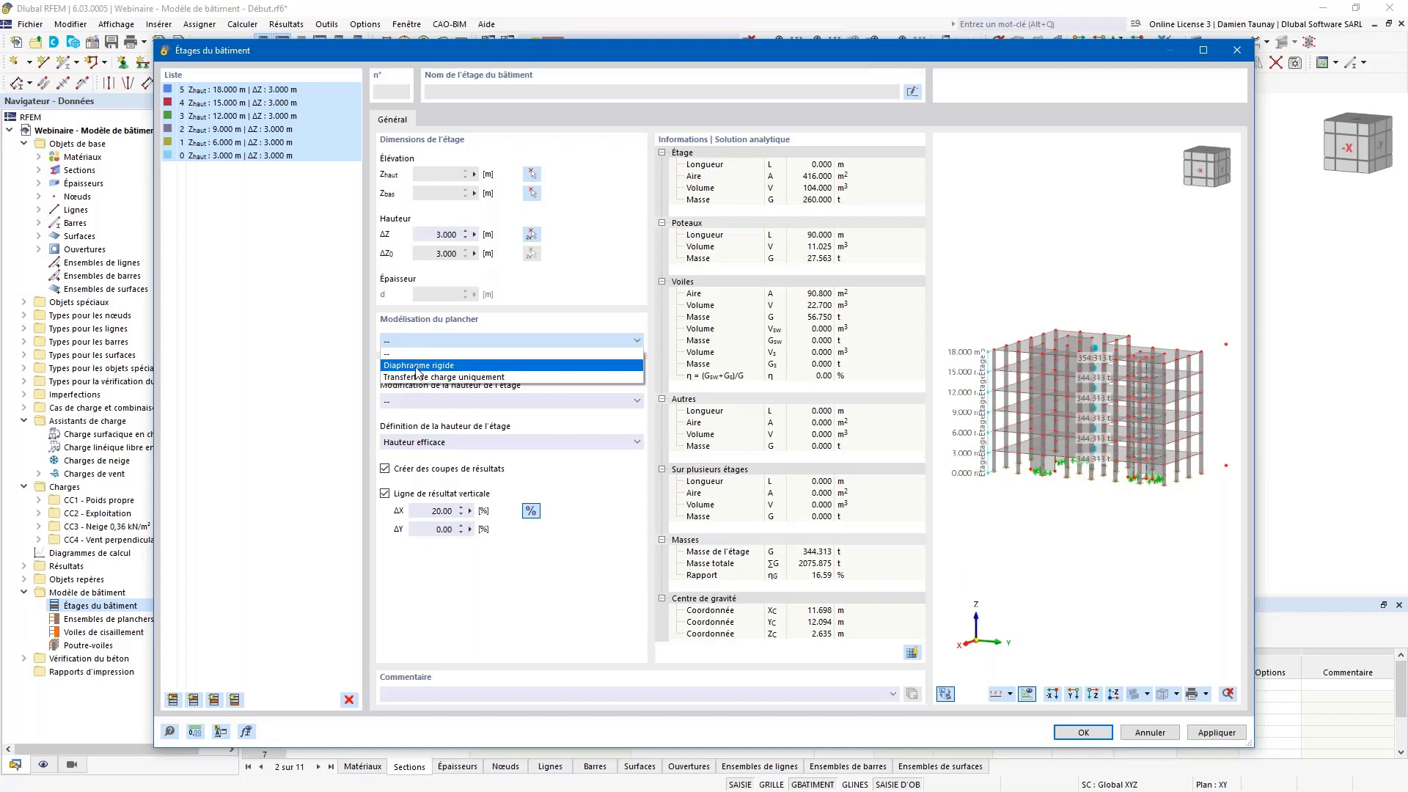
pyautogui.click(398, 385)
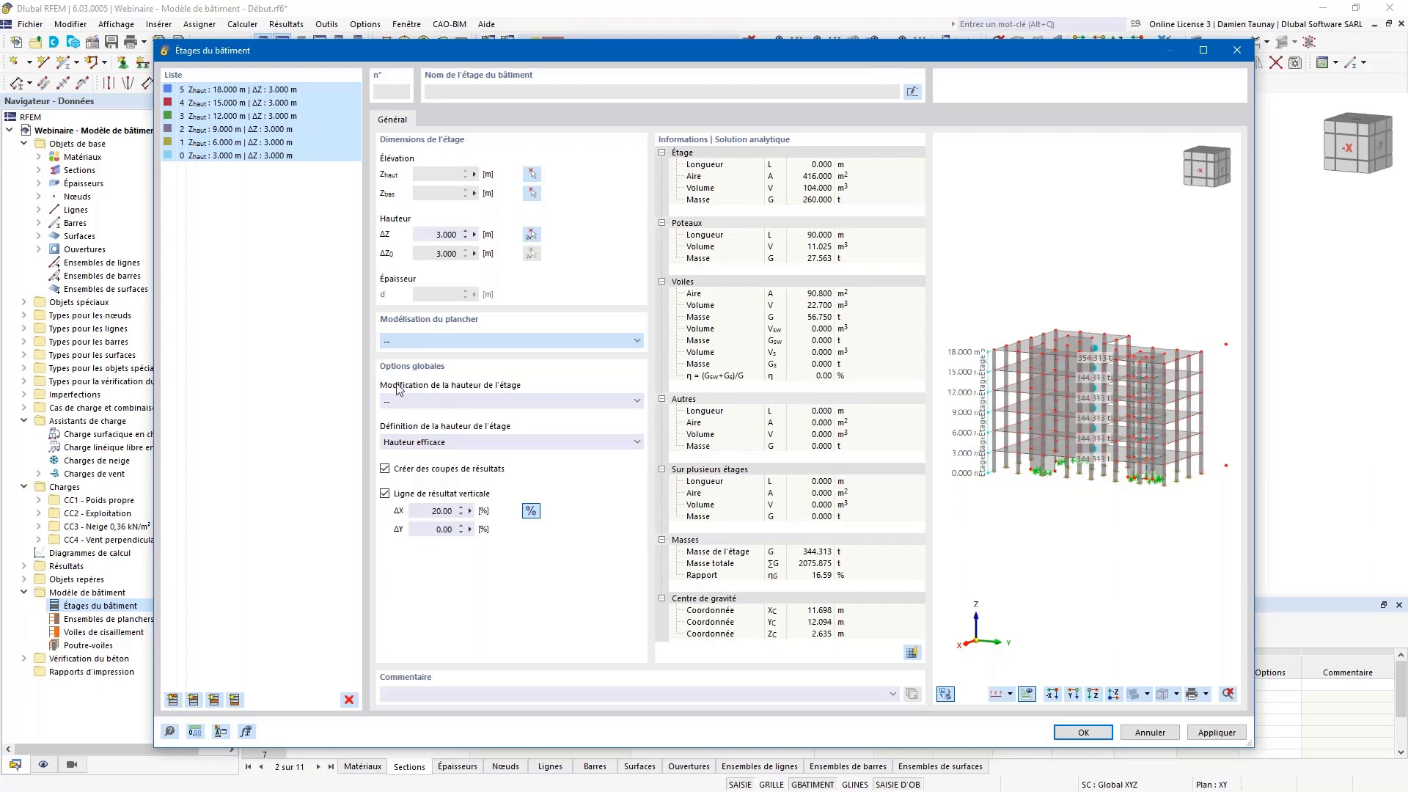
pyautogui.click(415, 340)
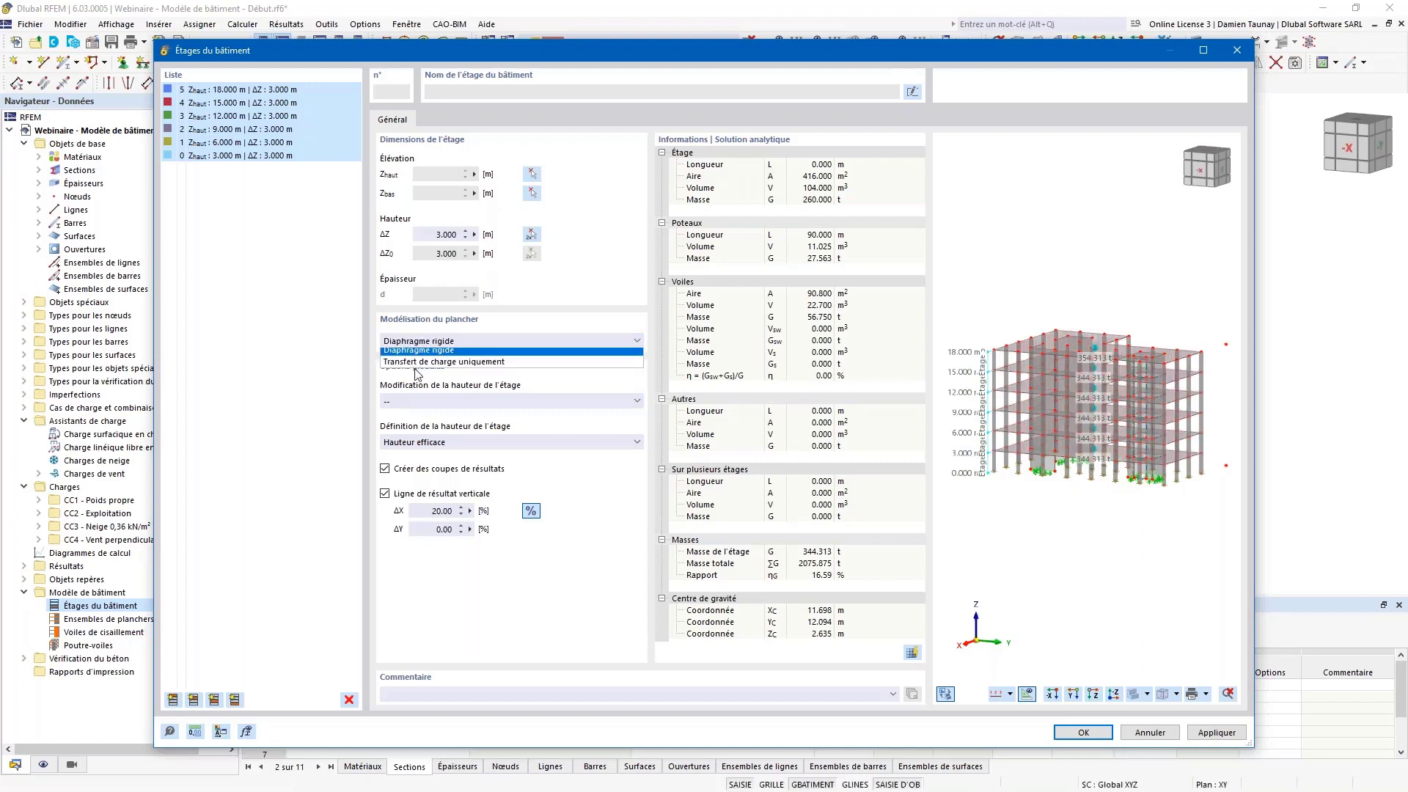
pyautogui.click(1049, 321)
# - Inspect the rigid diaphragms of all storeys in the preview and confirm the building storeys
pyautogui.keyDown('ctrl'); pyautogui.moveTo(1091, 345); pyautogui.dragTo(1050, 349, button='middle'); pyautogui.keyUp('ctrl')
pyautogui.scroll(1, 1048, 346)
pyautogui.scroll(4, 1048, 352)
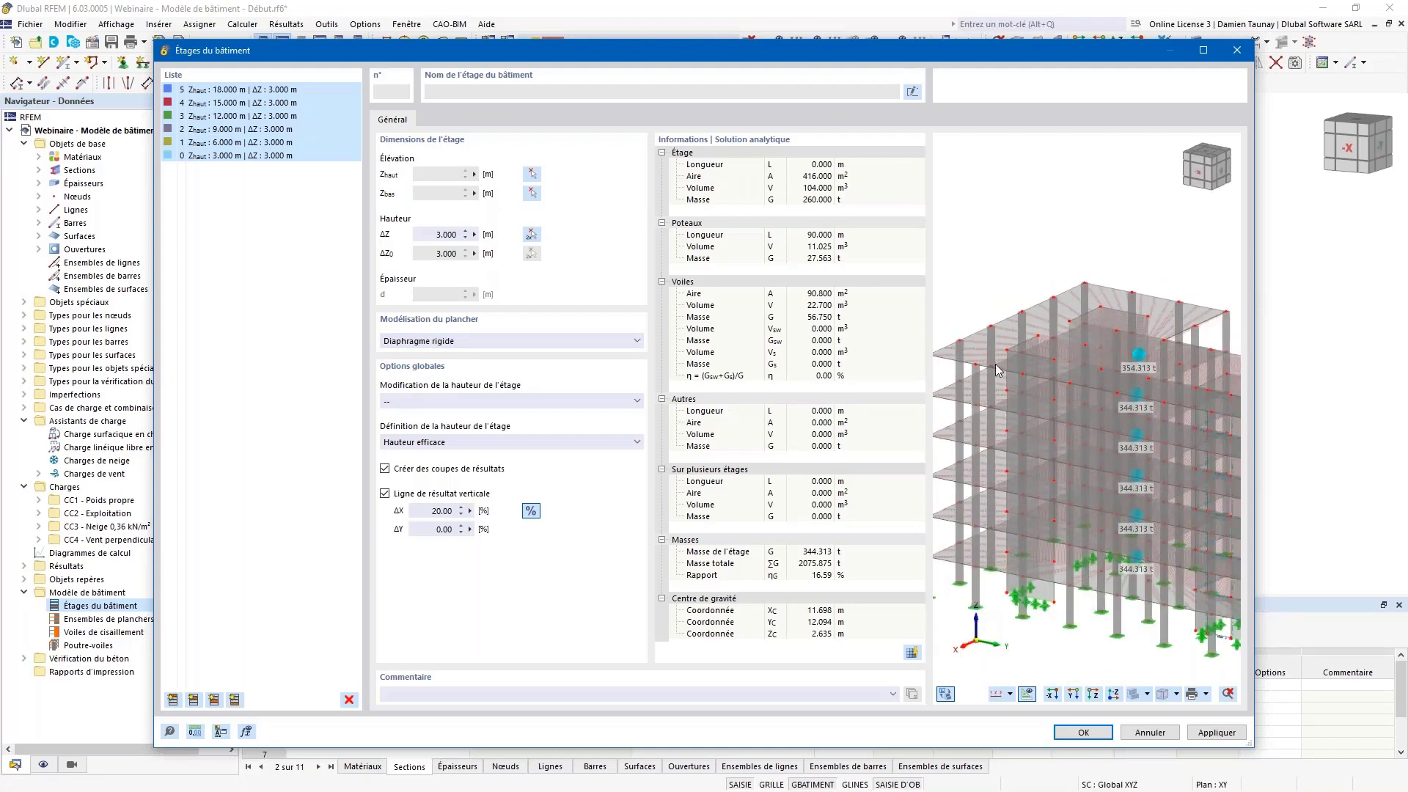
pyautogui.scroll(-2, 995, 364)
pyautogui.keyDown('ctrl'); pyautogui.moveTo(993, 474); pyautogui.dragTo(1017, 479, button='middle'); pyautogui.keyUp('ctrl')
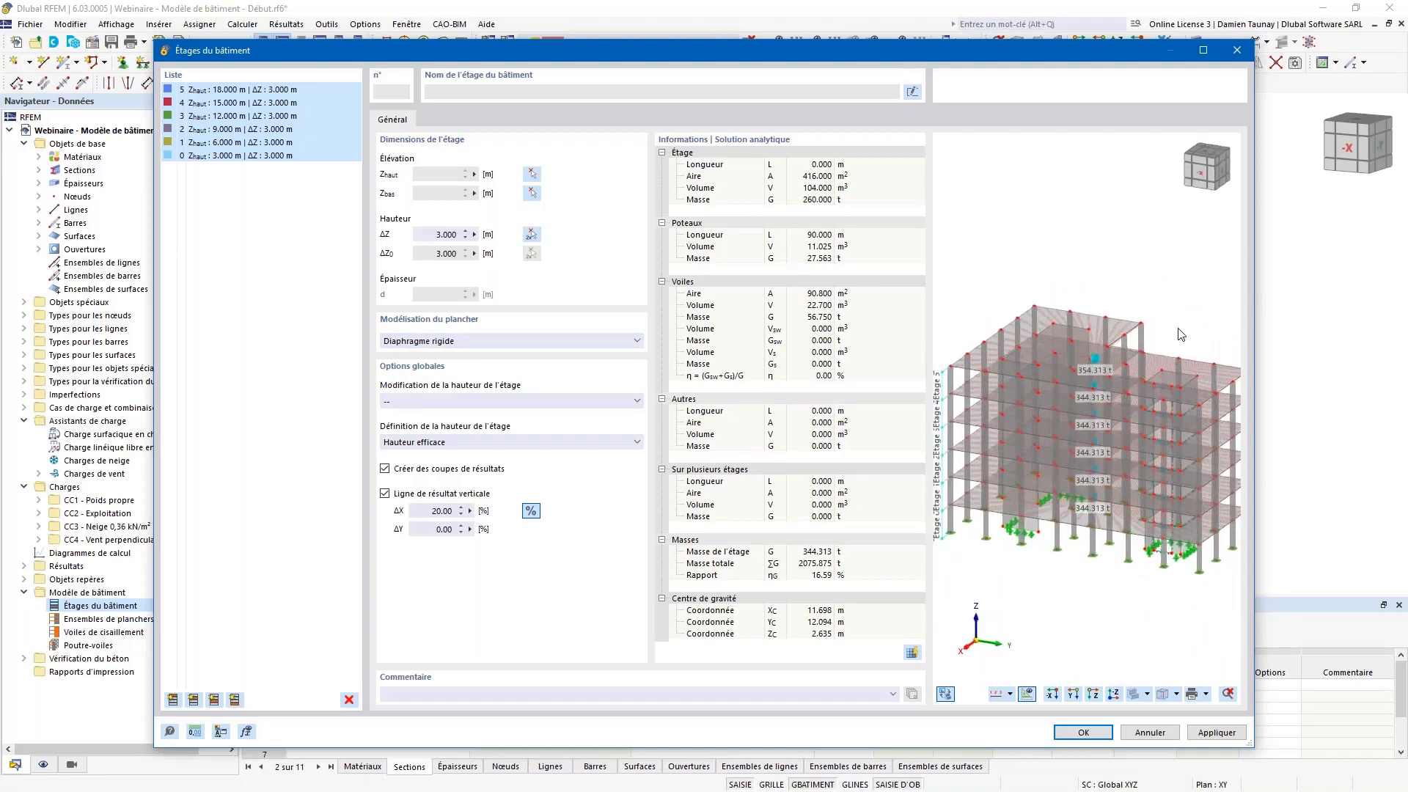
pyautogui.keyDown('ctrl'); pyautogui.moveTo(1096, 397); pyautogui.dragTo(1070, 403, button='middle'); pyautogui.keyUp('ctrl')
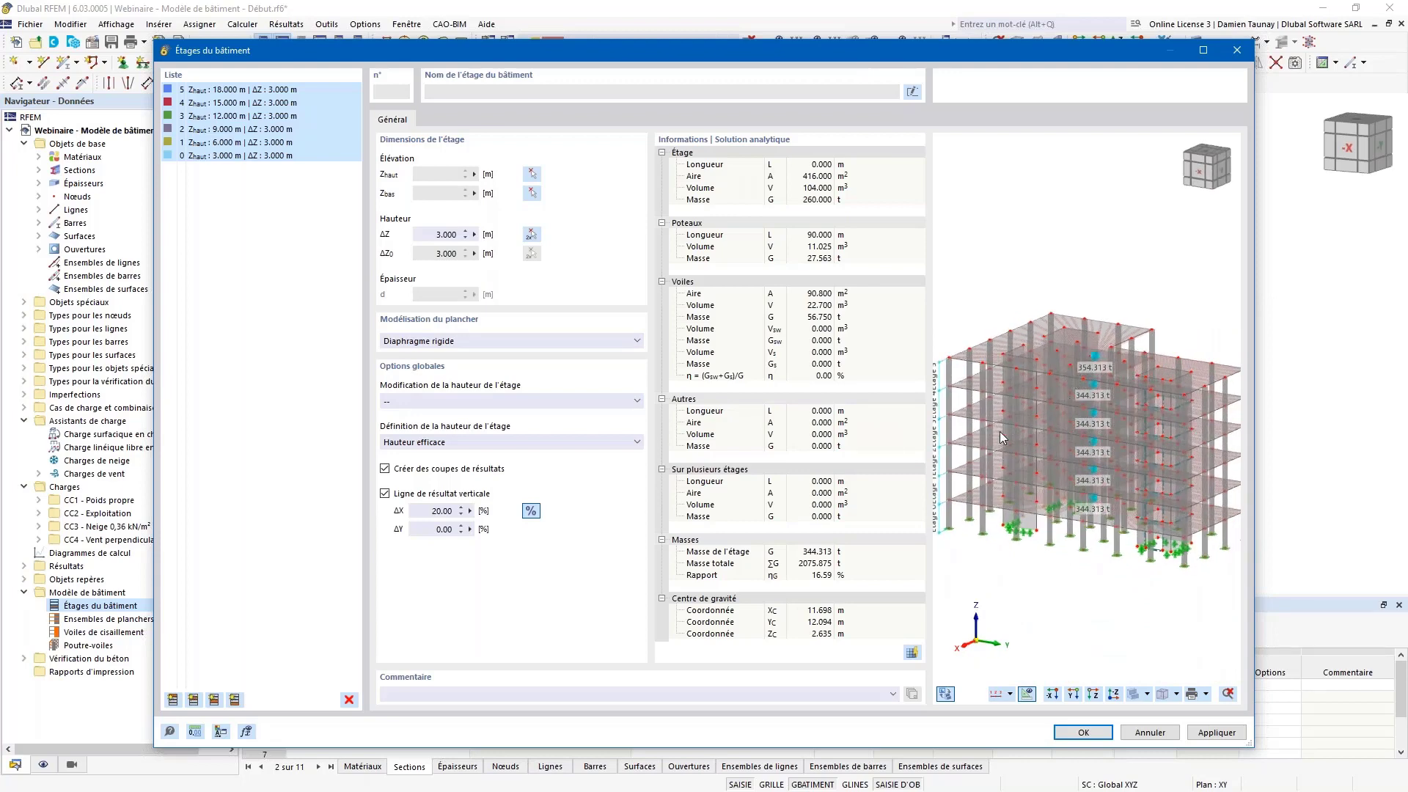
pyautogui.keyDown('ctrl'); pyautogui.moveTo(1030, 488); pyautogui.dragTo(1021, 473, button='middle'); pyautogui.keyUp('ctrl')
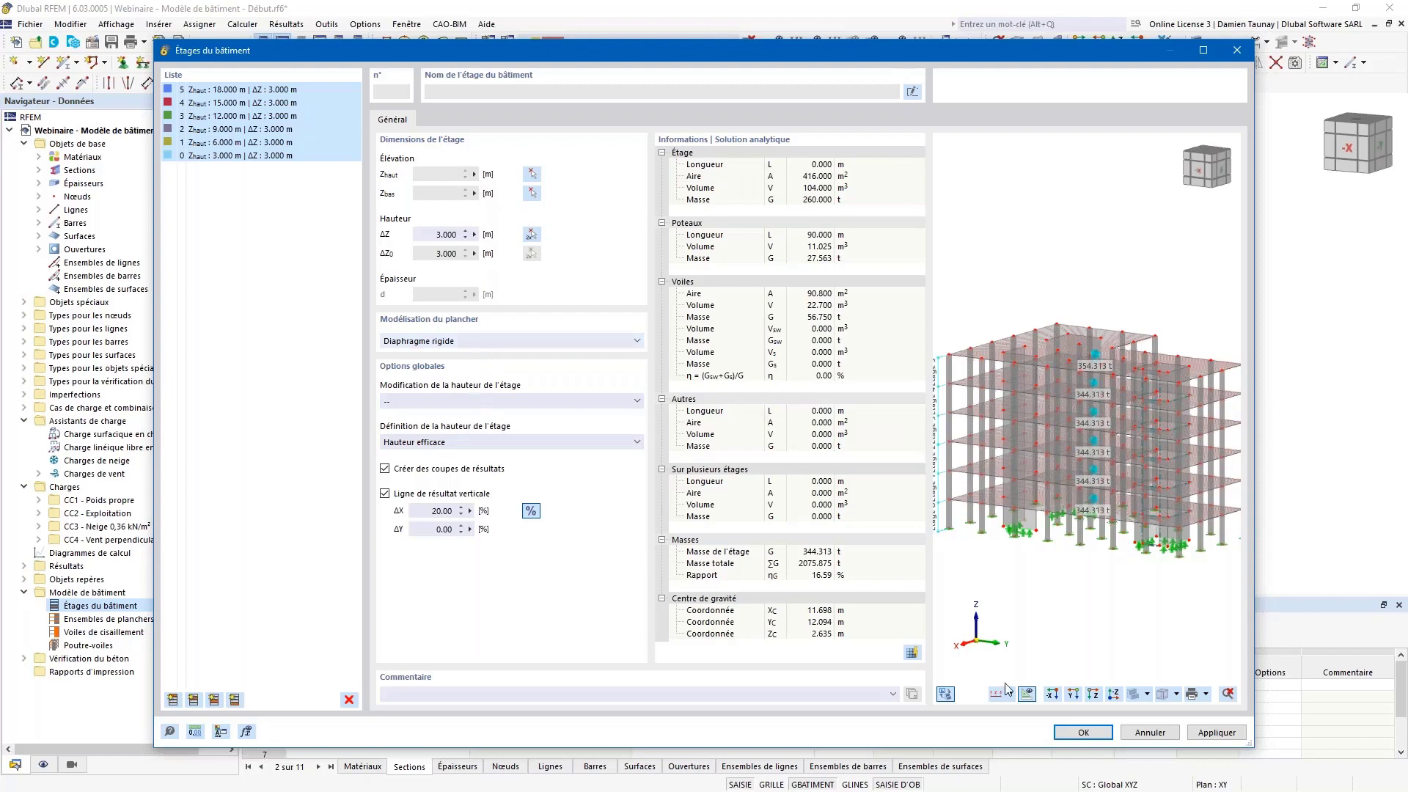
pyautogui.click(1082, 732)
# - Switch the building model display from solid to wireframe
pyautogui.moveTo(702, 473); pyautogui.dragTo(795, 486, button='middle')
pyautogui.click(1197, 44)
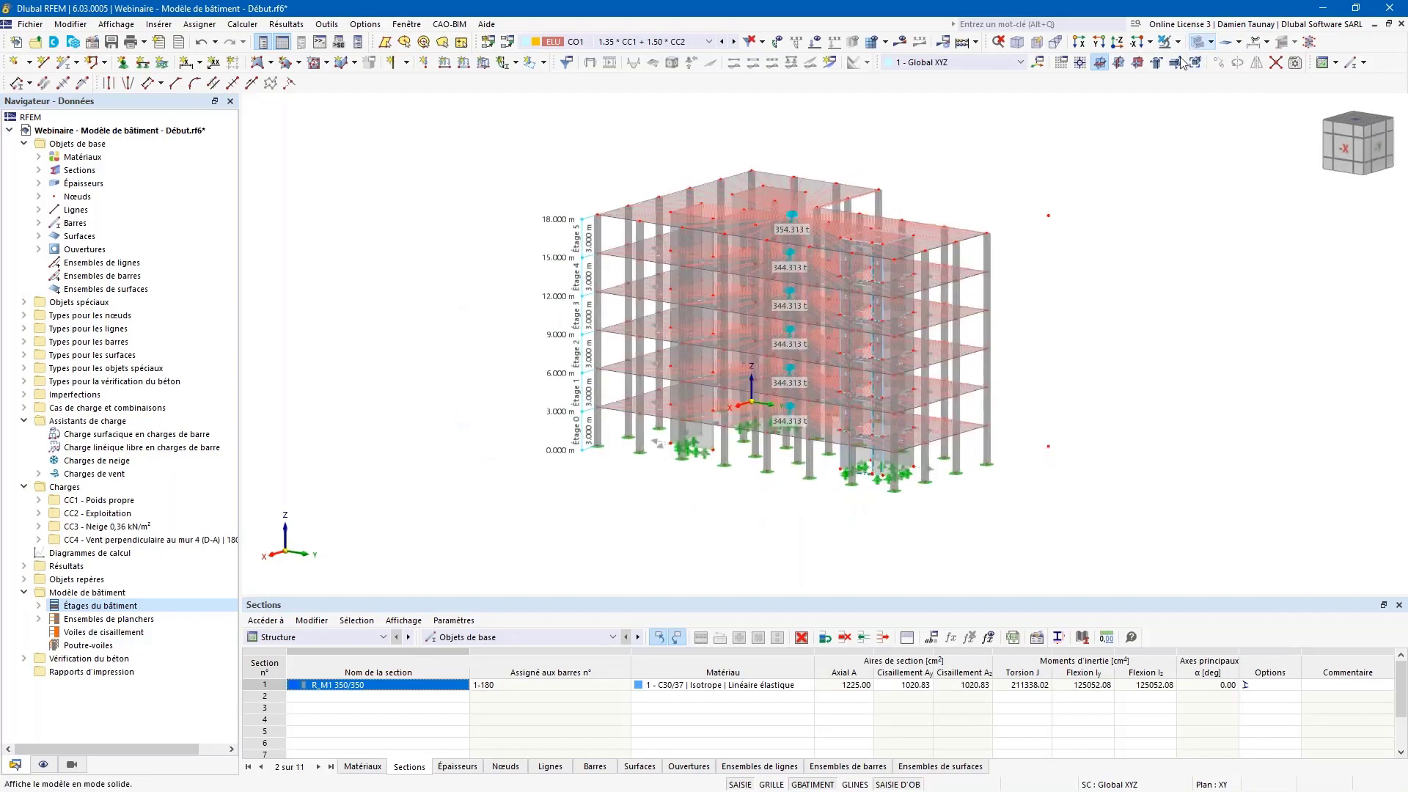
pyautogui.click(1195, 44)
pyautogui.moveTo(660, 260)
pyautogui.keyDown('ctrl'); pyautogui.mouseDown(button='middle')
pyautogui.moveTo(729, 277)
pyautogui.moveTo(690, 238)
pyautogui.moveTo(649, 239)
pyautogui.mouseUp(button='middle'); pyautogui.keyUp('ctrl')
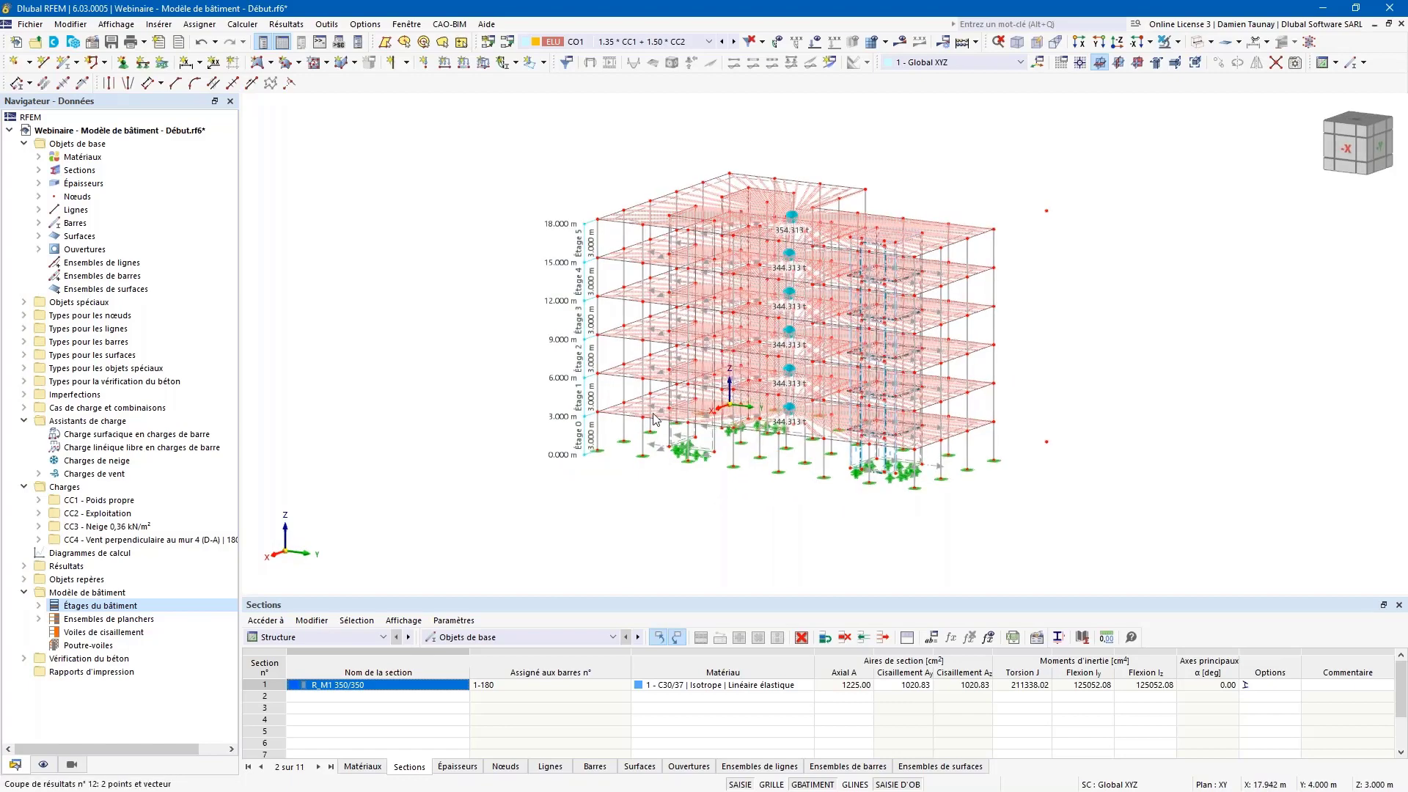
# - Examine the rigid diaphragm links of the storeys in the wireframe model, starting with the lowest floor
pyautogui.scroll(2, 655, 419)
pyautogui.scroll(2, 654, 420)
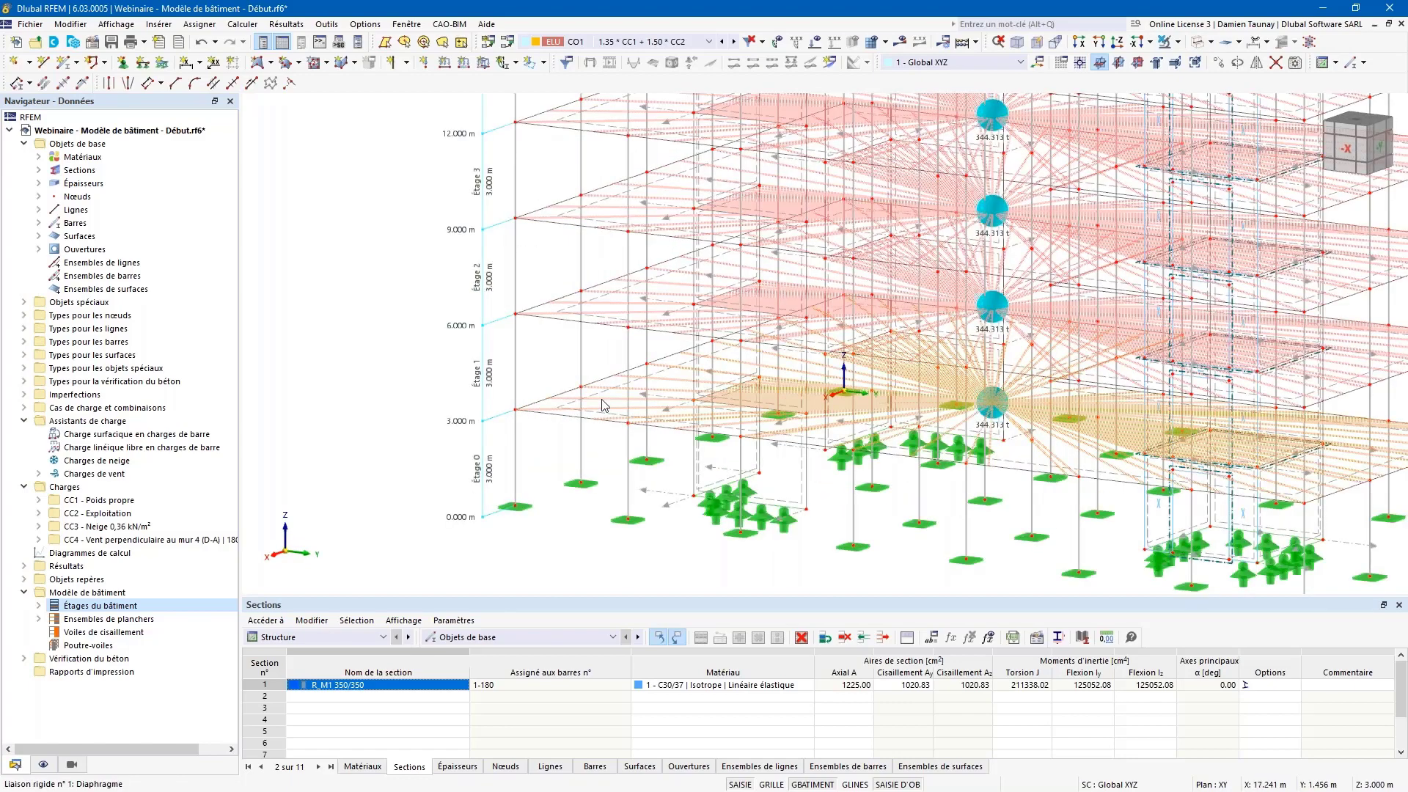
pyautogui.doubleClick(655, 419)
pyautogui.click(1062, 167)
pyautogui.press('Escape')
pyautogui.scroll(-3, 876, 394)
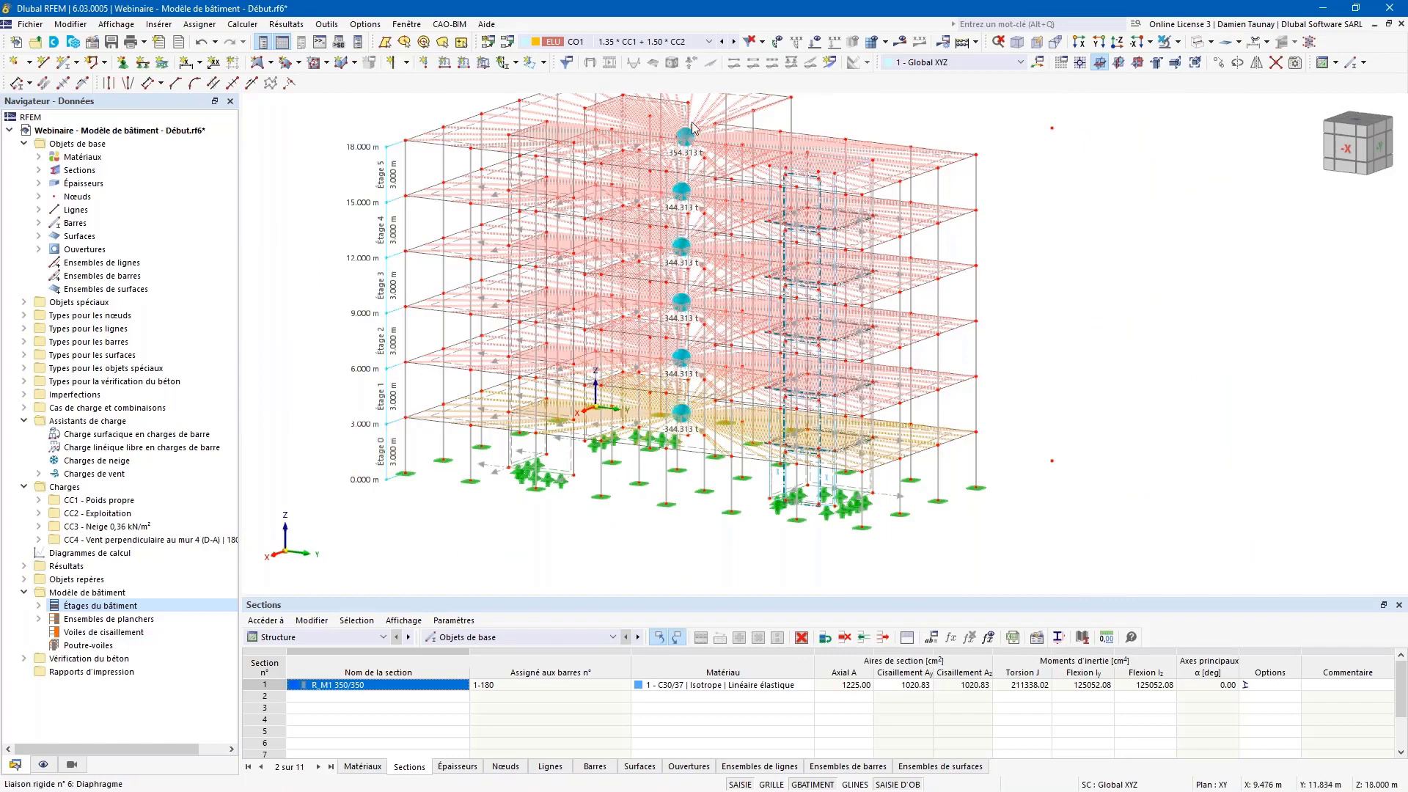
pyautogui.keyDown('ctrl'); pyautogui.moveTo(399, 480); pyautogui.dragTo(382, 490, button='middle'); pyautogui.keyUp('ctrl')
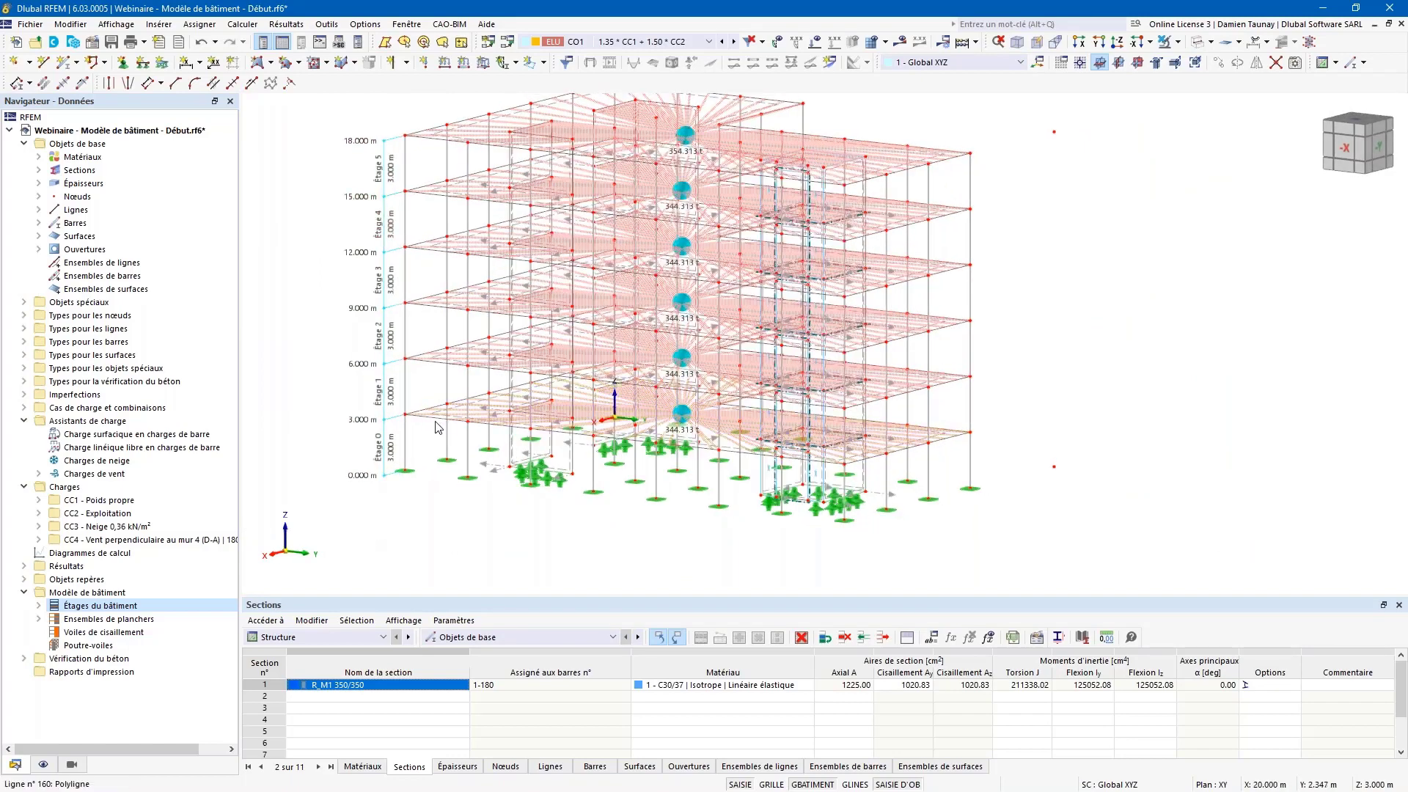
# - Open the ground storey's properties, review the storey height modification options, and show its lift core close up in the model preview
pyautogui.doubleClick(391, 448)
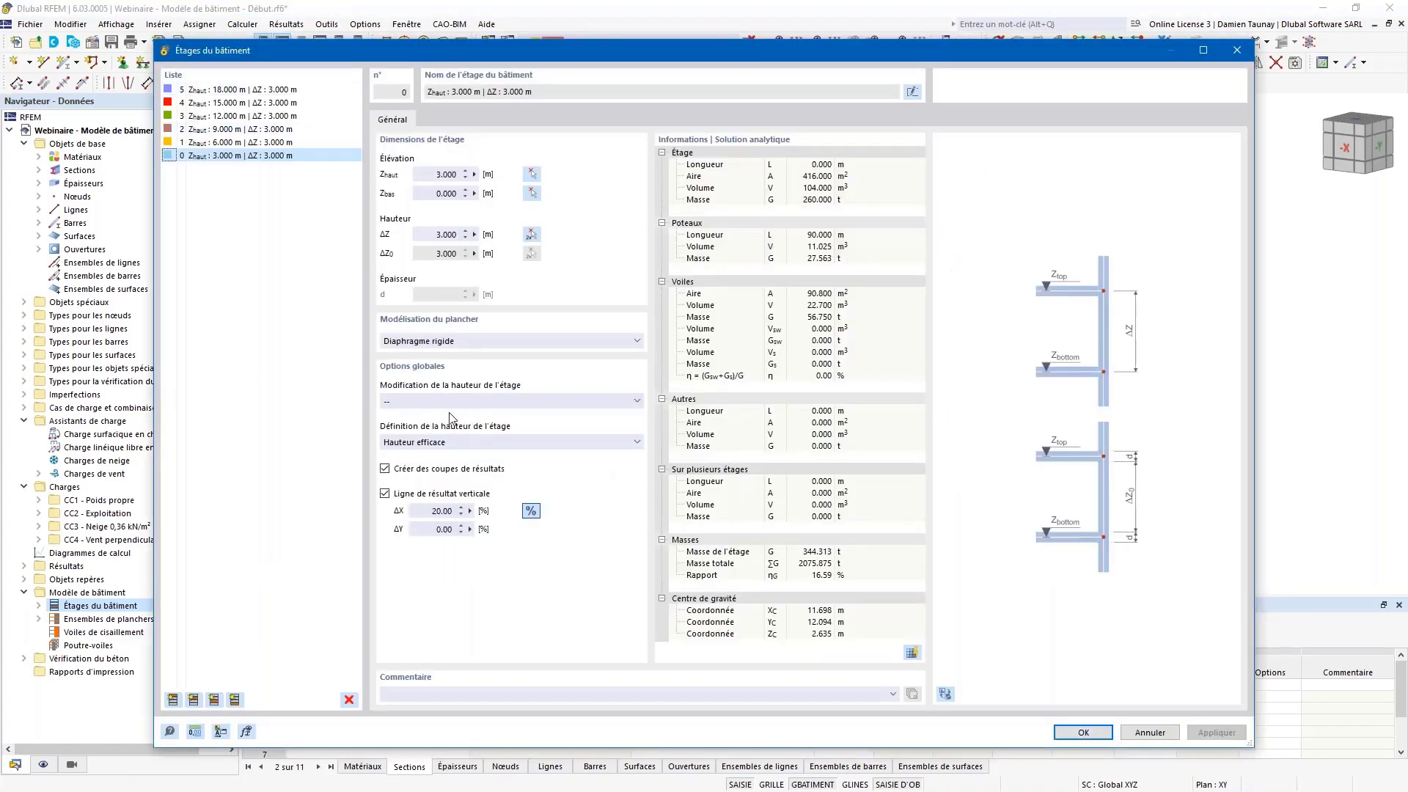
pyautogui.click(506, 403)
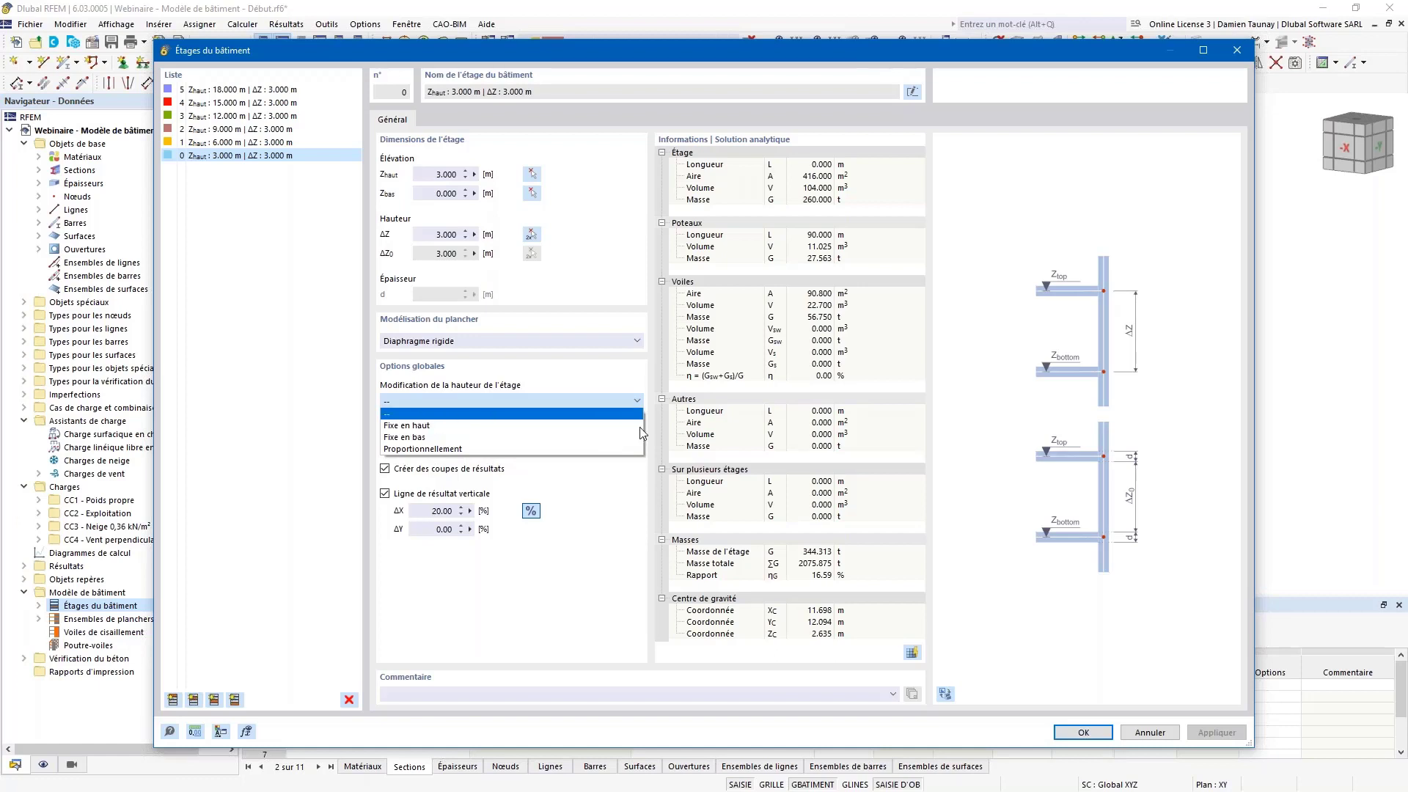
pyautogui.click(963, 458)
pyautogui.click(952, 694)
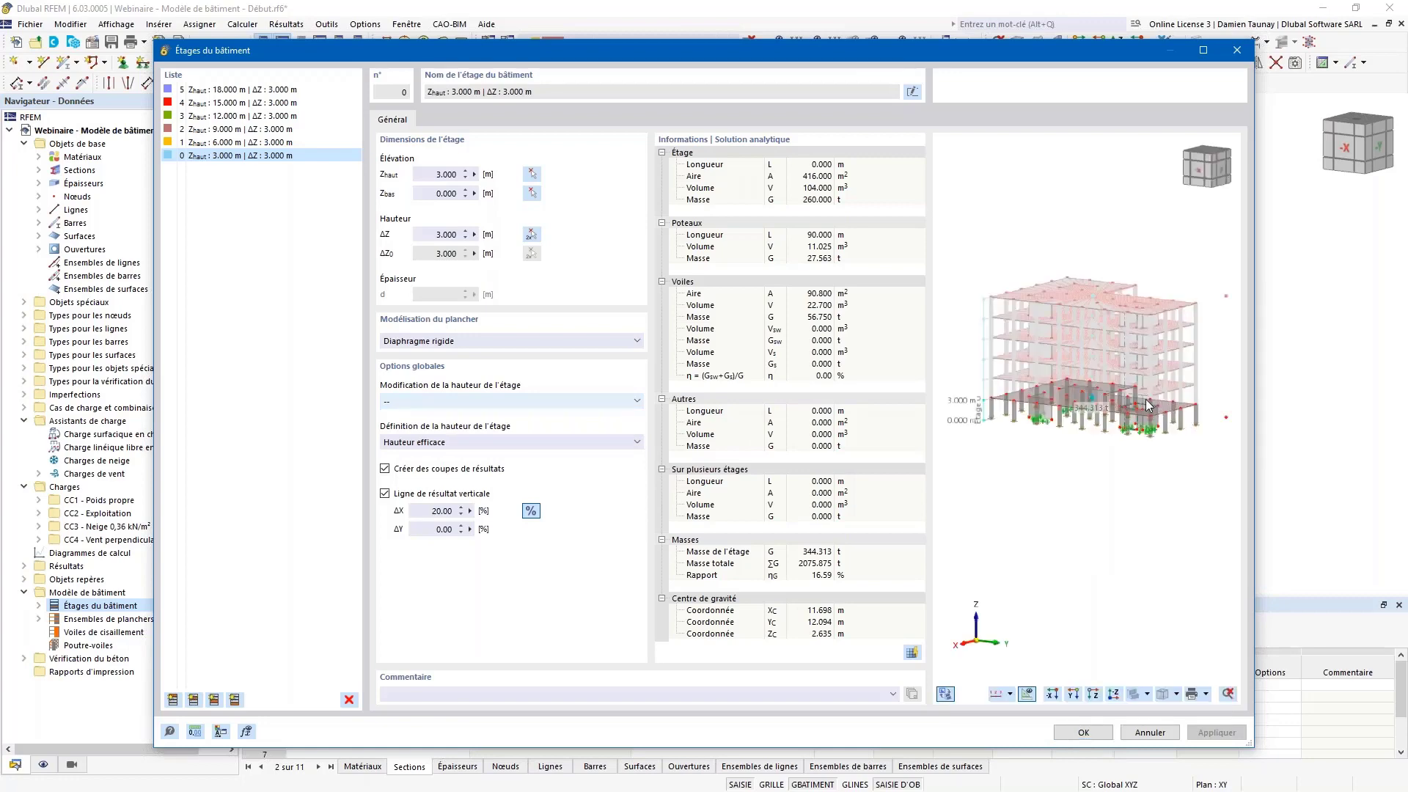
pyautogui.scroll(5, 1120, 447)
pyautogui.keyDown('ctrl'); pyautogui.moveTo(1119, 448); pyautogui.dragTo(1106, 521, button='middle'); pyautogui.keyUp('ctrl')
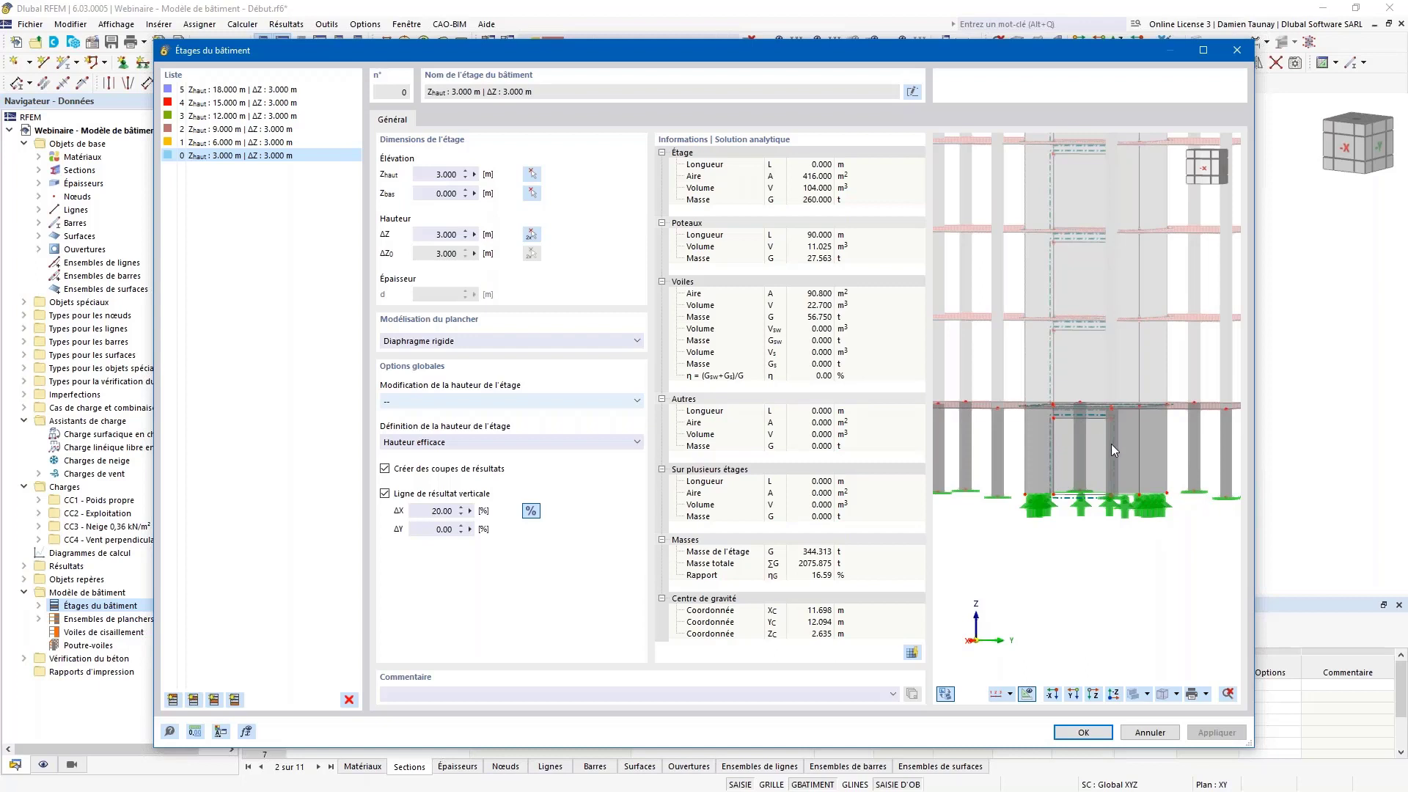
# - Try a 3.5 m height for the ground storey with the height modification Fixe en haut, and restore the height to 3 m
pyautogui.click(440, 400)
pyautogui.click(407, 425)
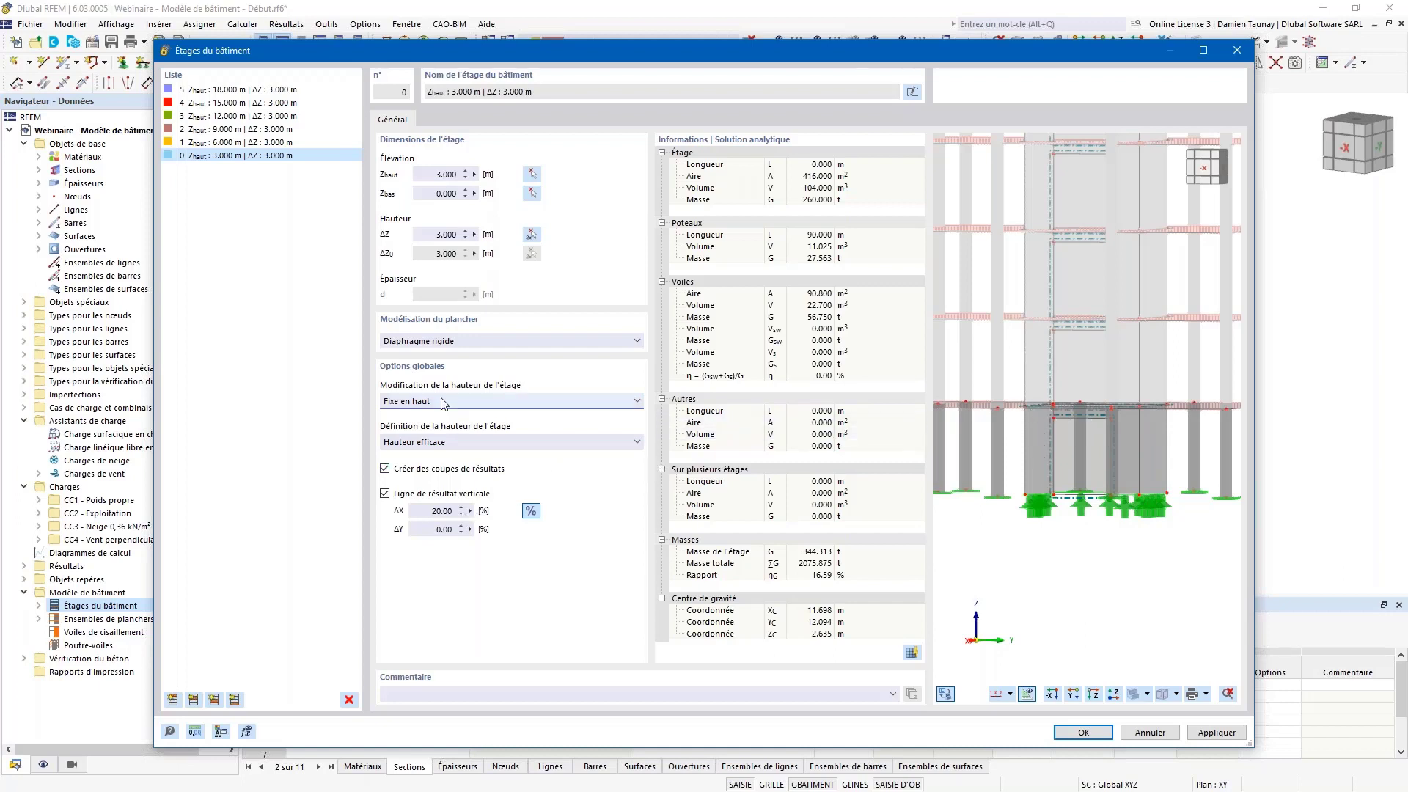
pyautogui.click(435, 233)
pyautogui.write('3.')
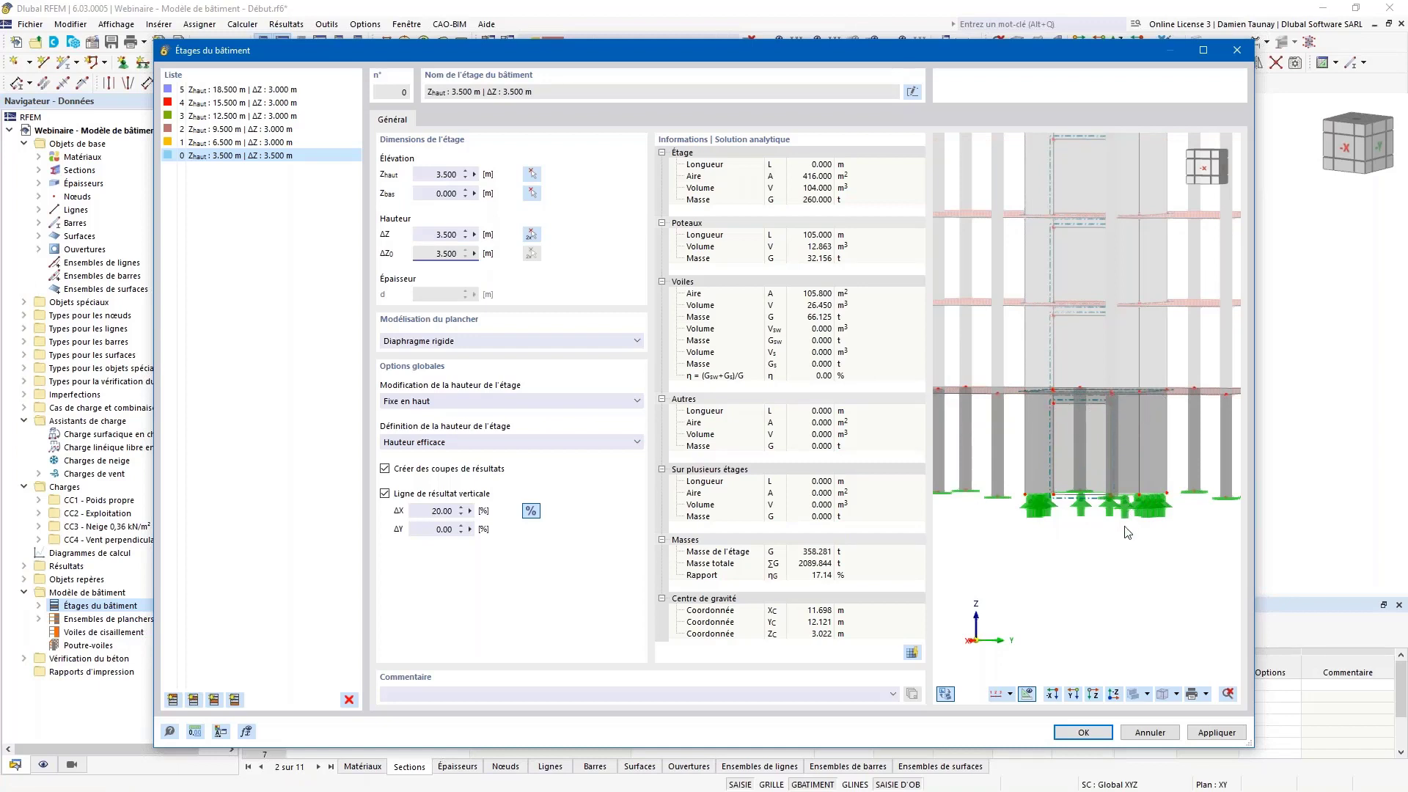
pyautogui.doubleClick(447, 235)
pyautogui.write('3')
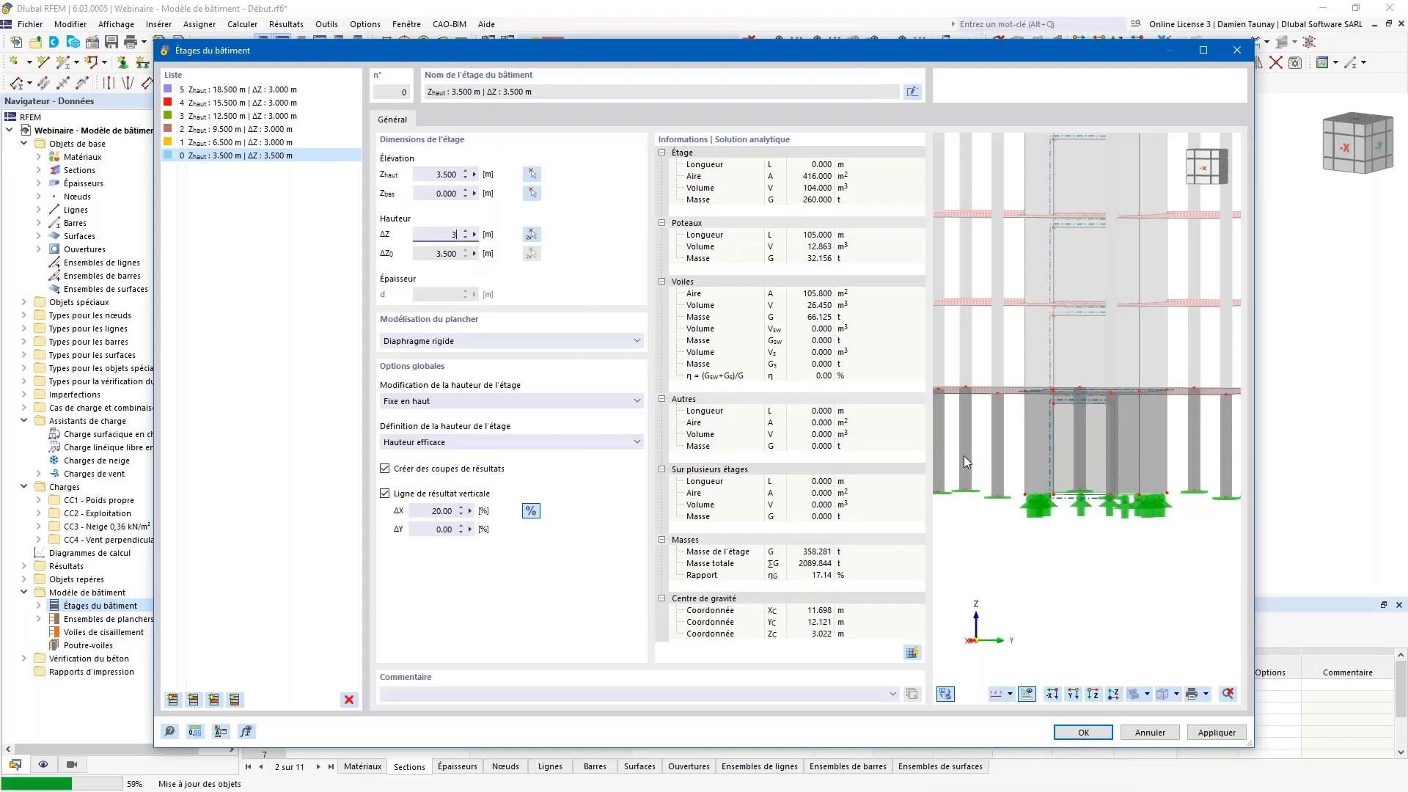
pyautogui.click(964, 460)
# - Try a 3.5 m height for the ground storey with the height modification Fixe en bas, and restore the height to 3 m
pyautogui.click(440, 402)
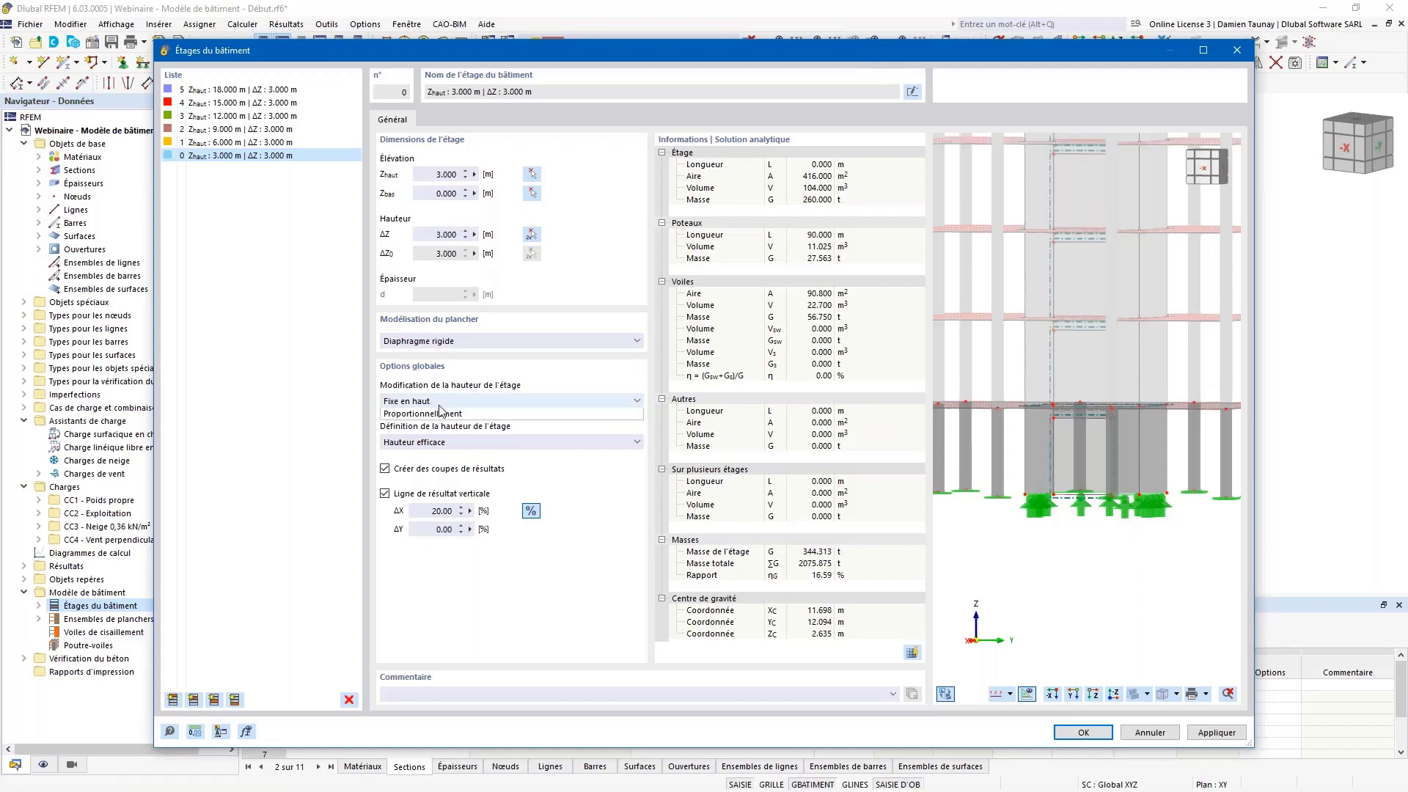
pyautogui.click(430, 438)
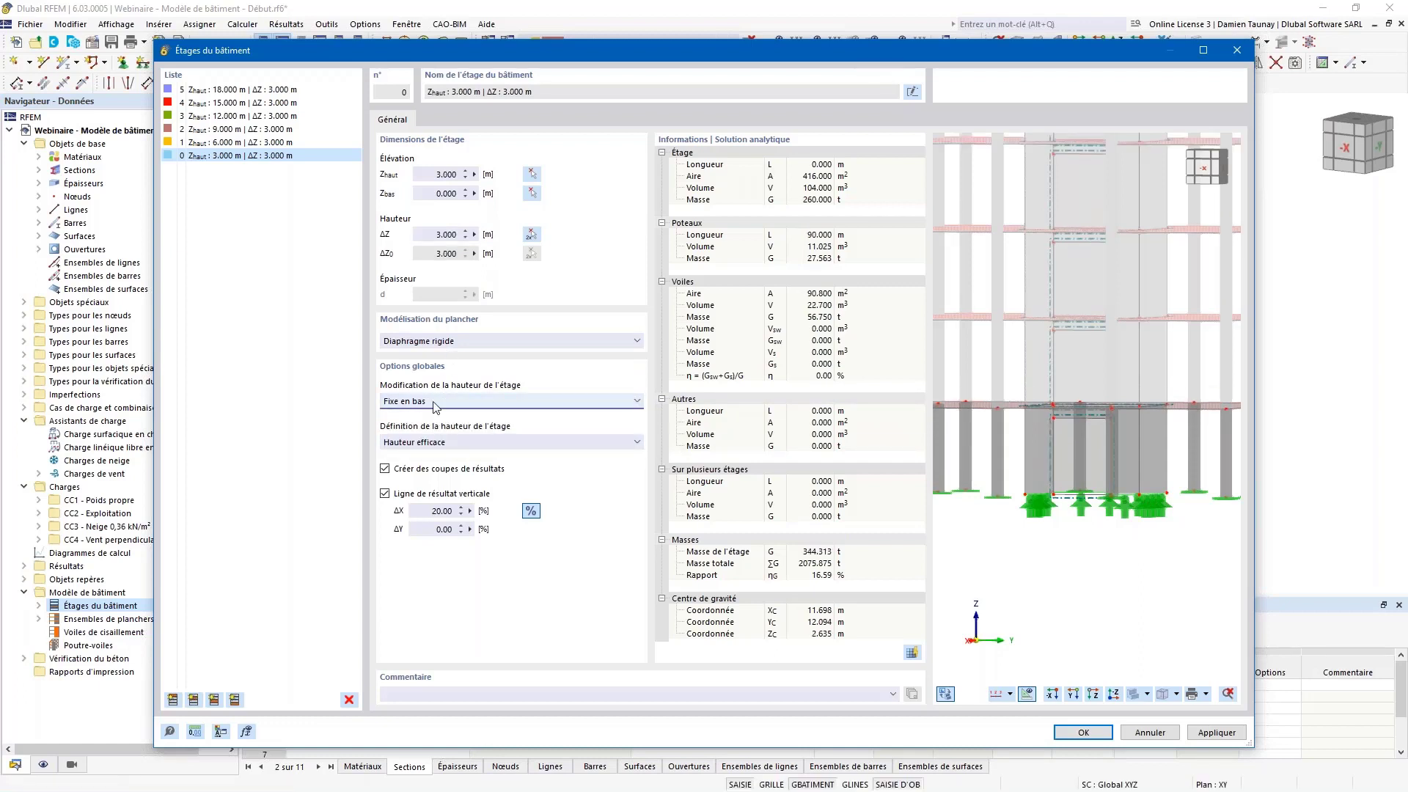
pyautogui.click(435, 402)
pyautogui.click(429, 438)
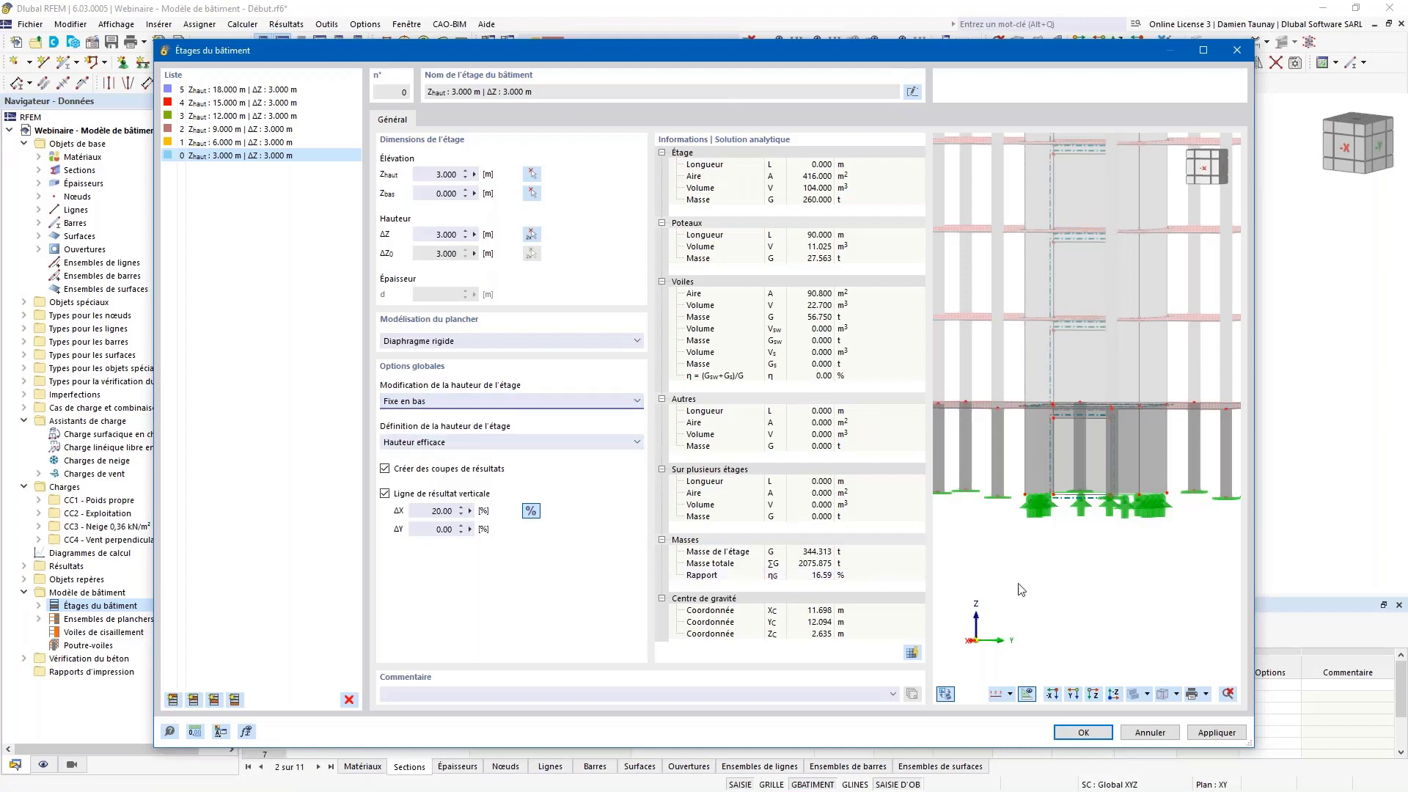
pyautogui.doubleClick(439, 234)
pyautogui.write('3')
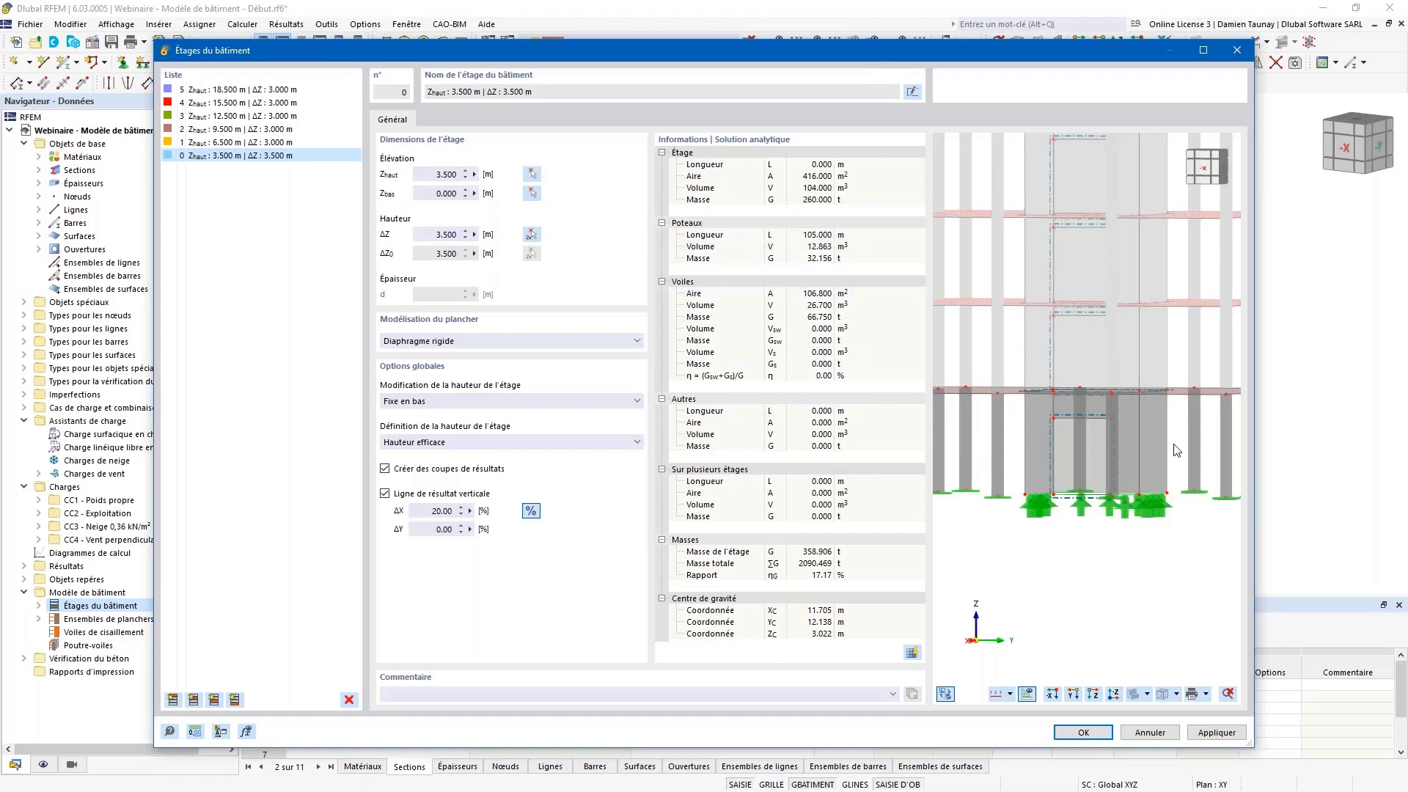
pyautogui.doubleClick(437, 234)
pyautogui.write('3')
pyautogui.click(862, 524)
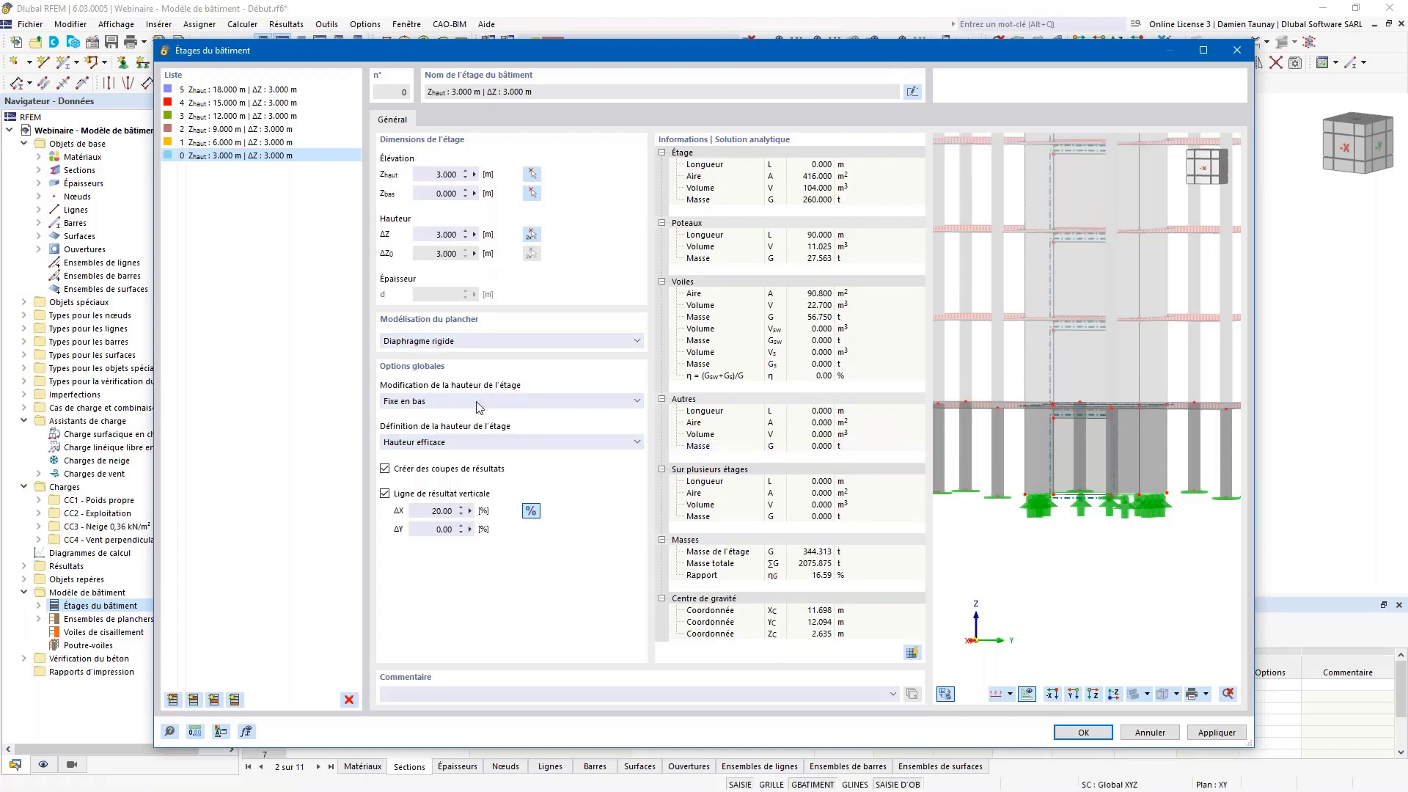
# - Try a 3.5 m height for the ground storey with the height modification Proportionnellement, and restore the height to 3 m
pyautogui.click(466, 442)
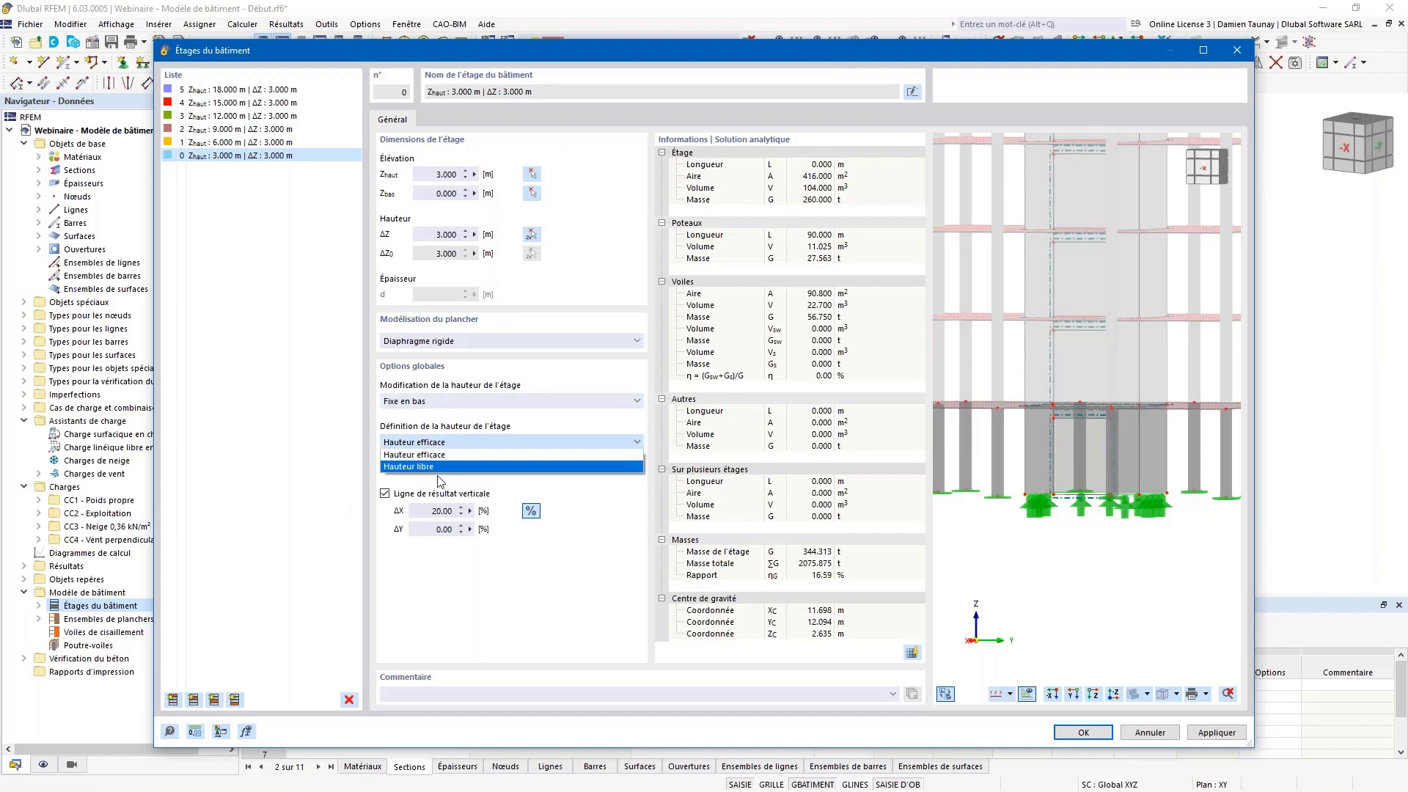
pyautogui.click(416, 399)
pyautogui.click(422, 448)
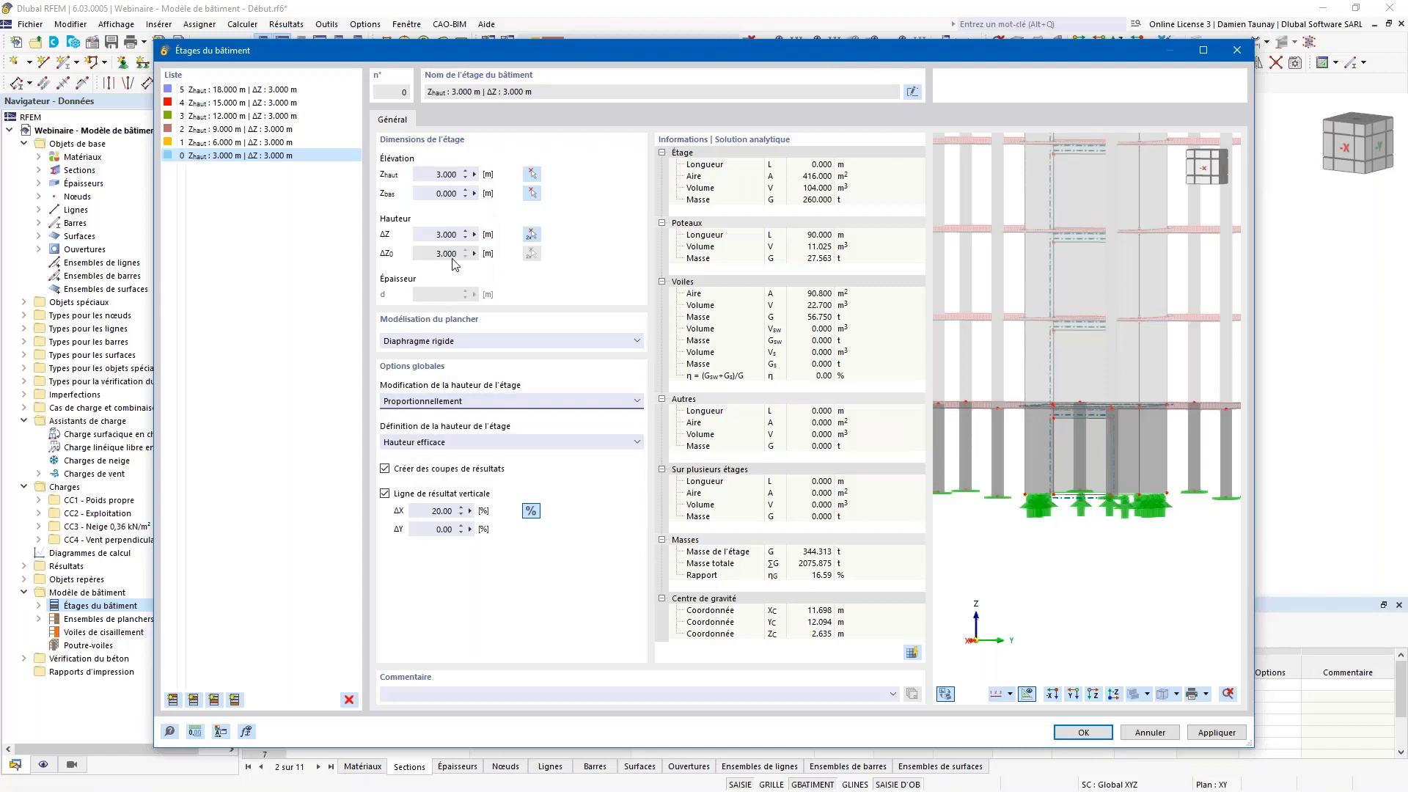
pyautogui.doubleClick(441, 235)
pyautogui.write('3')
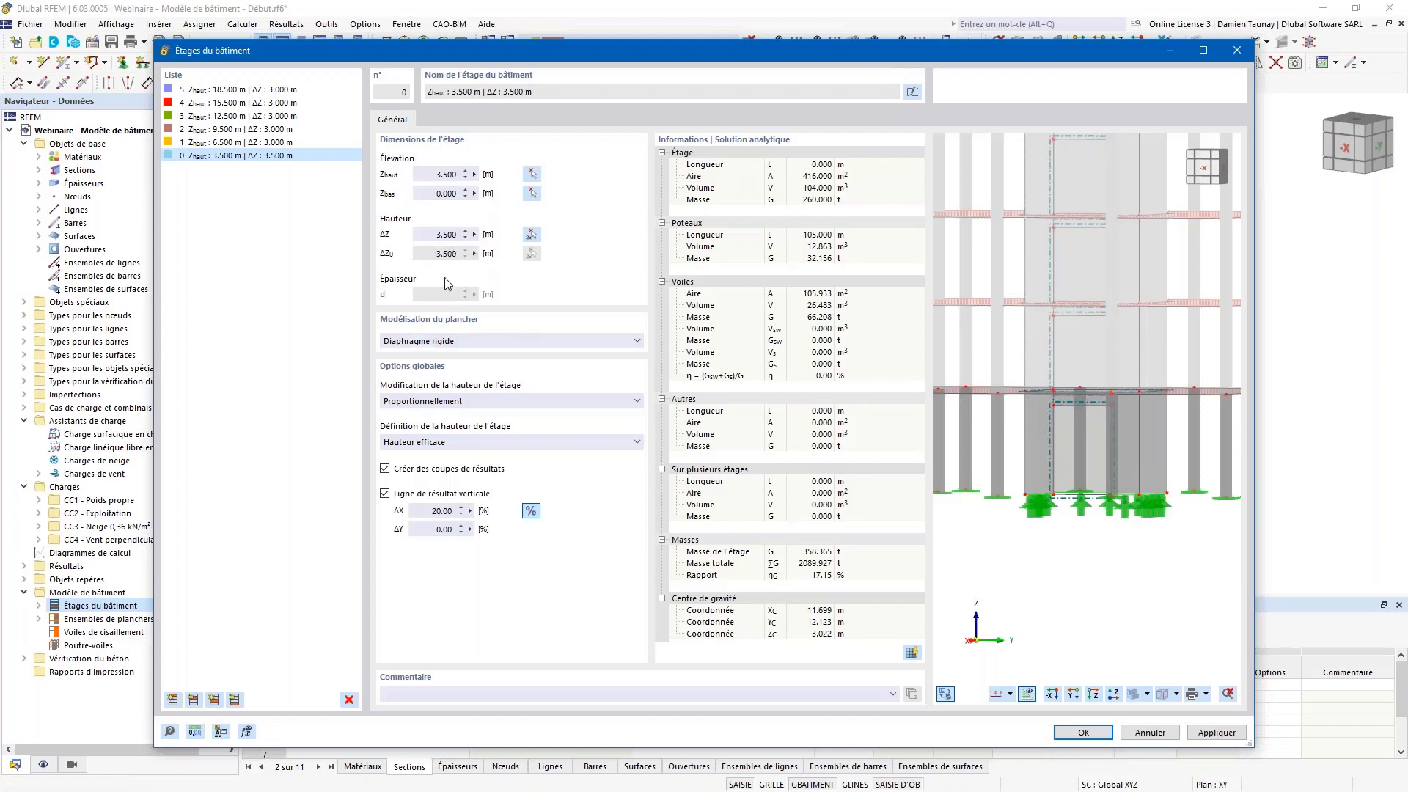
pyautogui.doubleClick(436, 234)
pyautogui.write('3')
pyautogui.press('Tab')
# - Set the height modification of all six storeys together to Fixe en bas
pyautogui.click(250, 92)
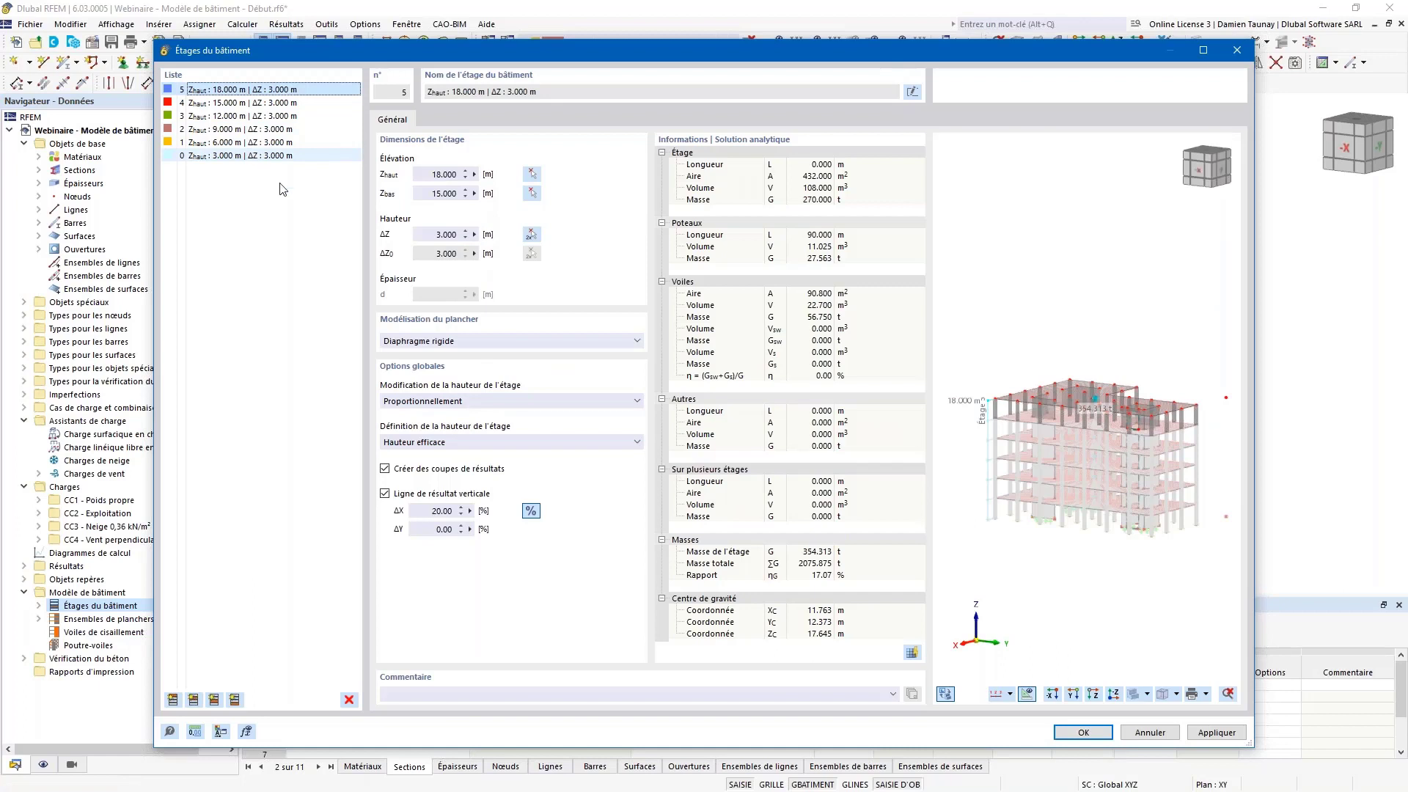
pyautogui.hotkey('ctrl', 'a')
pyautogui.click(469, 401)
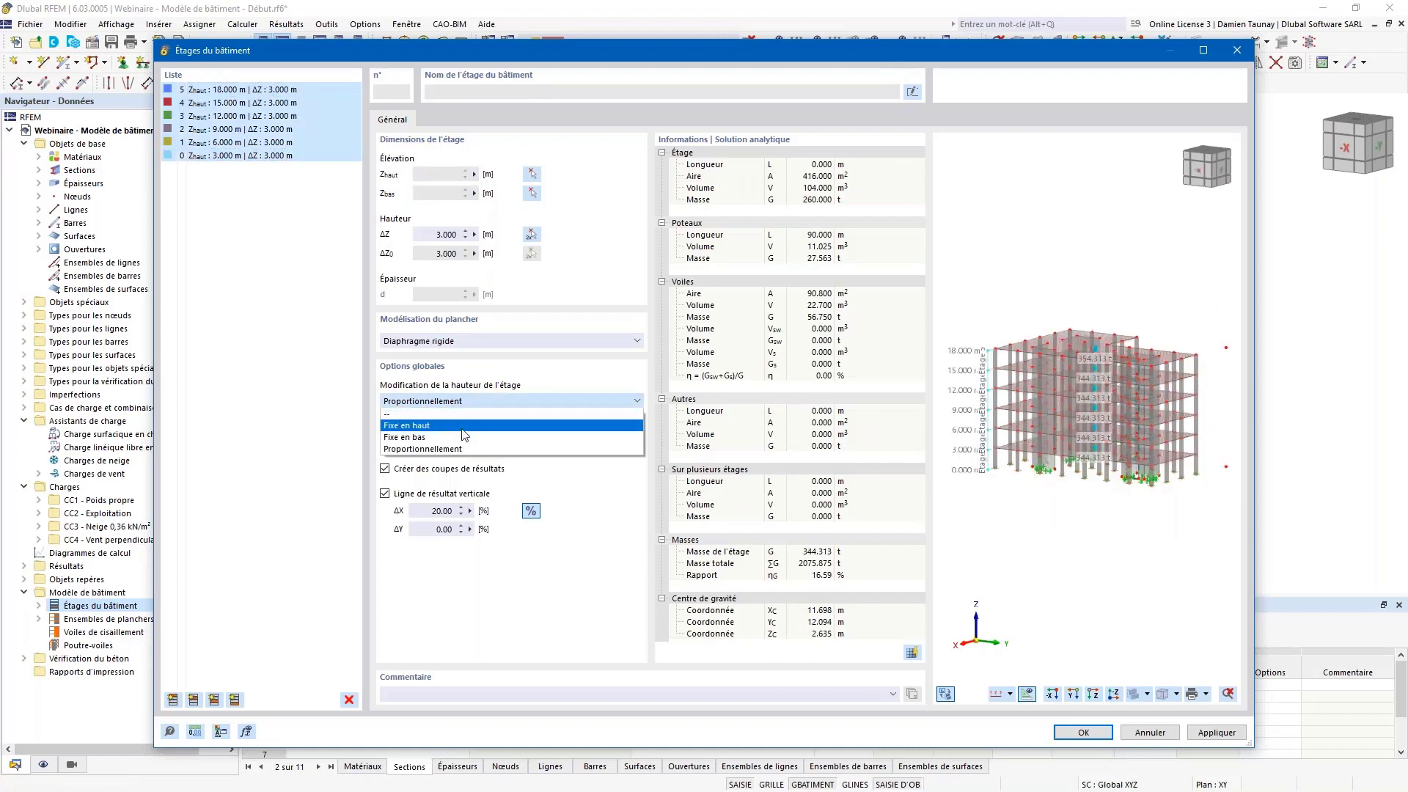
pyautogui.click(423, 438)
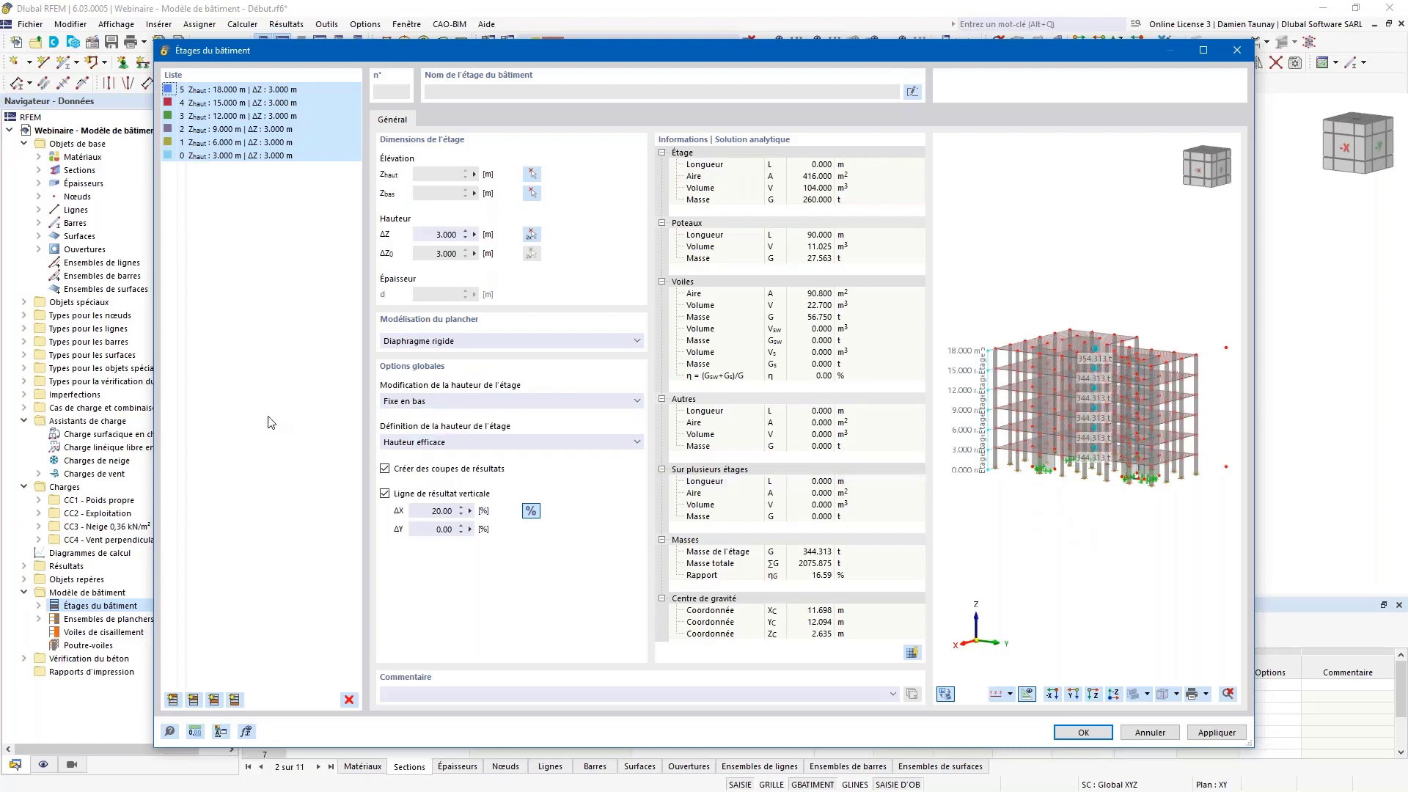
# - Try the Hauteur libre height definition on all storeys, restore Hauteur efficace, and confirm the storey settings
pyautogui.click(451, 443)
pyautogui.click(418, 468)
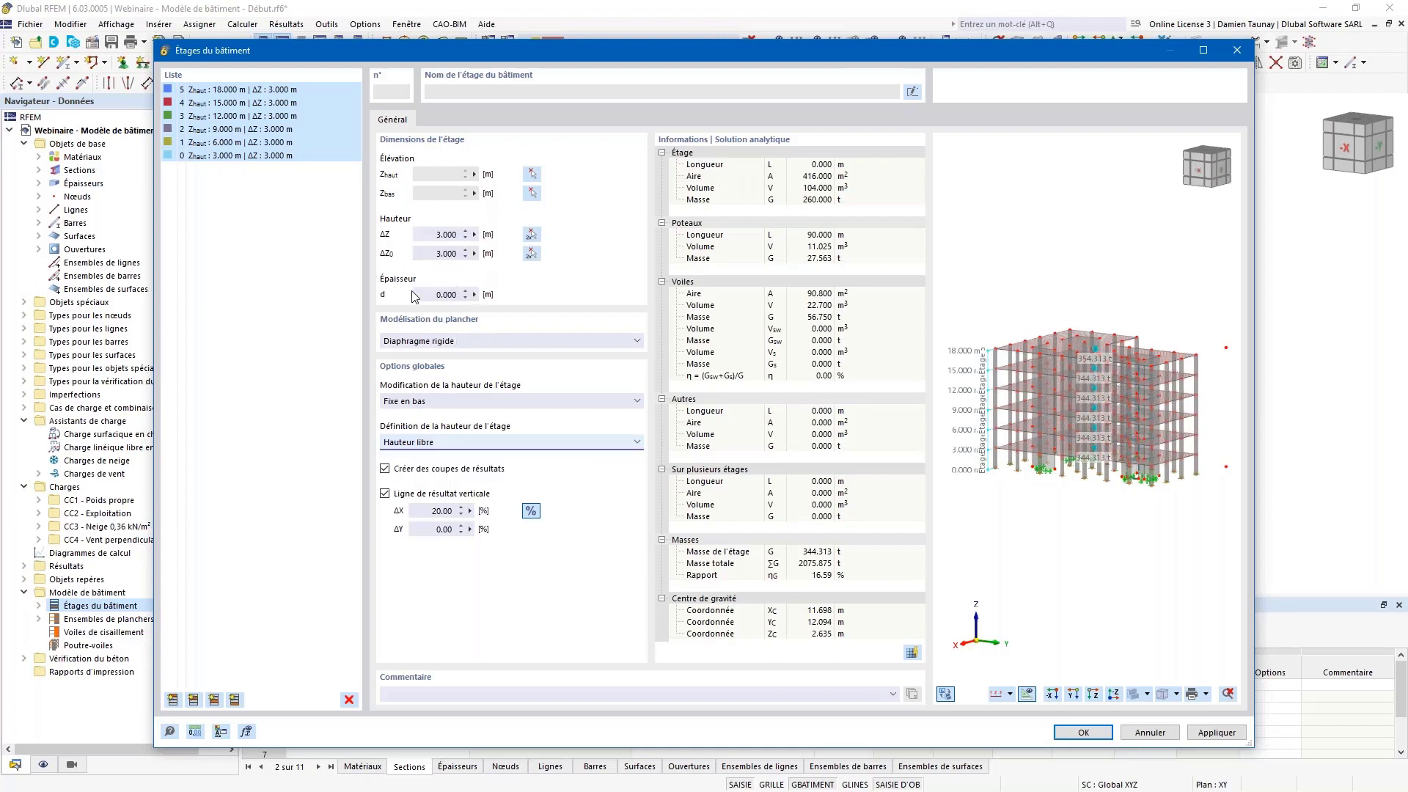
pyautogui.click(455, 444)
pyautogui.click(424, 466)
pyautogui.click(1108, 735)
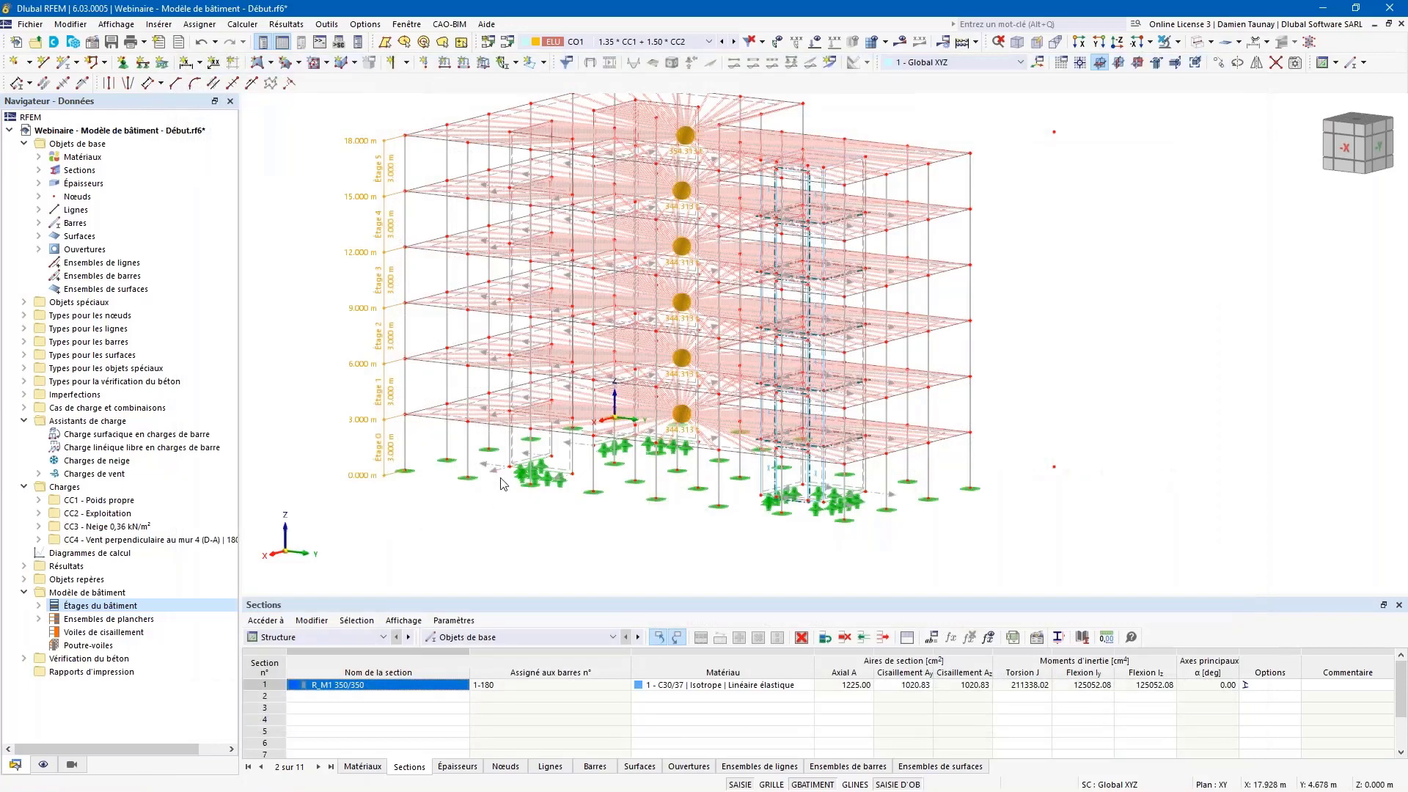
# - Display the Modèle de bâtiment tables and examine the storey entries together with their highlighting in the model
pyautogui.moveTo(503, 484); pyautogui.dragTo(509, 508, button='middle')
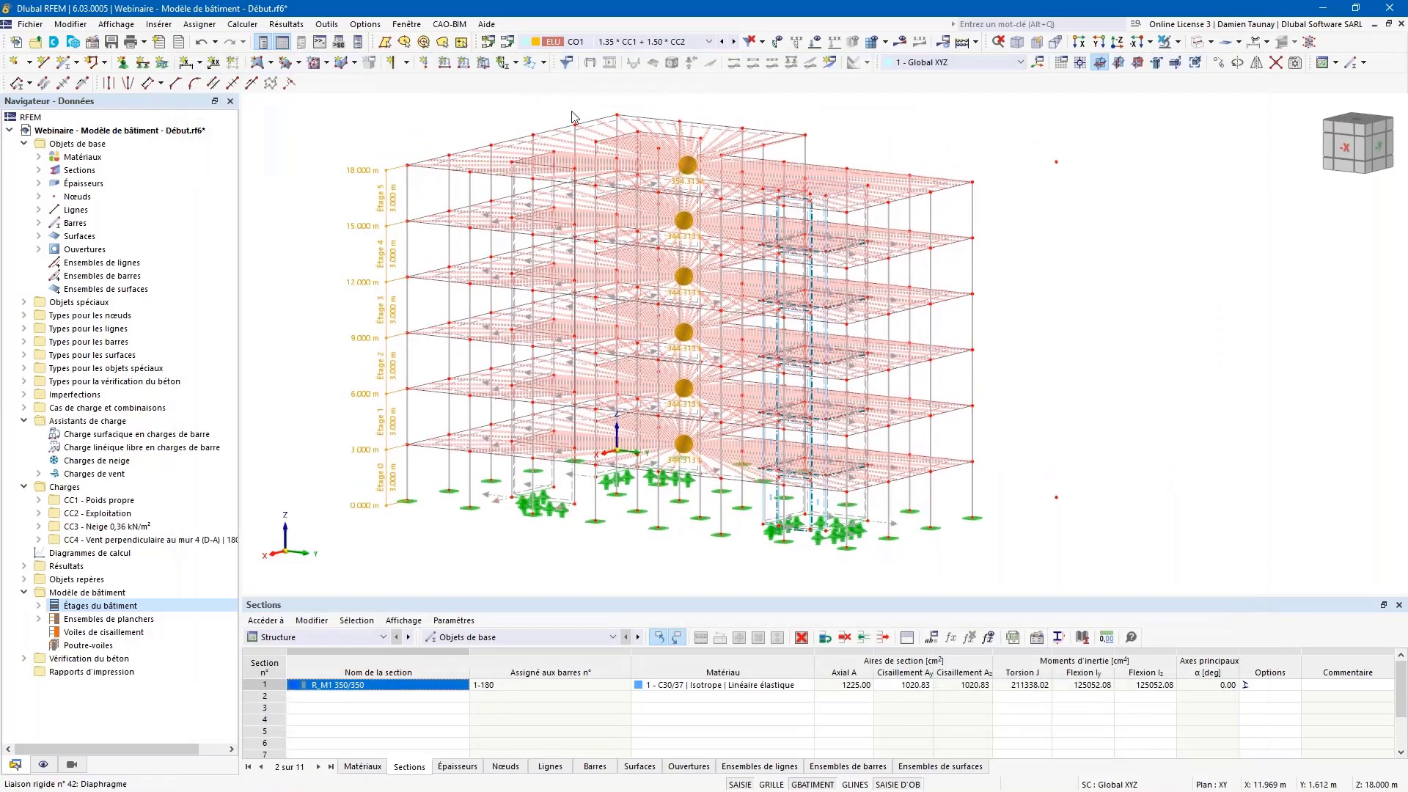
pyautogui.click(521, 636)
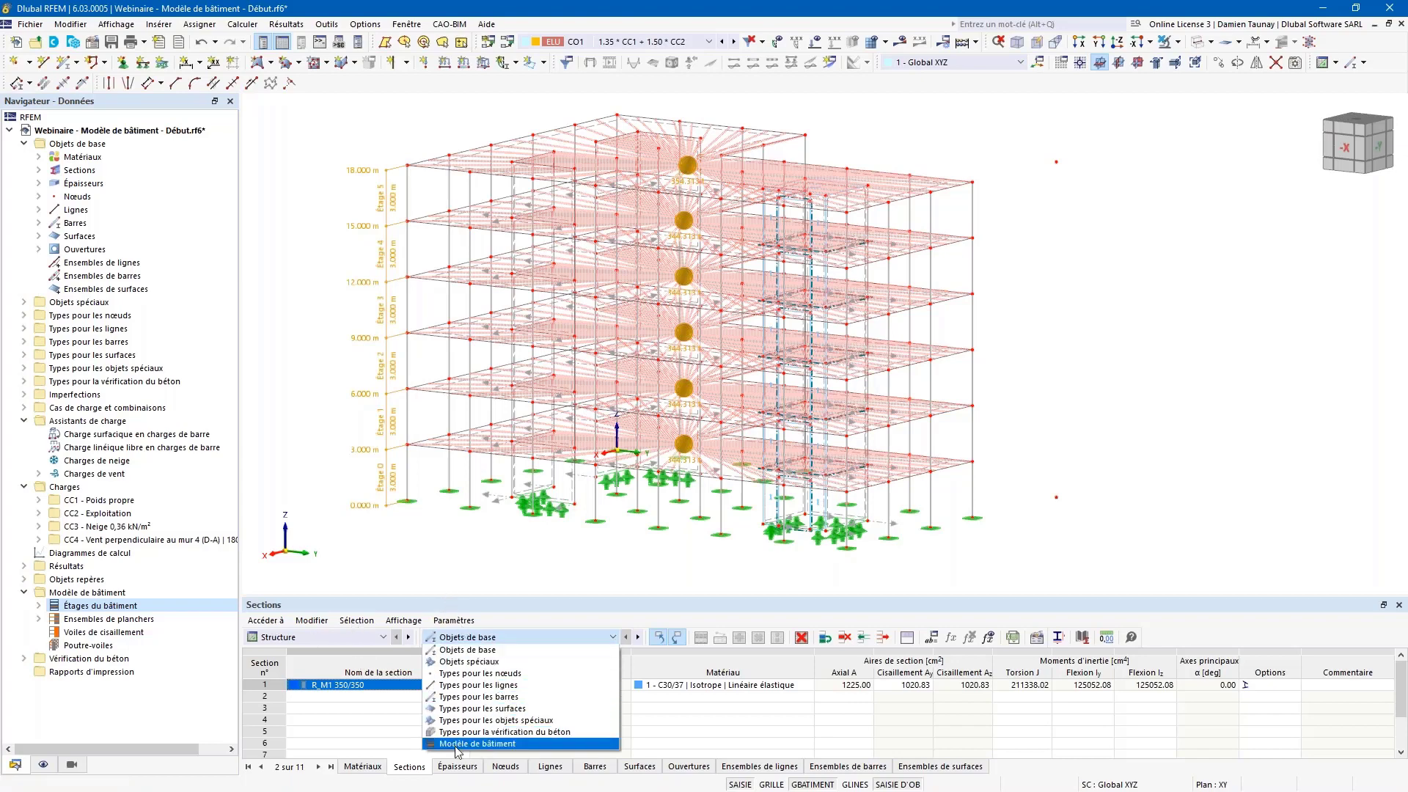
pyautogui.click(476, 743)
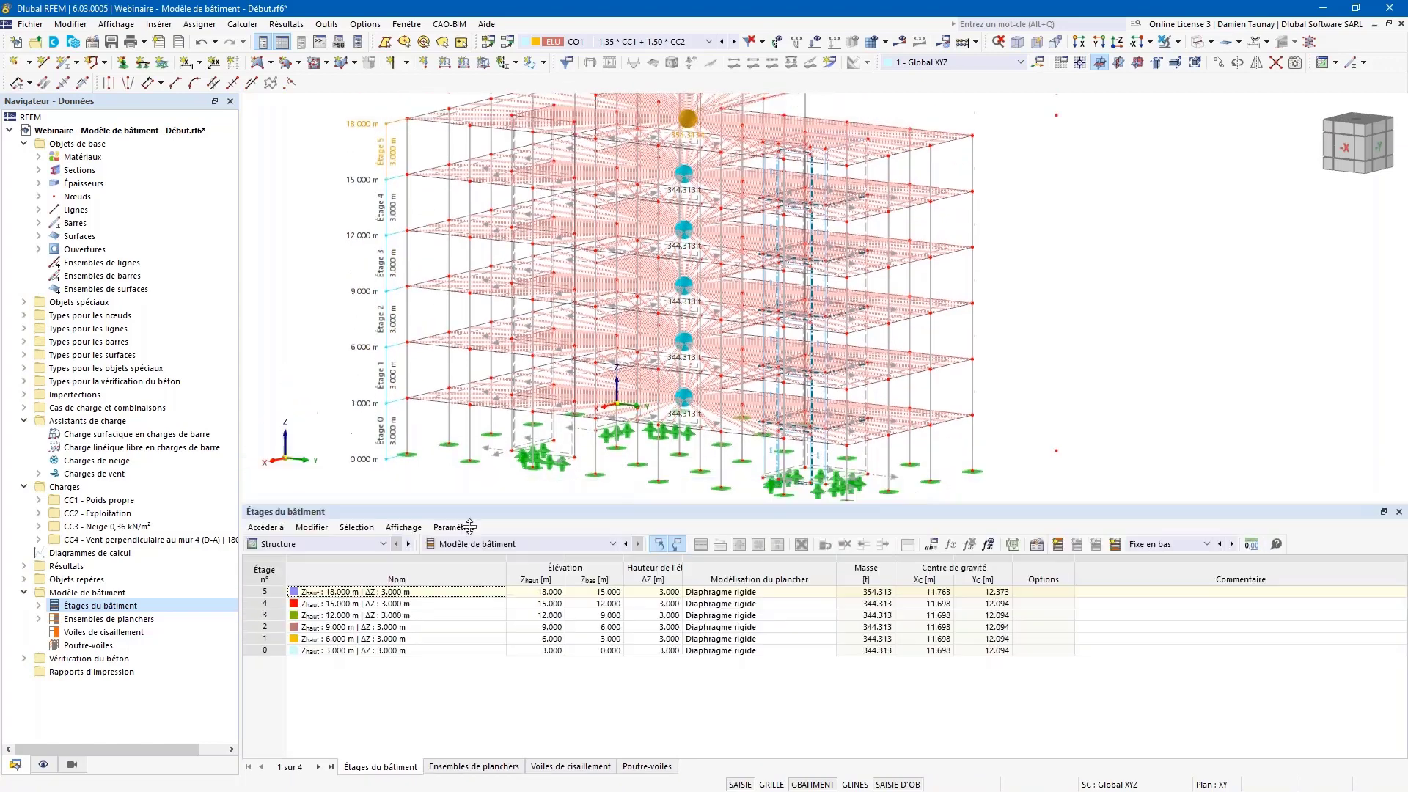
pyautogui.moveTo(495, 458); pyautogui.dragTo(496, 477, button='middle')
pyautogui.scroll(-1, 496, 477)
pyautogui.doubleClick(477, 627)
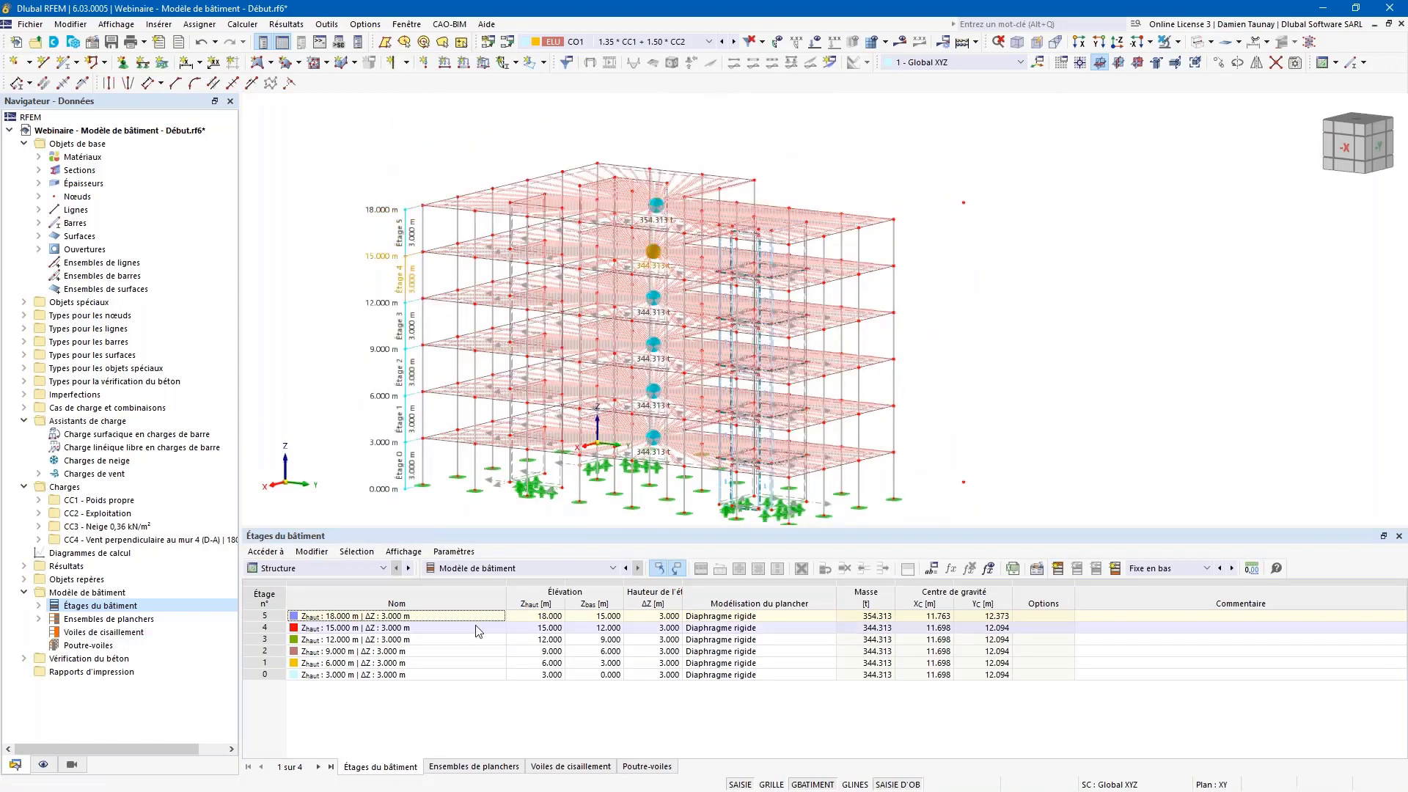
pyautogui.doubleClick(437, 652)
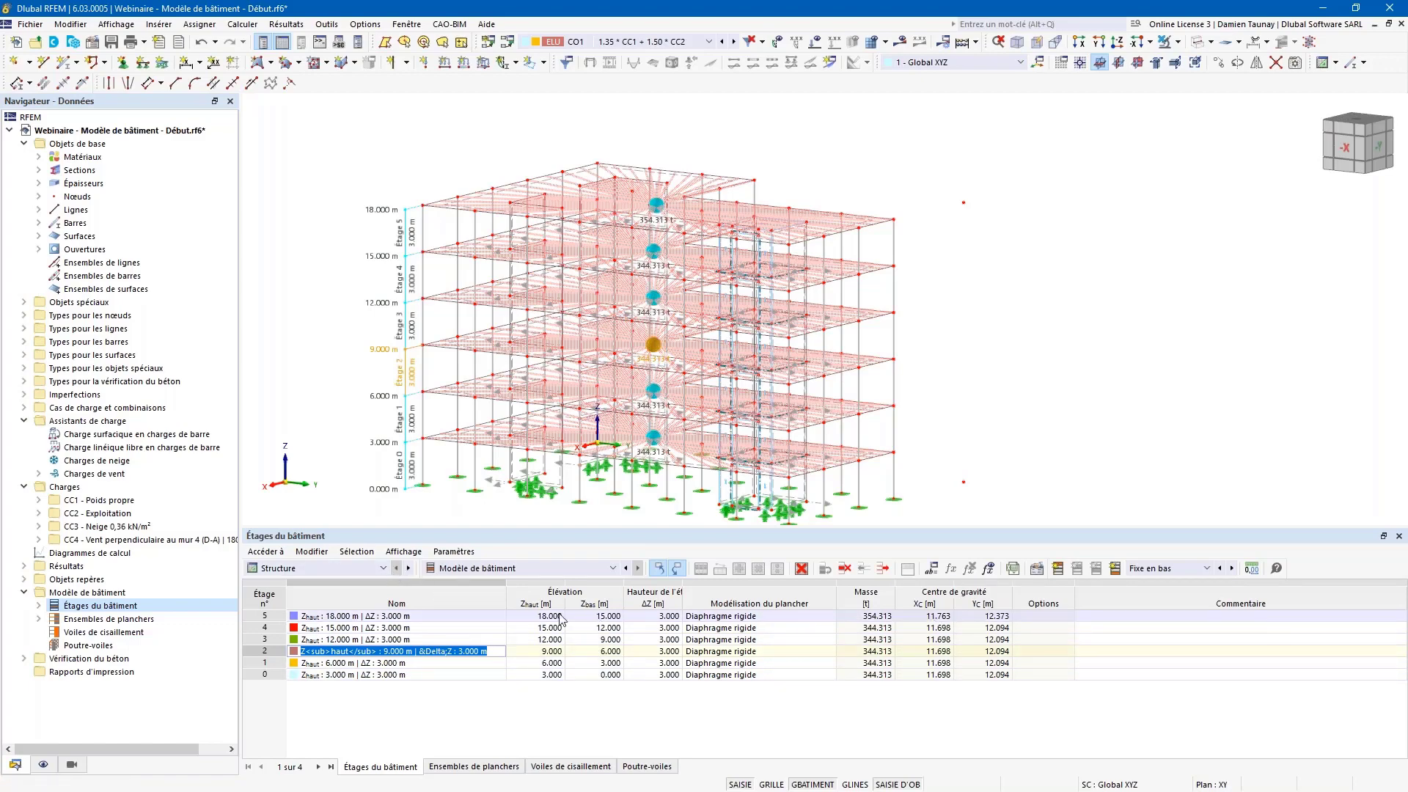
# - Review the building model tables for floor sets, shear walls and deep beams, ending on the shear walls table
pyautogui.click(471, 767)
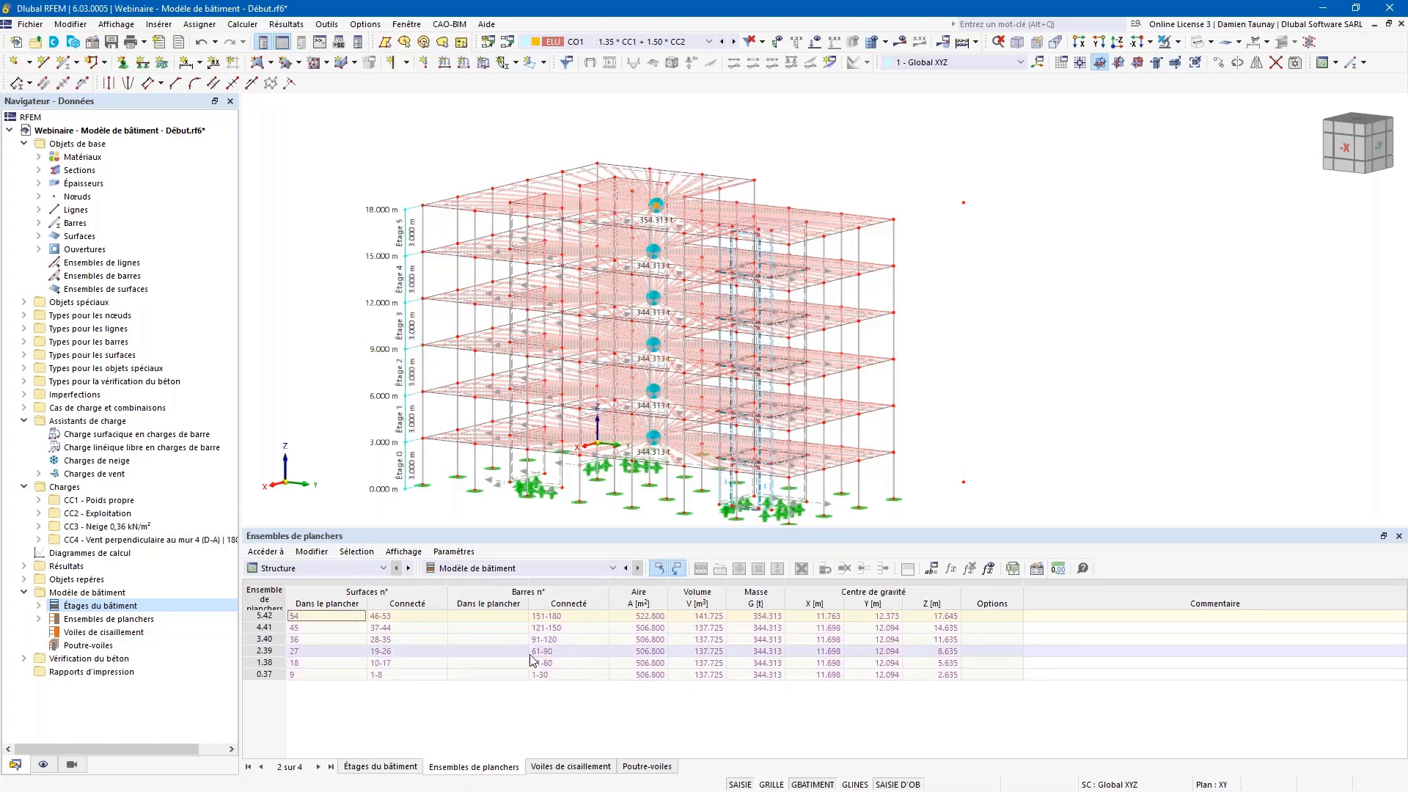
pyautogui.click(578, 766)
pyautogui.click(643, 766)
pyautogui.click(578, 766)
pyautogui.click(636, 766)
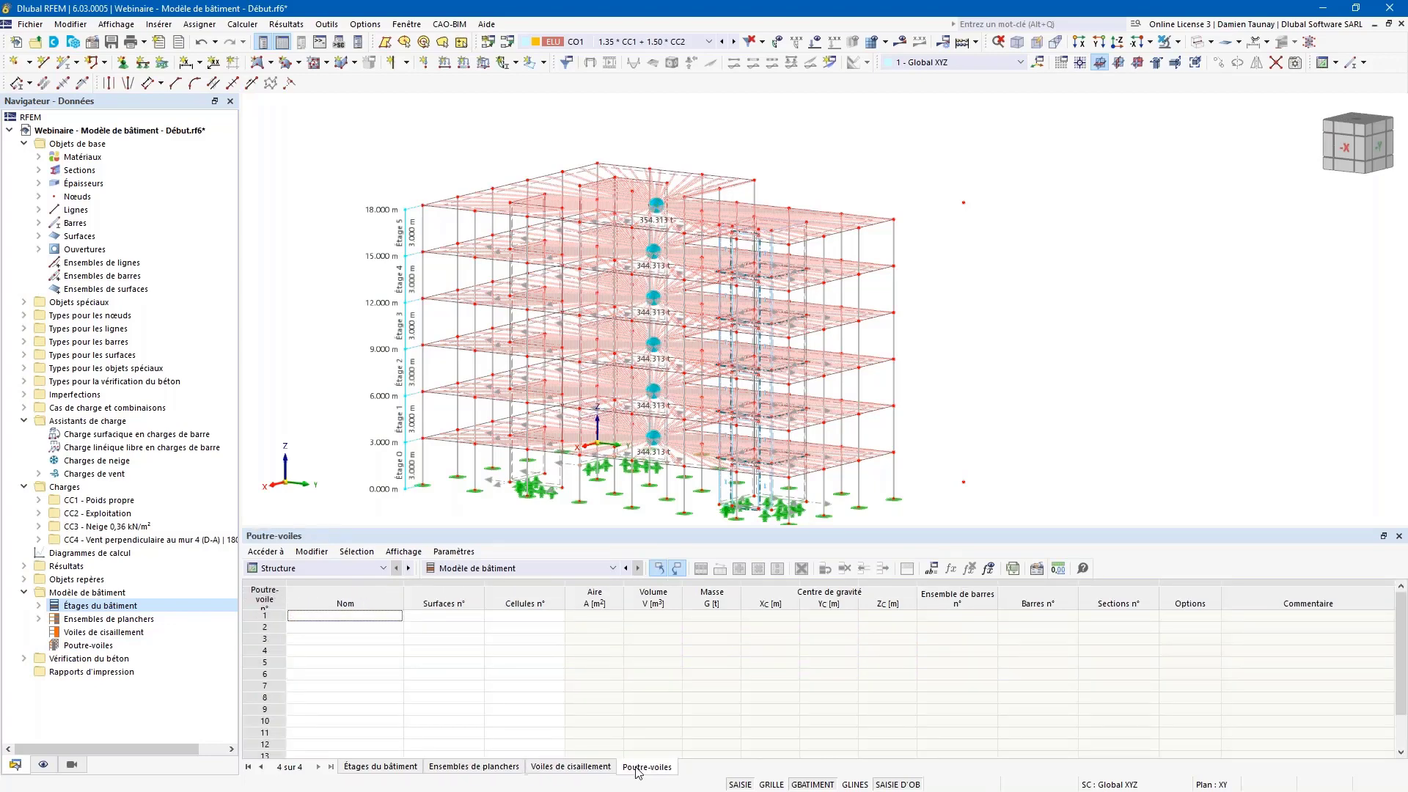
pyautogui.click(578, 767)
pyautogui.moveTo(537, 543); pyautogui.dragTo(537, 593)
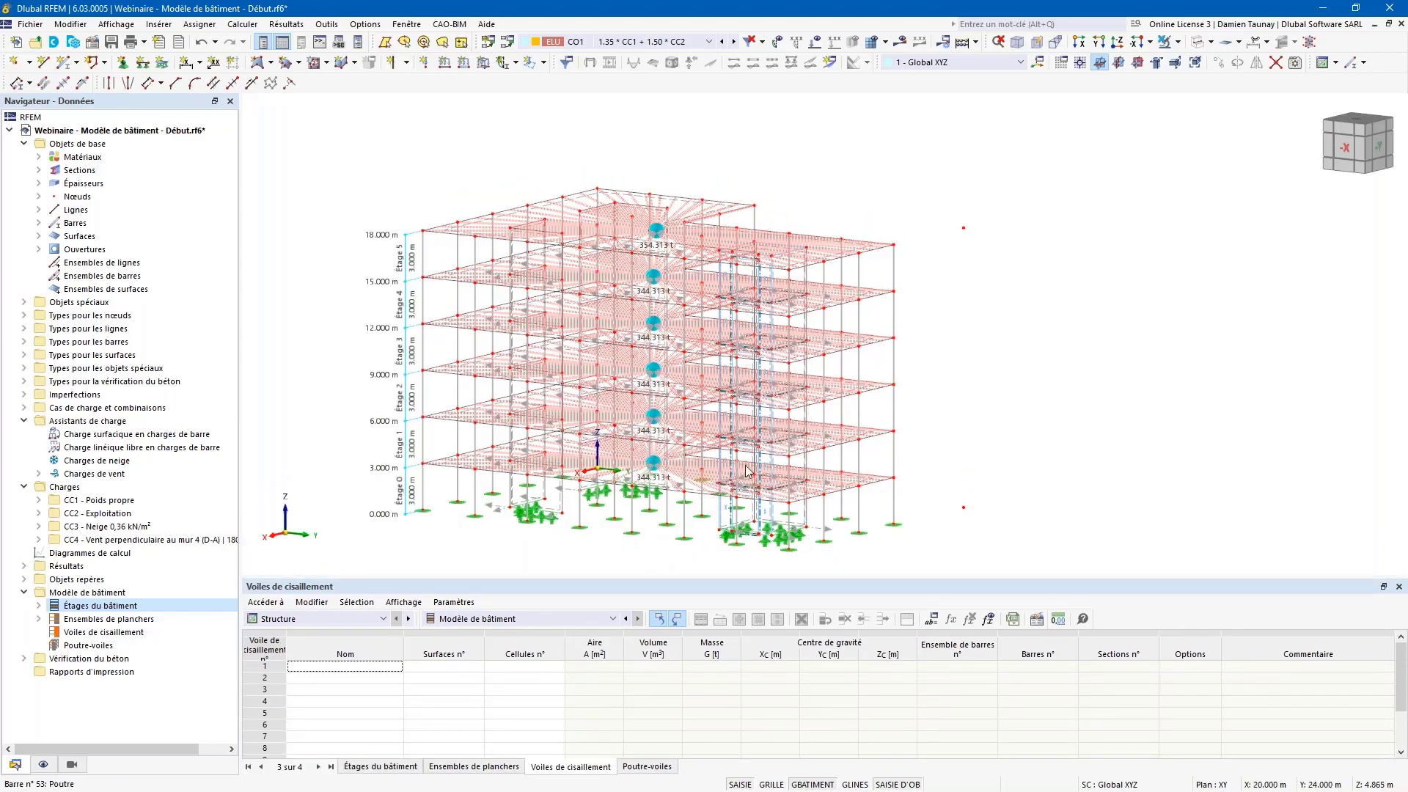
# - Open the lowest floor slab's surface properties and inspect its stiffness type
pyautogui.moveTo(749, 470); pyautogui.dragTo(784, 446, button='middle')
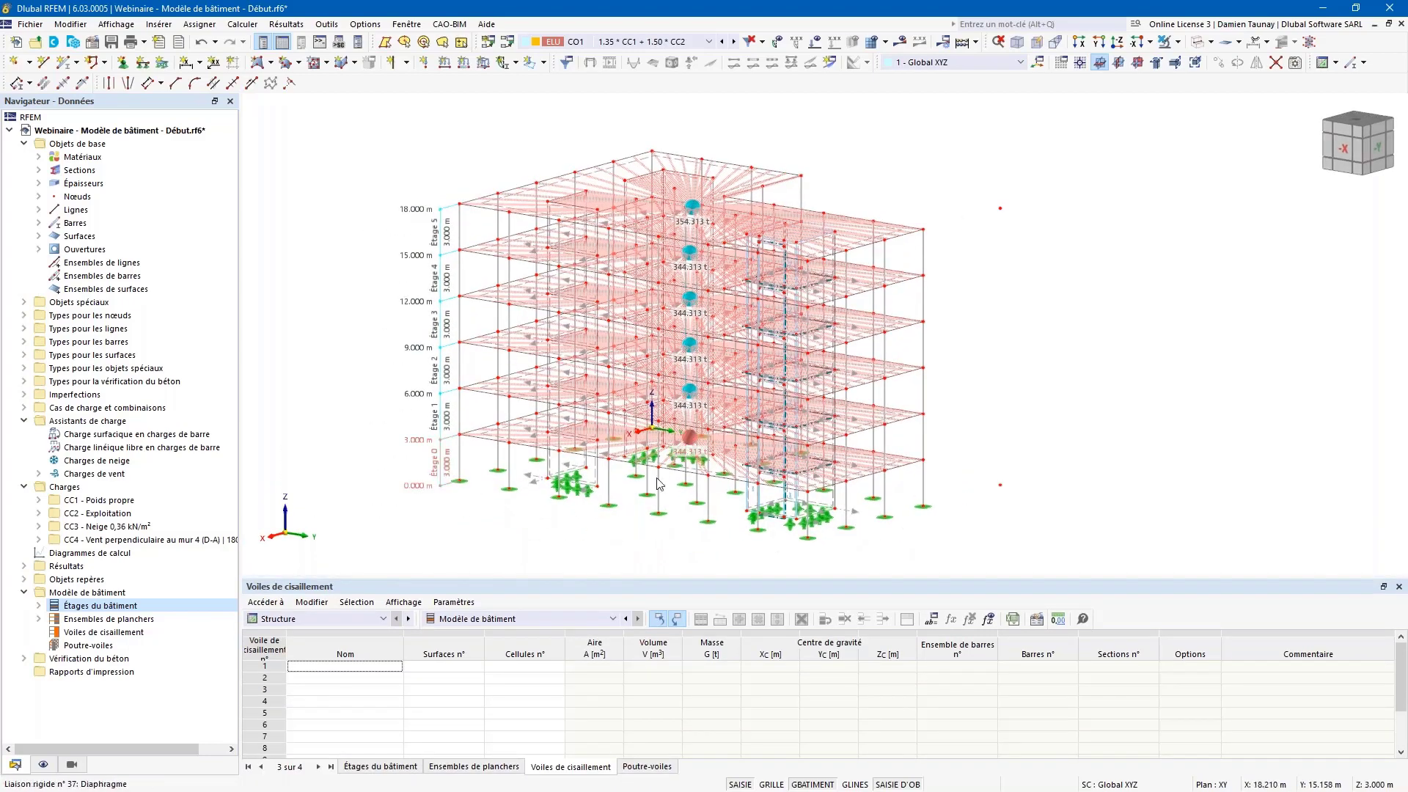
pyautogui.scroll(1, 482, 437)
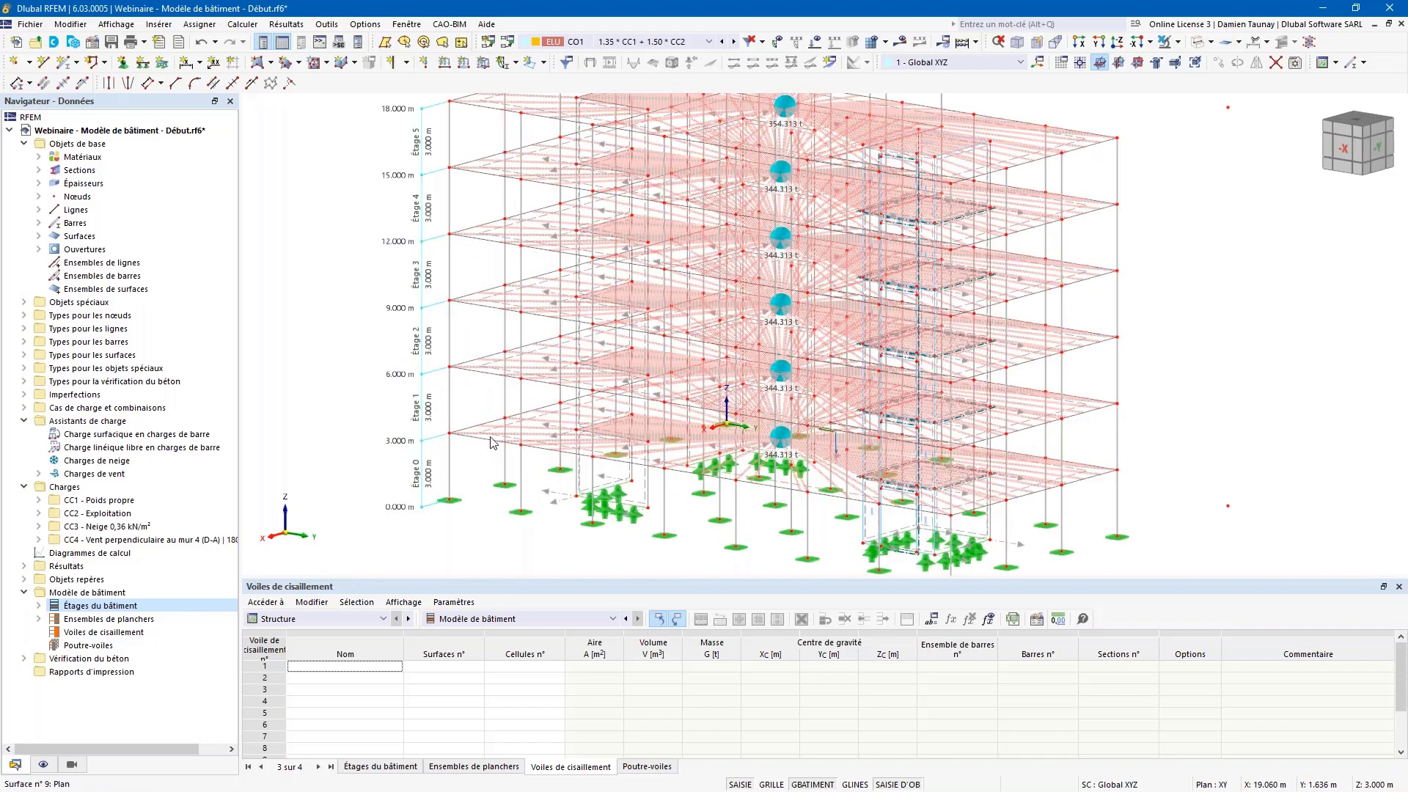
pyautogui.scroll(3, 484, 436)
pyautogui.doubleClick(490, 435)
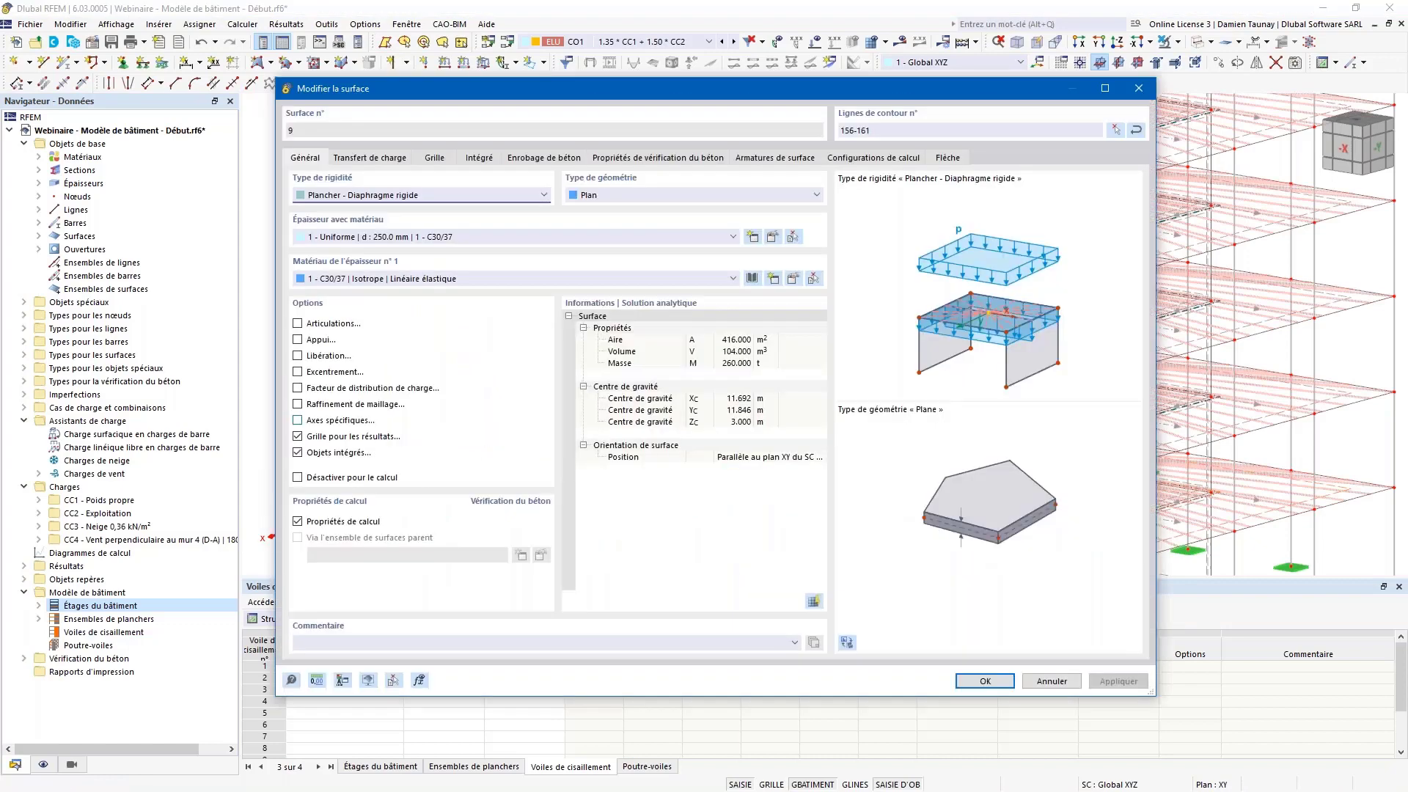
pyautogui.click(396, 202)
pyautogui.click(392, 197)
# - Set the lowest floor slab's load transfer direction to x & y | Bandes and confirm the surface changes
pyautogui.click(379, 163)
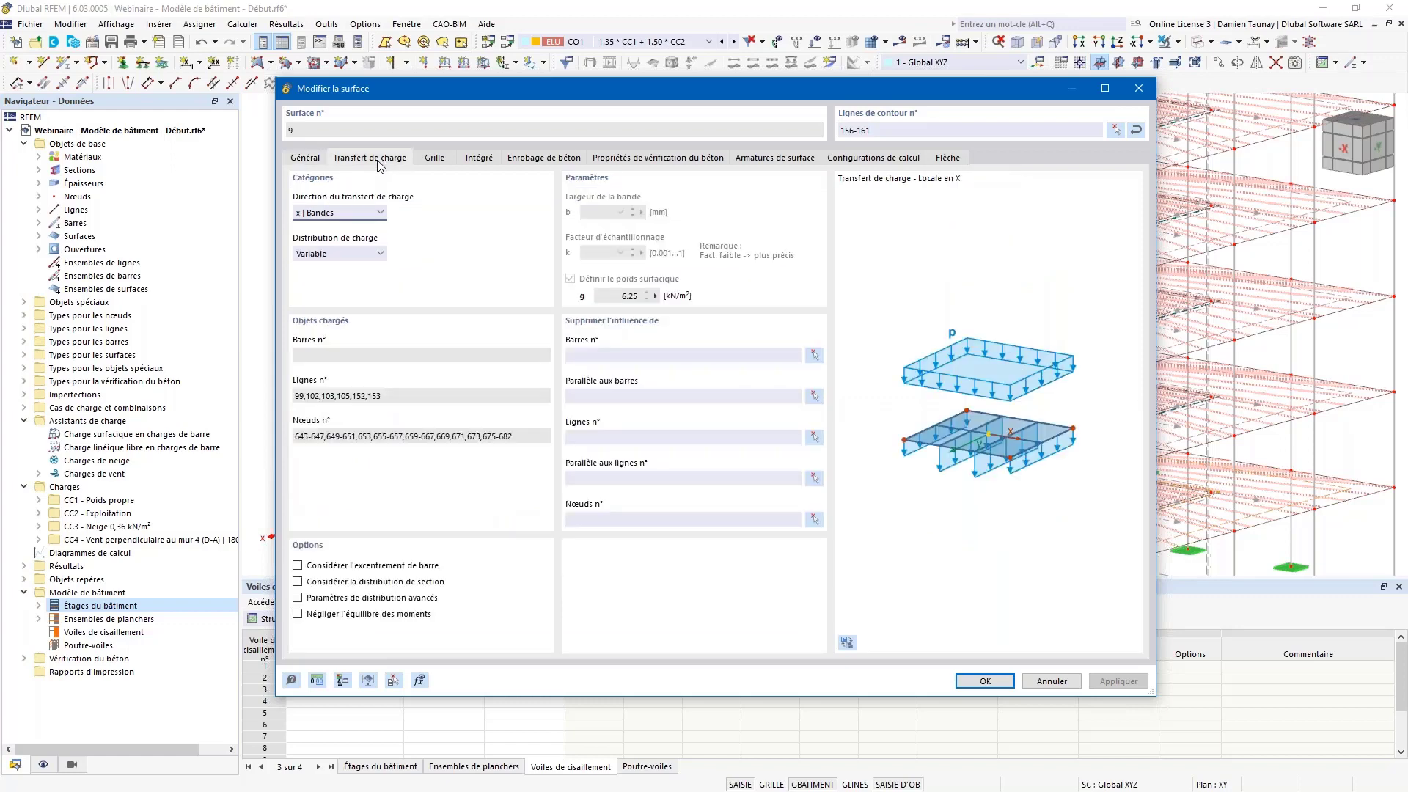
pyautogui.click(358, 212)
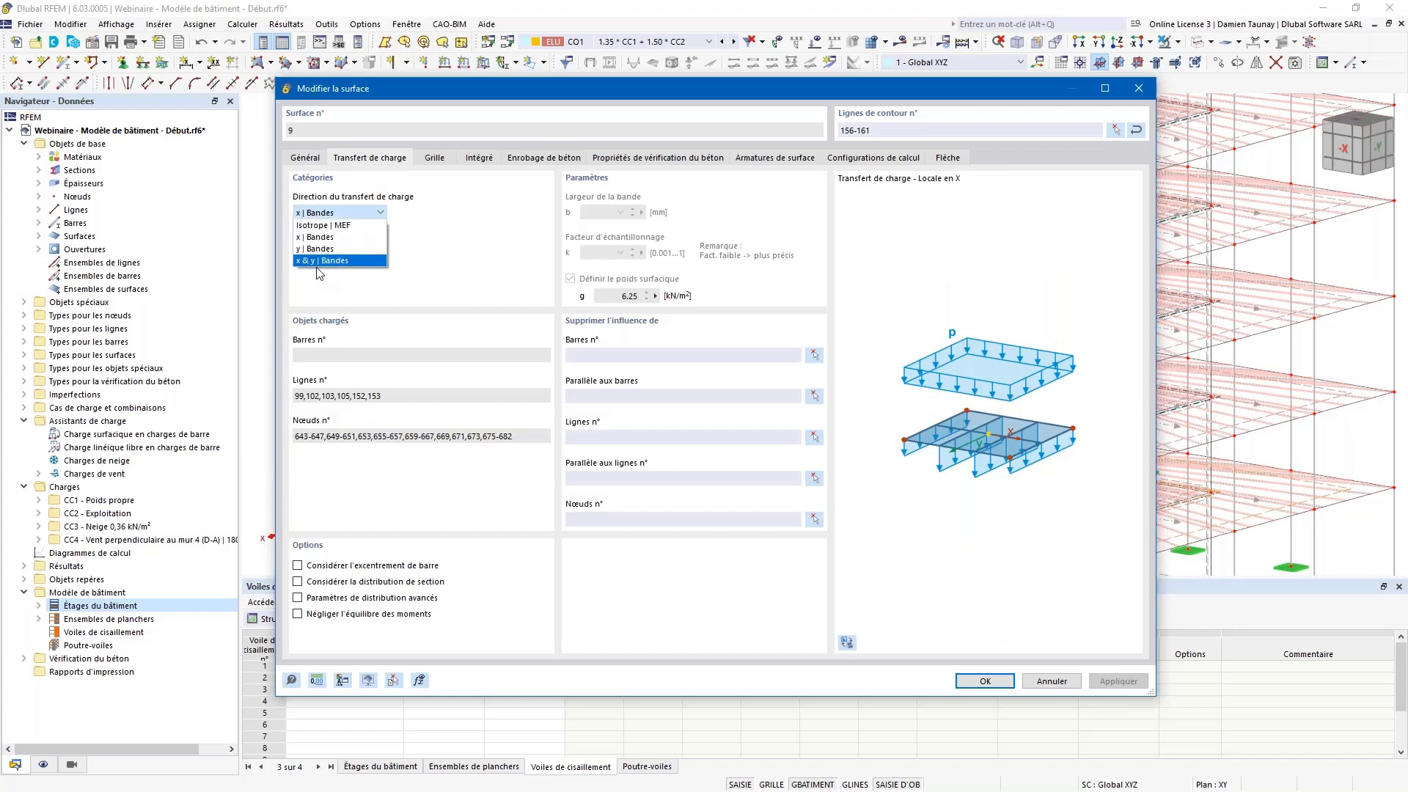
pyautogui.click(327, 261)
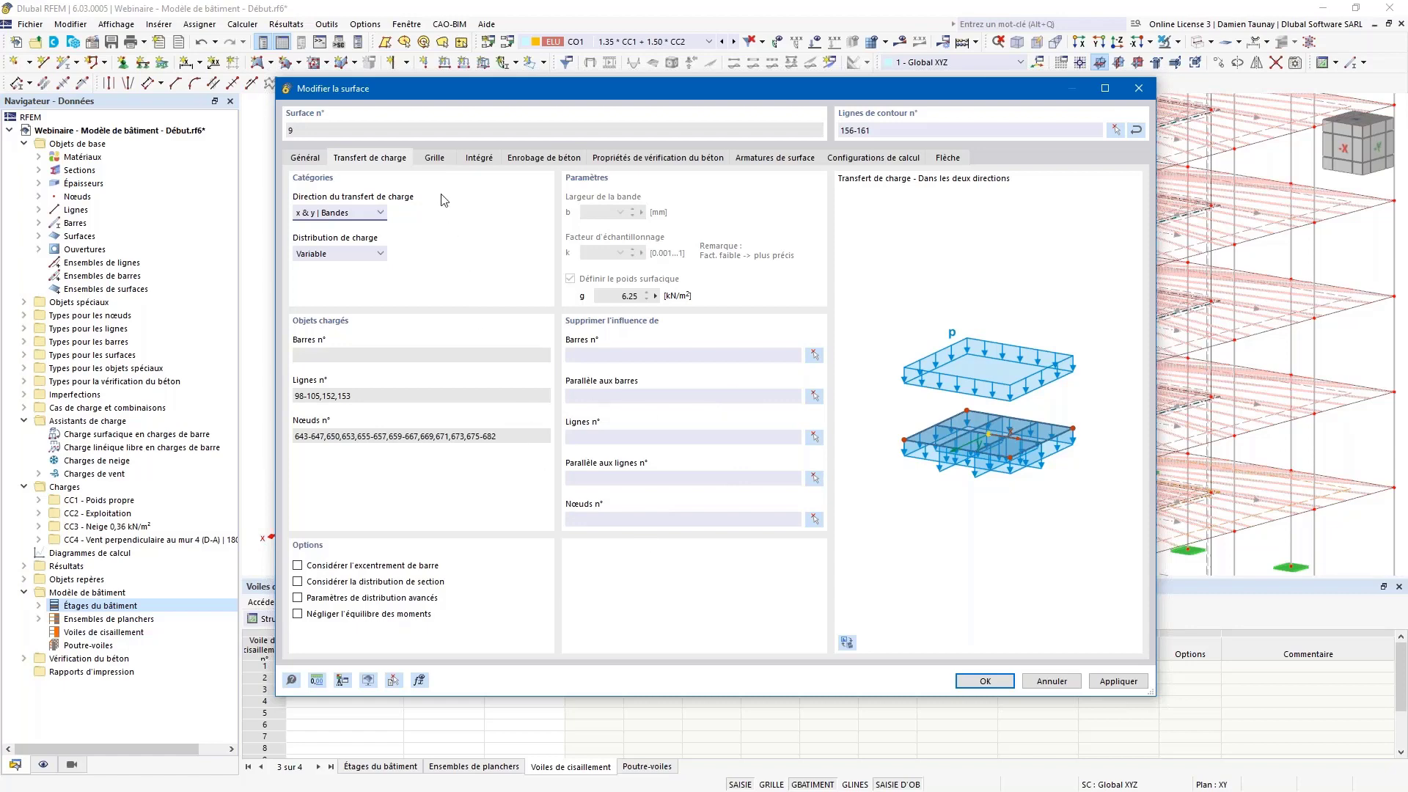
pyautogui.click(306, 161)
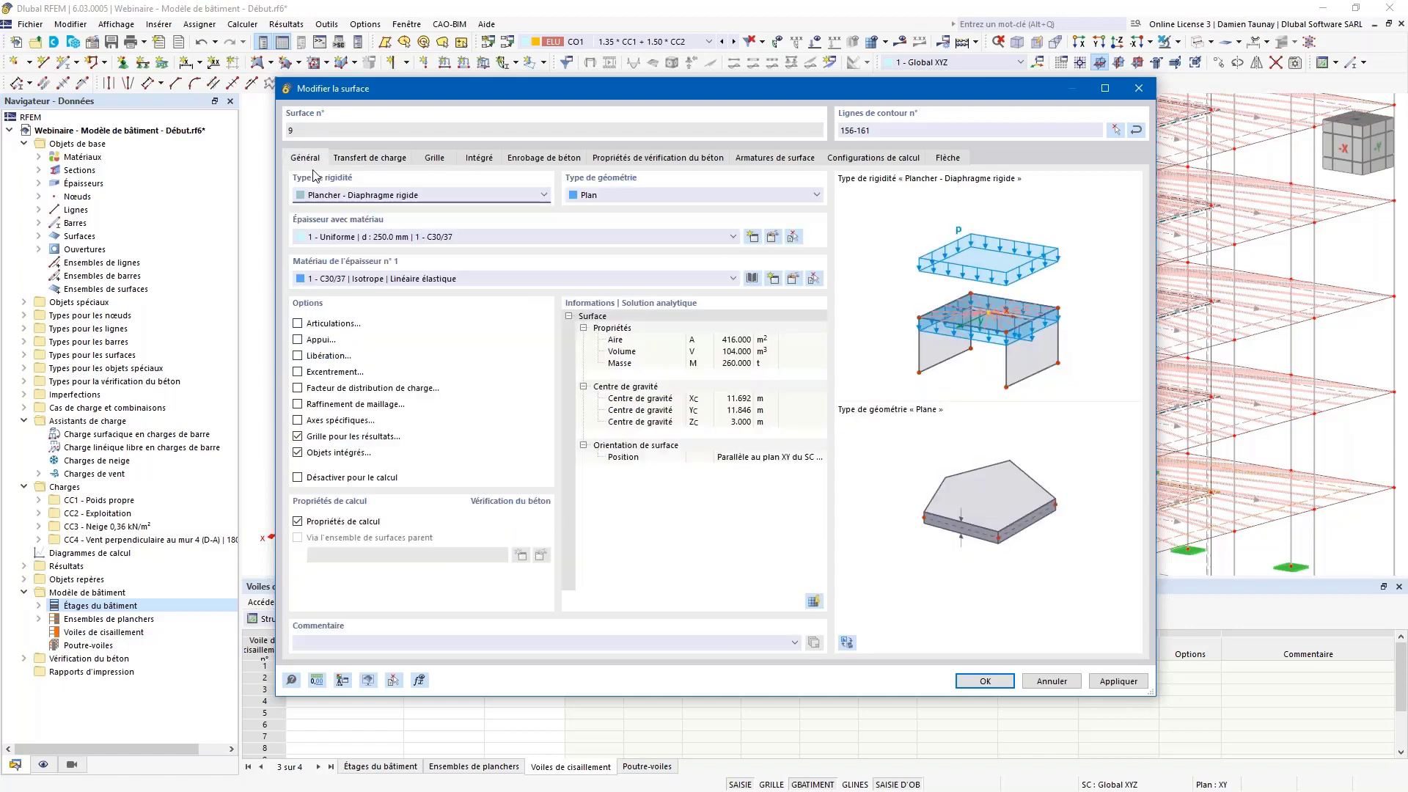
pyautogui.click(985, 681)
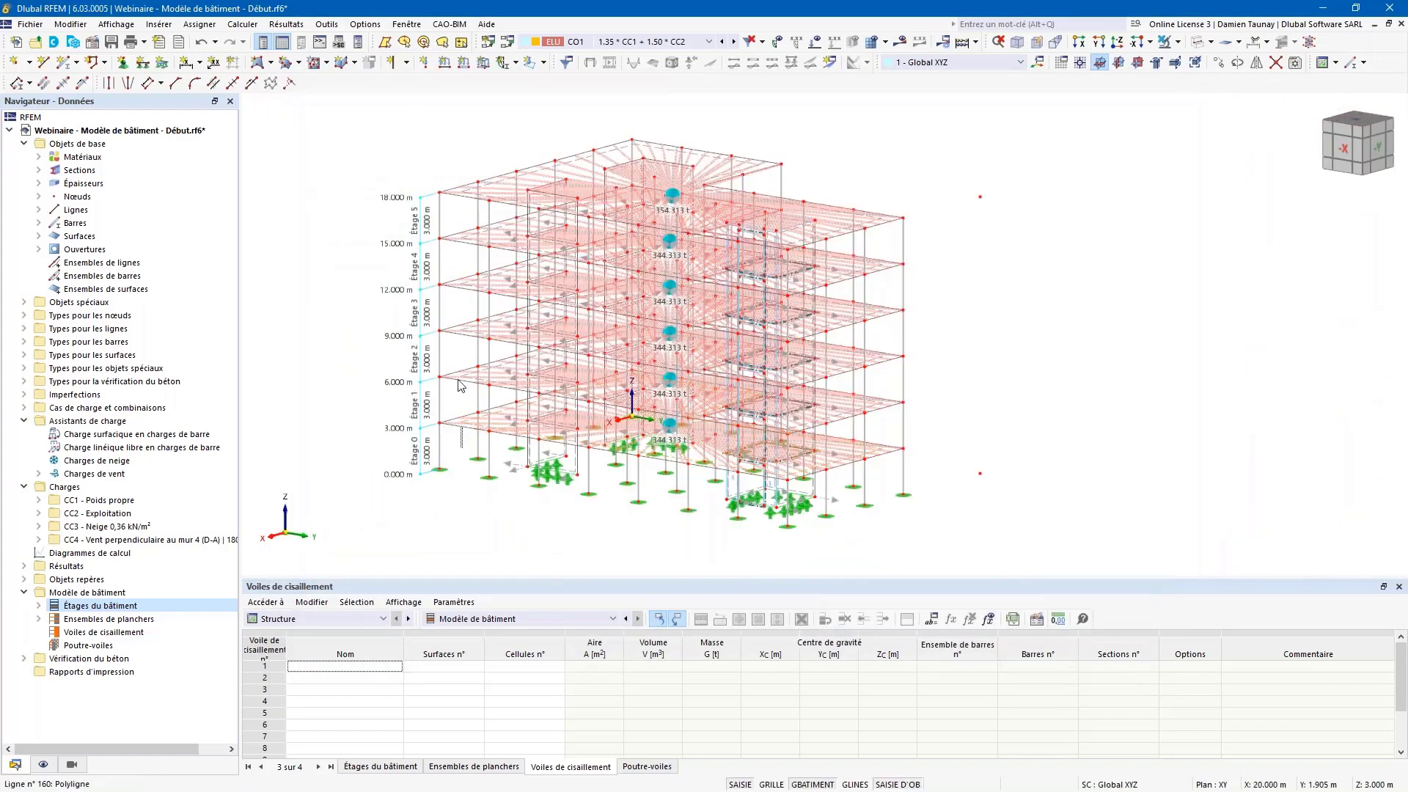
# - Select all six floor slab surfaces together and set their load transfer direction to x & y | Bandes
pyautogui.scroll(2, 461, 194)
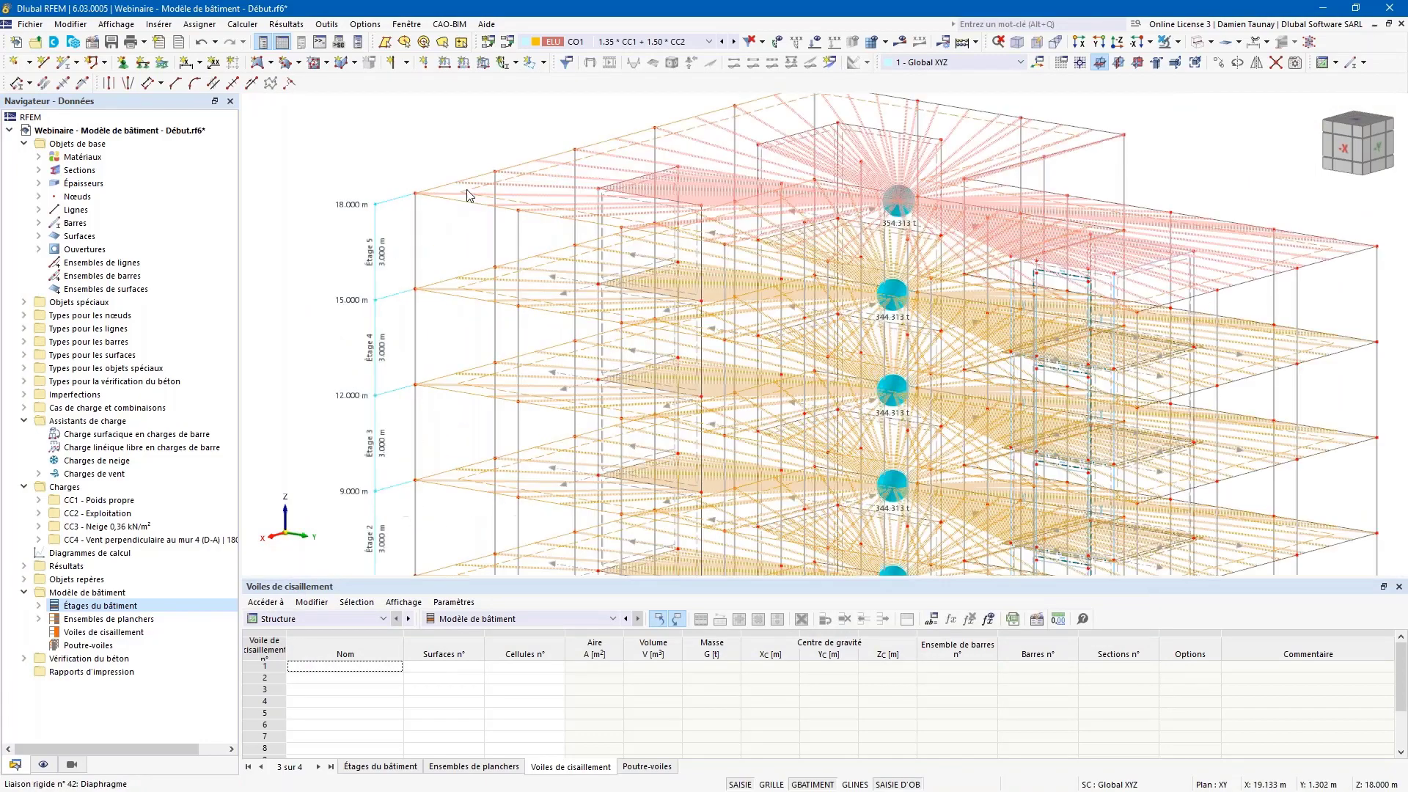
pyautogui.scroll(-2, 454, 283)
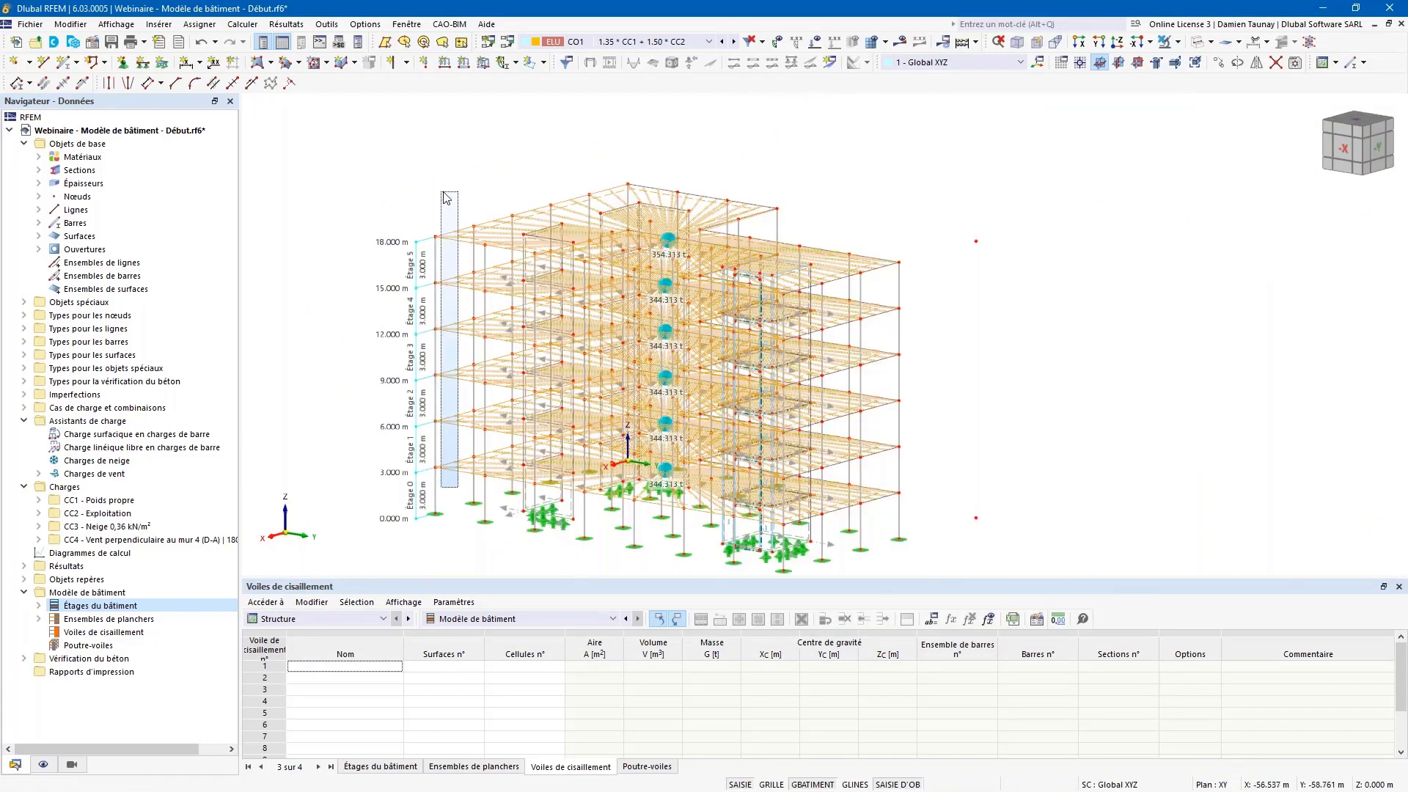
pyautogui.scroll(2, 464, 235)
pyautogui.scroll(3, 462, 242)
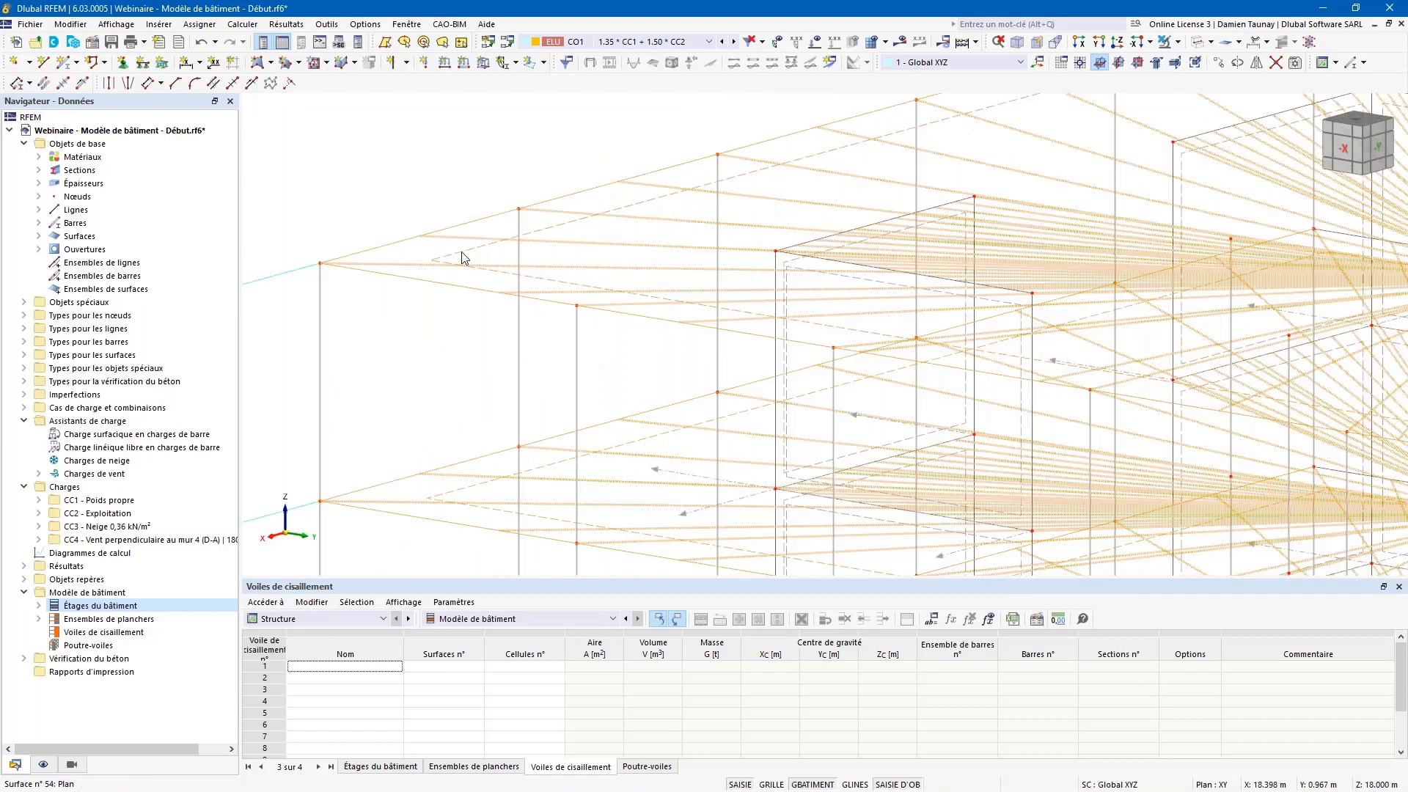
pyautogui.doubleClick(460, 252)
pyautogui.click(369, 157)
pyautogui.click(378, 212)
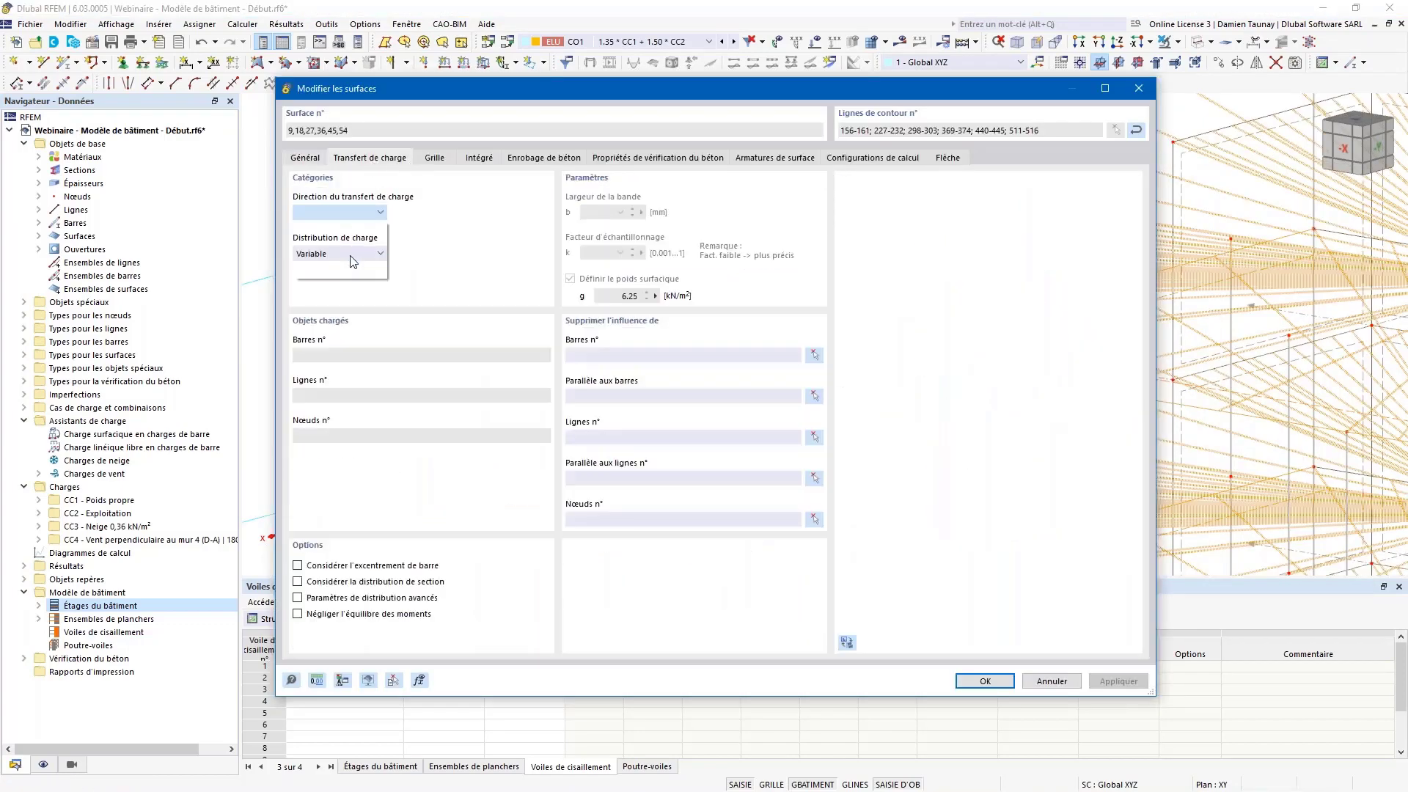
pyautogui.click(348, 284)
pyautogui.click(345, 254)
pyautogui.click(431, 276)
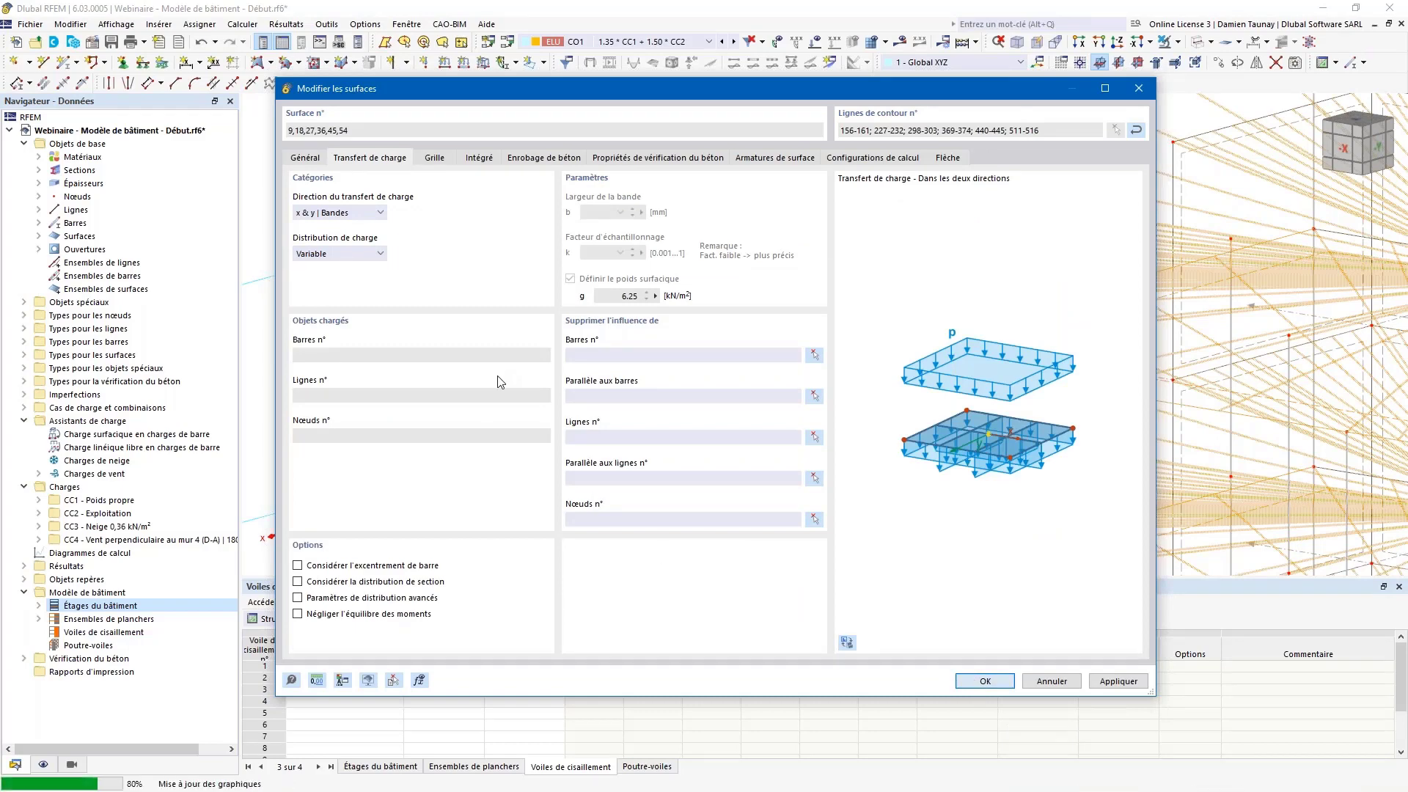
# - Start a new shear wall (voile de cisaillement) in the building model
pyautogui.scroll(-8, 498, 378)
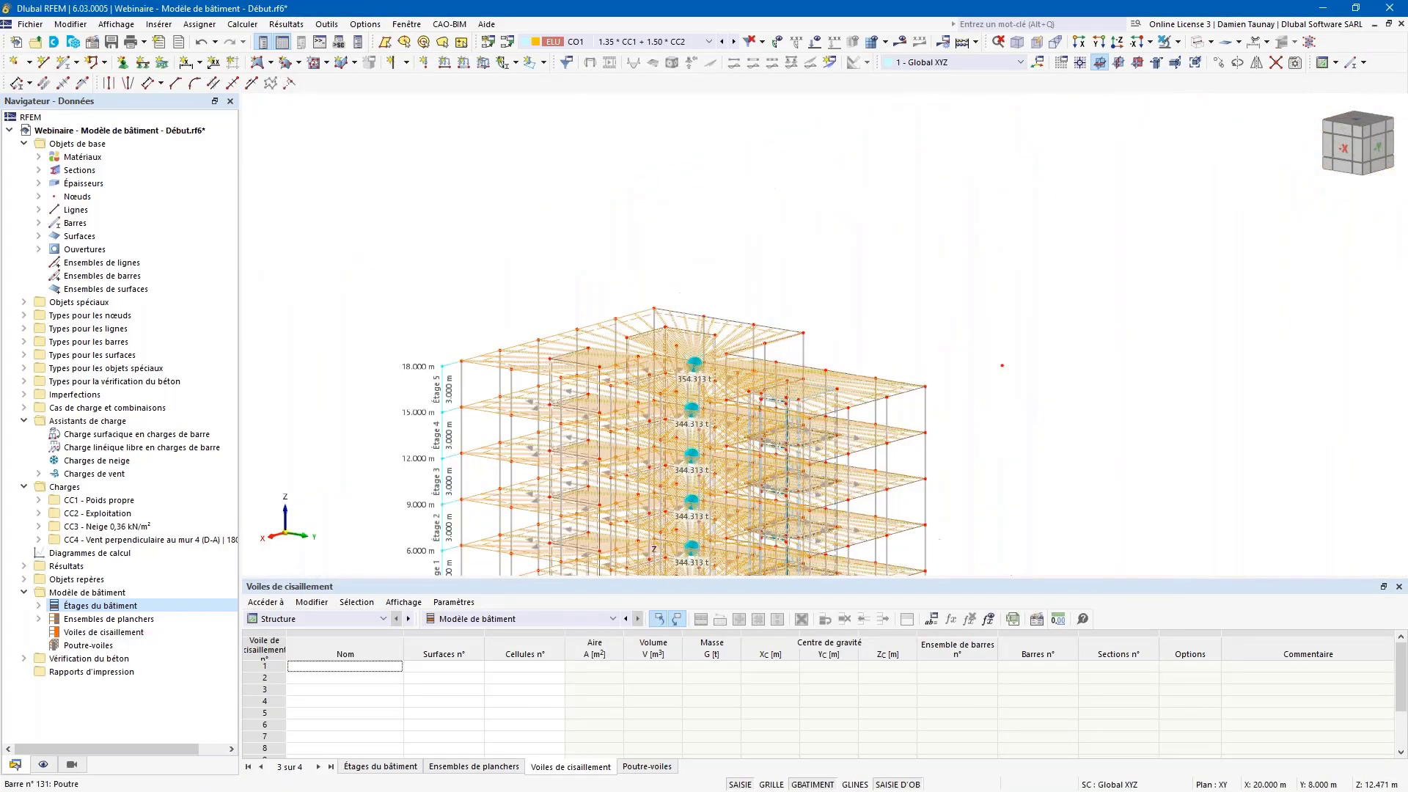
pyautogui.moveTo(555, 482); pyautogui.dragTo(519, 315, button='middle')
pyautogui.scroll(-1, 521, 319)
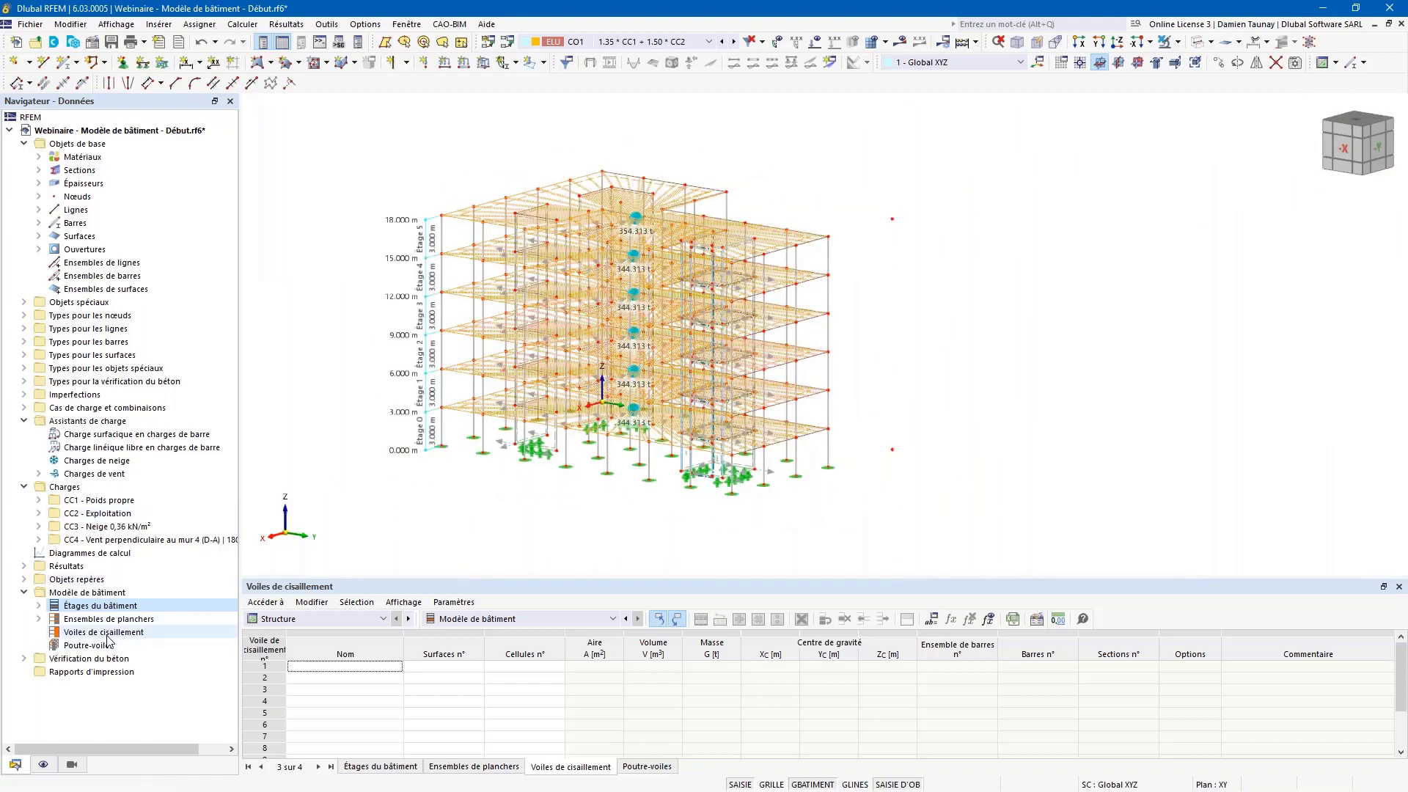
pyautogui.moveTo(565, 509)
pyautogui.keyDown('ctrl'); pyautogui.mouseDown(button='middle')
pyautogui.moveTo(590, 512)
pyautogui.moveTo(566, 535)
pyautogui.mouseUp(button='middle'); pyautogui.keyUp('ctrl')
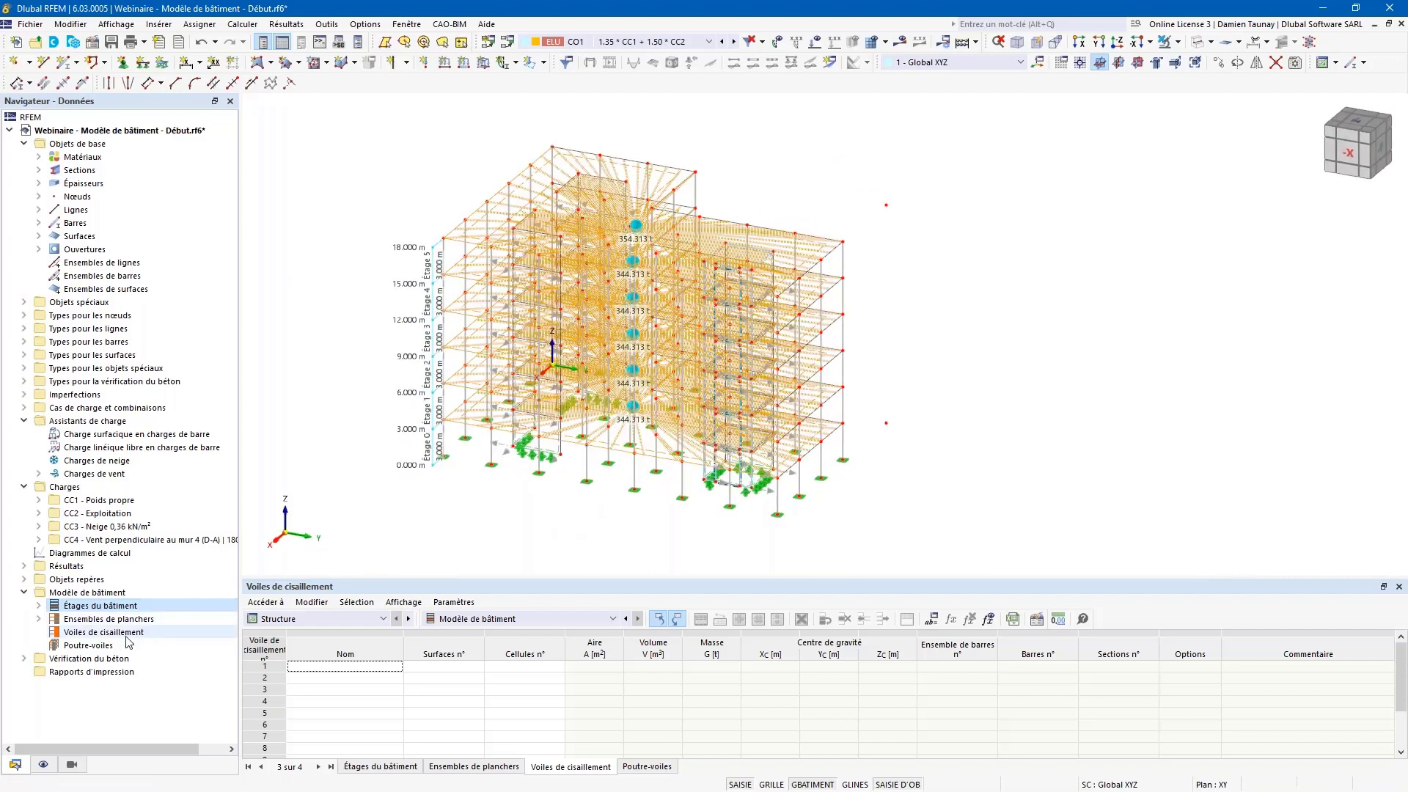
pyautogui.rightClick(88, 635)
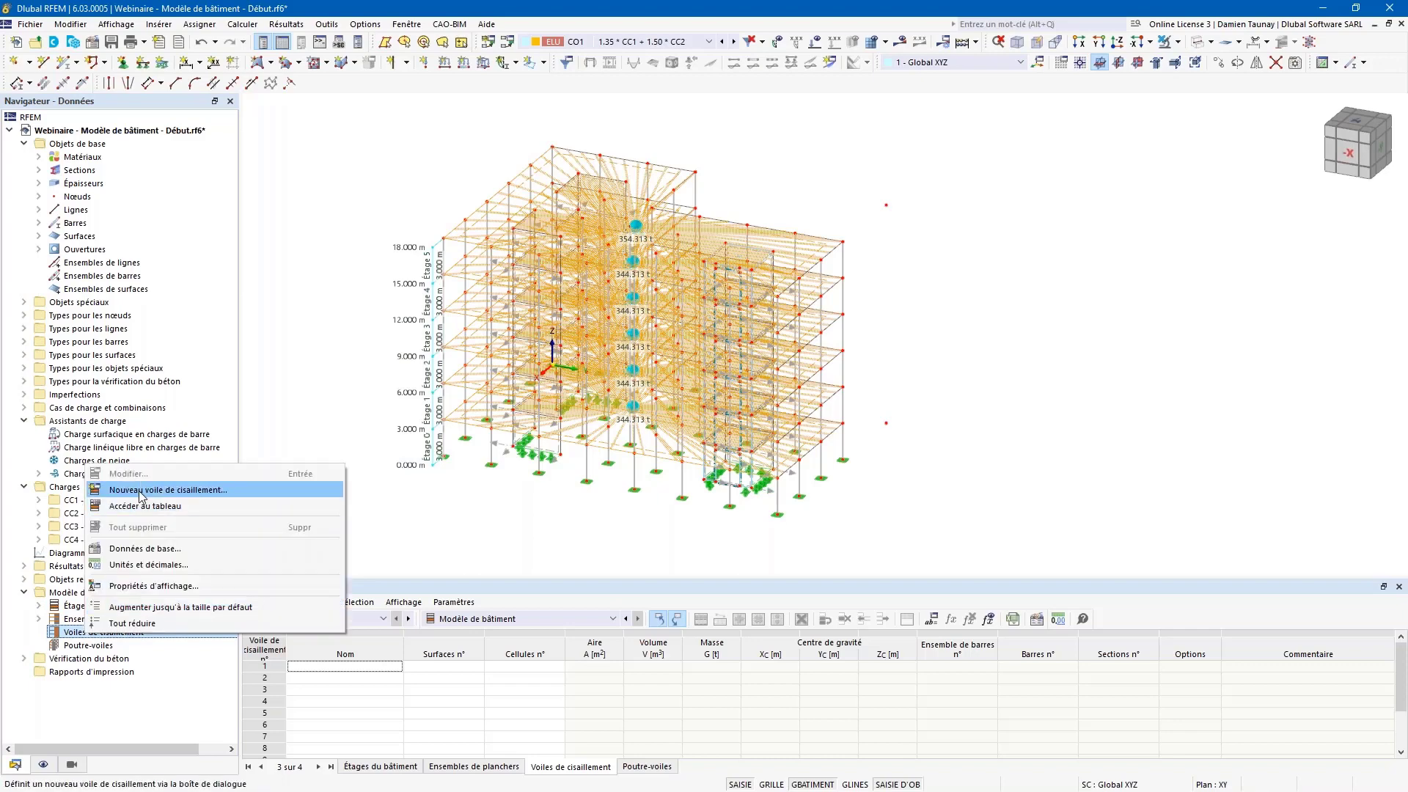
pyautogui.click(140, 491)
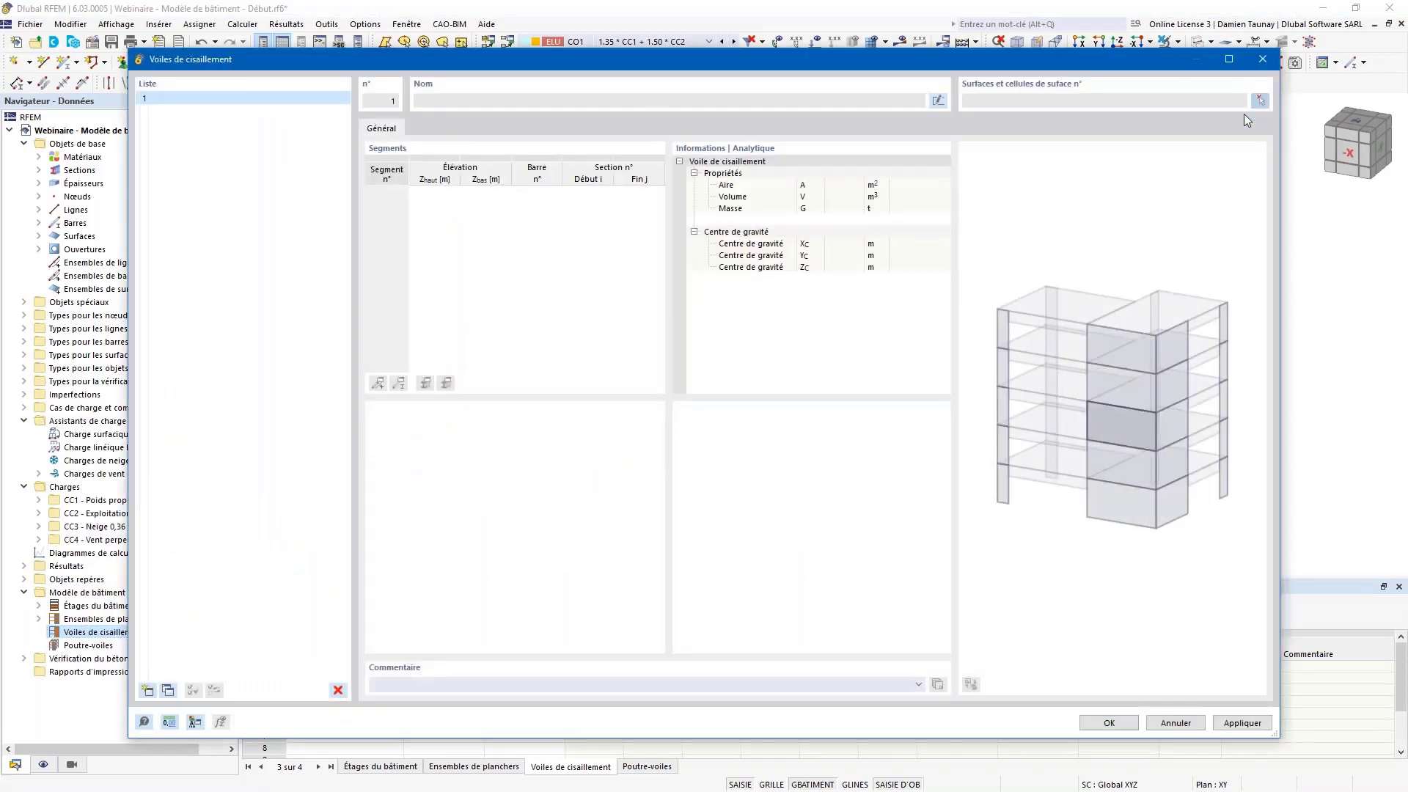
pyautogui.click(1259, 100)
pyautogui.click(517, 443)
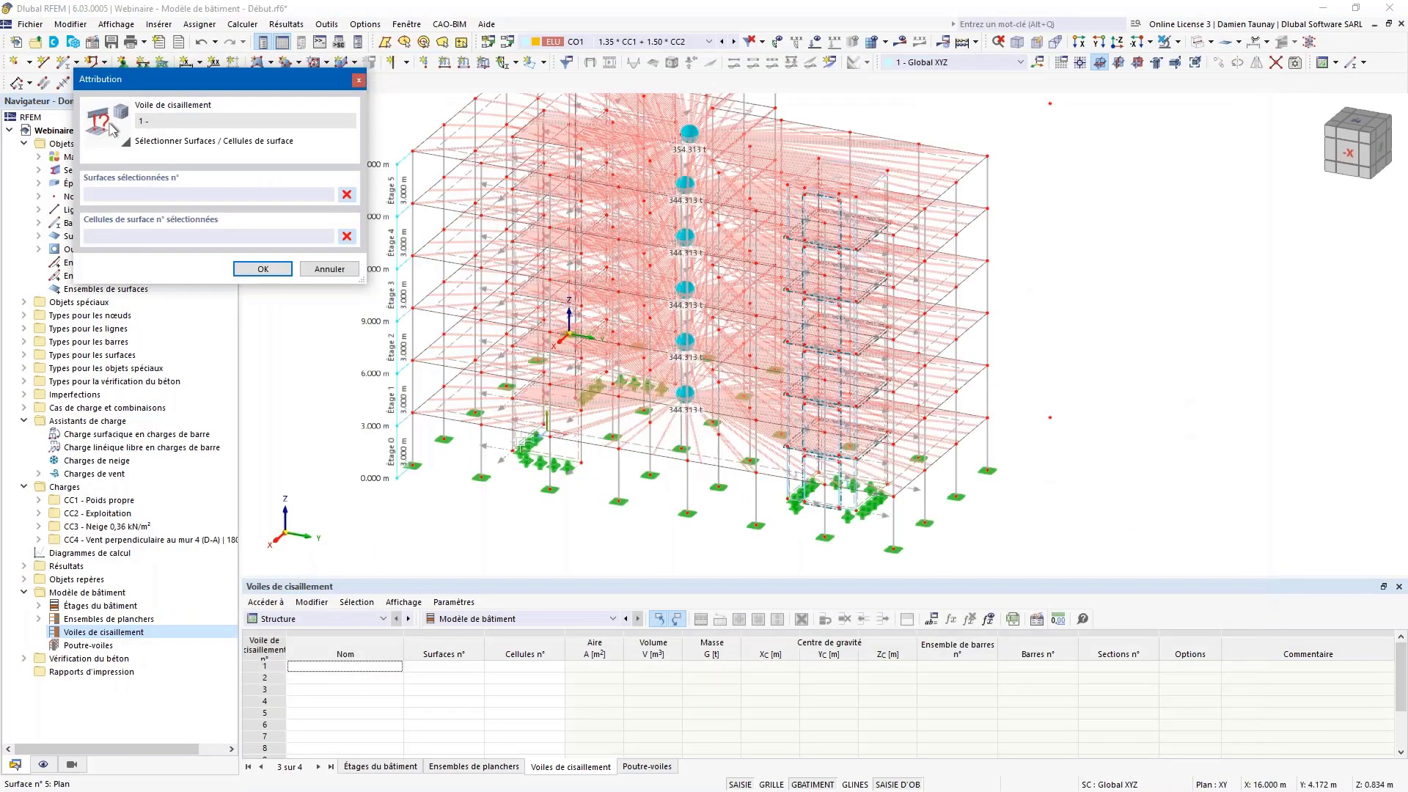
pyautogui.scroll(5, 518, 442)
pyautogui.keyDown('ctrl'); pyautogui.moveTo(587, 394); pyautogui.dragTo(524, 370, button='middle'); pyautogui.keyUp('ctrl')
pyautogui.keyDown('ctrl'); pyautogui.moveTo(544, 377); pyautogui.dragTo(560, 463, button='middle'); pyautogui.keyUp('ctrl')
pyautogui.click(534, 356)
pyautogui.keyDown('ctrl'); pyautogui.moveTo(550, 345); pyautogui.dragTo(513, 330, button='middle'); pyautogui.keyUp('ctrl')
pyautogui.click(505, 345)
pyautogui.click(489, 312)
pyautogui.click(513, 329)
pyautogui.click(513, 329)
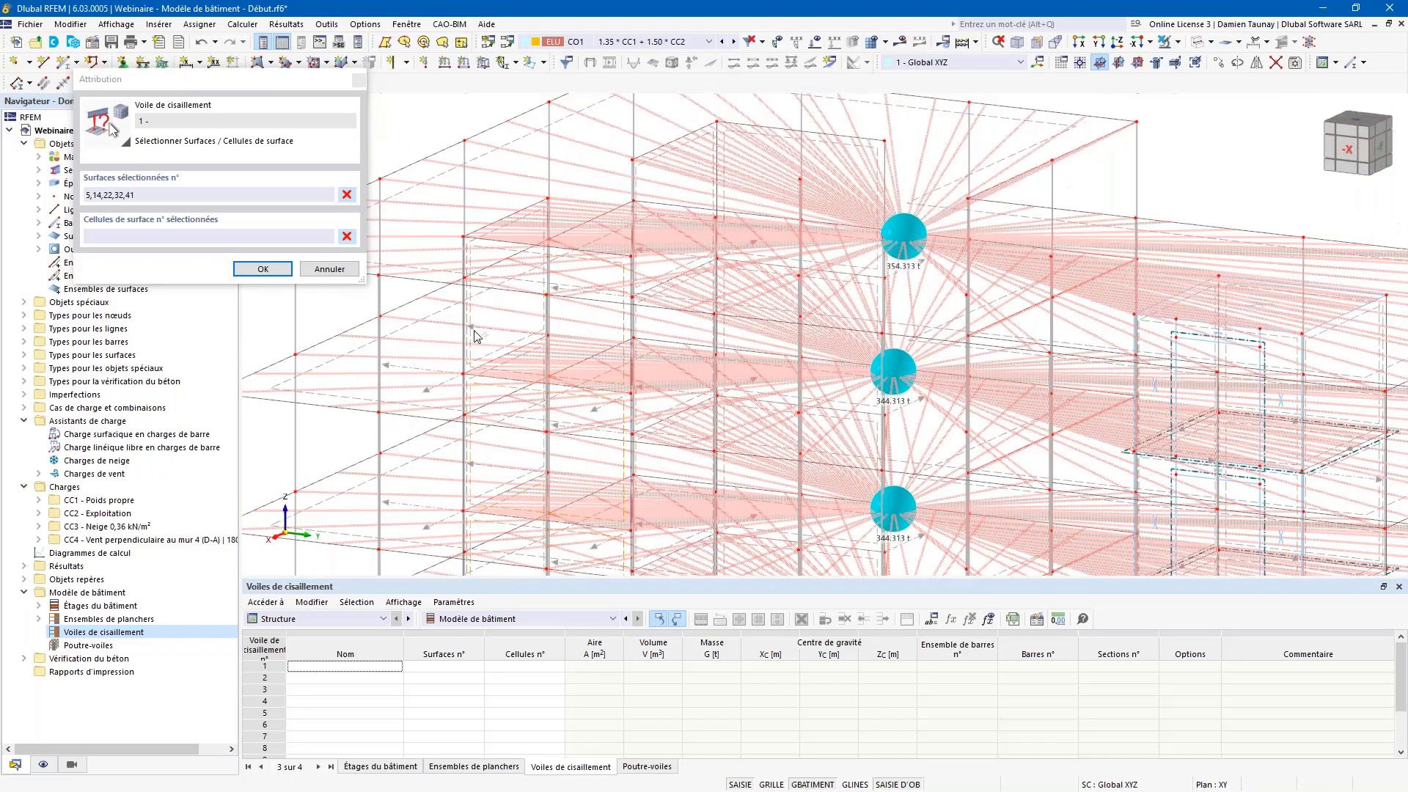
pyautogui.scroll(-8, 616, 378)
pyautogui.keyDown('ctrl'); pyautogui.moveTo(557, 395); pyautogui.dragTo(603, 455, button='middle'); pyautogui.keyUp('ctrl')
pyautogui.scroll(6, 602, 454)
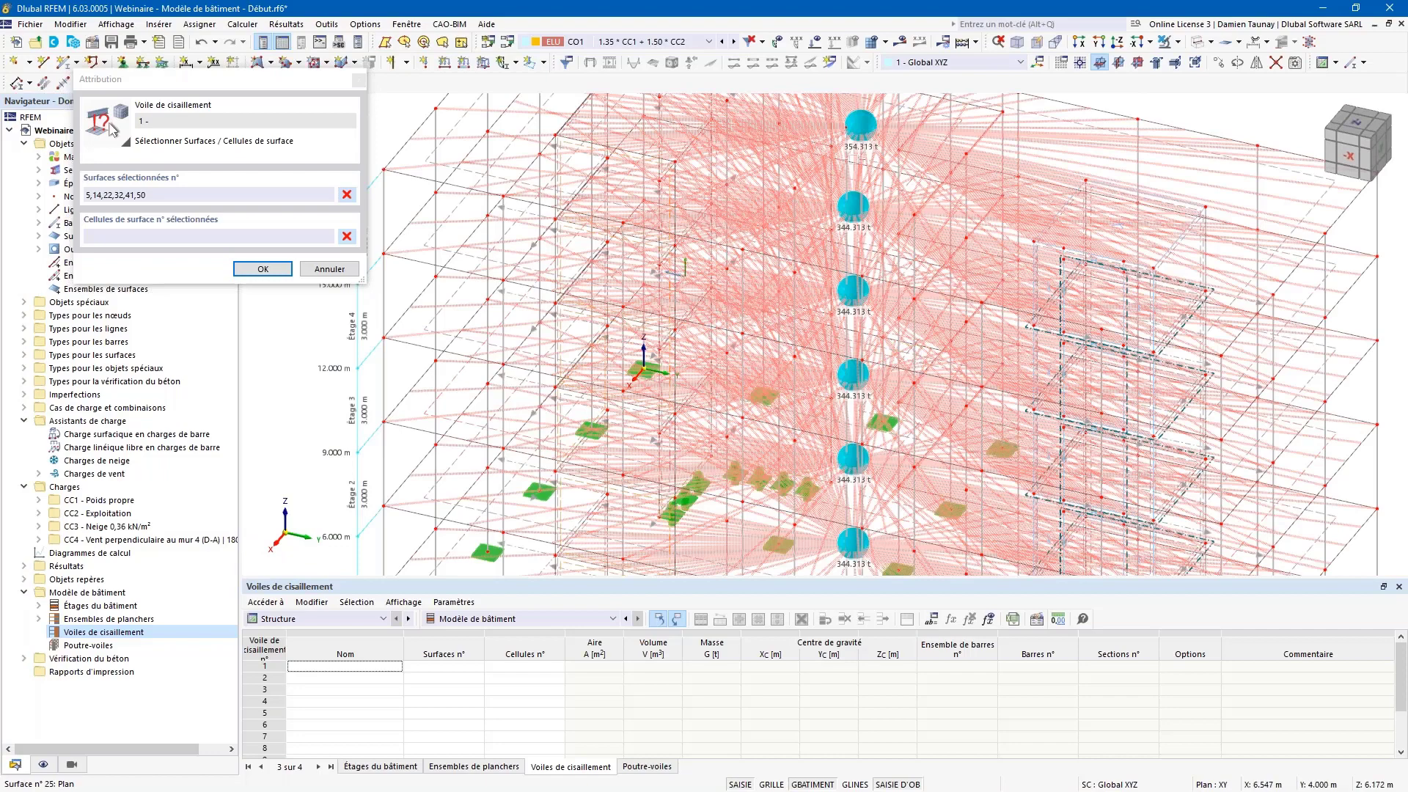
pyautogui.click(1178, 42)
pyautogui.click(1184, 62)
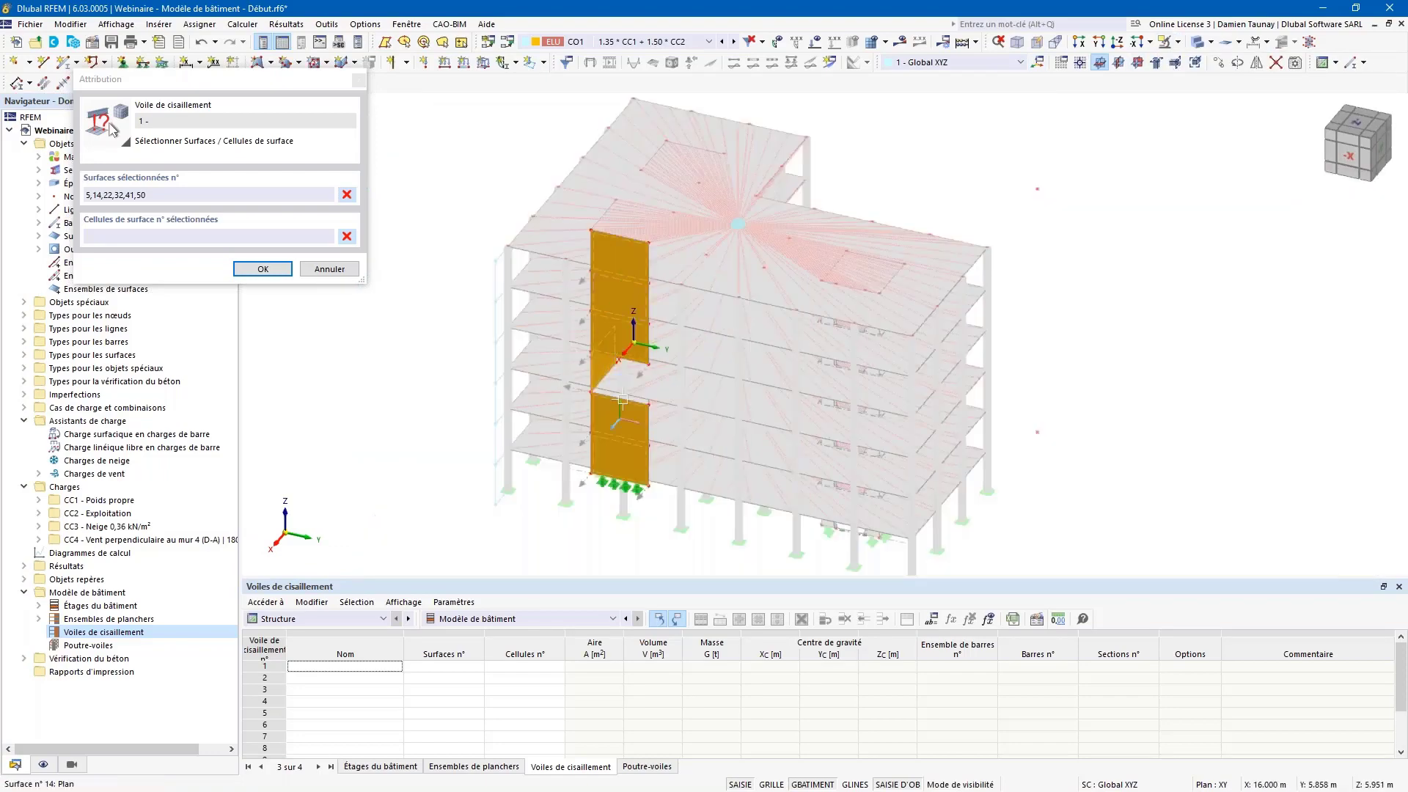
pyautogui.click(330, 269)
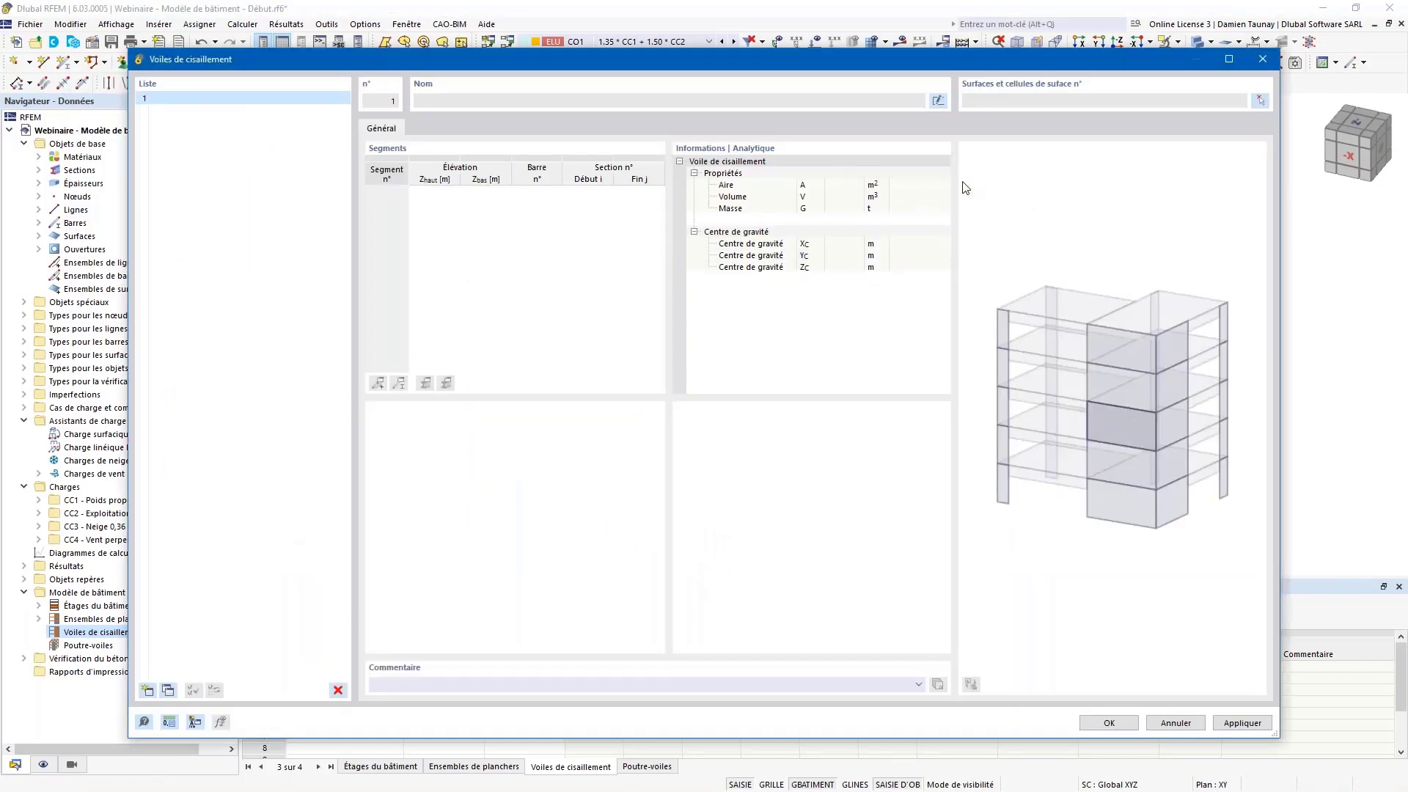
# - Restore the visibility of the whole model and display it as wireframe seen from above
pyautogui.click(1259, 101)
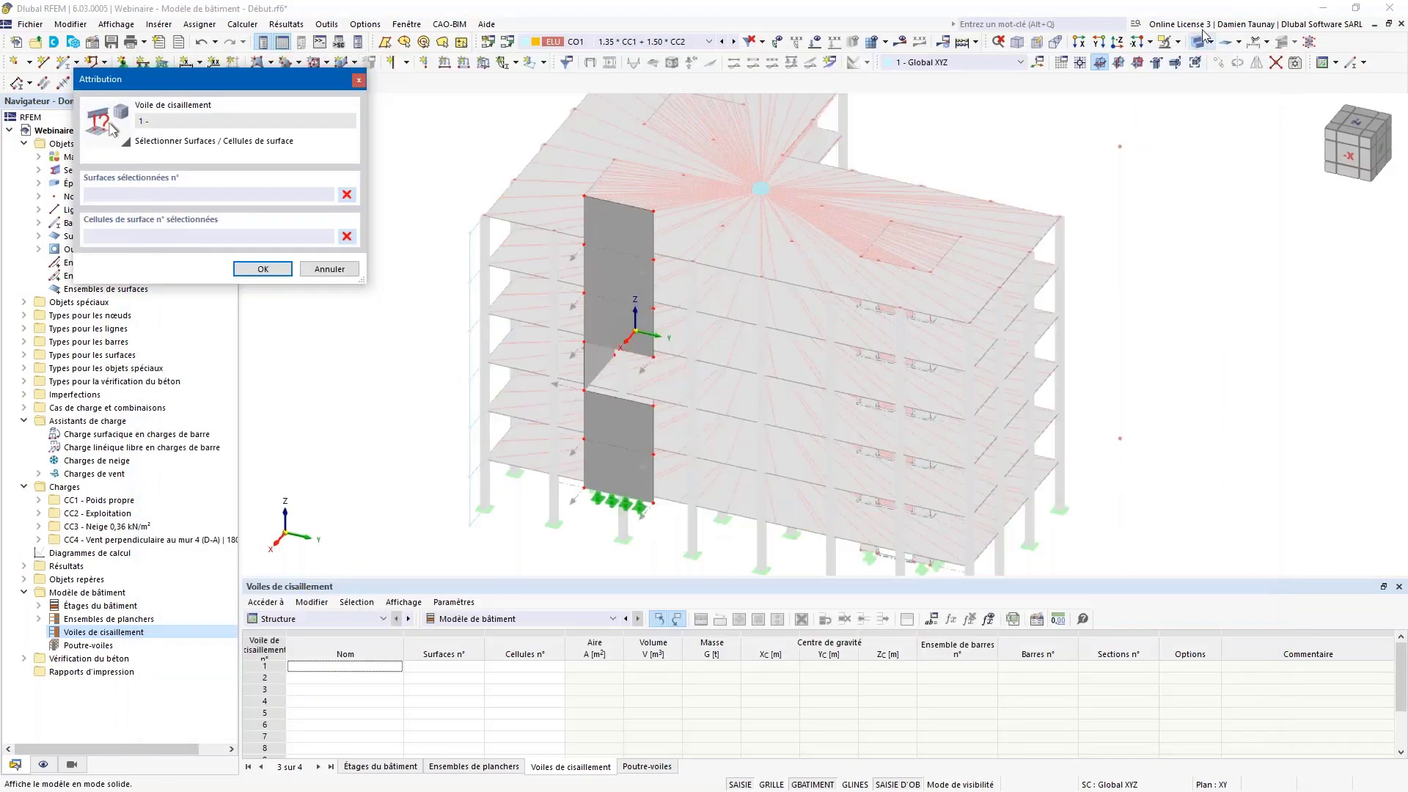
pyautogui.click(1177, 42)
pyautogui.click(1205, 169)
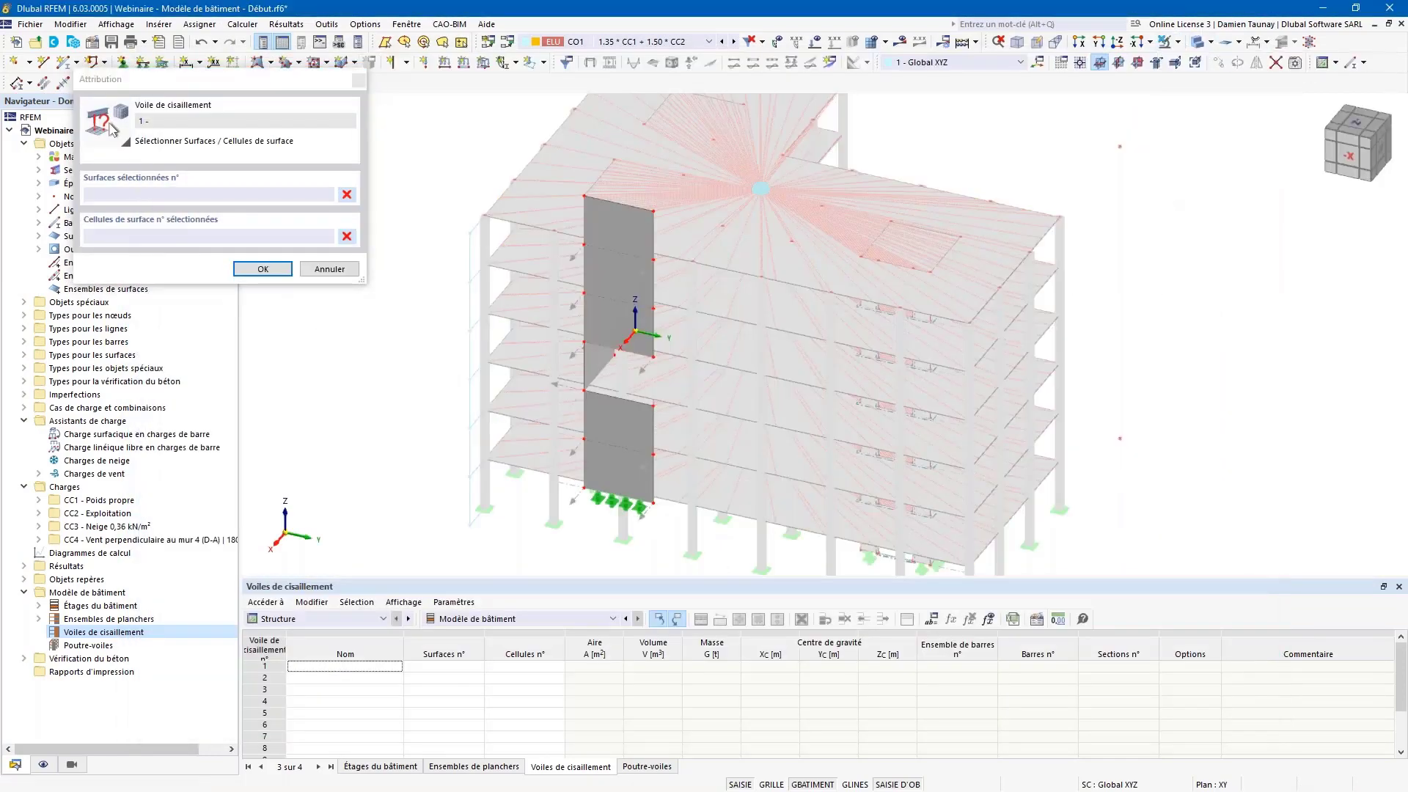
pyautogui.click(1197, 43)
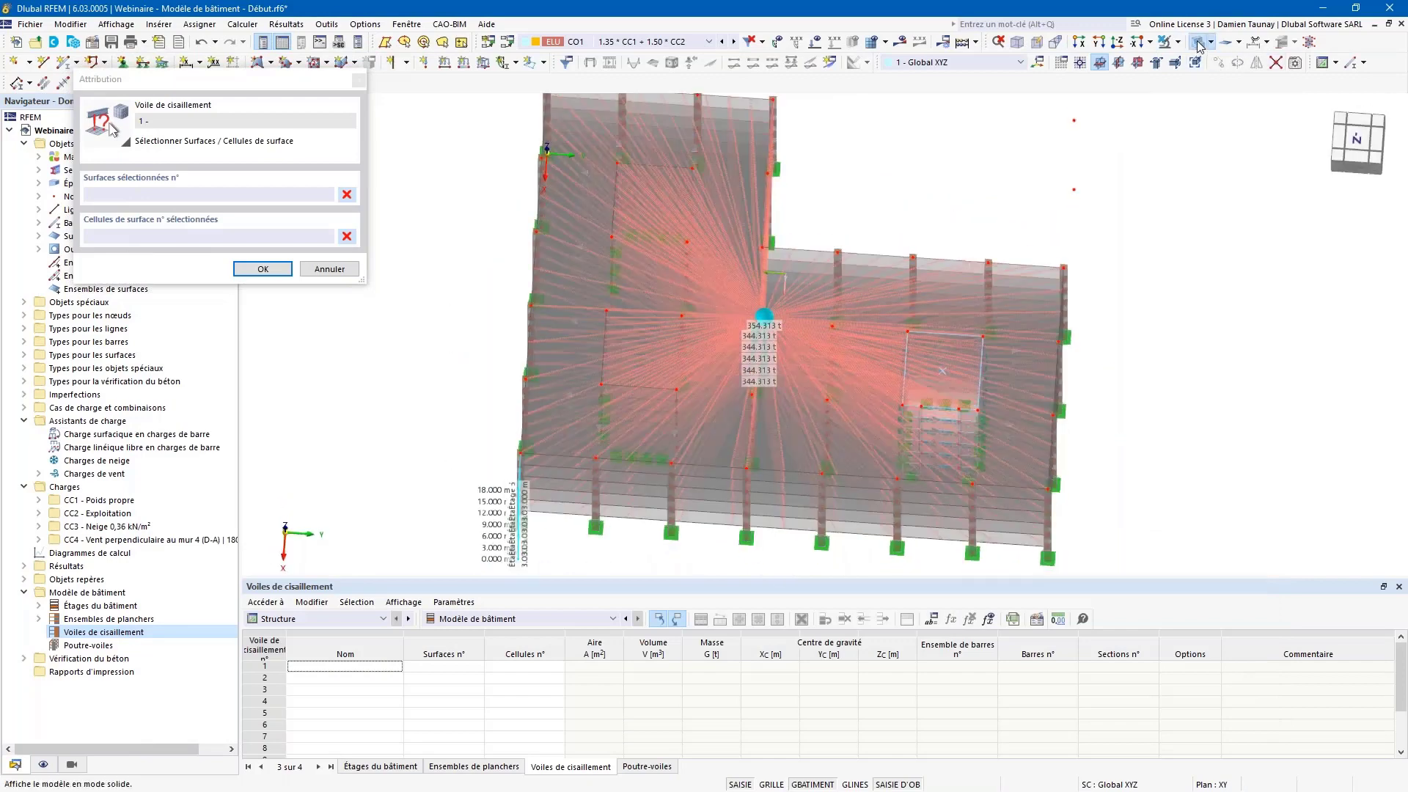
pyautogui.click(1198, 44)
# - Box-select the L-shaped wall and the rectangular core in plan, isolate them in visibility mode, and return to the solid display
pyautogui.keyDown('ctrl'); pyautogui.moveTo(572, 308); pyautogui.dragTo(584, 349, button='middle'); pyautogui.keyUp('ctrl')
pyautogui.moveTo(584, 349); pyautogui.dragTo(731, 467)
pyautogui.moveTo(884, 324); pyautogui.dragTo(1019, 467)
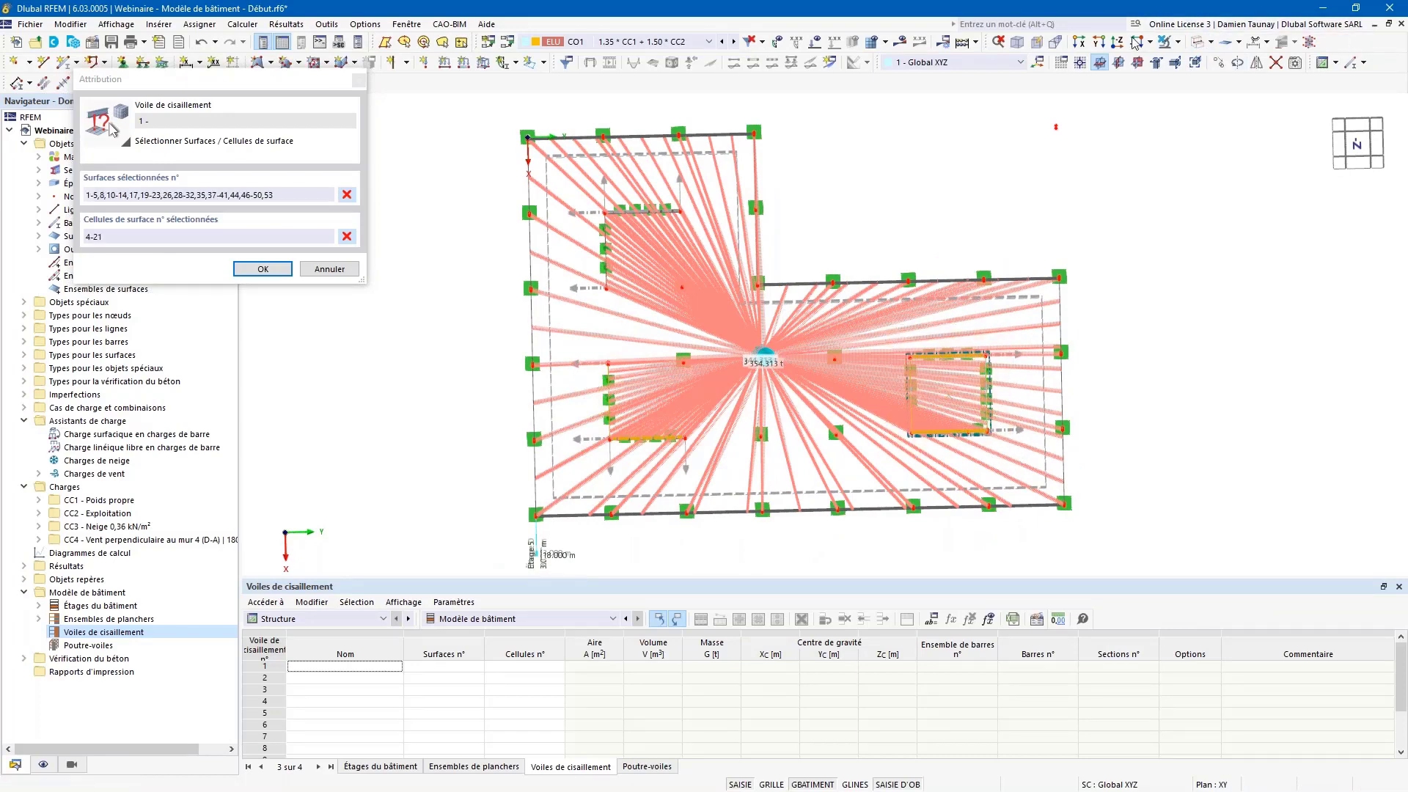
pyautogui.click(1177, 42)
pyautogui.click(1203, 77)
pyautogui.keyDown('ctrl'); pyautogui.moveTo(1016, 381); pyautogui.dragTo(1063, 277, button='middle'); pyautogui.keyUp('ctrl')
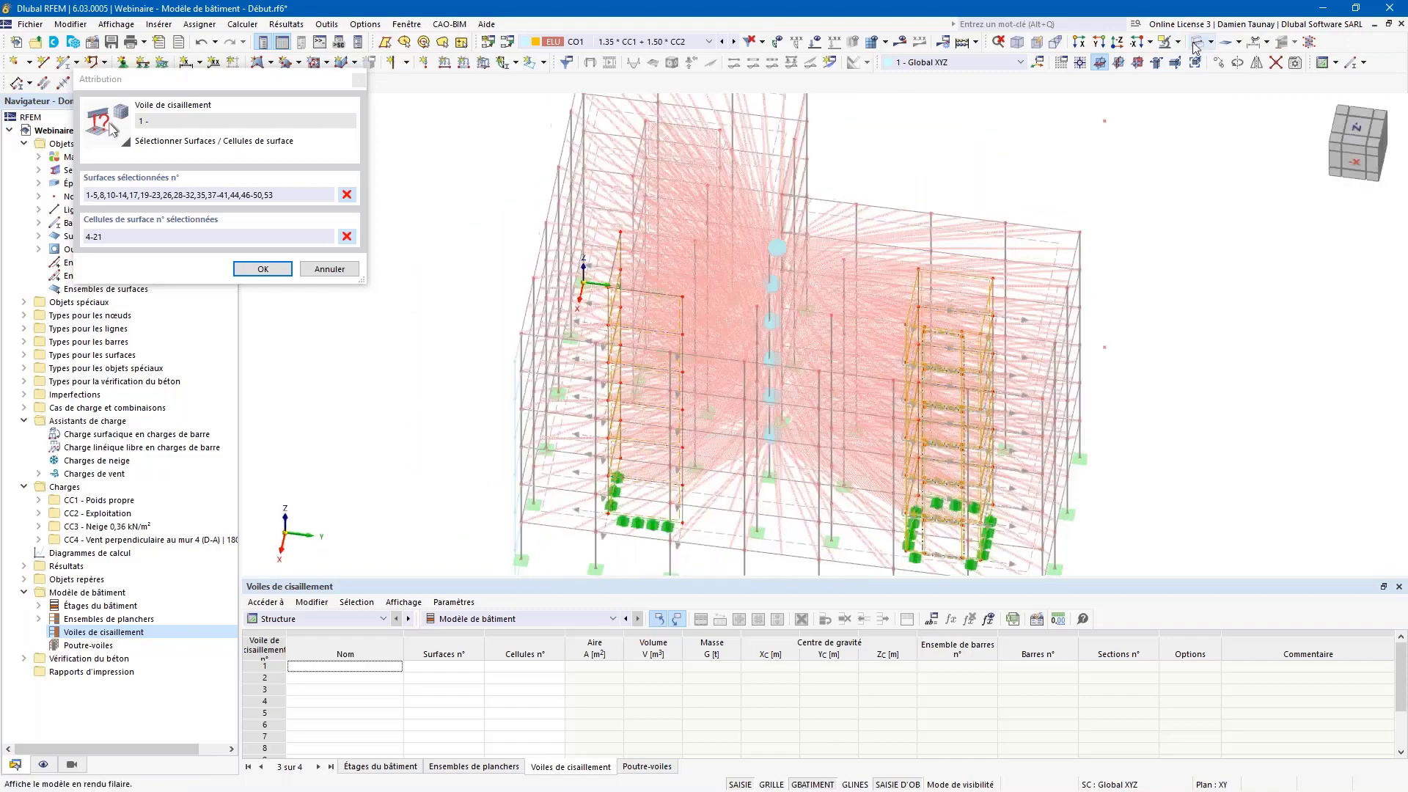
pyautogui.press('Return')
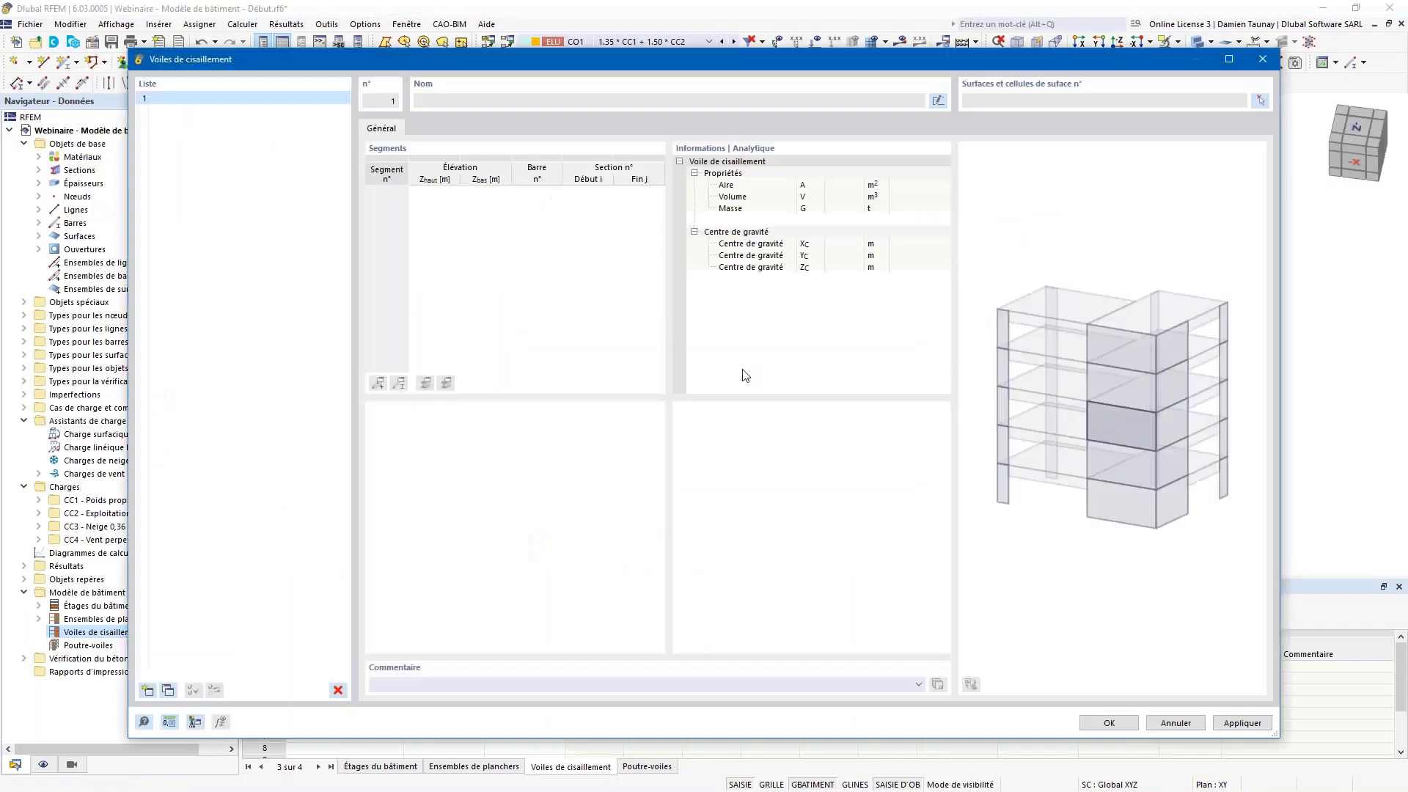
# - Assign the six stacked wall surfaces 5, 14, 23, 32, 41 and 50 to shear wall 1, and add a second shear wall entry
pyautogui.click(1255, 104)
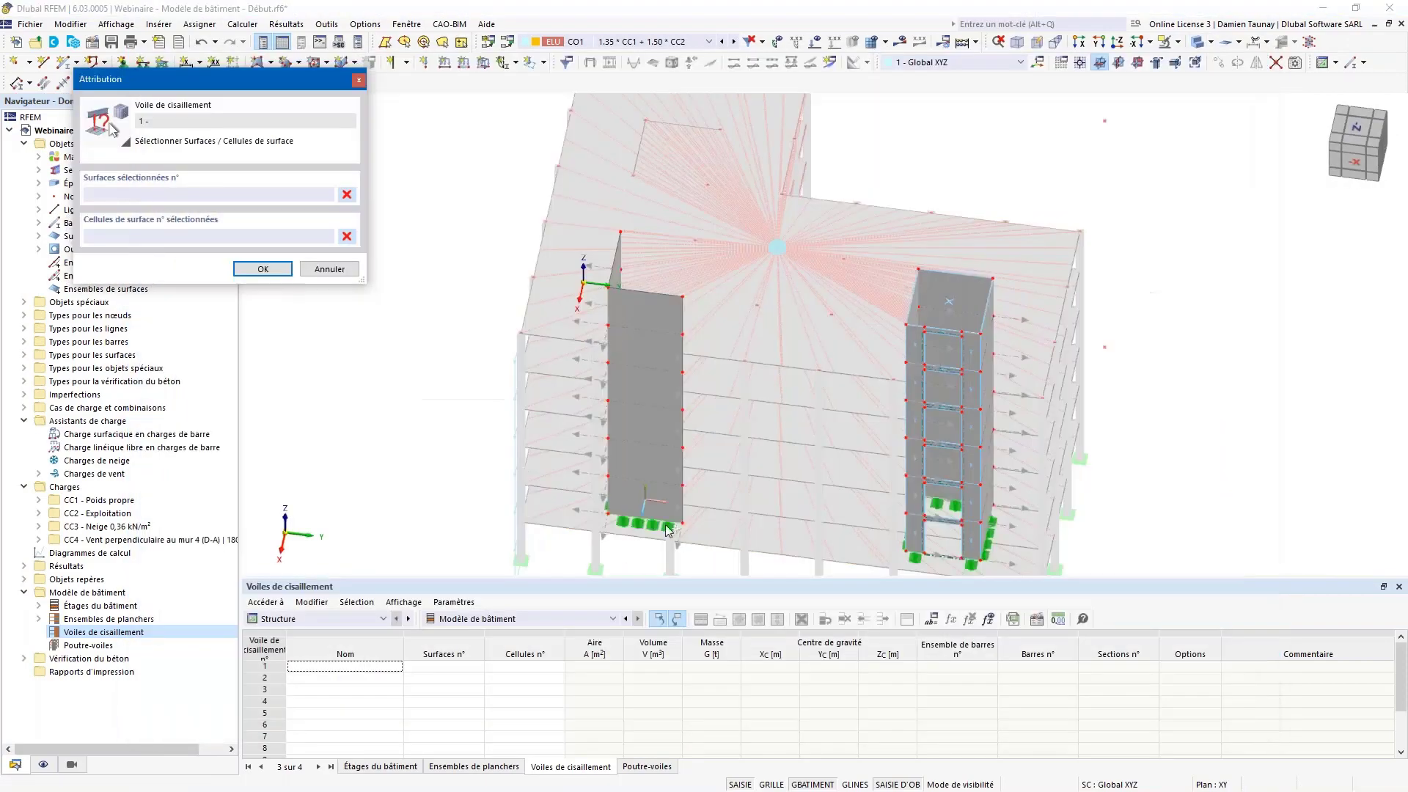
pyautogui.click(653, 483)
pyautogui.click(649, 464)
pyautogui.click(649, 427)
pyautogui.click(650, 388)
pyautogui.click(653, 352)
pyautogui.click(657, 316)
pyautogui.click(274, 269)
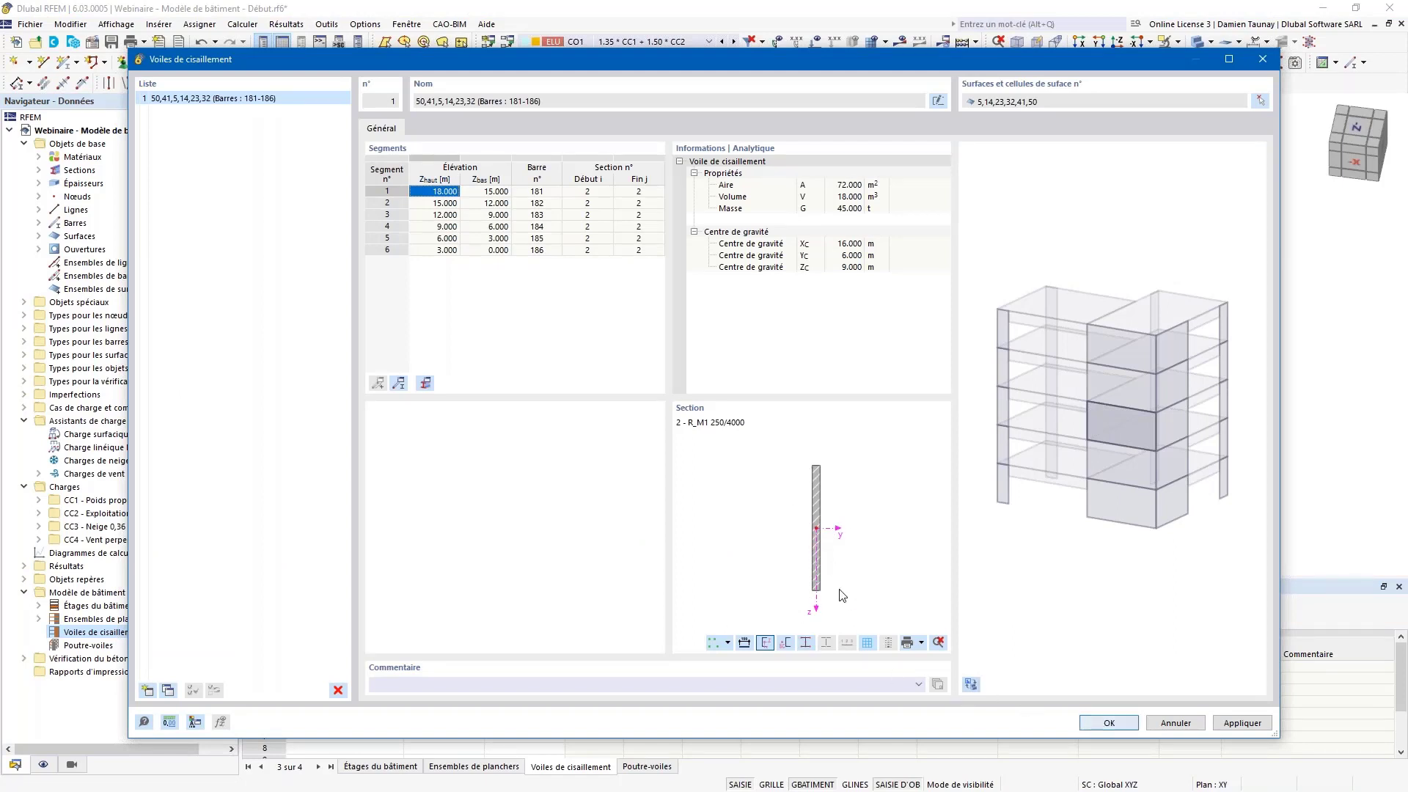
pyautogui.click(148, 690)
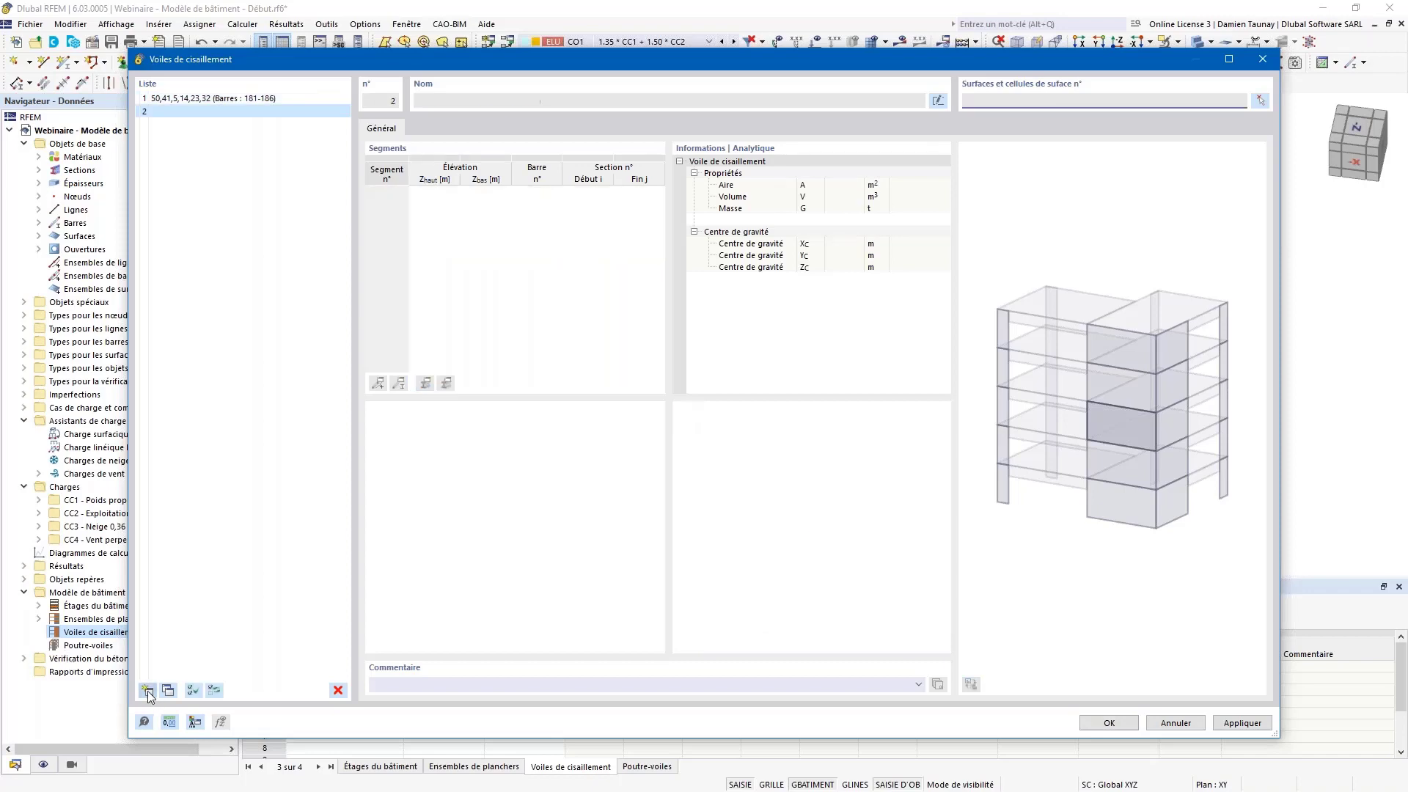
pyautogui.click(1260, 101)
pyautogui.moveTo(586, 374); pyautogui.dragTo(555, 442, button='middle')
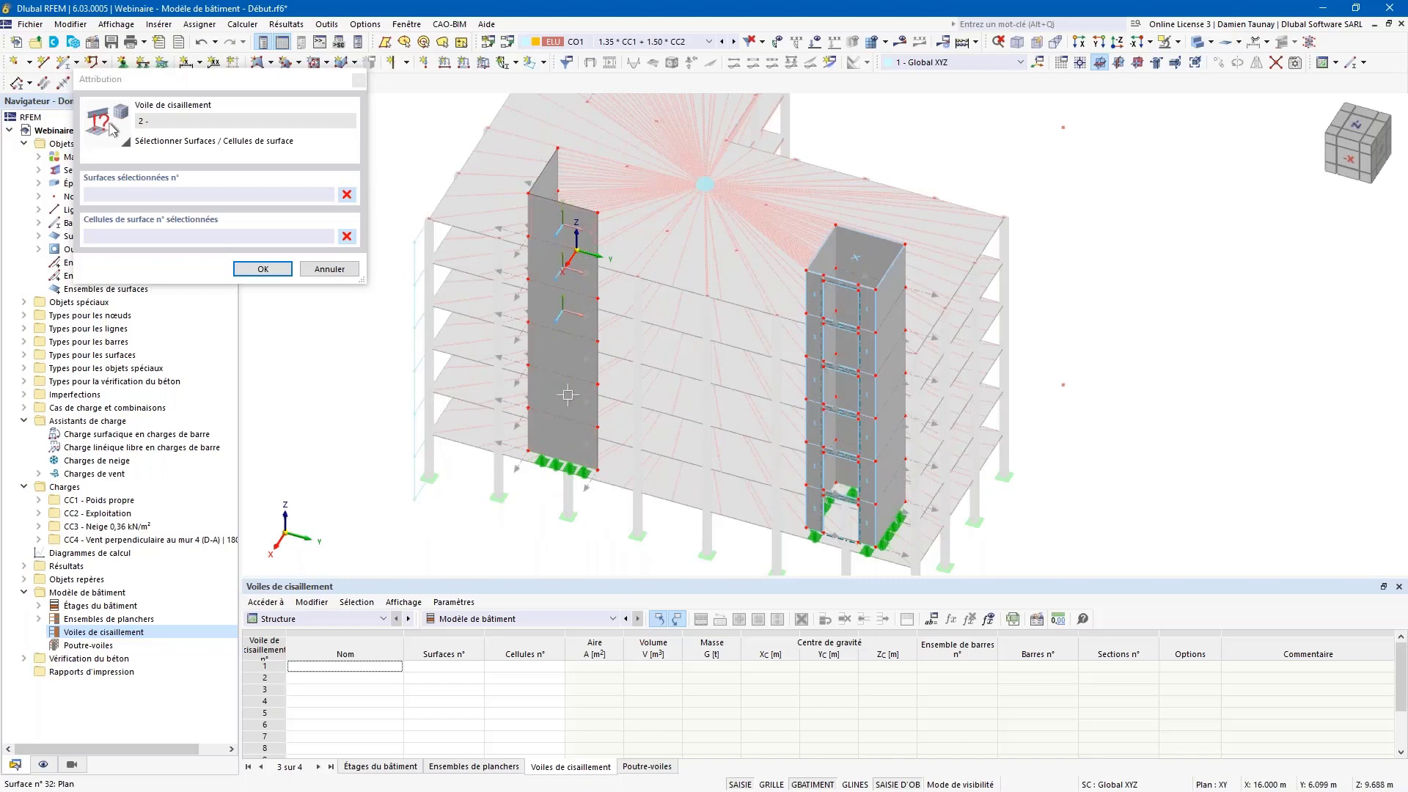
pyautogui.scroll(5, 690, 399)
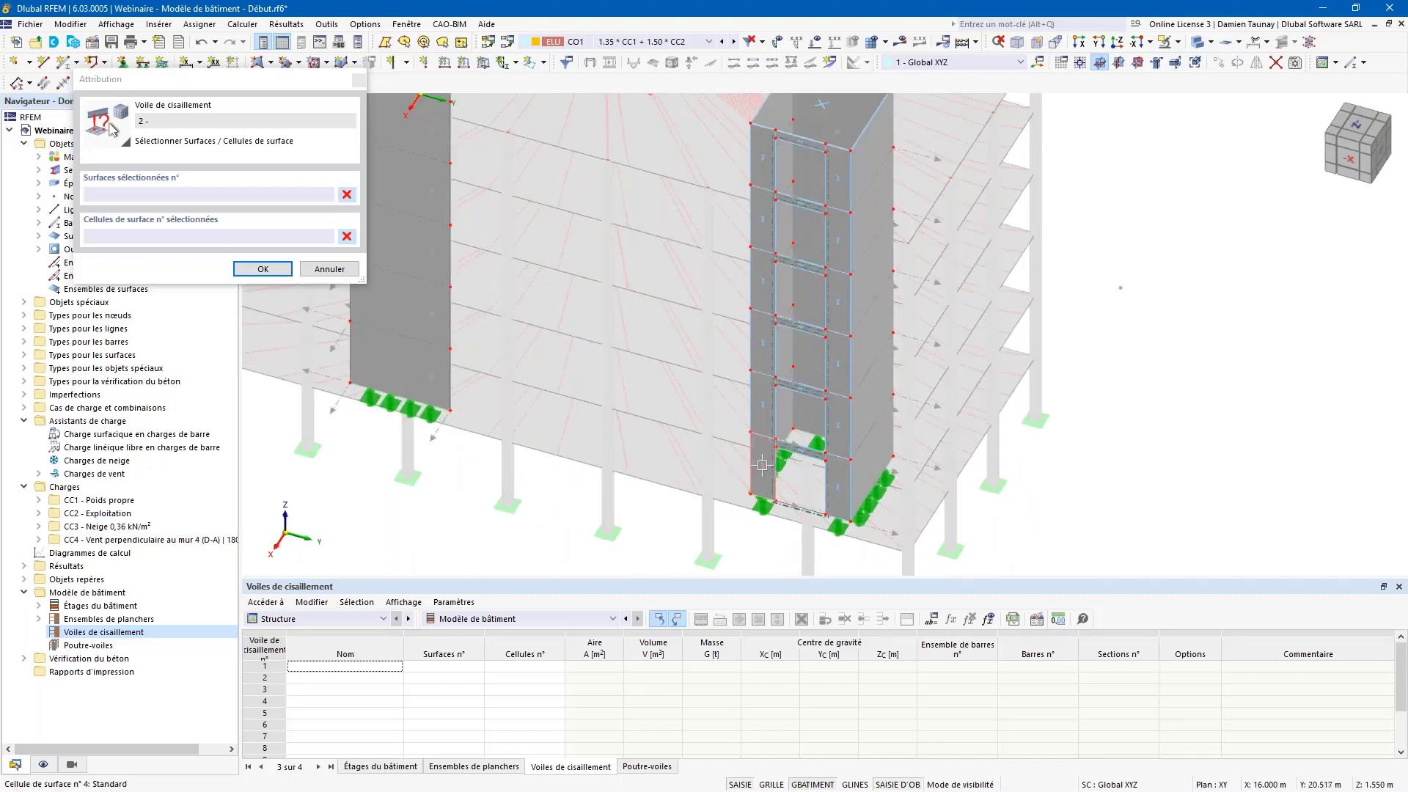
pyautogui.click(766, 469)
pyautogui.scroll(5, 759, 468)
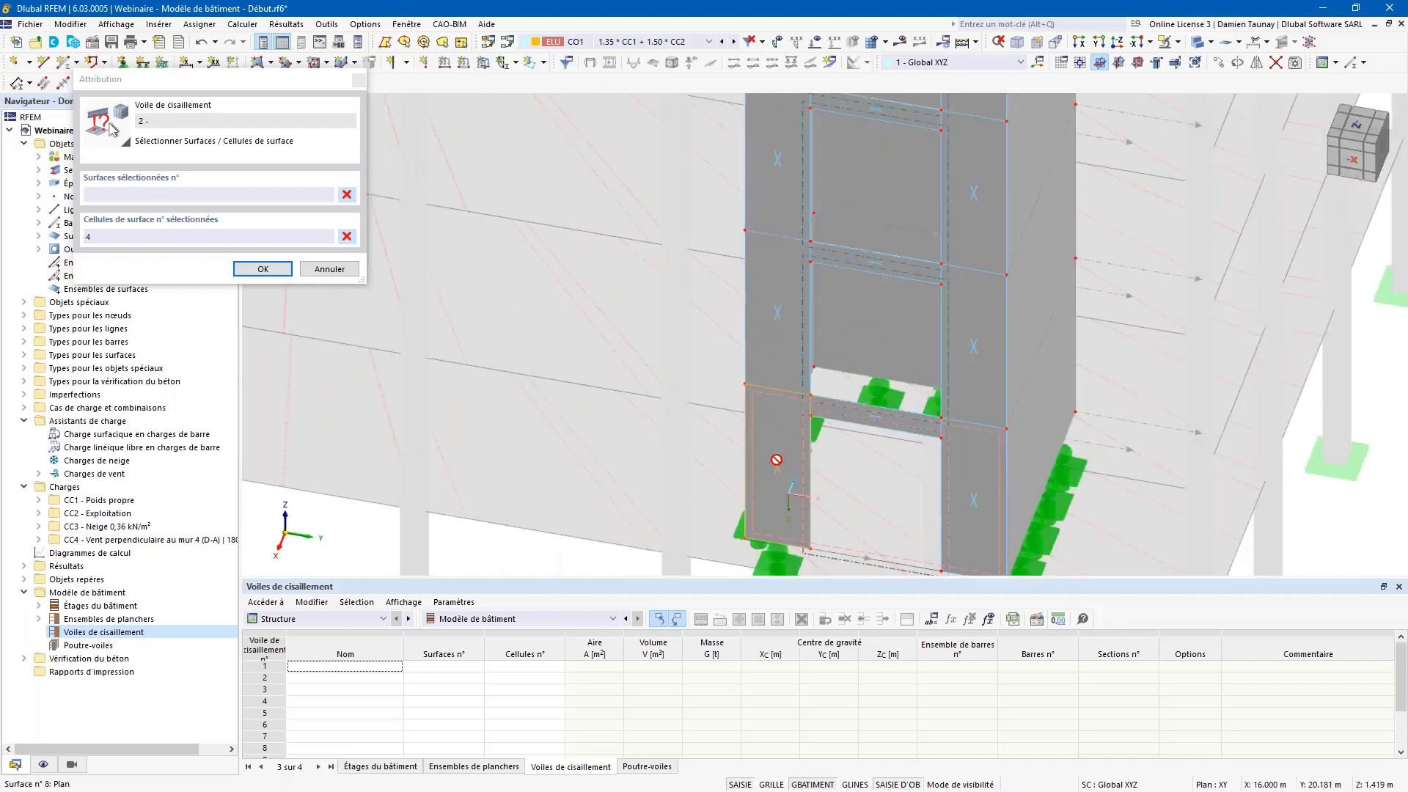
pyautogui.moveTo(848, 481); pyautogui.dragTo(831, 482, button='middle')
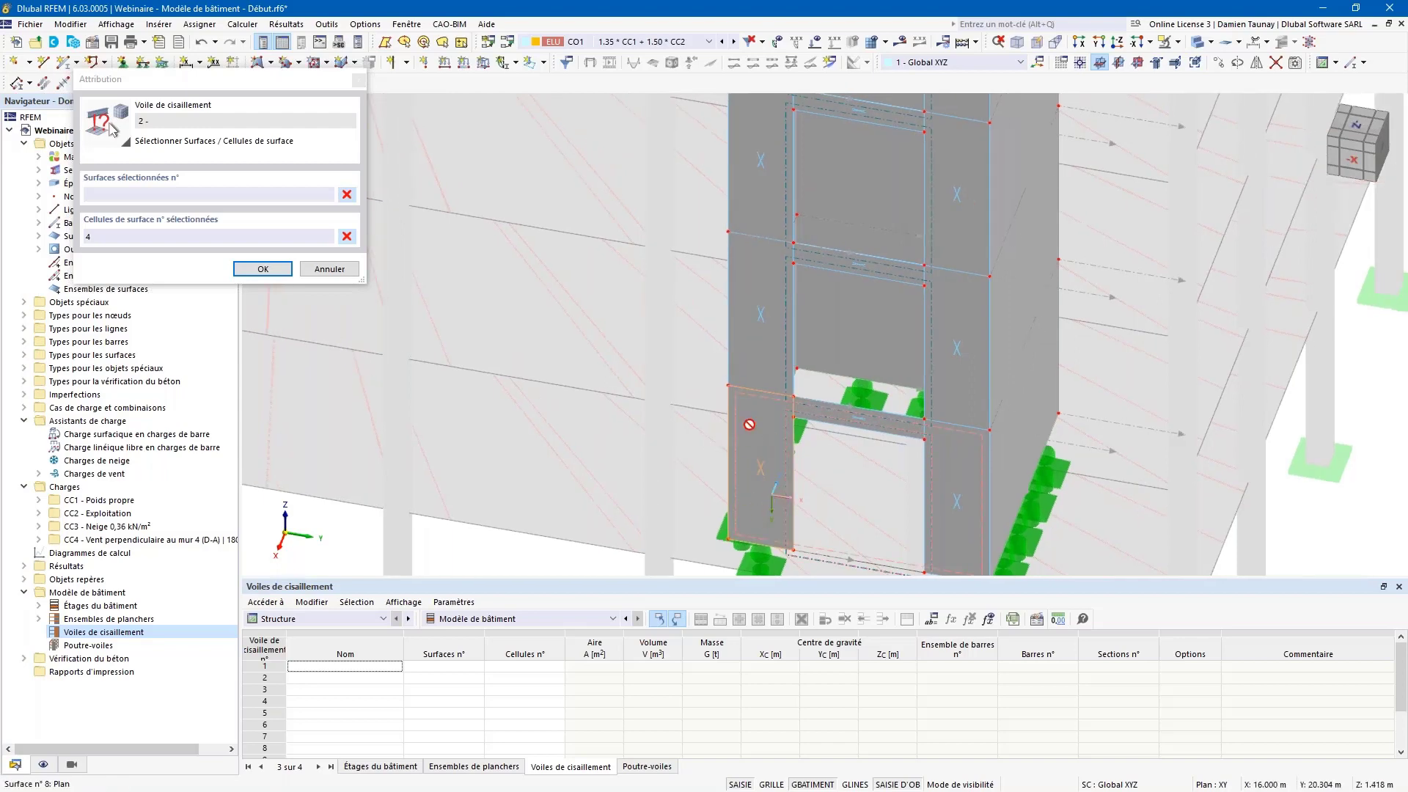
pyautogui.click(759, 317)
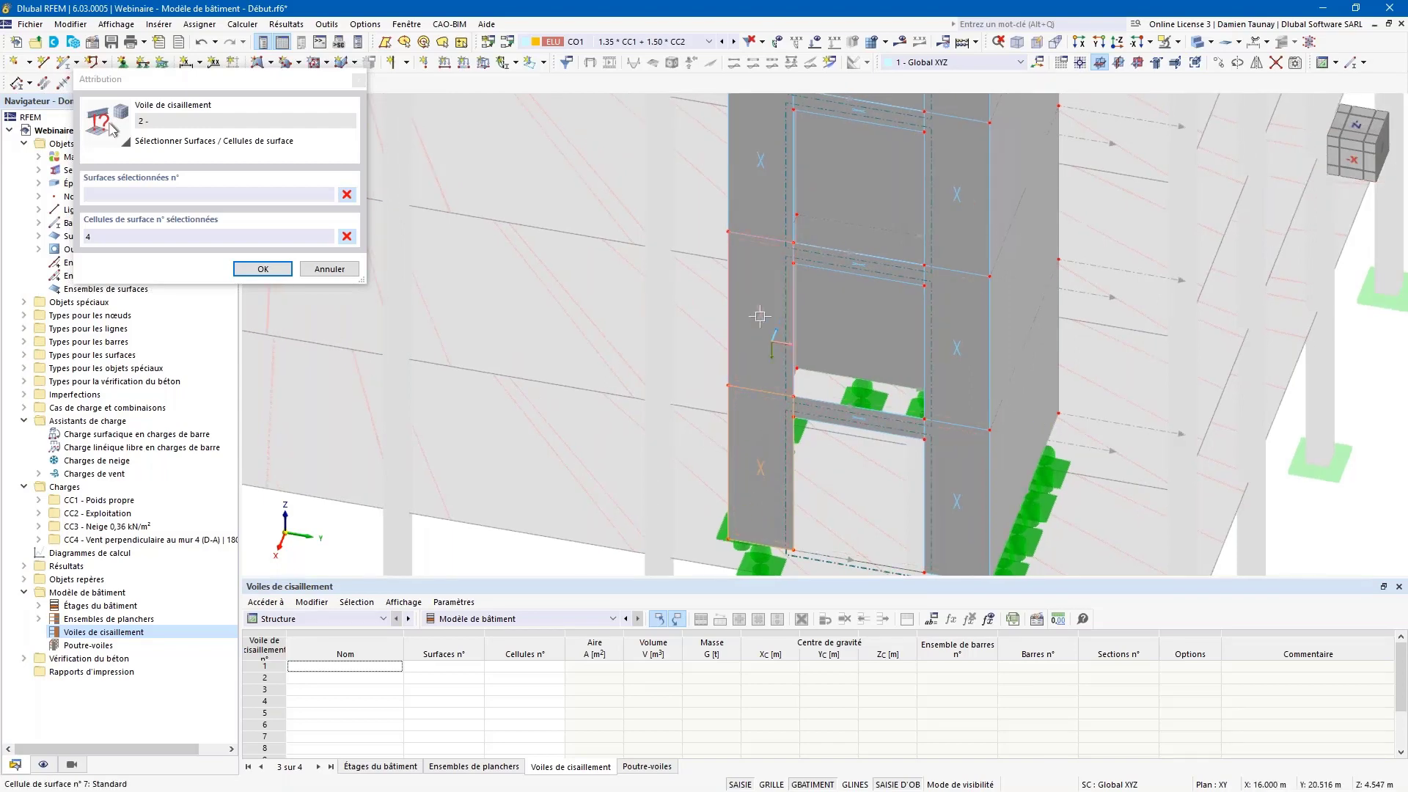
pyautogui.scroll(-4, 820, 453)
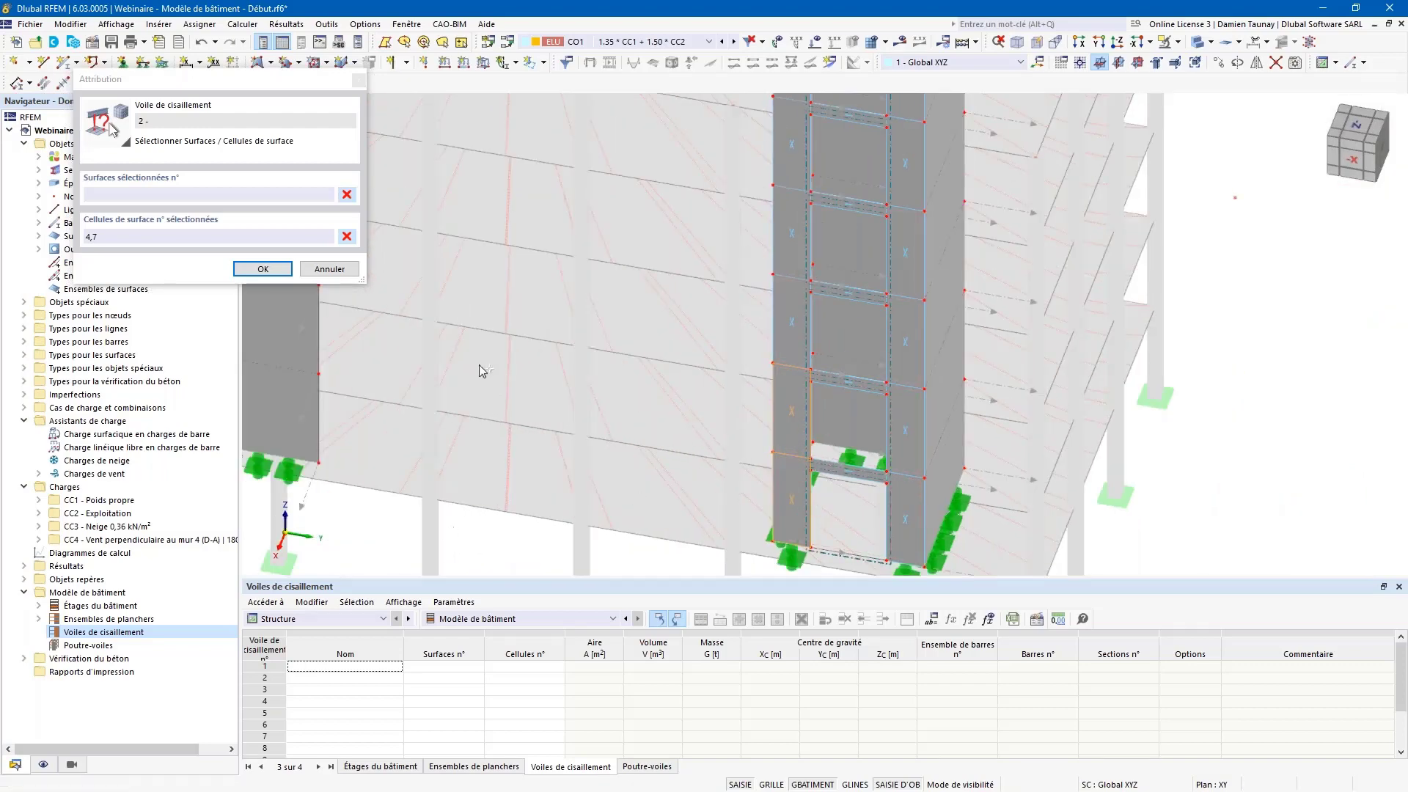
pyautogui.click(315, 269)
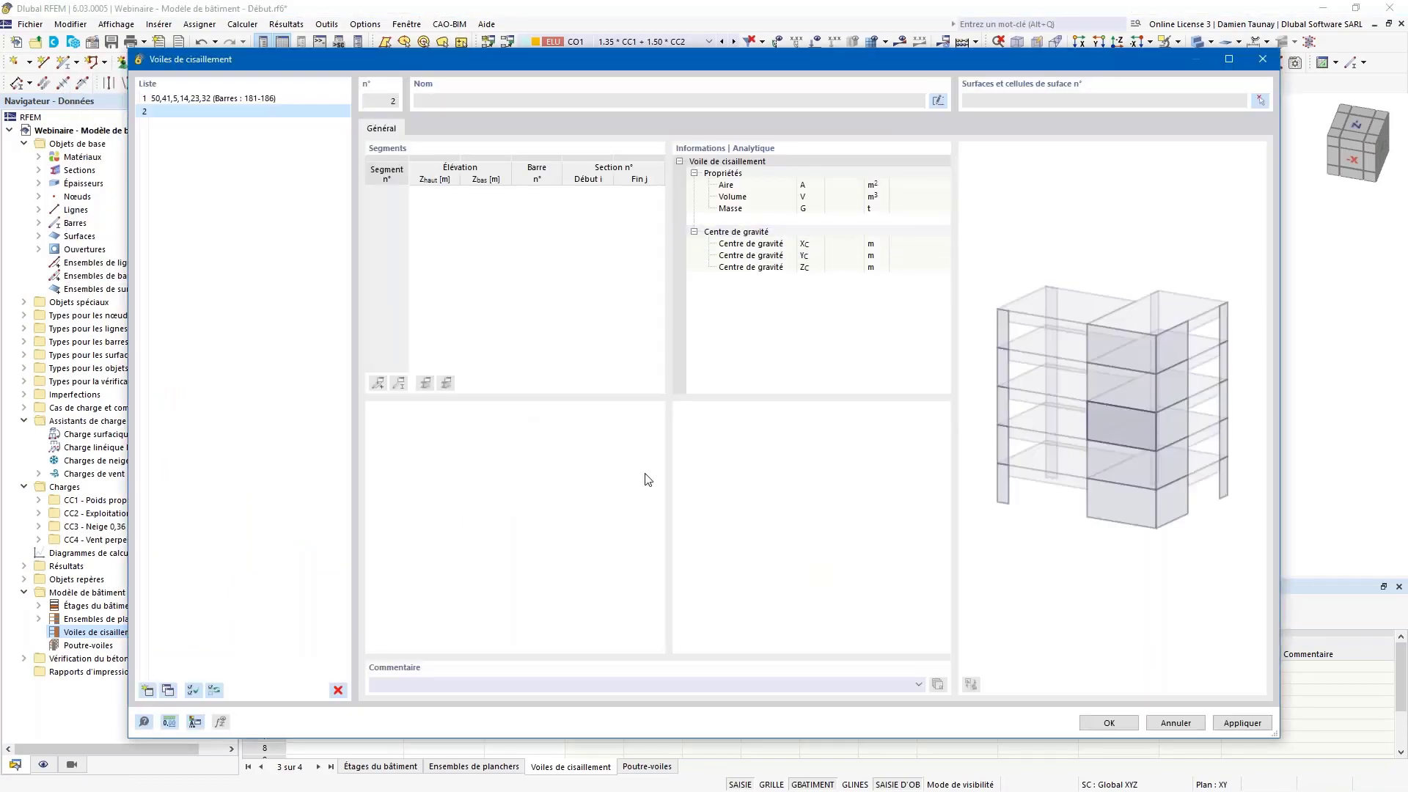
# - Assign the ground-floor core surfaces 1-3 and surface cells 4 and 5 beside the door opening to shear wall 2
pyautogui.click(1258, 101)
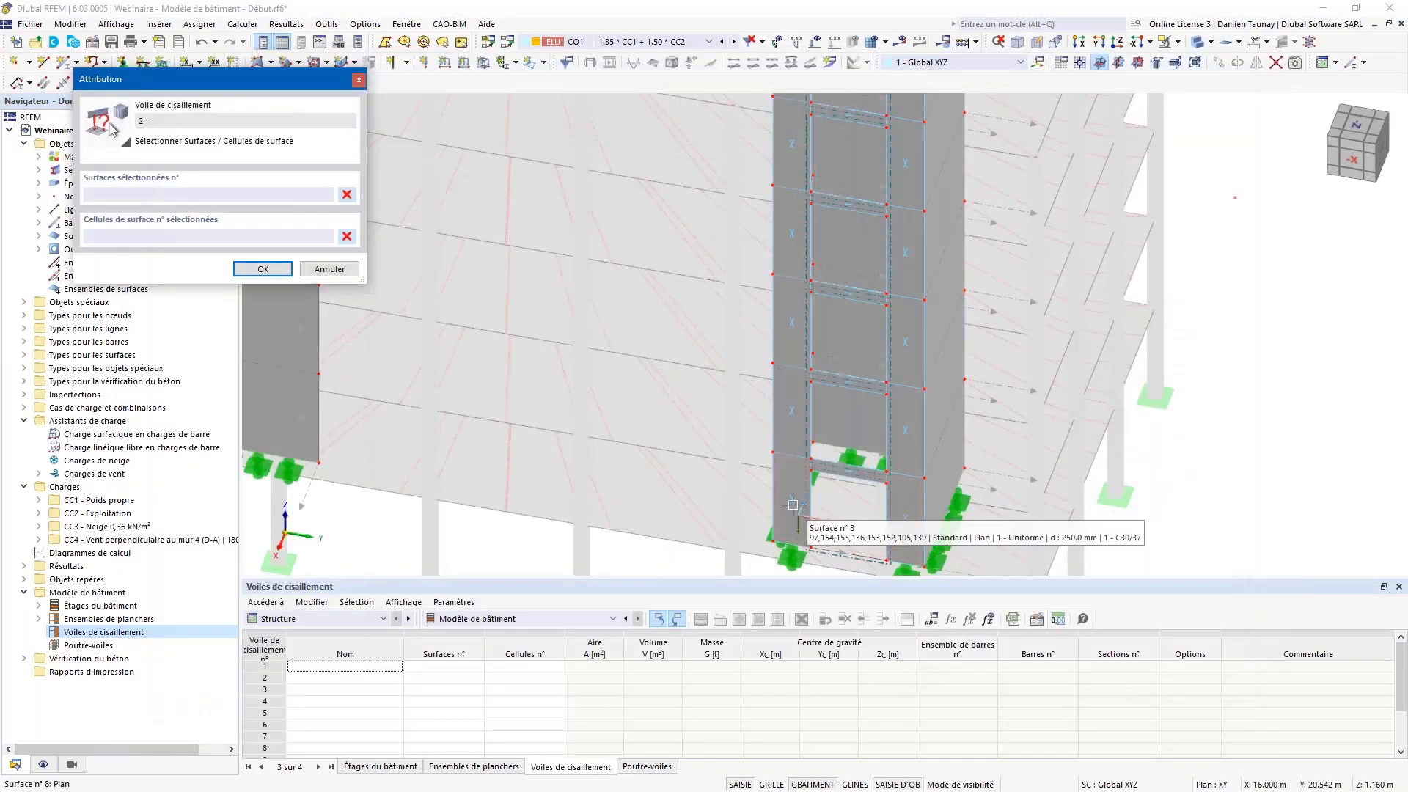
pyautogui.keyDown('ctrl'); pyautogui.moveTo(816, 499); pyautogui.dragTo(799, 490, button='middle'); pyautogui.keyUp('ctrl')
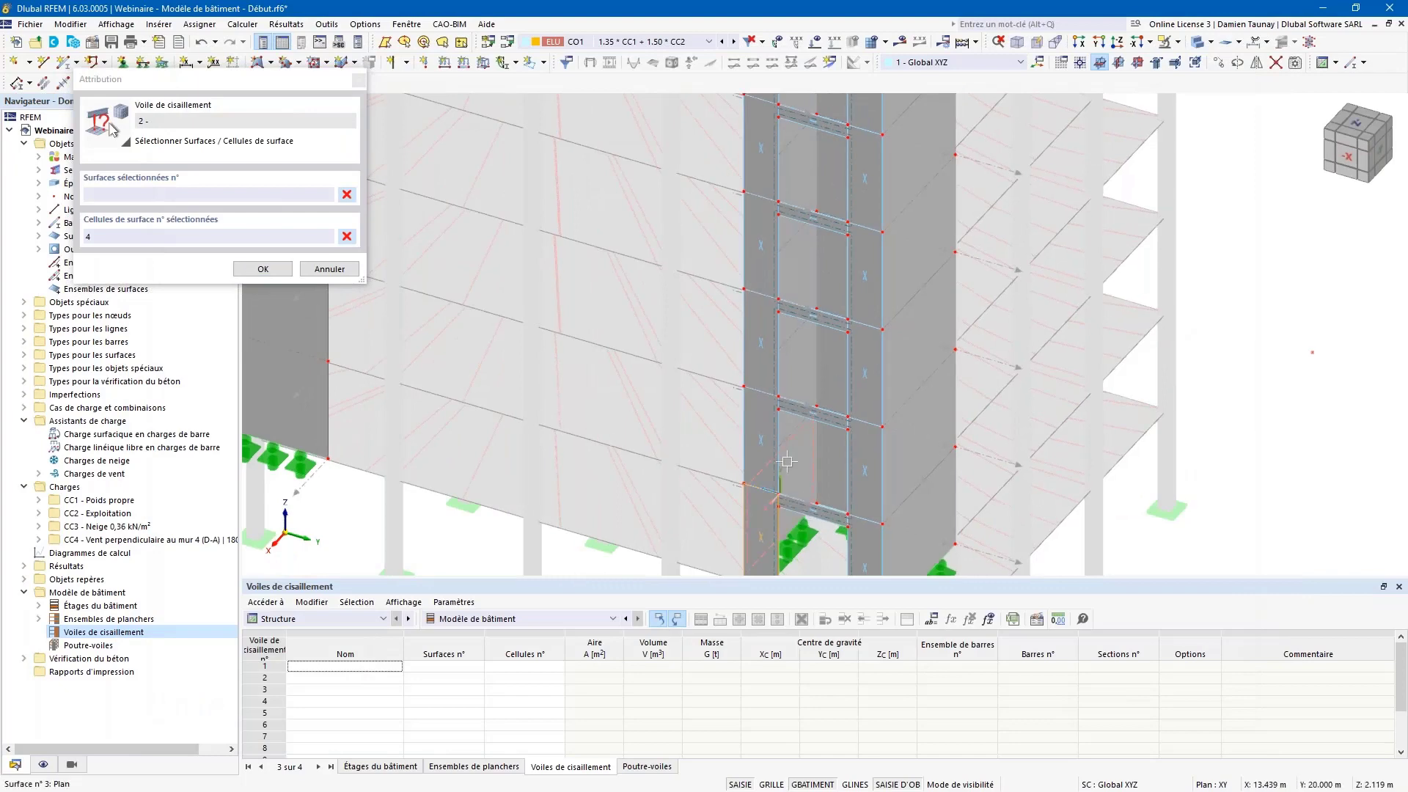
pyautogui.click(789, 463)
pyautogui.click(872, 473)
pyautogui.click(909, 534)
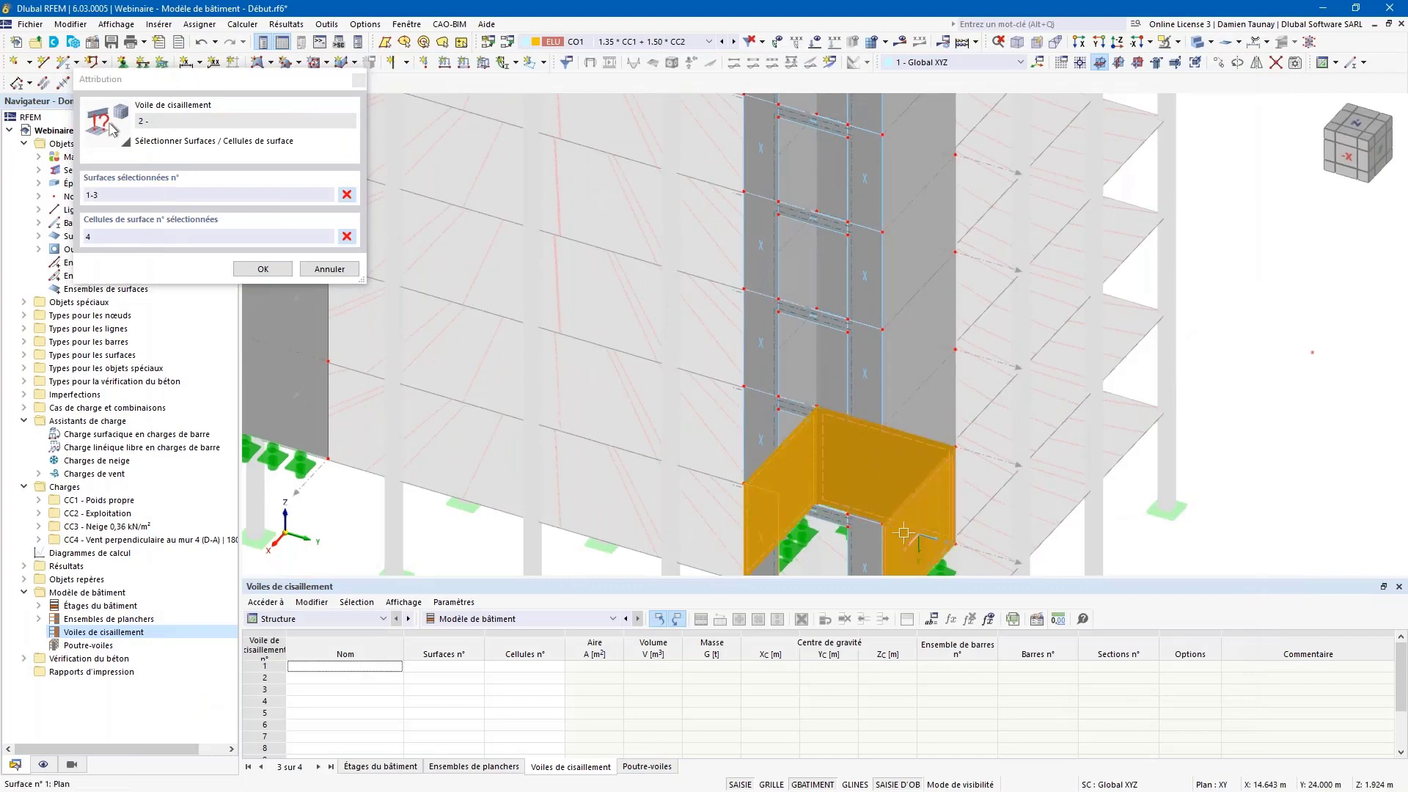
pyautogui.click(863, 569)
pyautogui.scroll(-3, 818, 462)
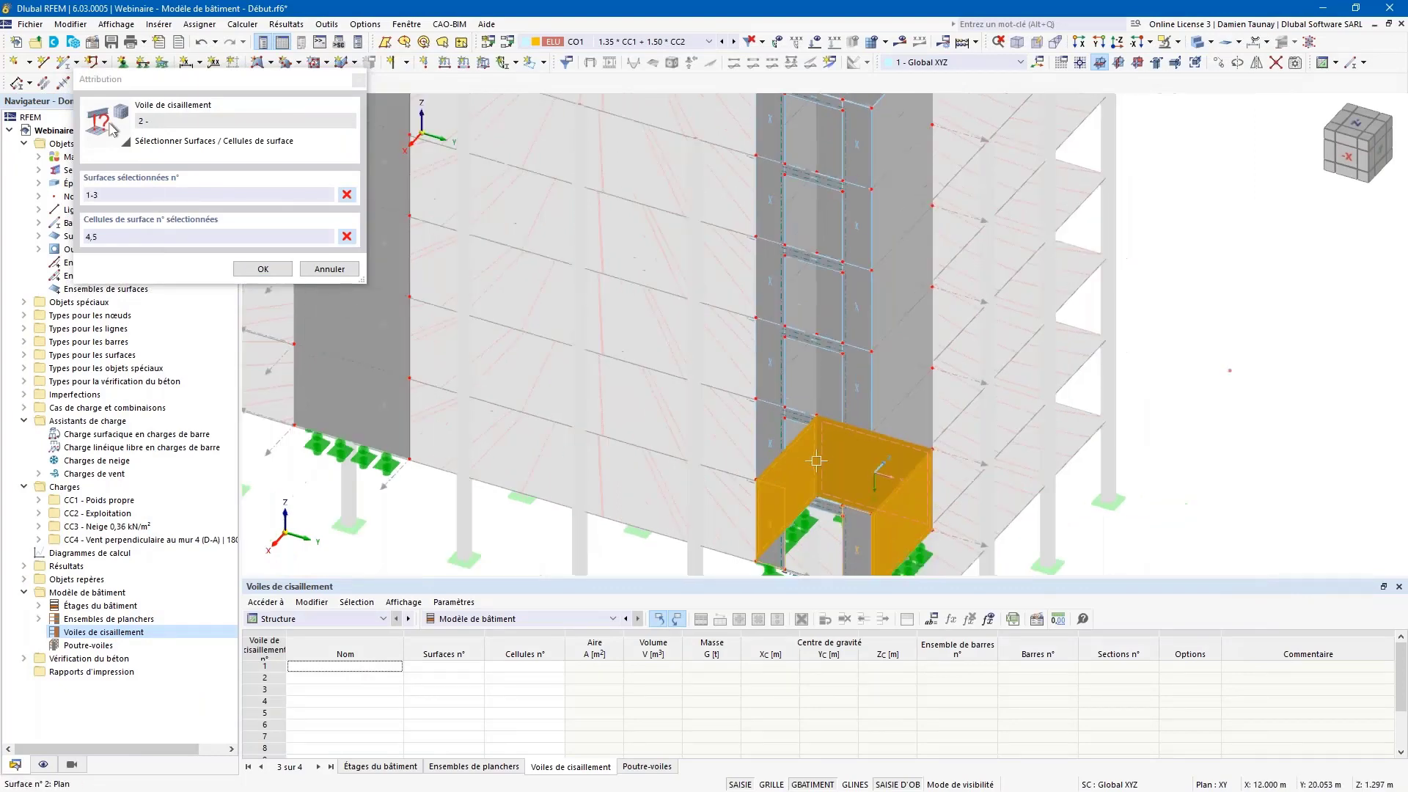
pyautogui.moveTo(816, 489); pyautogui.dragTo(824, 430, button='middle')
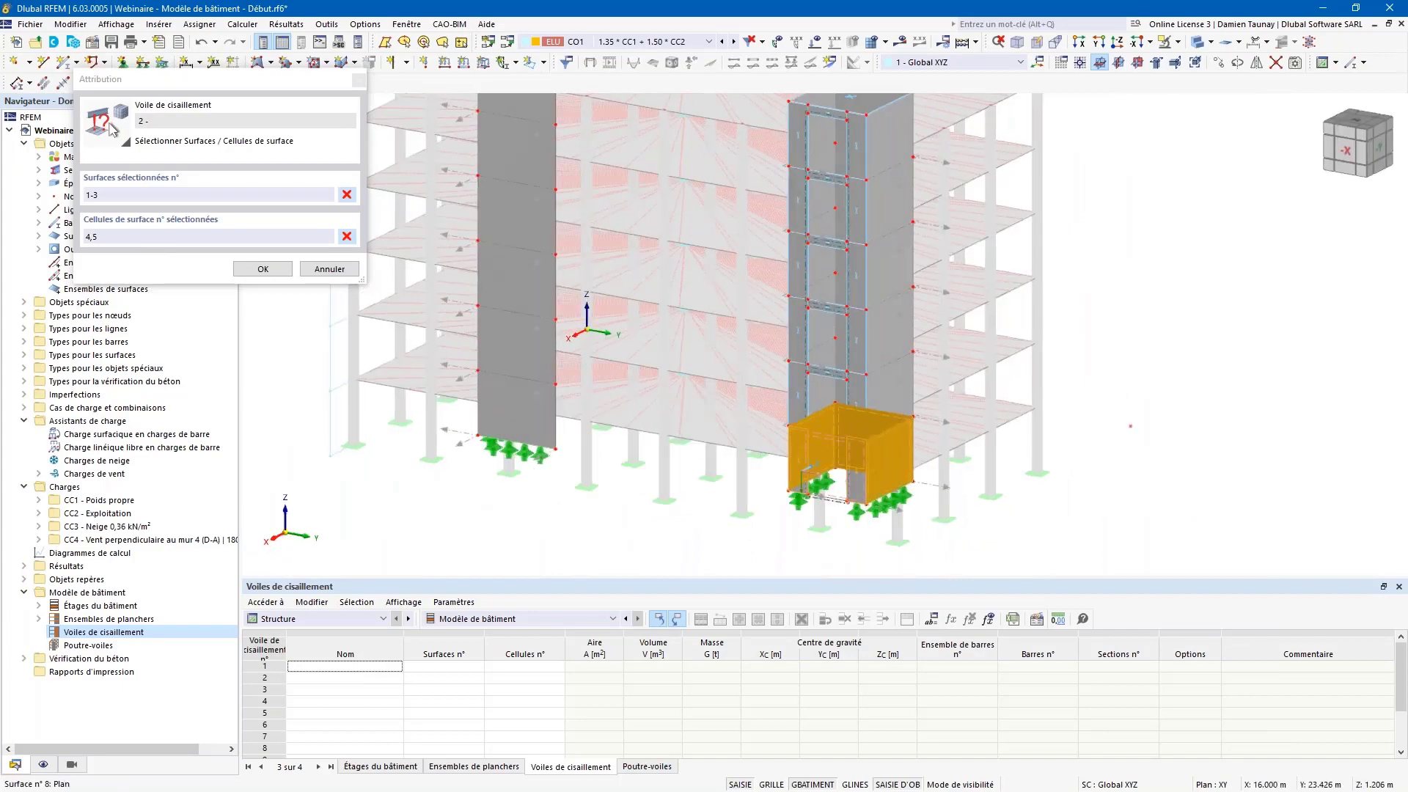
pyautogui.click(276, 268)
pyautogui.click(277, 269)
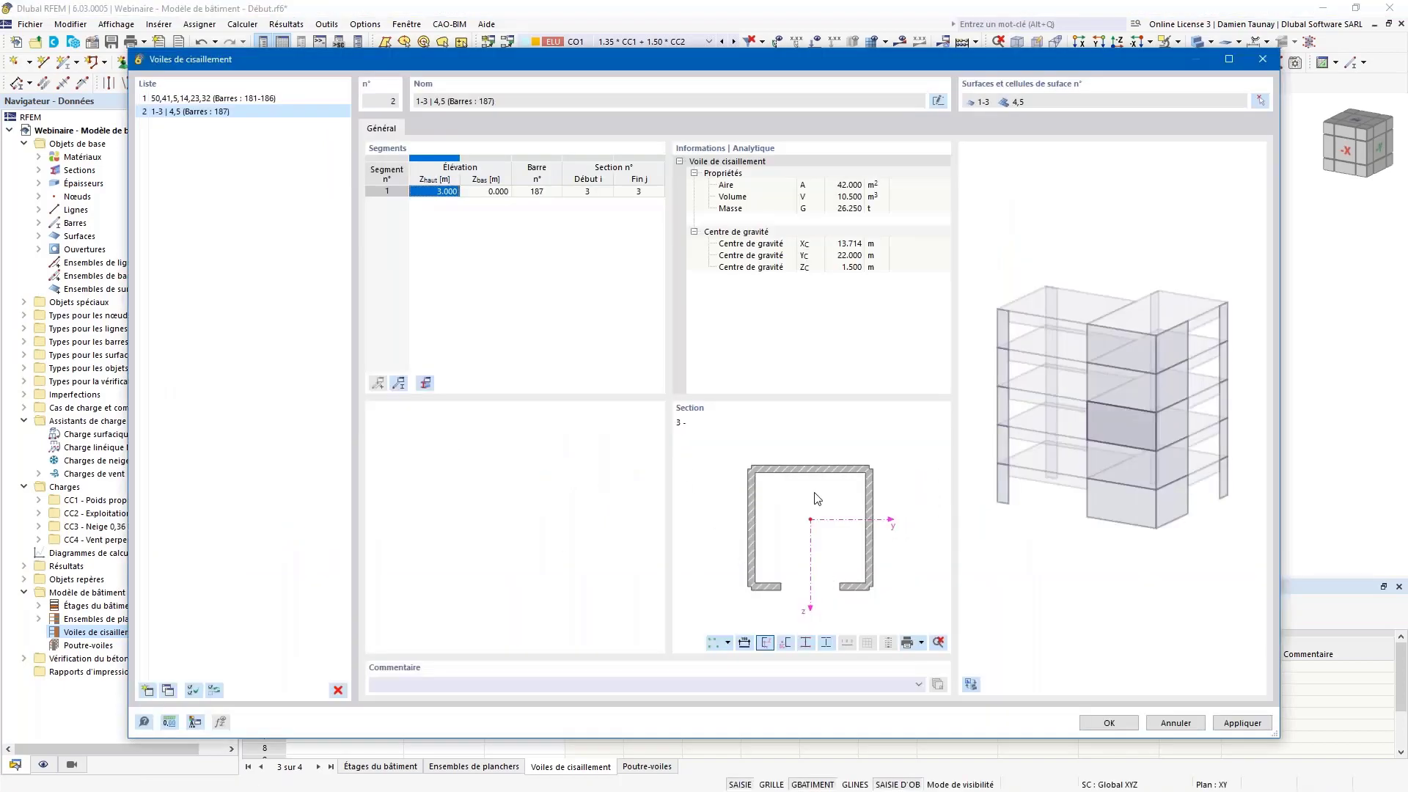
# - Compare the segments and sections of shear walls 1 and 2, and accept both shear wall definitions
pyautogui.click(192, 98)
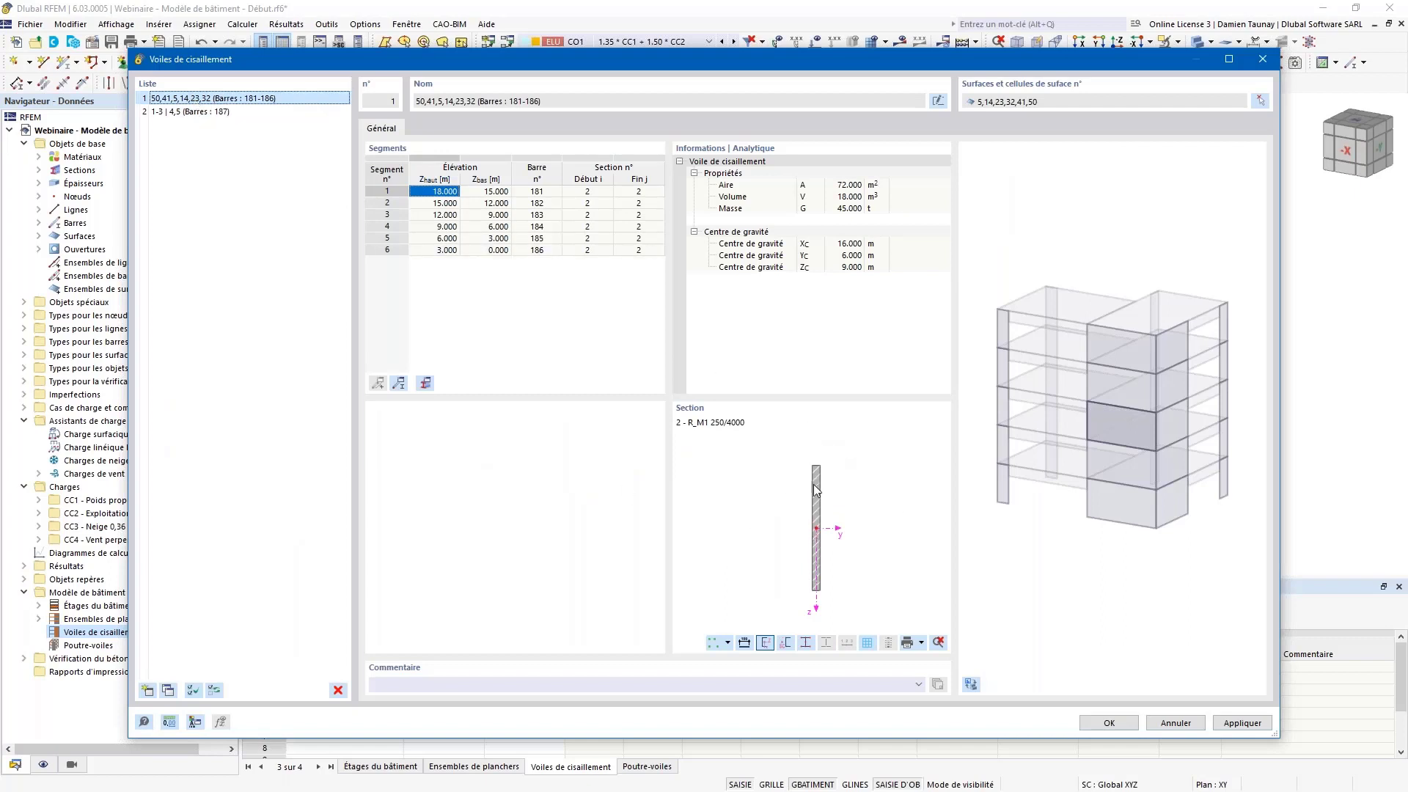
pyautogui.click(227, 112)
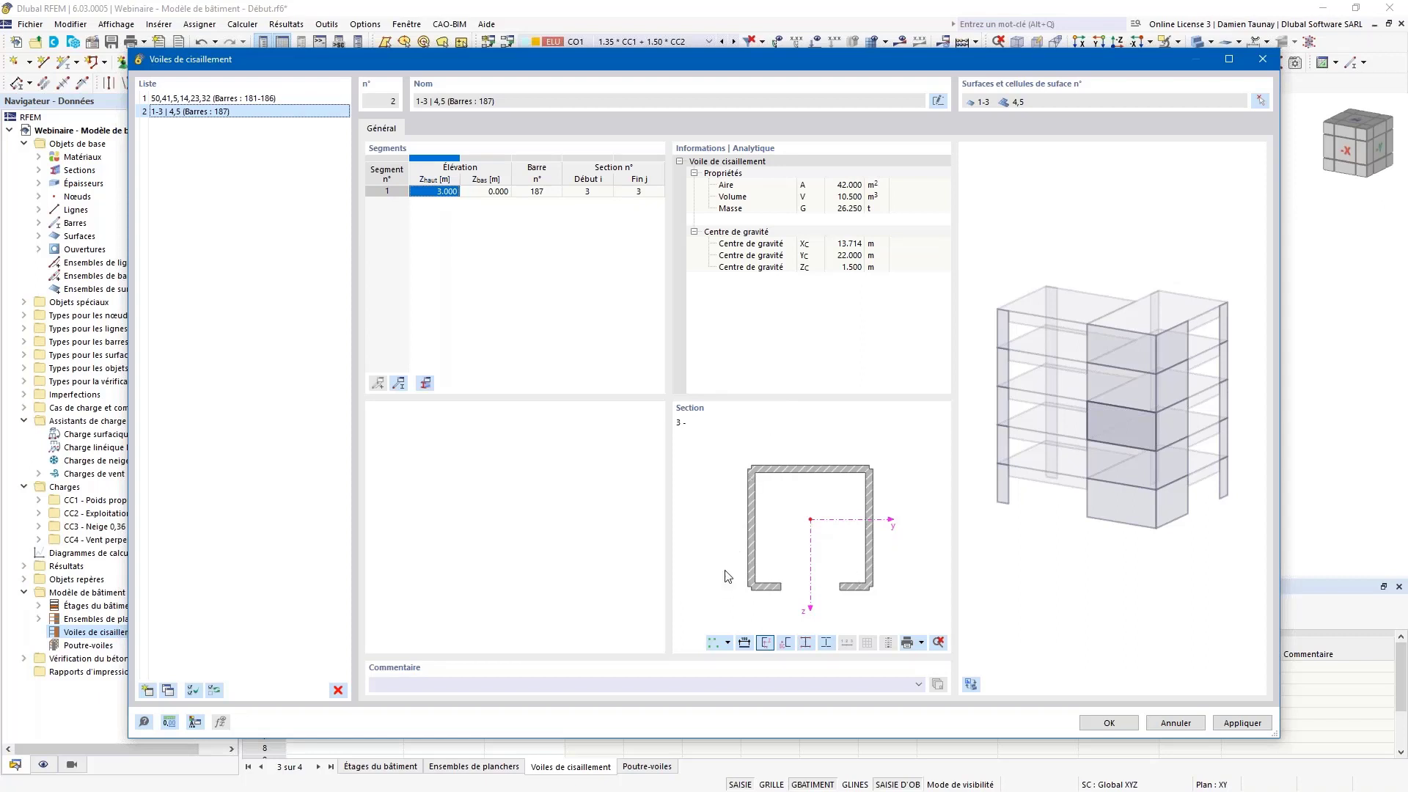
pyautogui.click(311, 99)
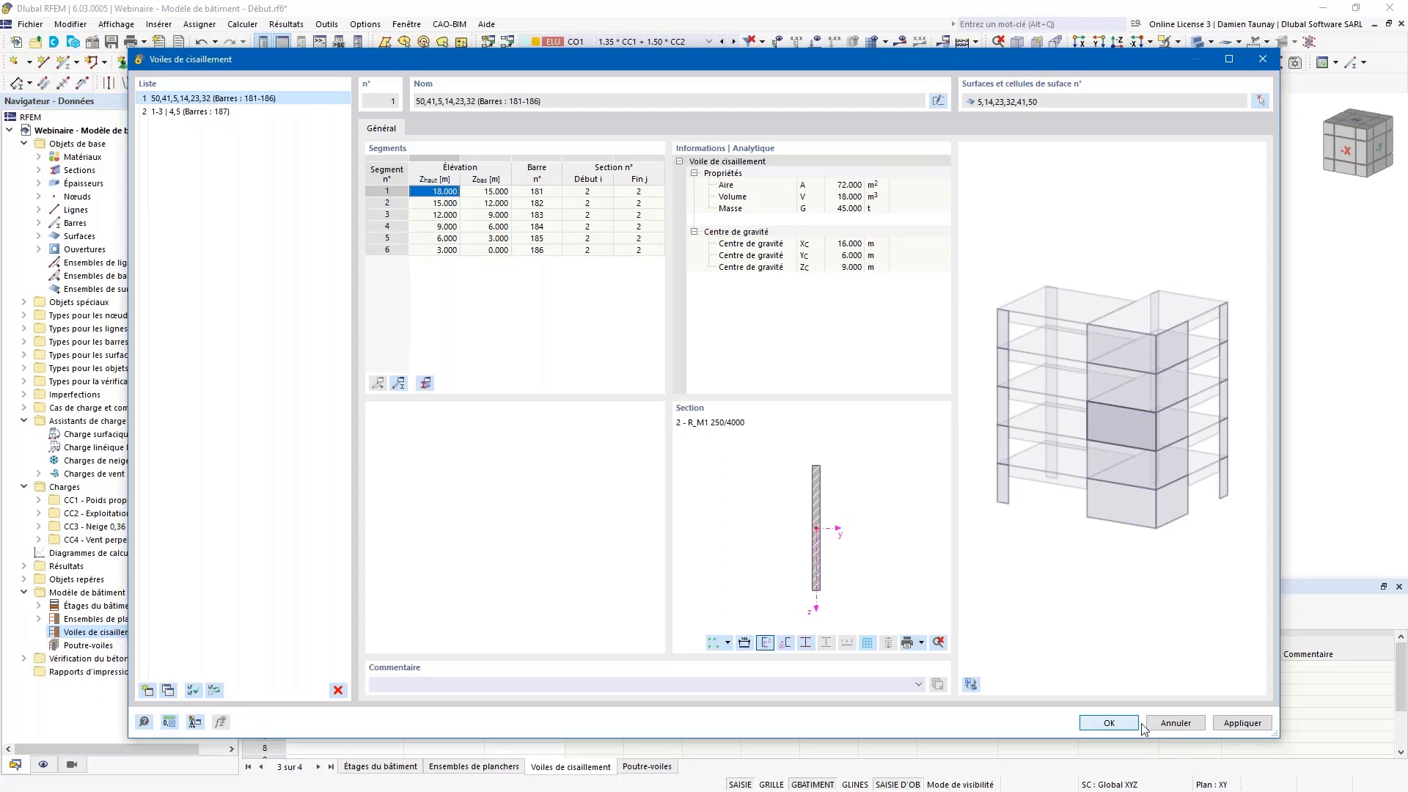
pyautogui.click(1086, 723)
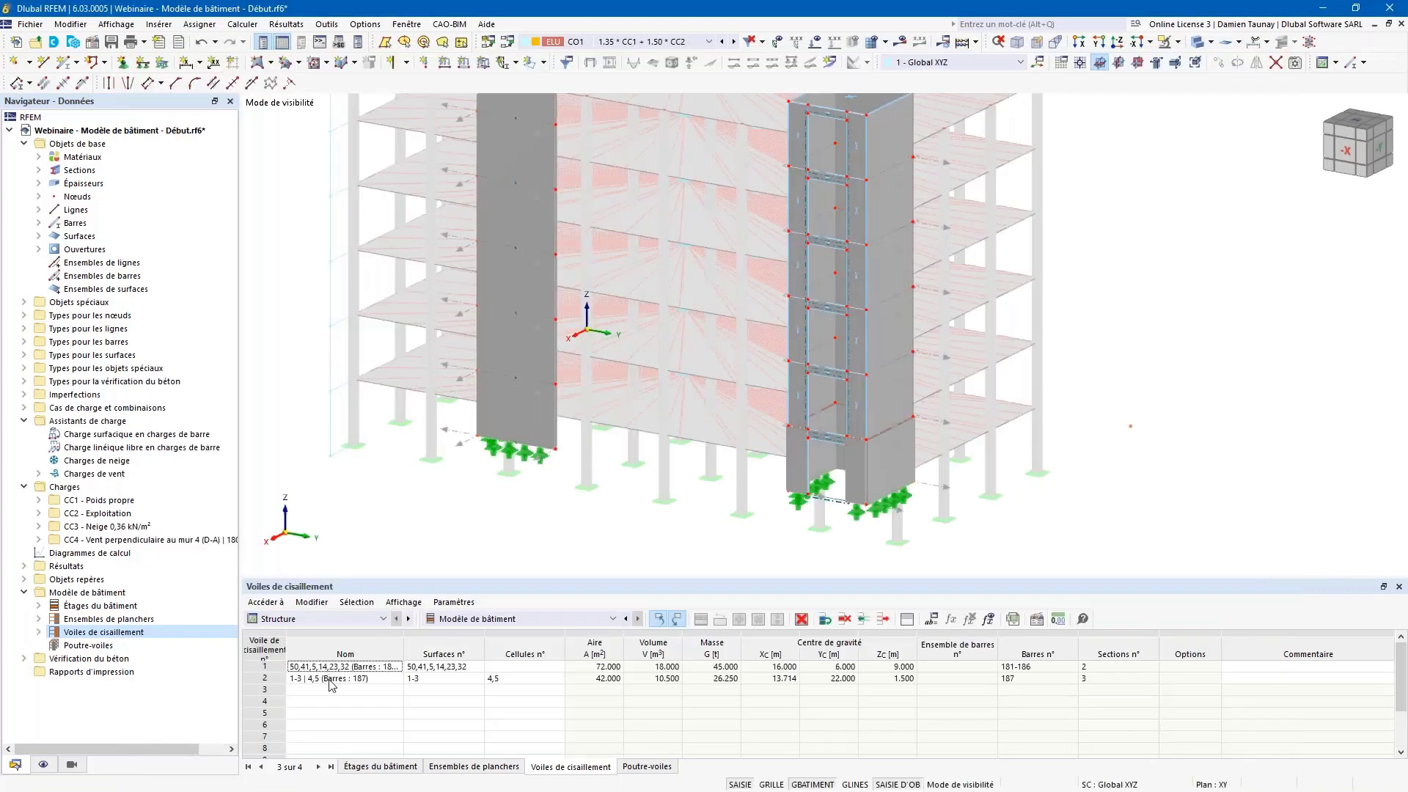
# - Select shear wall 2 in the table, display the model as wireframe, and turn off the hidden objects shown in the background
pyautogui.click(345, 679)
pyautogui.click(374, 681)
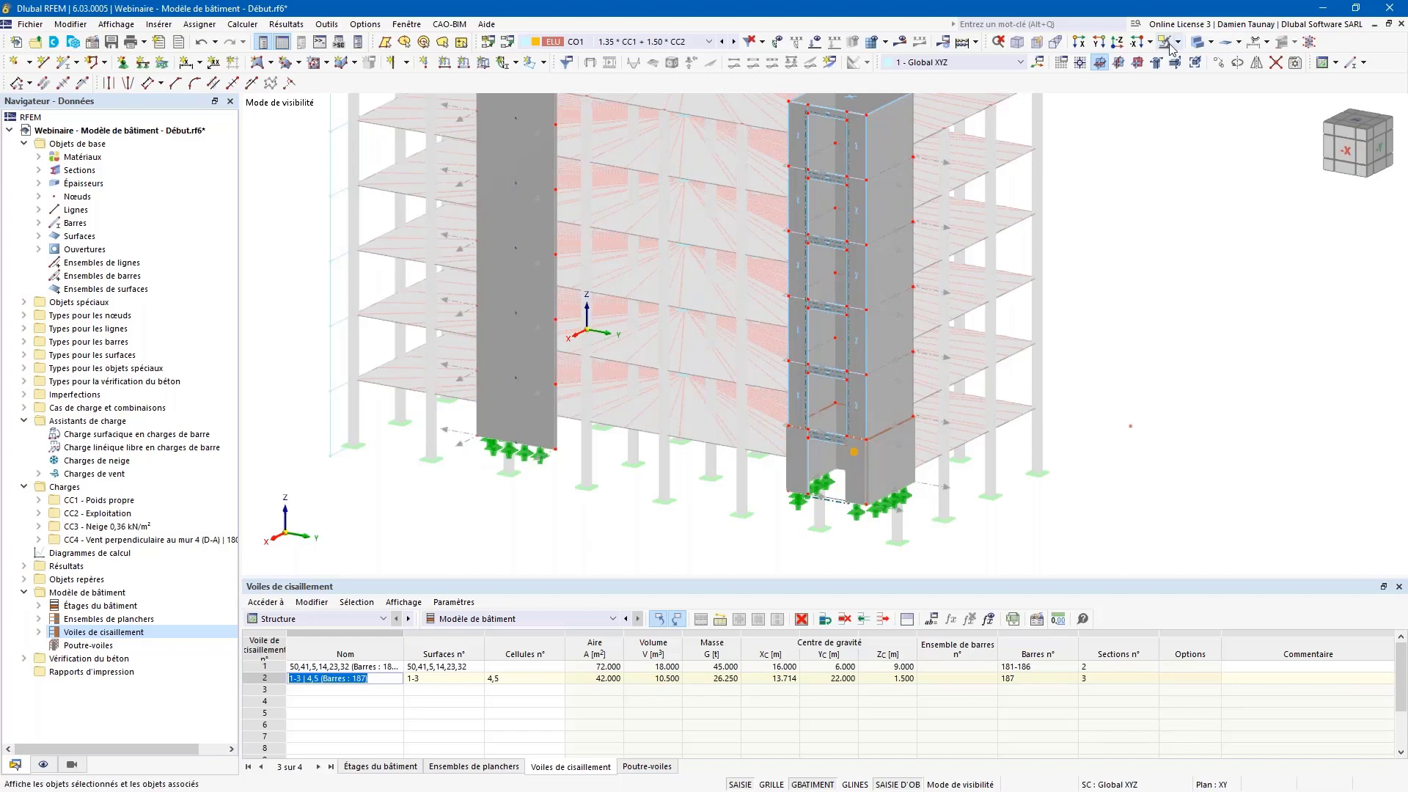
pyautogui.click(1195, 45)
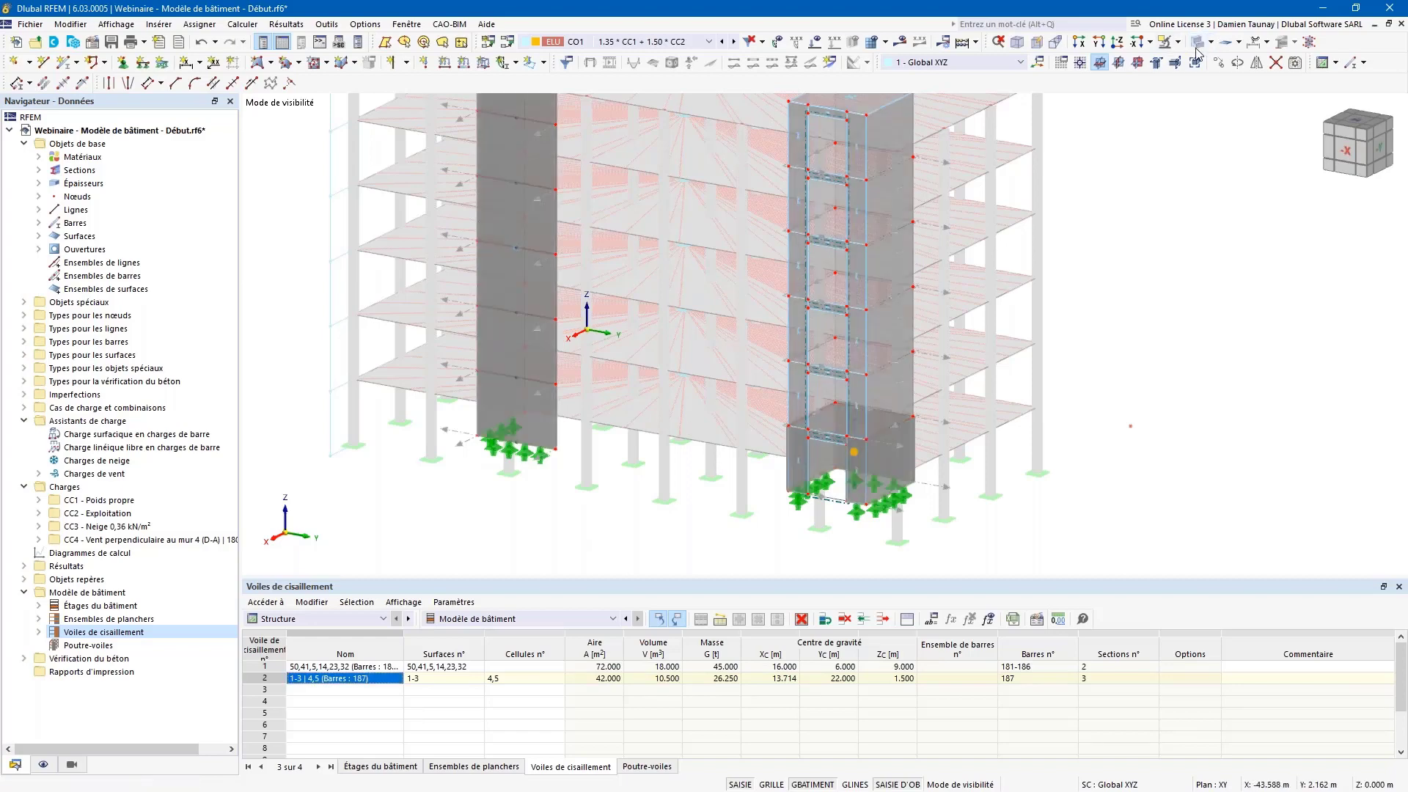
pyautogui.click(1197, 44)
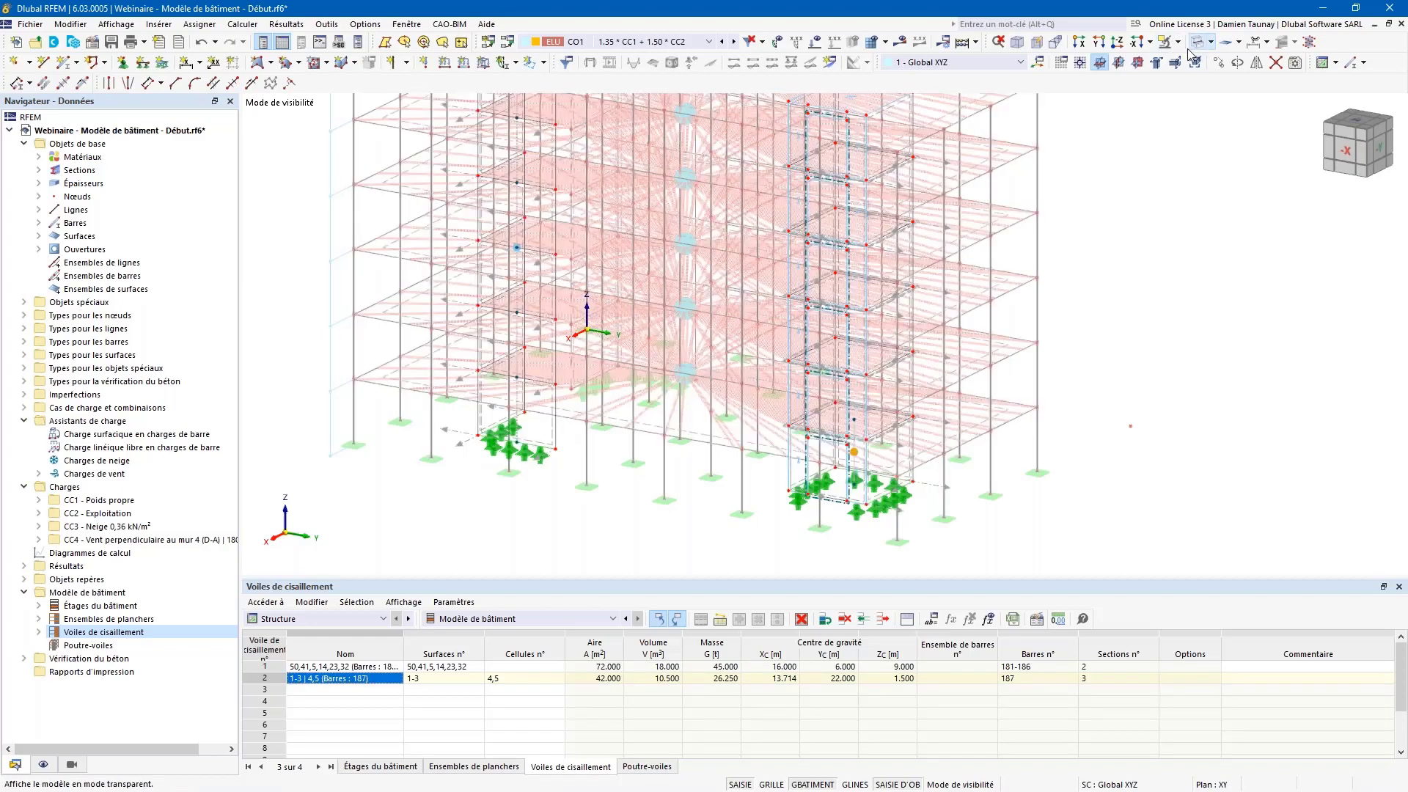
pyautogui.rightClick(622, 501)
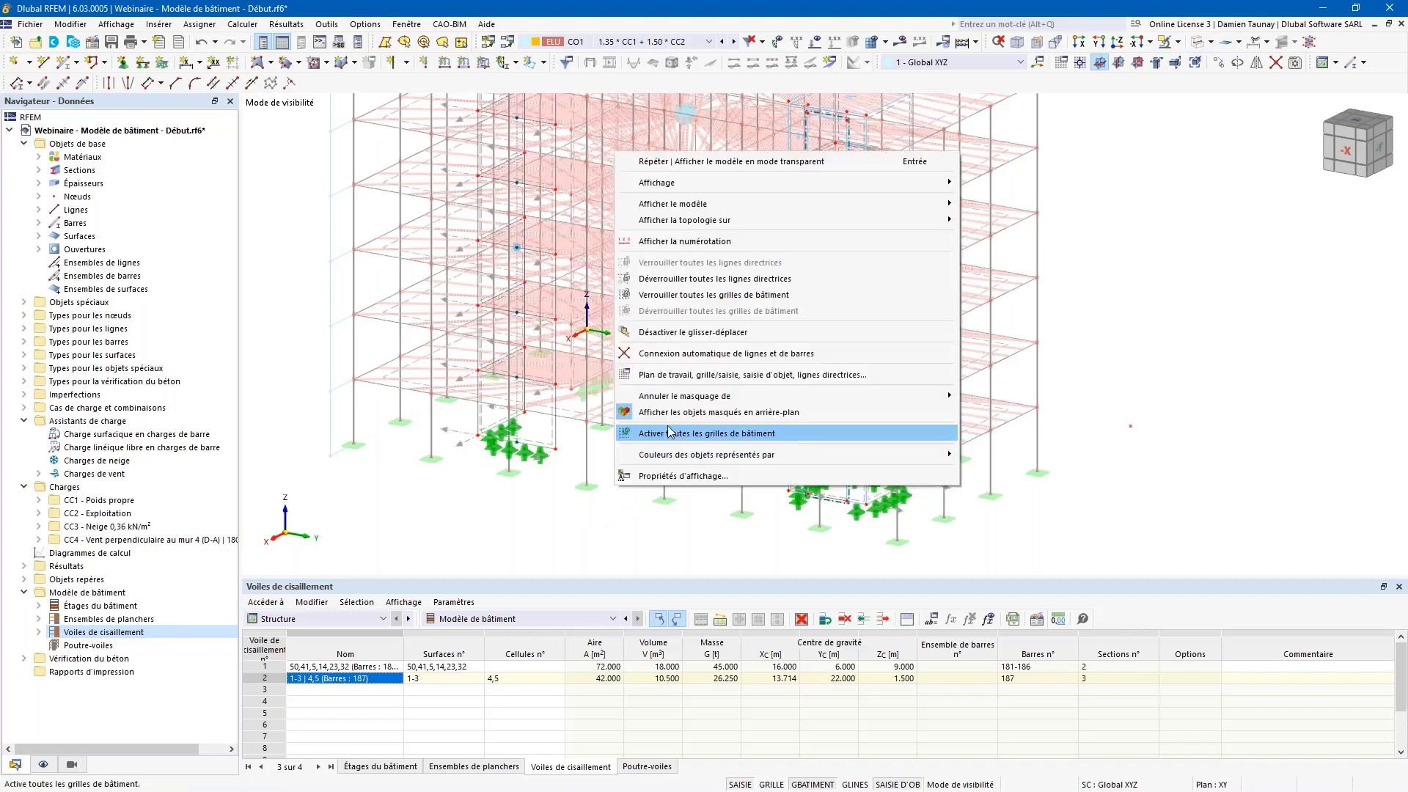
pyautogui.click(660, 408)
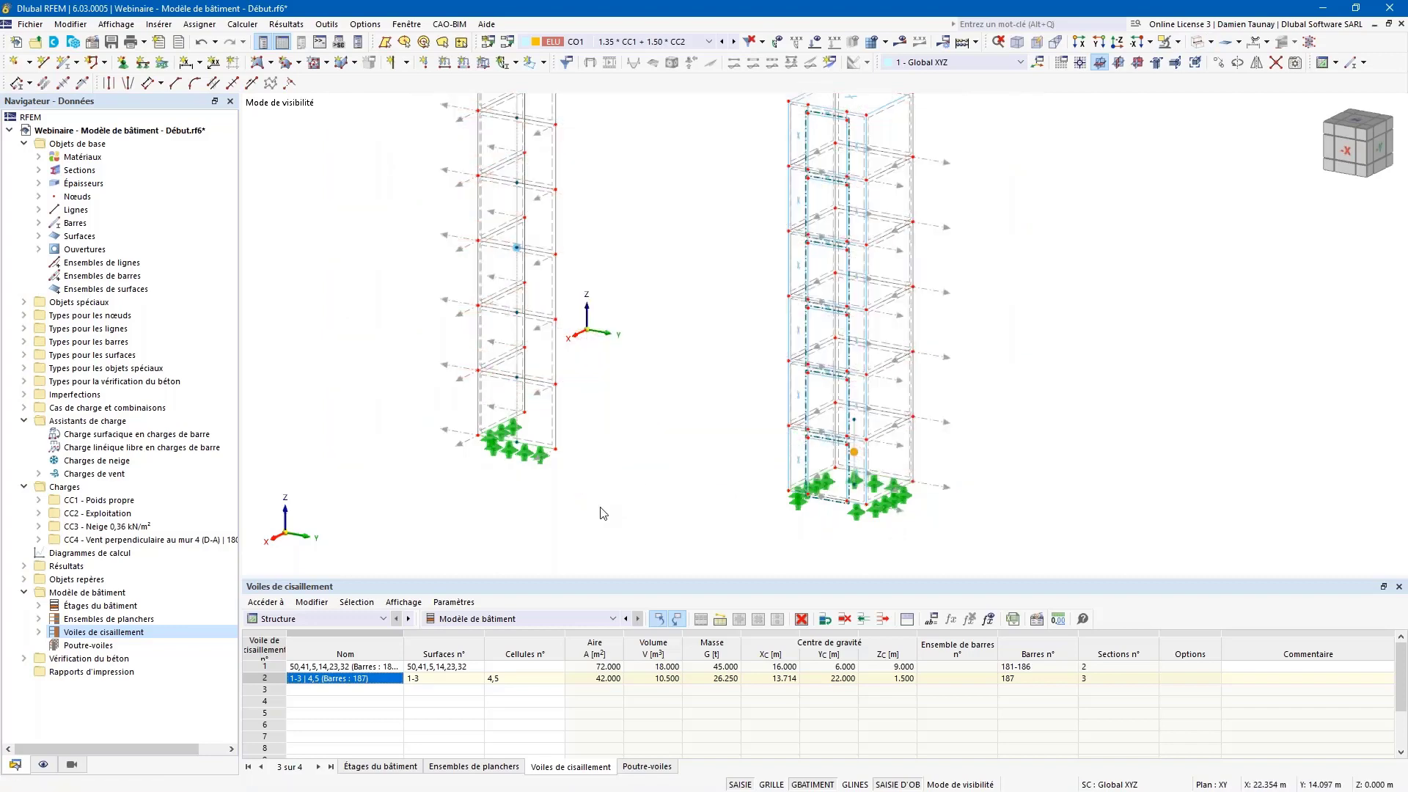
# - Examine the general, result beam and section settings of member 186 in the lowest storey of the single wall
pyautogui.keyDown('ctrl'); pyautogui.moveTo(665, 477); pyautogui.dragTo(763, 471, button='middle'); pyautogui.keyUp('ctrl')
pyautogui.keyDown('ctrl'); pyautogui.moveTo(807, 563); pyautogui.dragTo(532, 339, button='middle'); pyautogui.keyUp('ctrl')
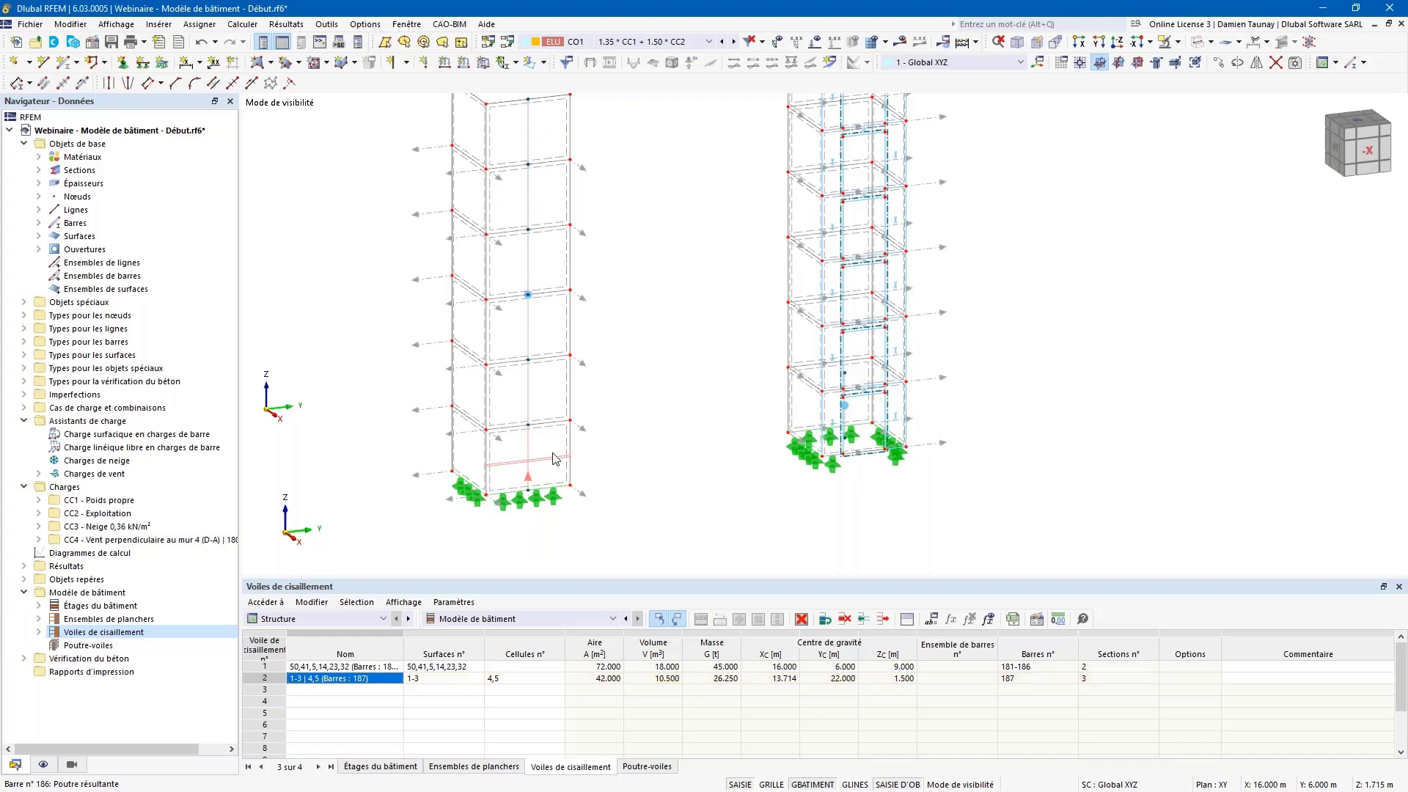
pyautogui.doubleClick(555, 459)
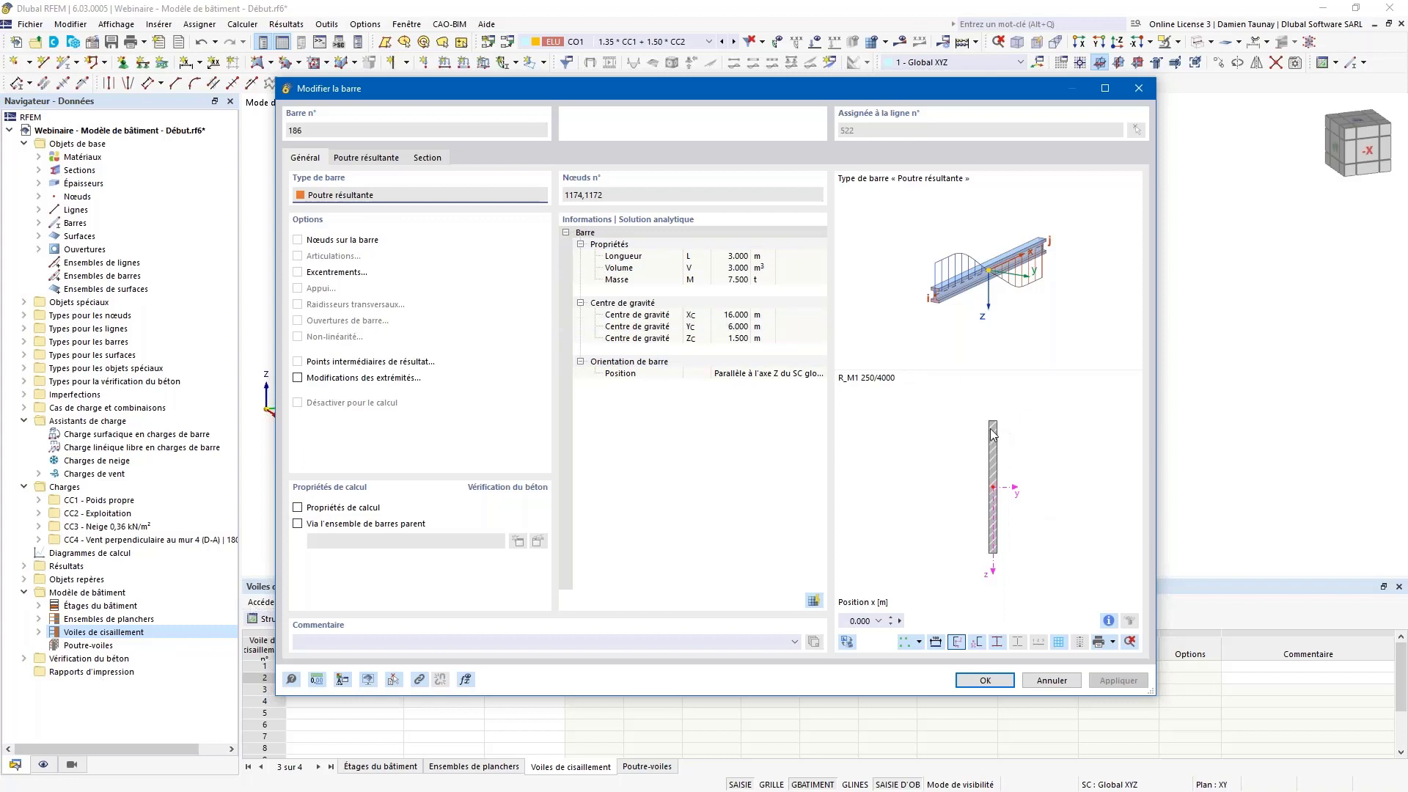
pyautogui.click(366, 159)
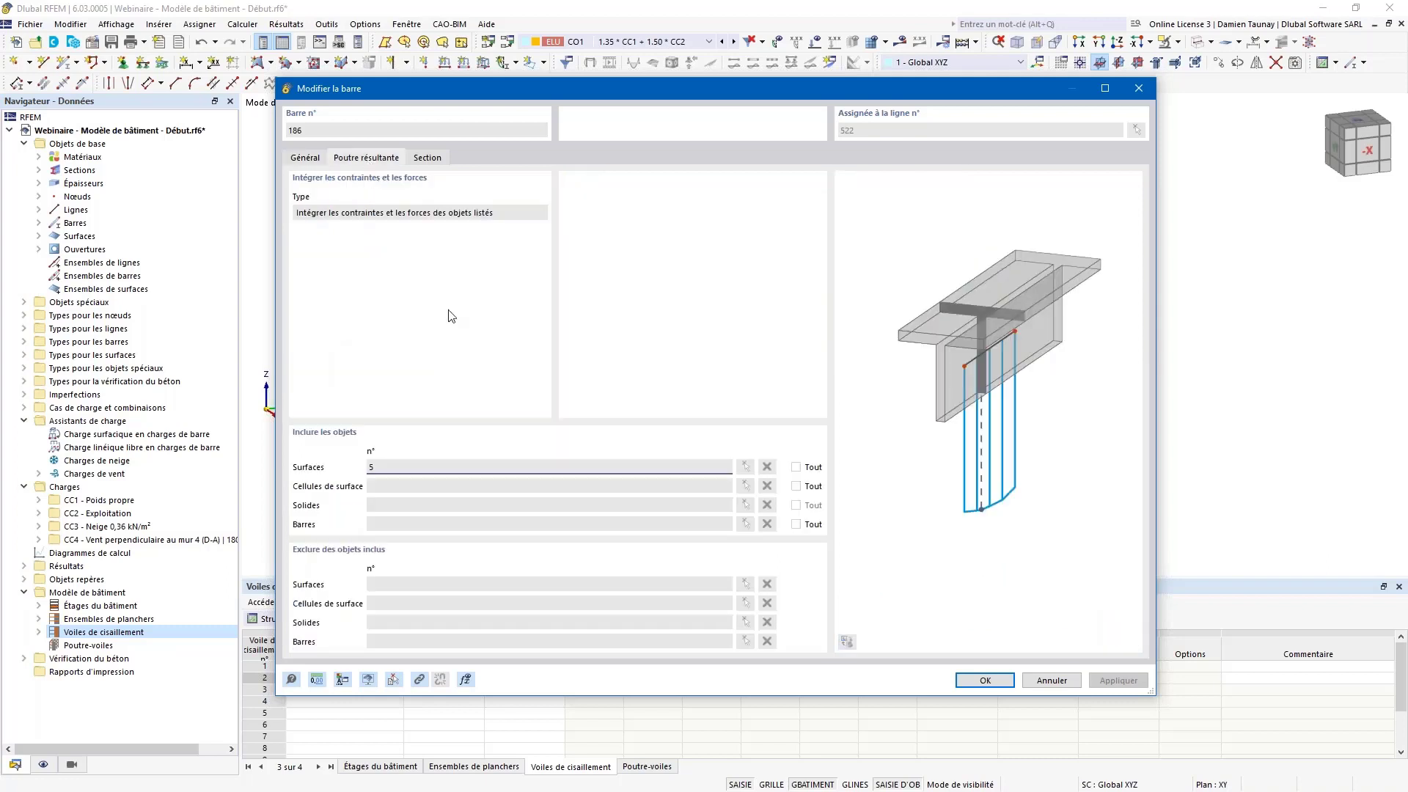
pyautogui.click(429, 160)
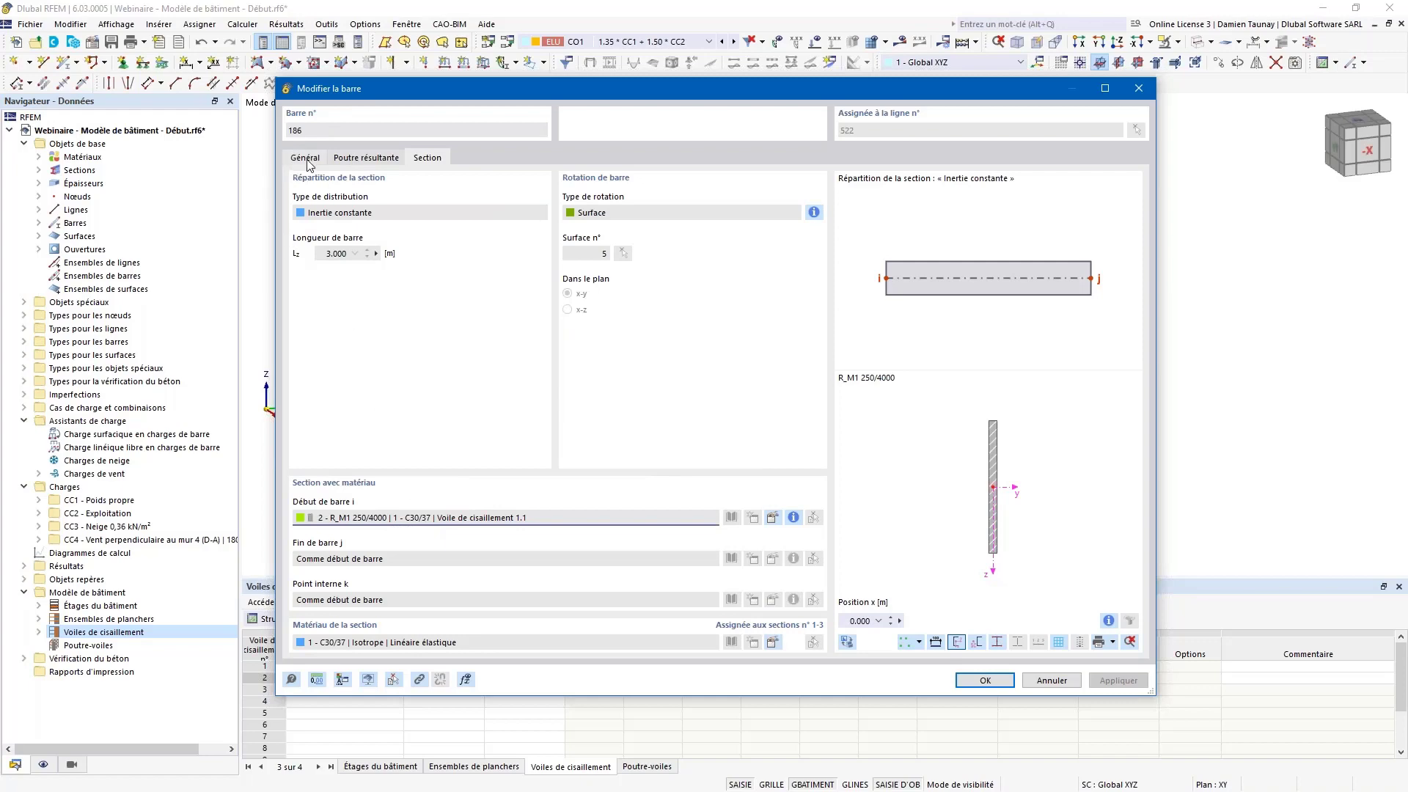
pyautogui.click(305, 158)
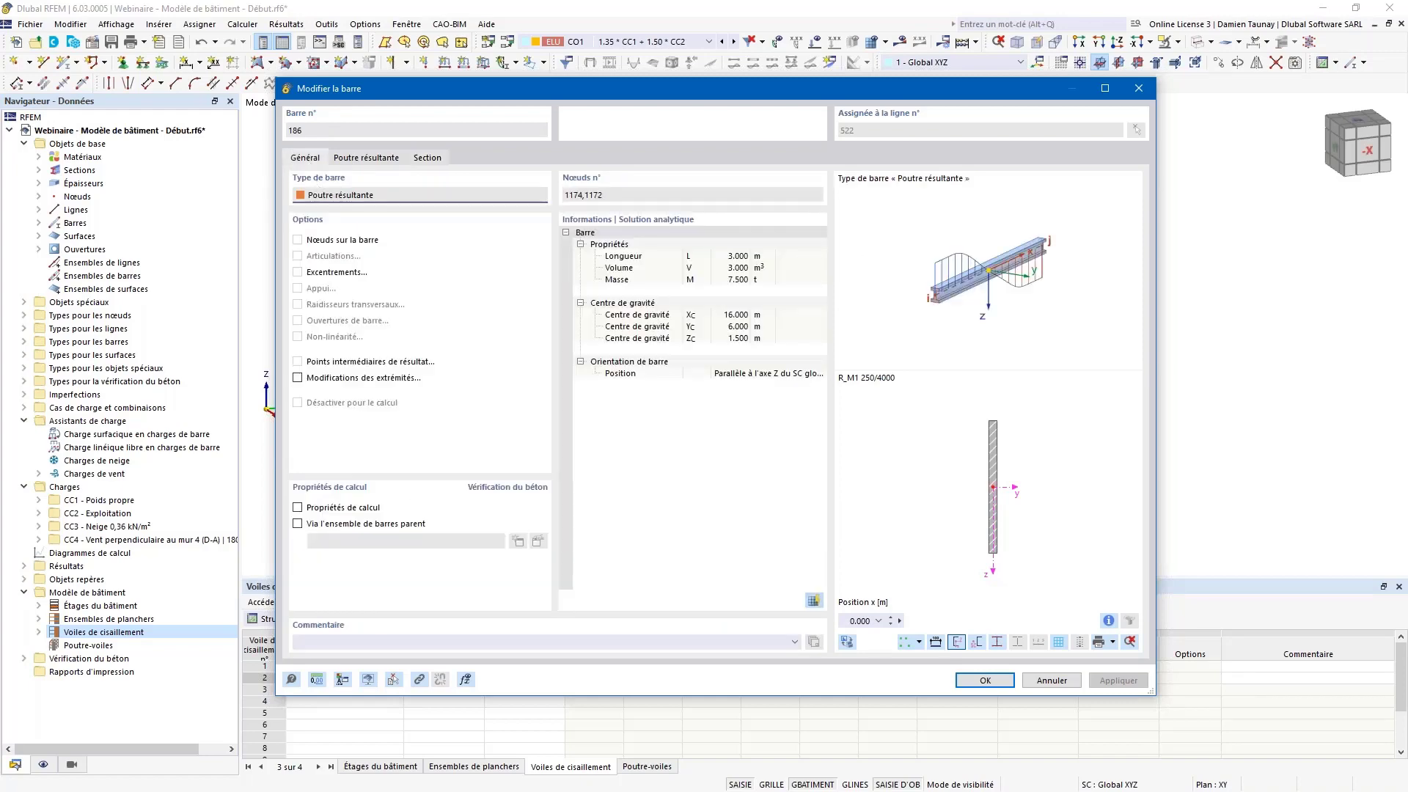
pyautogui.click(983, 680)
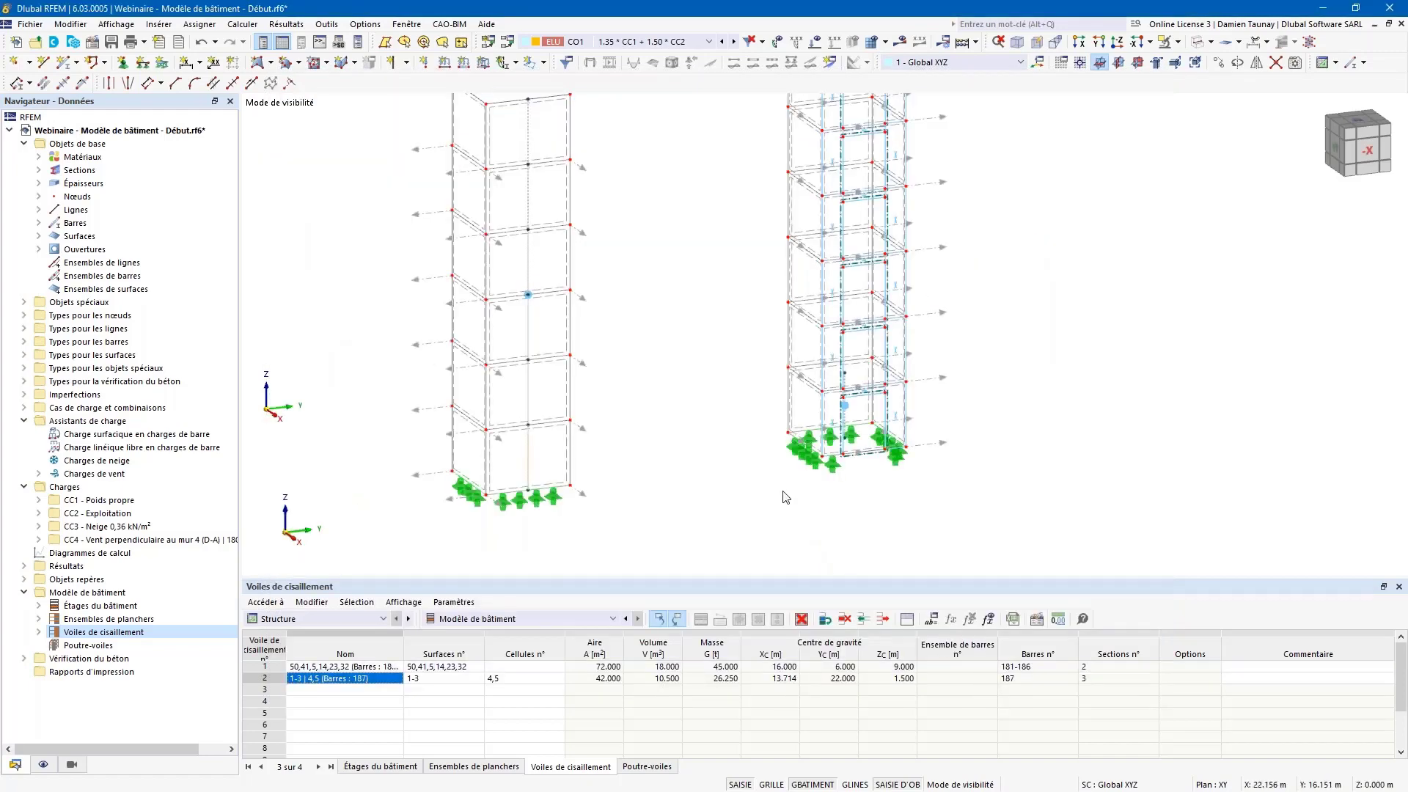
# - Examine the properties and section of result beam 187 at the base of the core
pyautogui.scroll(5, 841, 433)
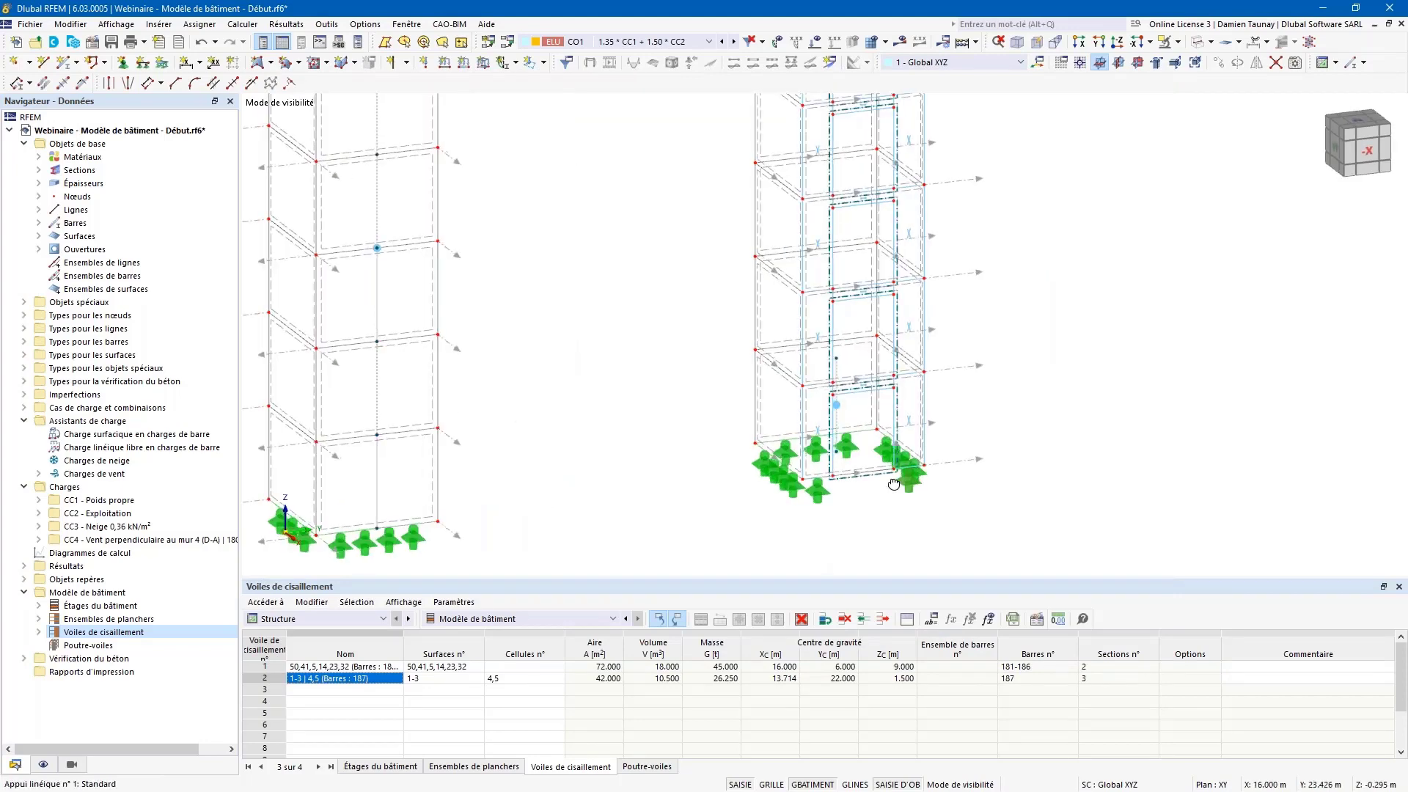
pyautogui.keyDown('ctrl'); pyautogui.moveTo(859, 494); pyautogui.dragTo(867, 455, button='middle'); pyautogui.keyUp('ctrl')
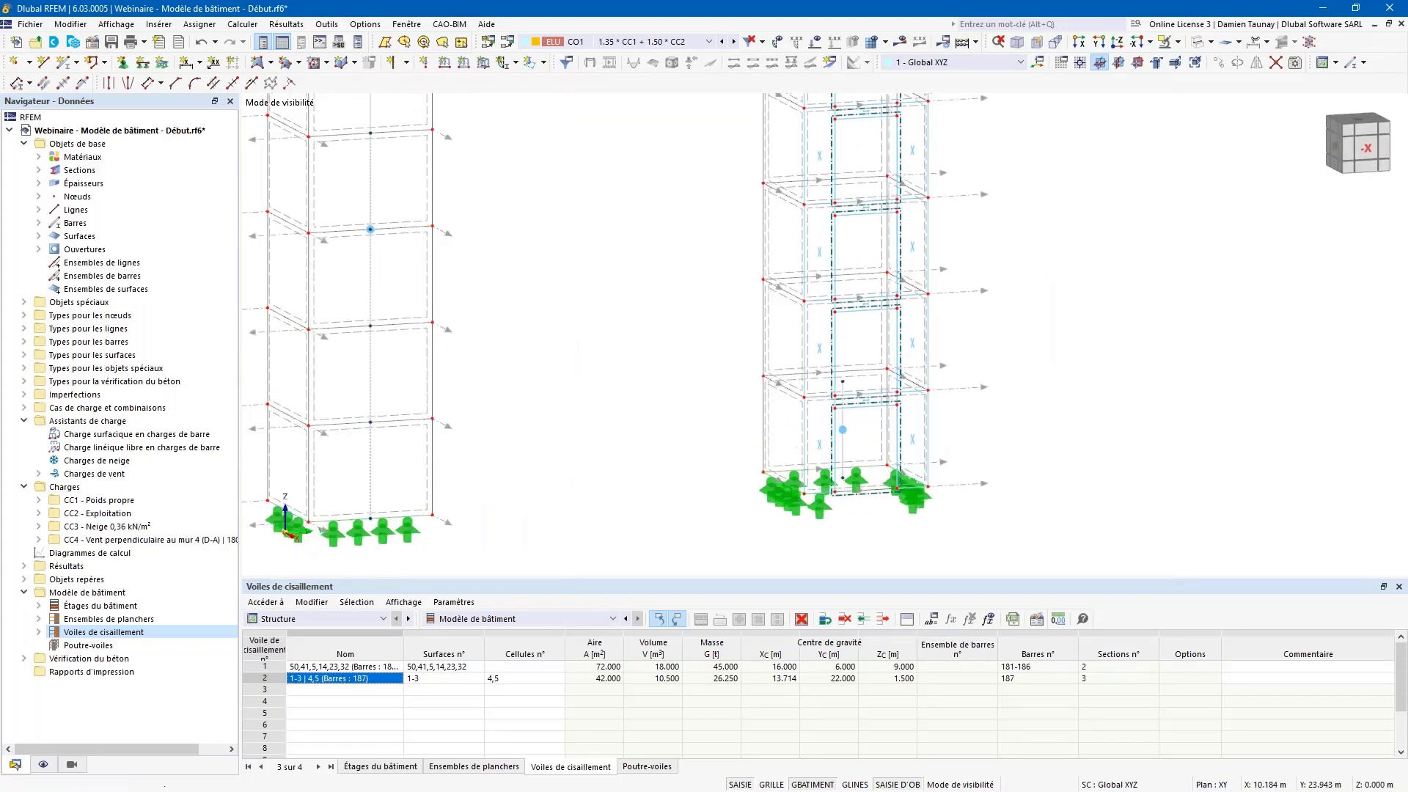
pyautogui.doubleClick(863, 440)
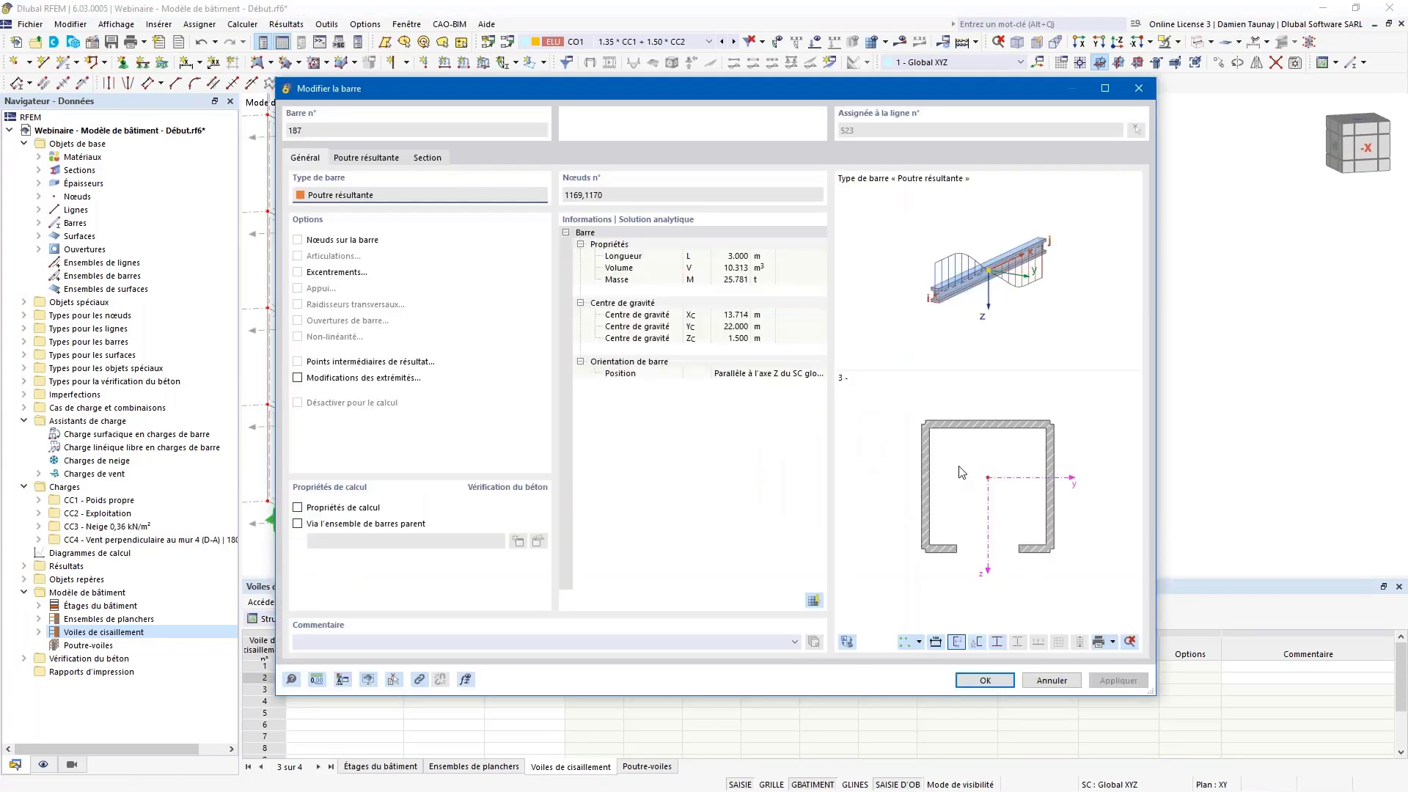
pyautogui.click(1137, 89)
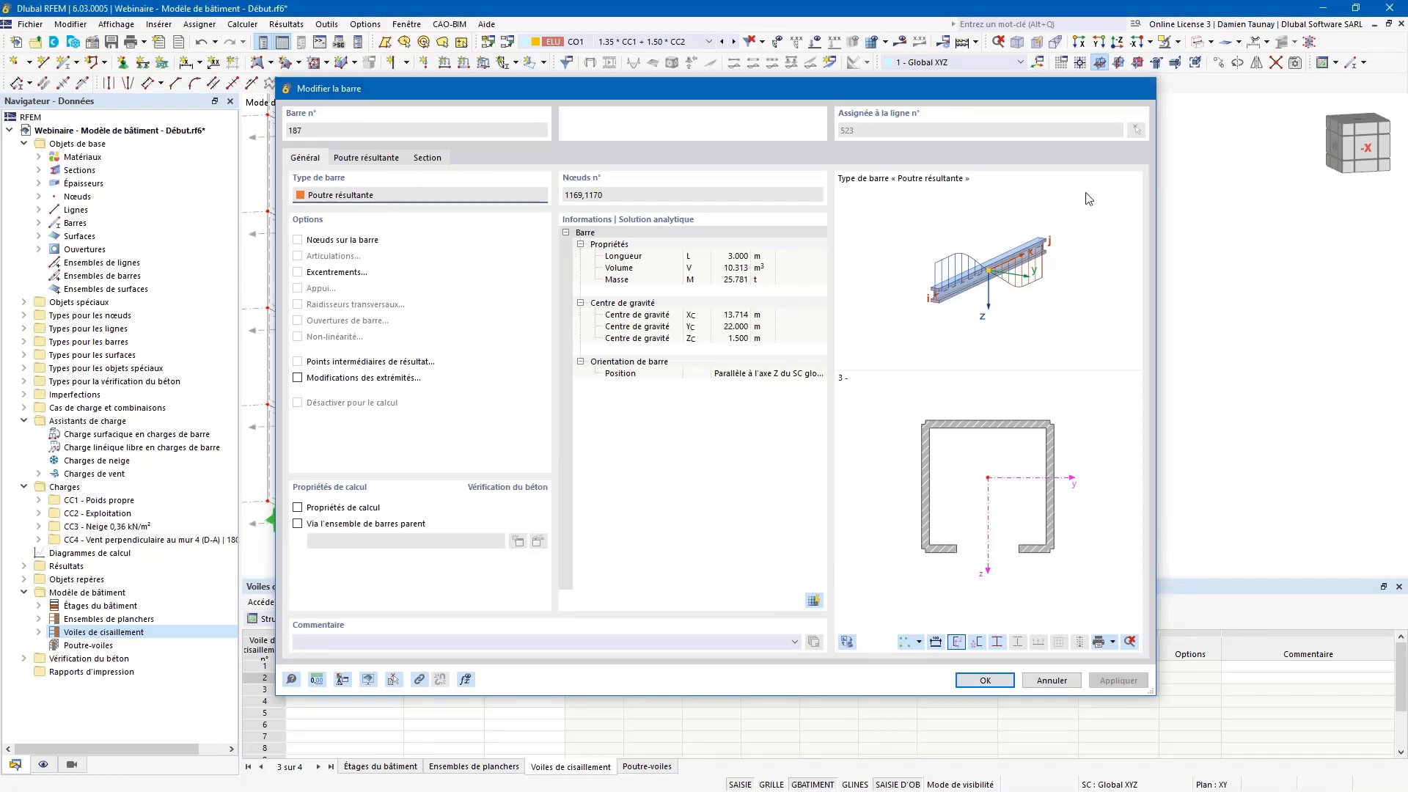
# - Create two deep beams (poutre-voiles) from surface cells 6 and 9, above the two lowest door openings of the core
pyautogui.moveTo(672, 470)
pyautogui.keyDown('ctrl'); pyautogui.mouseDown(button='middle')
pyautogui.moveTo(616, 475)
pyautogui.moveTo(673, 484)
pyautogui.mouseUp(button='middle'); pyautogui.keyUp('ctrl')
pyautogui.keyDown('ctrl'); pyautogui.moveTo(554, 476); pyautogui.dragTo(640, 484, button='middle'); pyautogui.keyUp('ctrl')
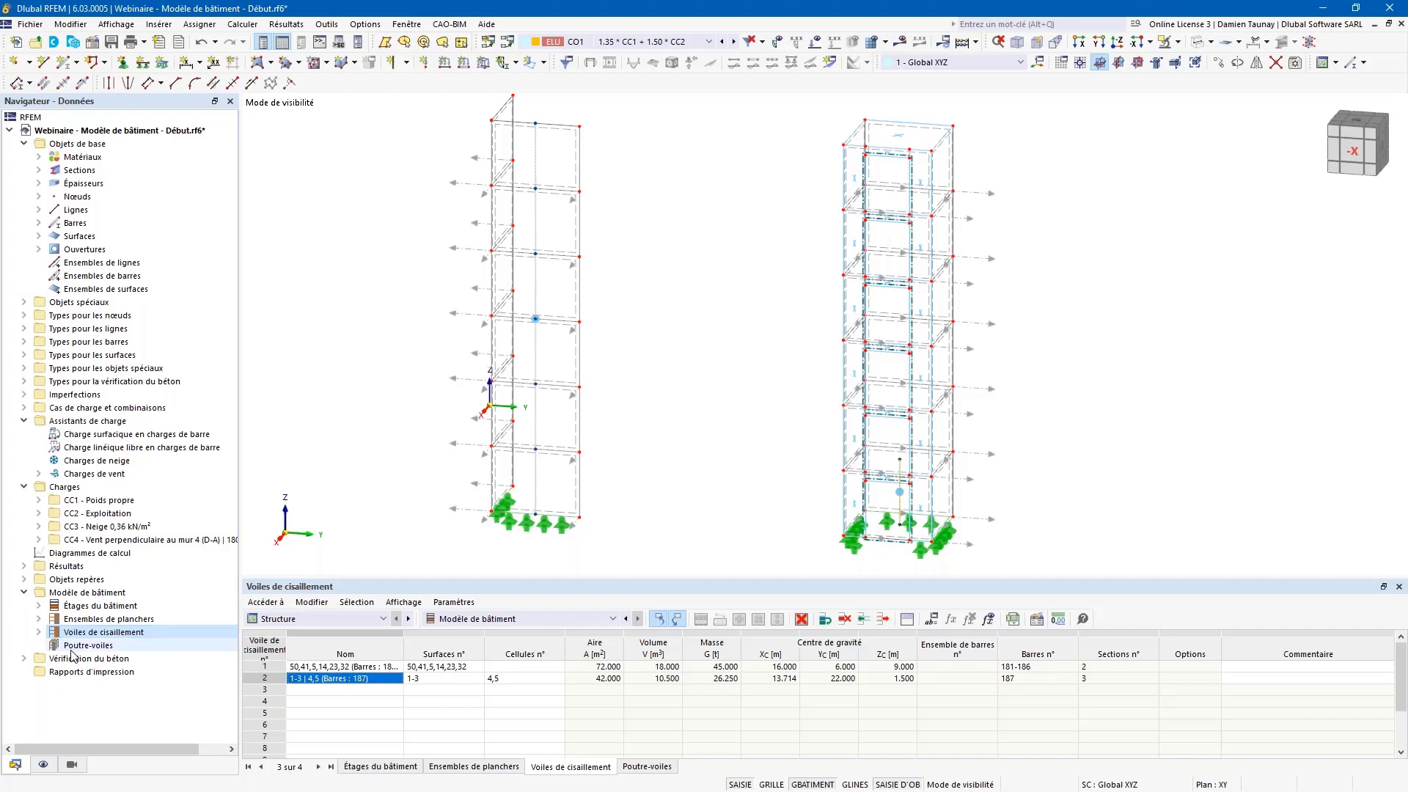
pyautogui.moveTo(795, 467); pyautogui.dragTo(709, 456, button='middle')
pyautogui.scroll(1, 818, 481)
pyautogui.keyDown('ctrl'); pyautogui.moveTo(990, 411); pyautogui.dragTo(1008, 477, button='middle'); pyautogui.keyUp('ctrl')
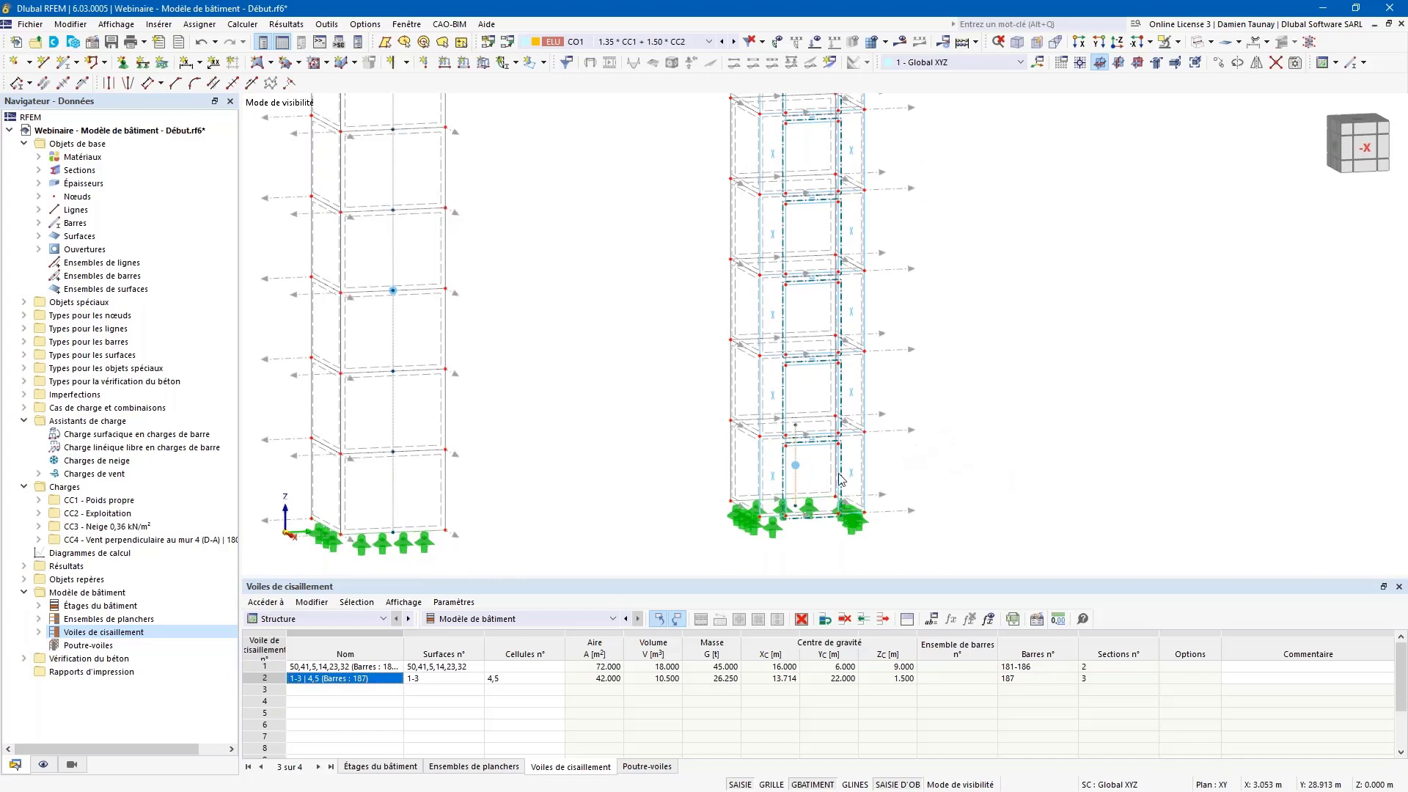
pyautogui.doubleClick(96, 649)
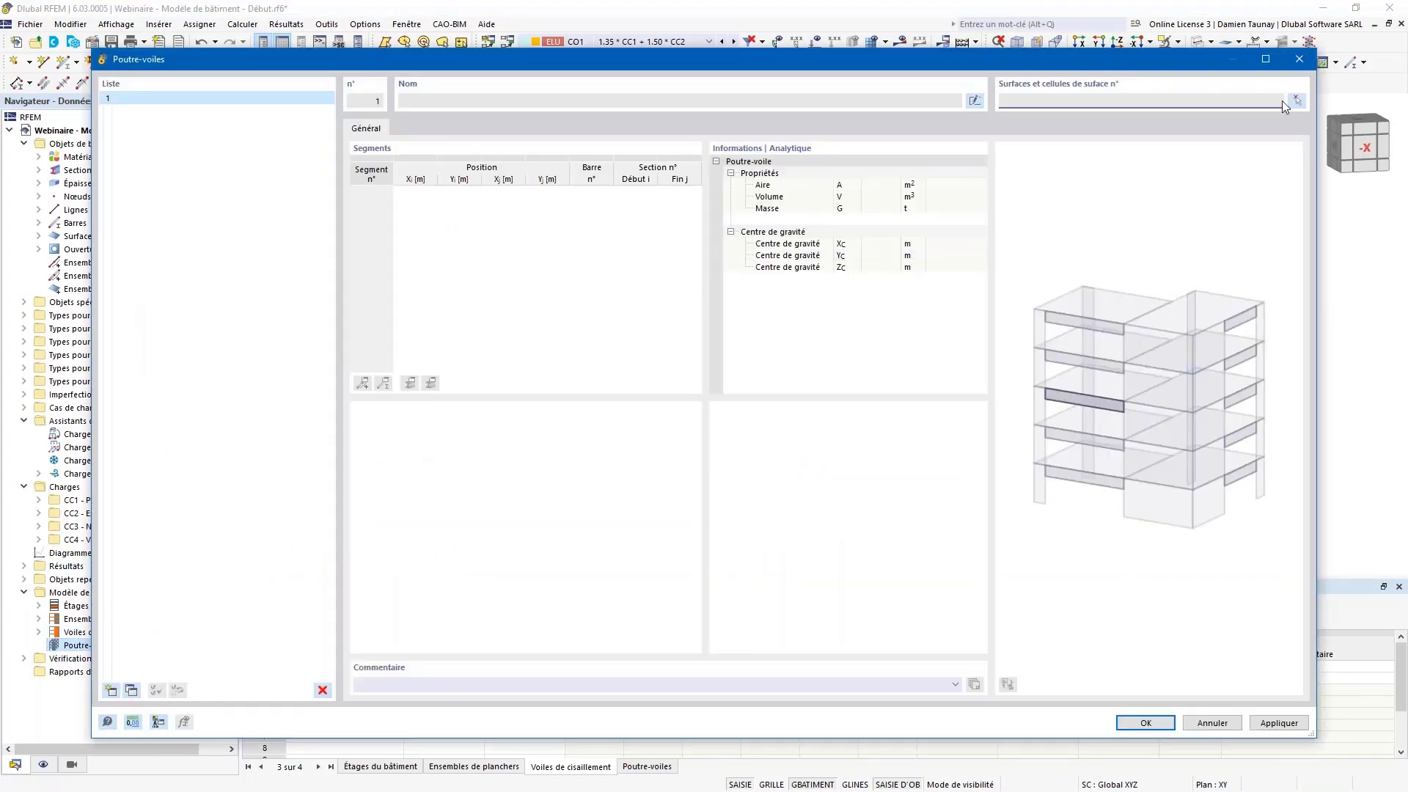
pyautogui.click(1296, 101)
pyautogui.scroll(2, 796, 464)
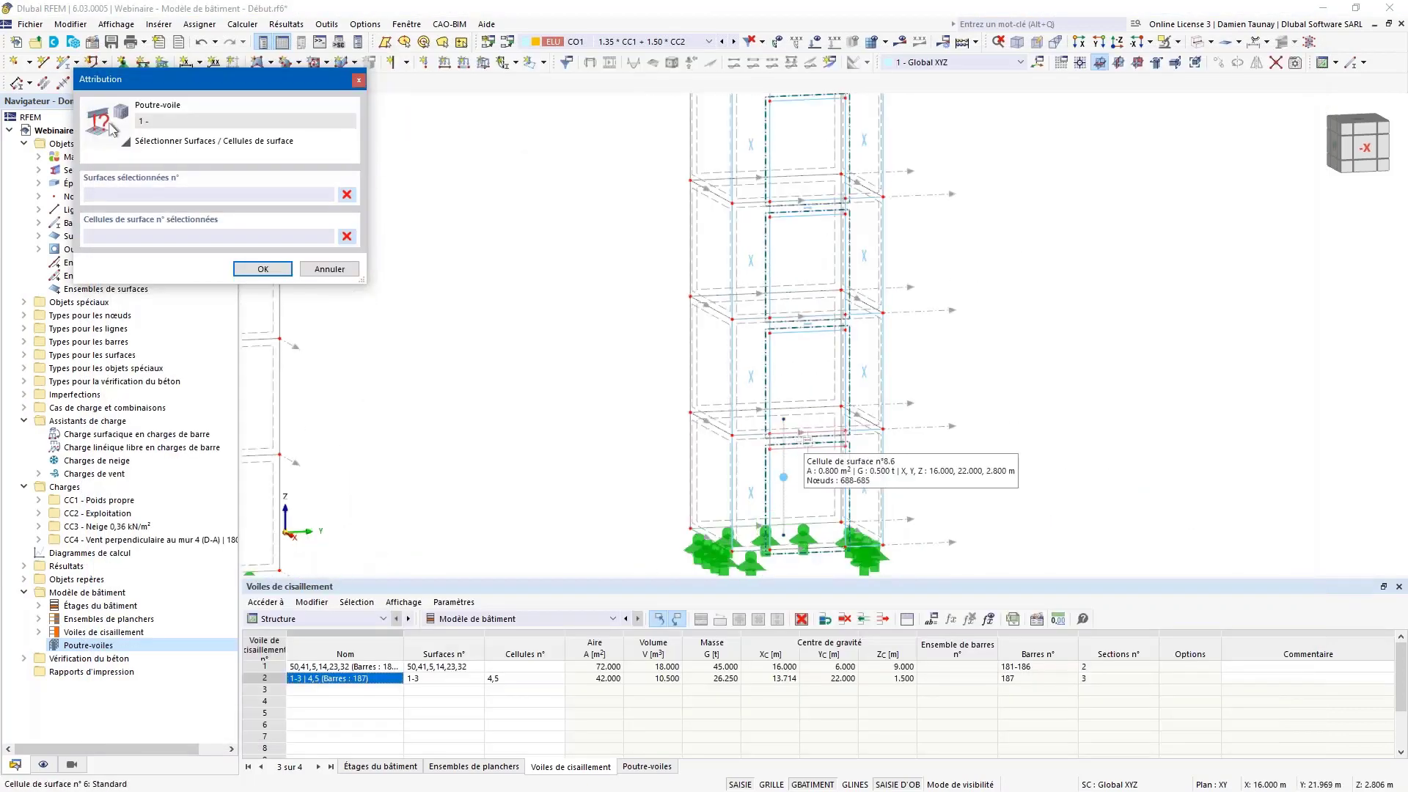
pyautogui.scroll(2, 805, 438)
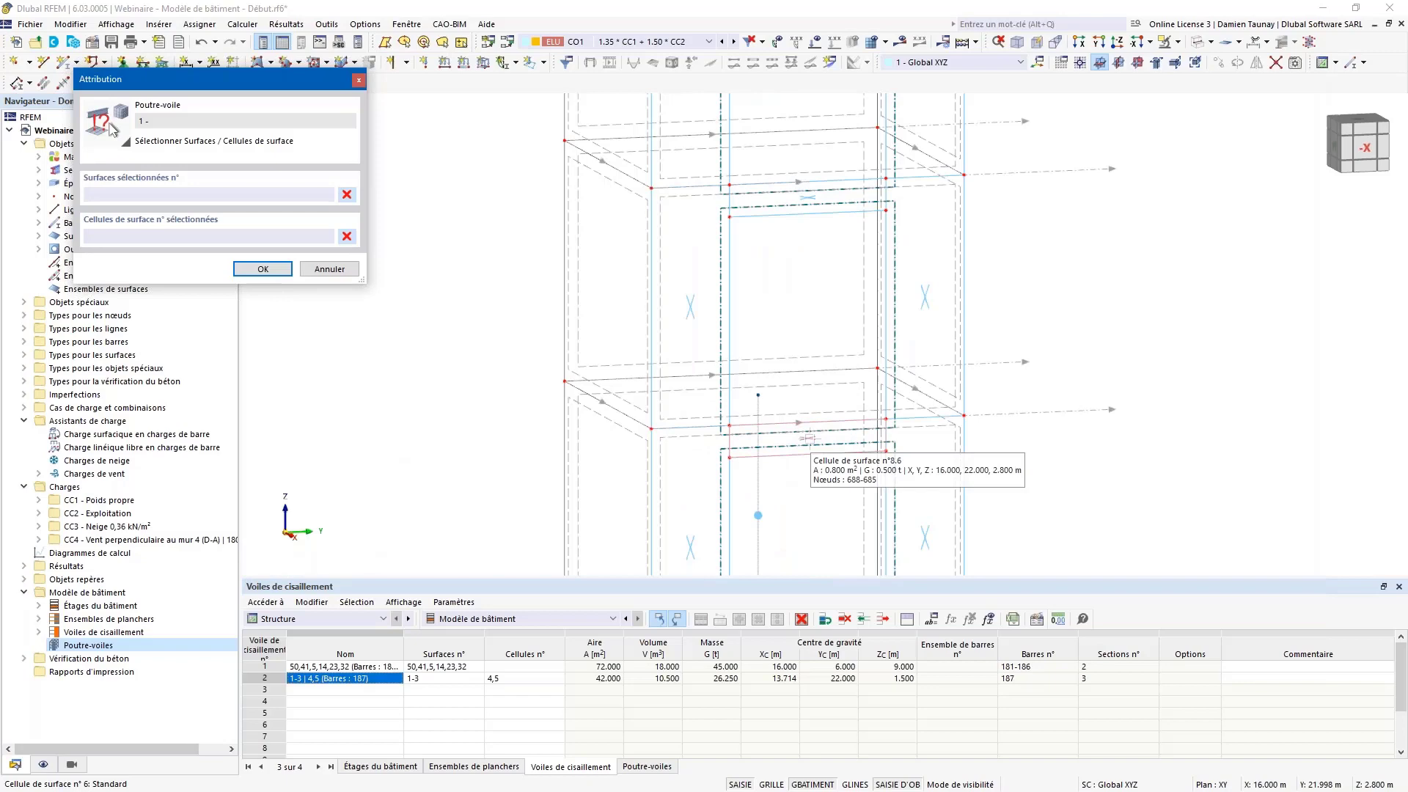
pyautogui.click(809, 438)
pyautogui.click(265, 269)
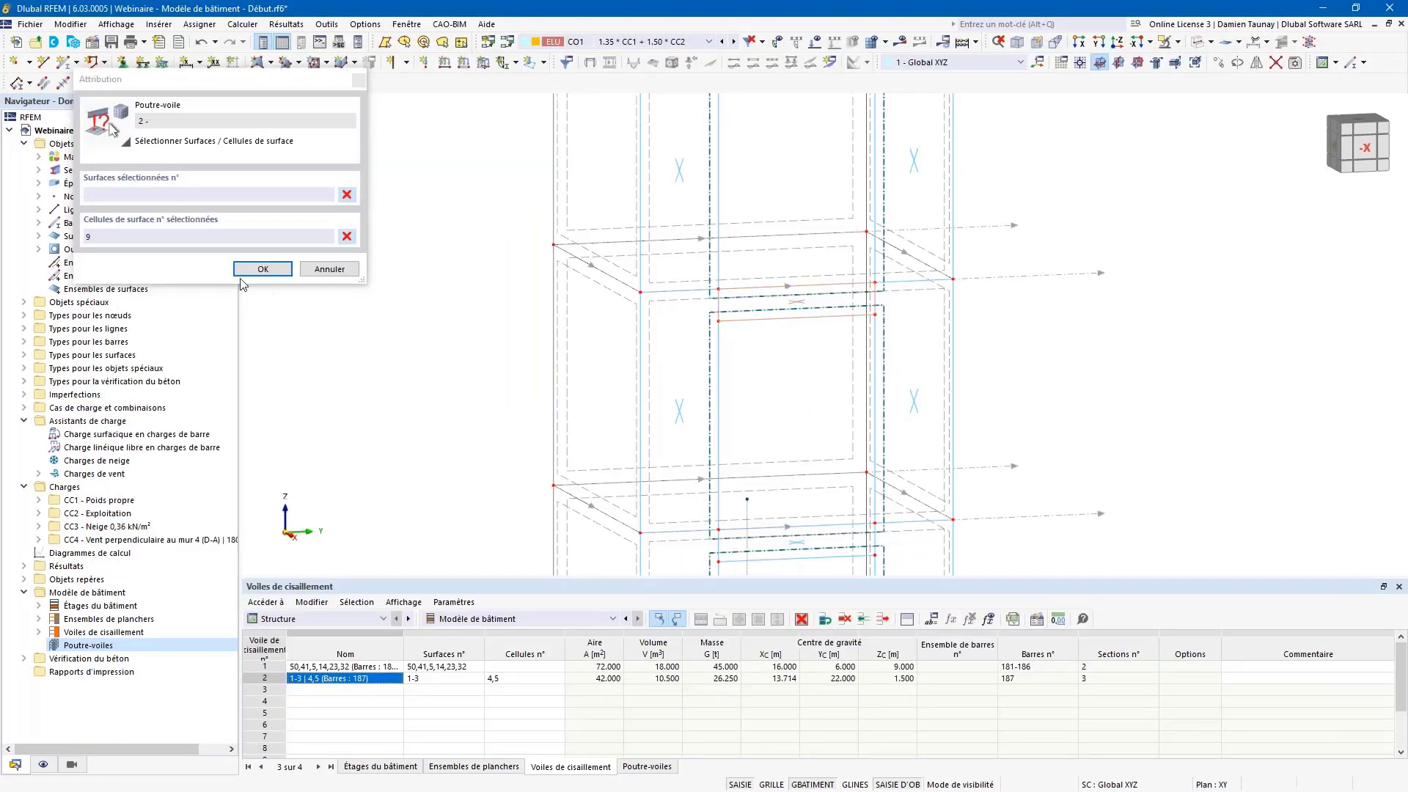
pyautogui.click(261, 270)
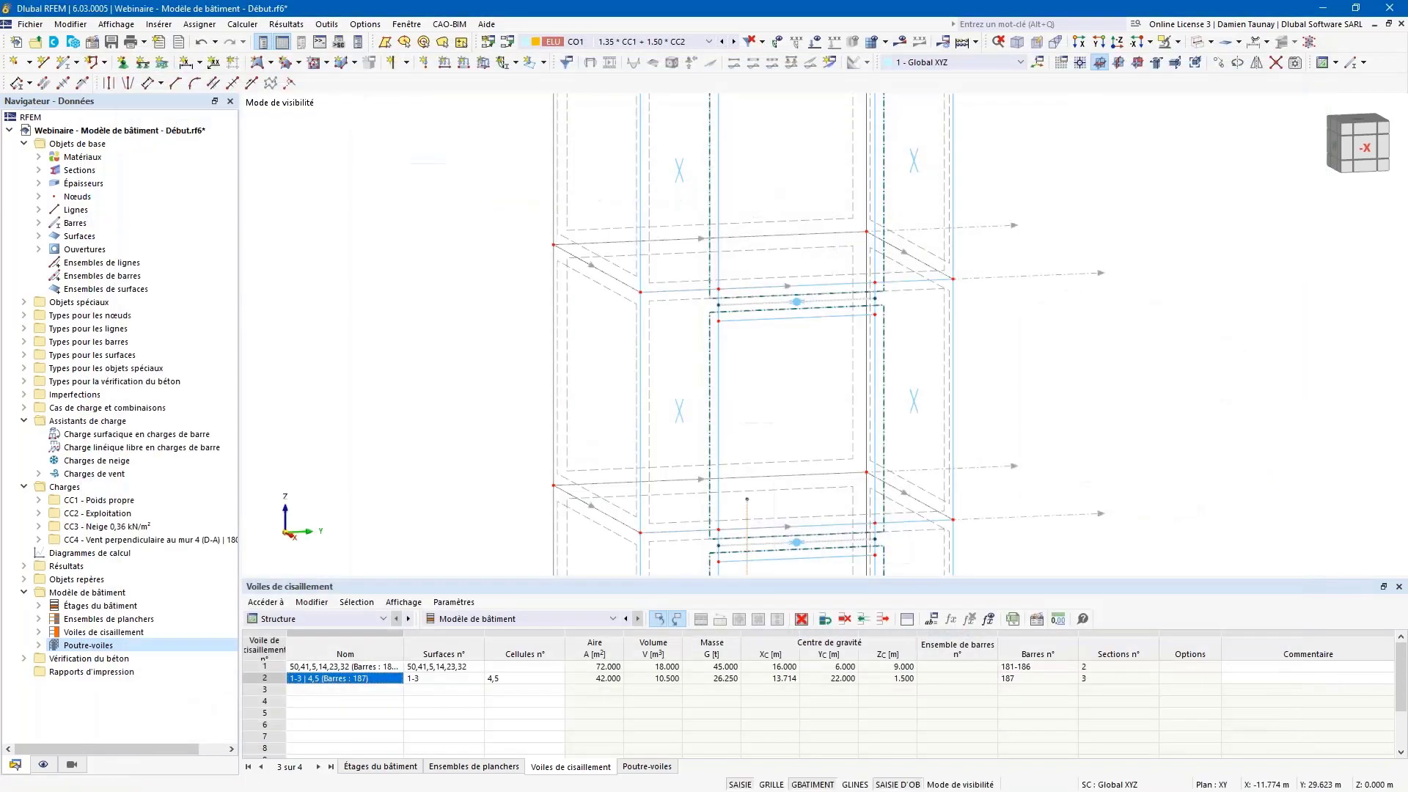
# - Examine the properties and section of result beam 188 in the lowest deep beam of the core
pyautogui.keyDown('ctrl'); pyautogui.moveTo(819, 491); pyautogui.dragTo(776, 507, button='middle'); pyautogui.keyUp('ctrl')
pyautogui.scroll(1, 795, 513)
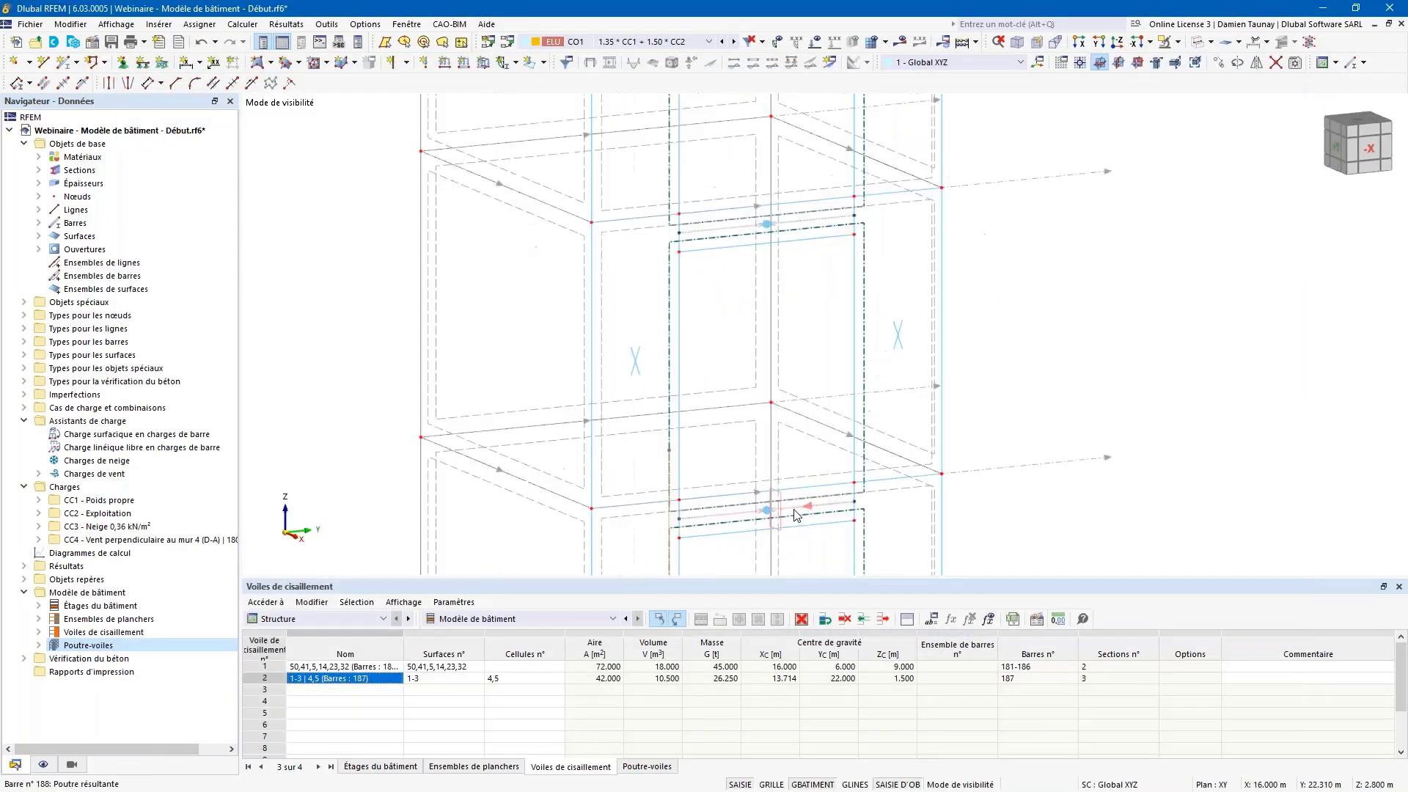
pyautogui.doubleClick(766, 541)
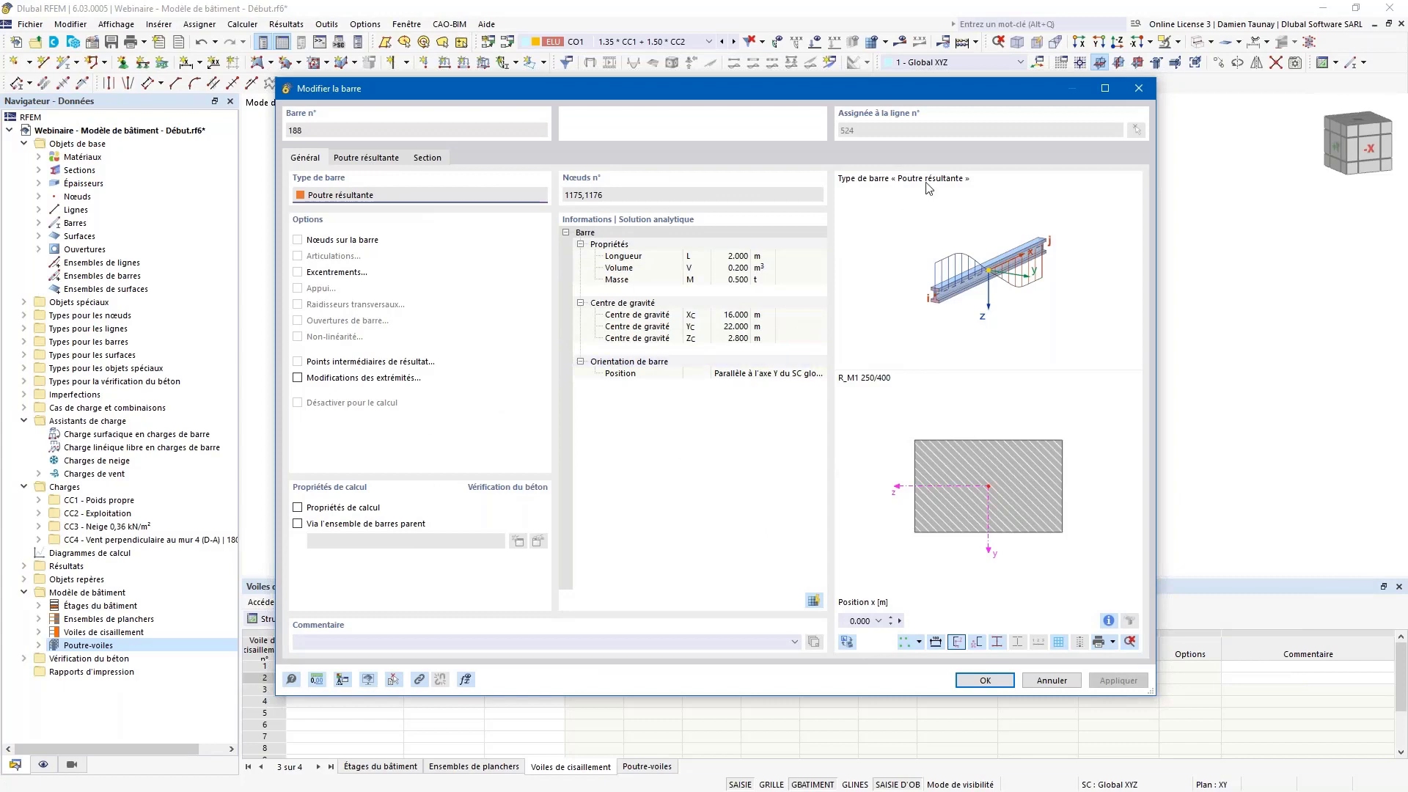
pyautogui.click(1139, 90)
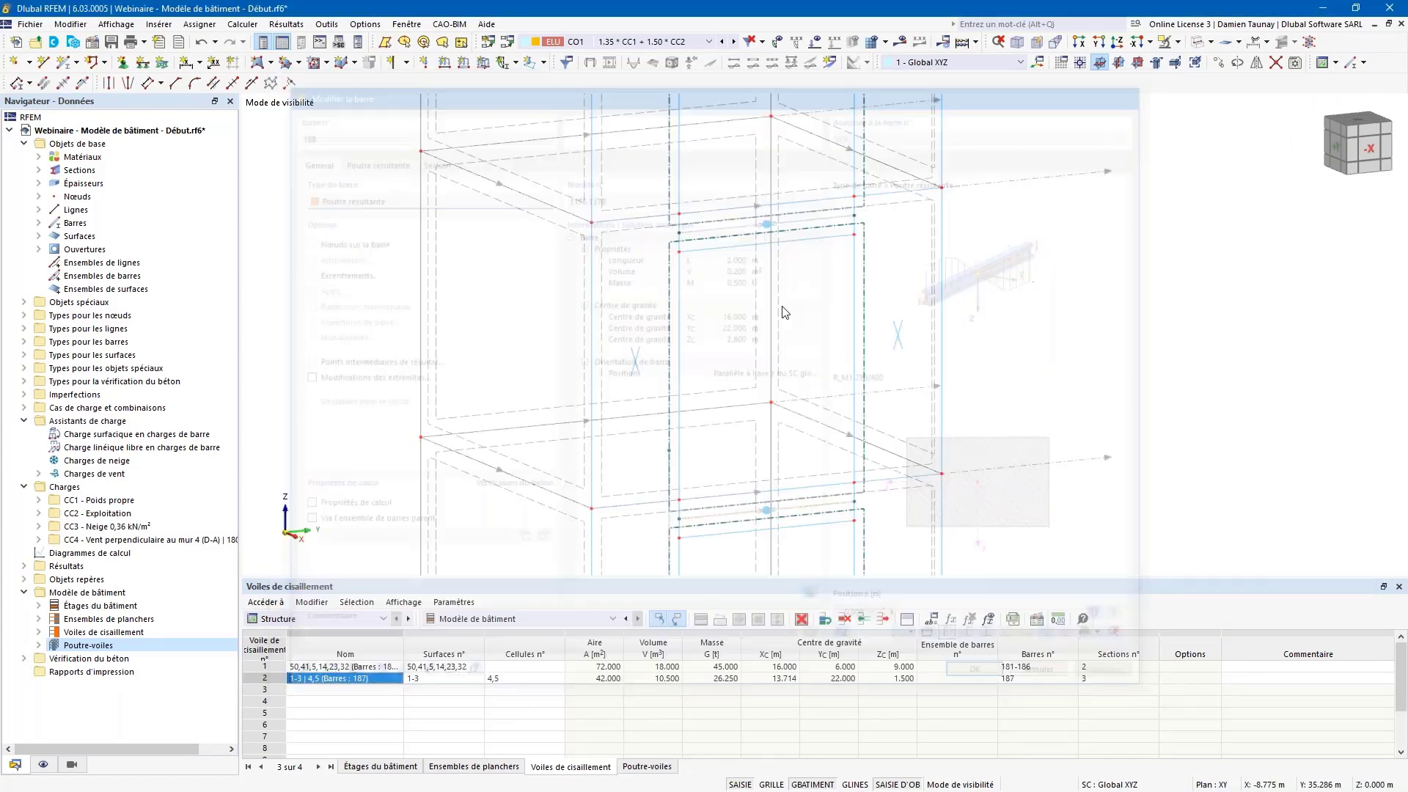
# - Examine the entries for both deep beams in the deep beam (Poutre-voiles) table
pyautogui.scroll(-4, 721, 447)
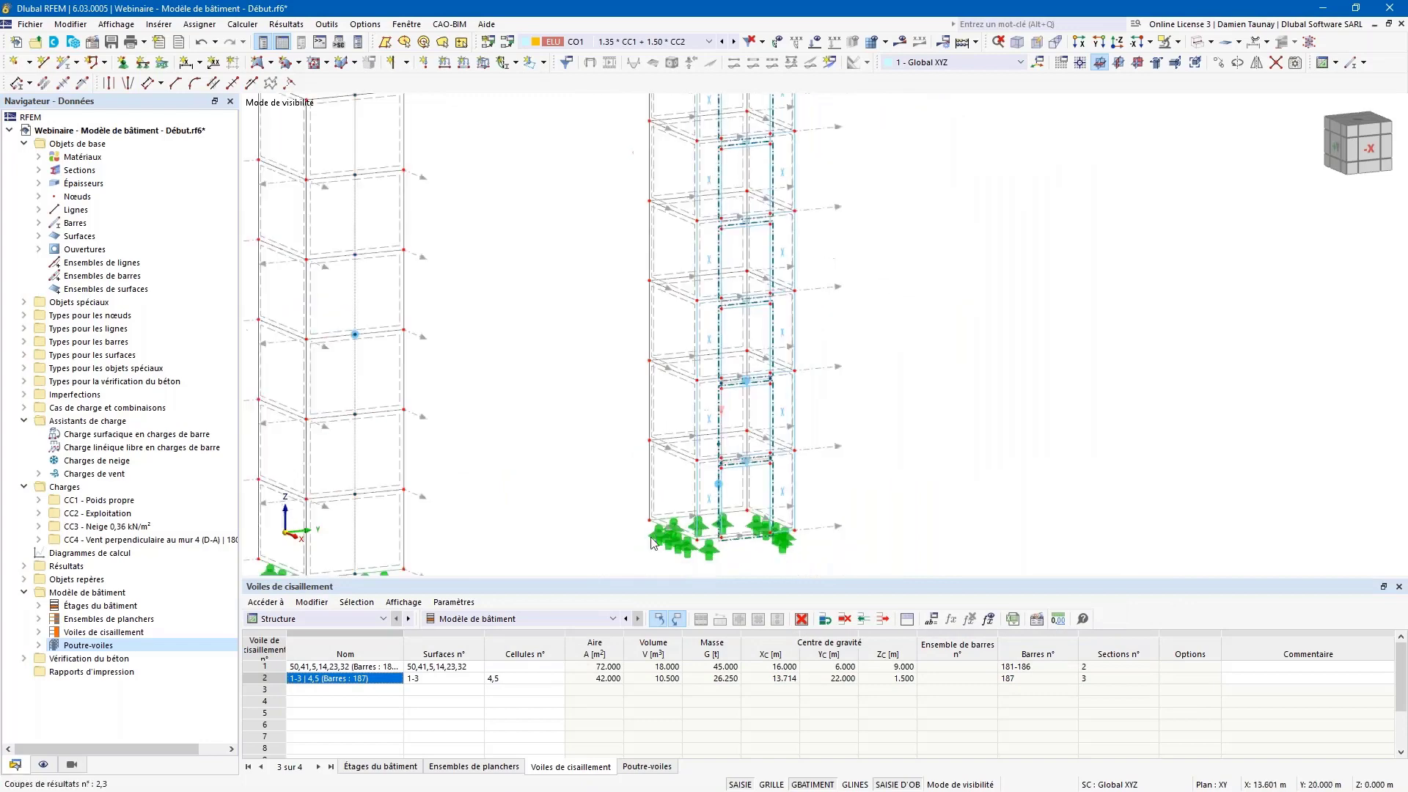
pyautogui.keyDown('ctrl'); pyautogui.moveTo(702, 483); pyautogui.dragTo(791, 518, button='middle'); pyautogui.keyUp('ctrl')
pyautogui.scroll(-3, 781, 506)
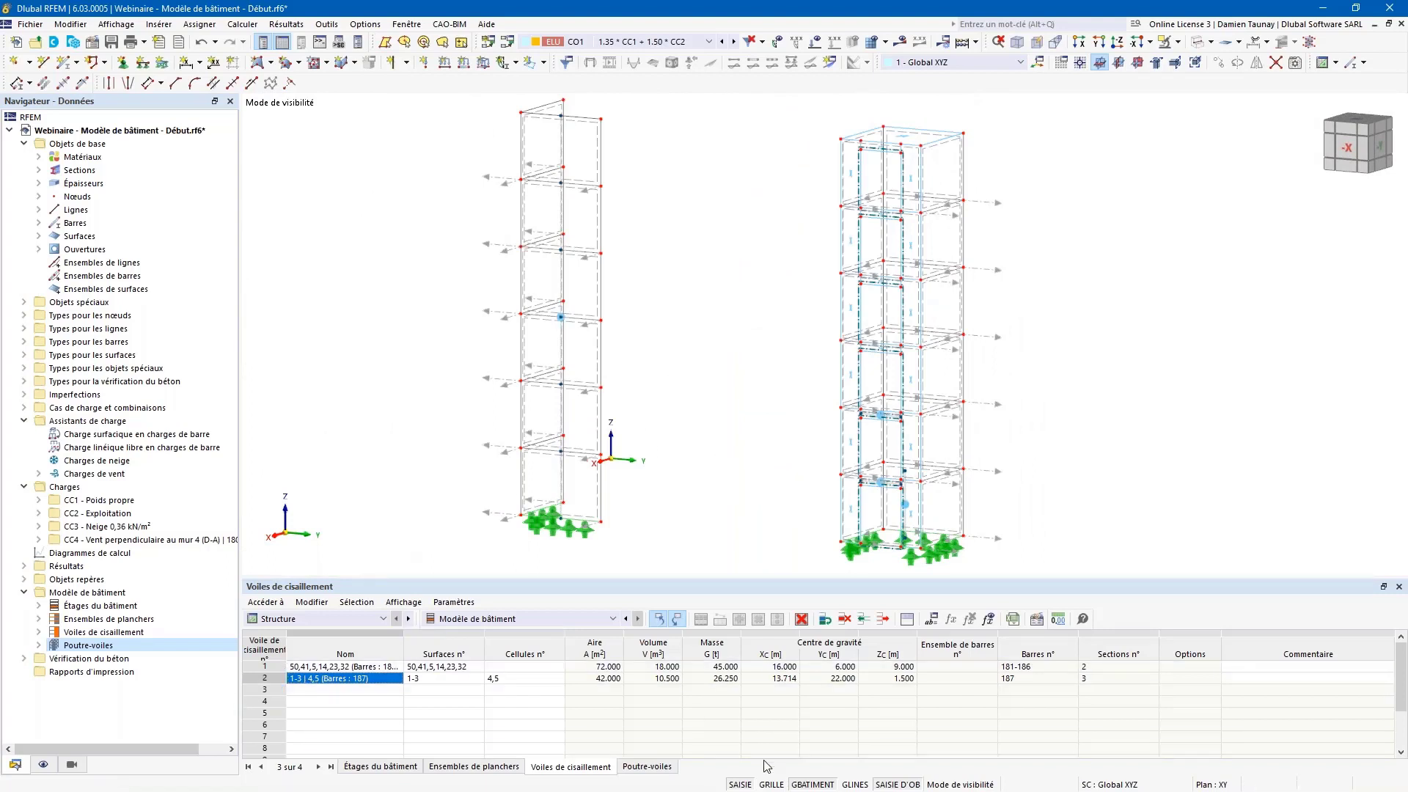
pyautogui.click(646, 766)
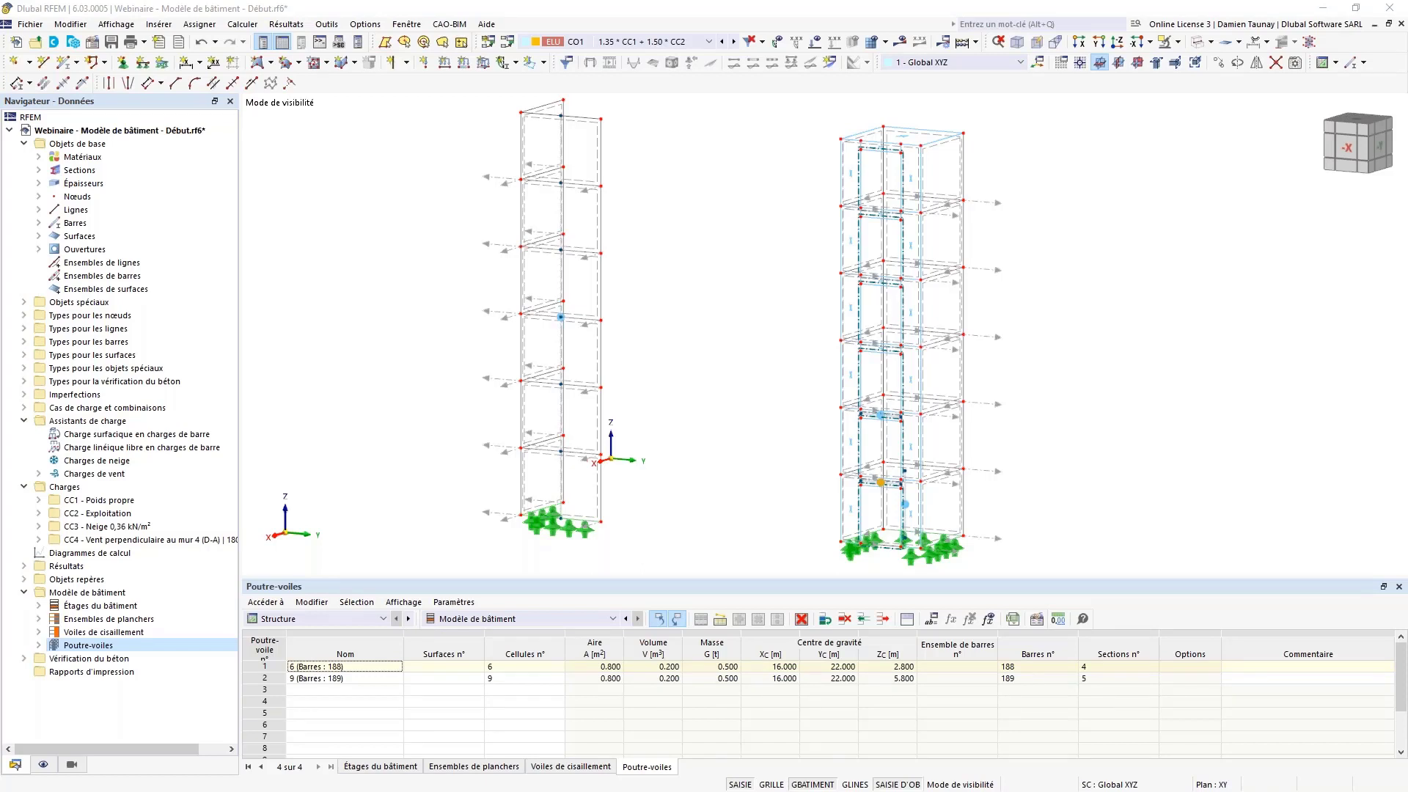
pyautogui.click(730, 289)
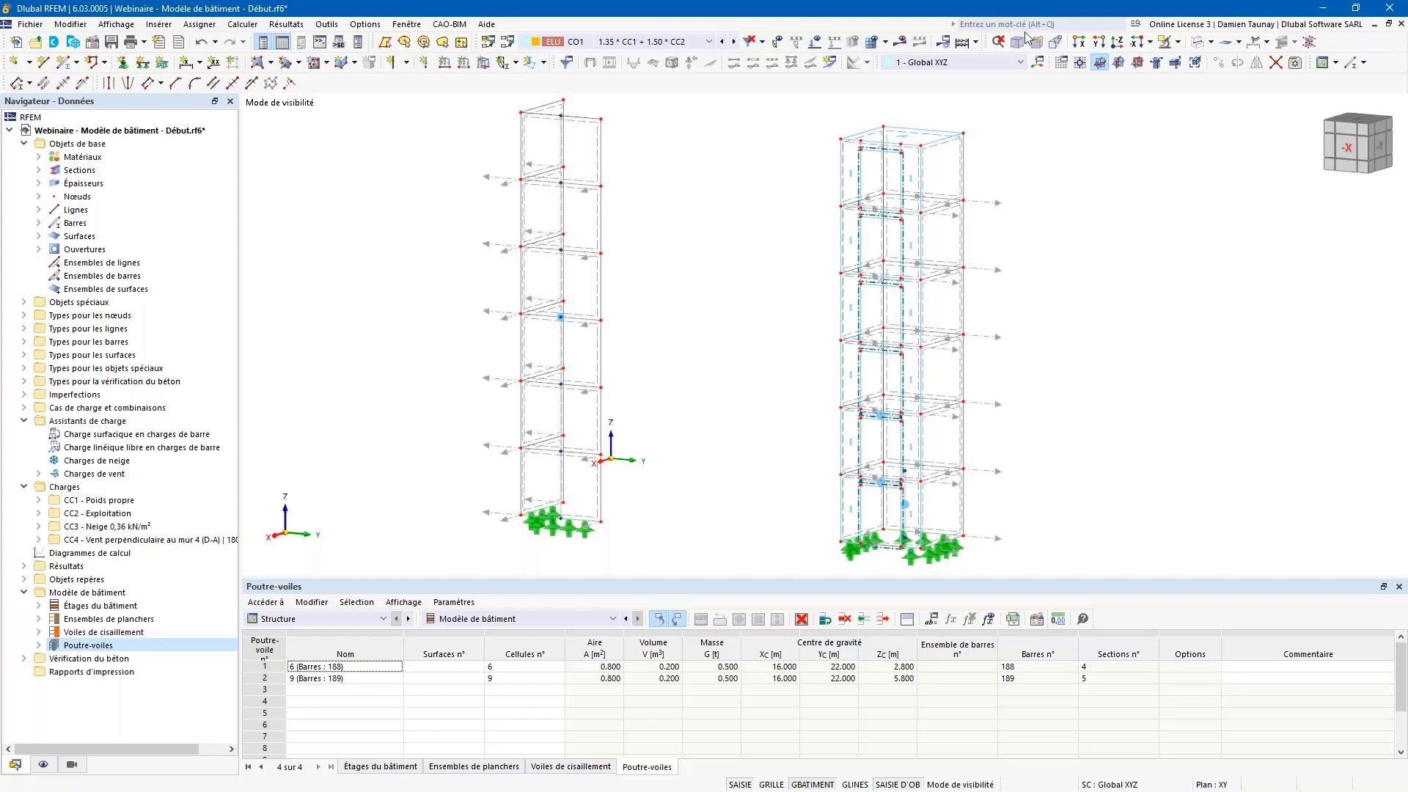
# - Cancel the visibility mode to display the whole building model
pyautogui.click(1179, 42)
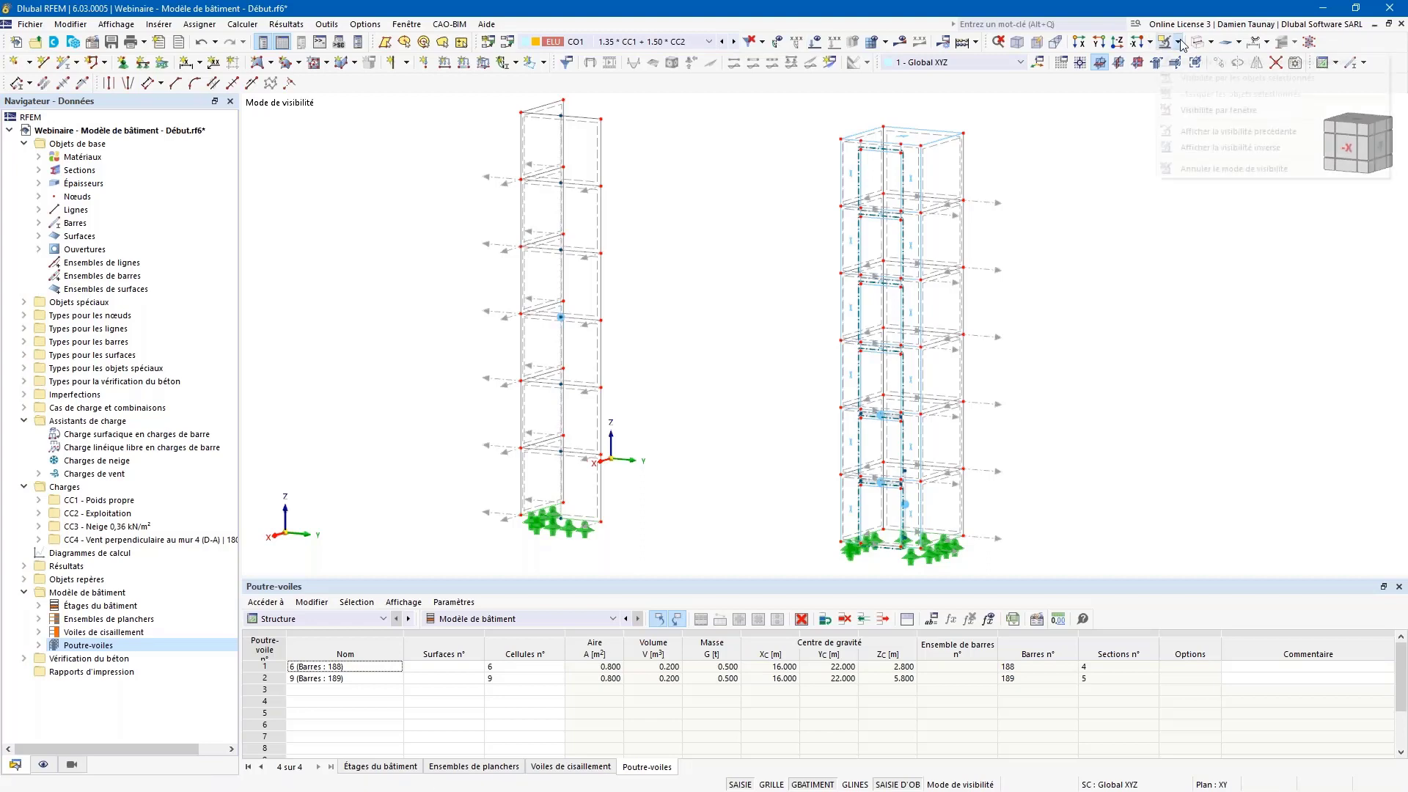
pyautogui.click(1195, 168)
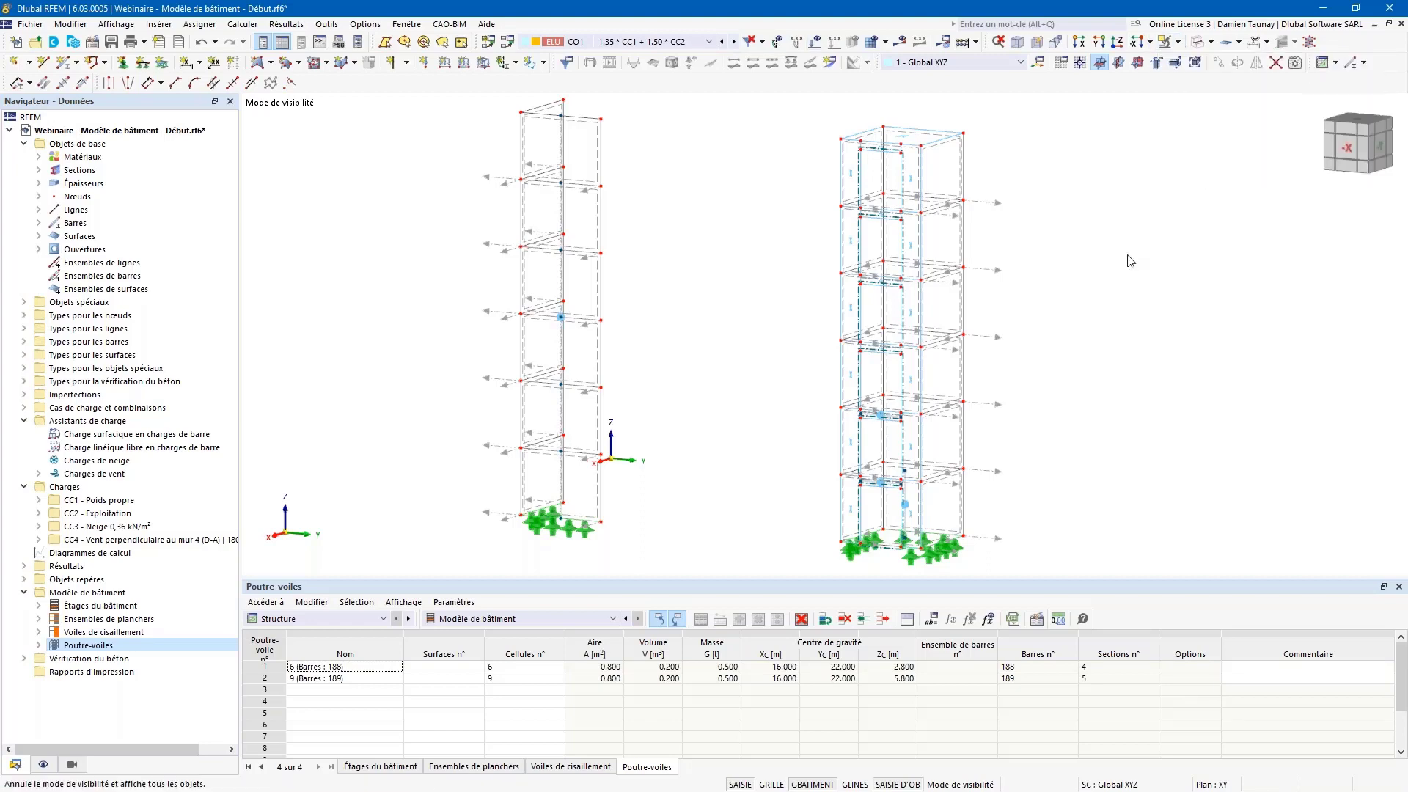
pyautogui.keyDown('ctrl'); pyautogui.moveTo(1141, 324); pyautogui.dragTo(1192, 399, button='middle'); pyautogui.keyUp('ctrl')
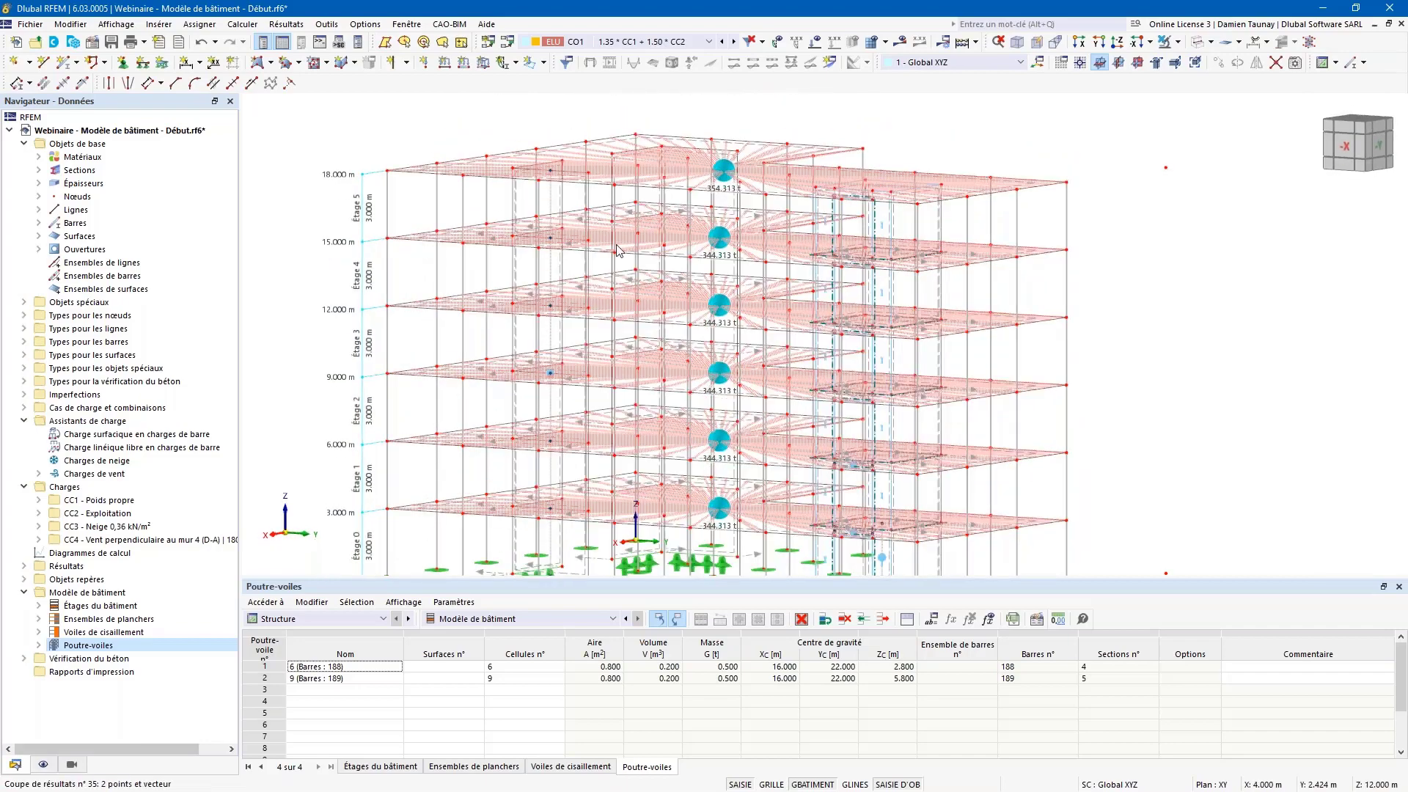
# - Turn off the display of the rigid links (Liaisons rigides) among the special objects
pyautogui.click(43, 765)
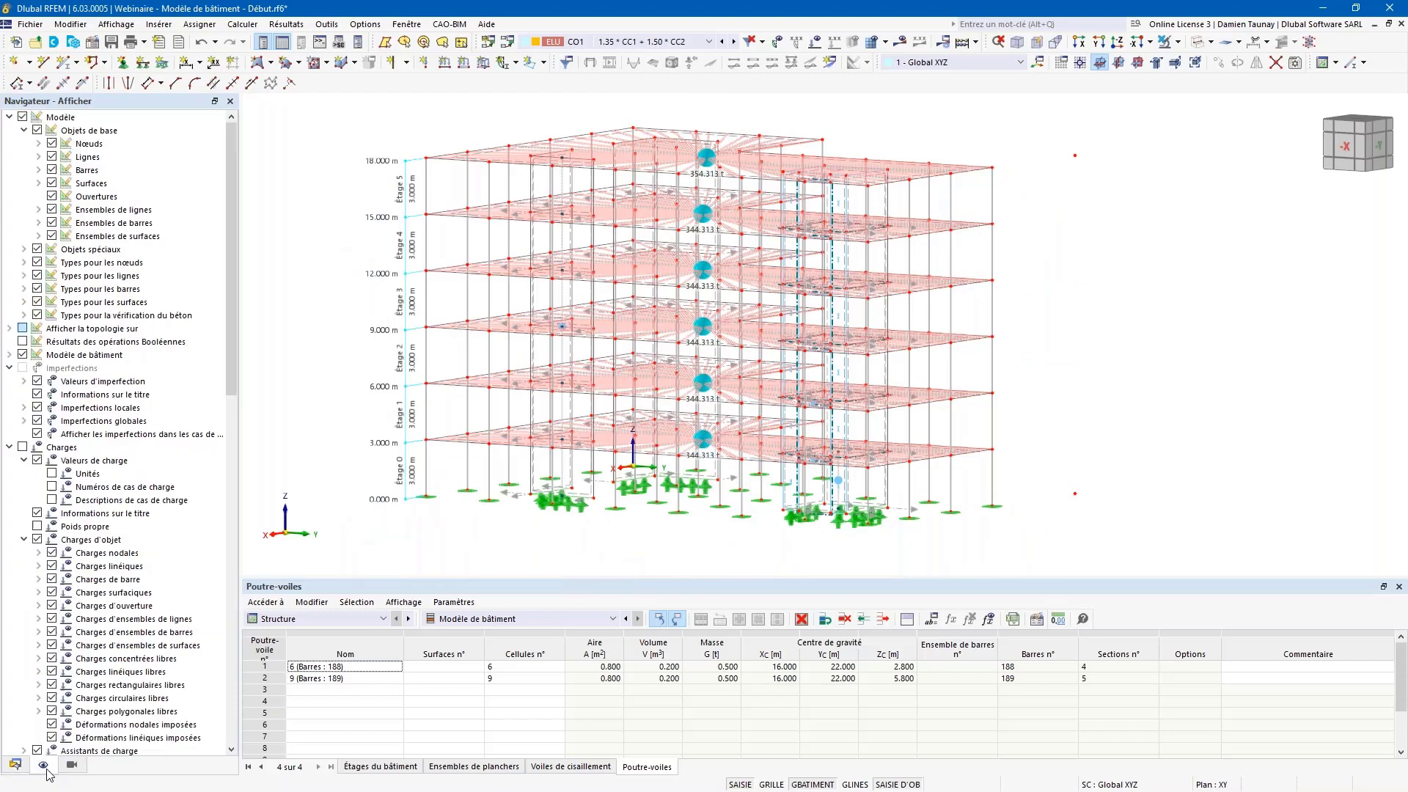
pyautogui.click(24, 249)
pyautogui.click(51, 289)
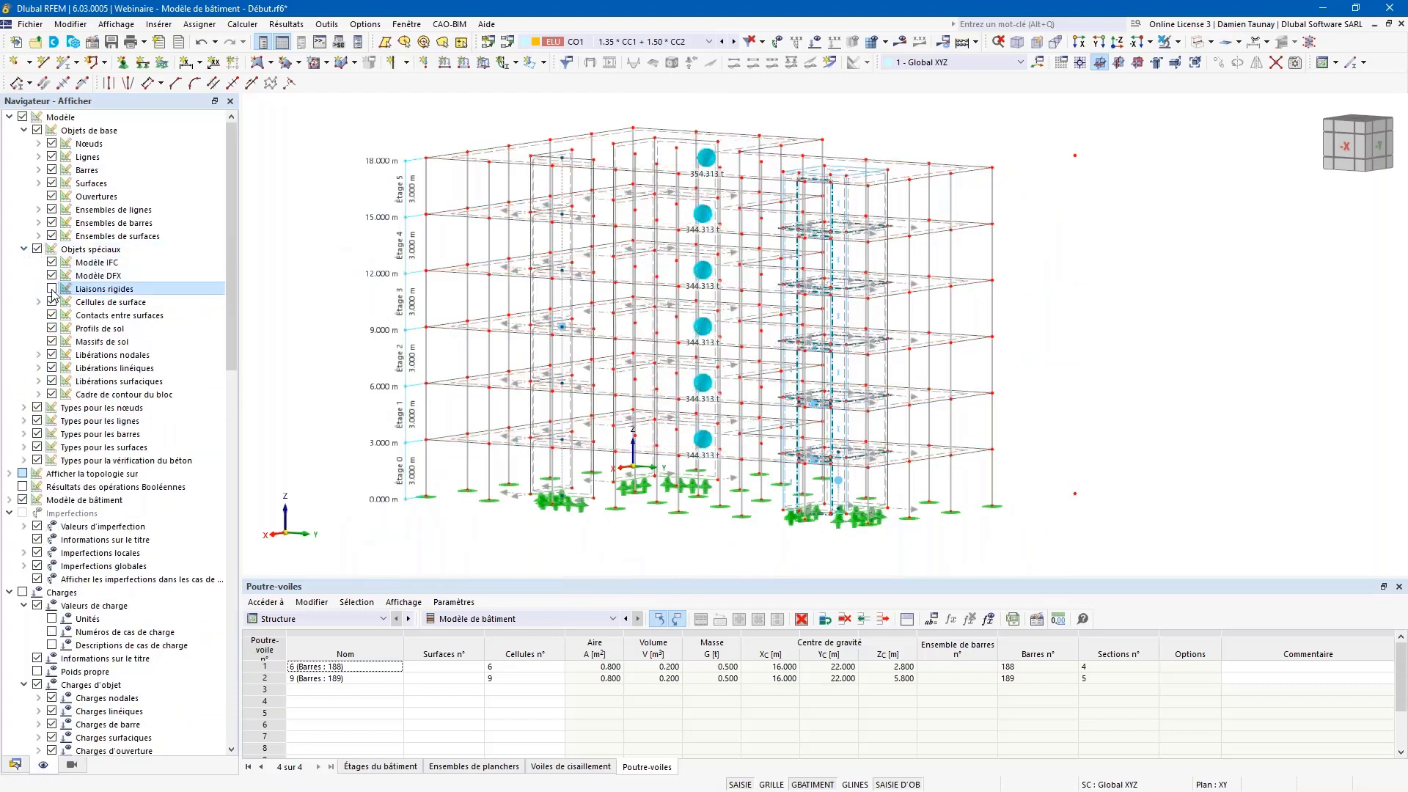
pyautogui.keyDown('ctrl'); pyautogui.moveTo(516, 327); pyautogui.dragTo(502, 367, button='middle'); pyautogui.keyUp('ctrl')
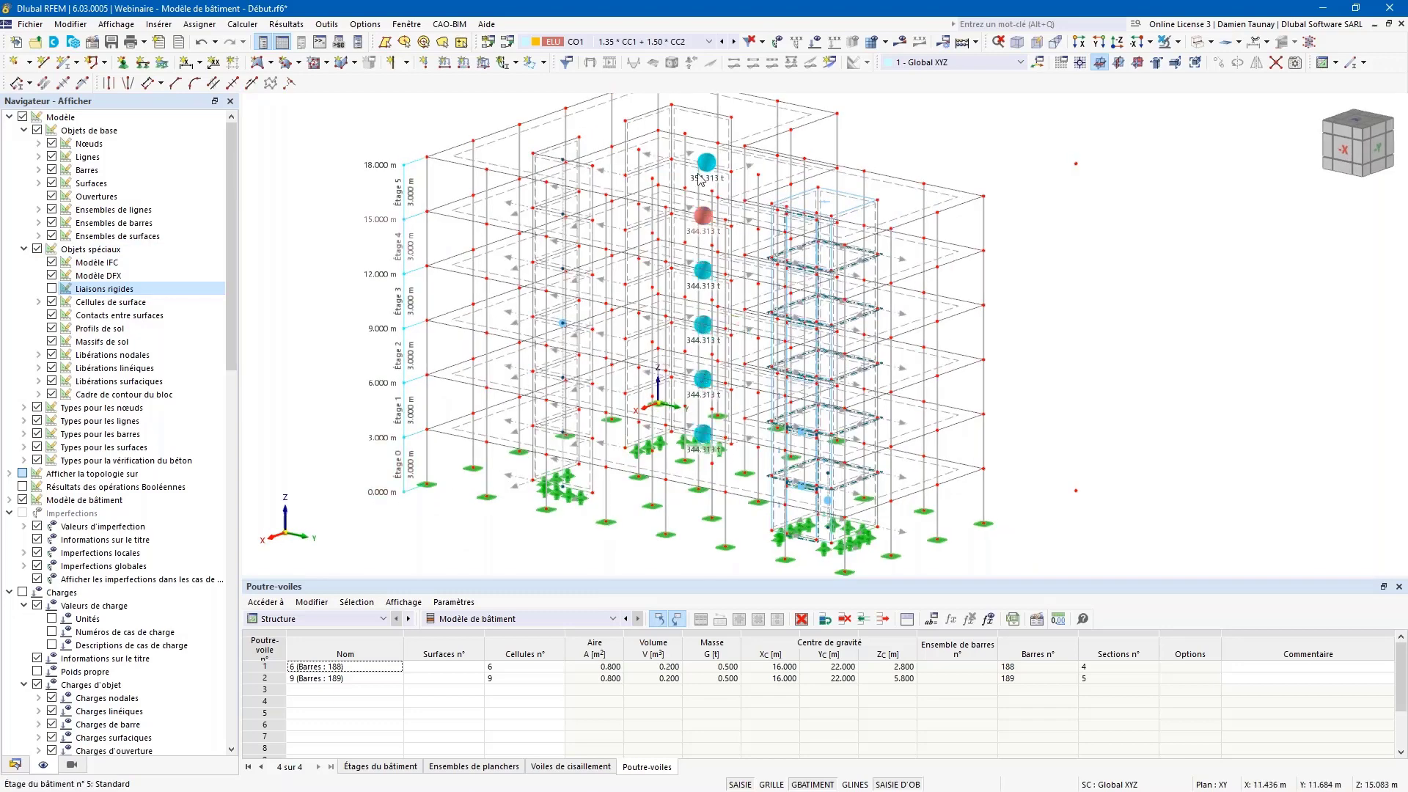
pyautogui.click(23, 250)
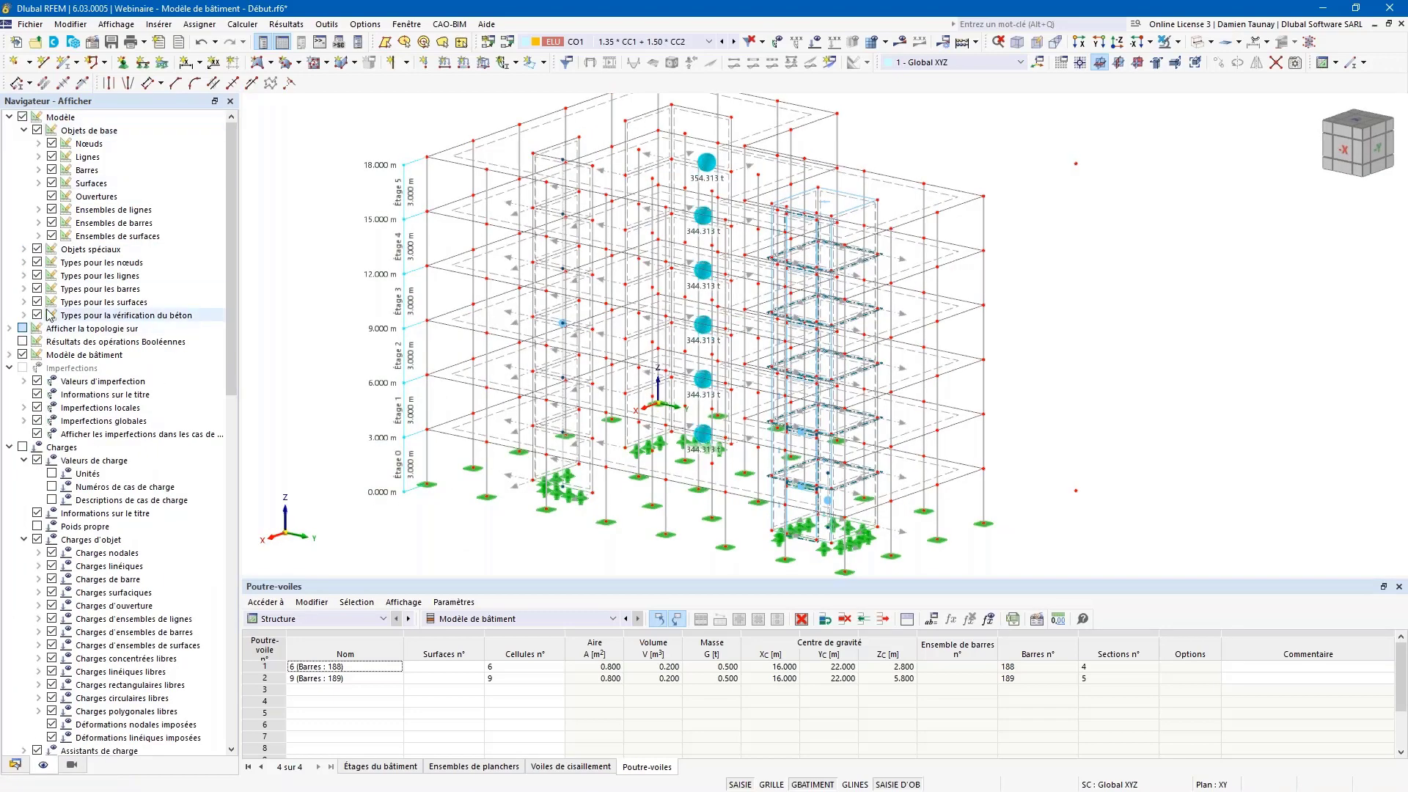
# - Hide the storeys' centres of gravity while keeping the storey dimensions displayed
pyautogui.click(8, 355)
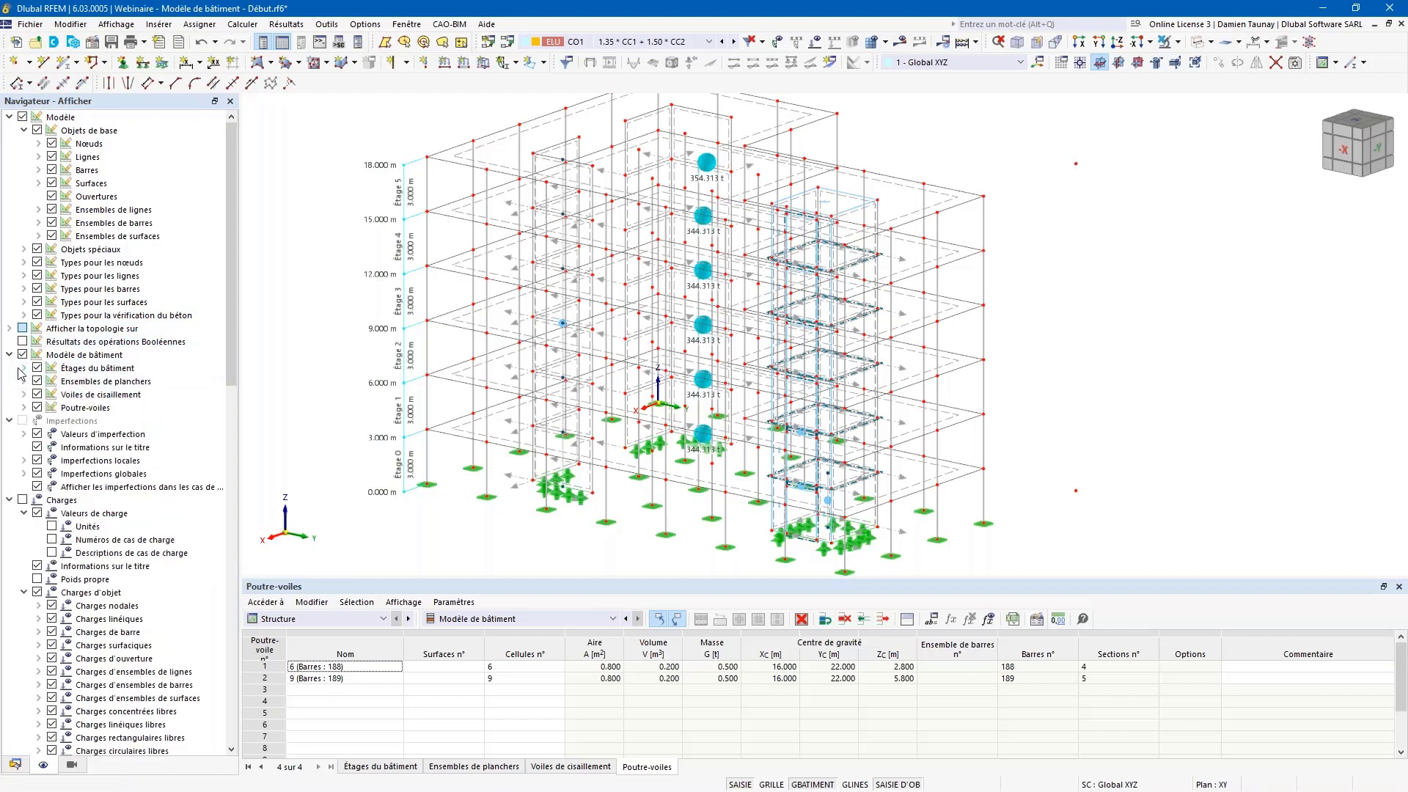
pyautogui.click(23, 368)
pyautogui.click(37, 368)
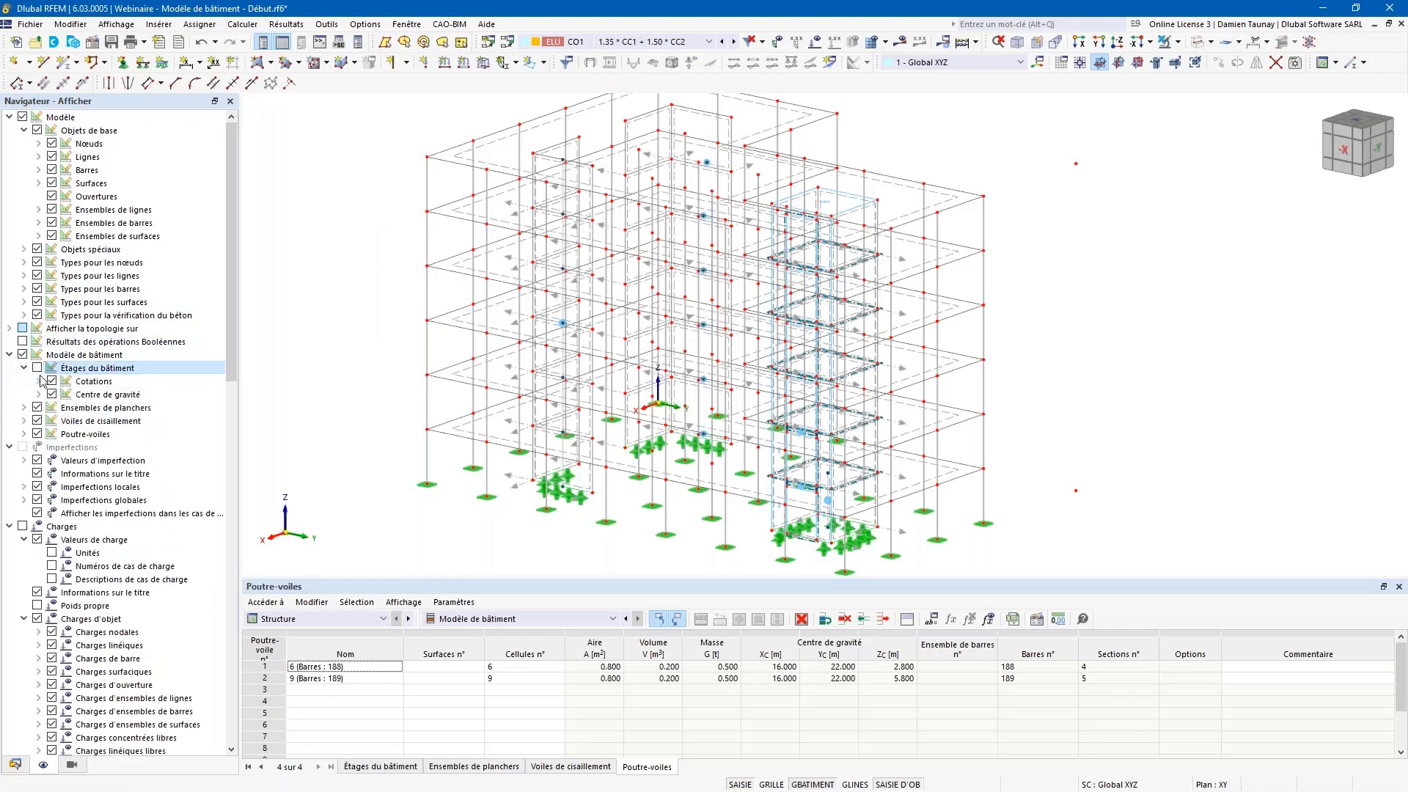
pyautogui.click(37, 368)
pyautogui.click(51, 394)
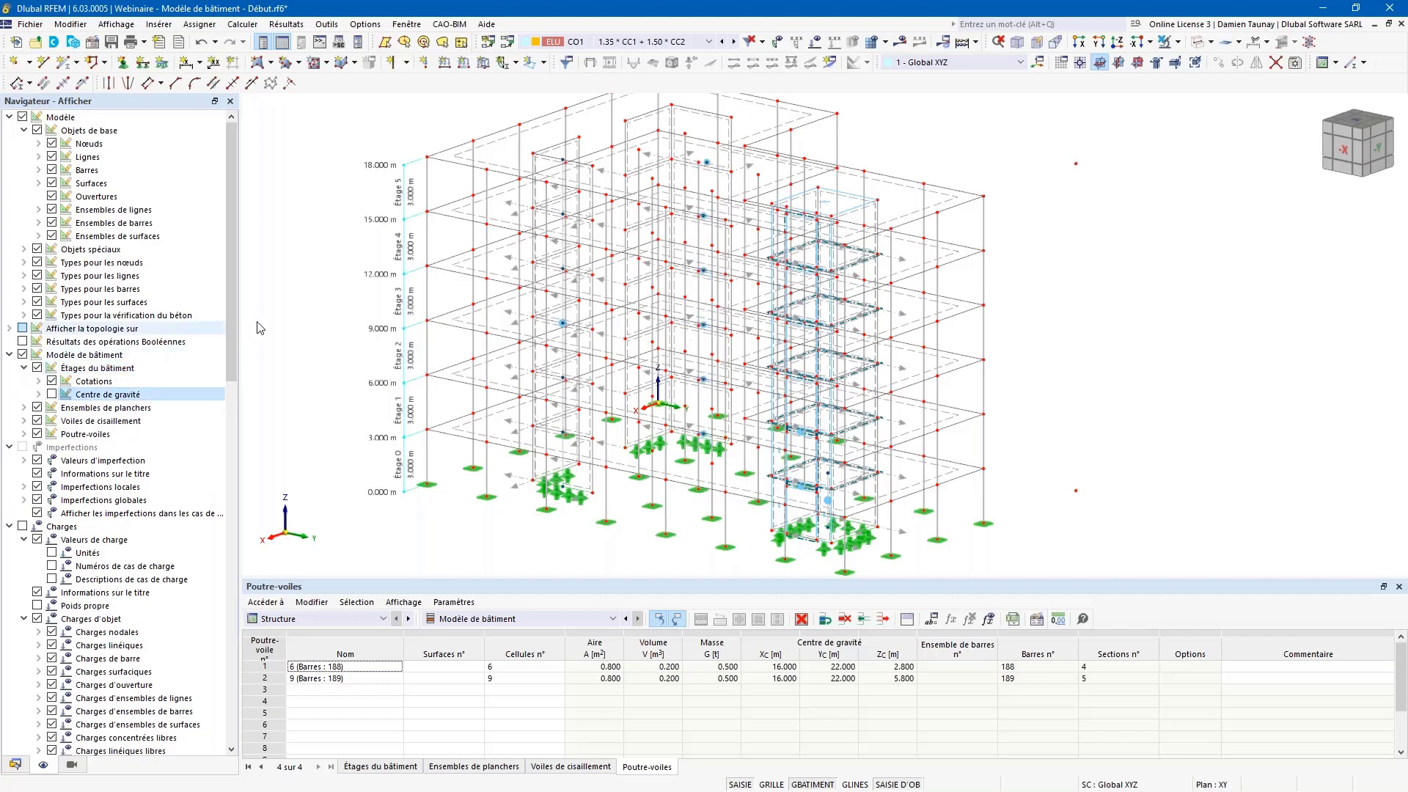
# - Examine the mass and numbering display options for floor sets, shear walls and deep beams
pyautogui.click(24, 408)
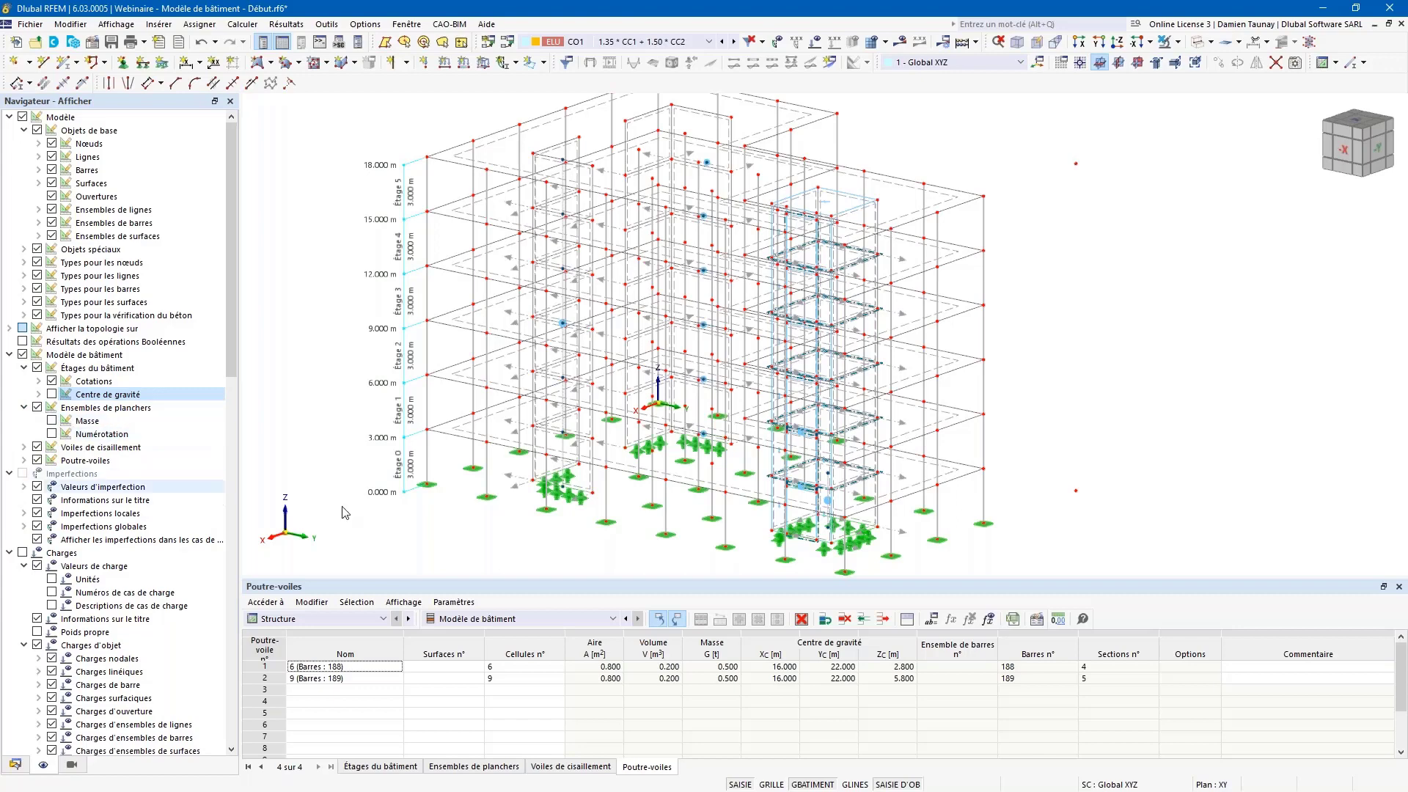
pyautogui.click(53, 423)
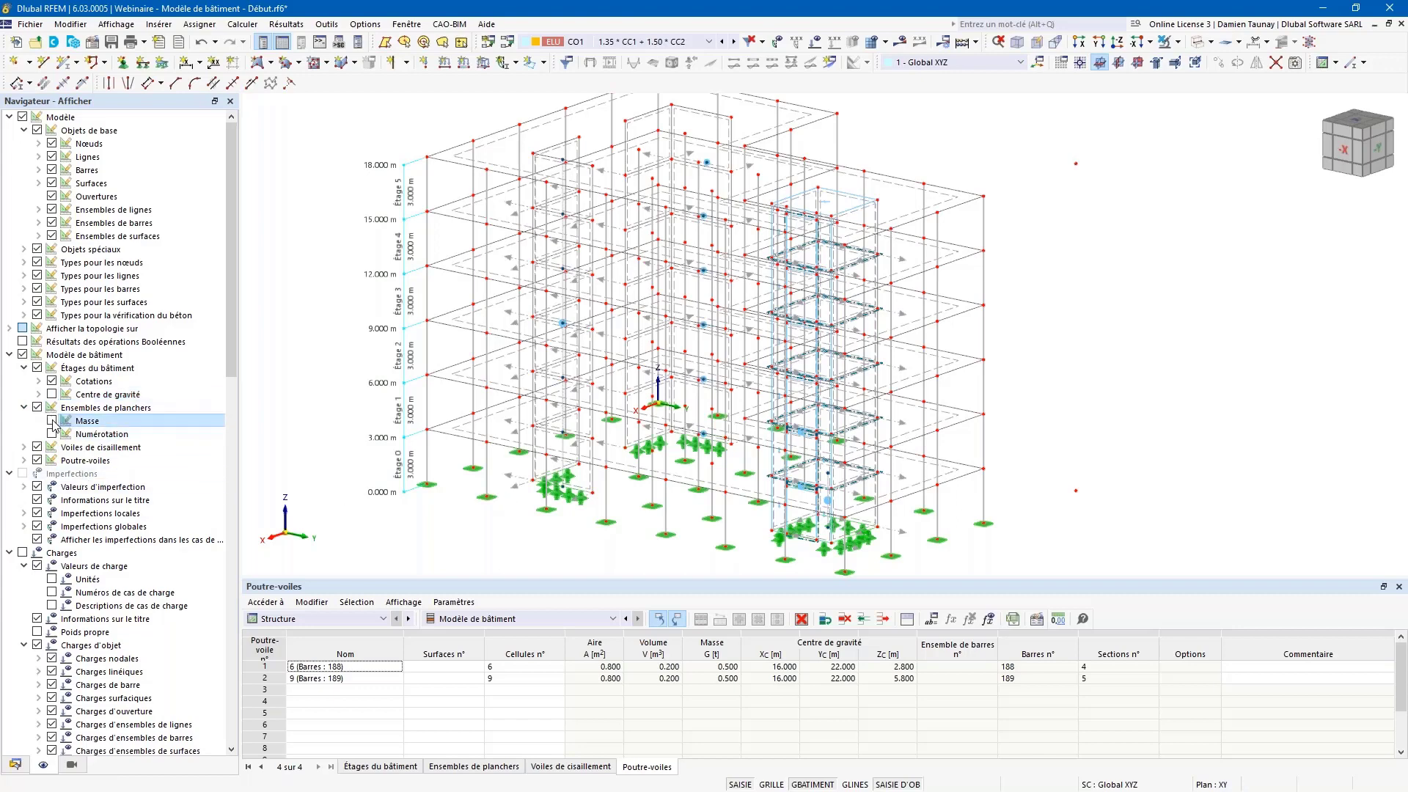
pyautogui.click(24, 448)
pyautogui.click(24, 474)
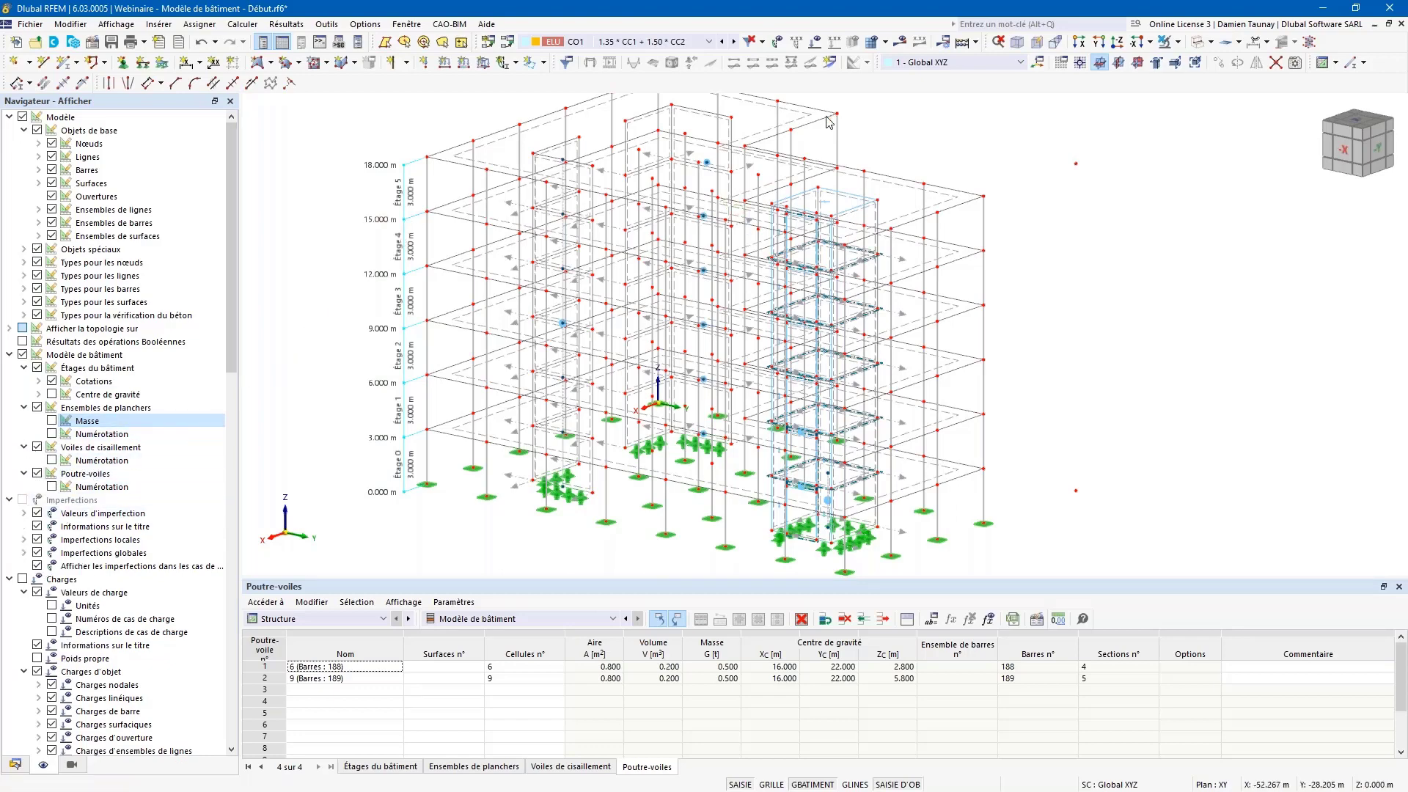
pyautogui.keyDown('ctrl'); pyautogui.moveTo(635, 444); pyautogui.dragTo(634, 421, button='middle'); pyautogui.keyUp('ctrl')
pyautogui.keyDown('ctrl'); pyautogui.moveTo(280, 364); pyautogui.dragTo(285, 368, button='middle'); pyautogui.keyUp('ctrl')
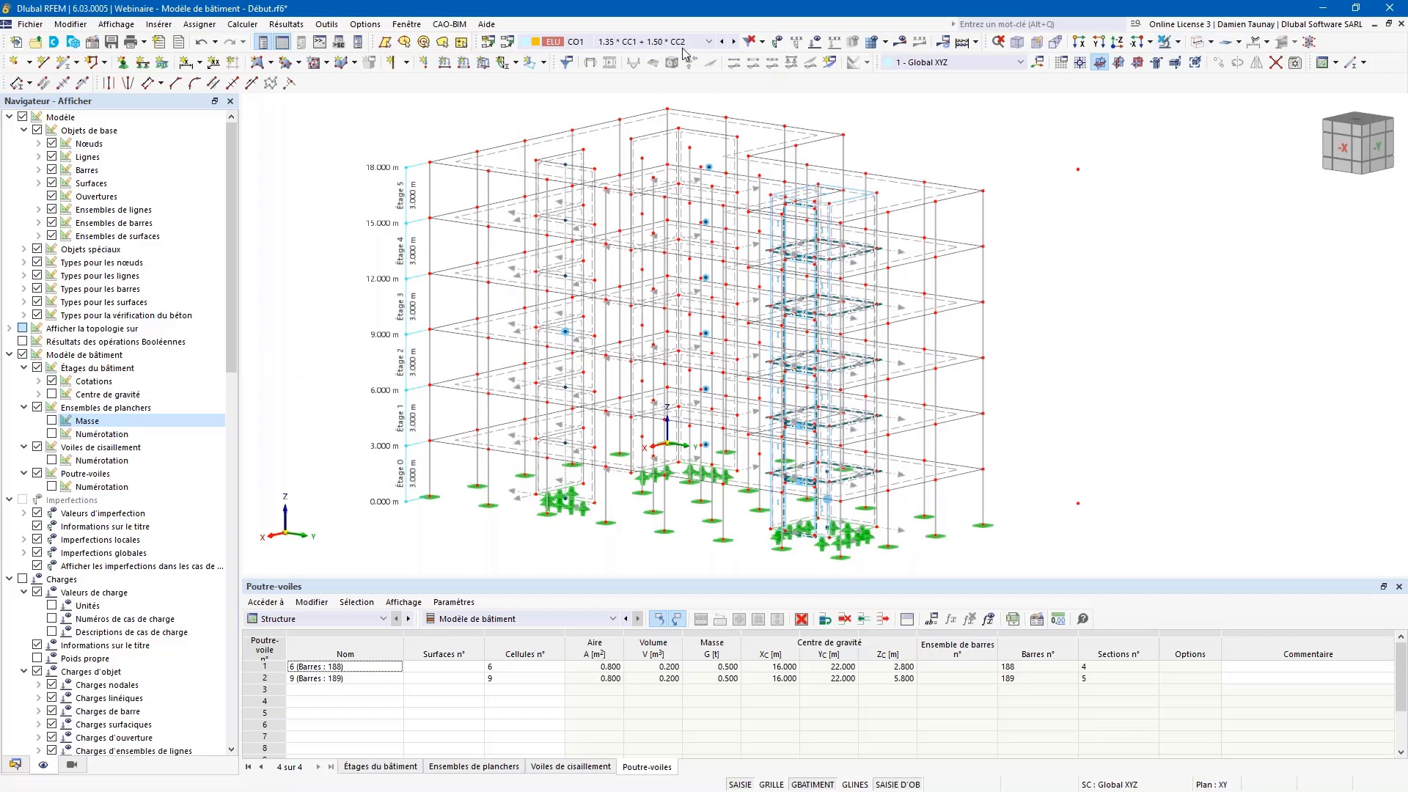
# - Calculate and display the static analysis results for load combination CO1 (1.35 * CC1 + 1.50 * CC2)
pyautogui.click(22, 764)
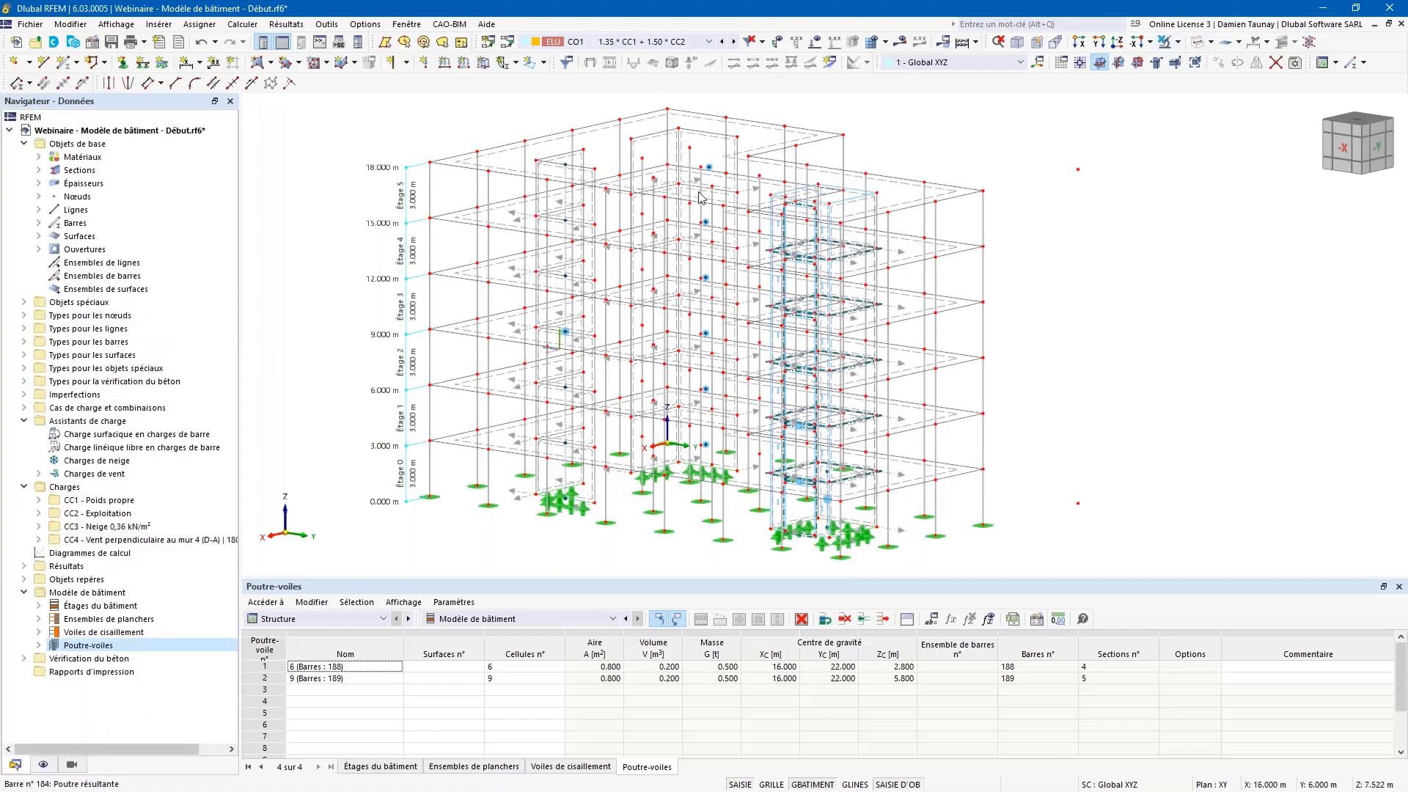
pyautogui.click(709, 41)
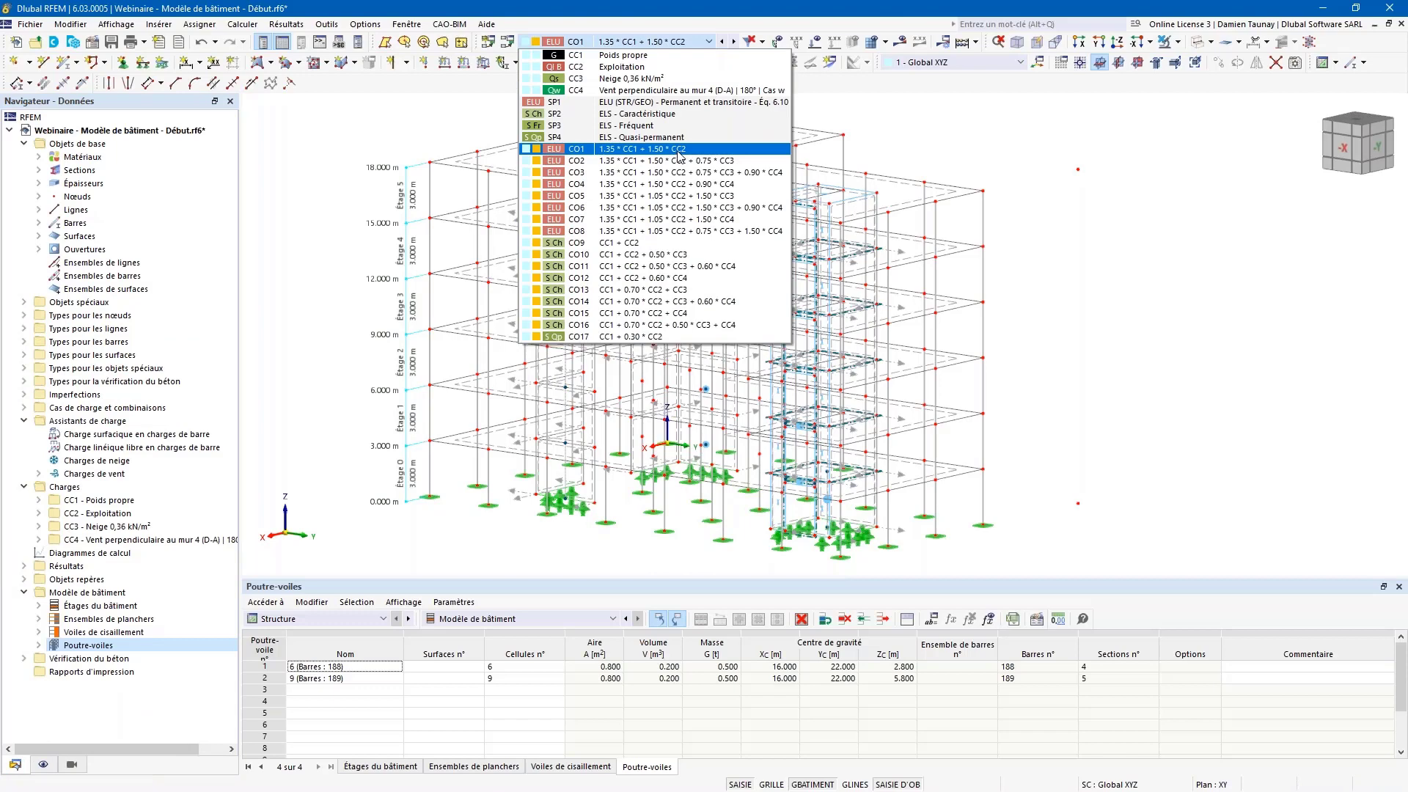
pyautogui.click(680, 151)
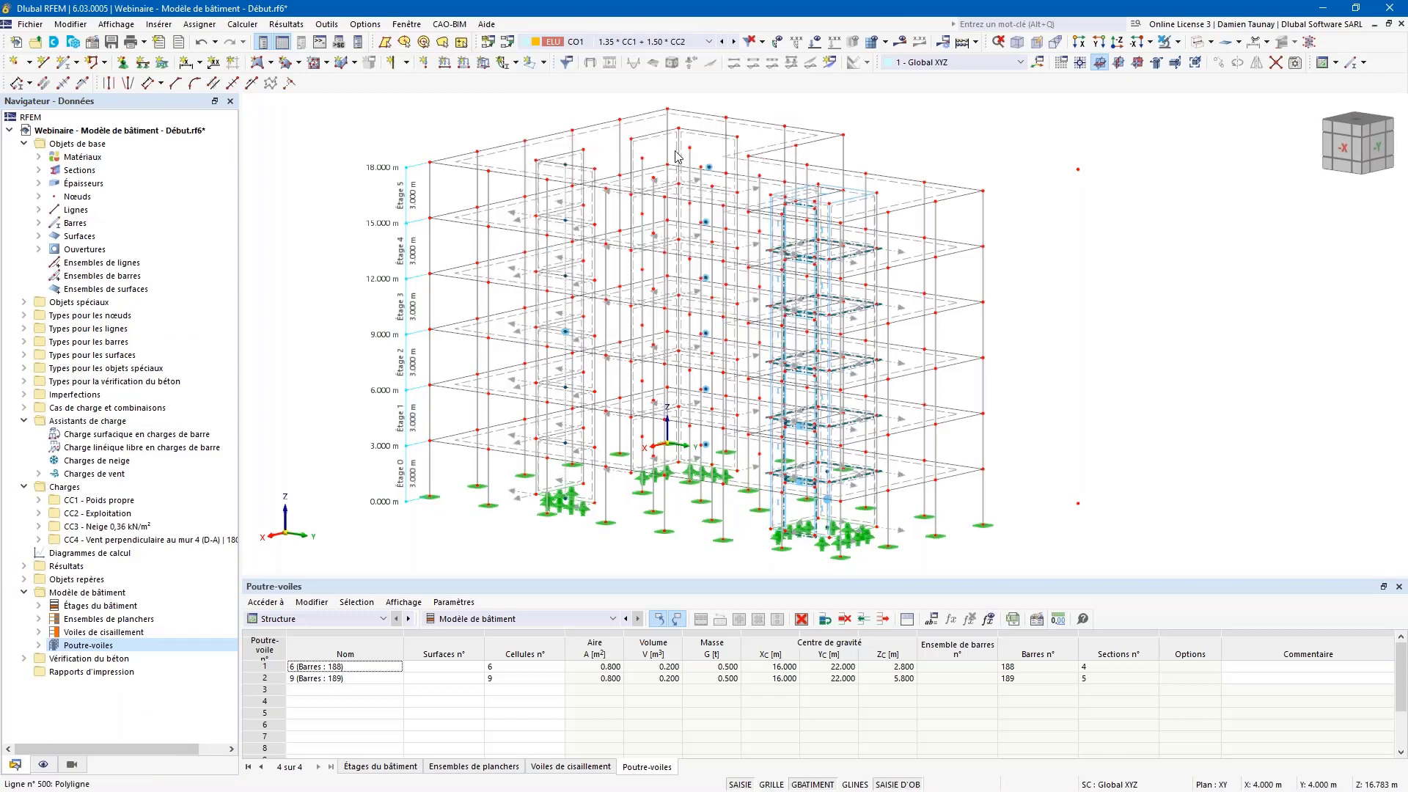
pyautogui.click(902, 44)
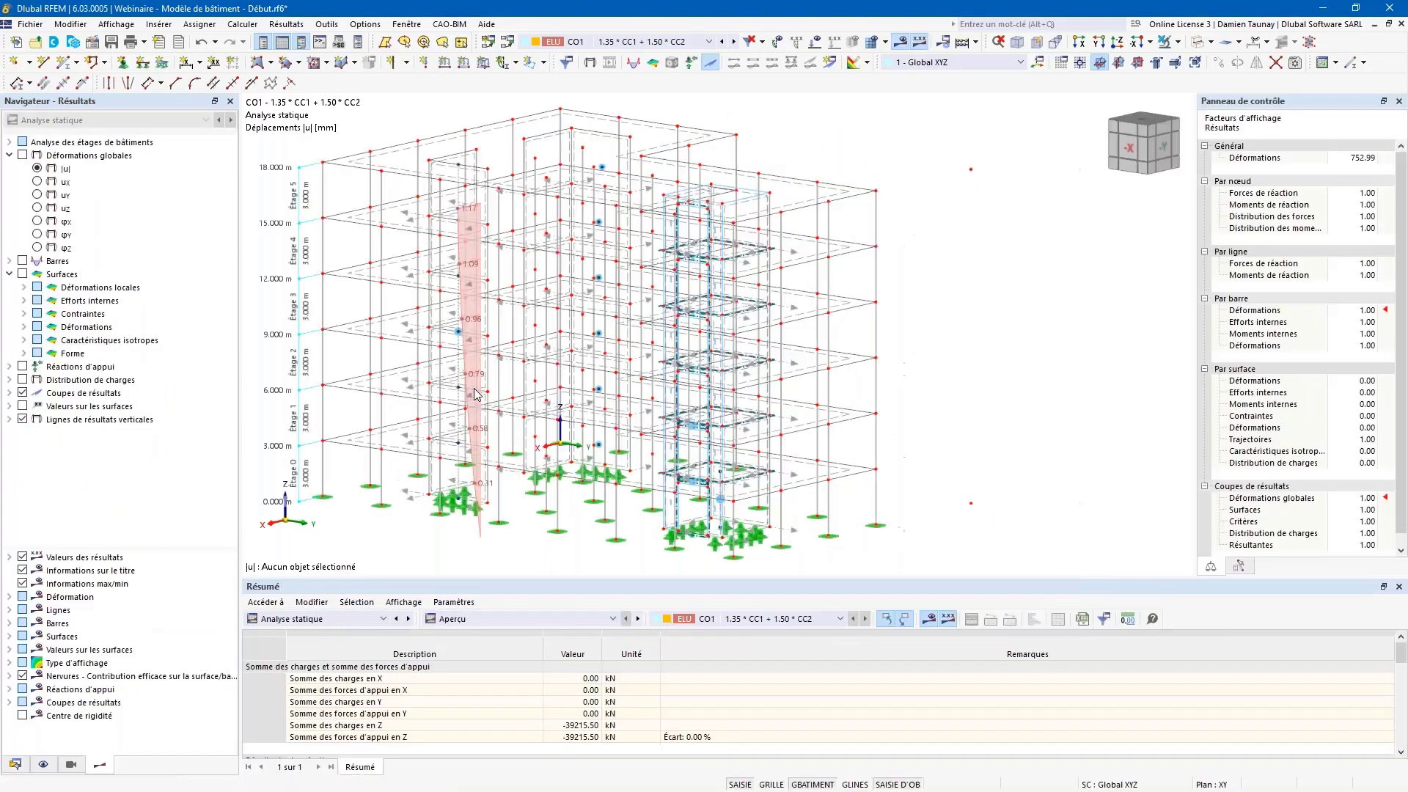
pyautogui.moveTo(339, 319); pyautogui.dragTo(397, 317, button='middle')
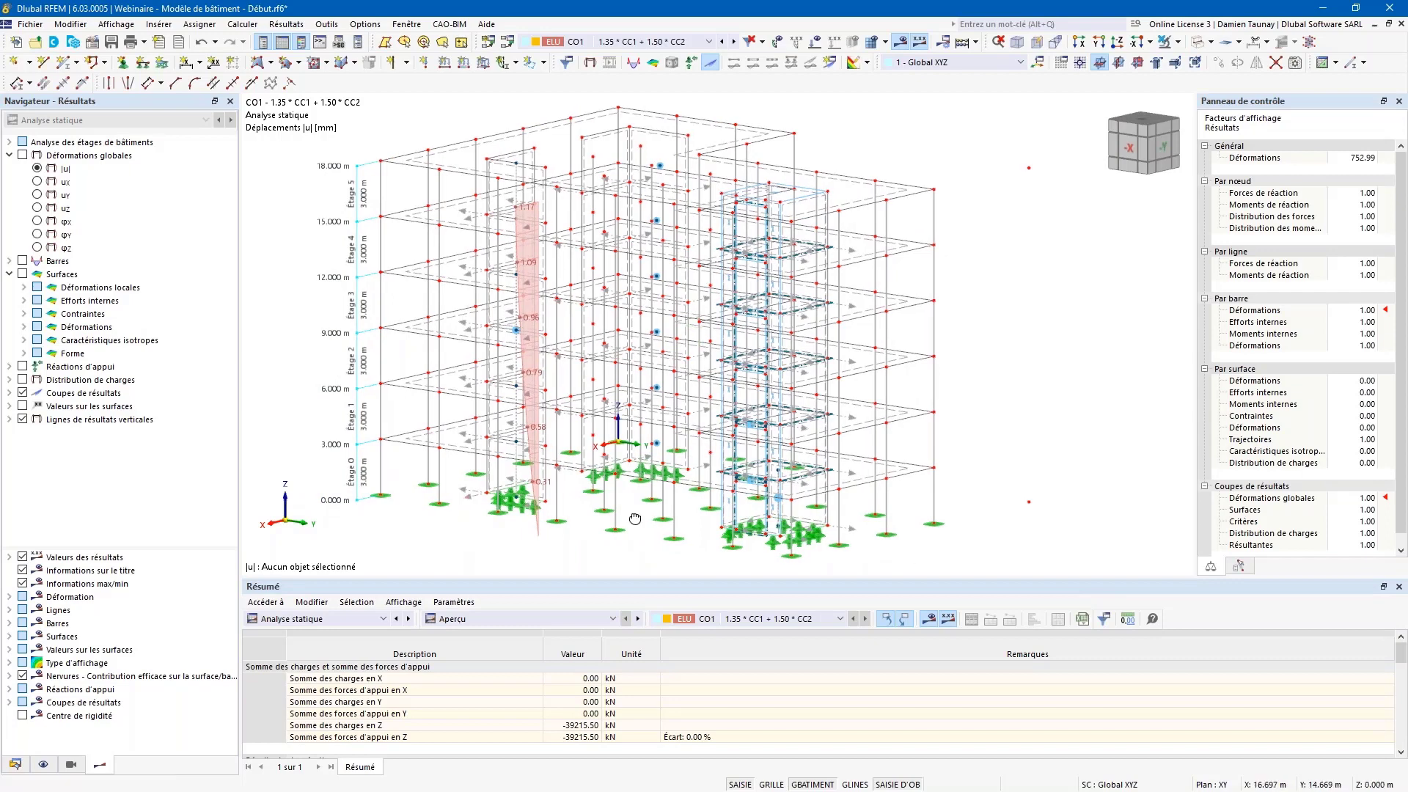
pyautogui.keyDown('ctrl'); pyautogui.moveTo(626, 518); pyautogui.dragTo(488, 523, button='middle'); pyautogui.keyUp('ctrl')
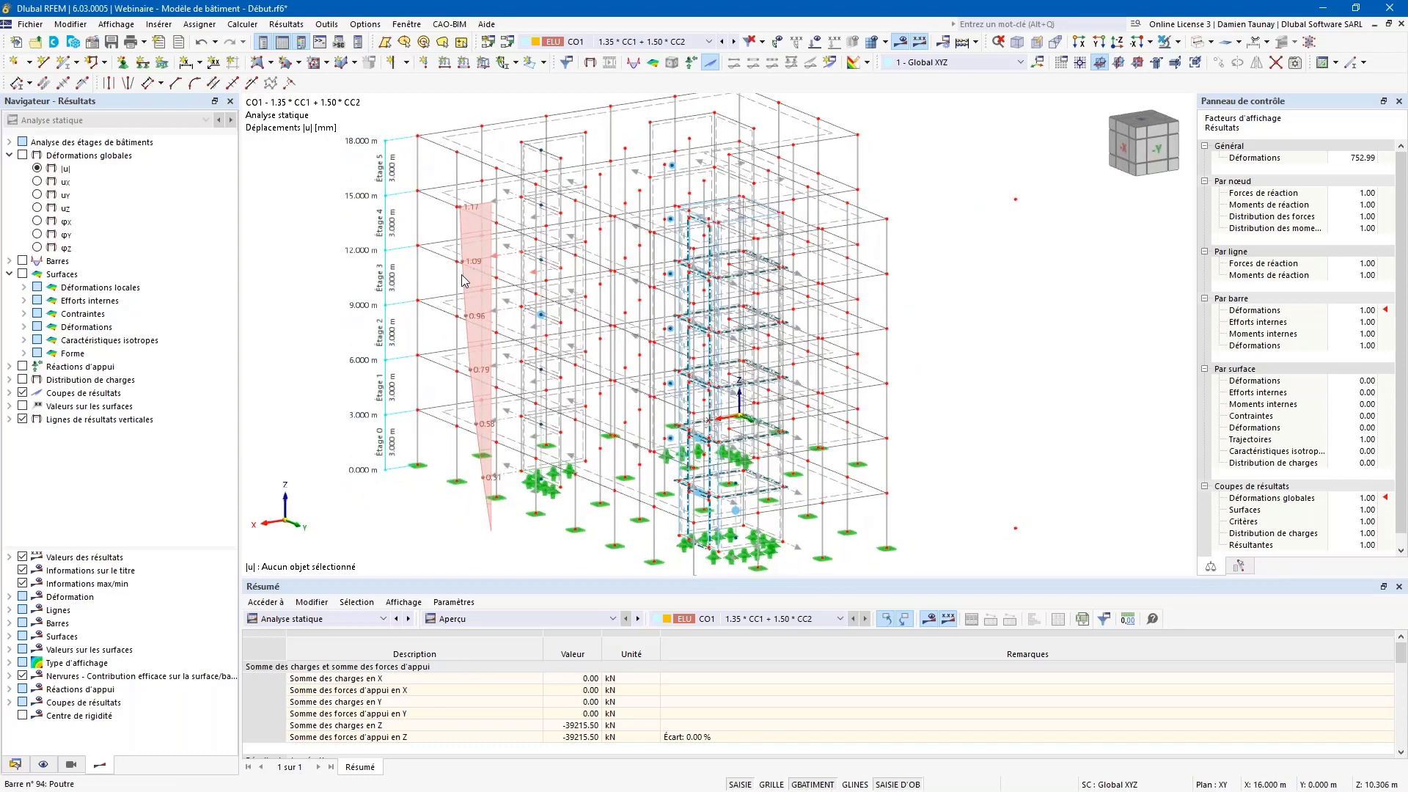
# - Examine the general settings of building storey 0, including its vertical result line options, without changing them
pyautogui.doubleClick(388, 441)
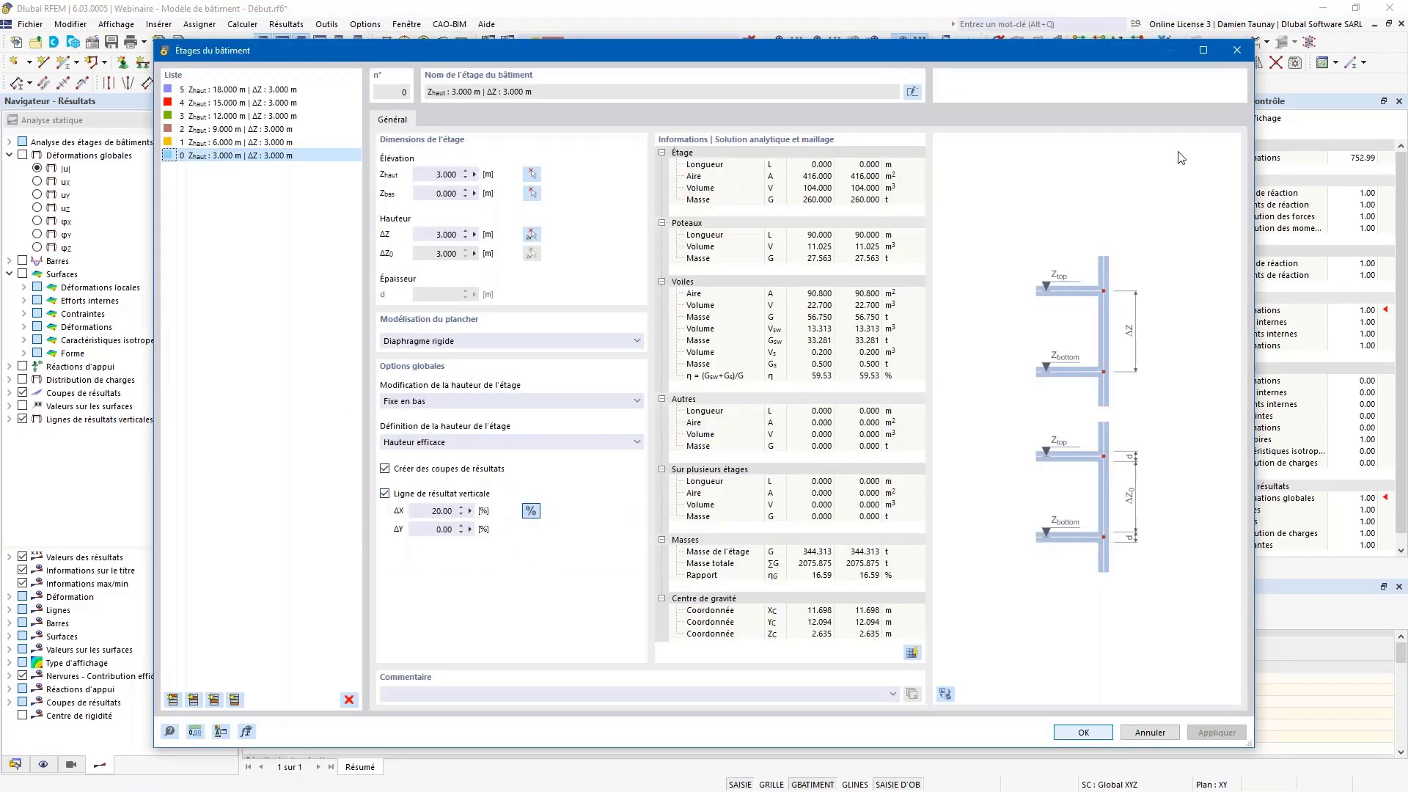
pyautogui.click(1236, 49)
pyautogui.keyDown('ctrl'); pyautogui.moveTo(550, 510); pyautogui.dragTo(471, 500, button='middle'); pyautogui.keyUp('ctrl')
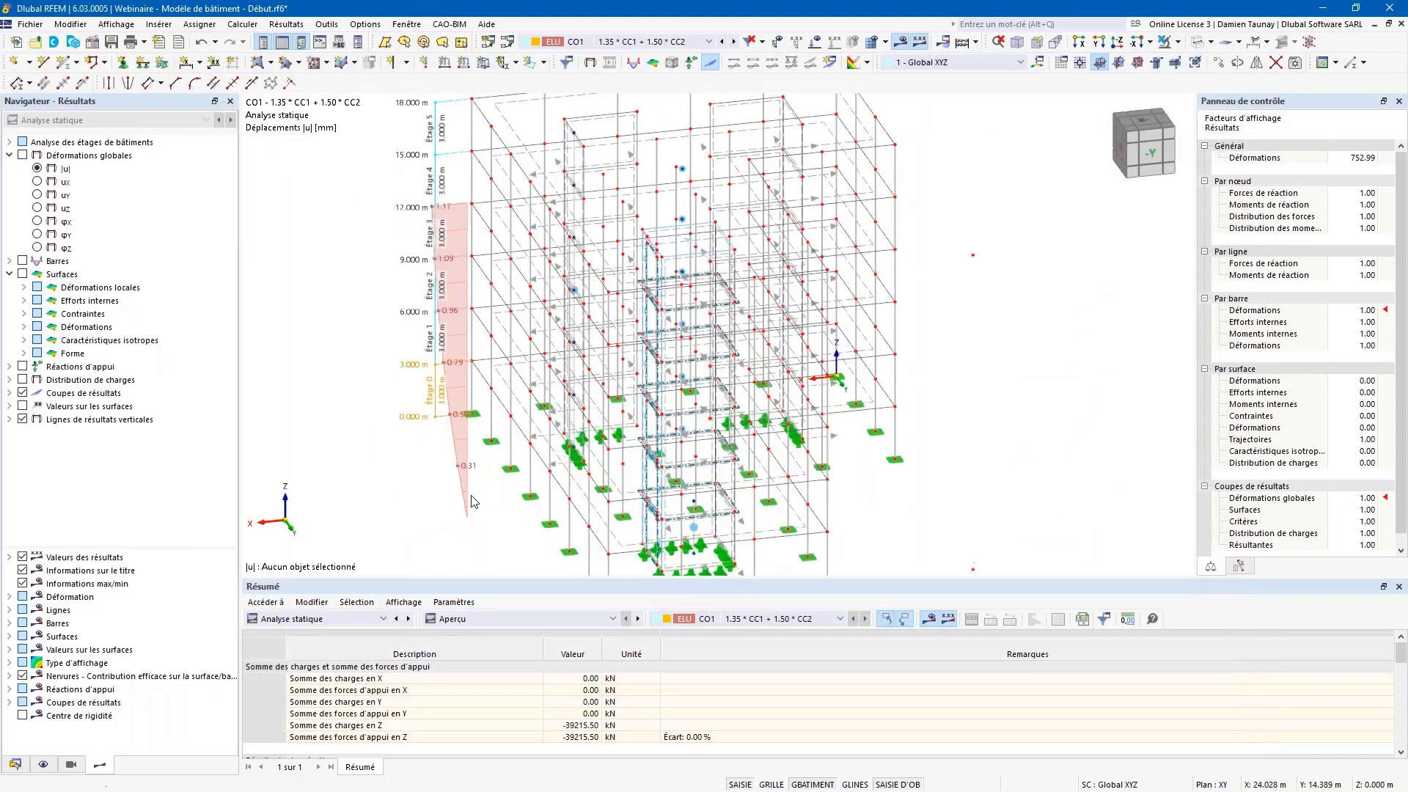
# - Examine the deformation and force components available for the vertical result lines
pyautogui.click(9, 420)
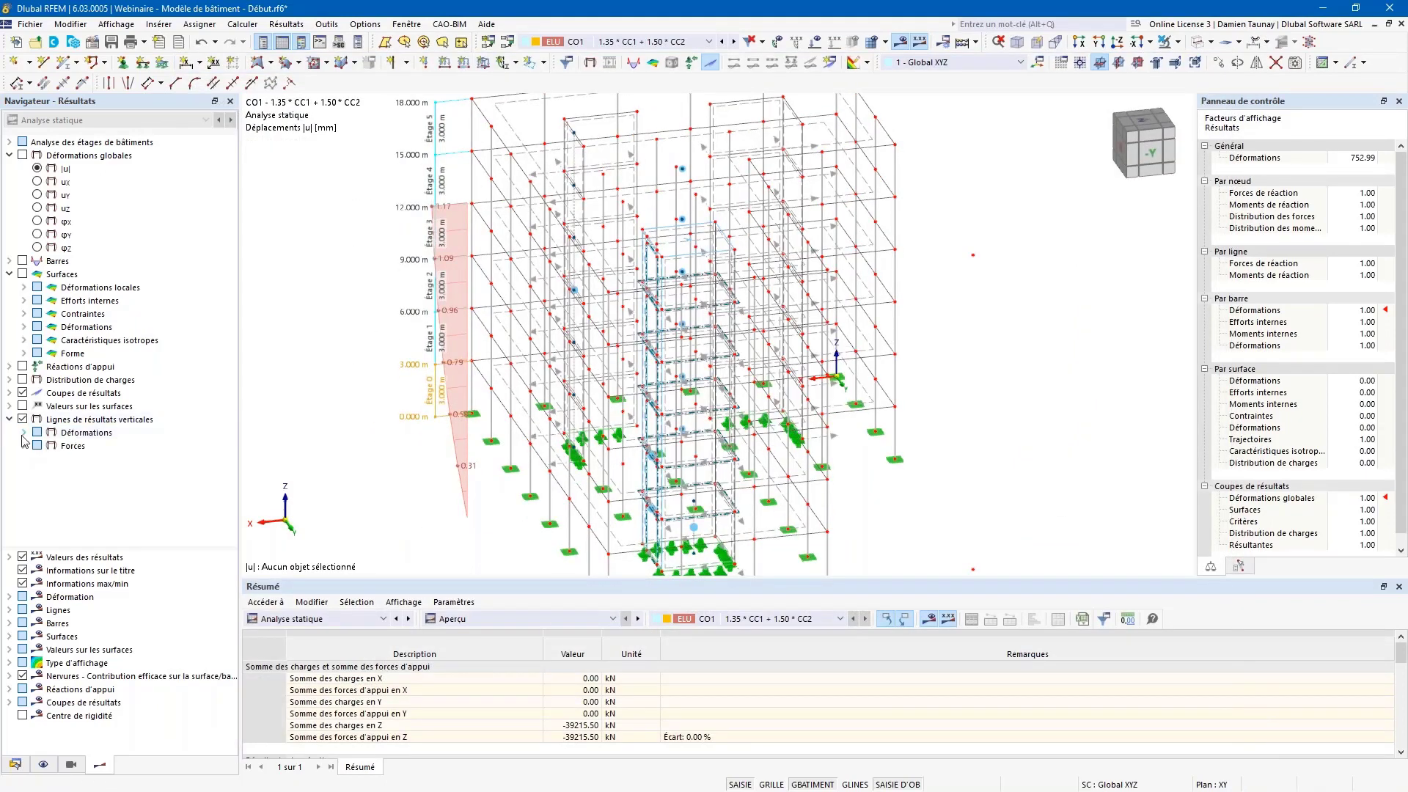
pyautogui.click(24, 433)
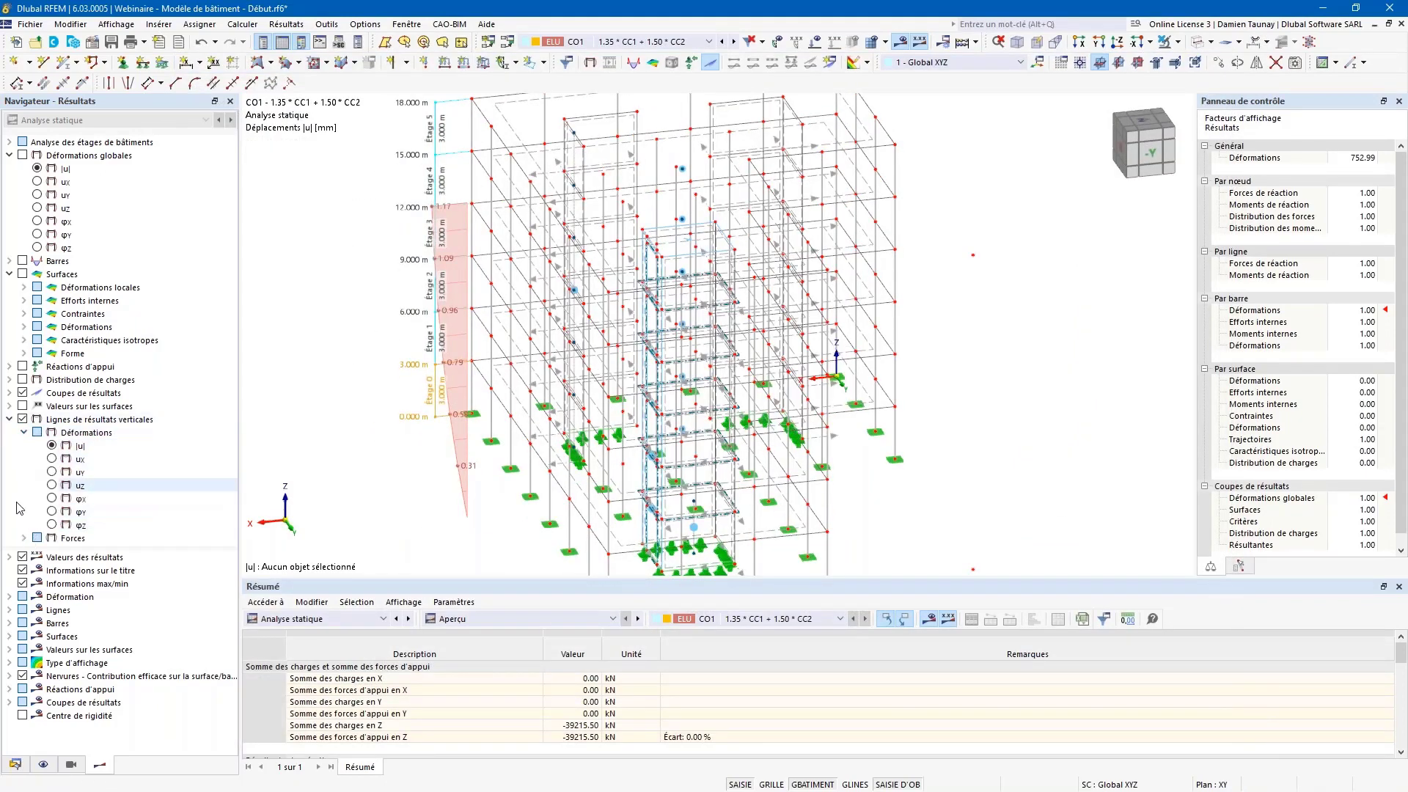
pyautogui.click(25, 538)
pyautogui.scroll(-2, 40, 480)
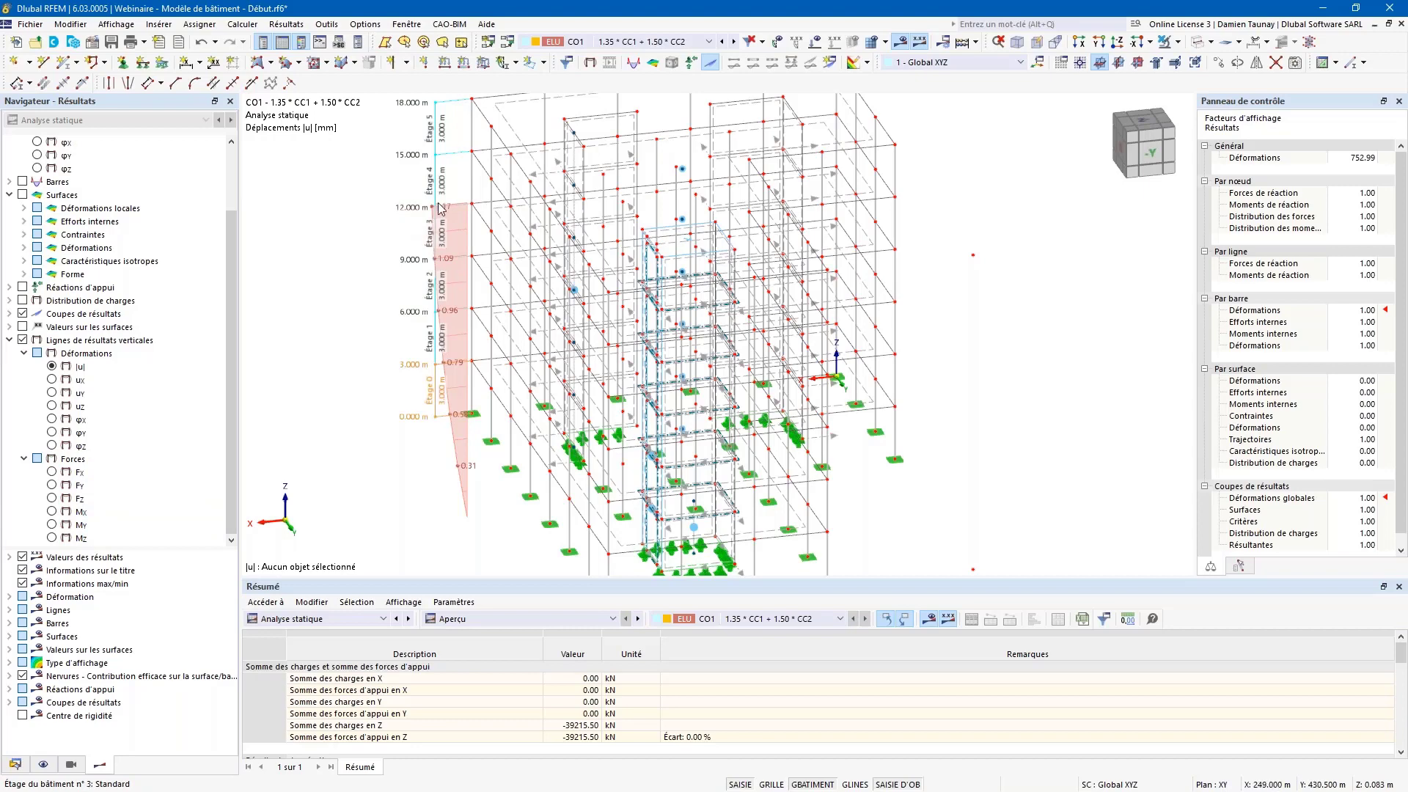
pyautogui.keyDown('ctrl'); pyautogui.moveTo(375, 495); pyautogui.dragTo(437, 499, button='middle'); pyautogui.keyUp('ctrl')
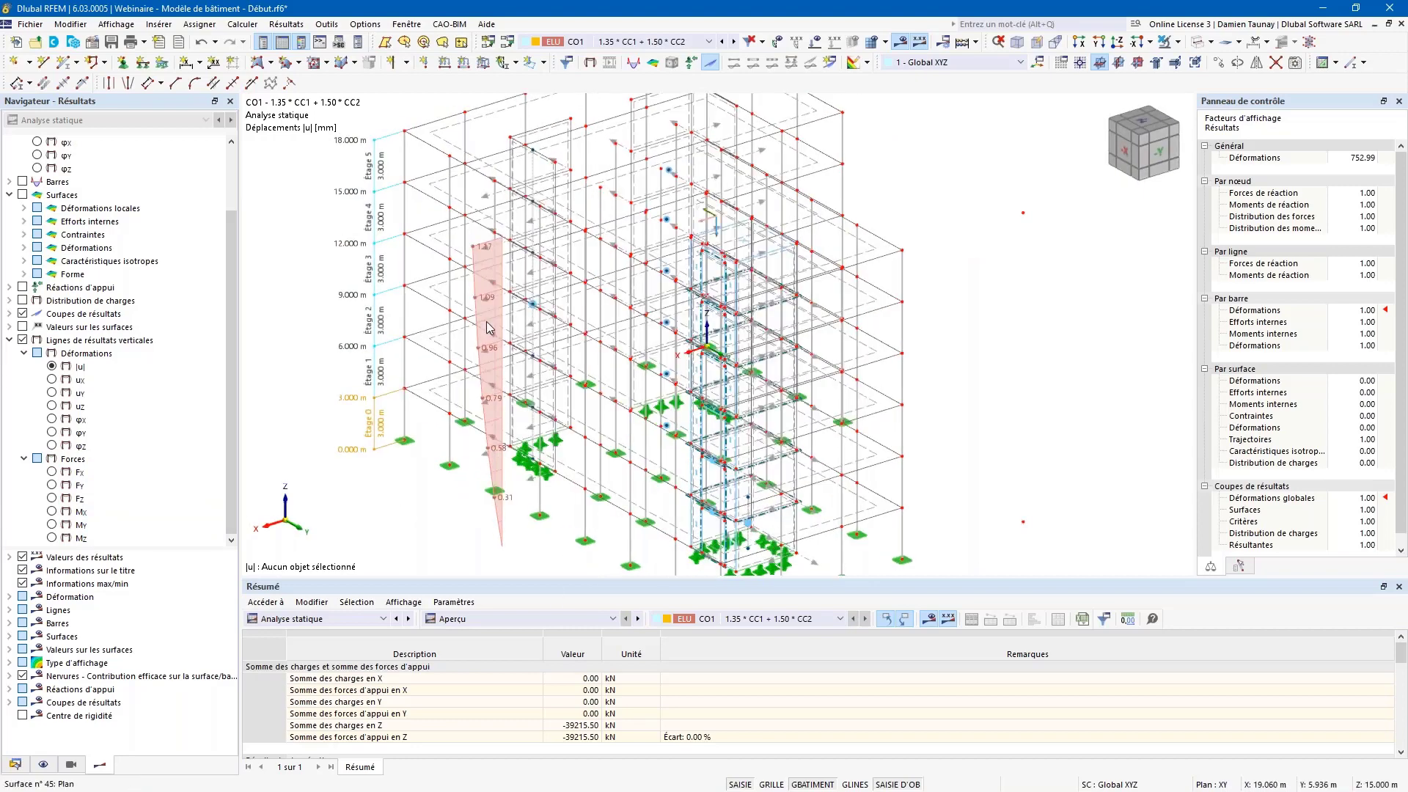
# - Review the Fx and Fz force diagrams of the vertical result line and restore its |u| deformation diagram
pyautogui.click(76, 476)
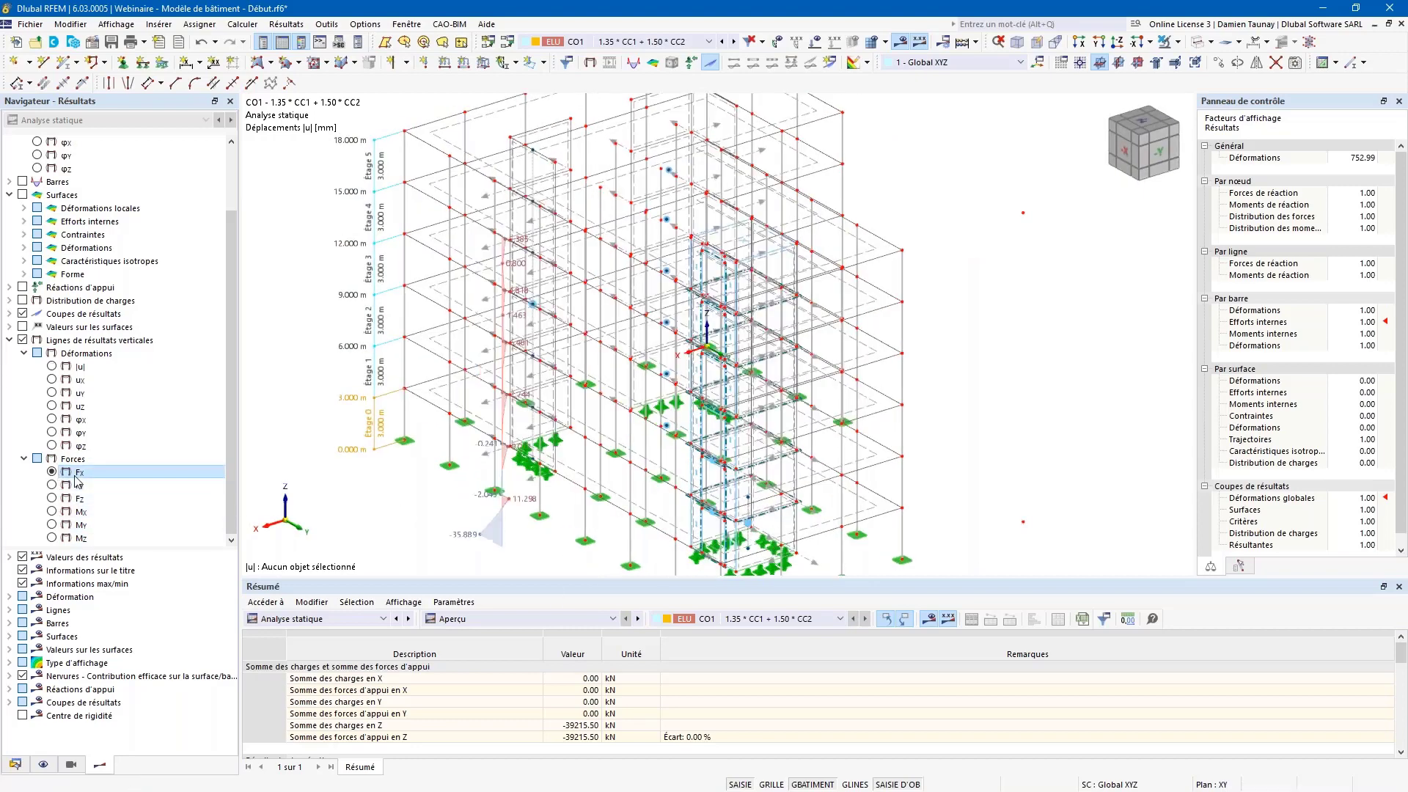
pyautogui.keyDown('ctrl'); pyautogui.moveTo(519, 500); pyautogui.dragTo(493, 504, button='middle'); pyautogui.keyUp('ctrl')
pyautogui.click(52, 498)
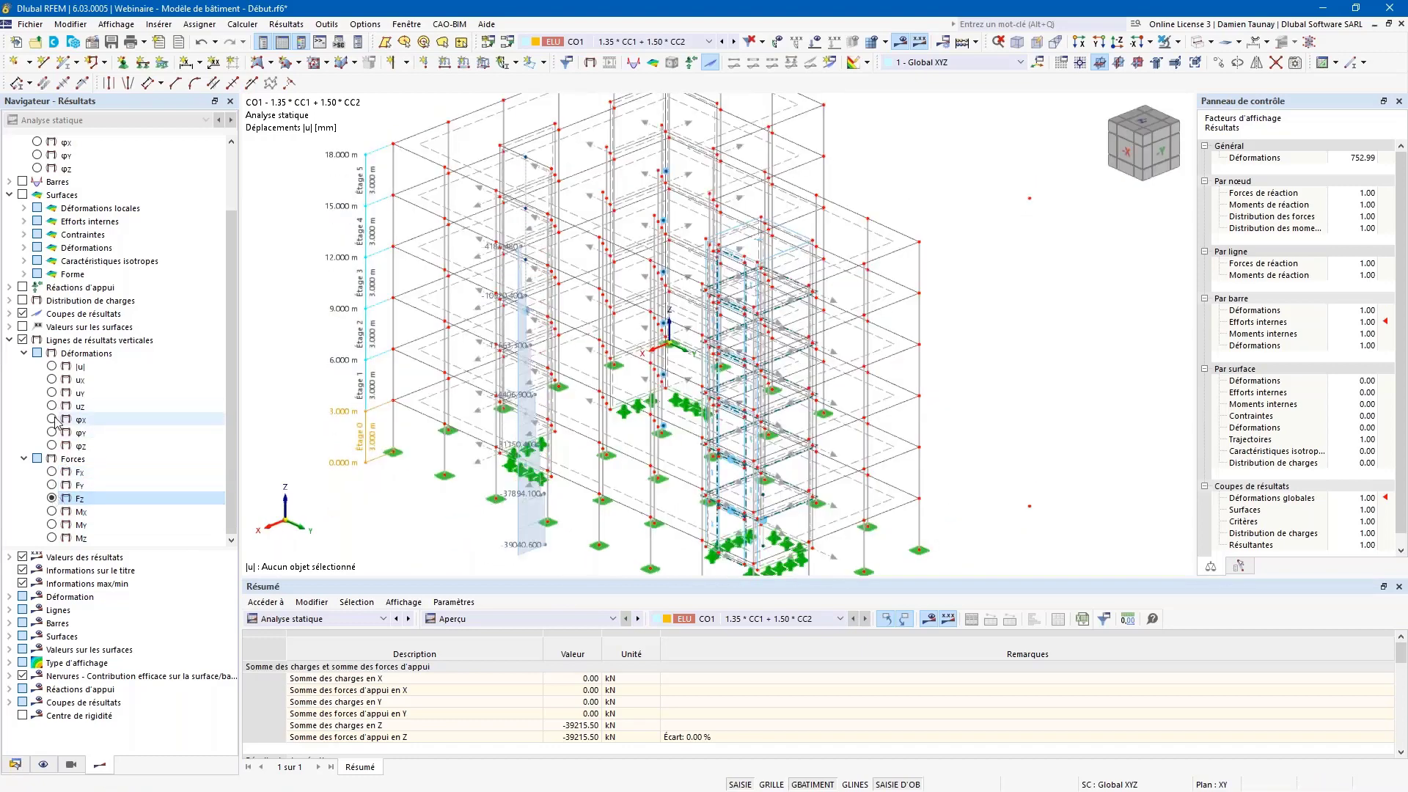
pyautogui.click(52, 366)
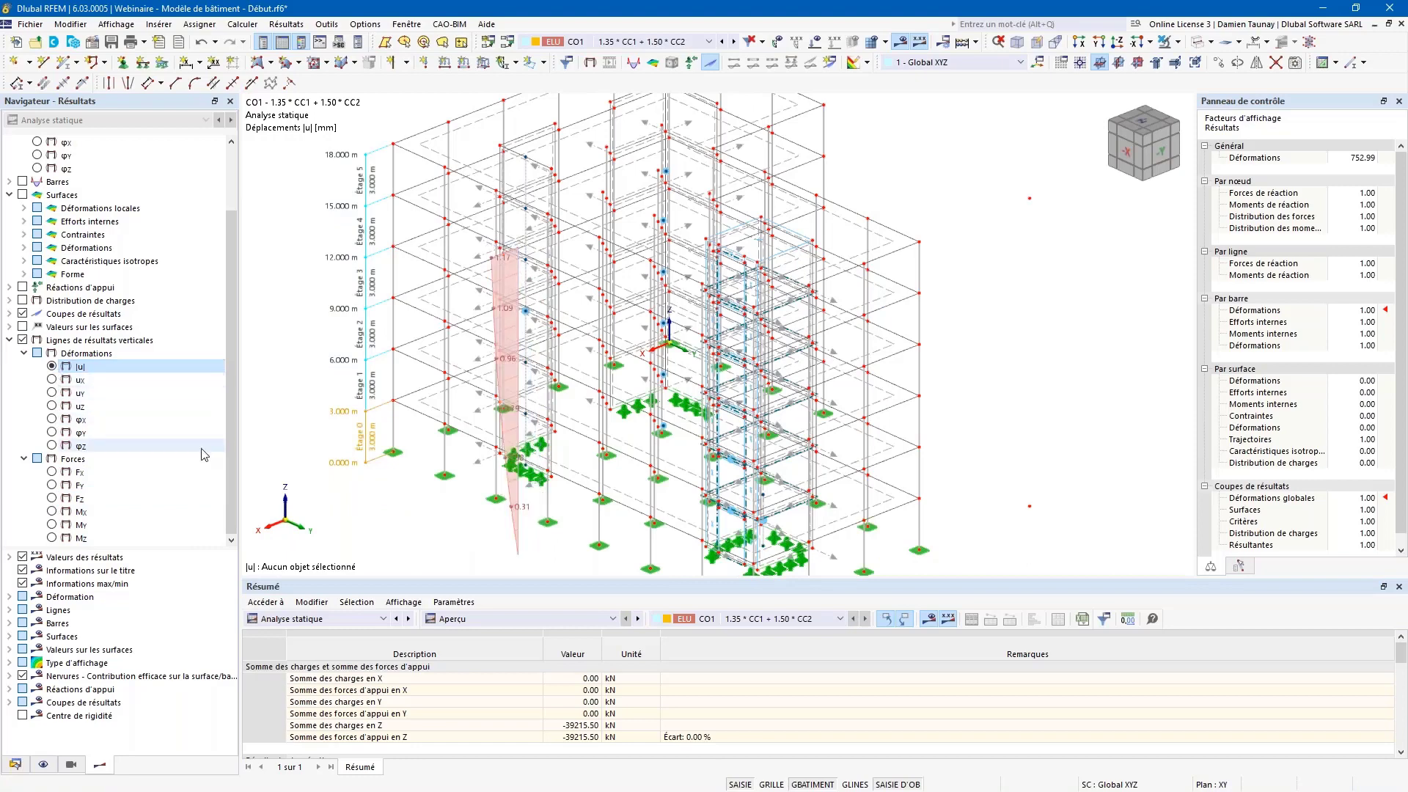
pyautogui.keyDown('ctrl'); pyautogui.moveTo(485, 493); pyautogui.dragTo(422, 493, button='middle'); pyautogui.keyUp('ctrl')
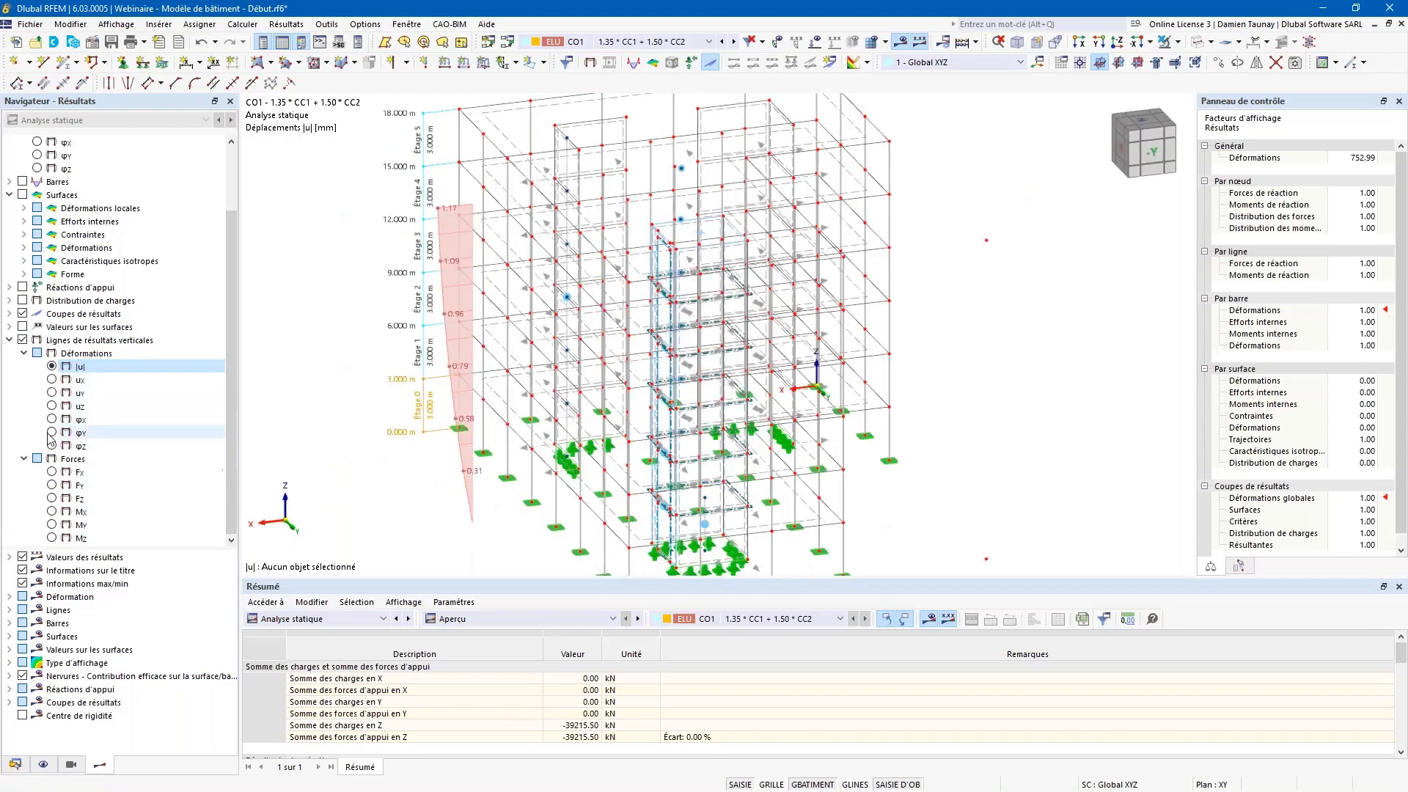
pyautogui.click(10, 340)
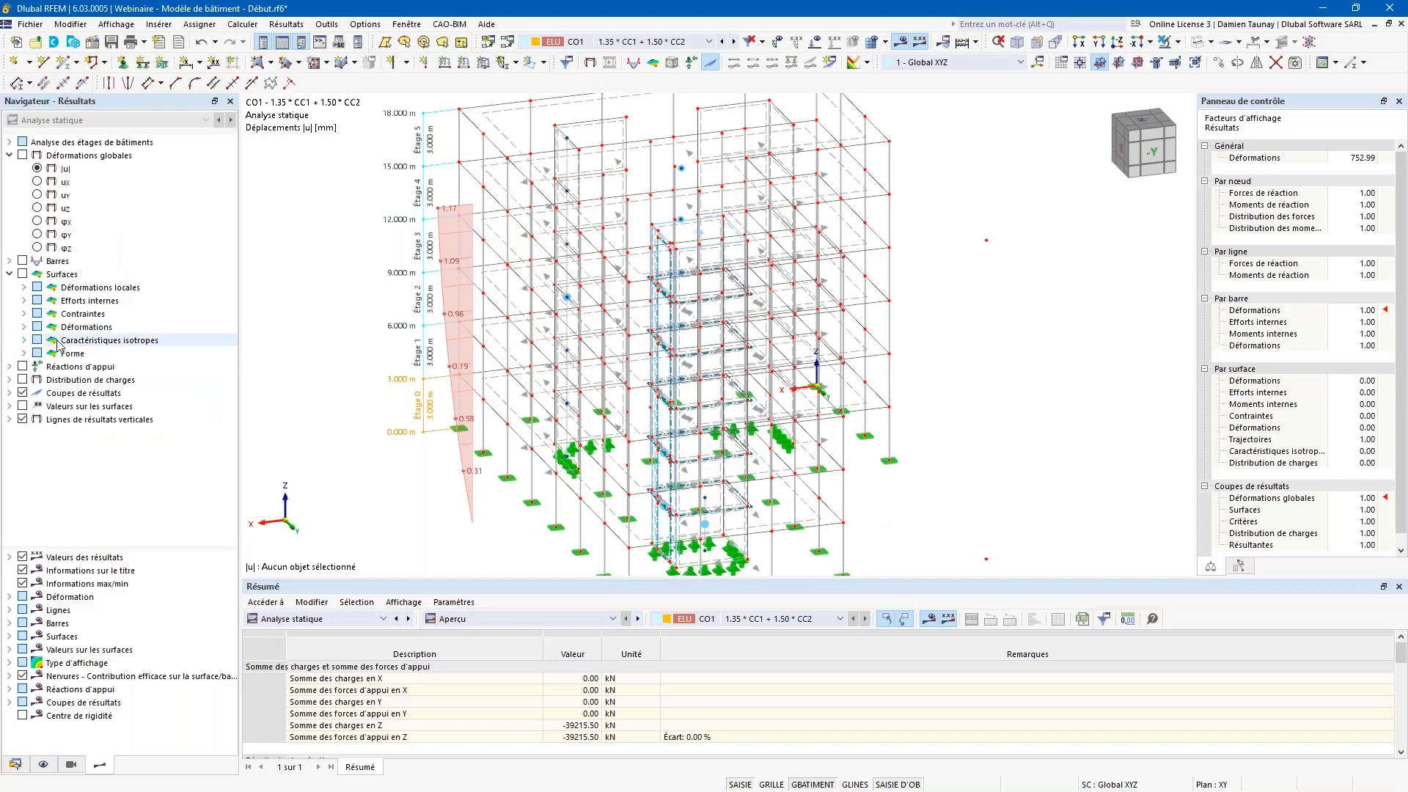
# - Hide the vertical result lines and result sections, and inspect the global |u| deformations of the general building storey analysis
pyautogui.click(23, 421)
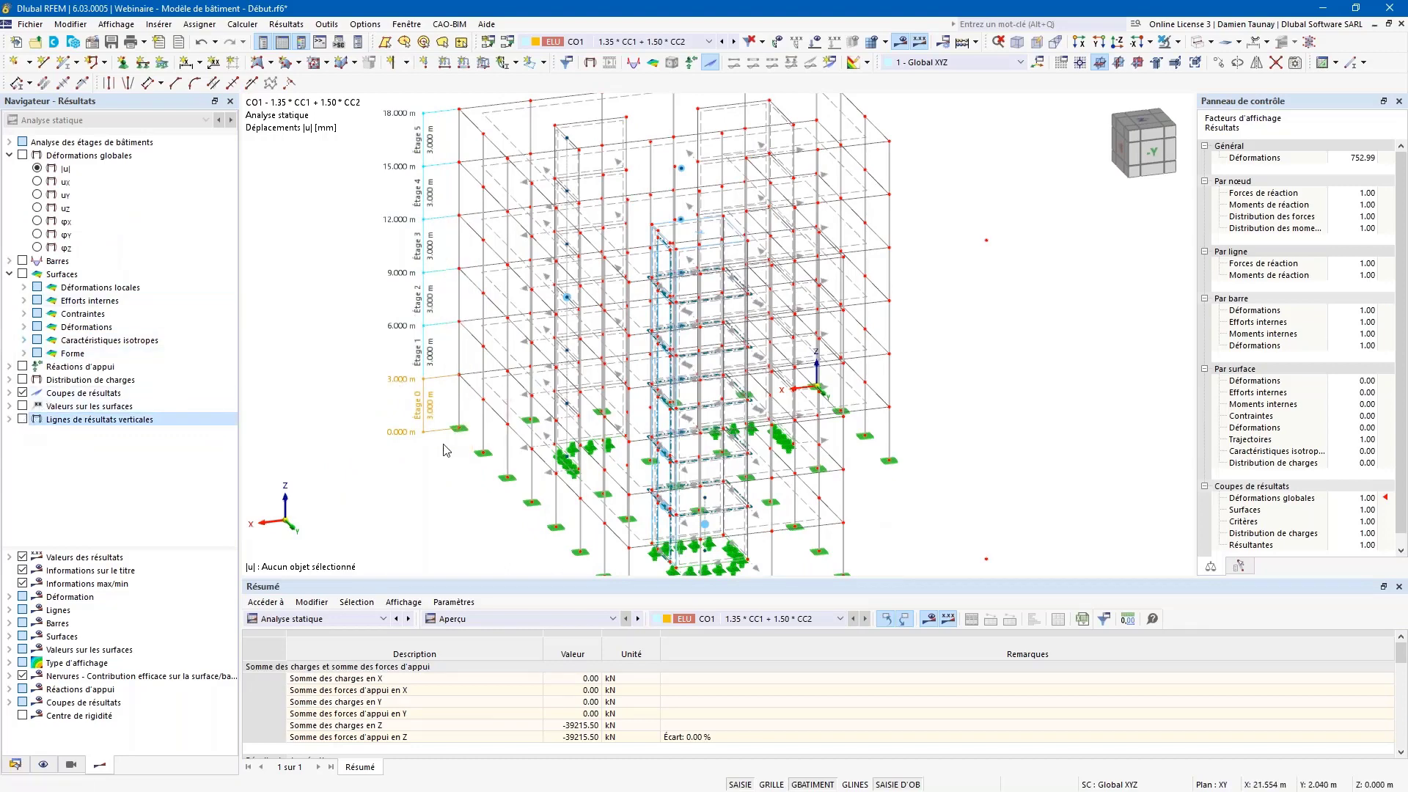
pyautogui.keyDown('ctrl'); pyautogui.moveTo(396, 469); pyautogui.dragTo(513, 485, button='middle'); pyautogui.keyUp('ctrl')
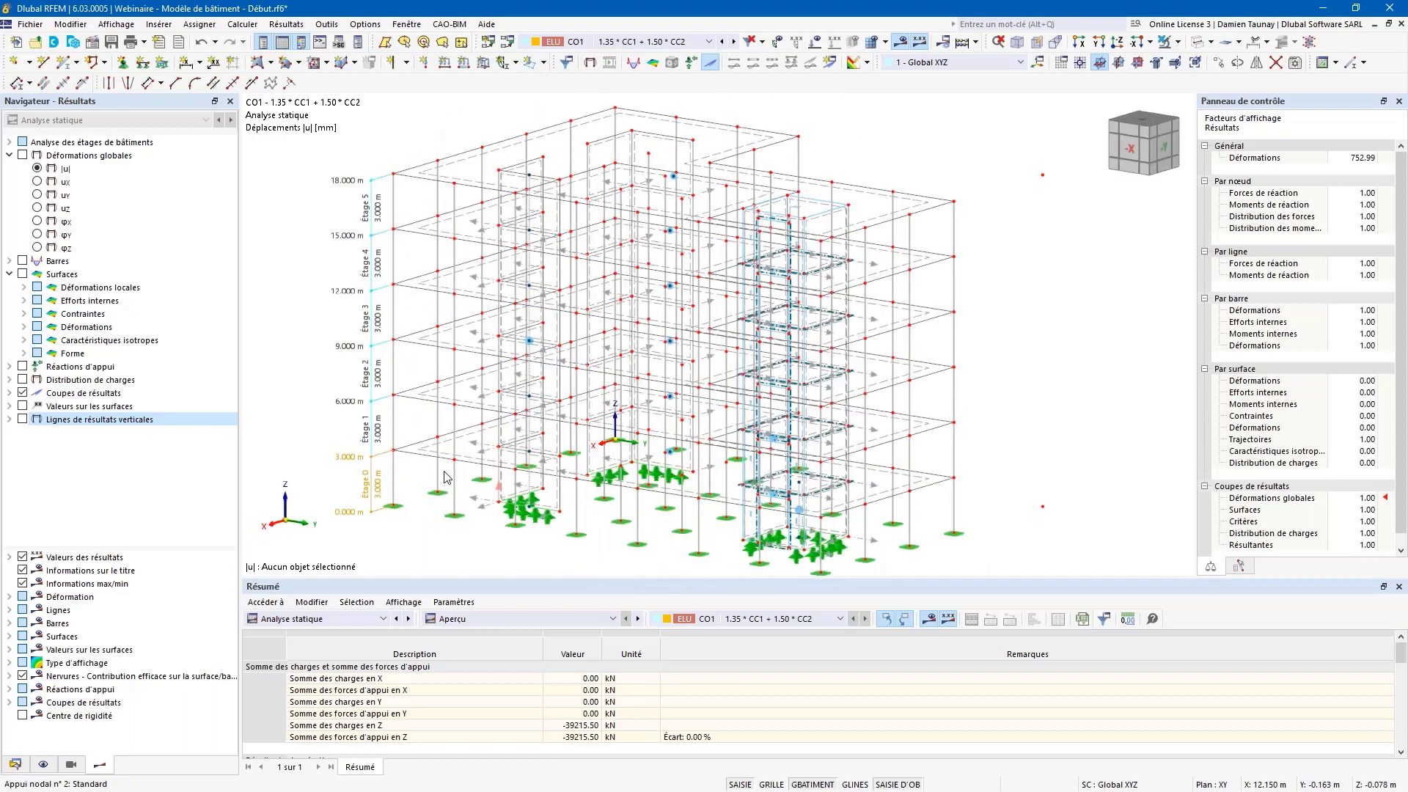
pyautogui.click(10, 142)
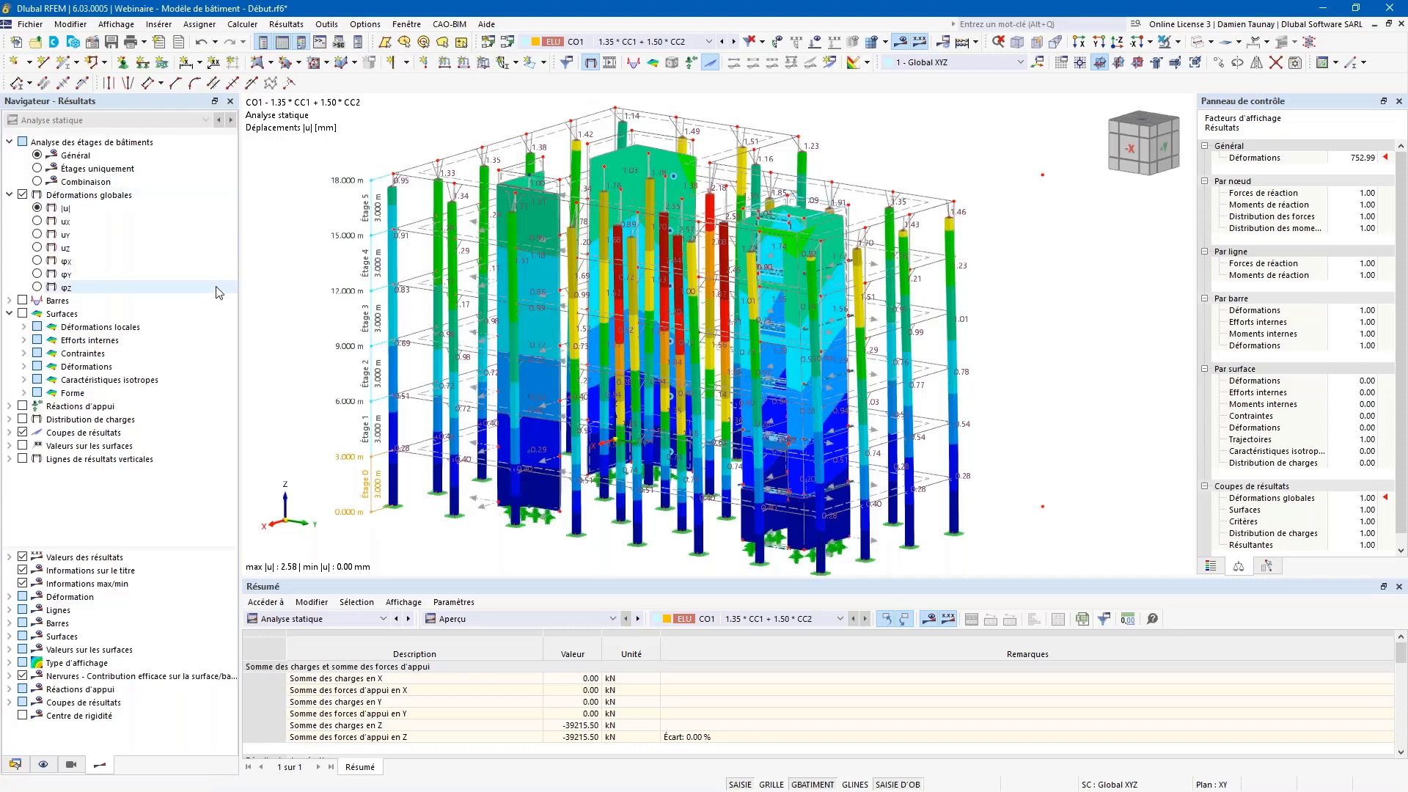
pyautogui.click(709, 65)
pyautogui.keyDown('ctrl'); pyautogui.moveTo(850, 173); pyautogui.dragTo(361, 313, button='middle'); pyautogui.keyUp('ctrl')
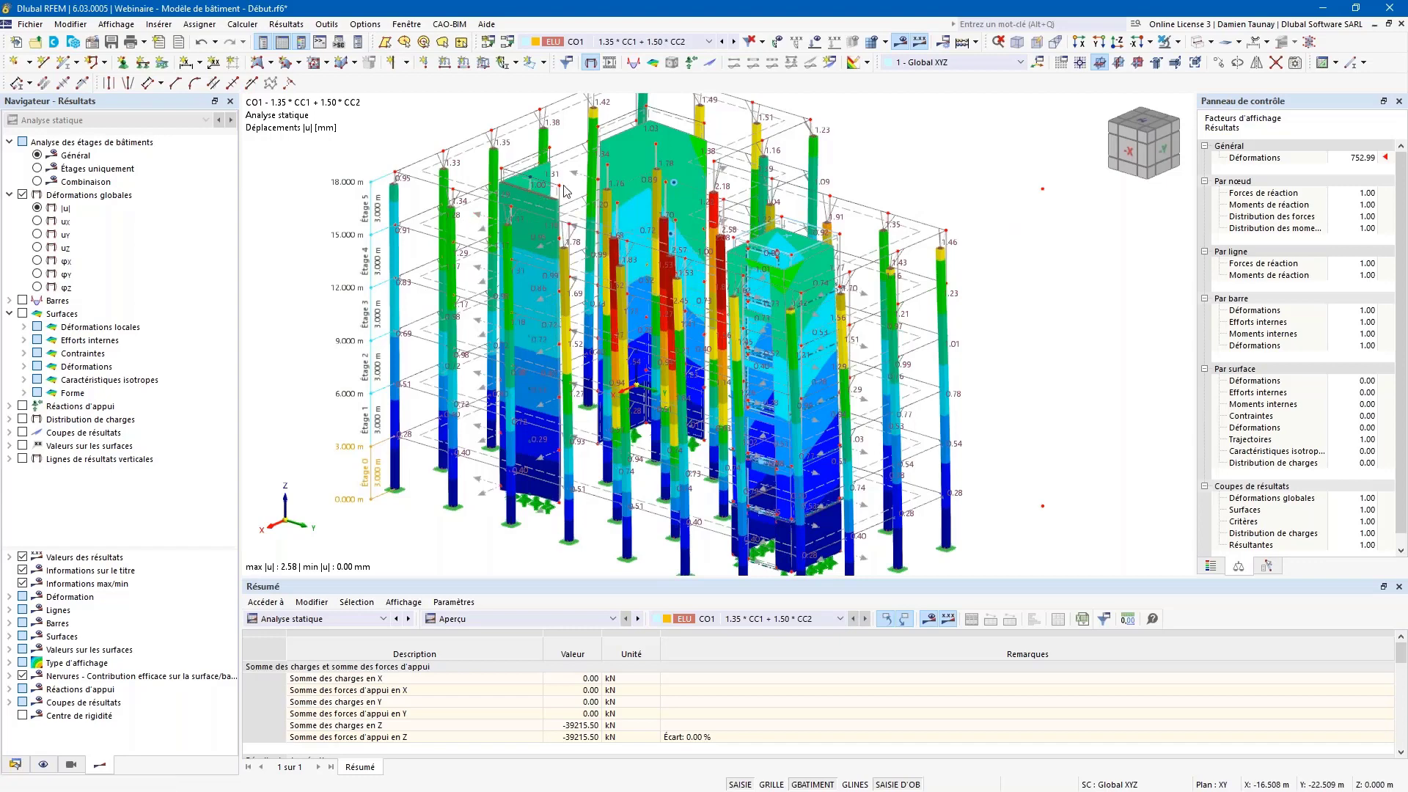
pyautogui.scroll(-1, 535, 254)
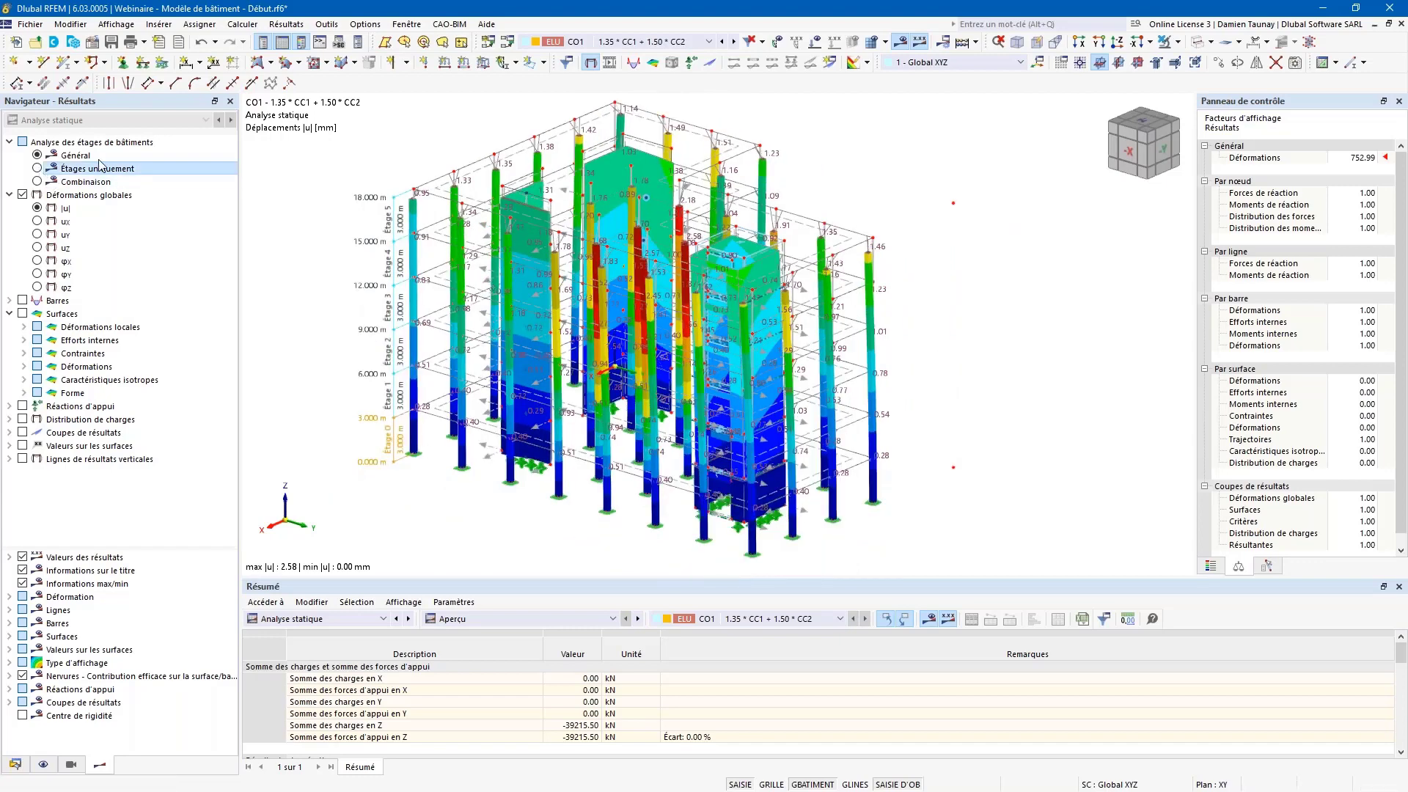
# - Display the global |u| deformations for the storeys only and inspect the deformed floor slabs from several sides
pyautogui.click(99, 168)
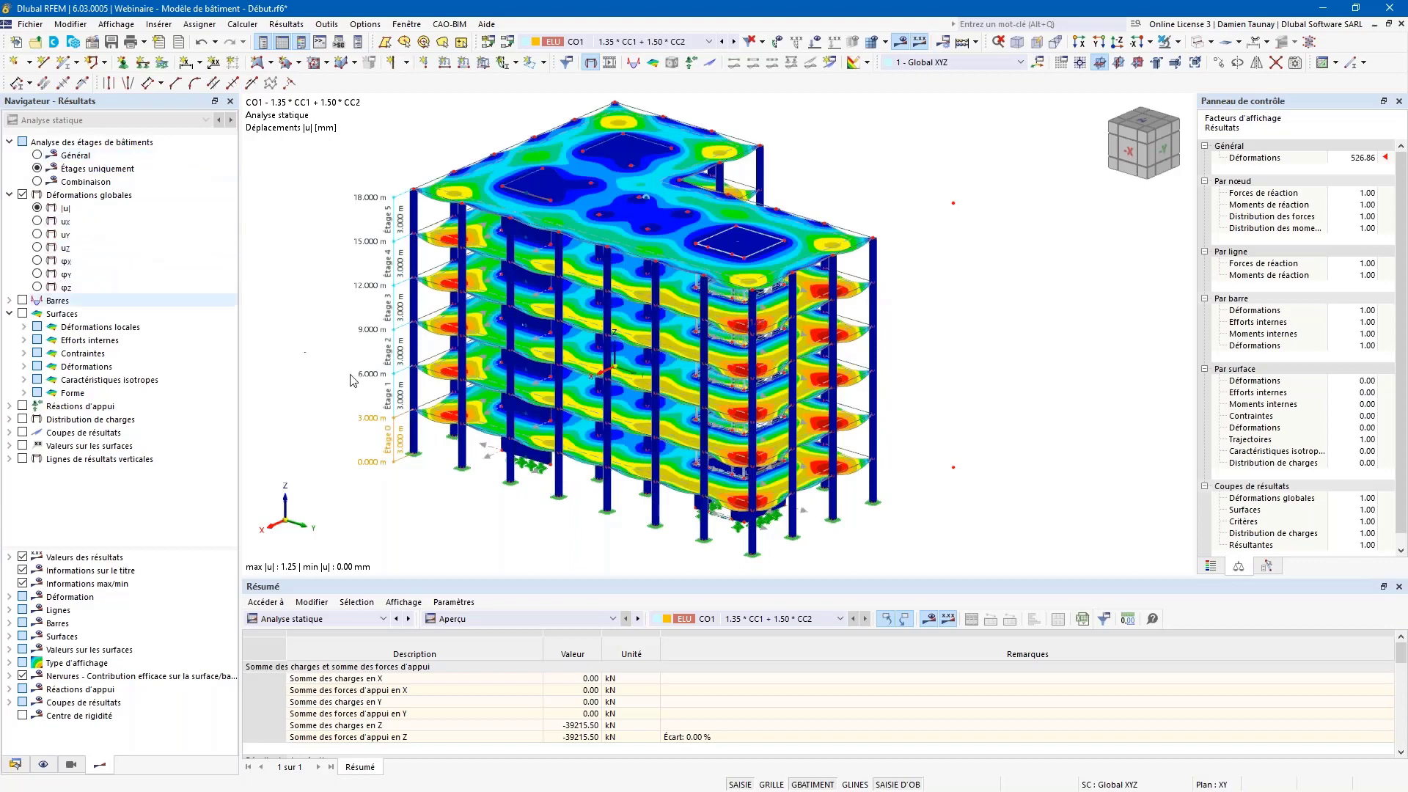
pyautogui.keyDown('ctrl'); pyautogui.moveTo(305, 450); pyautogui.dragTo(396, 400, button='middle'); pyautogui.keyUp('ctrl')
pyautogui.keyDown('ctrl'); pyautogui.moveTo(655, 509); pyautogui.dragTo(484, 532, button='middle'); pyautogui.keyUp('ctrl')
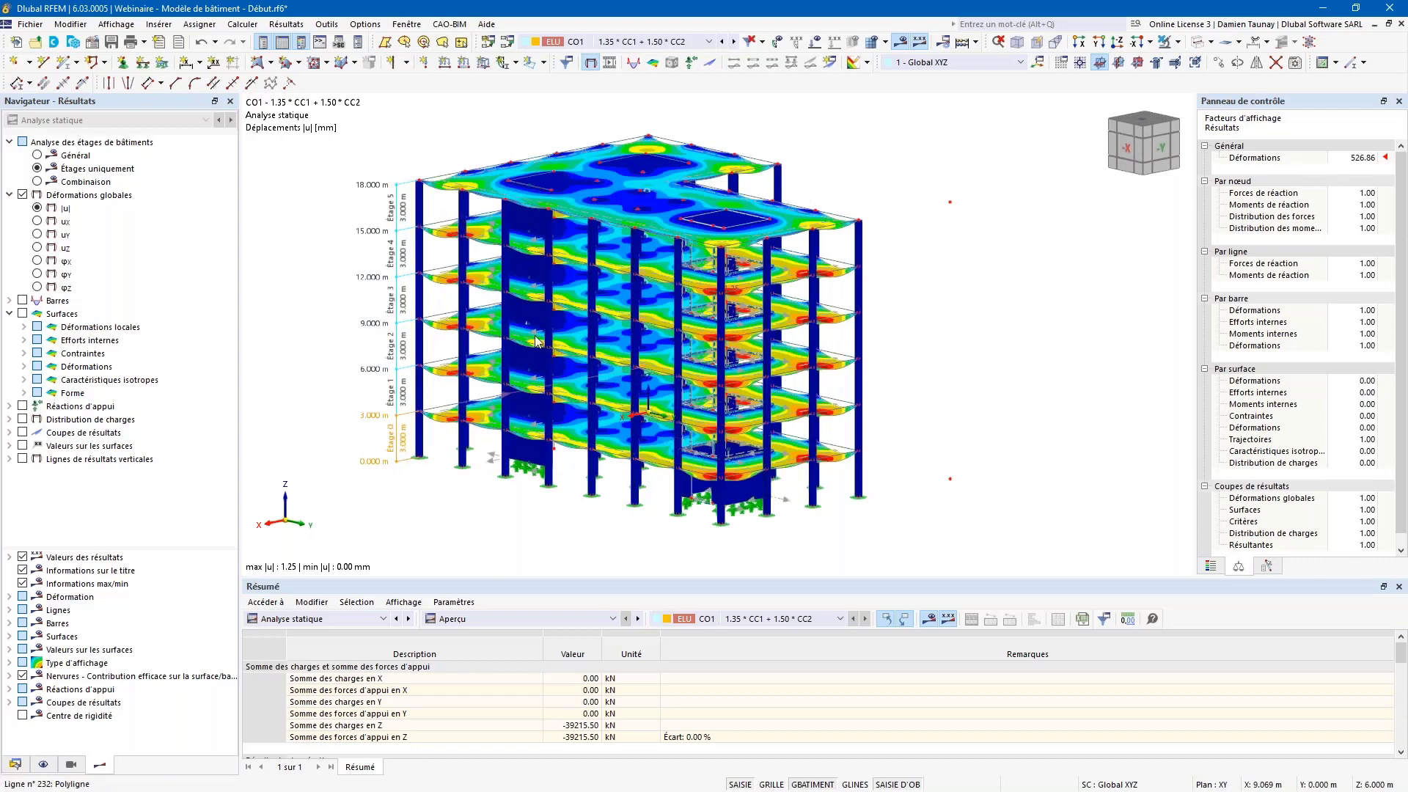
pyautogui.keyDown('ctrl'); pyautogui.moveTo(547, 343); pyautogui.dragTo(726, 342, button='middle'); pyautogui.keyUp('ctrl')
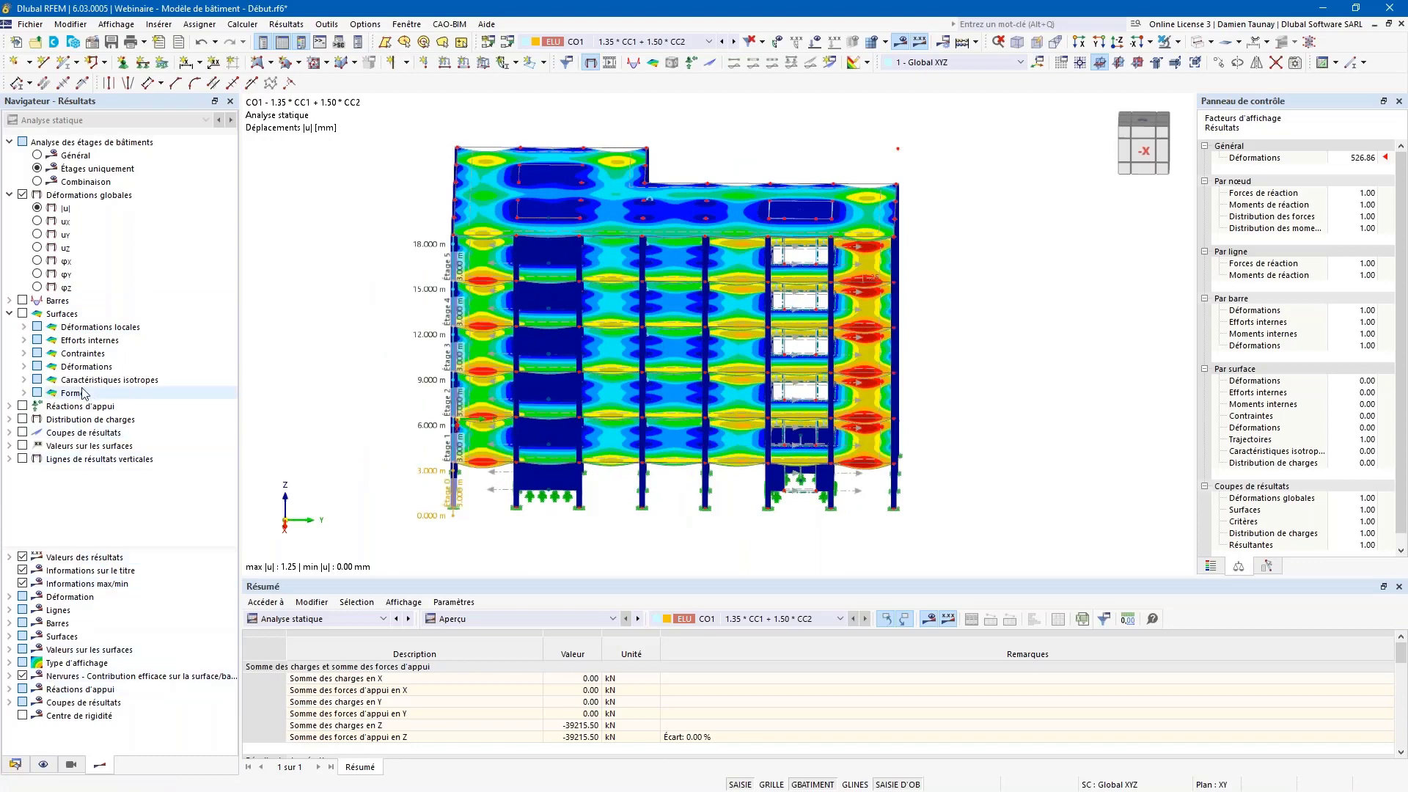
# - Display the basic internal moments my on the floor surfaces for the storeys-only analysis and inspect them in 3D
pyautogui.click(24, 340)
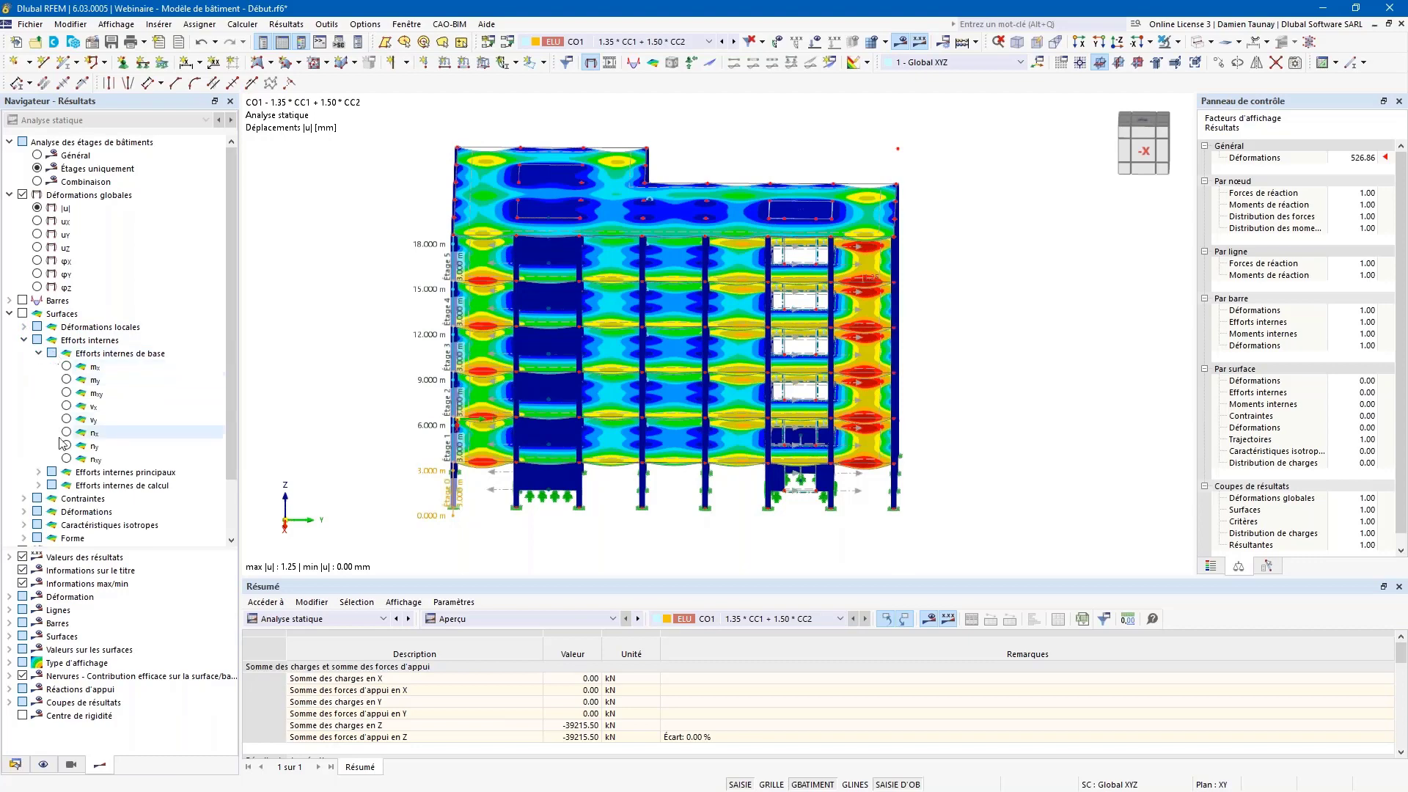
pyautogui.click(66, 378)
pyautogui.keyDown('ctrl'); pyautogui.moveTo(1015, 381); pyautogui.dragTo(891, 323, button='middle'); pyautogui.keyUp('ctrl')
pyautogui.keyDown('ctrl'); pyautogui.moveTo(810, 522); pyautogui.dragTo(949, 510, button='middle'); pyautogui.keyUp('ctrl')
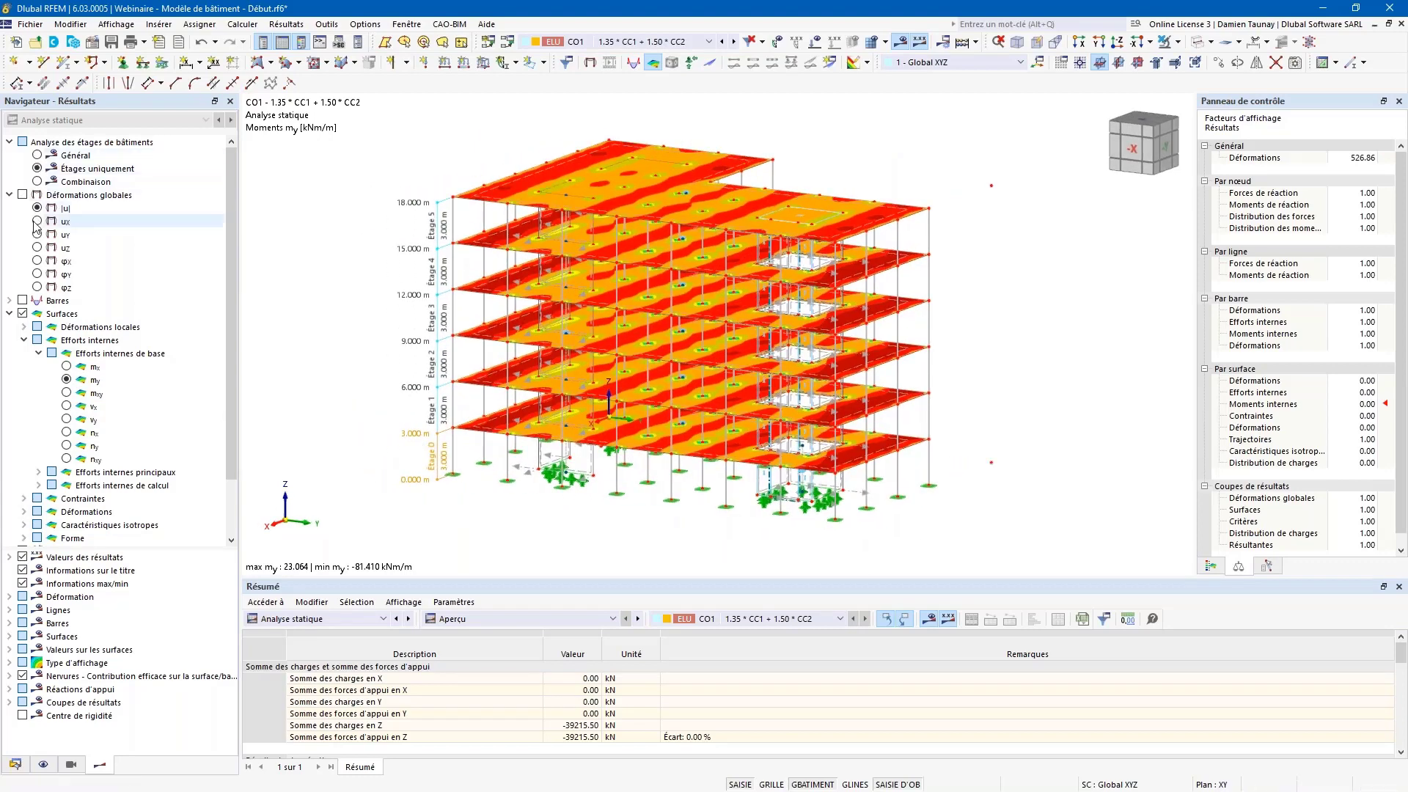
# - Return to the global |u| deformations and display them for the combined building storey analysis
pyautogui.click(23, 194)
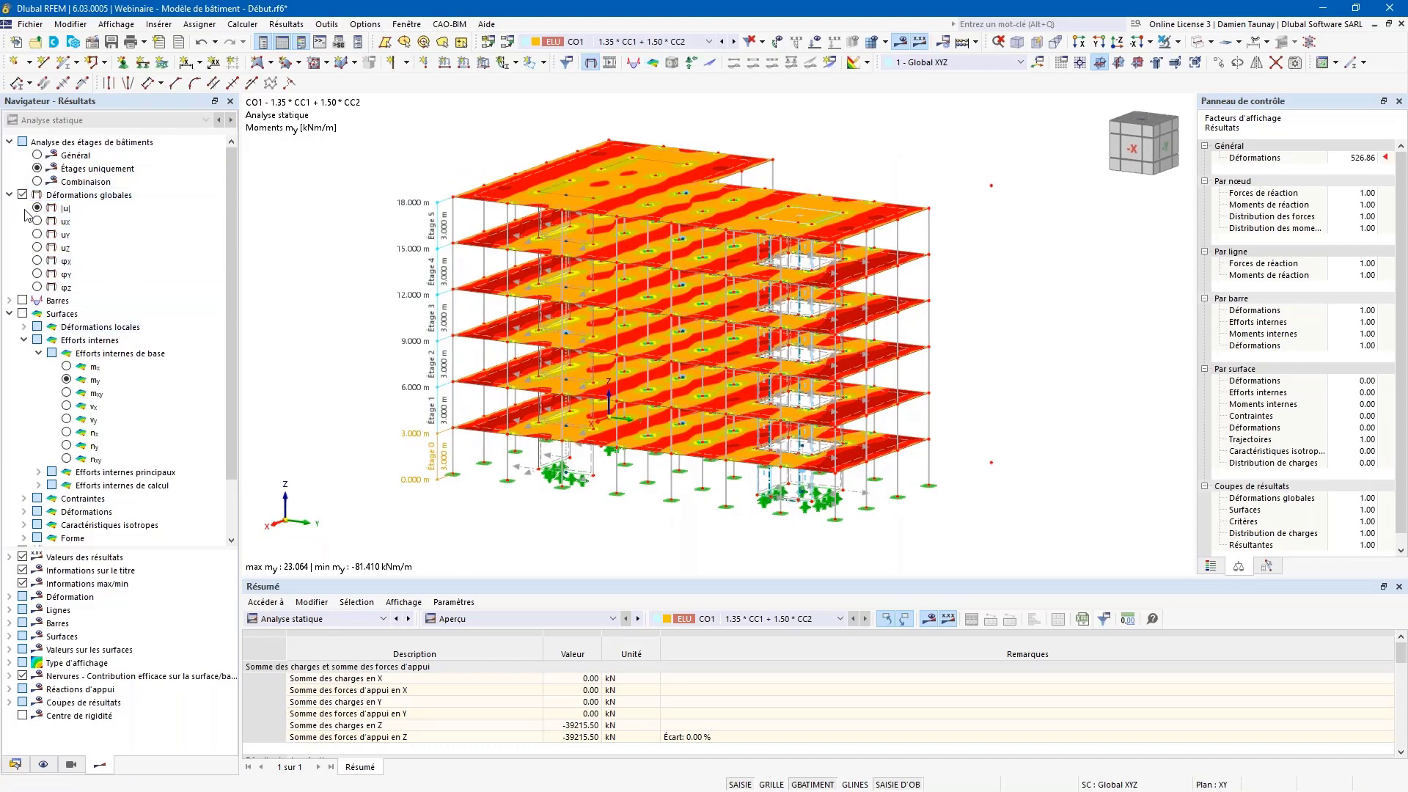
pyautogui.click(40, 181)
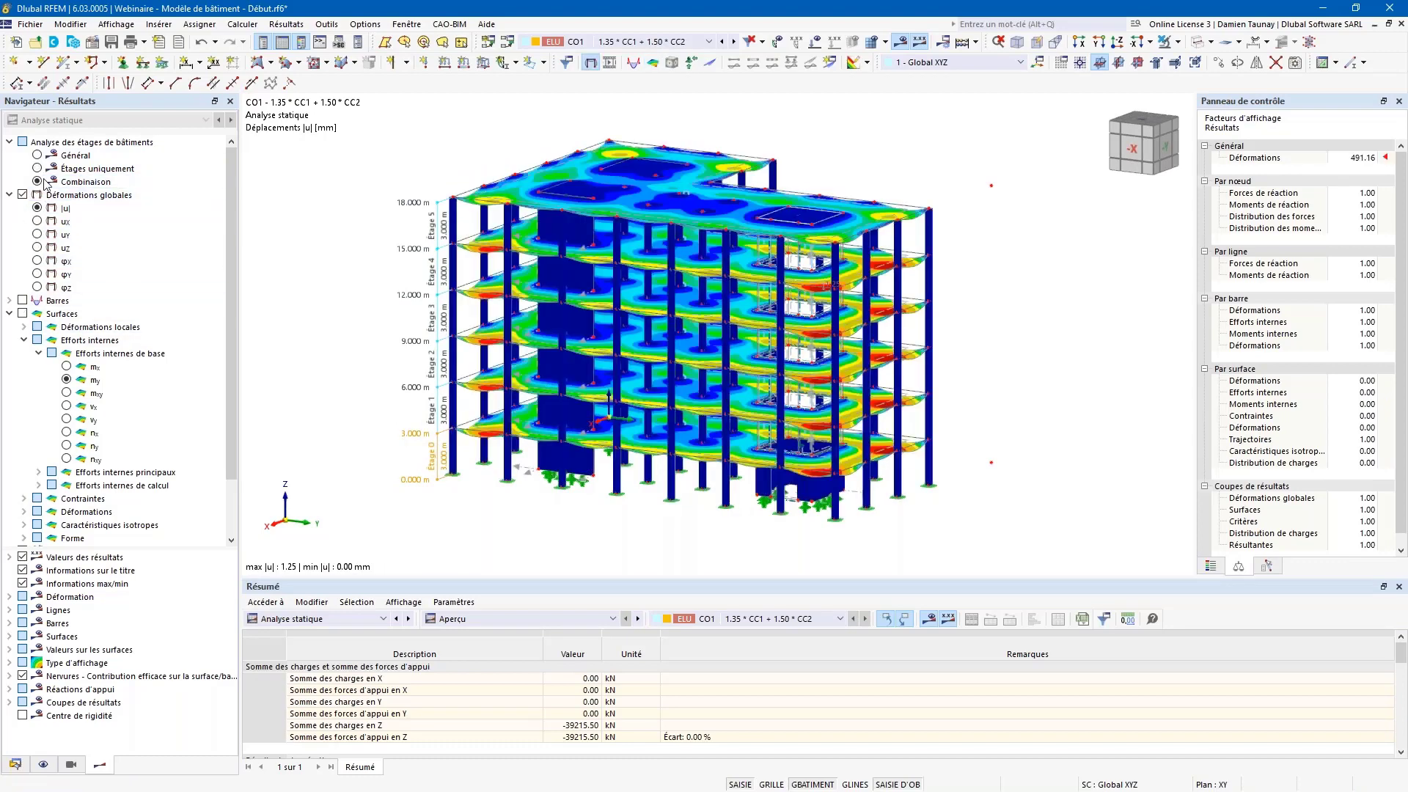
pyautogui.keyDown('ctrl'); pyautogui.moveTo(669, 310); pyautogui.dragTo(582, 248, button='middle'); pyautogui.keyUp('ctrl')
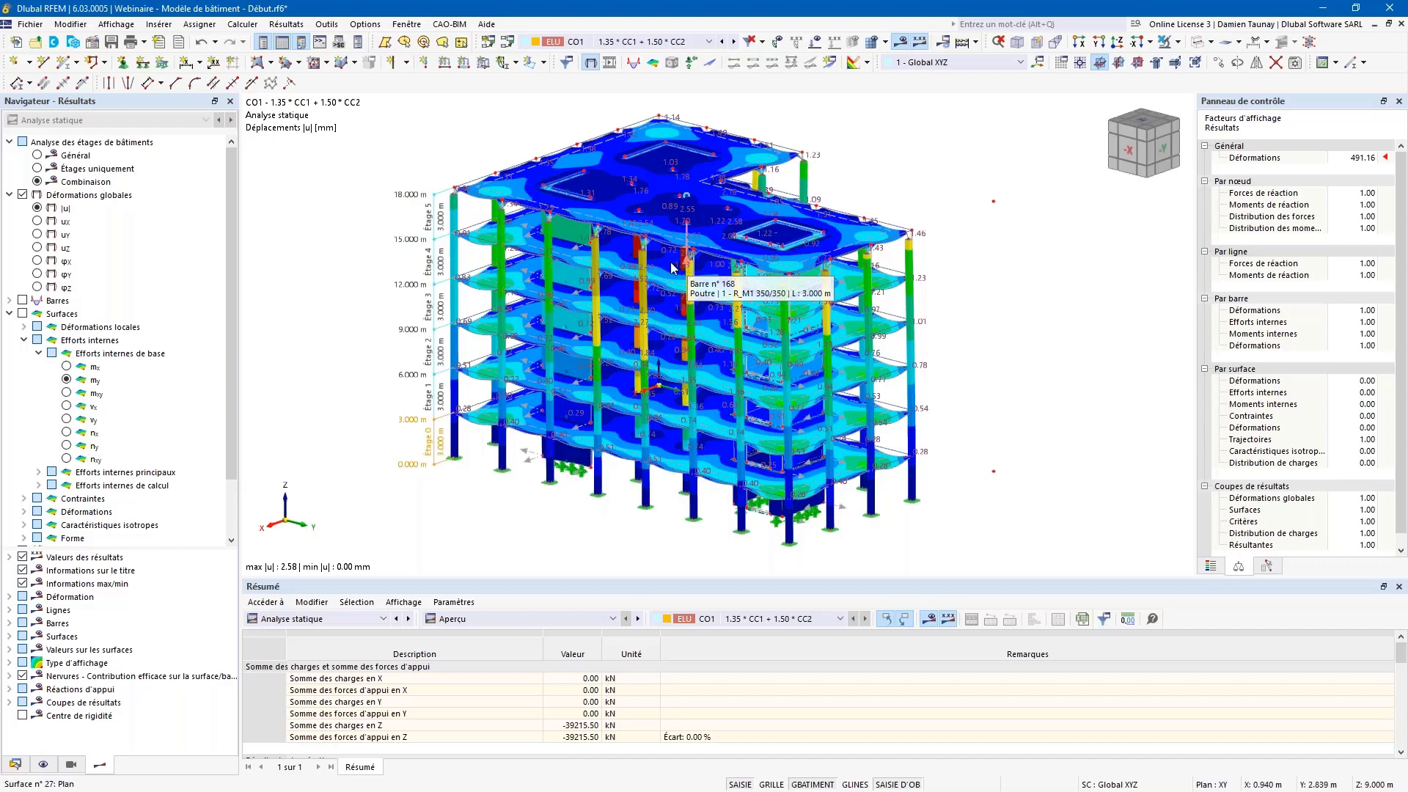
pyautogui.keyDown('ctrl'); pyautogui.moveTo(356, 414); pyautogui.dragTo(371, 413, button='middle'); pyautogui.keyUp('ctrl')
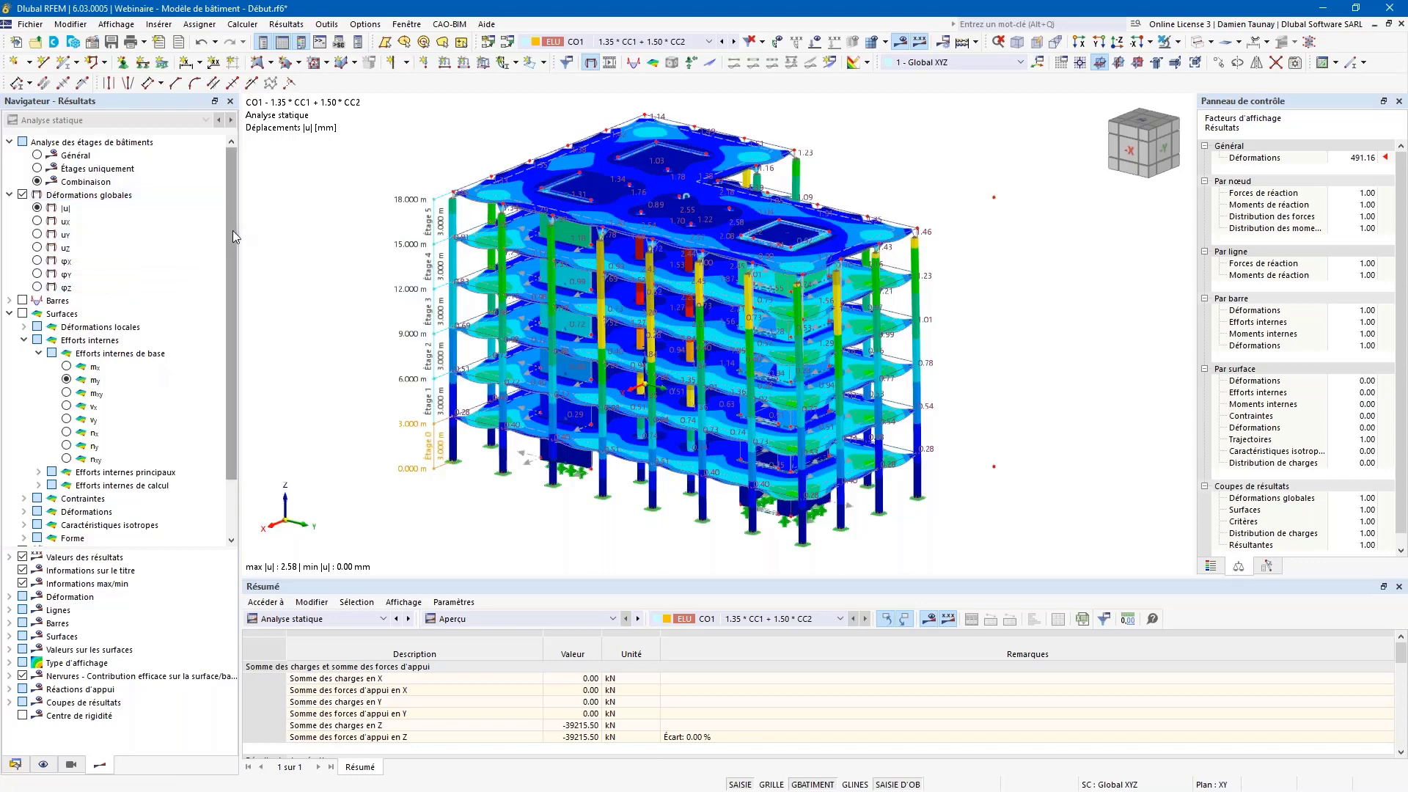
# - Enlarge the results table and list the static analysis results by storey, reviewing the storey actions and inter-storey displacements
pyautogui.moveTo(440, 577); pyautogui.dragTo(442, 549)
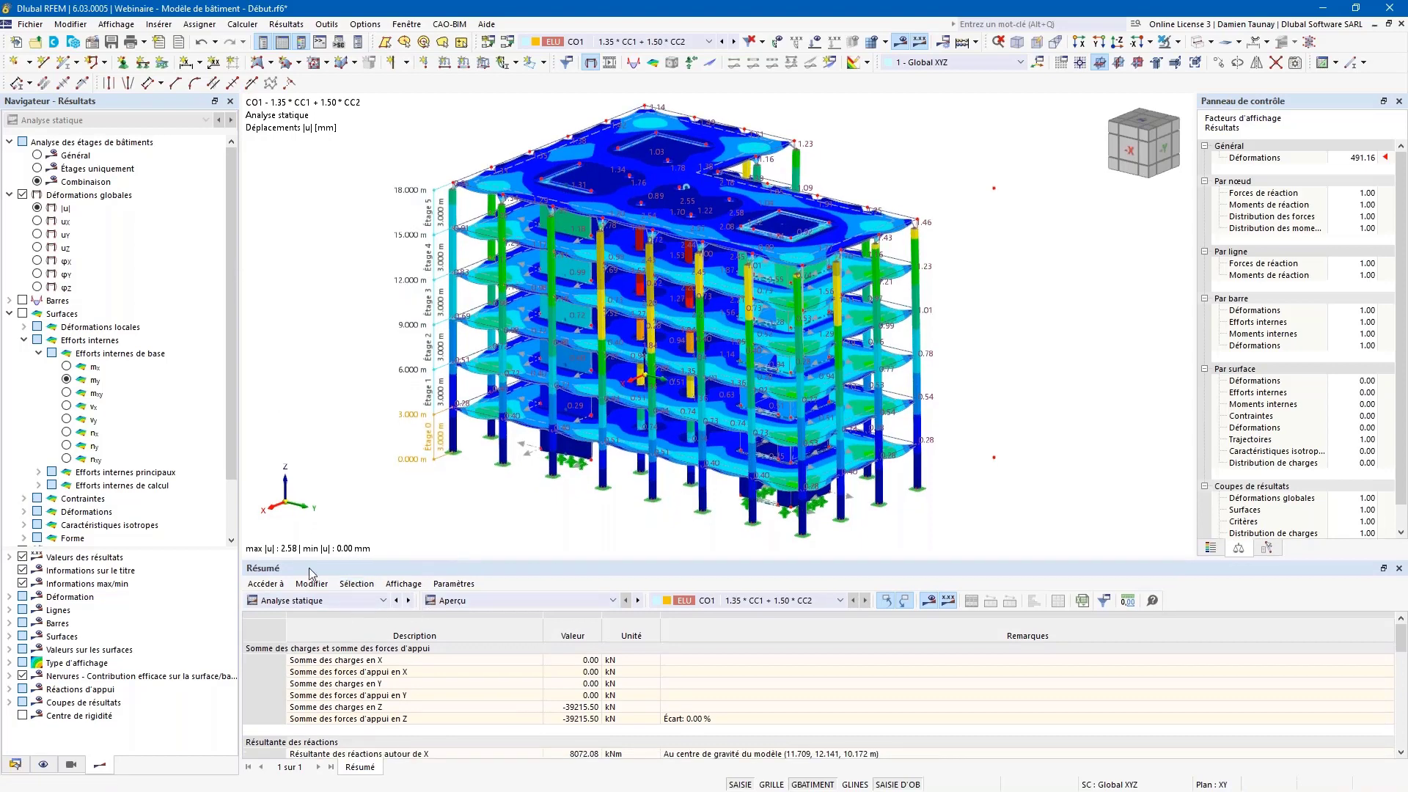
pyautogui.moveTo(310, 561); pyautogui.dragTo(310, 456)
pyautogui.click(316, 507)
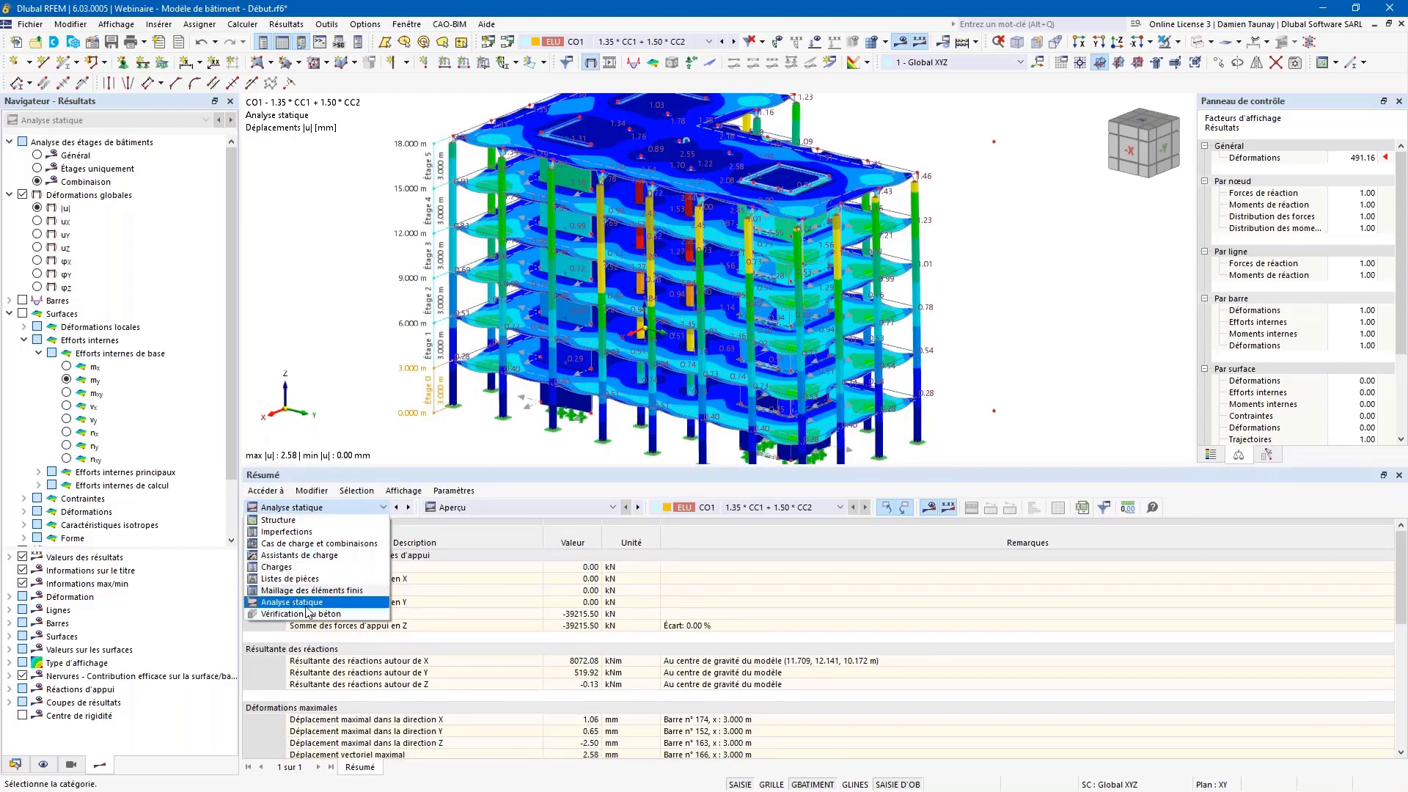
pyautogui.click(291, 602)
pyautogui.click(554, 508)
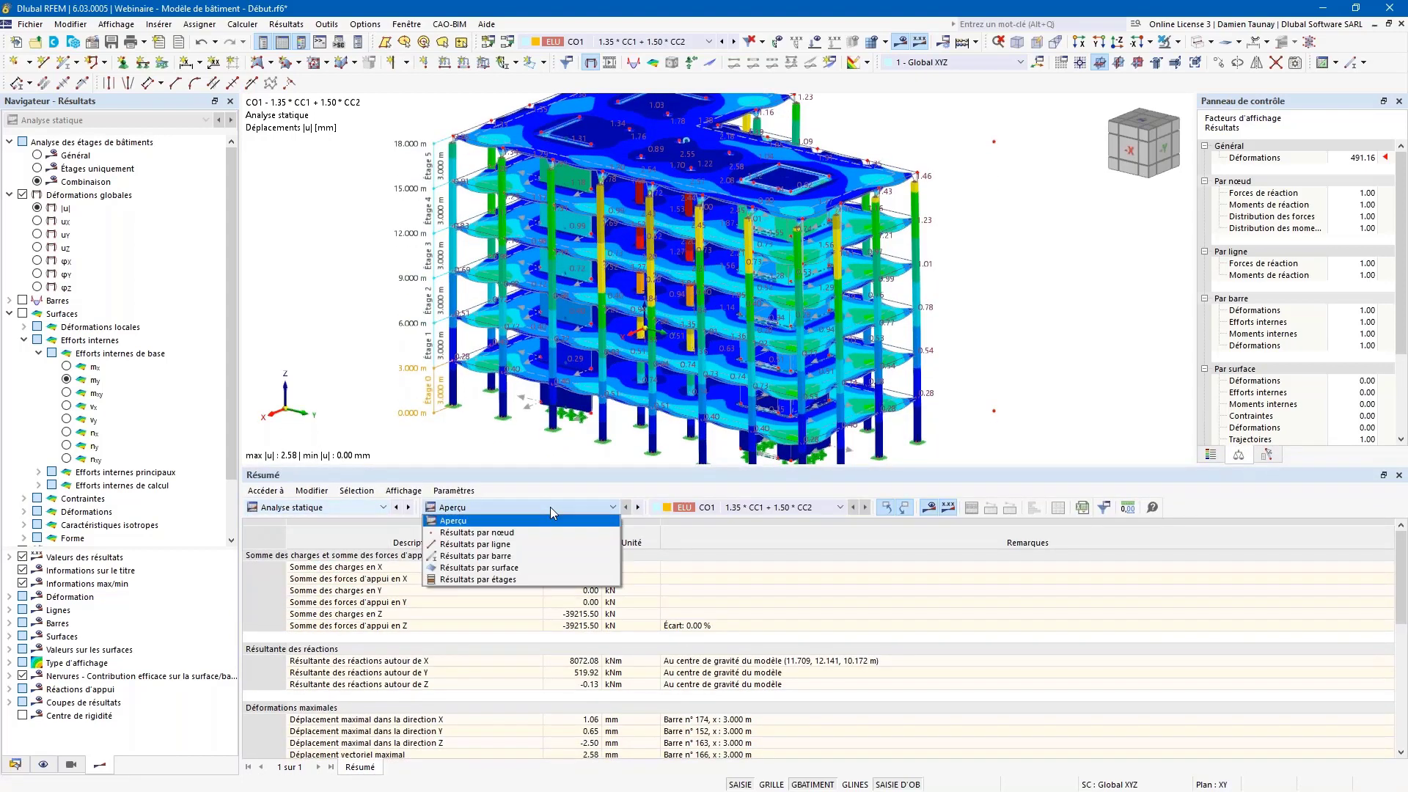
pyautogui.click(511, 579)
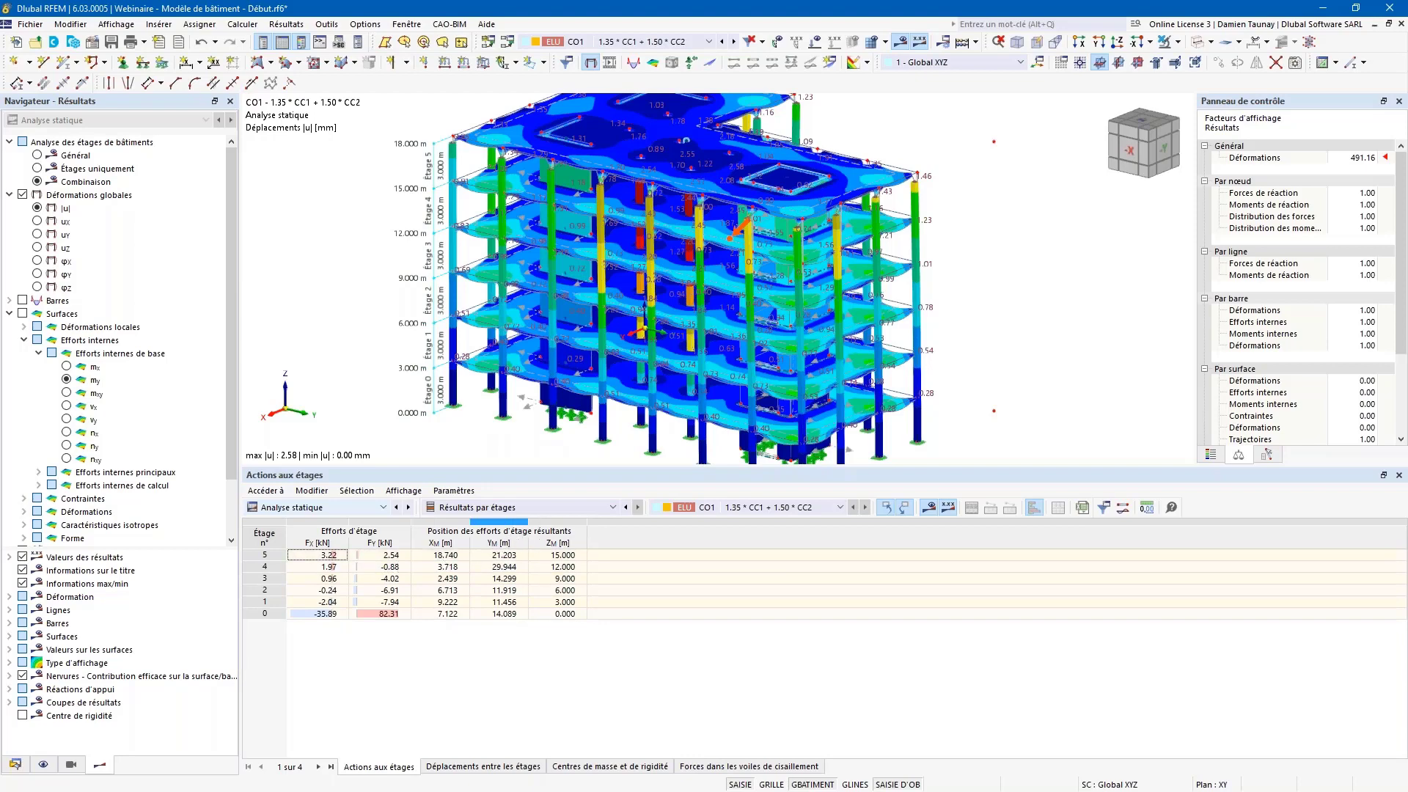
pyautogui.click(467, 767)
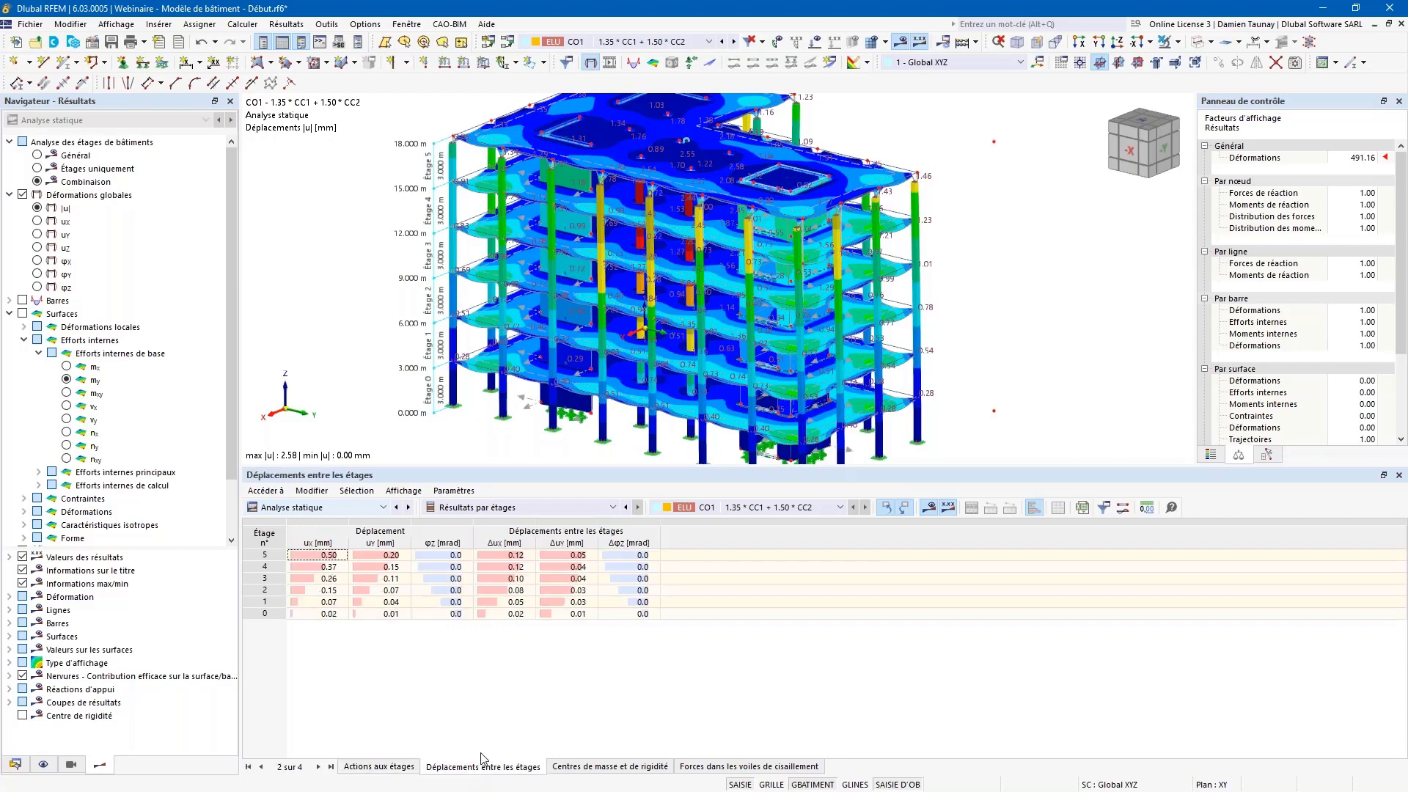
# - Review the centres of mass and rigidity, locating the centre of rigidity of storeys 5, 4 and 3 in the model
pyautogui.click(608, 767)
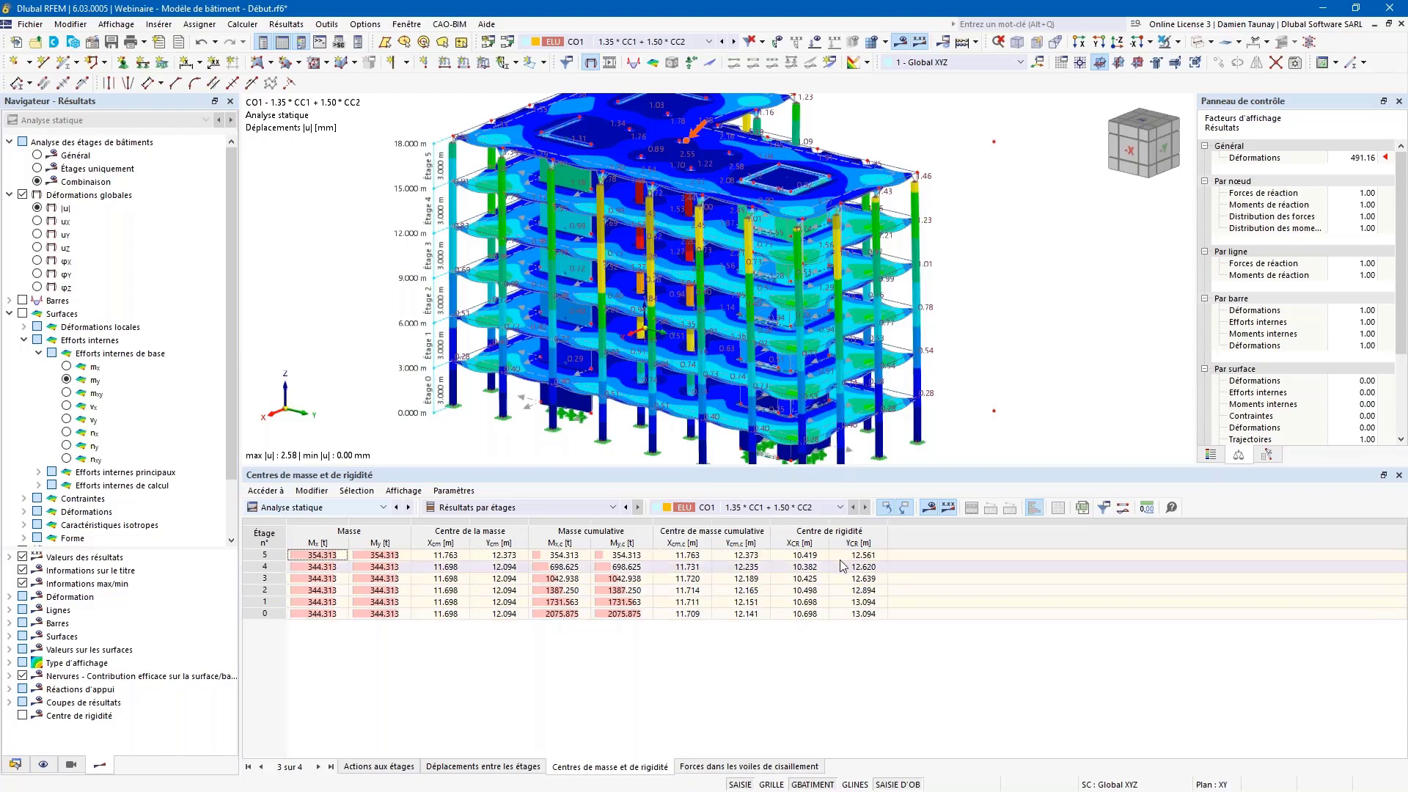
pyautogui.click(805, 555)
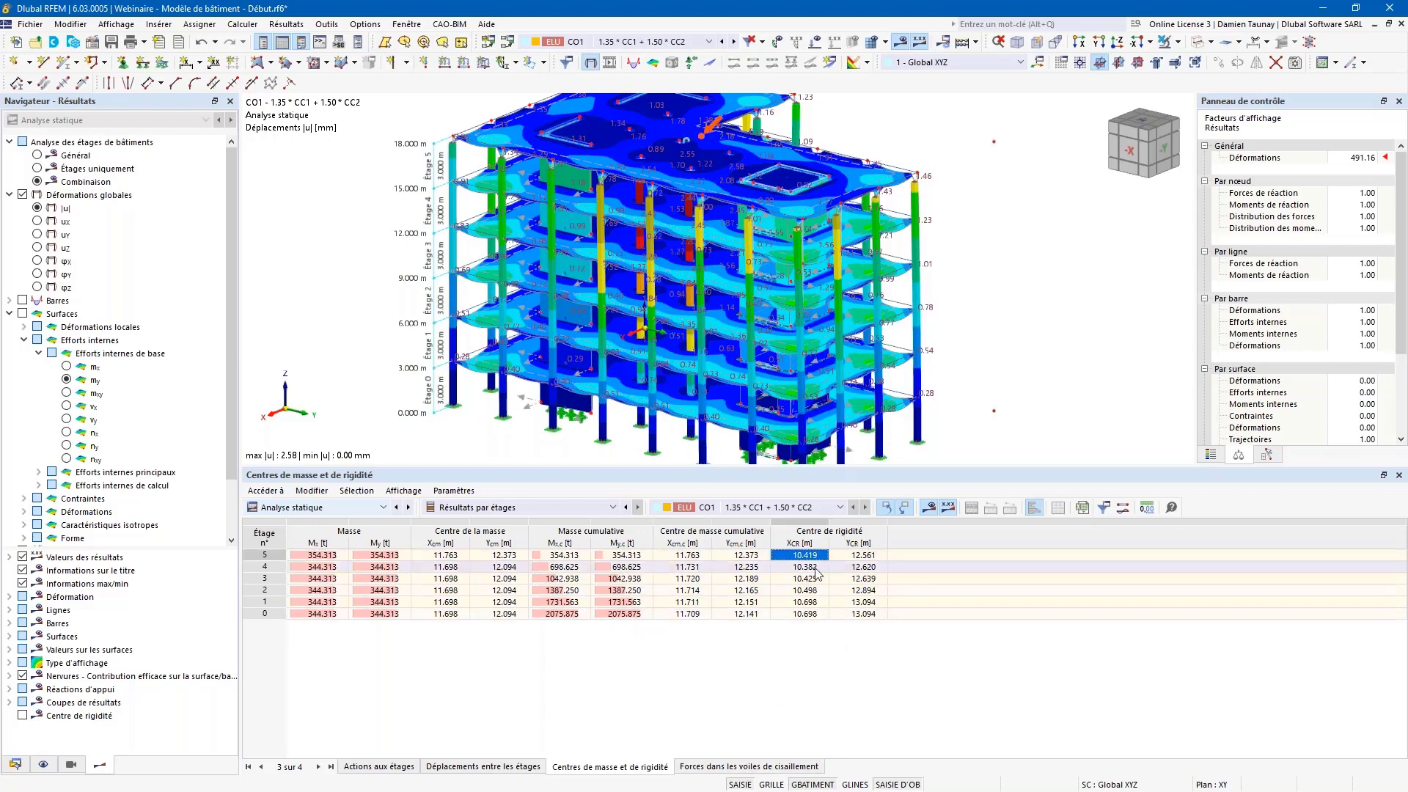
pyautogui.keyDown('ctrl'); pyautogui.moveTo(975, 218); pyautogui.dragTo(962, 254, button='middle'); pyautogui.keyUp('ctrl')
pyautogui.click(820, 568)
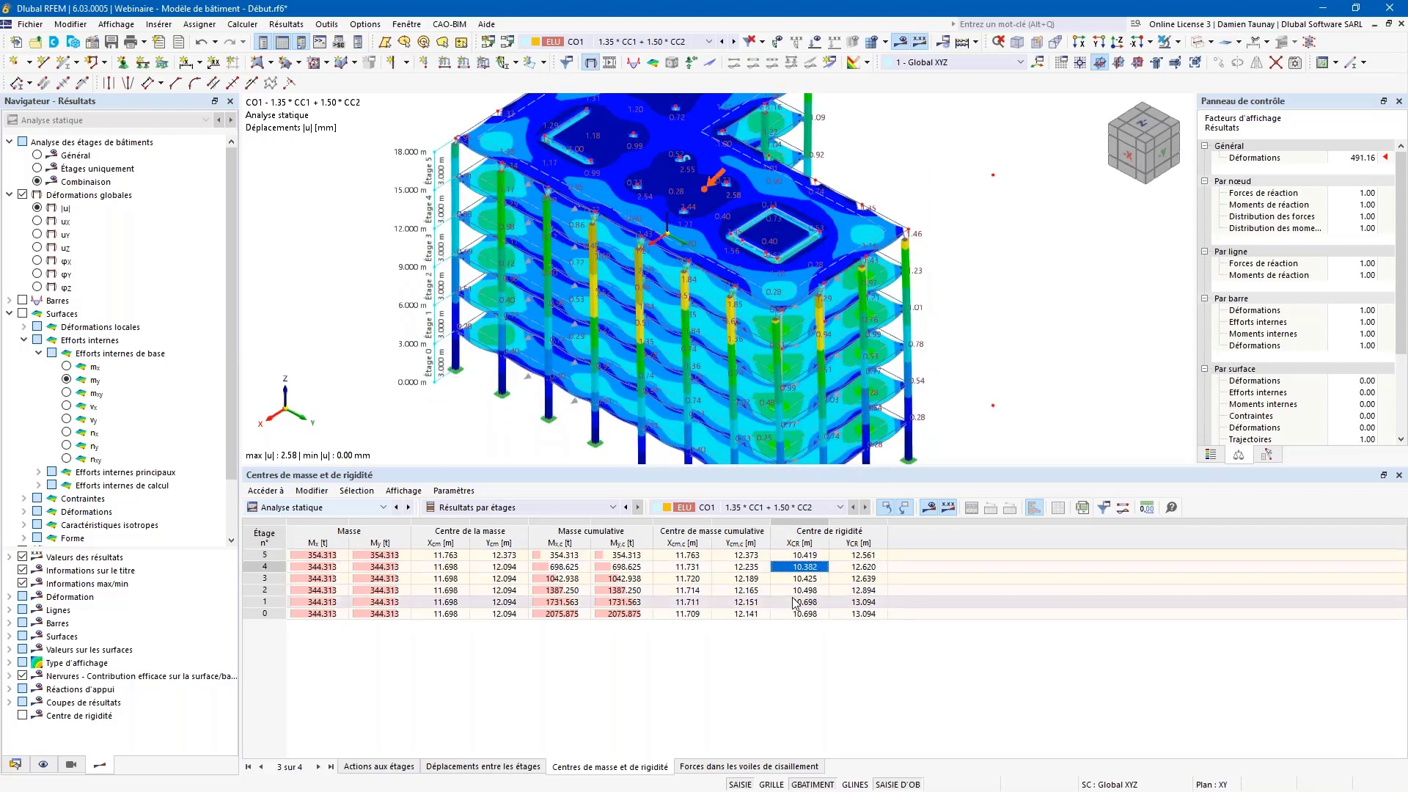
pyautogui.click(805, 578)
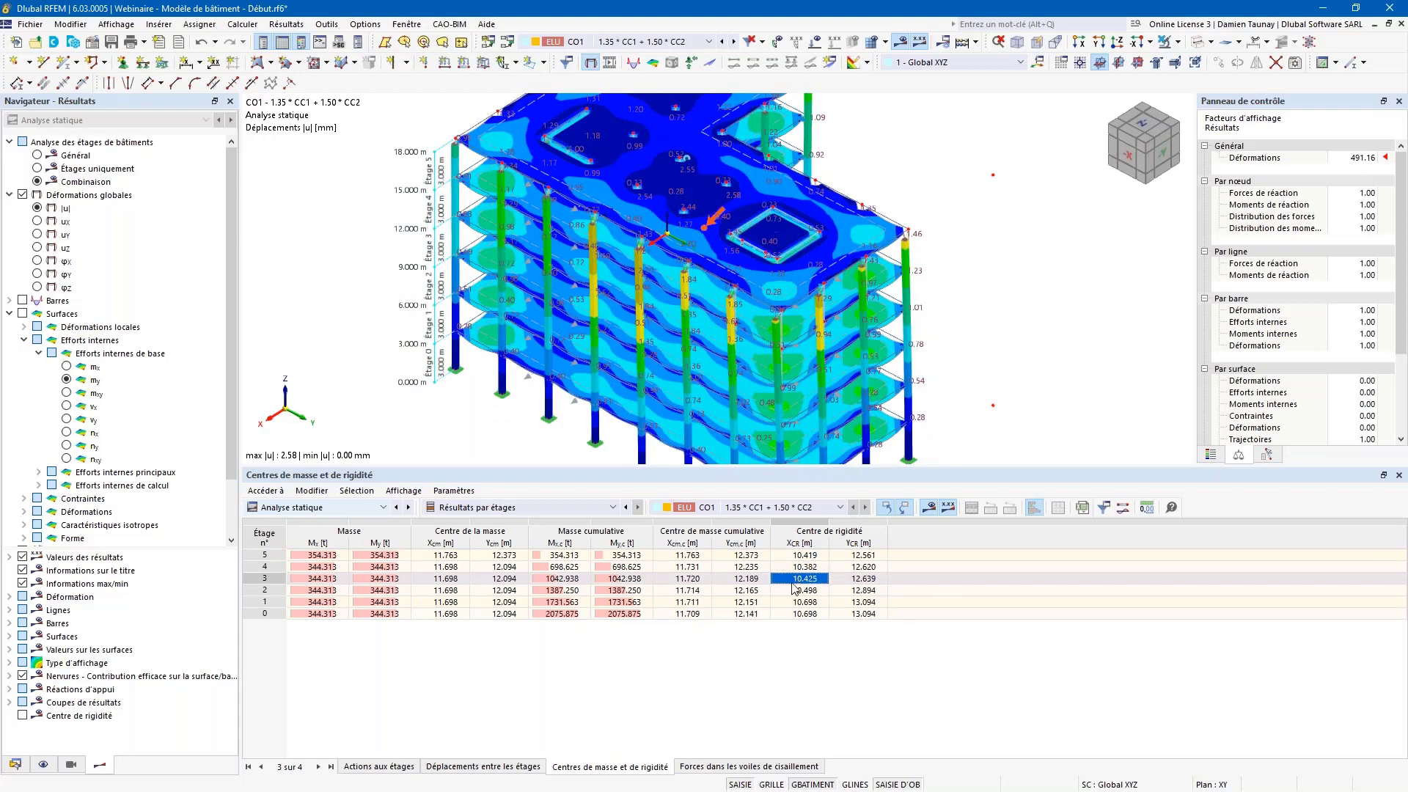
# - Show the table of forces in the shear walls for each storey
pyautogui.keyDown('ctrl'); pyautogui.moveTo(722, 396); pyautogui.dragTo(749, 301, button='middle'); pyautogui.keyUp('ctrl')
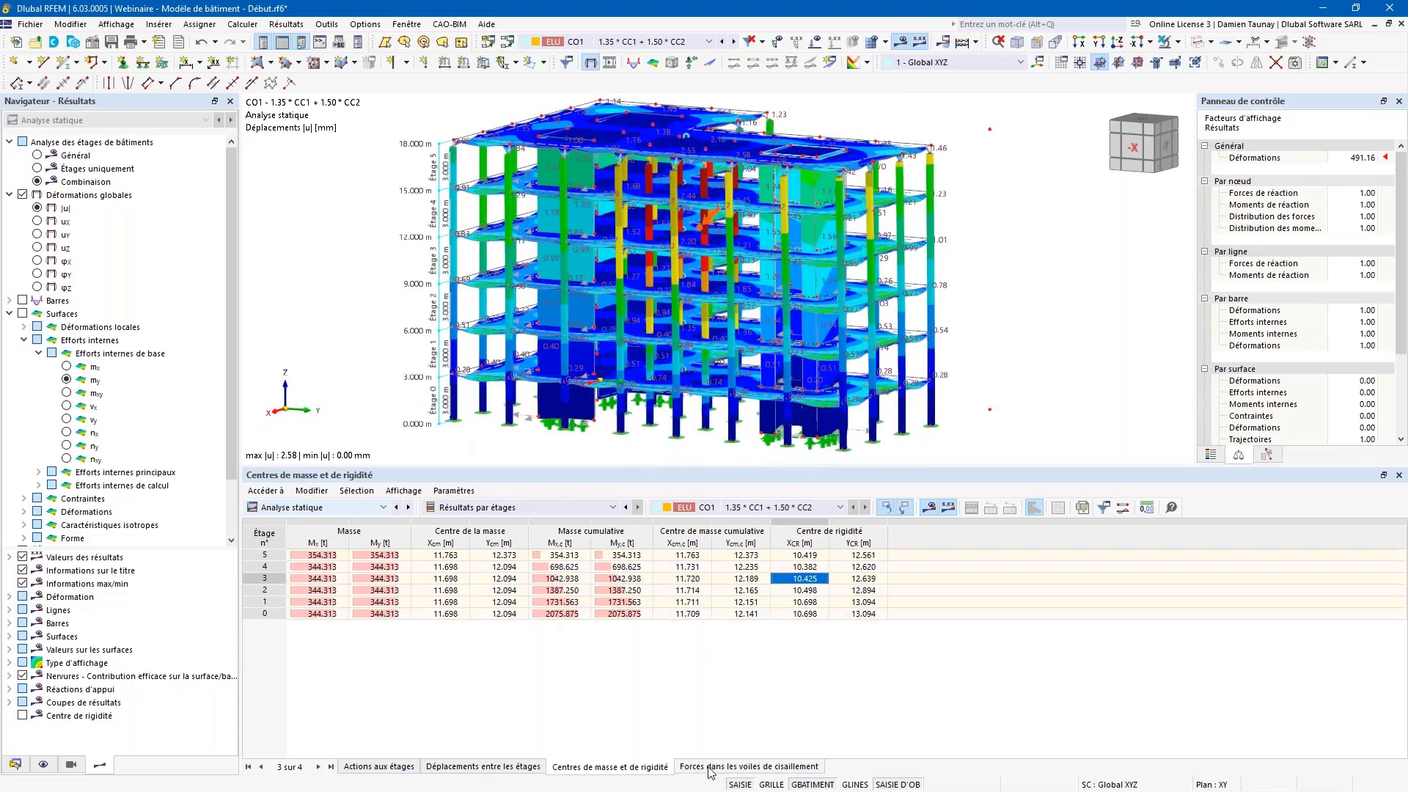
pyautogui.click(758, 765)
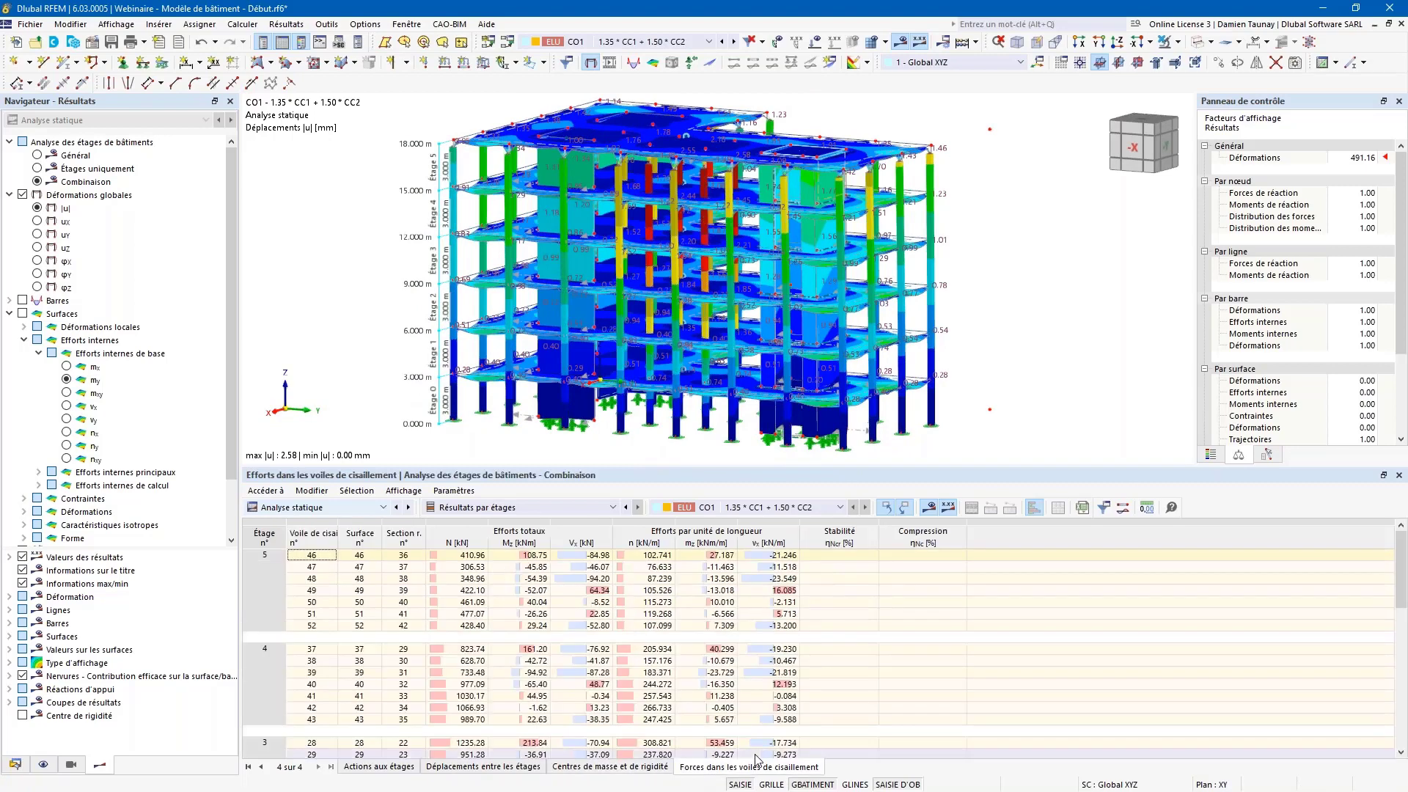
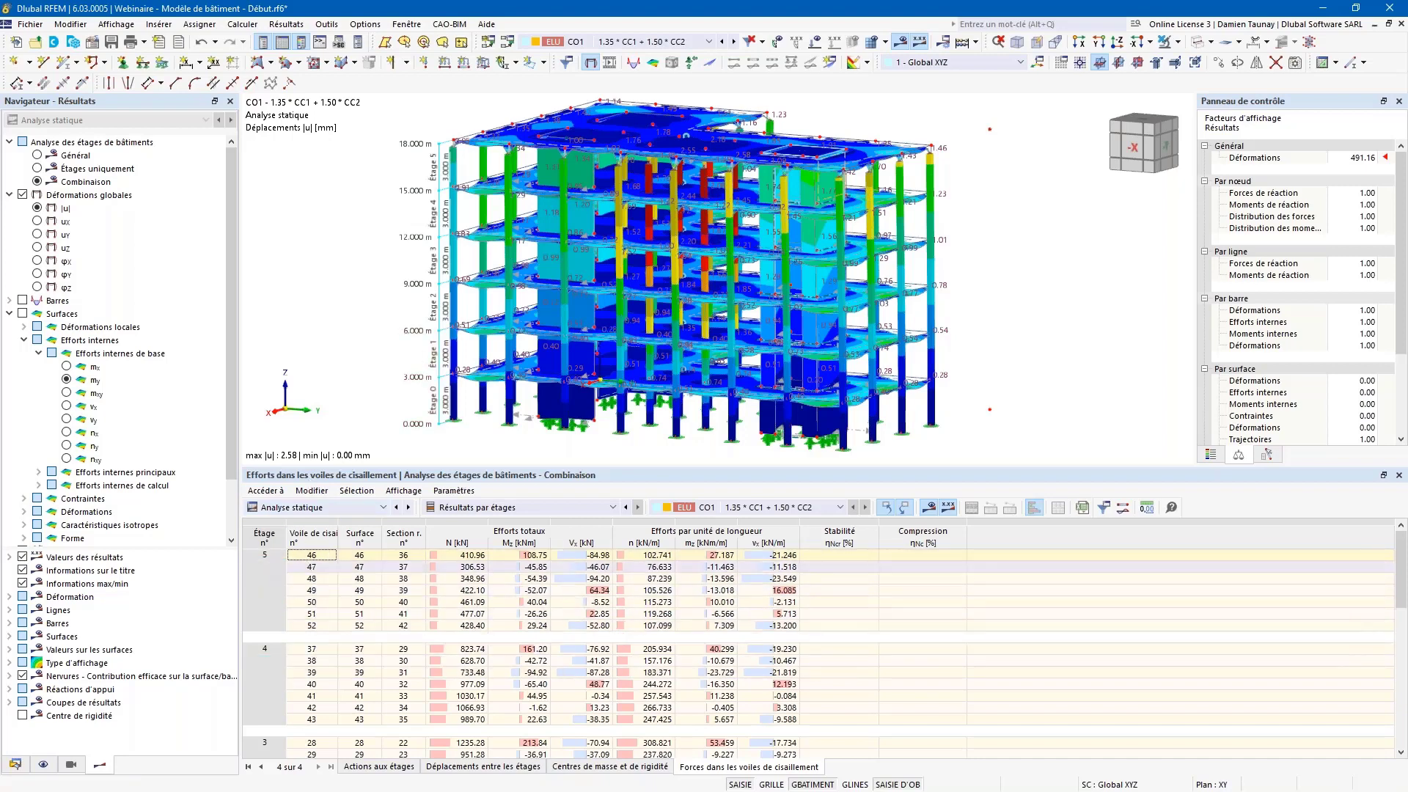
# - Shrink the results table, hide the global deformations and list the entries under the result sections (Coupes de résultats)
pyautogui.moveTo(346, 467); pyautogui.dragTo(346, 518)
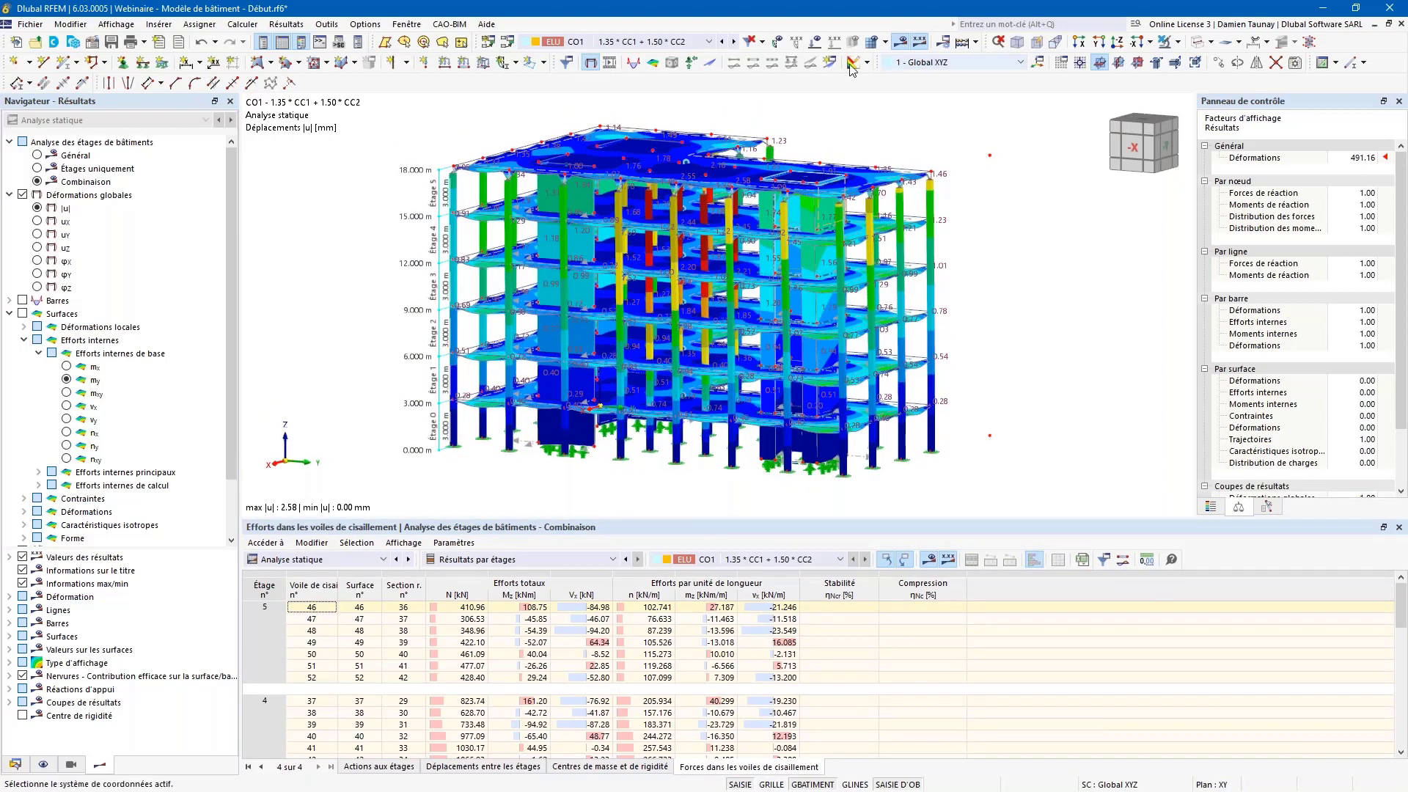
pyautogui.click(590, 63)
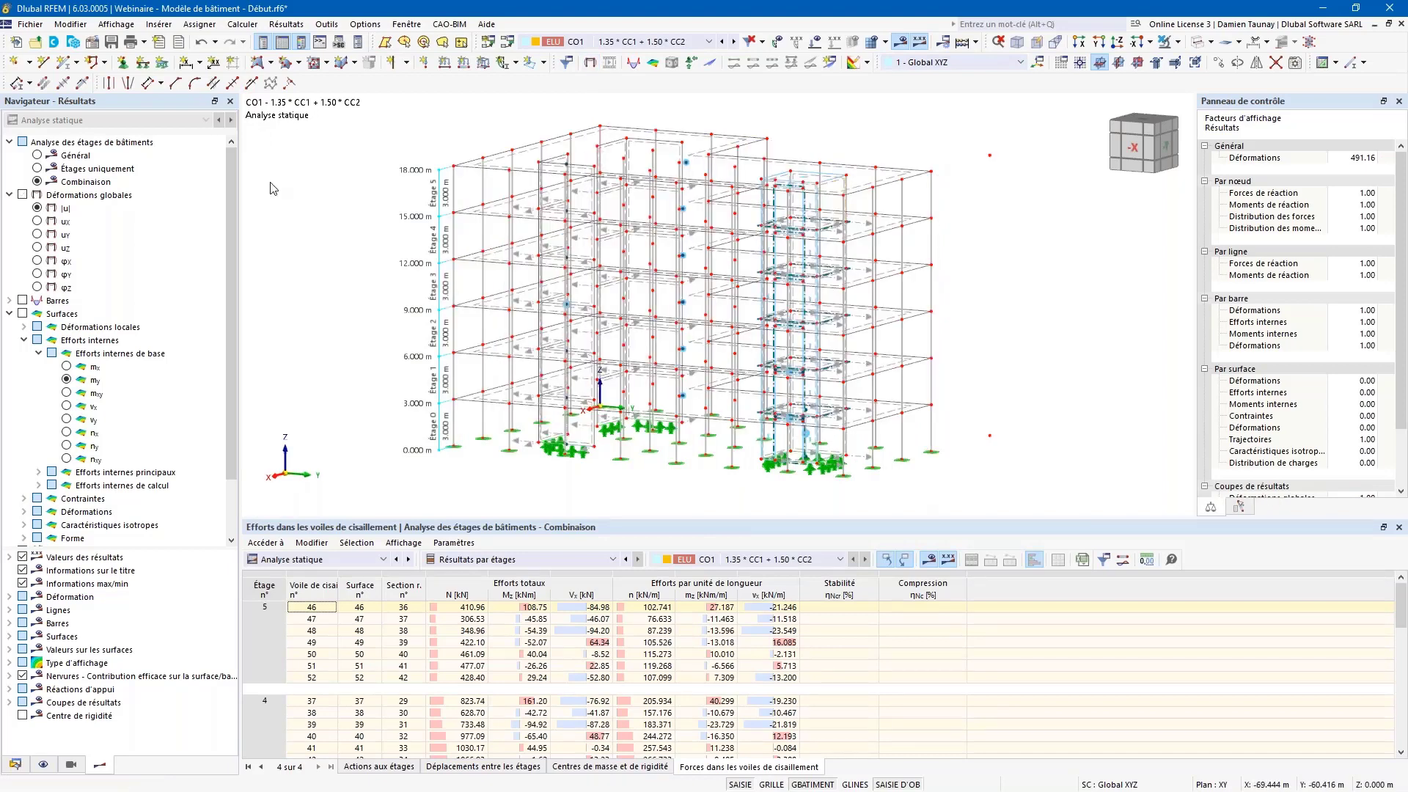
pyautogui.moveTo(230, 218); pyautogui.dragTo(226, 310)
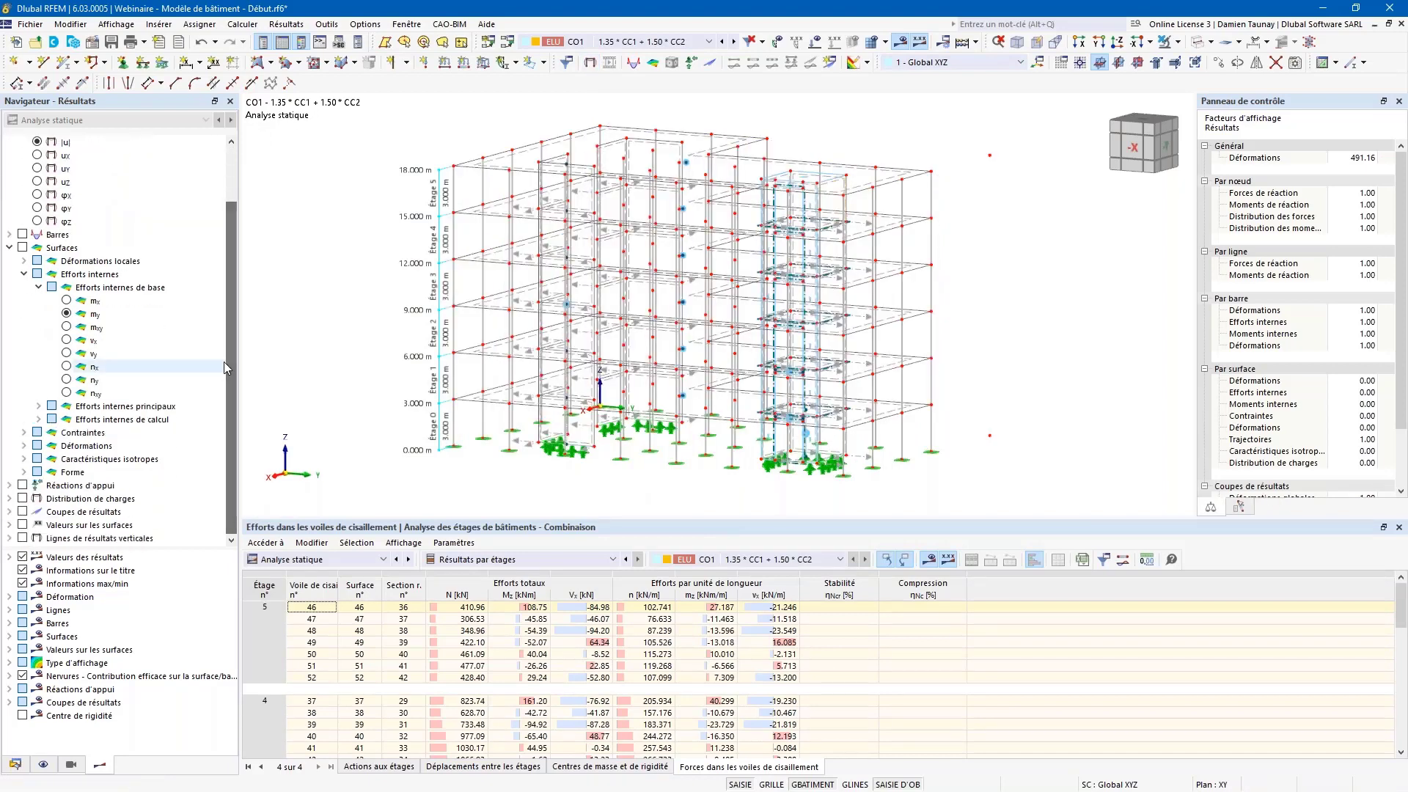
pyautogui.click(10, 513)
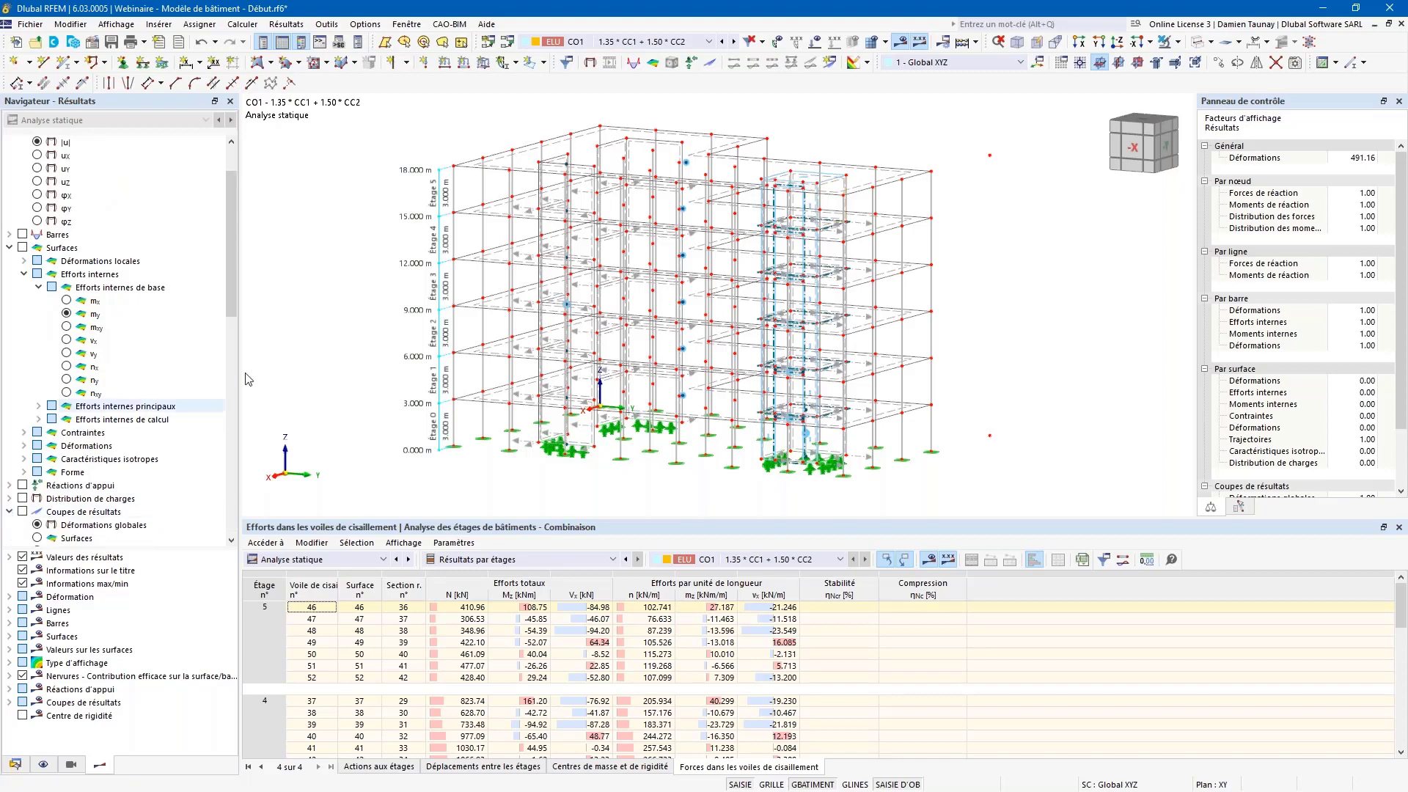
pyautogui.scroll(-3, 176, 423)
pyautogui.scroll(-1, 176, 424)
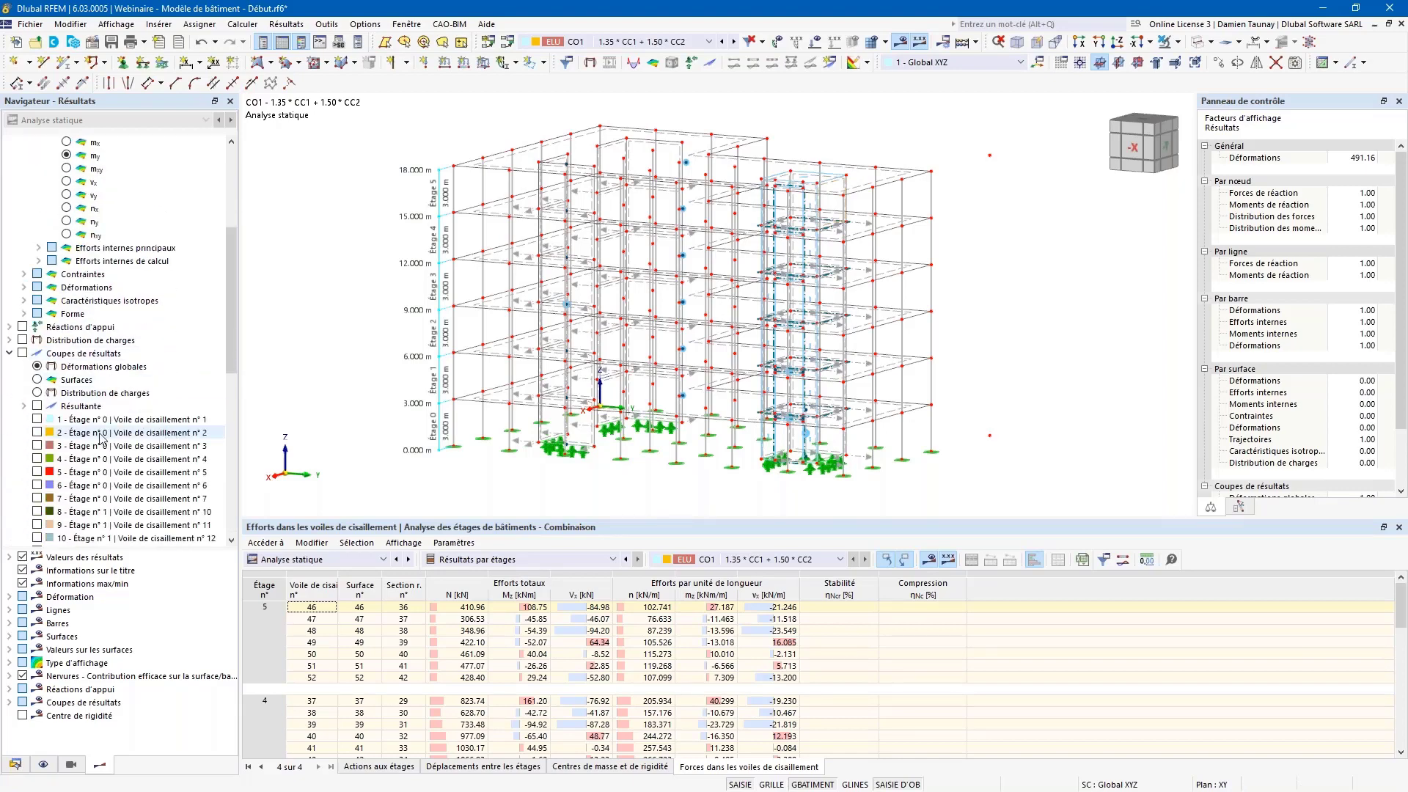
# - Enable the resultants for the result sections, keeping only the PX component selected
pyautogui.click(24, 406)
pyautogui.click(38, 405)
pyautogui.click(52, 432)
pyautogui.click(51, 445)
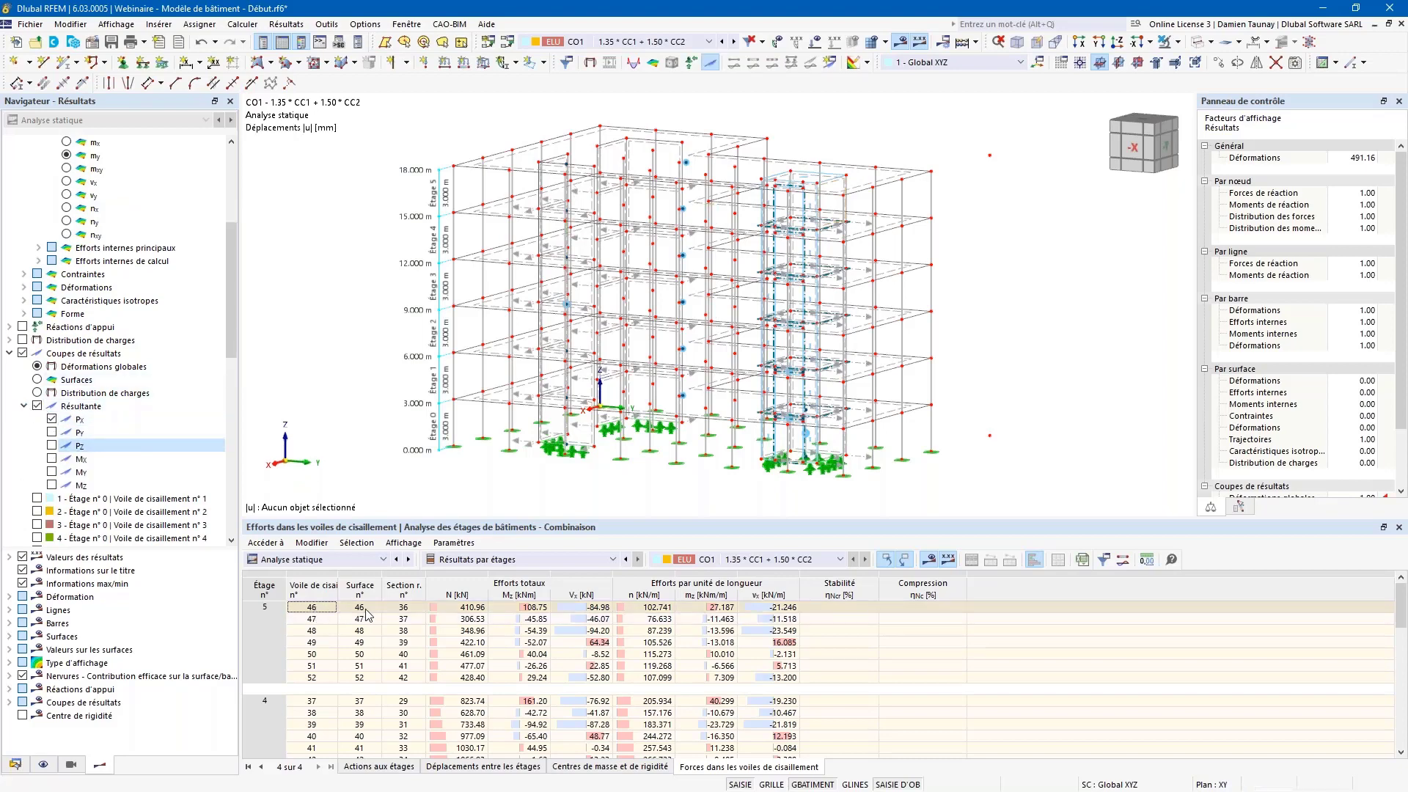
# - Locate section 36 of shear wall 46 in the table and display this storey 5 result section in the model
pyautogui.click(403, 607)
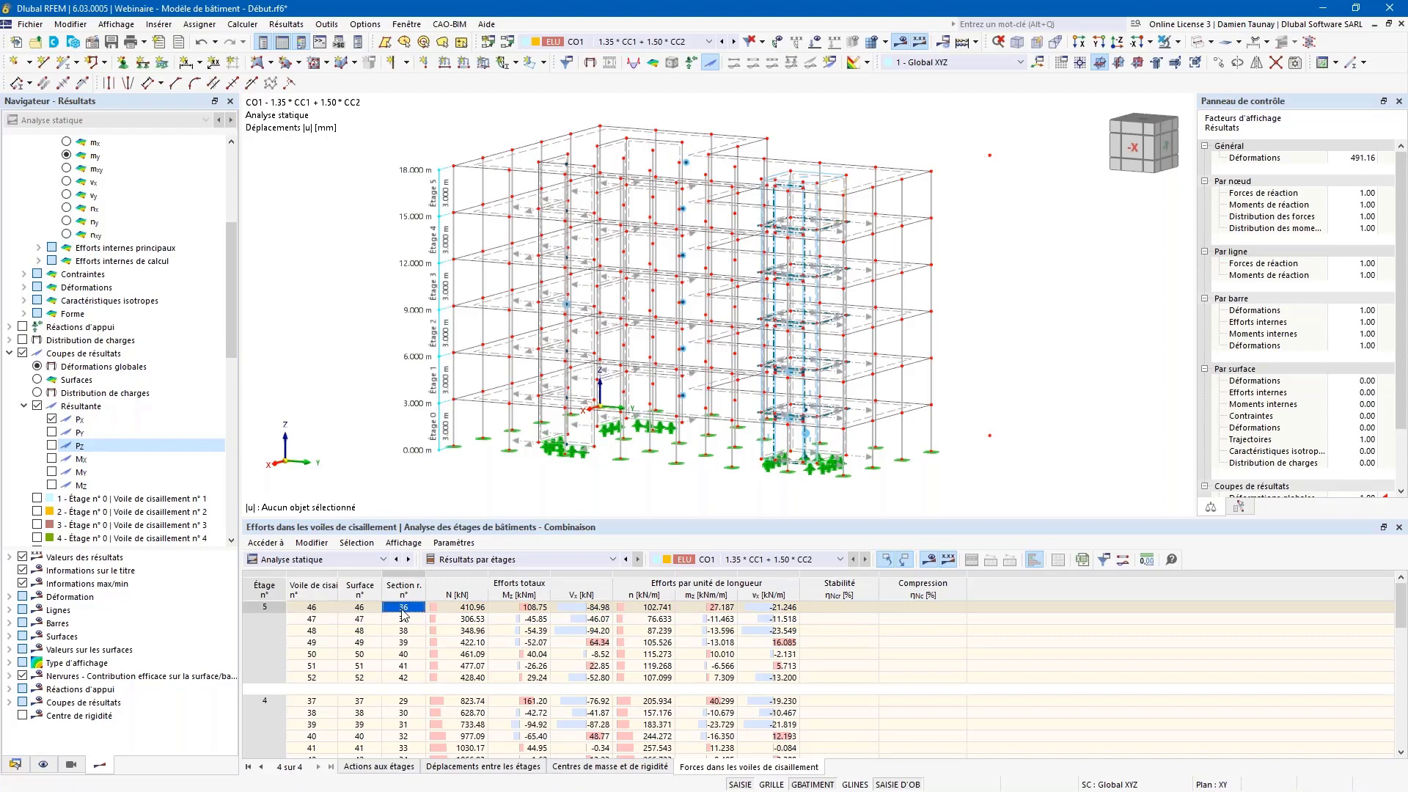
pyautogui.keyDown('ctrl'); pyautogui.moveTo(944, 311); pyautogui.dragTo(891, 327, button='middle'); pyautogui.keyUp('ctrl')
pyautogui.scroll(5, 817, 212)
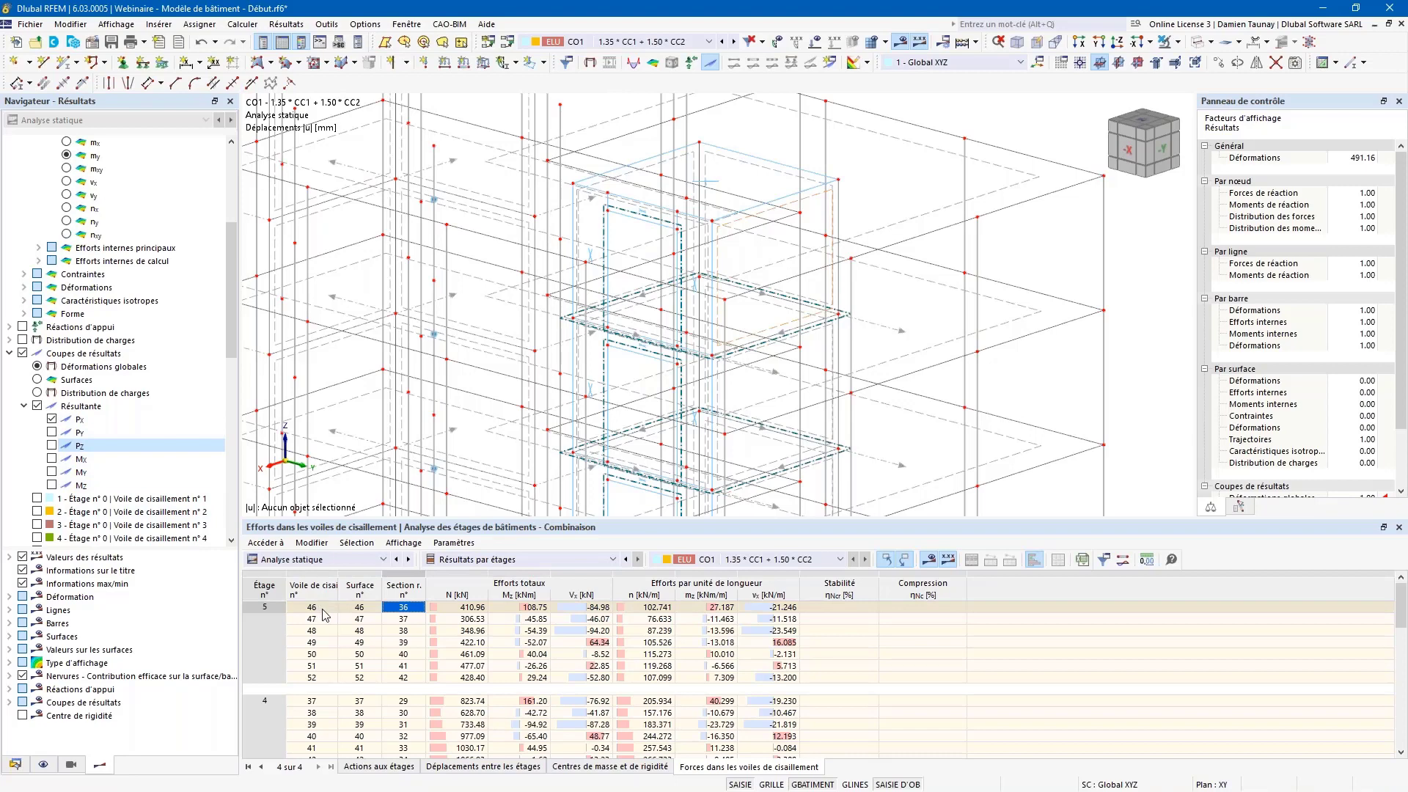
pyautogui.scroll(-12, 53, 514)
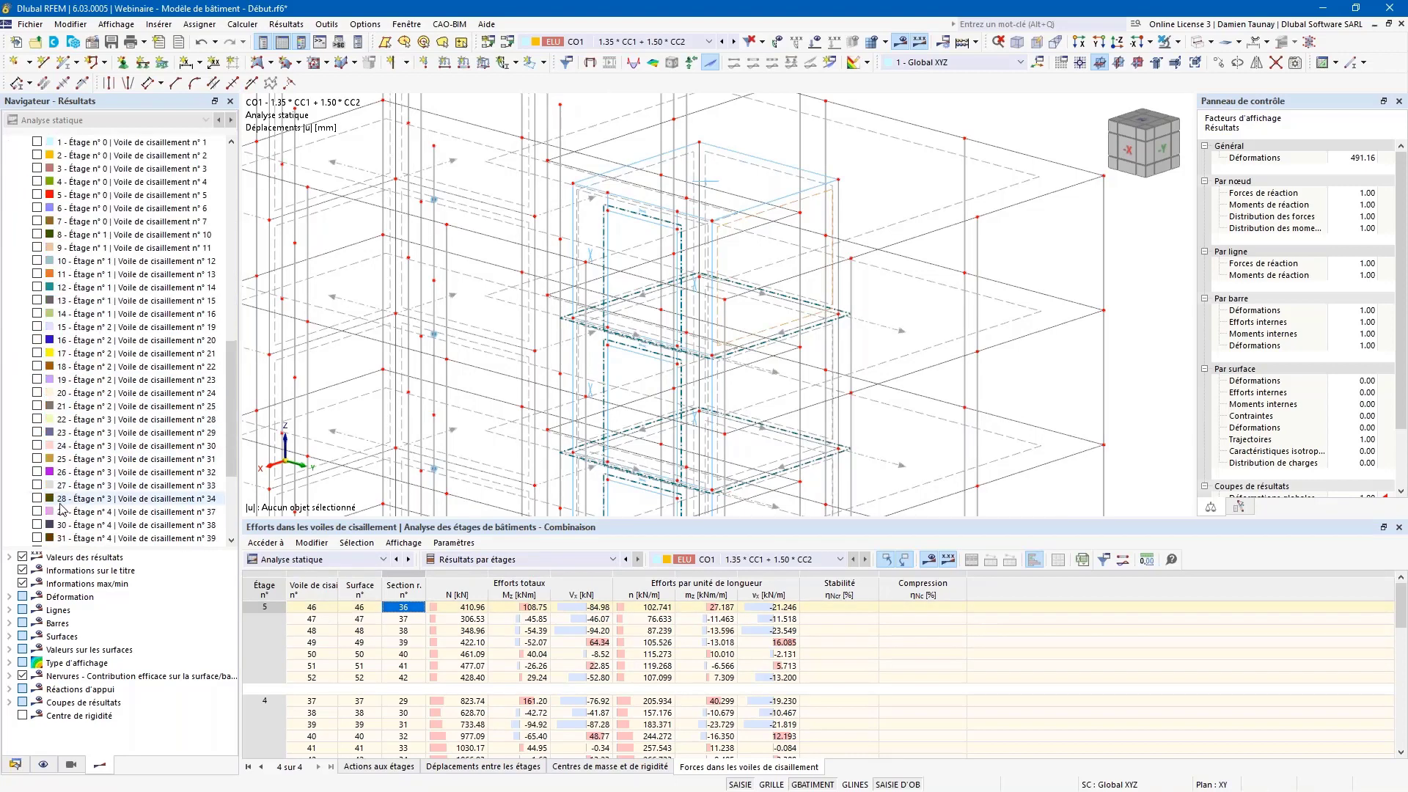
pyautogui.click(37, 485)
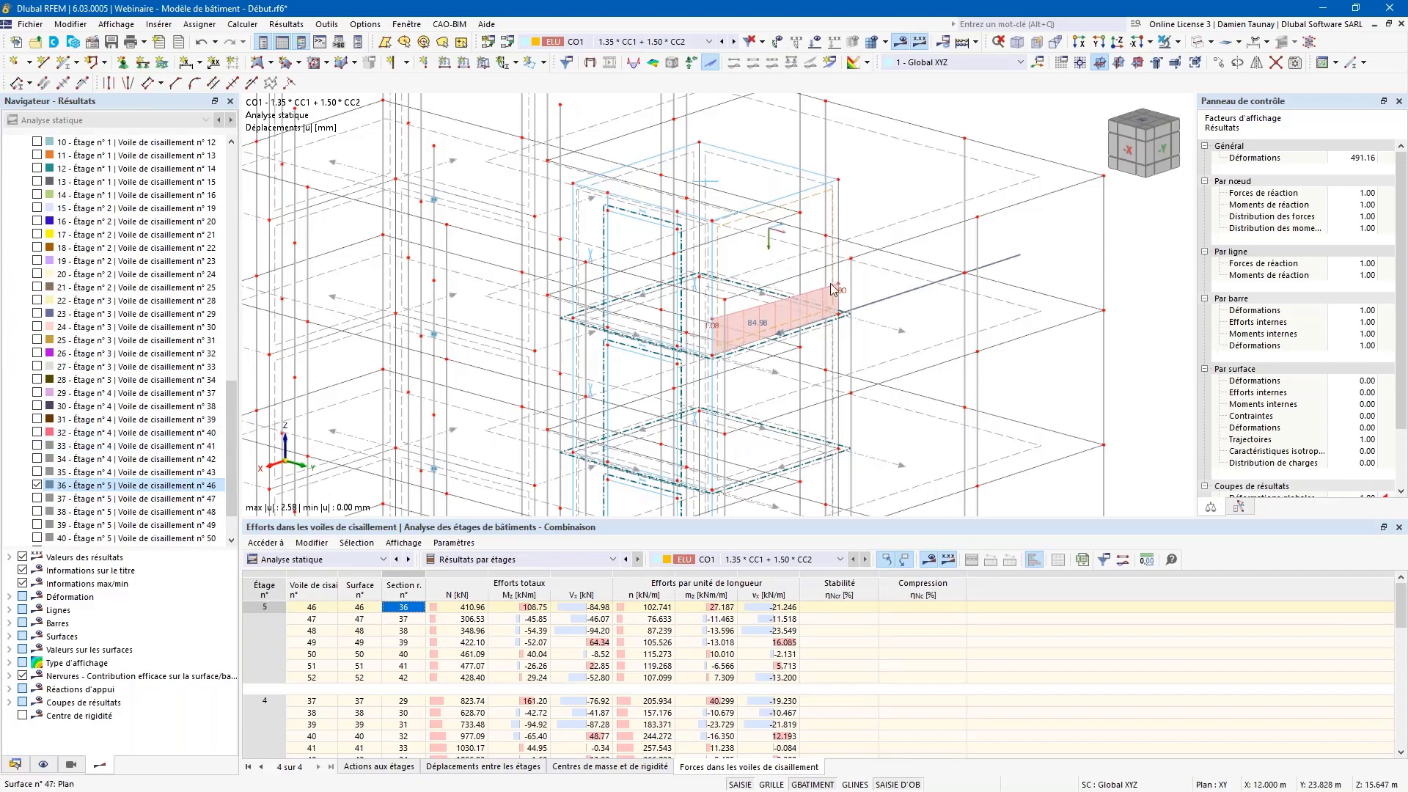
# - Switch the section results to the surface moment mx and hide the coloured surface results
pyautogui.scroll(11, 103, 326)
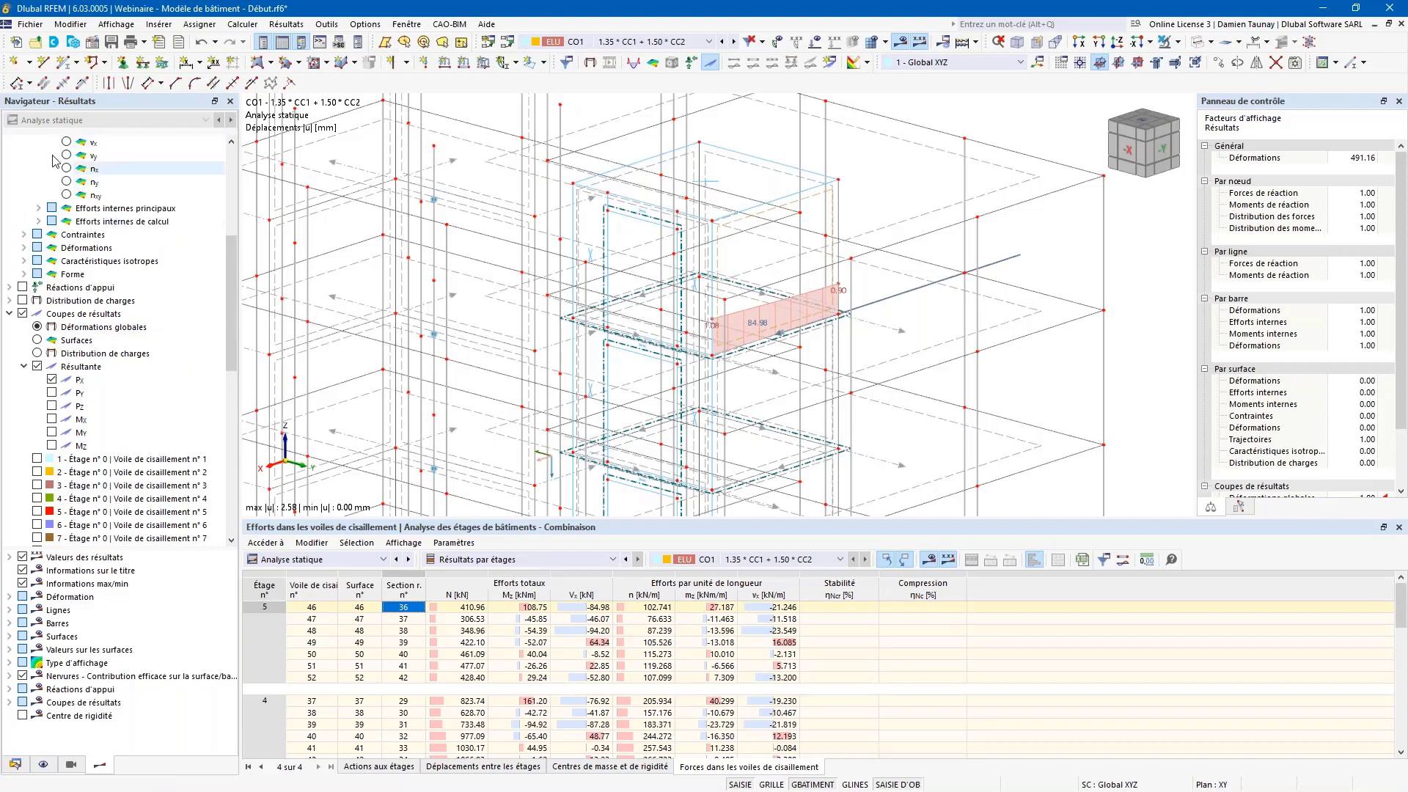
pyautogui.scroll(2, 71, 213)
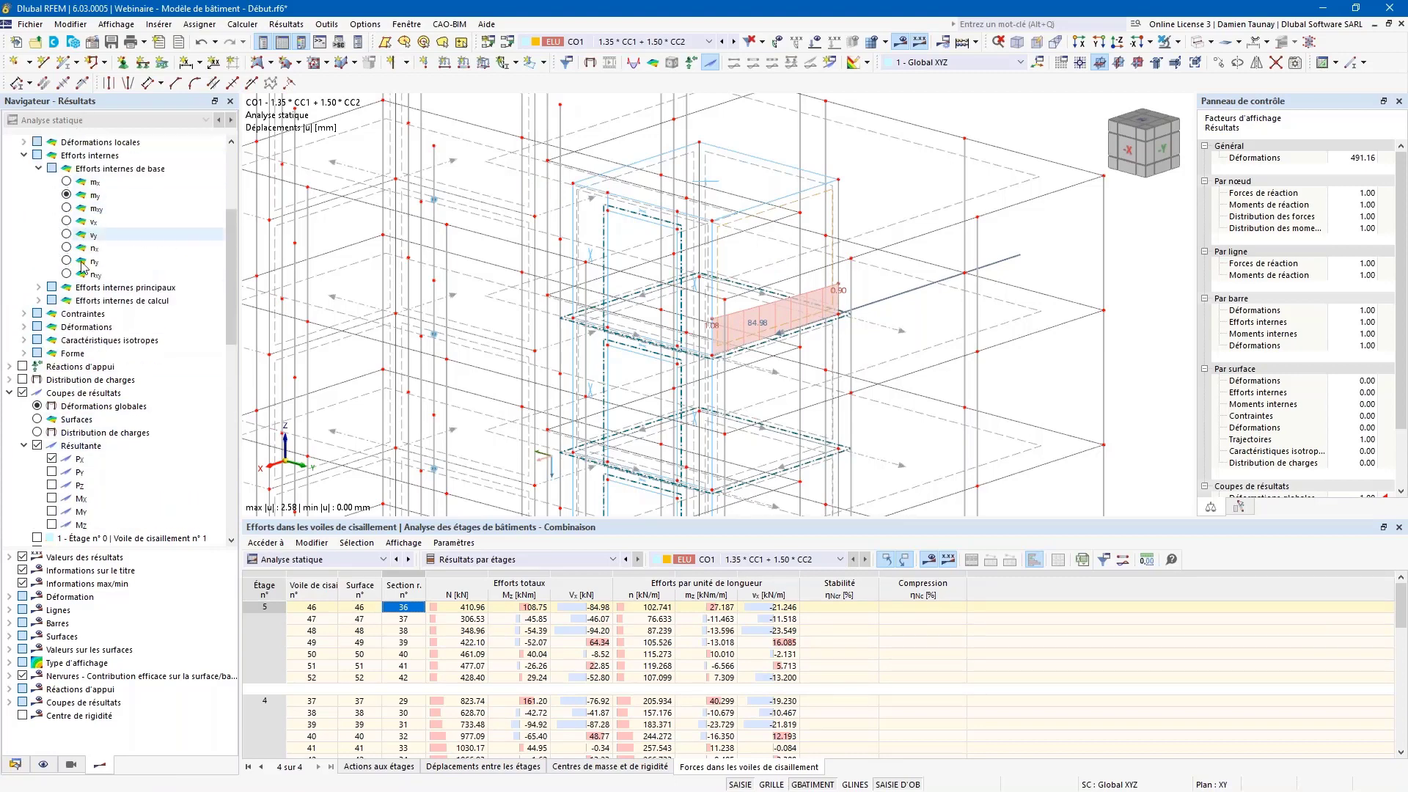
pyautogui.click(67, 181)
pyautogui.scroll(5, 44, 235)
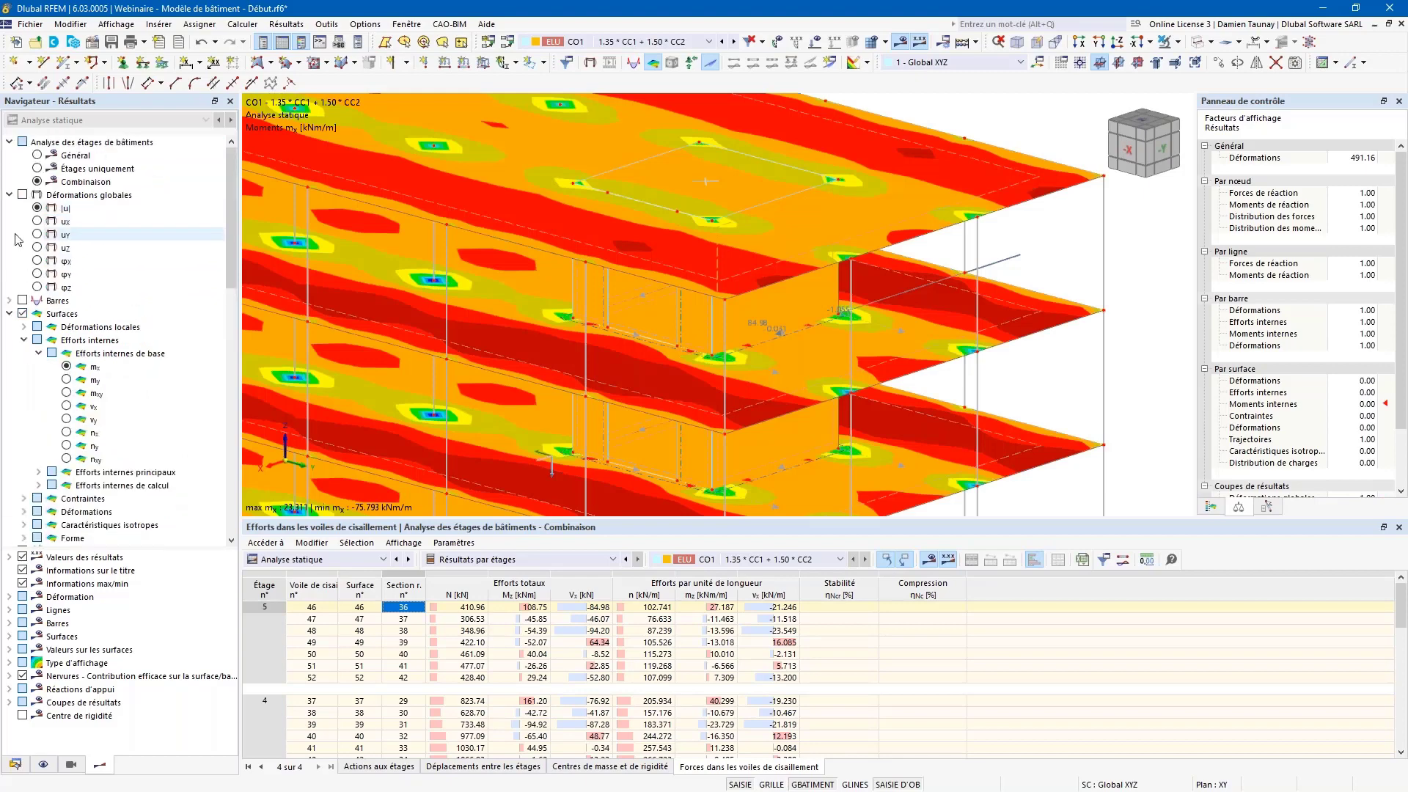
pyautogui.click(23, 314)
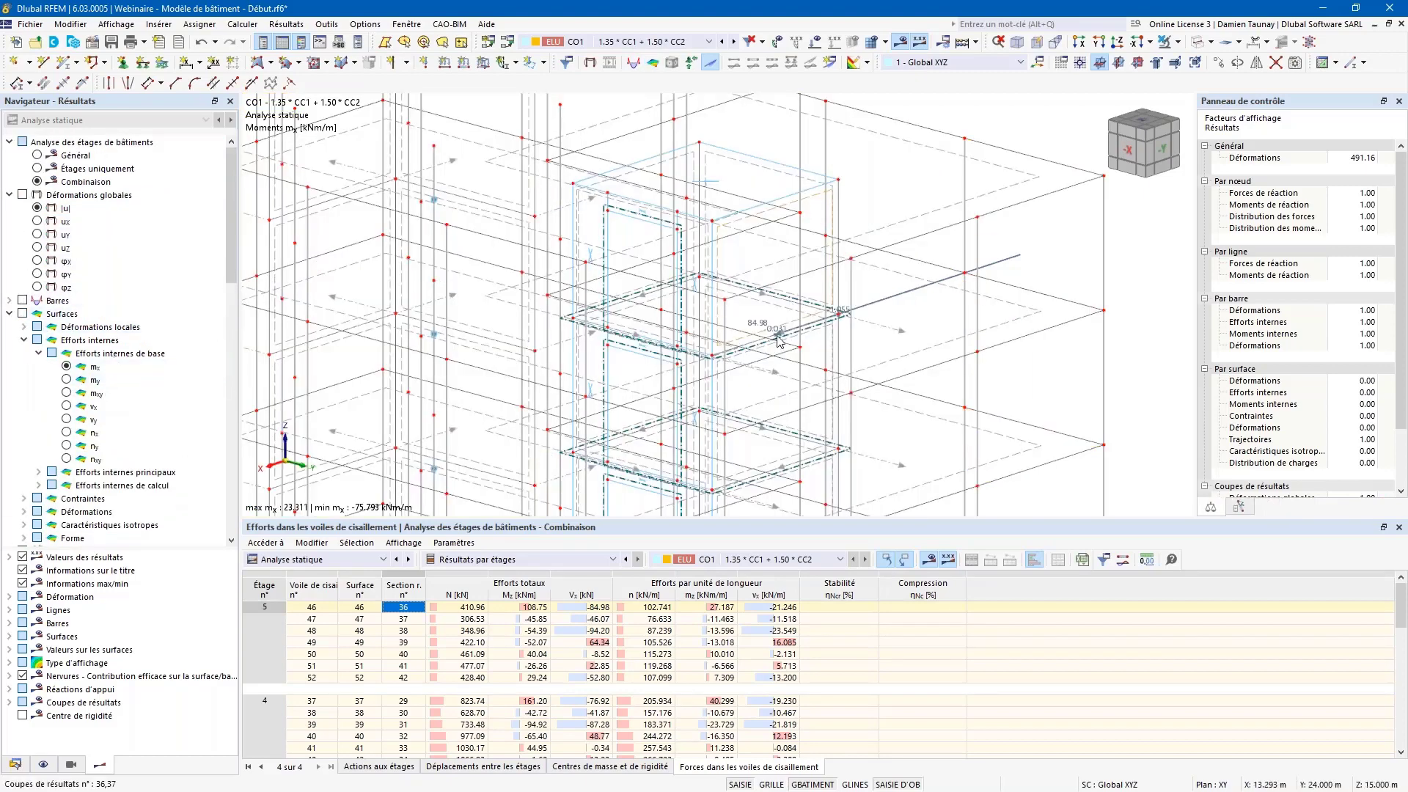
# - Examine section 36 up close and turn off its resultant force components PX, PY and PZ
pyautogui.scroll(-5, 76, 398)
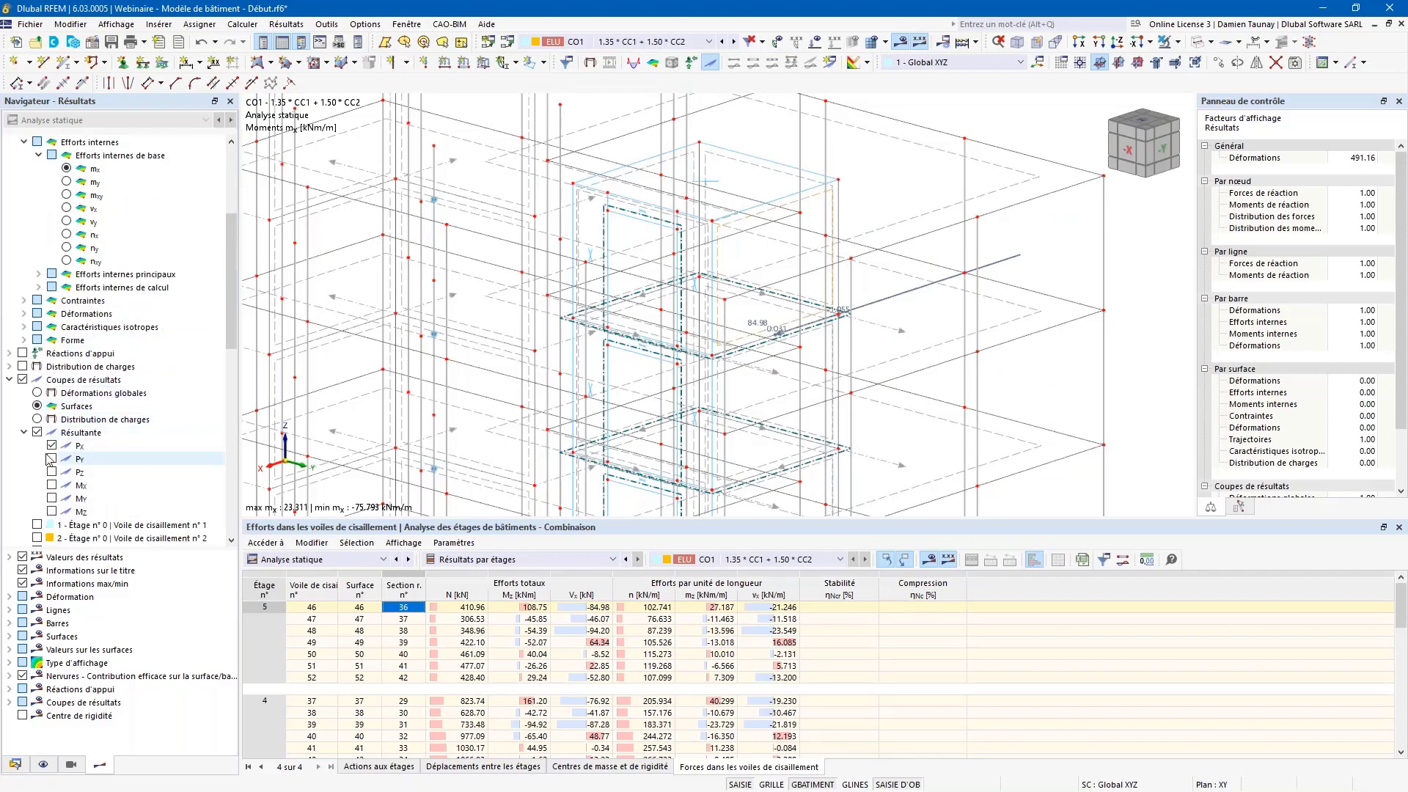
pyautogui.scroll(-1, 81, 454)
pyautogui.scroll(3, 828, 338)
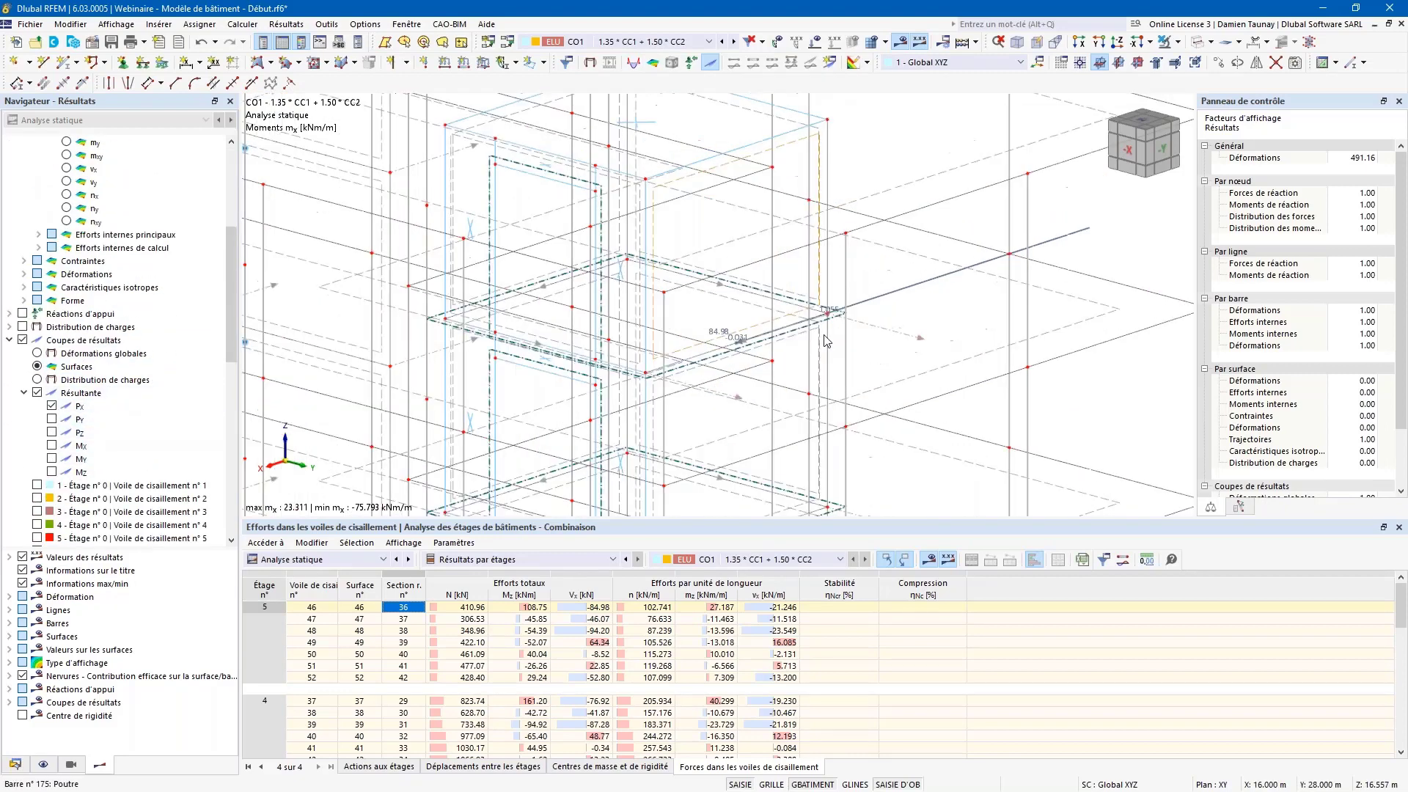
pyautogui.moveTo(810, 353); pyautogui.dragTo(779, 365, button='middle')
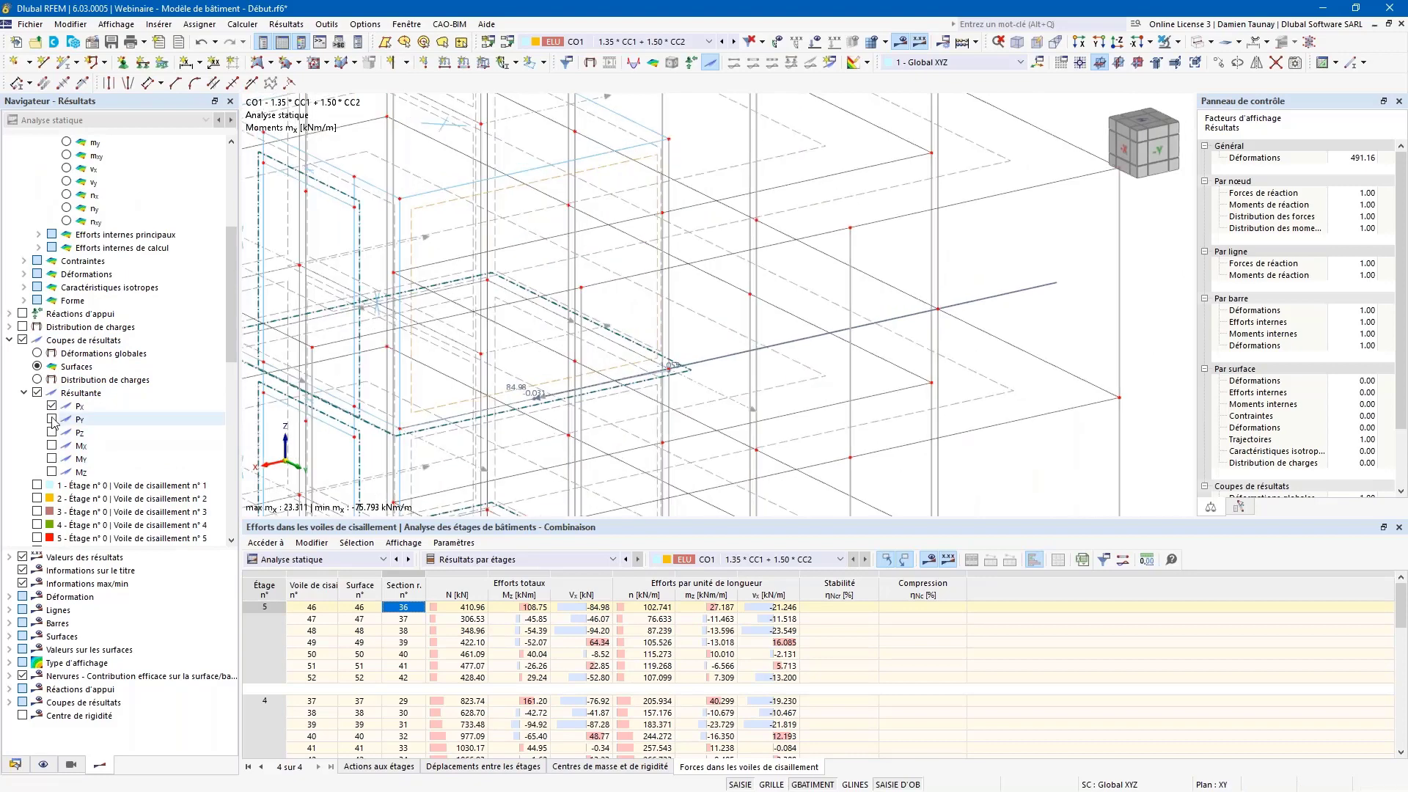
pyautogui.click(51, 406)
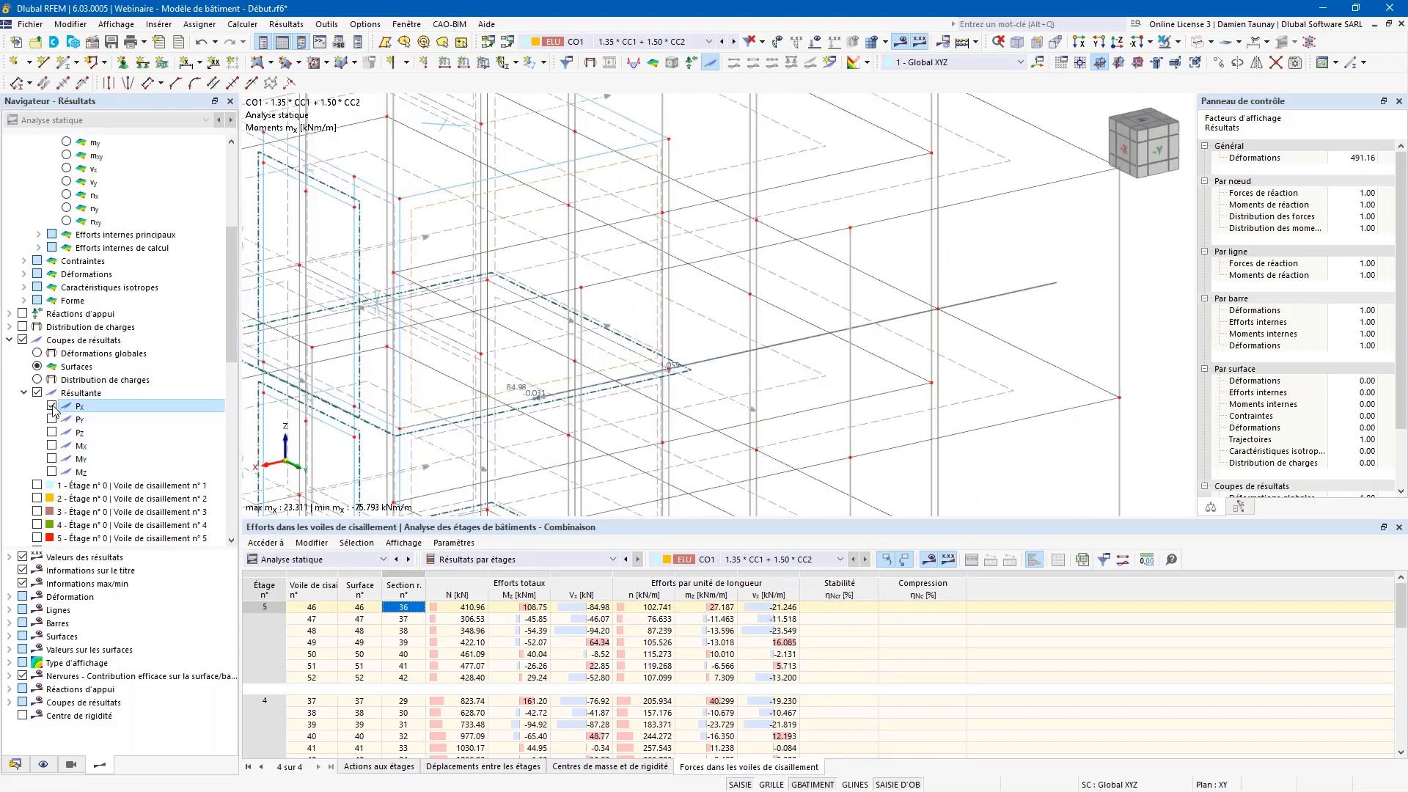
pyautogui.click(51, 419)
pyautogui.click(52, 432)
pyautogui.click(52, 432)
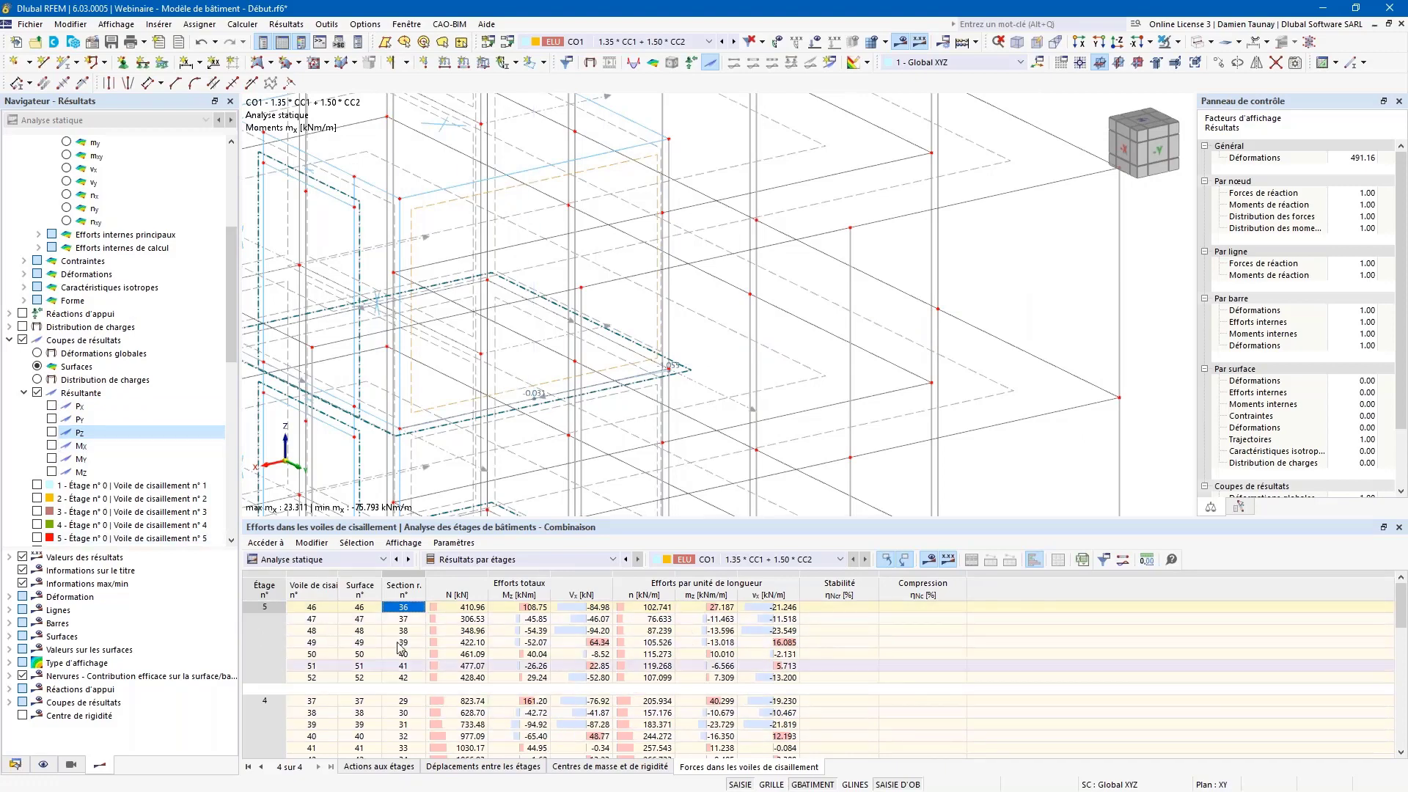
# - View the resultant moments MX, MY and MZ of section 36 one after another, leaving them all off
pyautogui.click(52, 445)
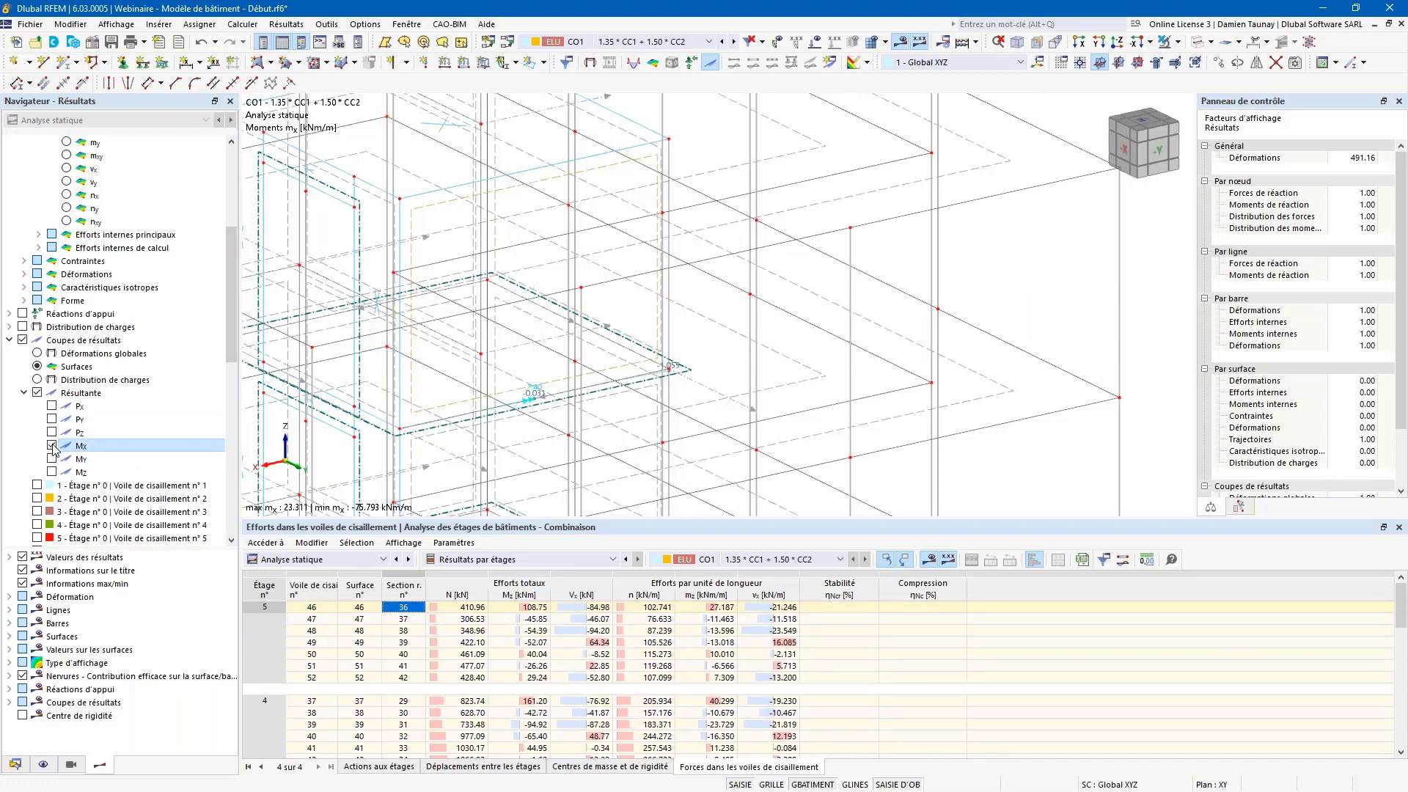
pyautogui.click(52, 445)
pyautogui.click(52, 458)
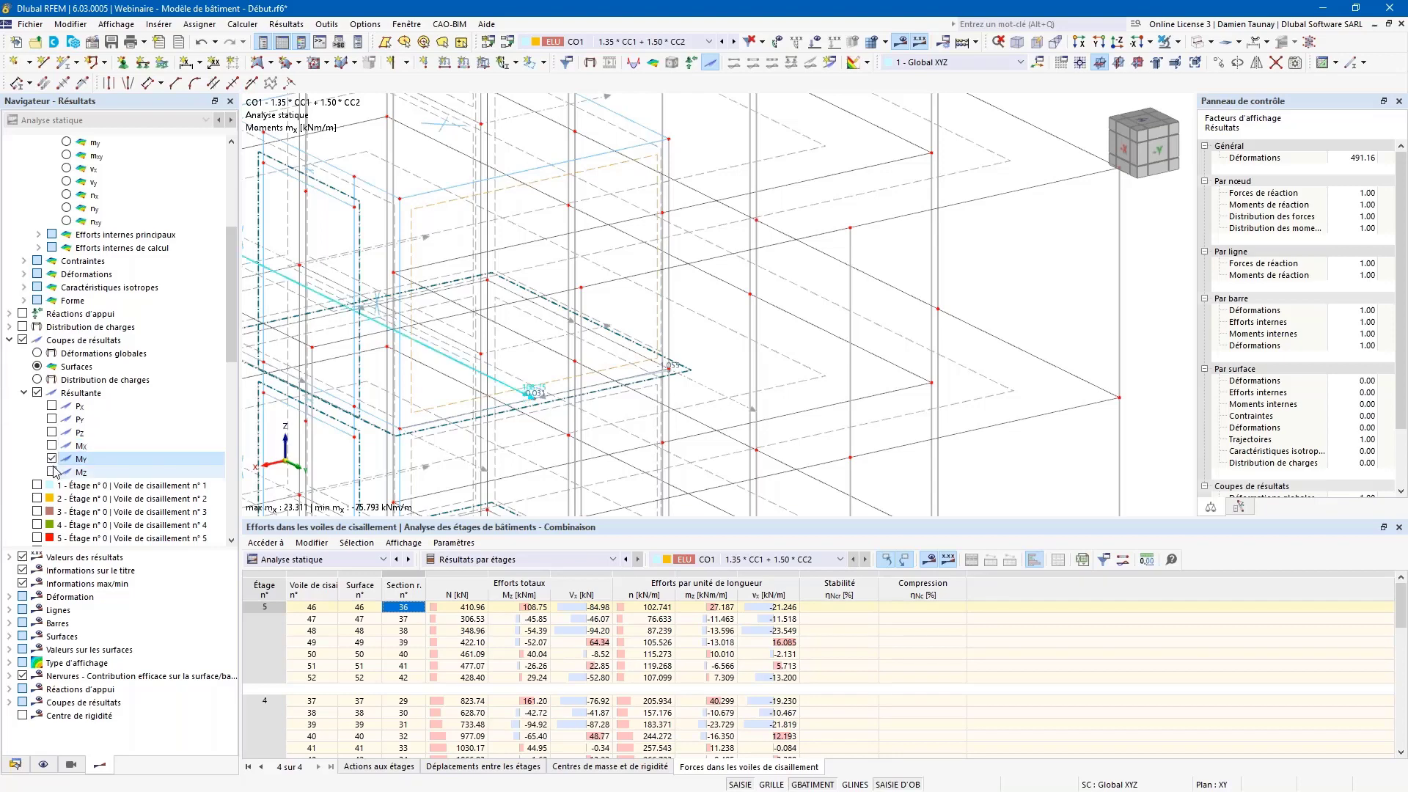
pyautogui.click(54, 472)
pyautogui.click(52, 458)
pyautogui.click(52, 472)
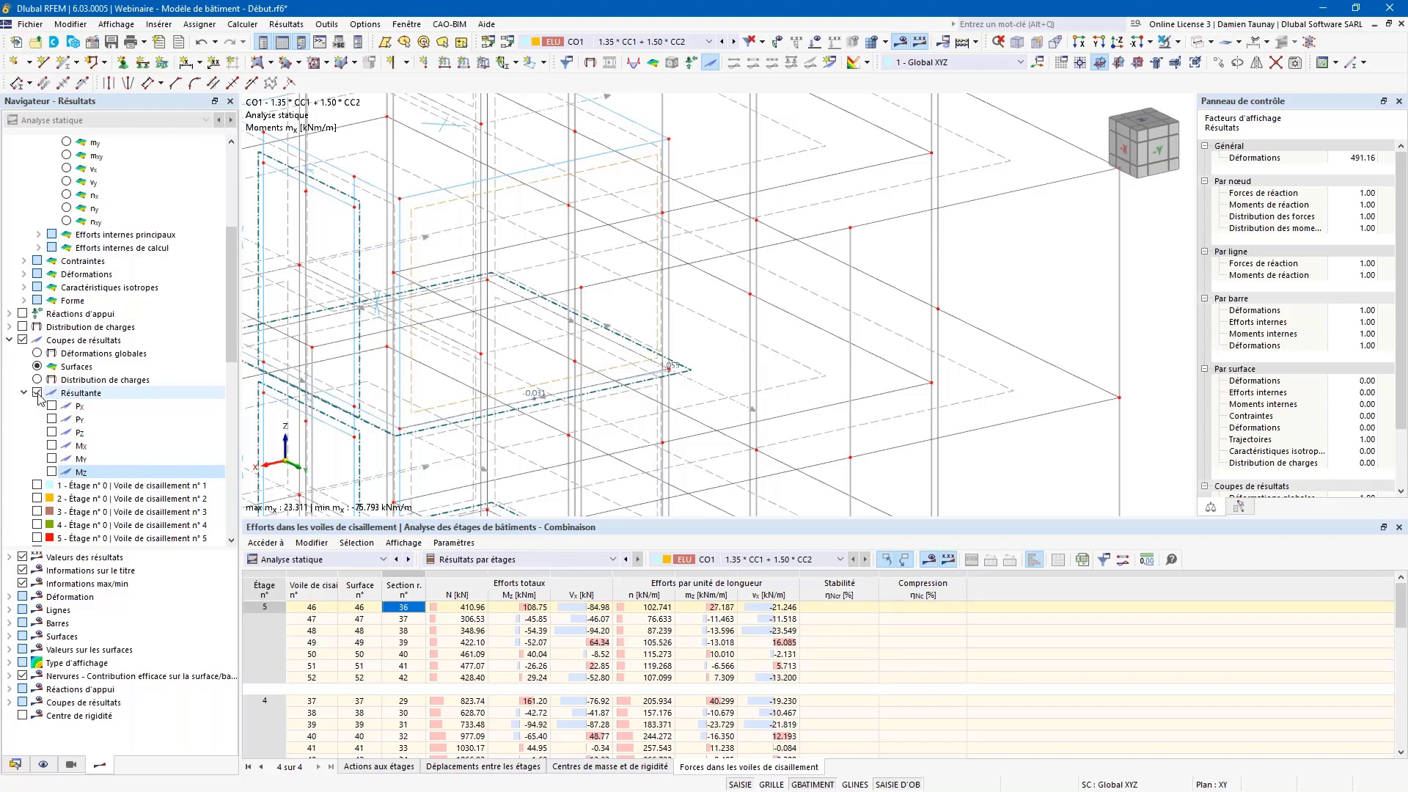
# - Display the normal force nx along result section 36, with the coloured surface results hidden
pyautogui.scroll(-5, 710, 366)
pyautogui.keyDown('ctrl'); pyautogui.moveTo(709, 362); pyautogui.dragTo(780, 357, button='middle'); pyautogui.keyUp('ctrl')
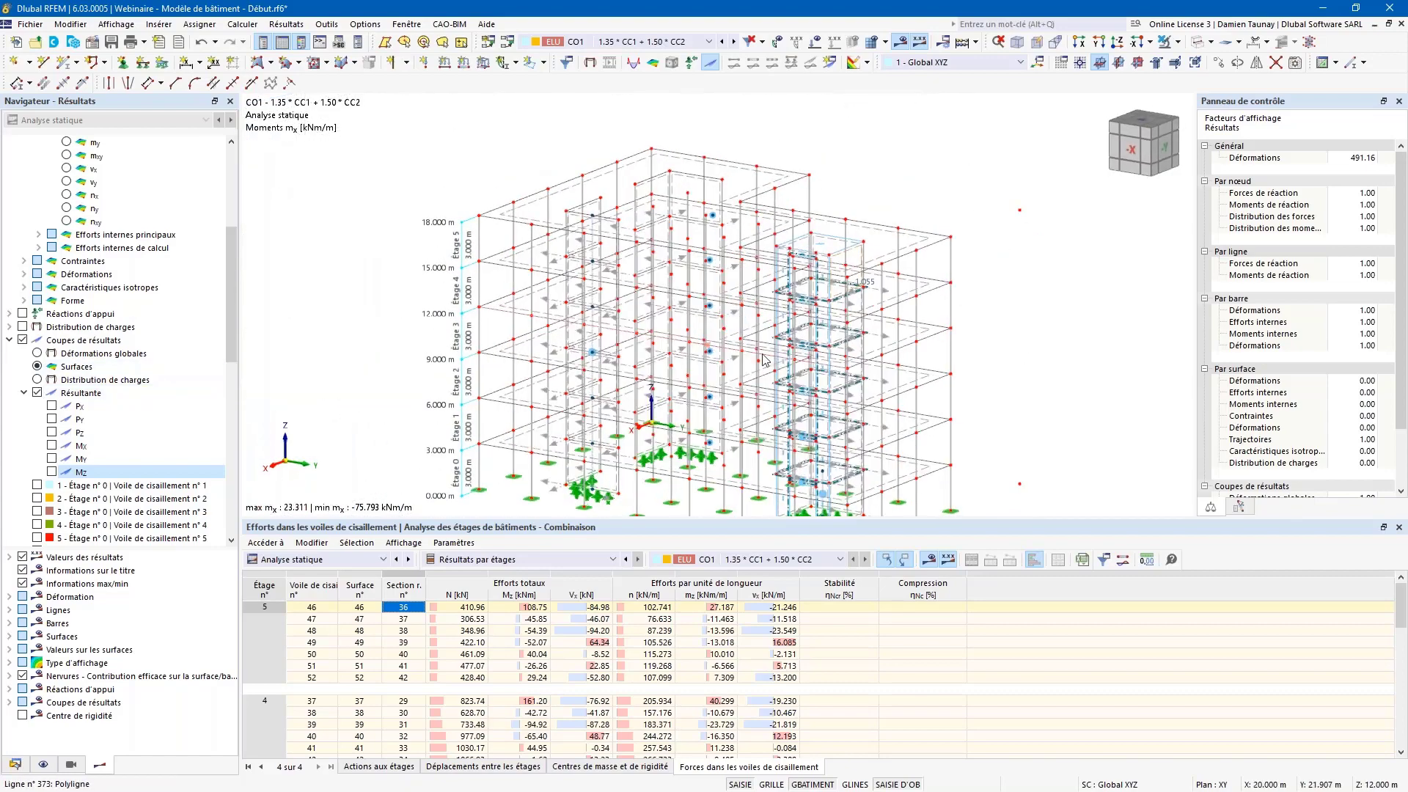
pyautogui.moveTo(702, 279); pyautogui.dragTo(675, 231, button='middle')
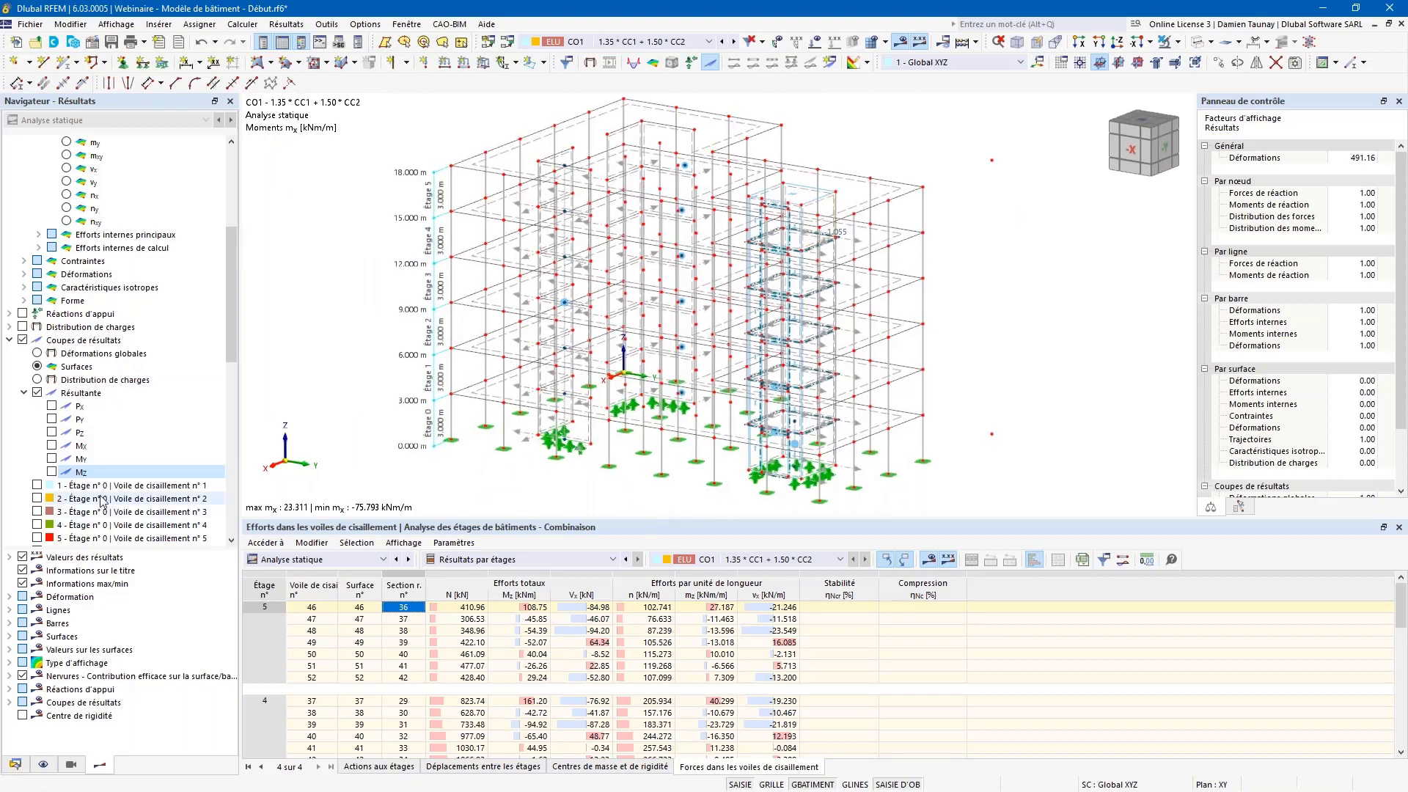
pyautogui.scroll(-1, 36, 447)
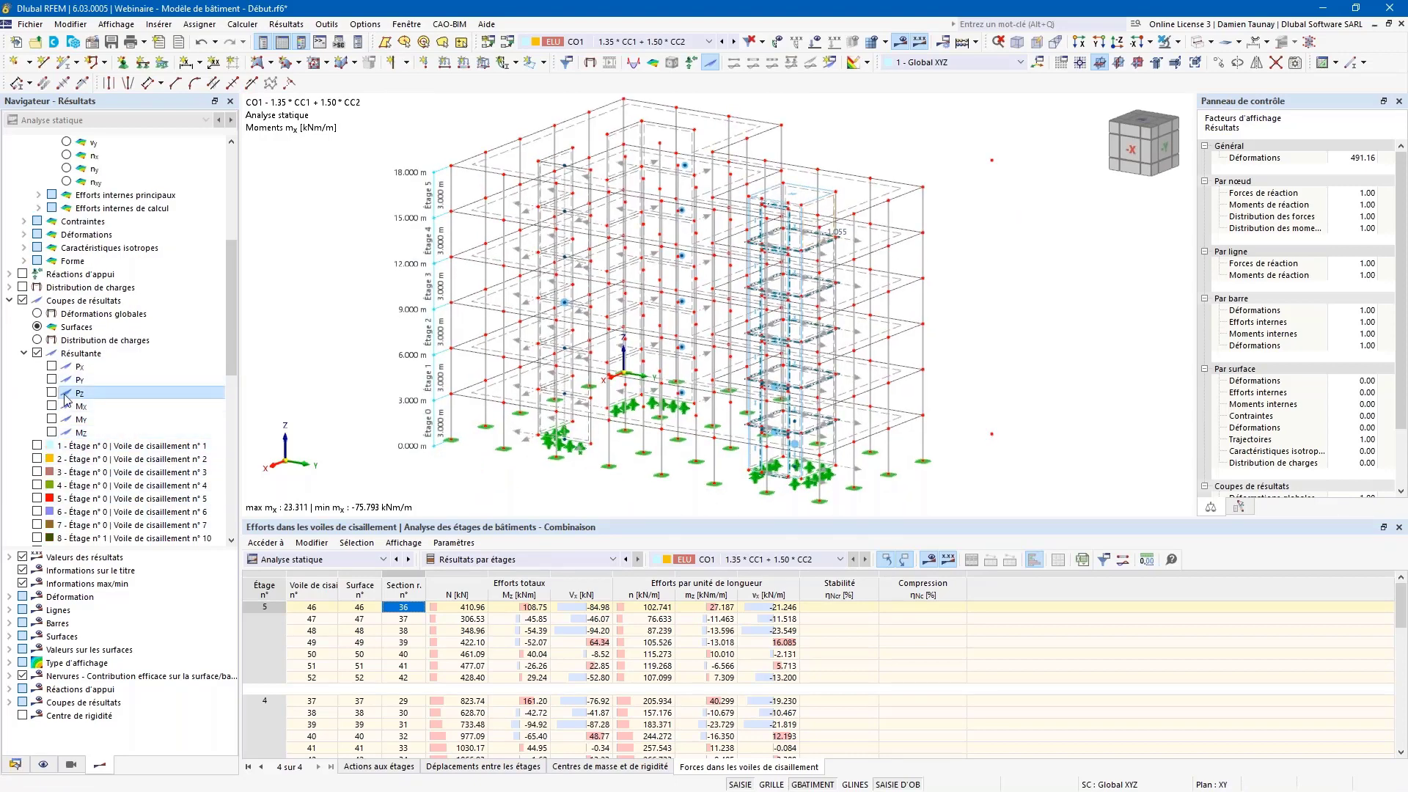
pyautogui.scroll(2, 73, 235)
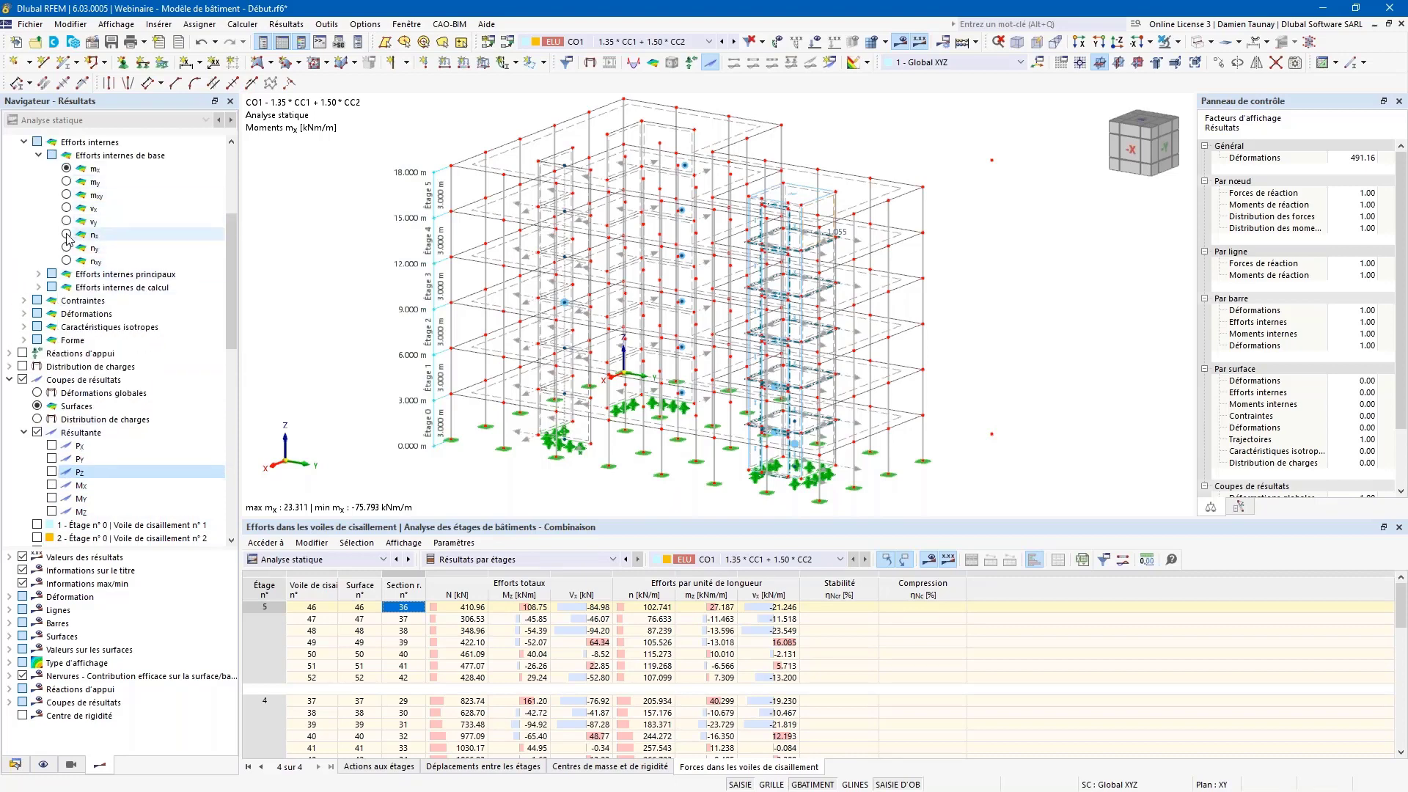
pyautogui.click(67, 235)
pyautogui.scroll(2, 45, 198)
pyautogui.click(22, 195)
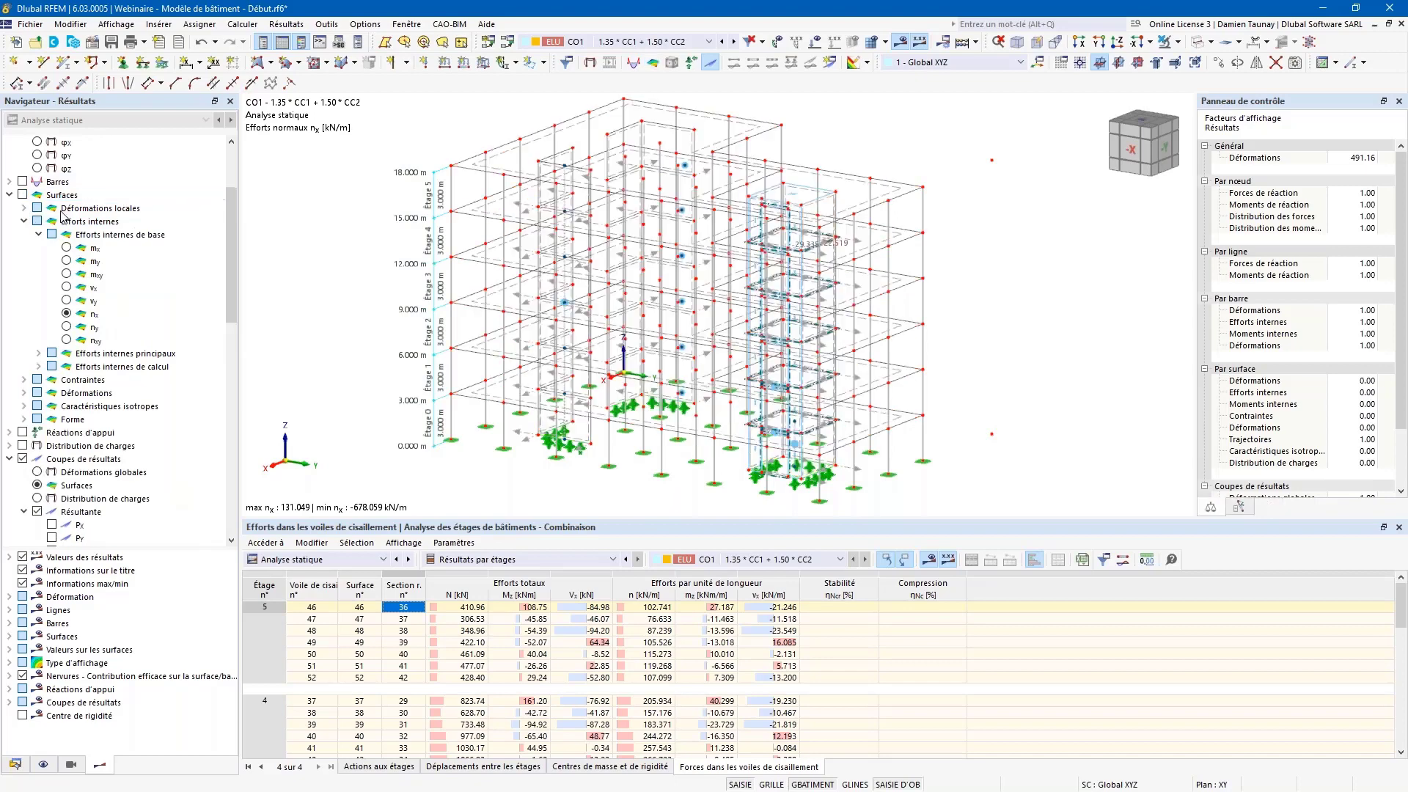
pyautogui.scroll(8, 827, 283)
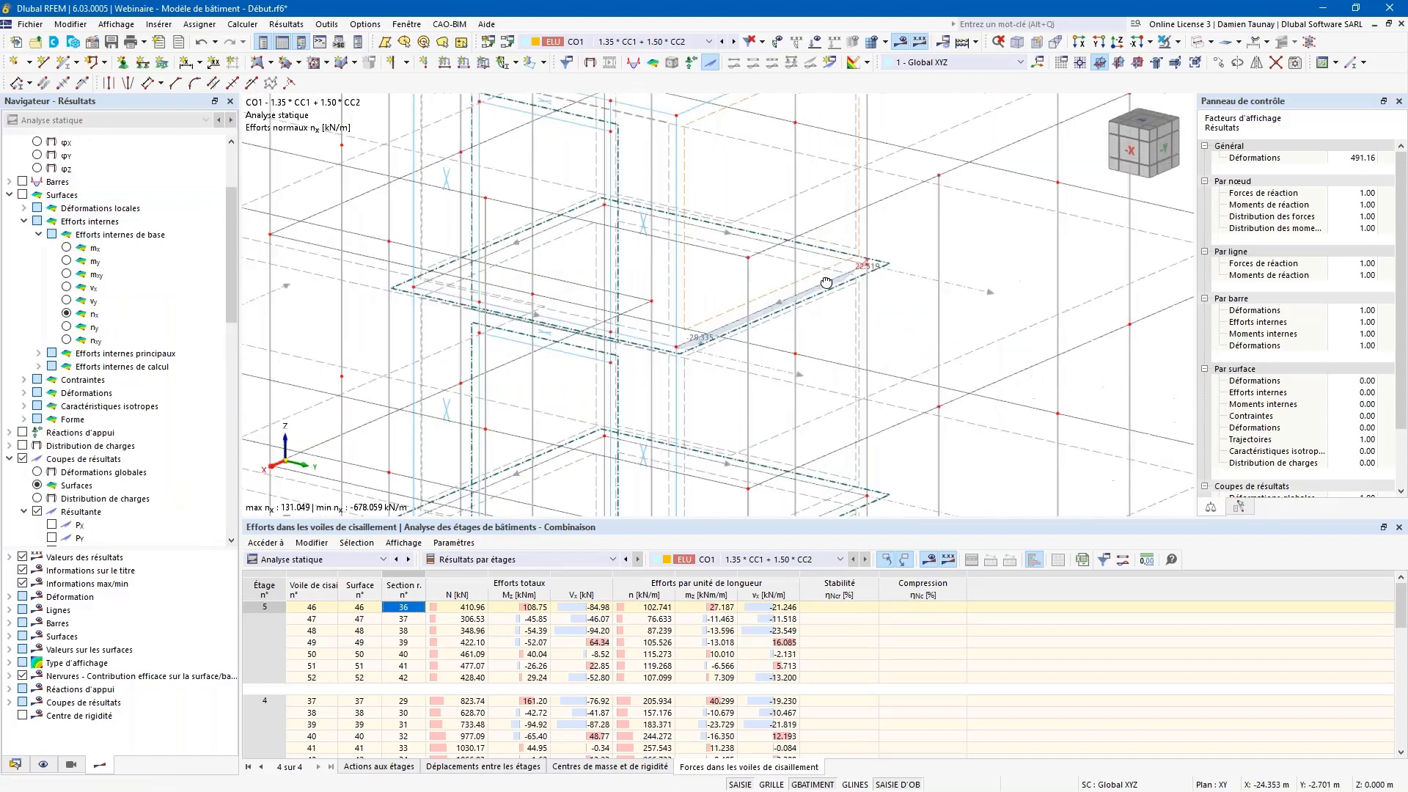
pyautogui.moveTo(826, 283); pyautogui.dragTo(789, 328, button='middle')
# - Open the result diagrams of section 36, add the vx shear force diagram, review it and close the diagrams
pyautogui.rightClick(705, 414)
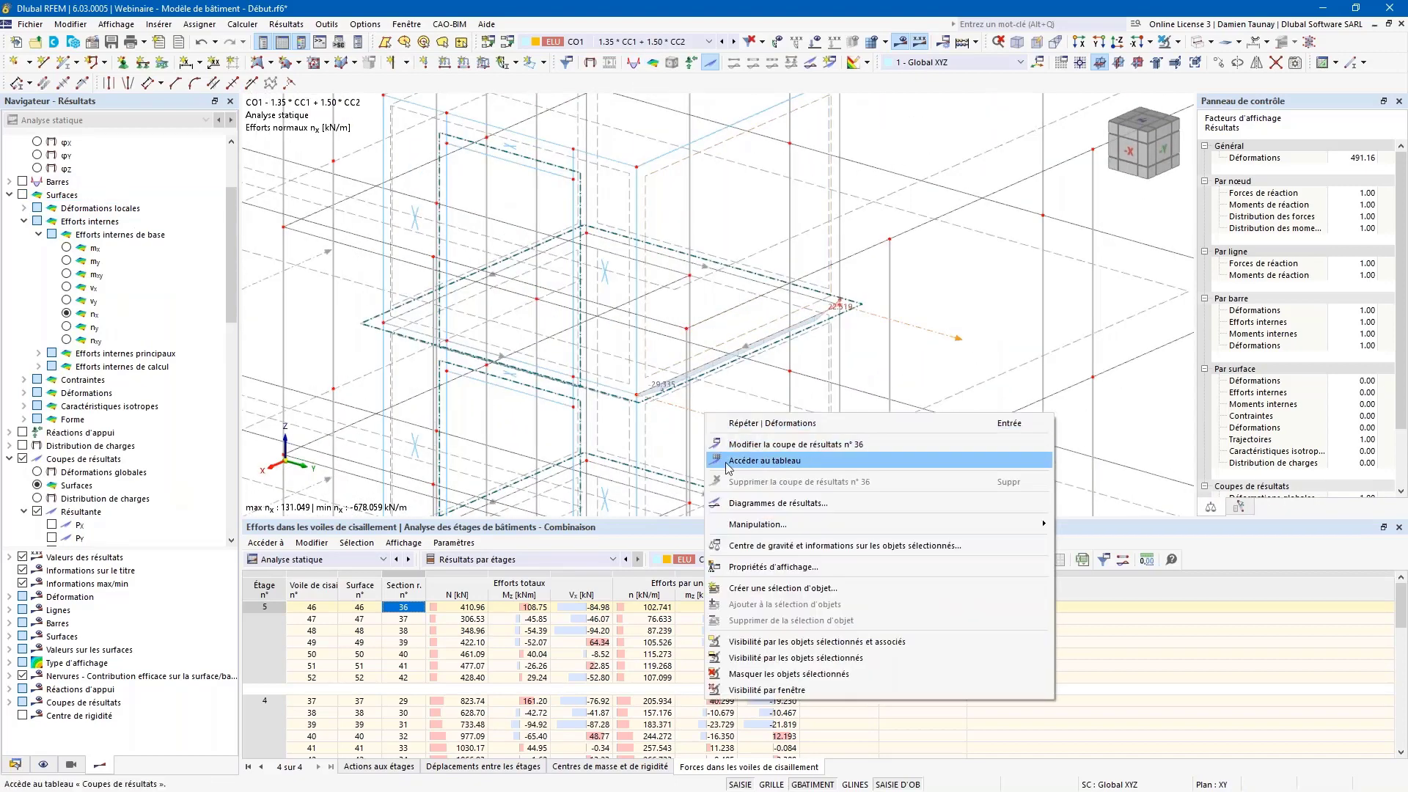
pyautogui.click(752, 508)
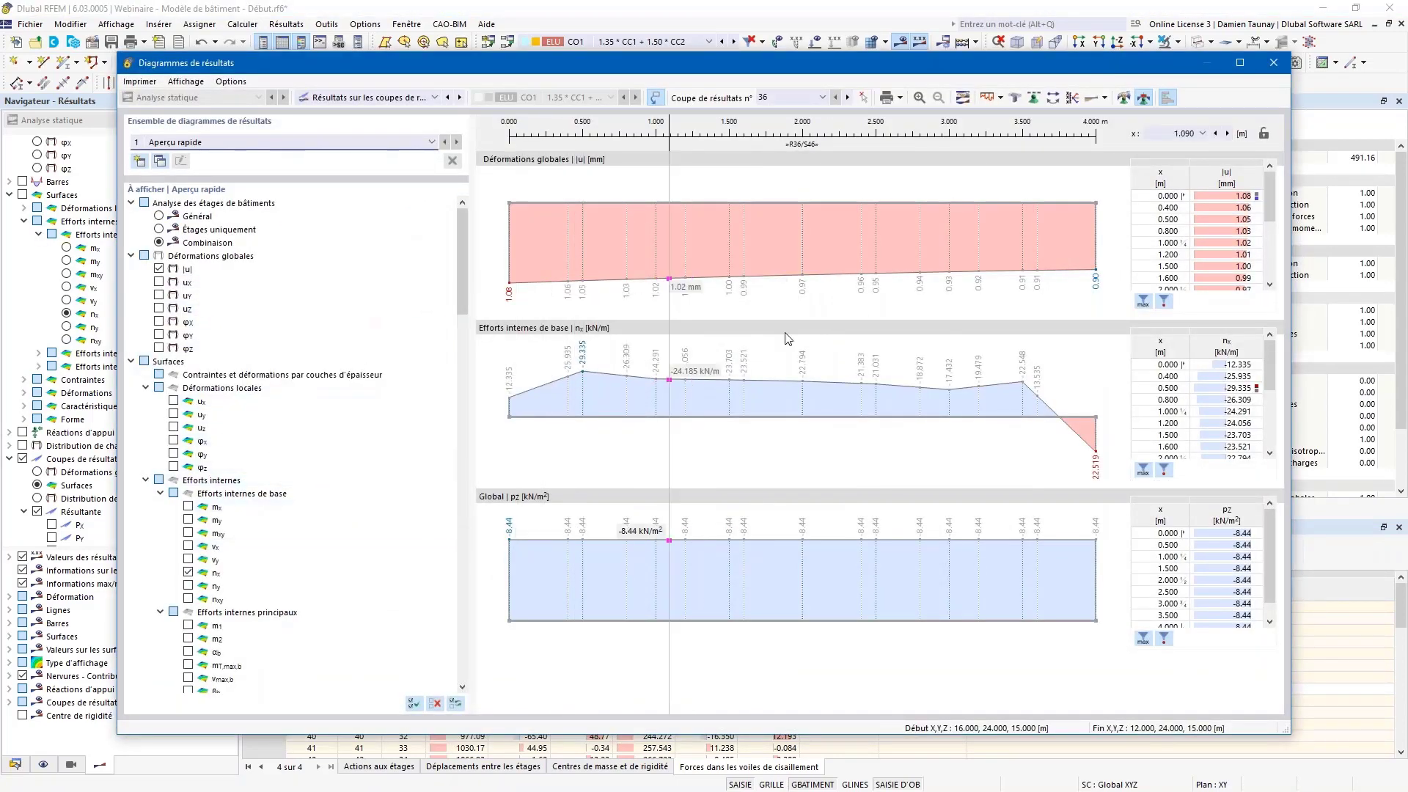
pyautogui.click(189, 547)
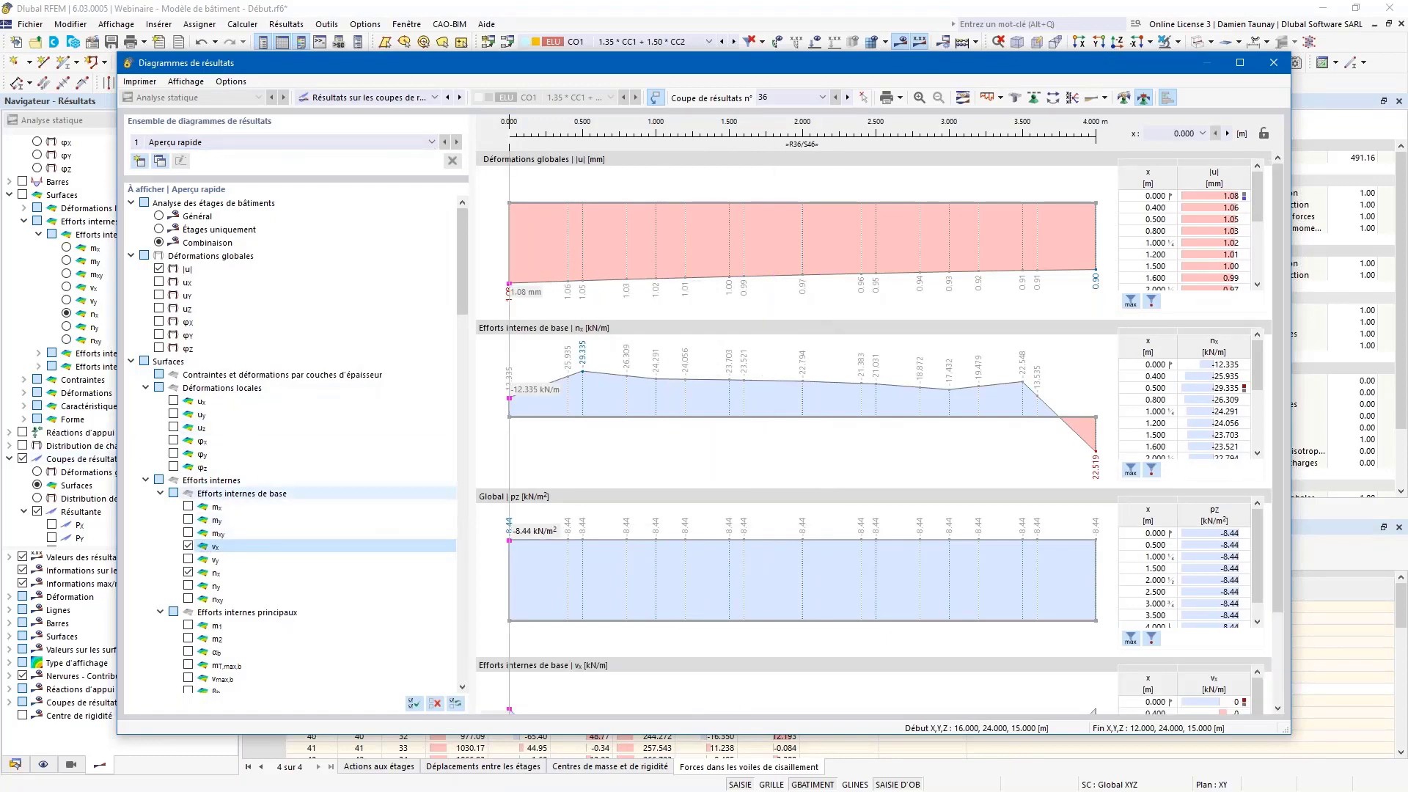
pyautogui.scroll(-2, 628, 474)
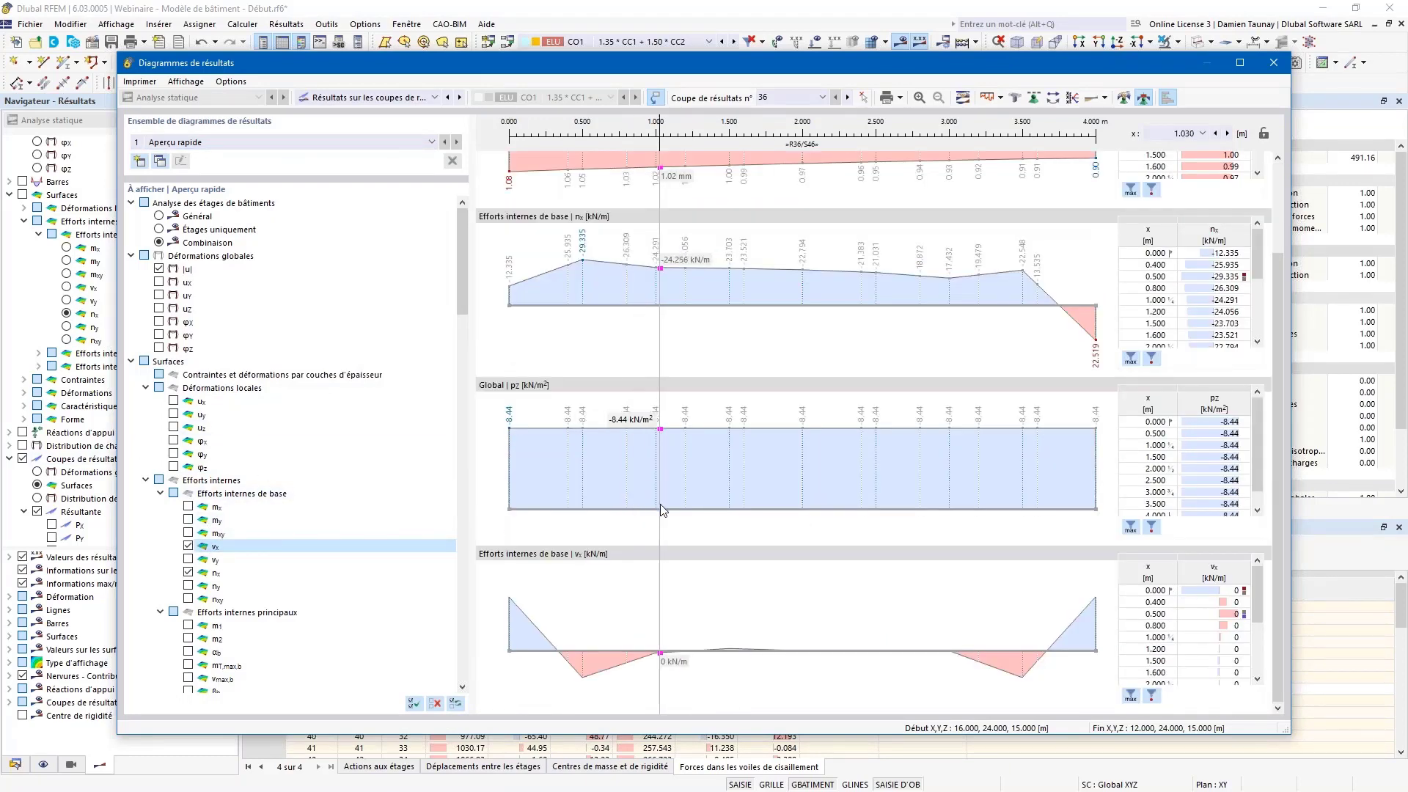
pyautogui.click(1274, 64)
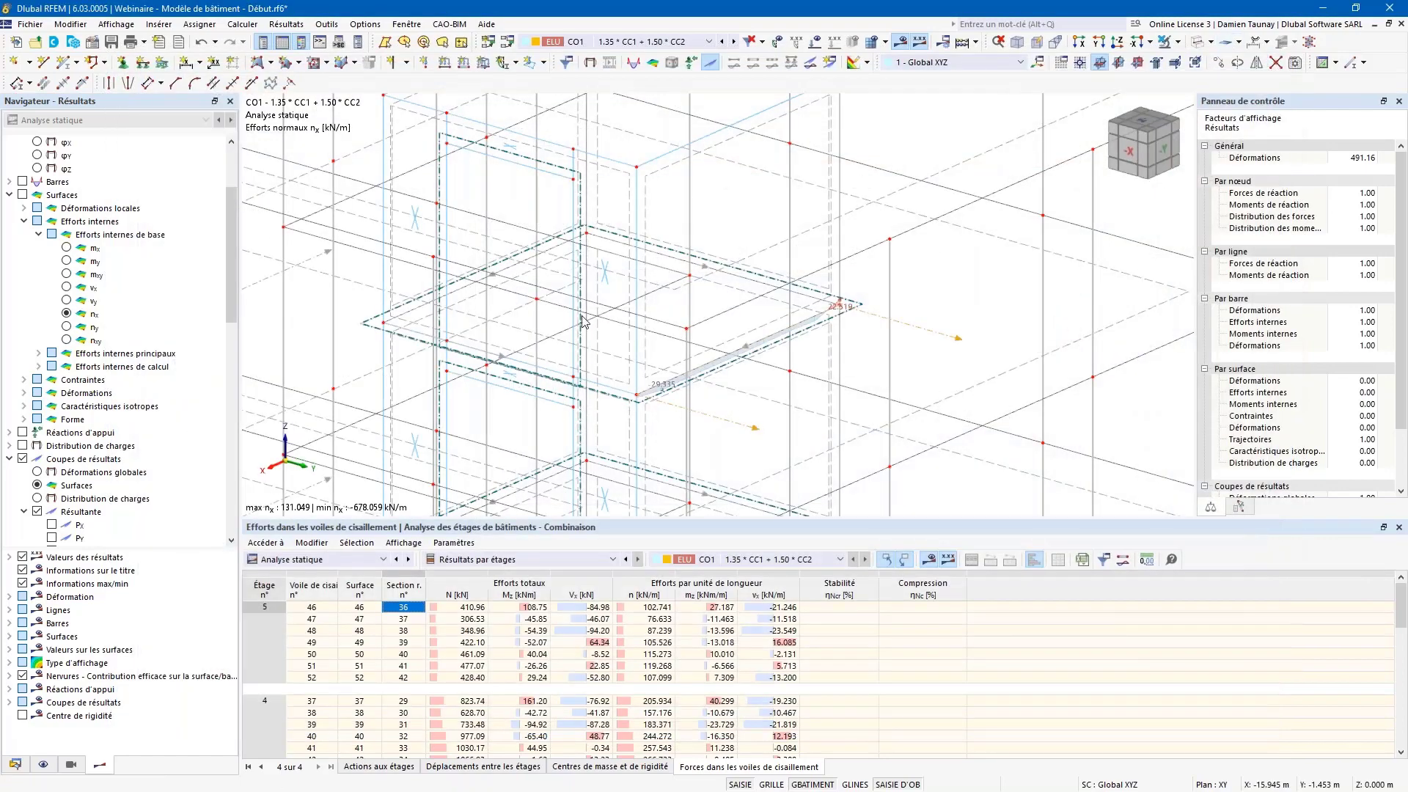
pyautogui.scroll(-5, 582, 317)
pyautogui.scroll(-2, 580, 319)
pyautogui.moveTo(593, 411); pyautogui.dragTo(736, 360, button='middle')
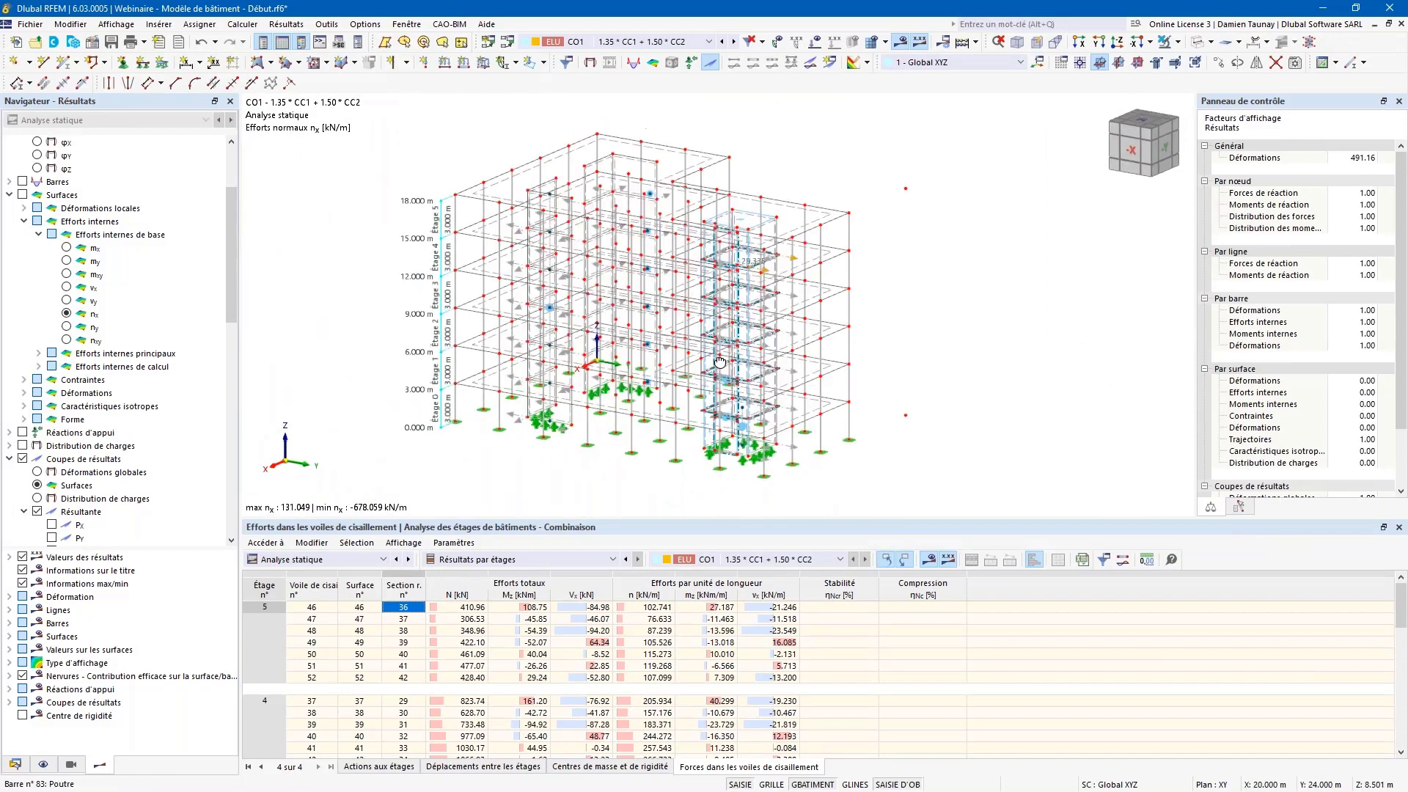
pyautogui.keyDown('ctrl'); pyautogui.moveTo(488, 432); pyautogui.dragTo(426, 441, button='middle'); pyautogui.keyUp('ctrl')
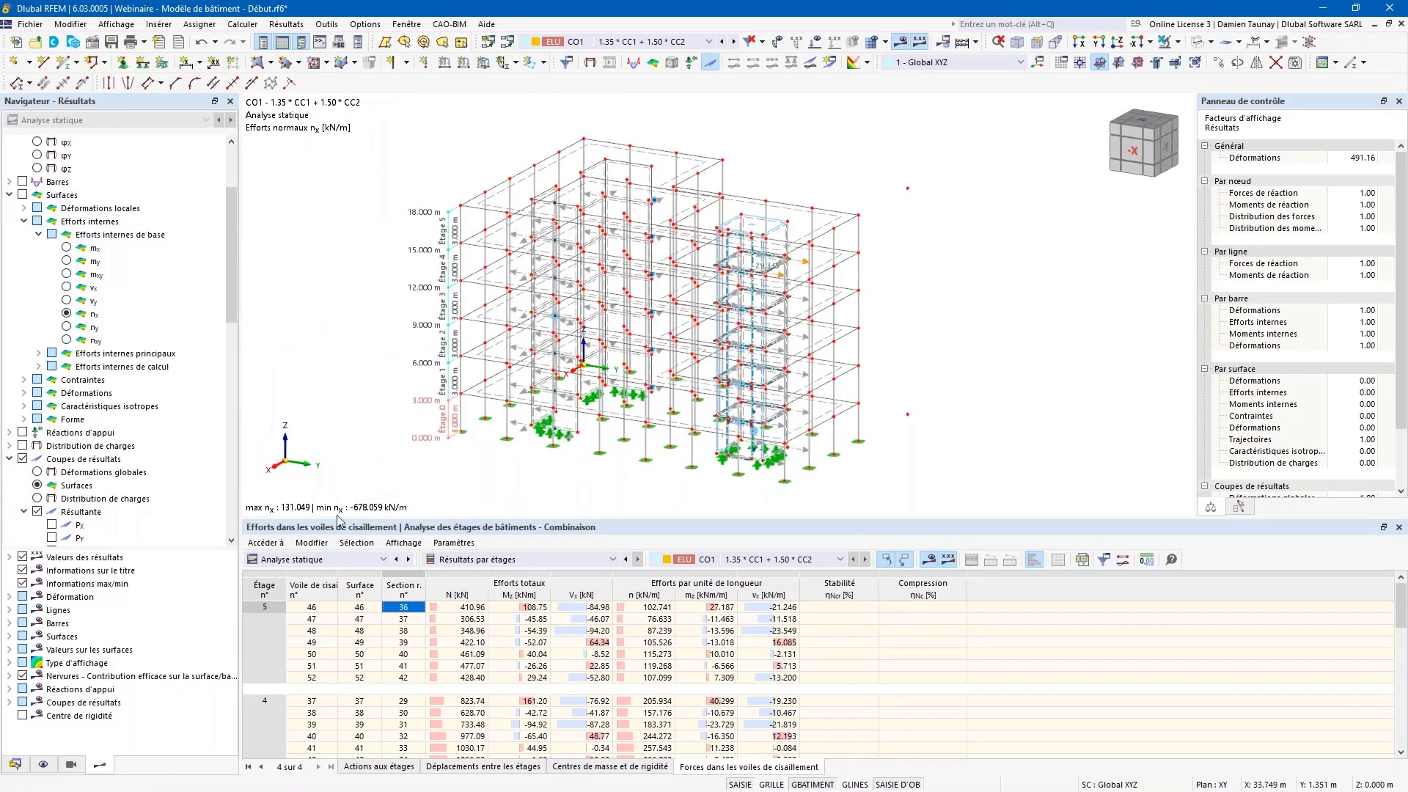
# - Reduce the height of the shear wall forces table to give the building model more room
pyautogui.moveTo(327, 519); pyautogui.dragTo(314, 553)
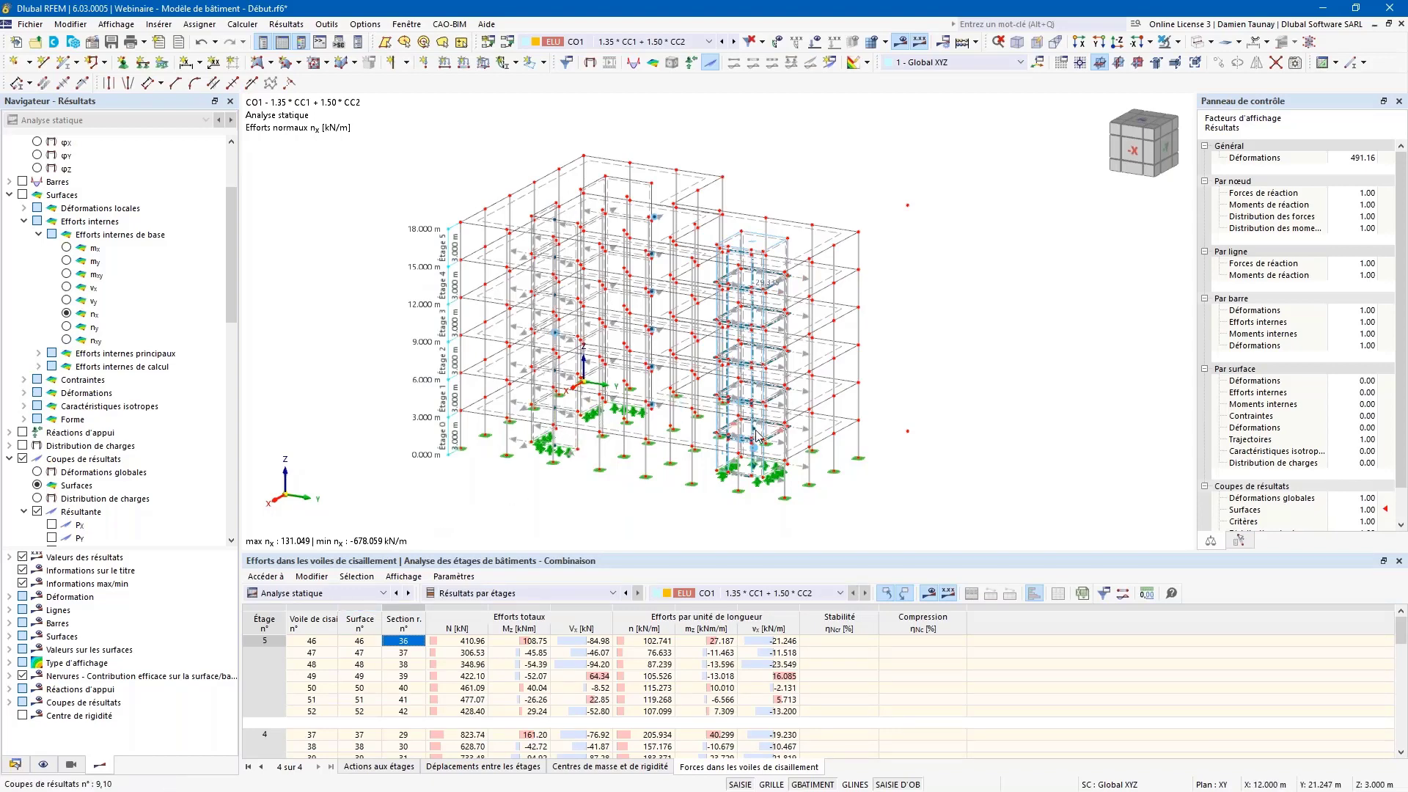
pyautogui.scroll(2, 667, 513)
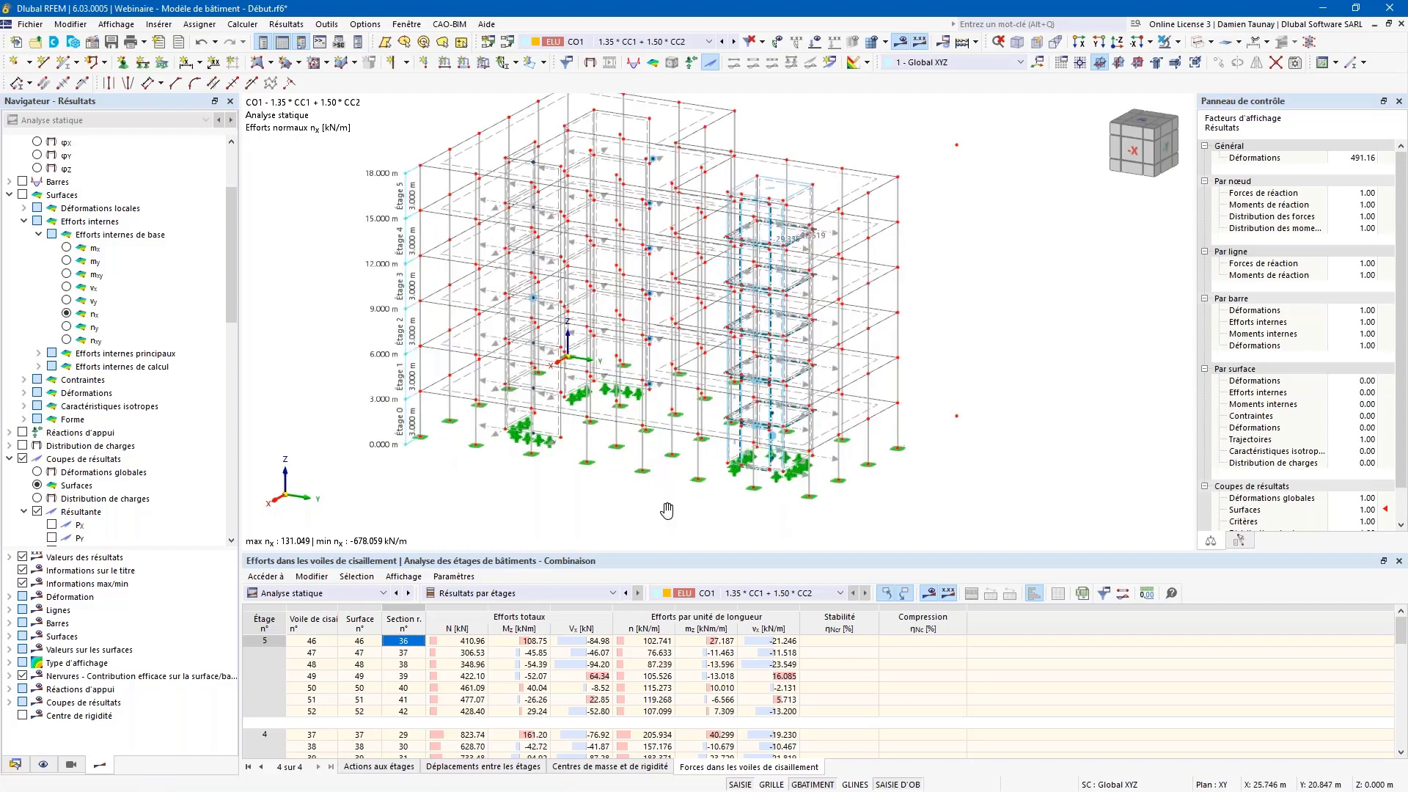
pyautogui.moveTo(666, 510); pyautogui.dragTo(665, 530, button='middle')
pyautogui.moveTo(660, 552); pyautogui.dragTo(658, 582)
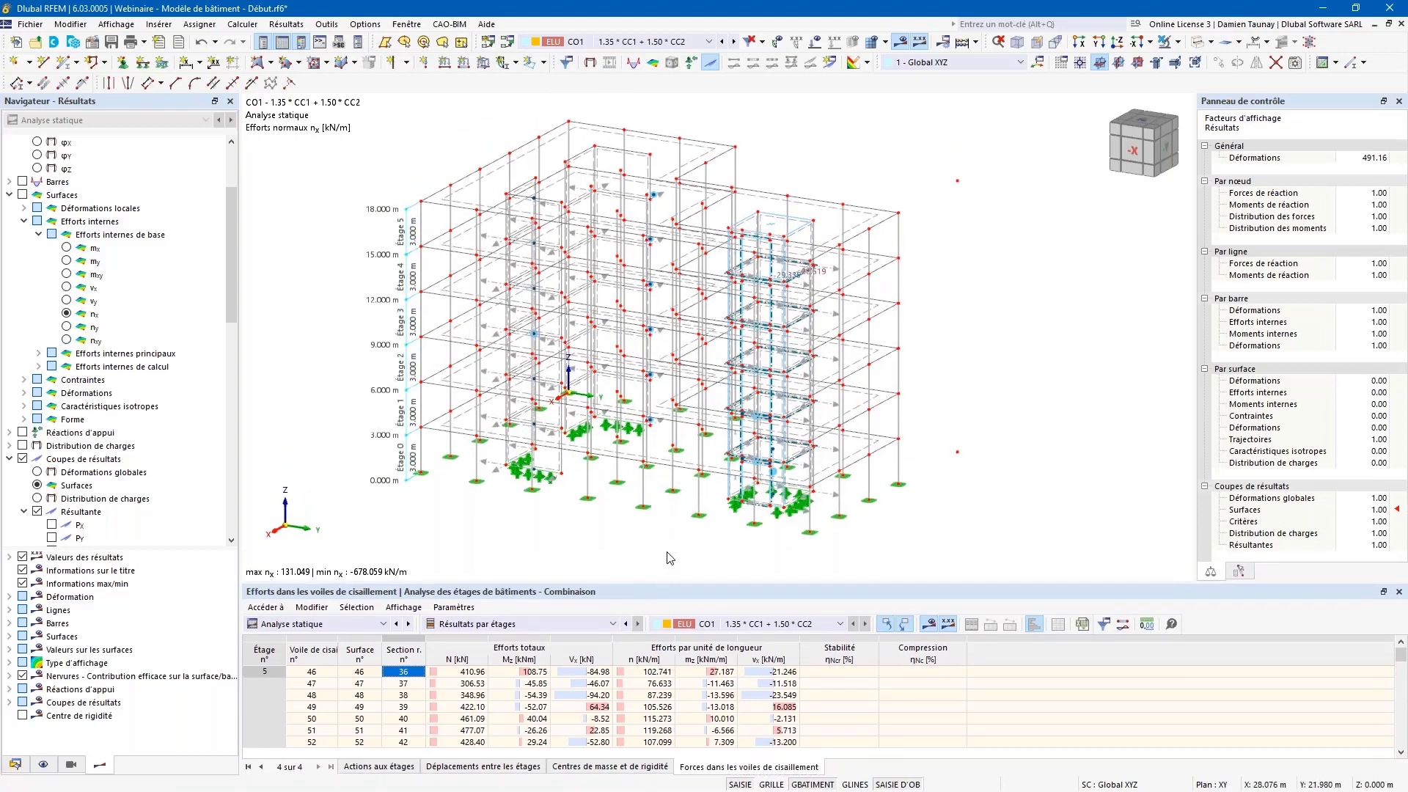
pyautogui.keyDown('ctrl'); pyautogui.moveTo(641, 553); pyautogui.dragTo(652, 555, button='middle'); pyautogui.keyUp('ctrl')
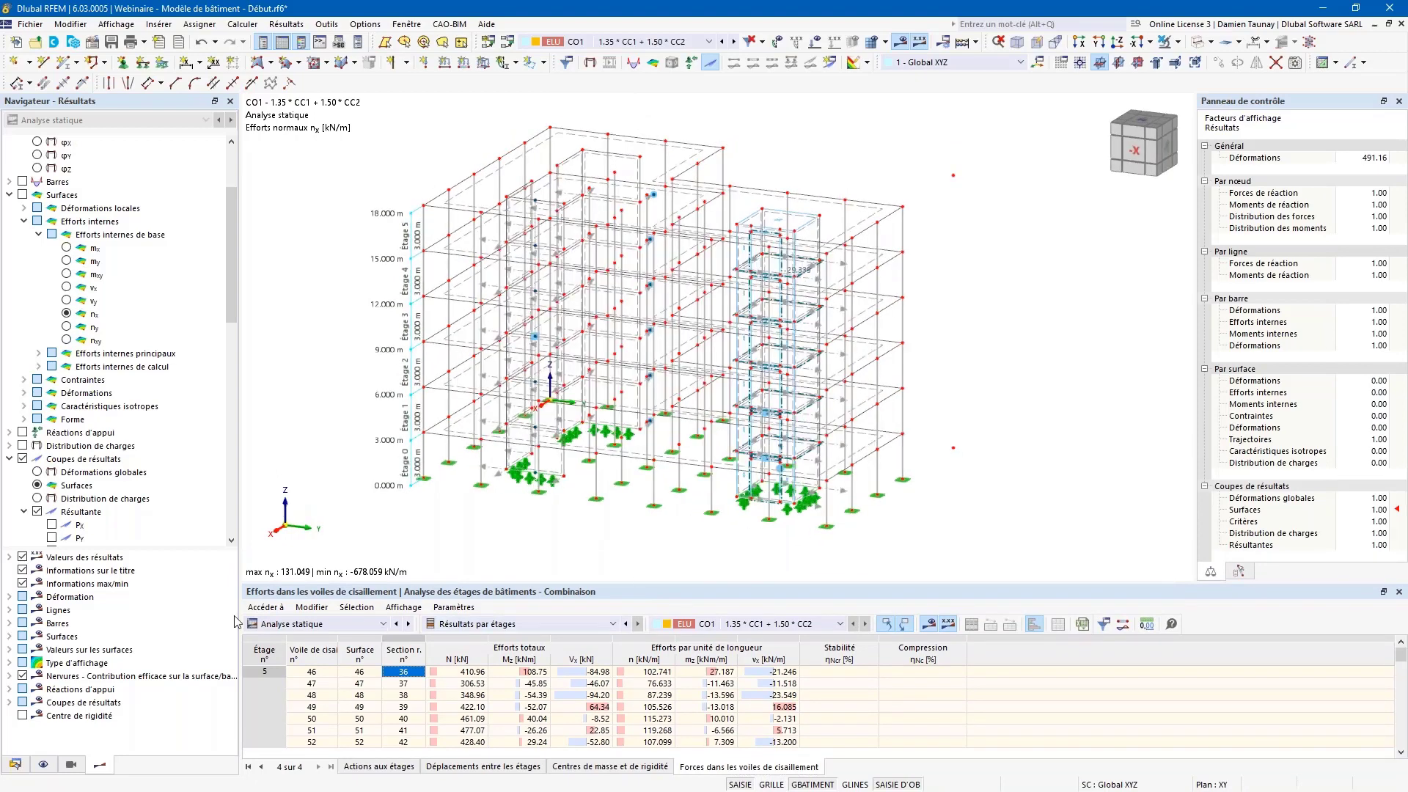
# - Switch the building model's display from wireframe to solid mode
pyautogui.scroll(3, 230, 232)
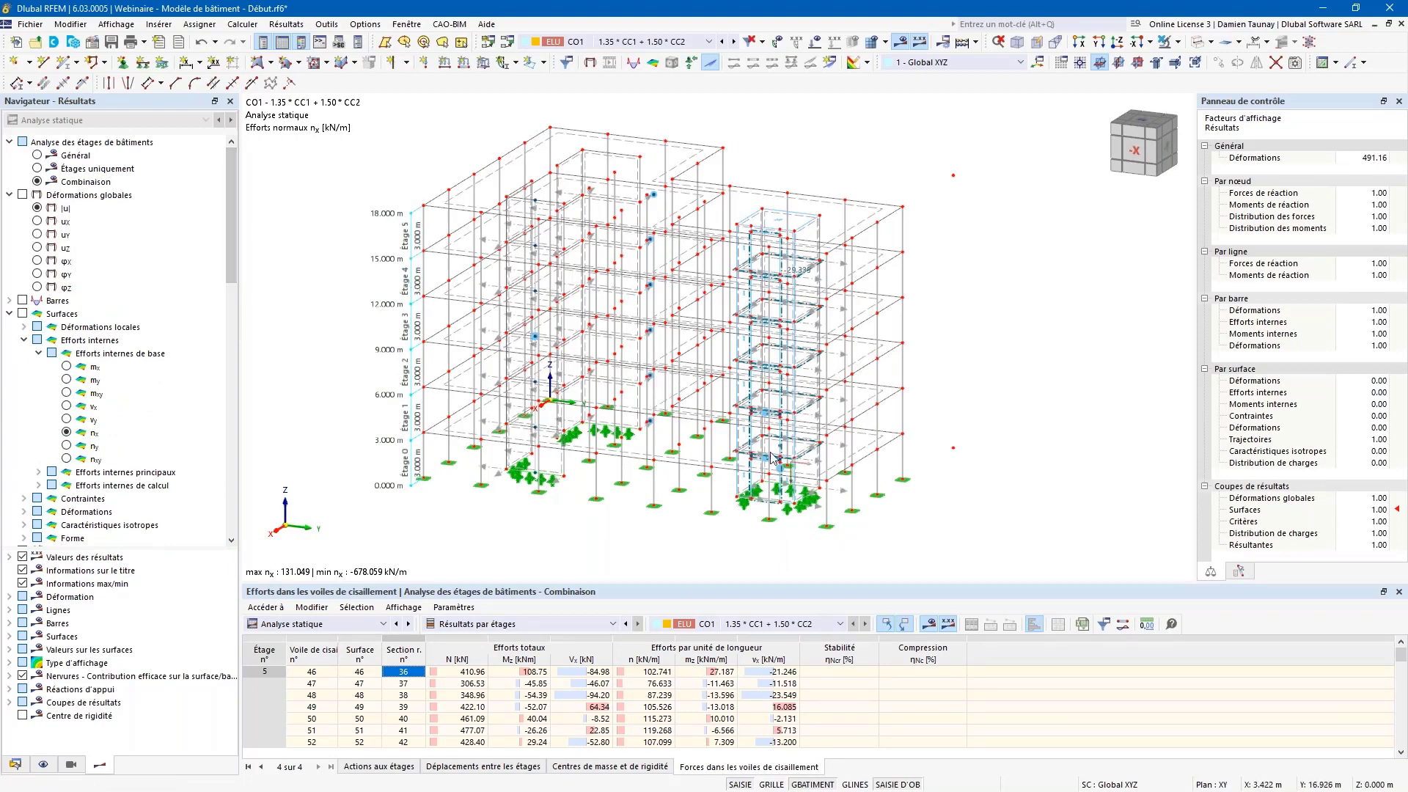
pyautogui.scroll(3, 766, 524)
pyautogui.scroll(-2, 626, 549)
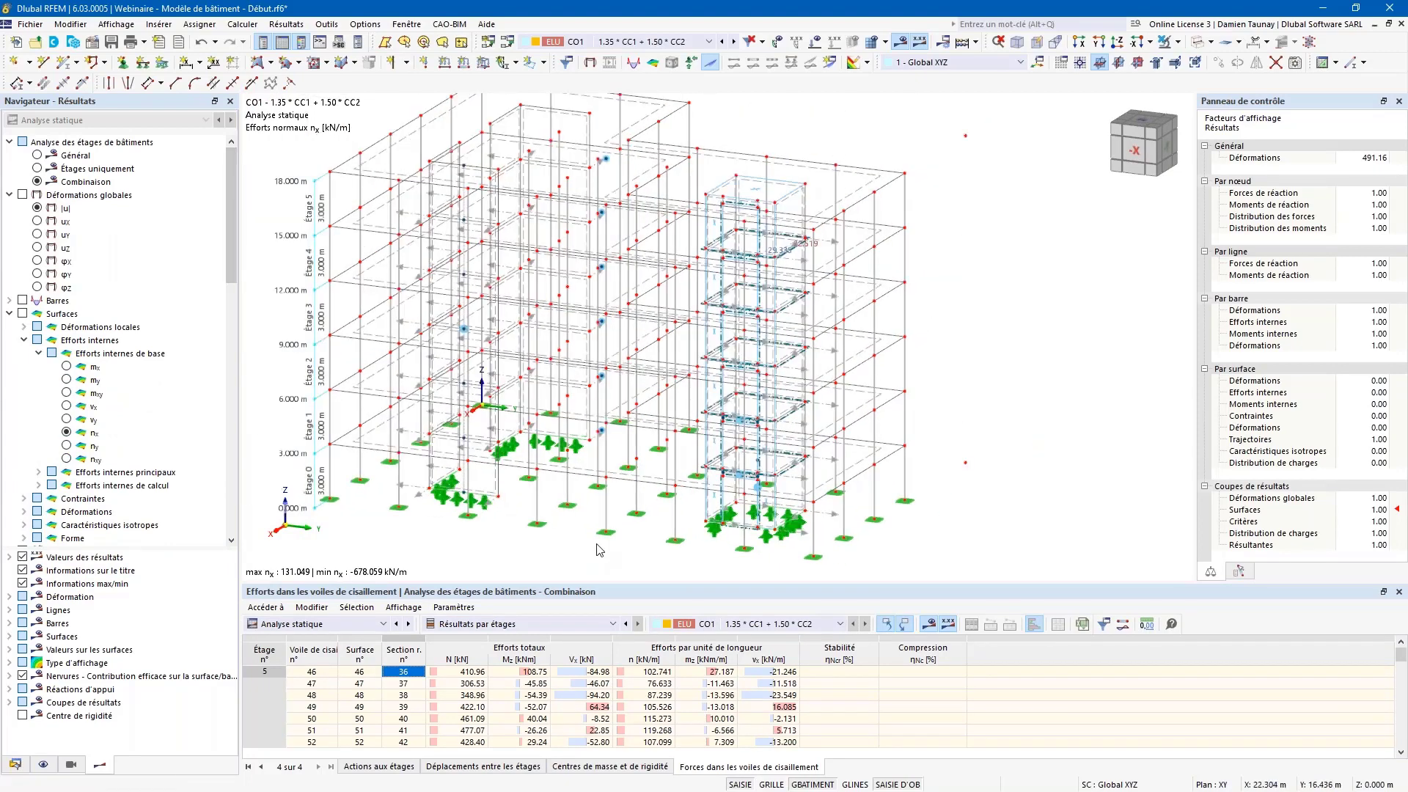
pyautogui.keyDown('ctrl'); pyautogui.moveTo(593, 526); pyautogui.dragTo(579, 528, button='middle'); pyautogui.keyUp('ctrl')
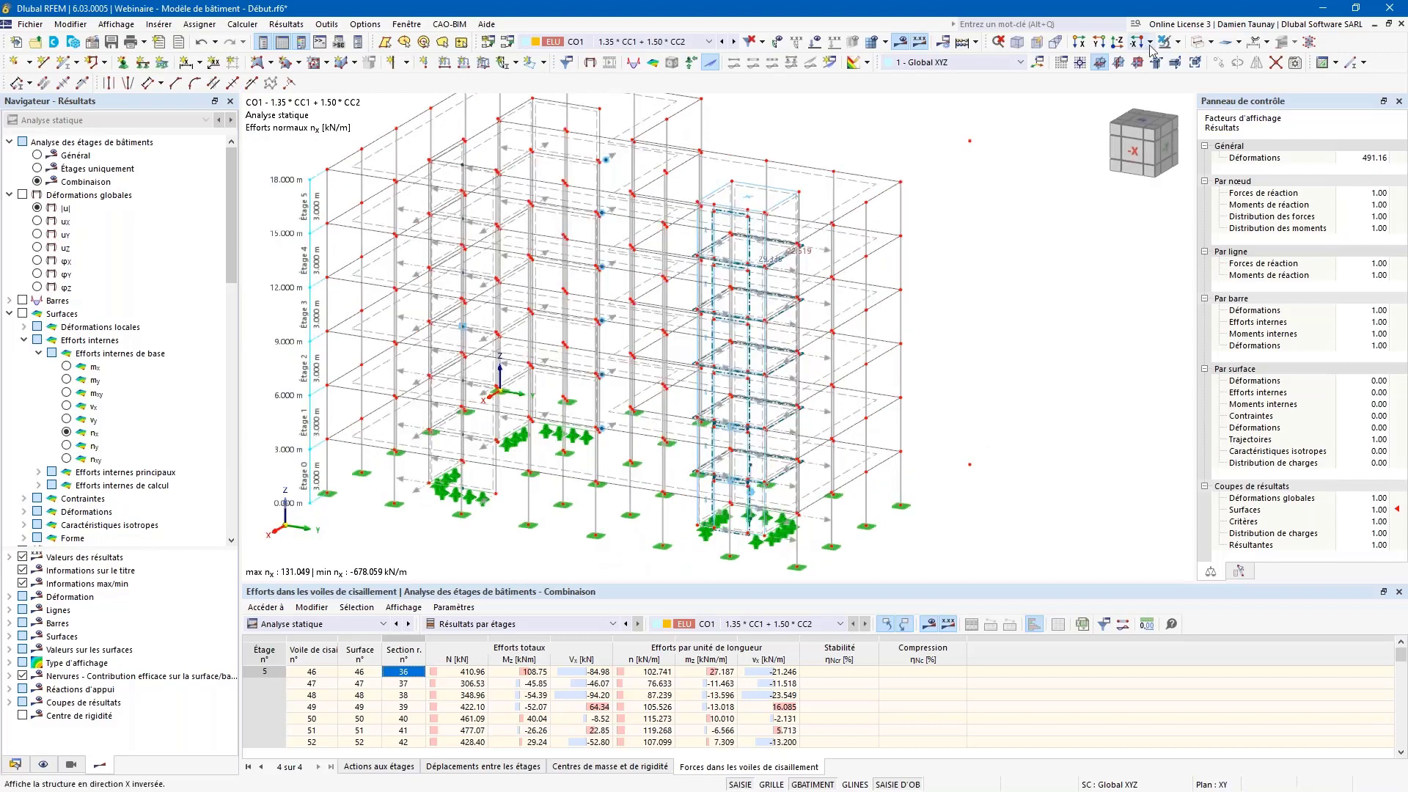
pyautogui.click(1197, 41)
pyautogui.keyDown('ctrl'); pyautogui.moveTo(935, 469); pyautogui.dragTo(983, 417, button='middle'); pyautogui.keyUp('ctrl')
pyautogui.click(1198, 44)
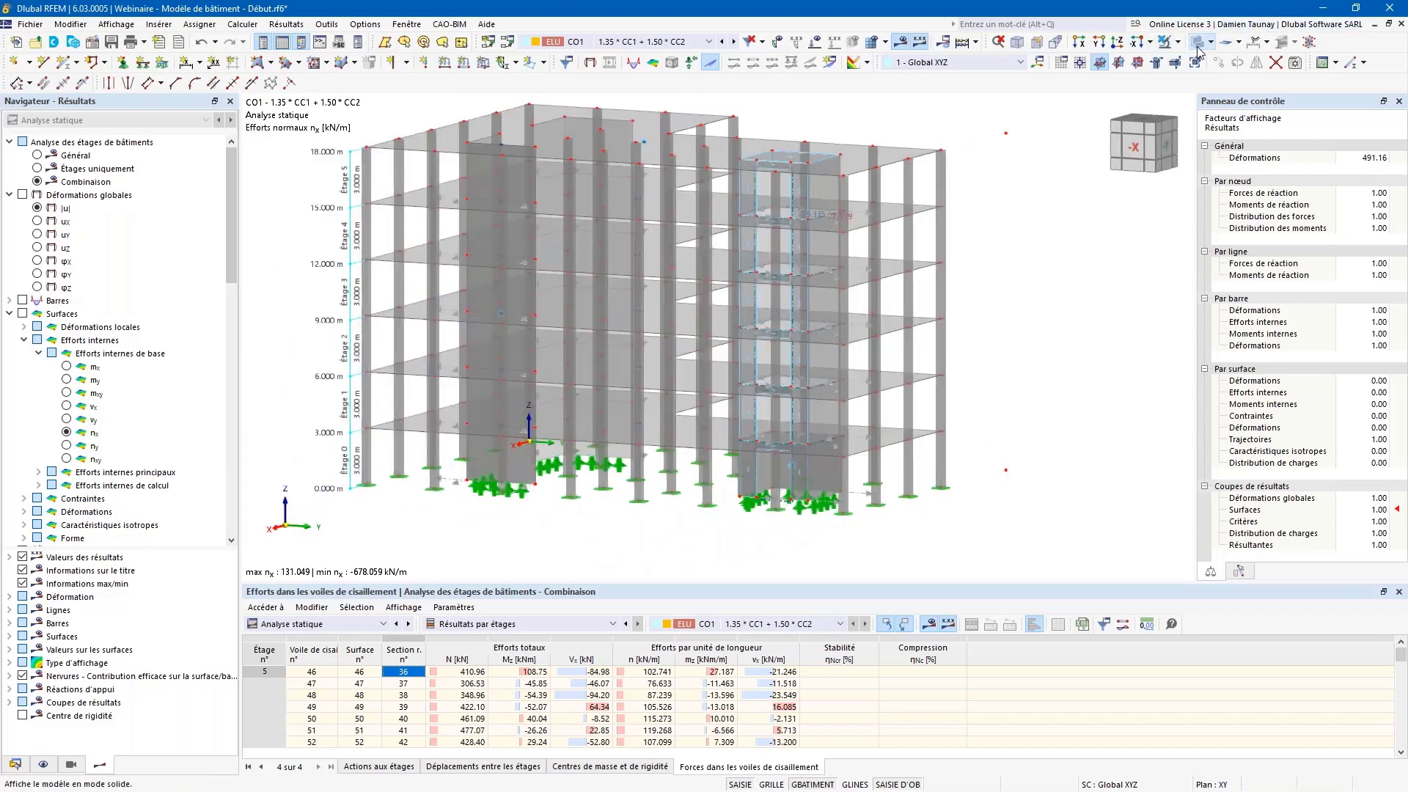
# - Open resultant beam 186 of the ground-storey shear wall for editing and activate its design properties
pyautogui.click(21, 764)
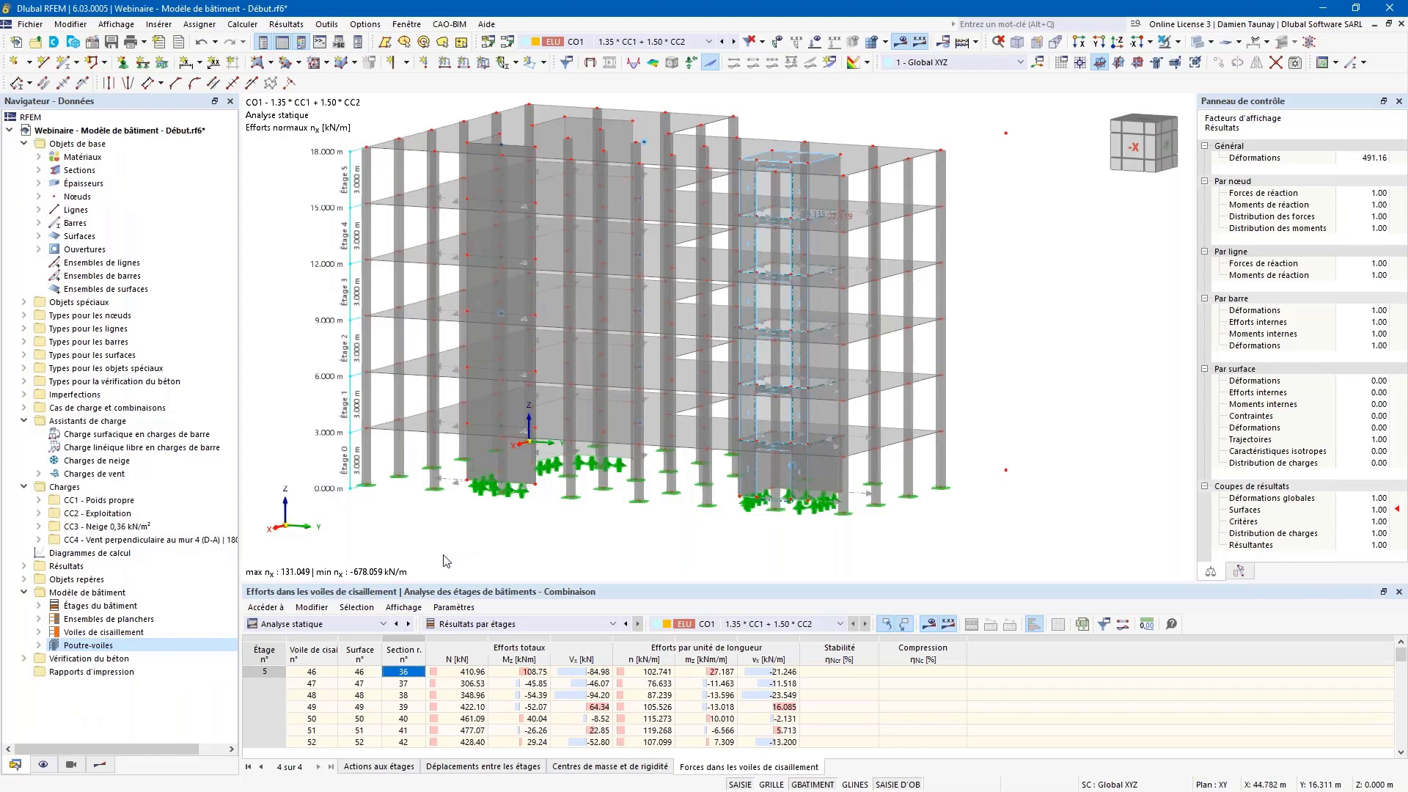
pyautogui.keyDown('ctrl'); pyautogui.moveTo(450, 469); pyautogui.dragTo(548, 486, button='middle'); pyautogui.keyUp('ctrl')
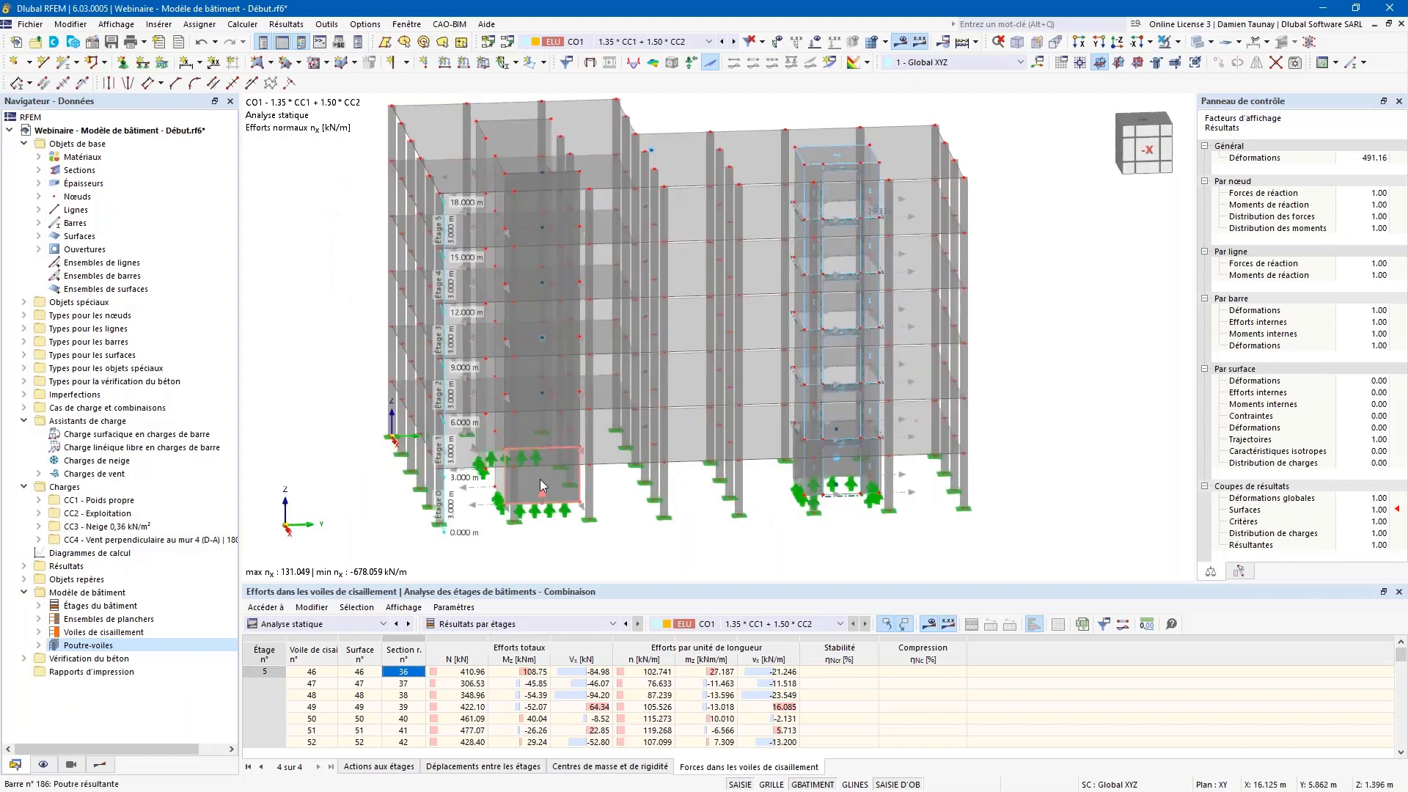
pyautogui.doubleClick(541, 481)
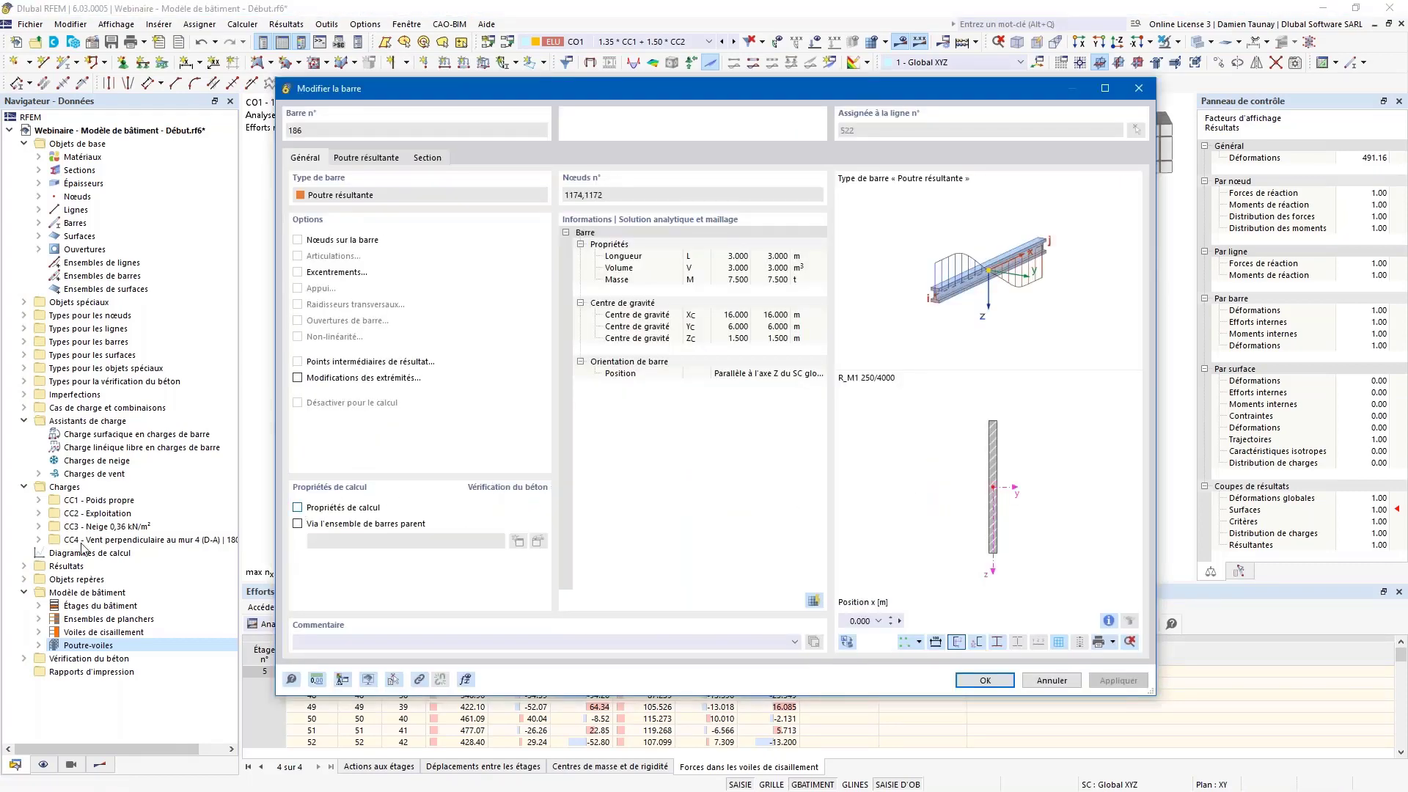
pyautogui.click(297, 507)
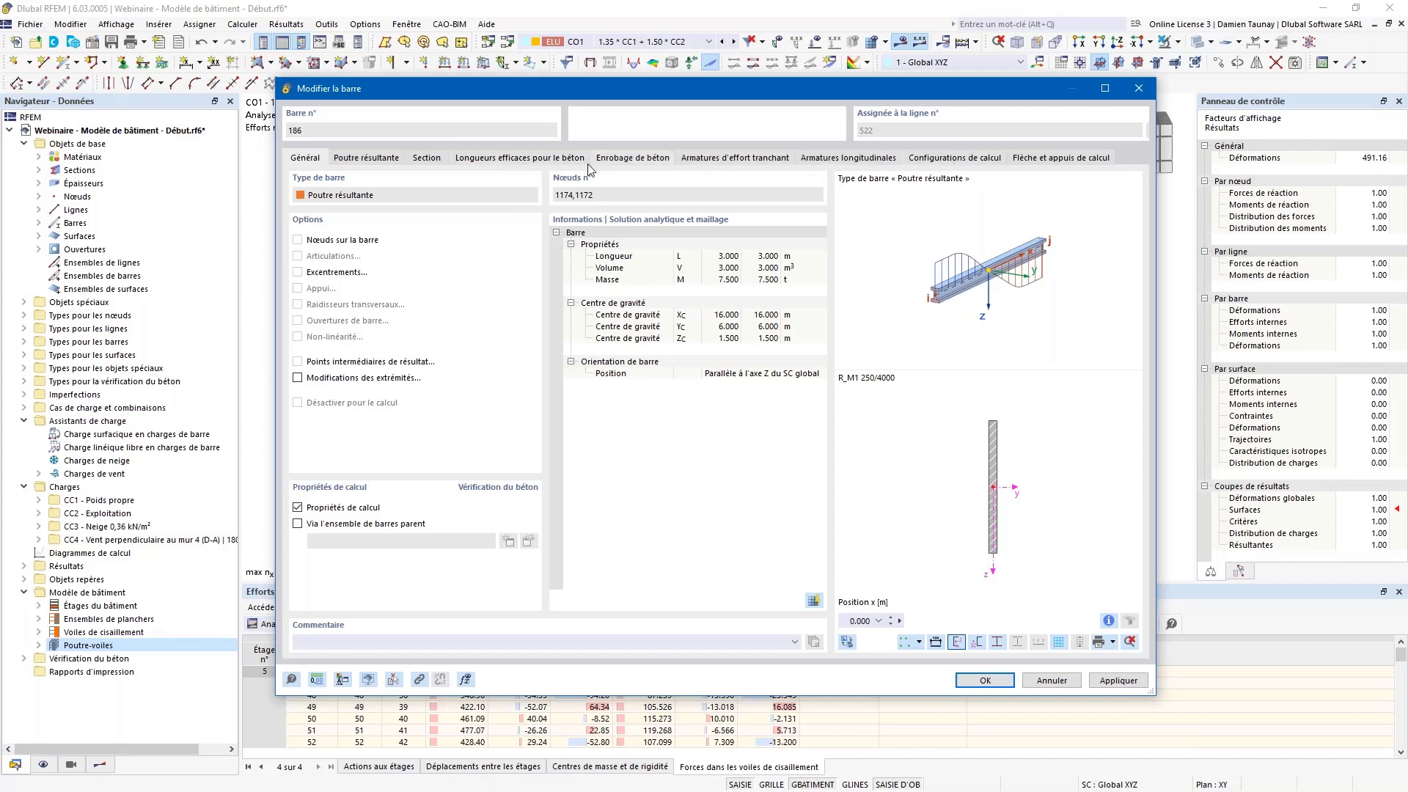
# - Check the wall beam's concrete cover and set its shear reinforcement spacing to 0.15 m
pyautogui.click(633, 158)
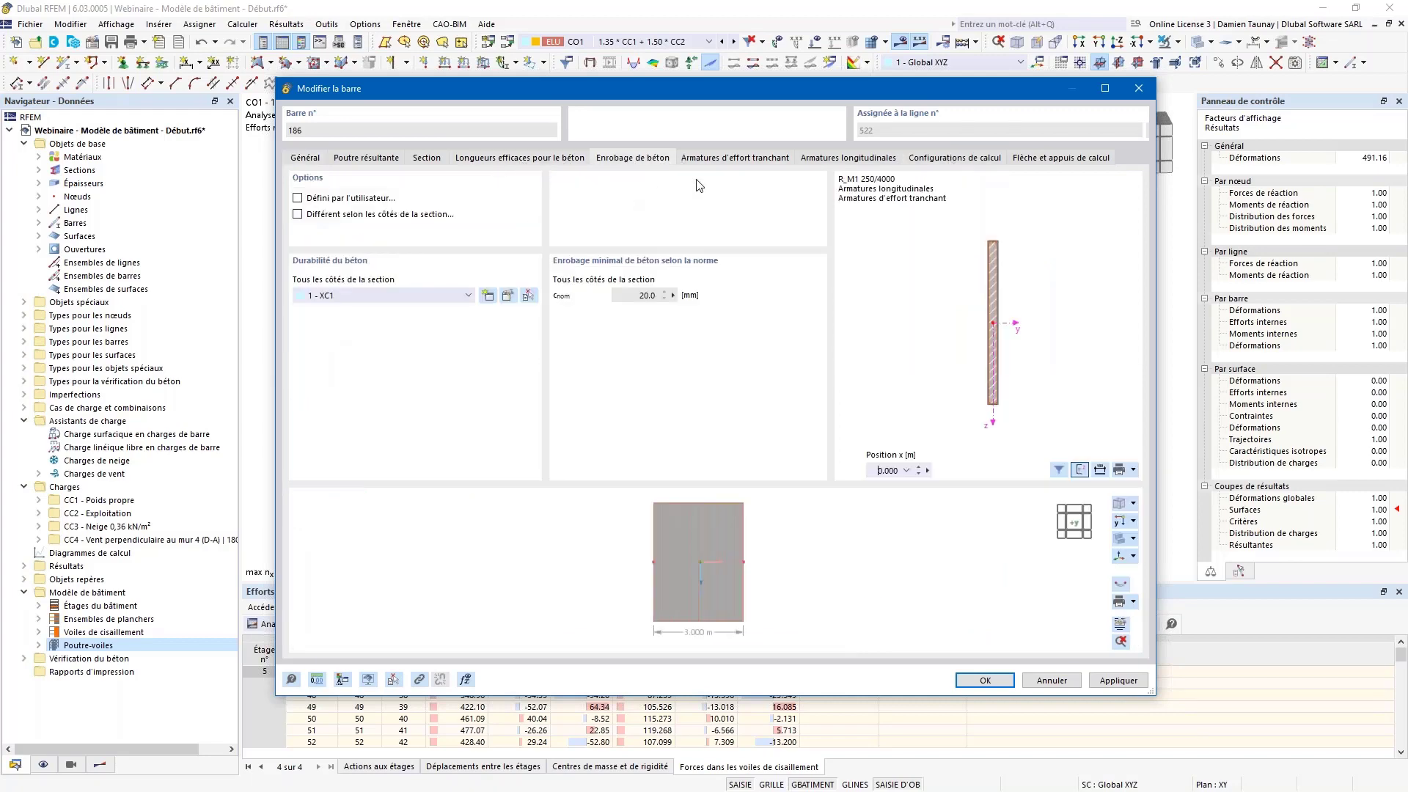
pyautogui.click(710, 159)
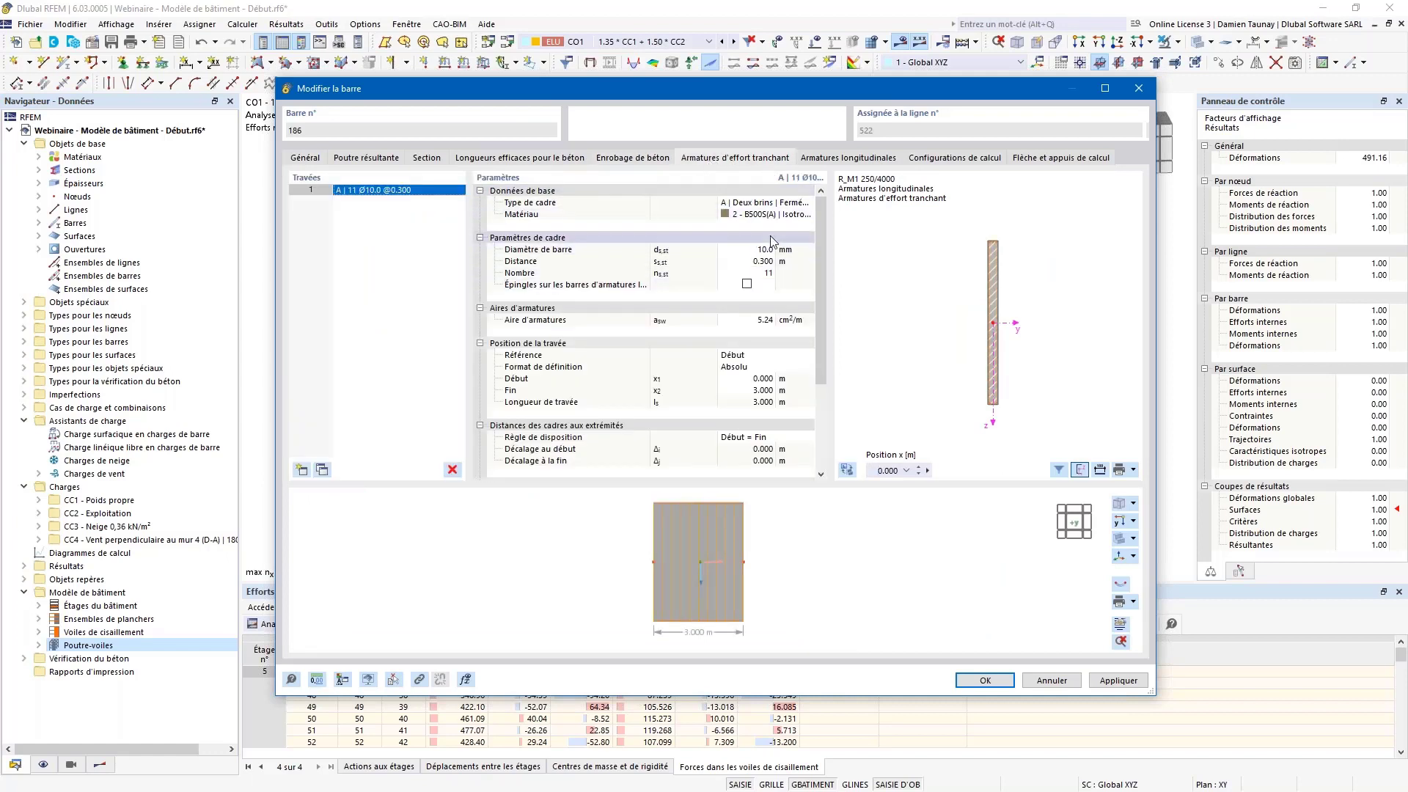
pyautogui.click(761, 262)
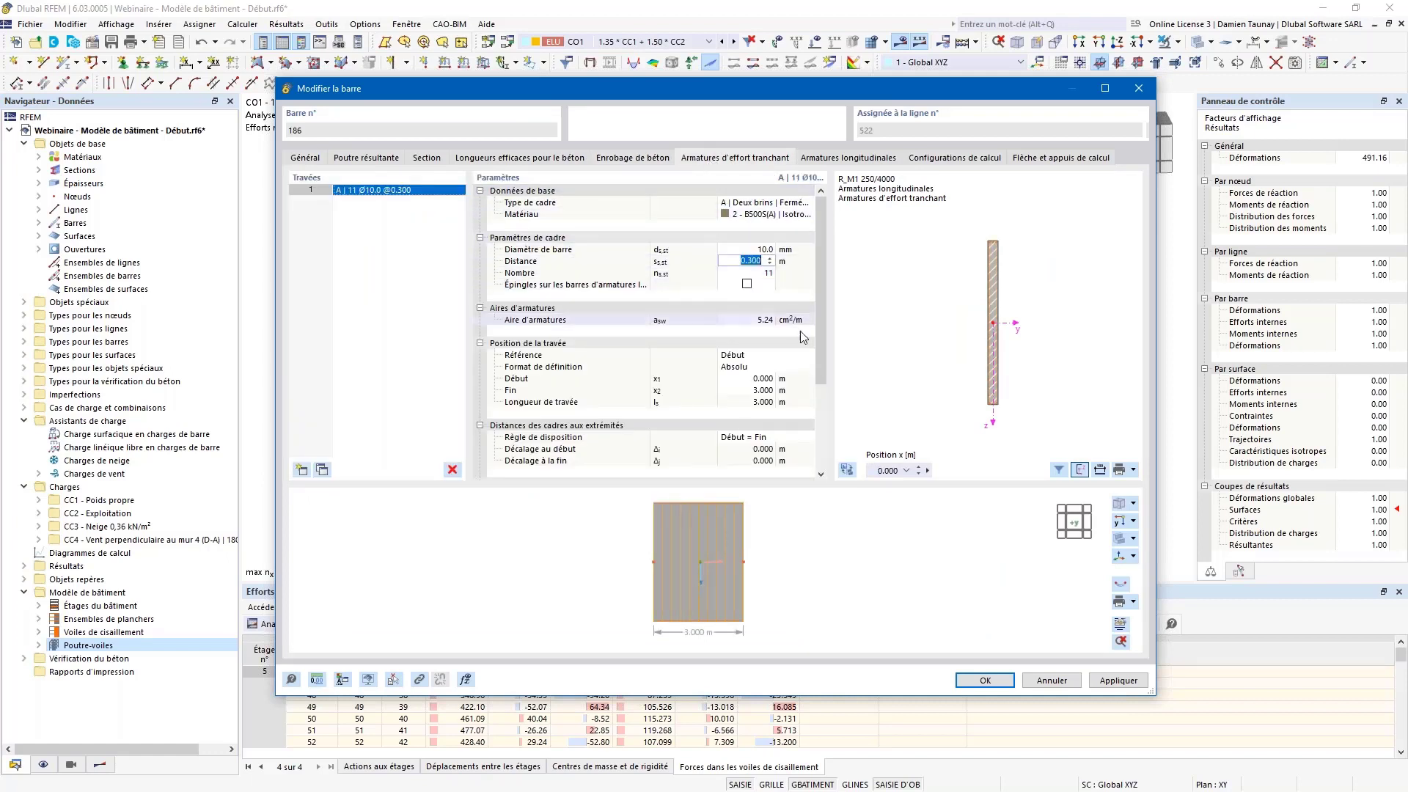
pyautogui.write('0.15')
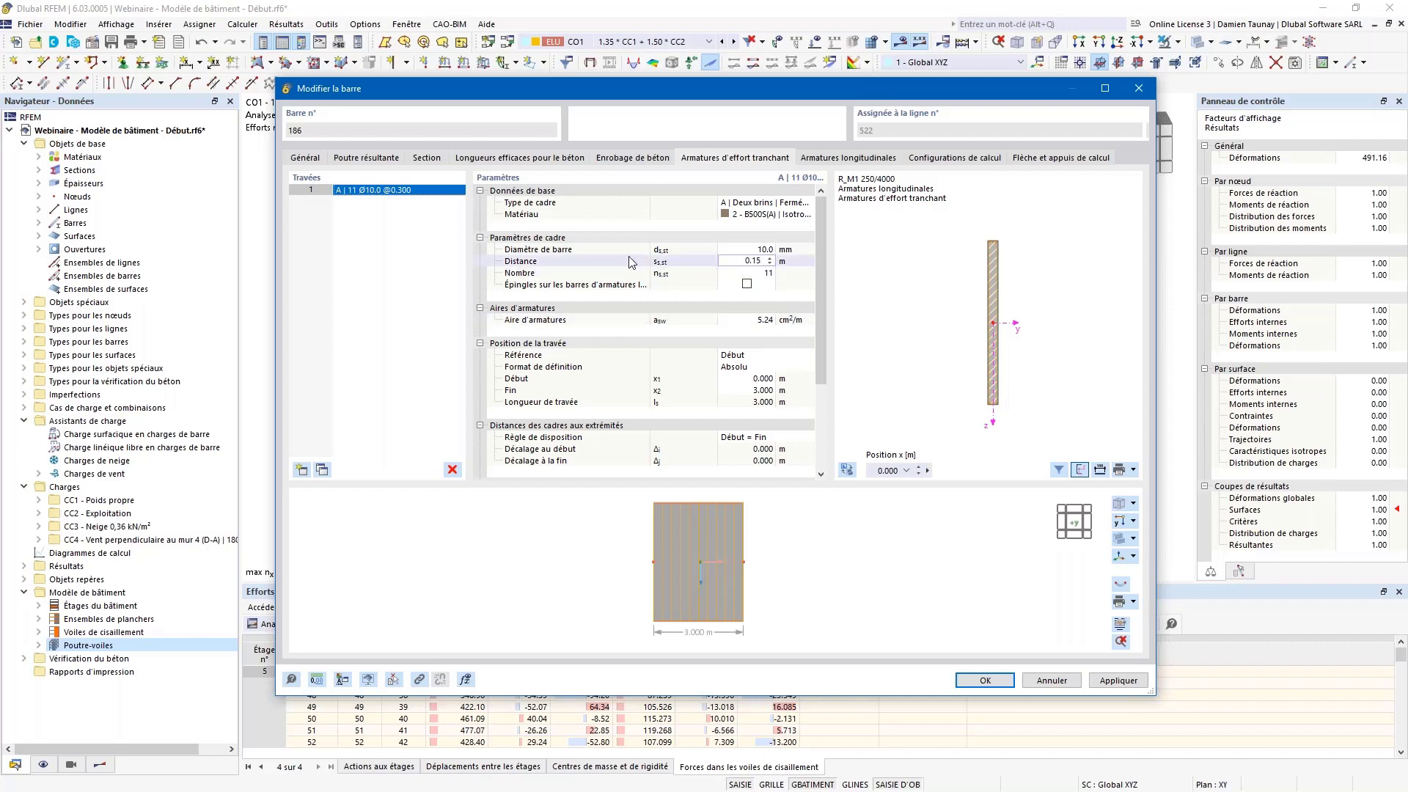
pyautogui.press('Return')
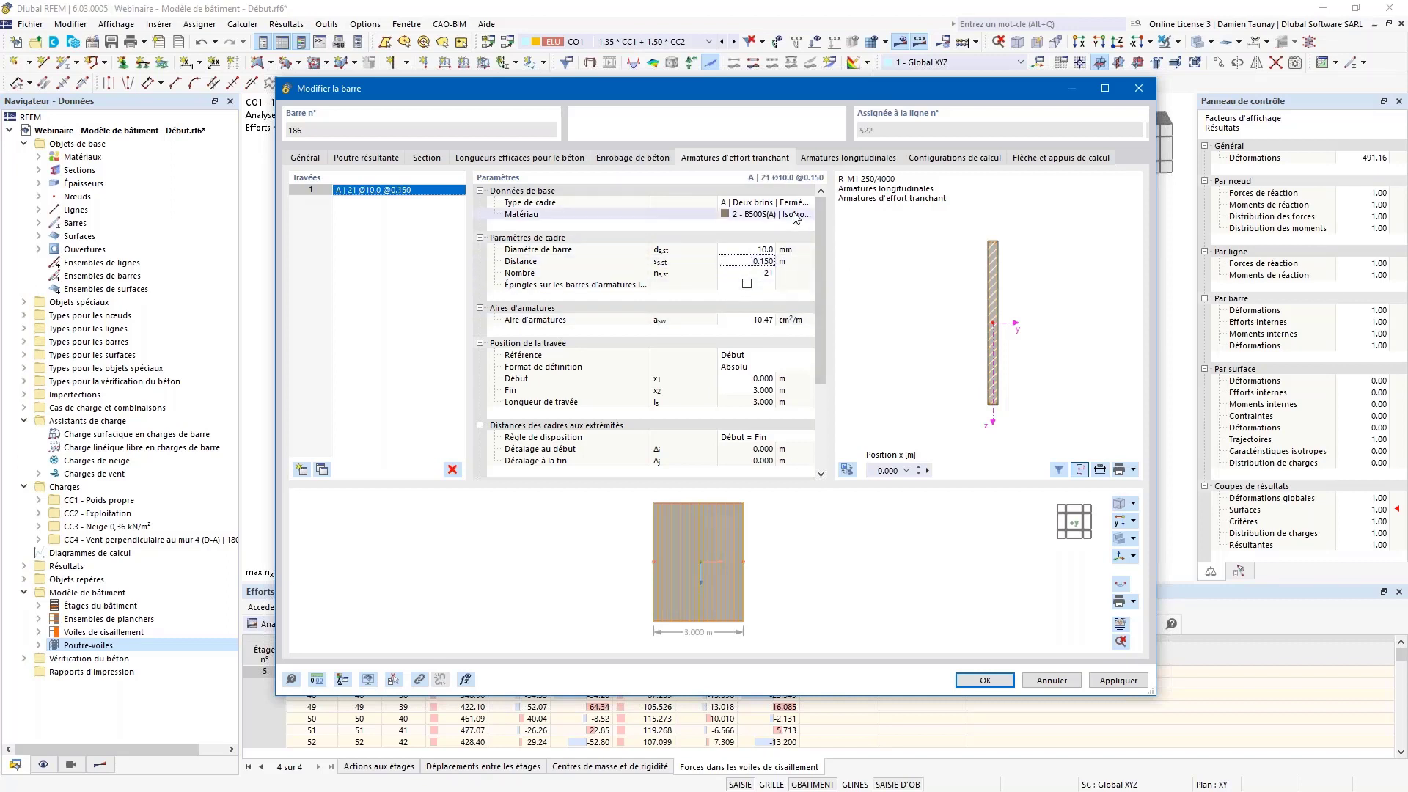
# - Change the wall beam's longitudinal reinforcement type to "D | Ligne"
pyautogui.click(838, 160)
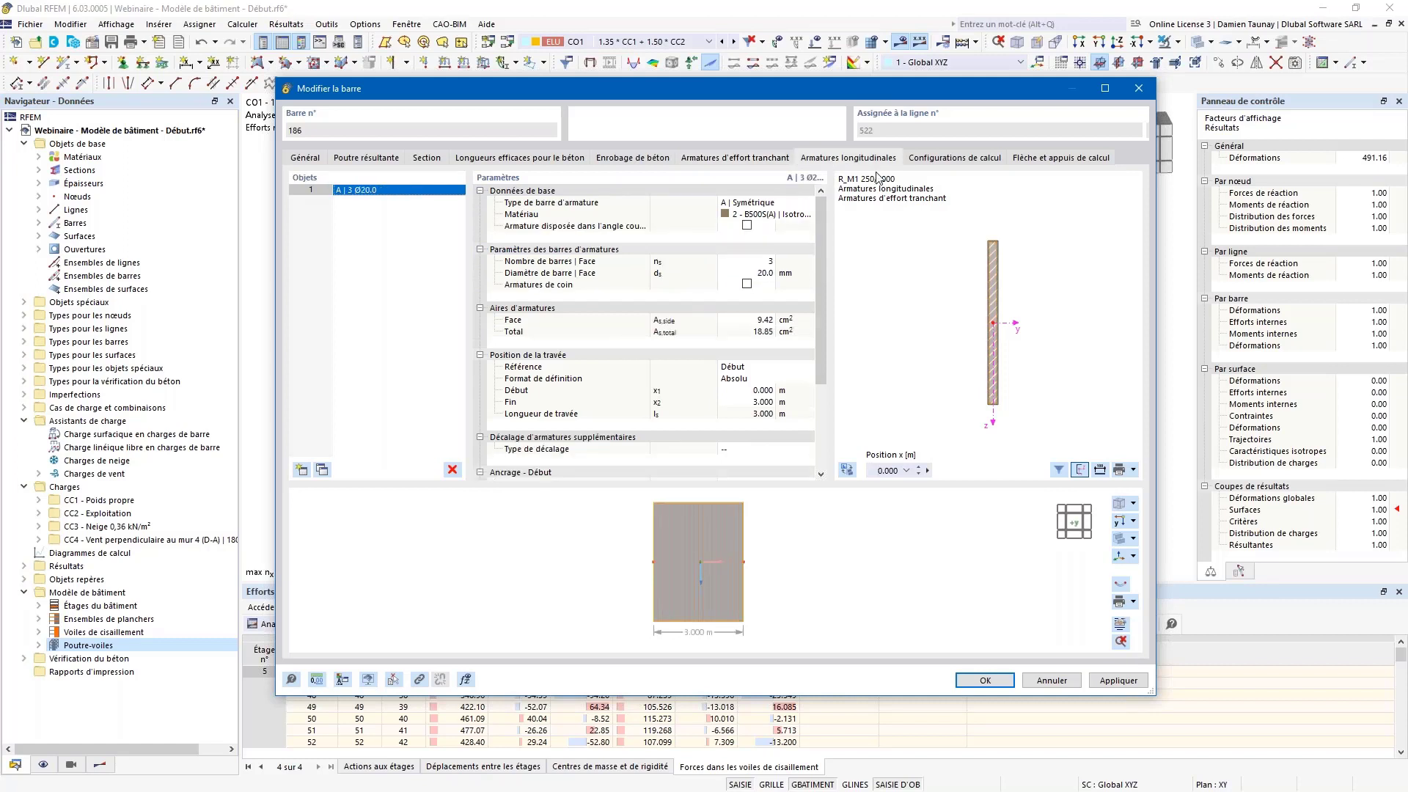
pyautogui.scroll(5, 990, 228)
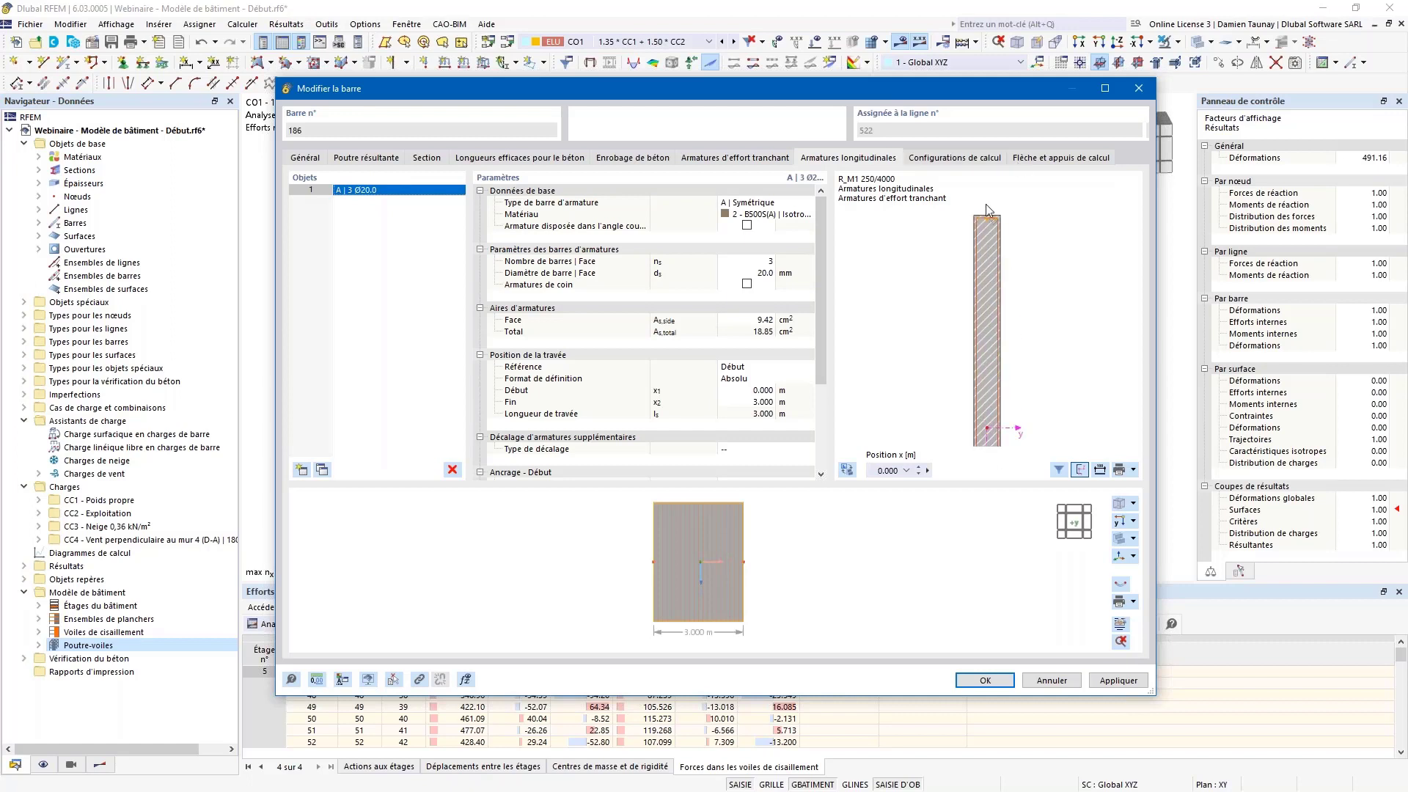
pyautogui.scroll(1, 979, 235)
pyautogui.click(799, 204)
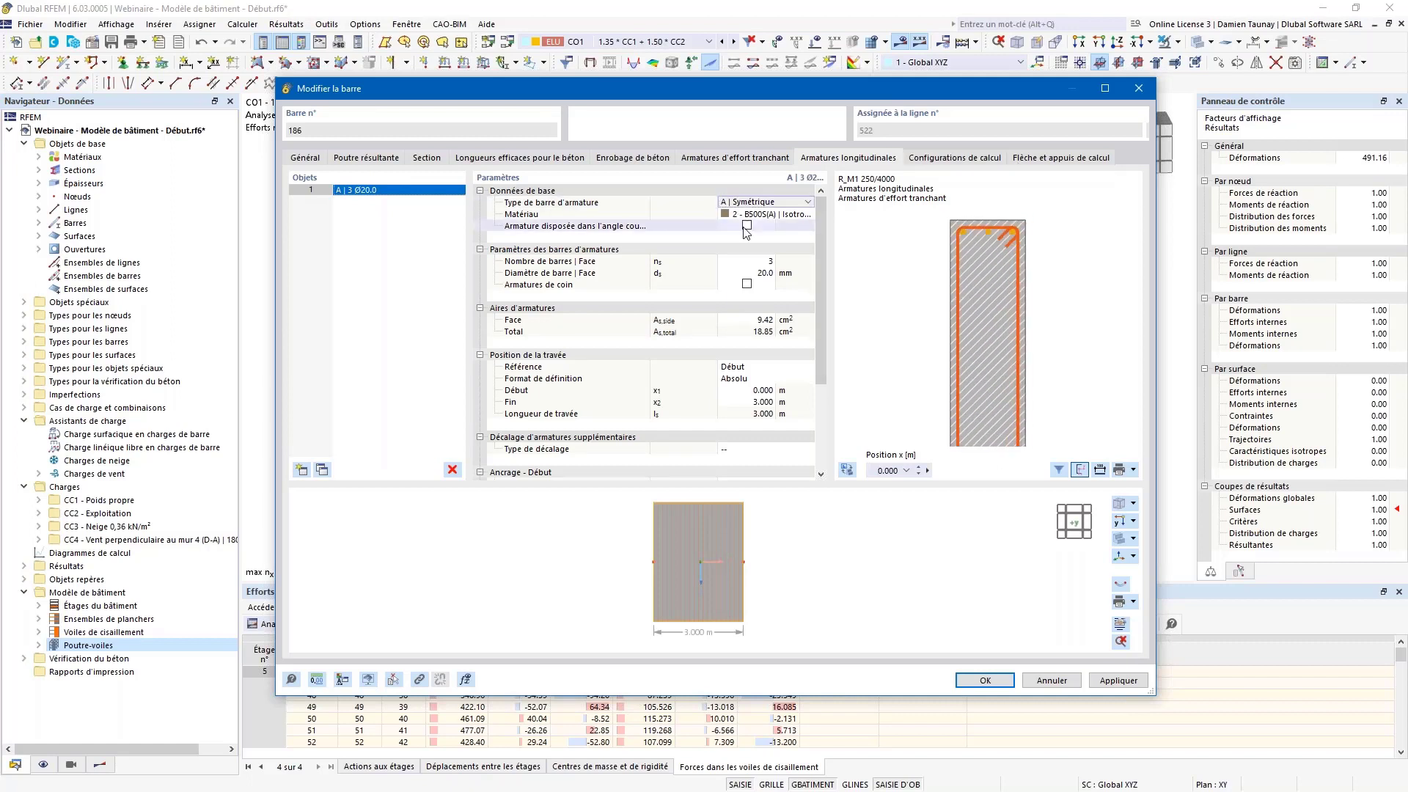
pyautogui.click(796, 203)
pyautogui.press('Escape')
pyautogui.scroll(-1, 904, 260)
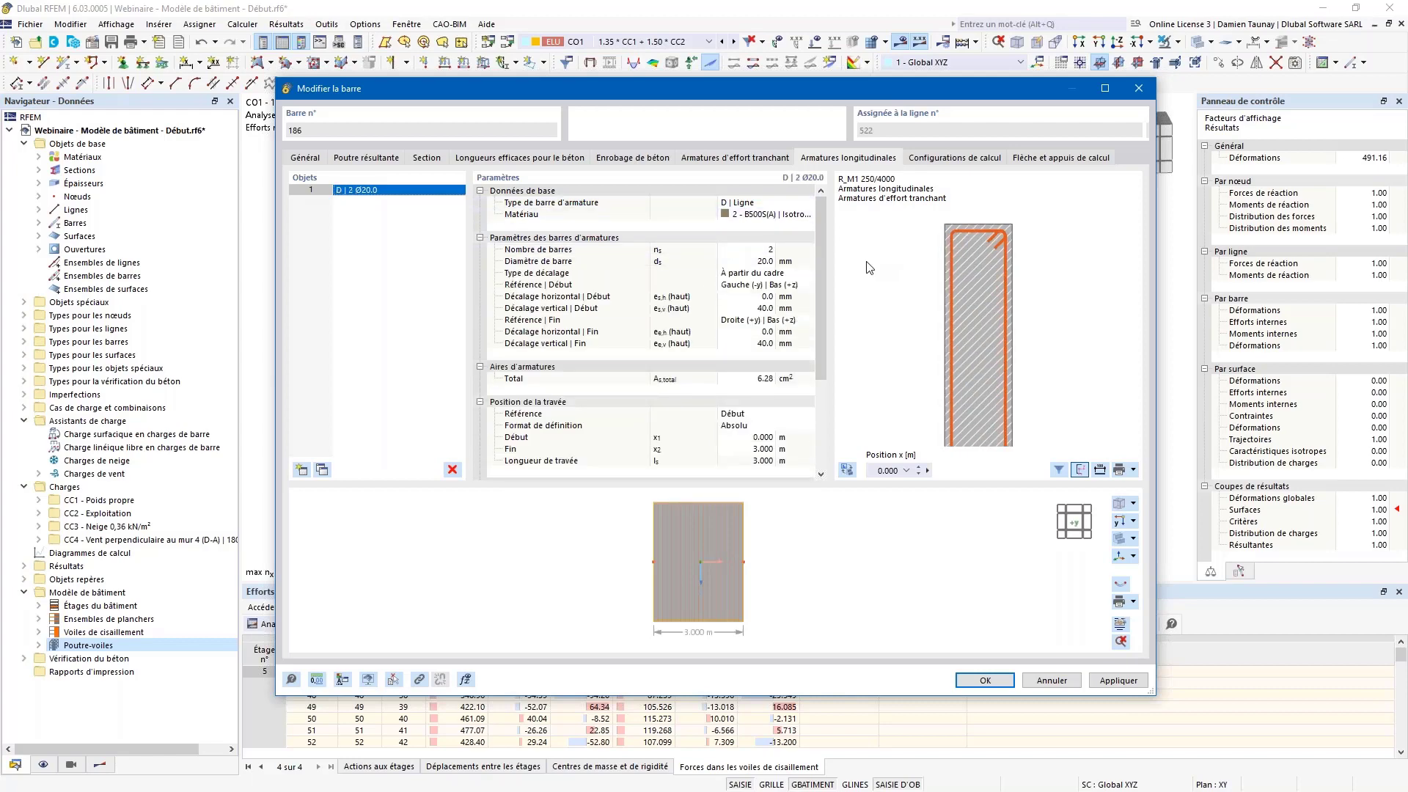
pyautogui.scroll(-1, 961, 301)
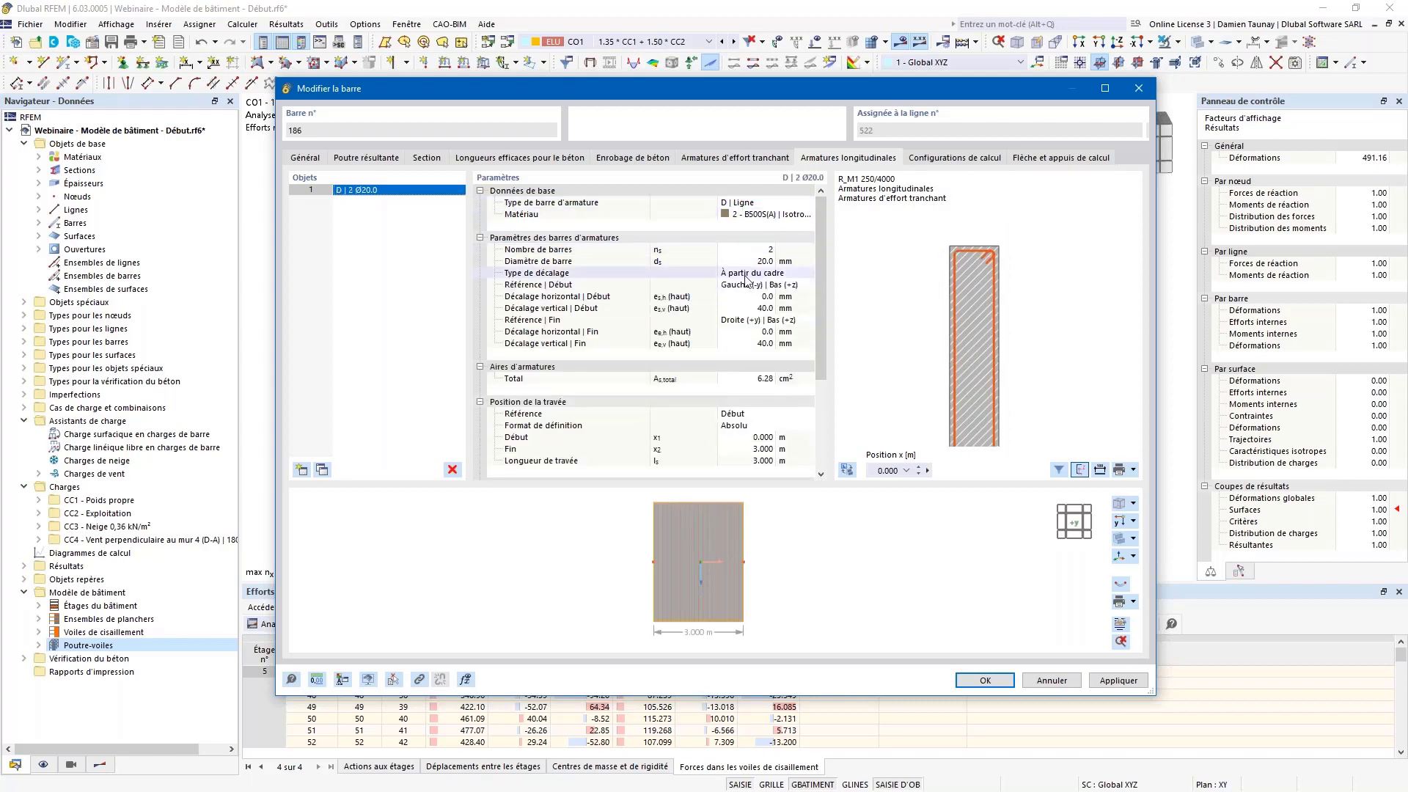
# - Set the longitudinal reinforcement line to 35 bars with a diameter of 12 mm
pyautogui.click(759, 250)
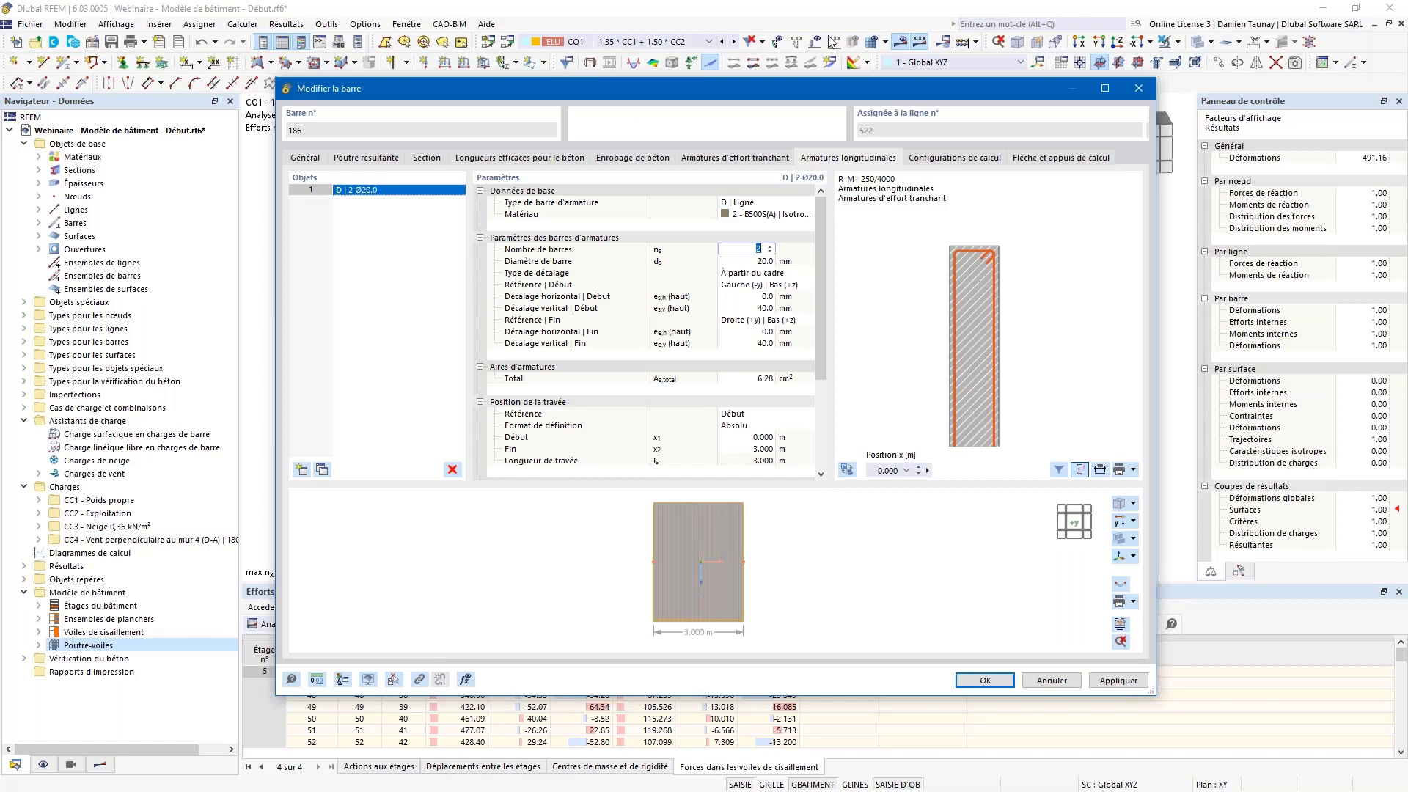
pyautogui.click(759, 250)
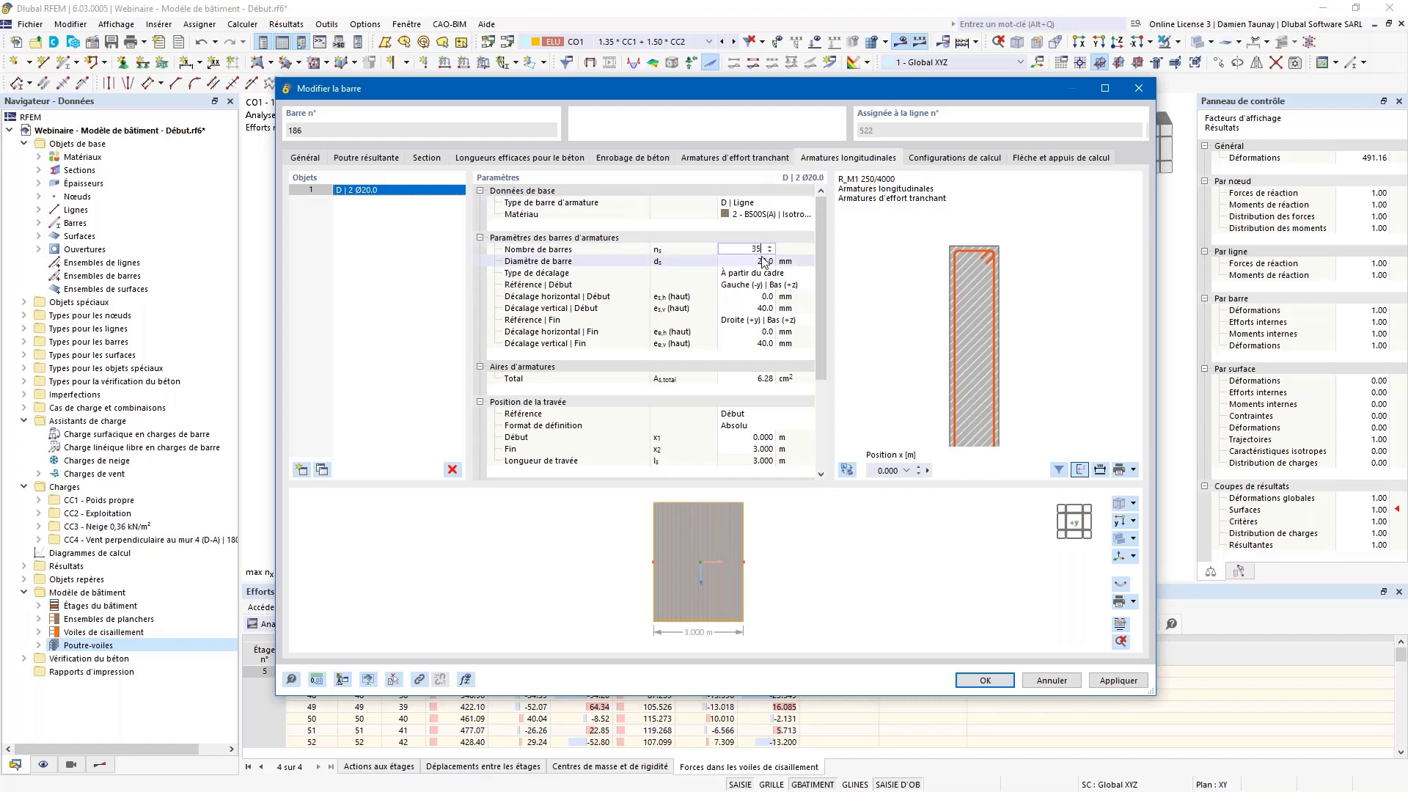
pyautogui.write('35')
pyautogui.press('Tab')
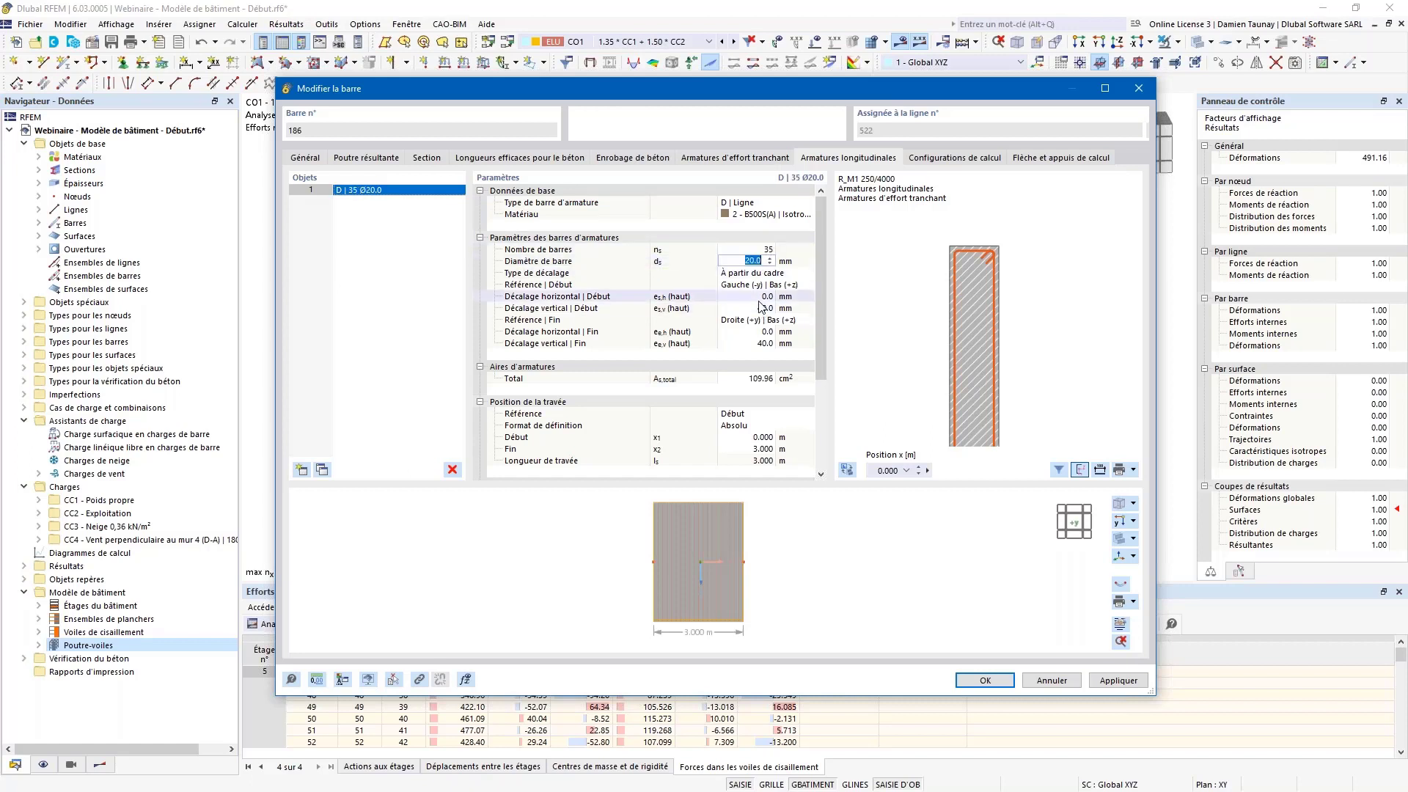
pyautogui.write('12')
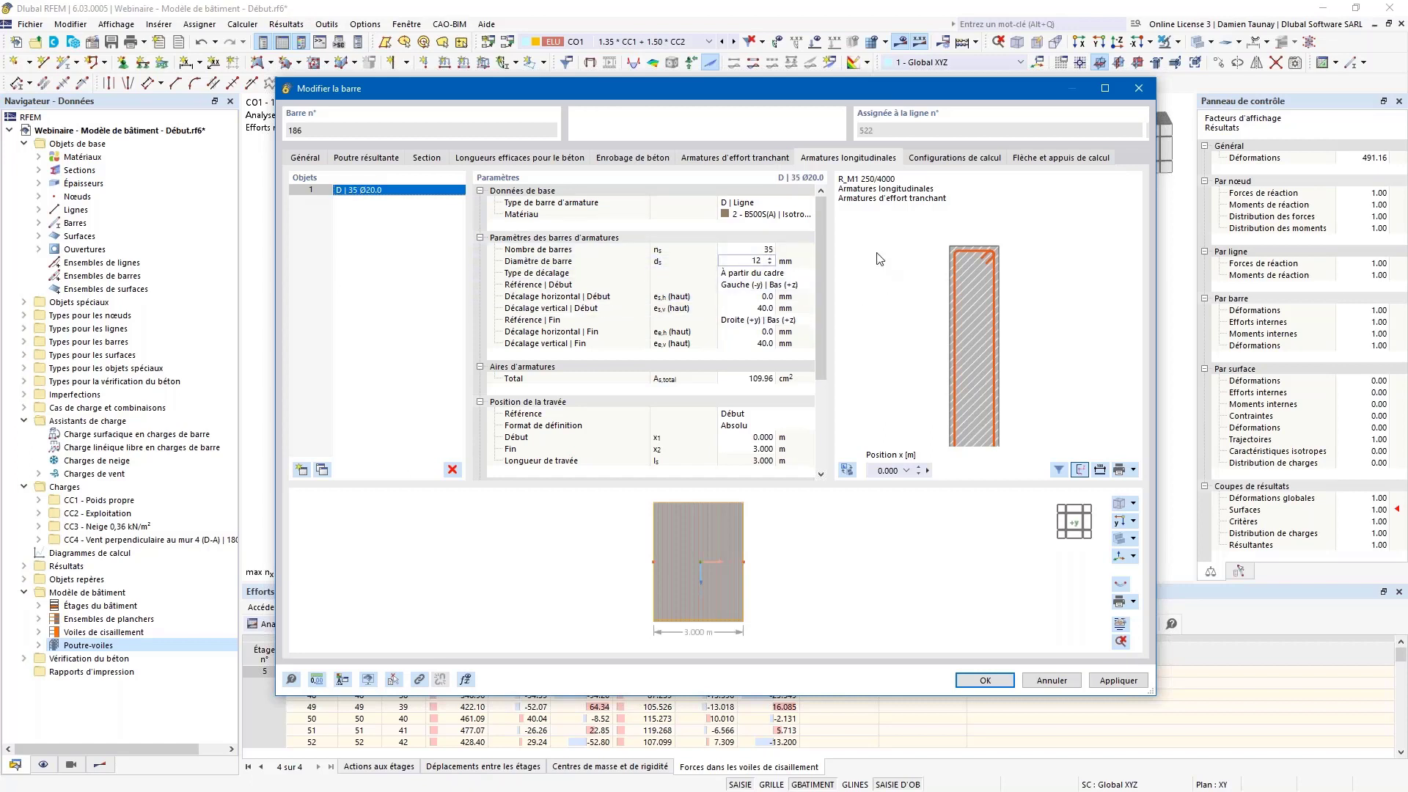
pyautogui.press('Return')
# - Set the bar line's start reference to "Gauche (-y) | Haut (-z)" and its end reference to "Gauche (-y) | Bas (+z)", and check the section preview
pyautogui.click(757, 284)
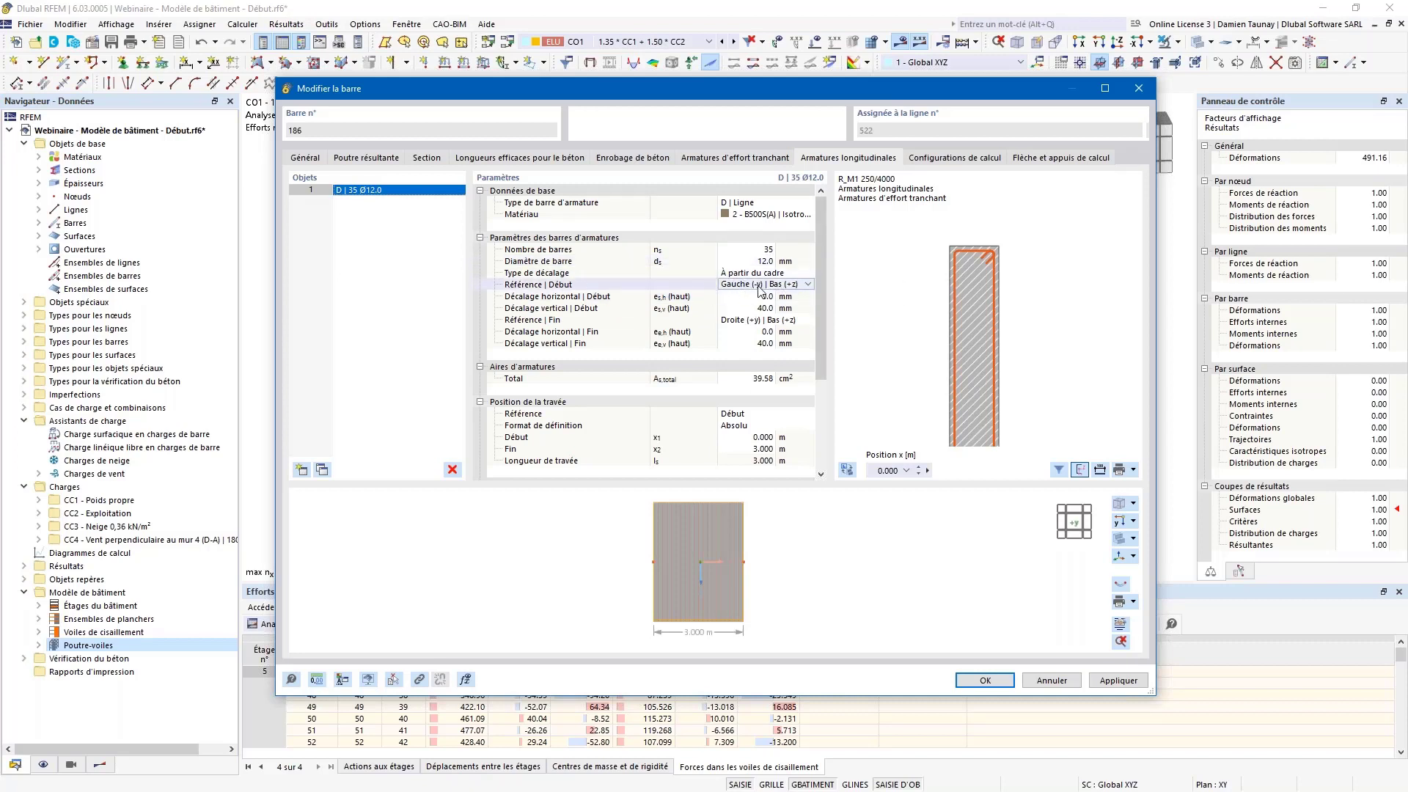
pyautogui.click(808, 285)
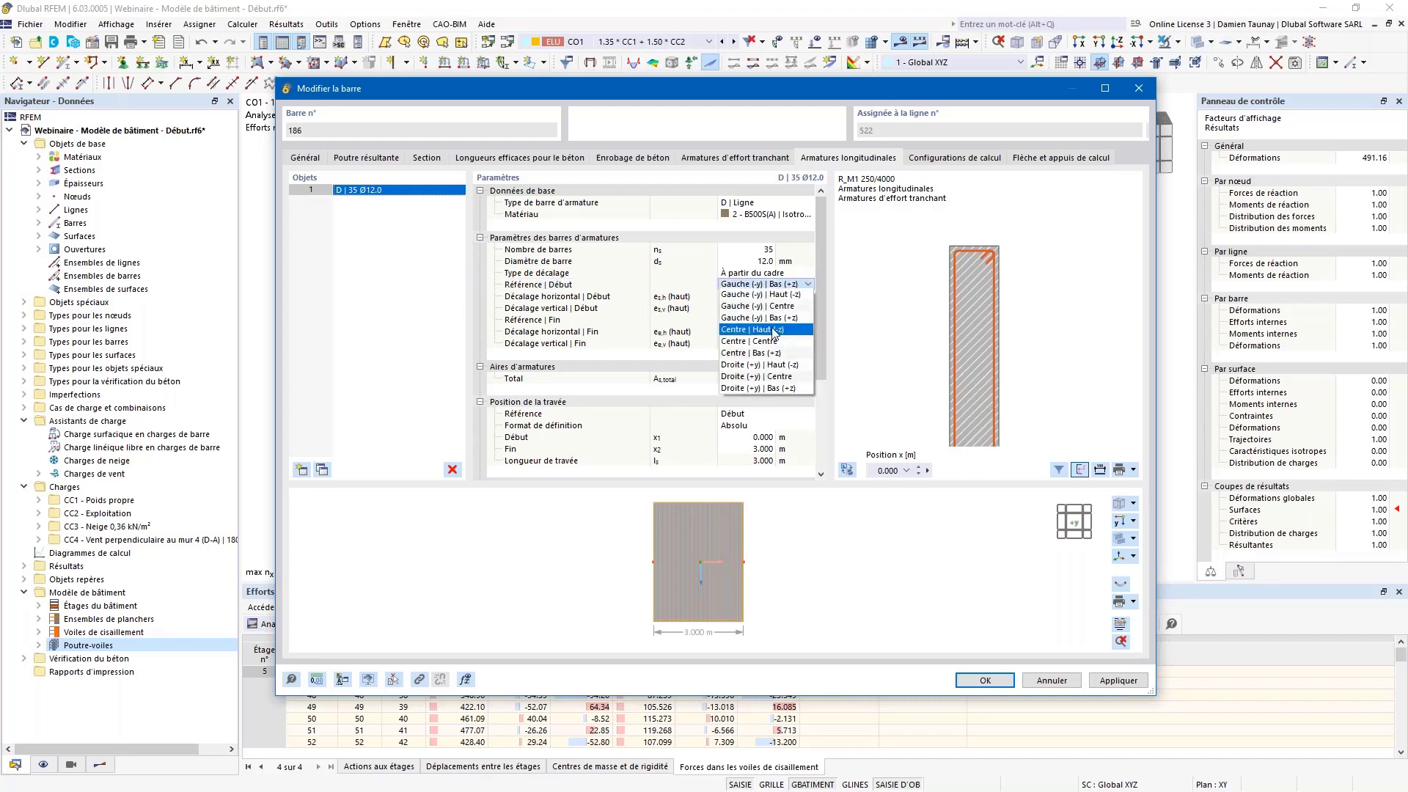
pyautogui.click(748, 295)
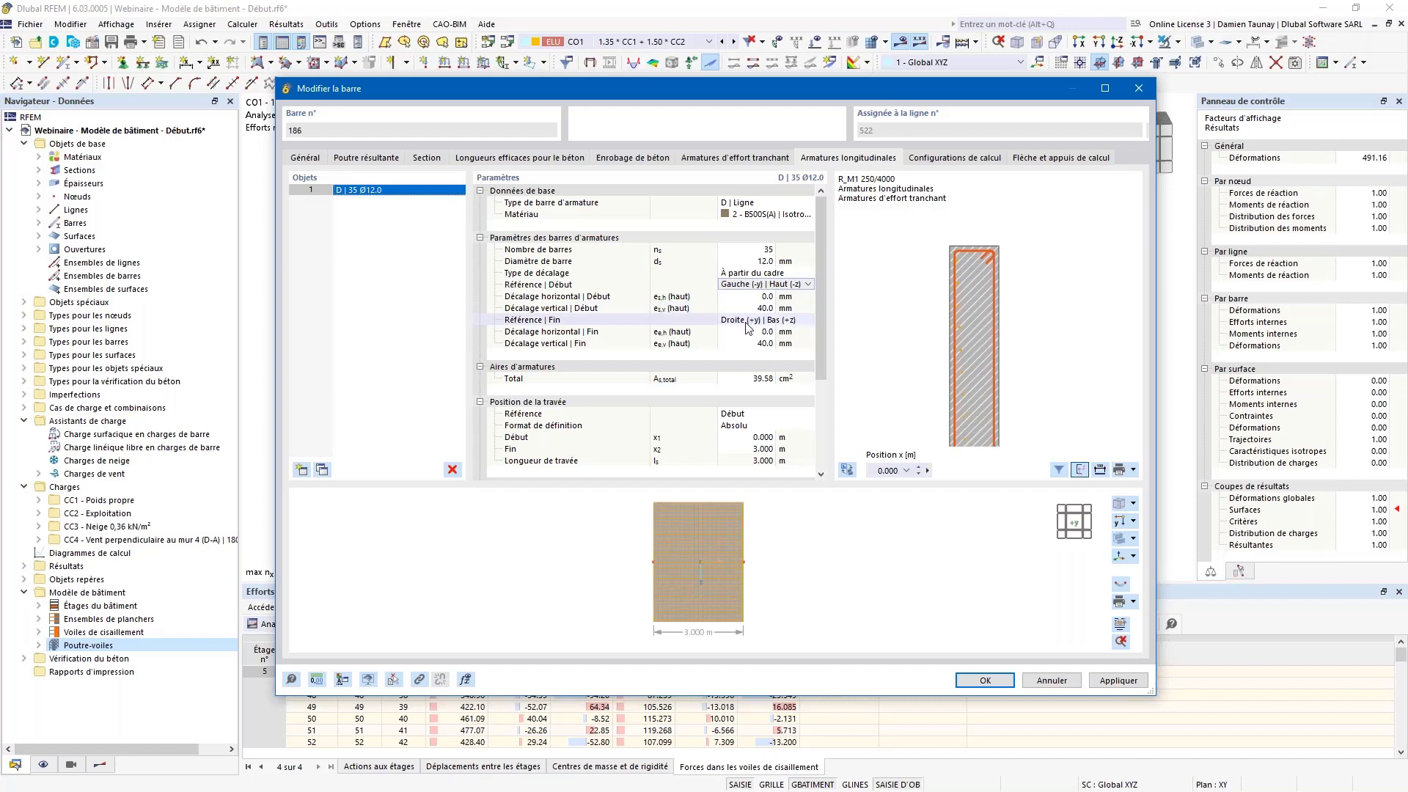
pyautogui.click(747, 323)
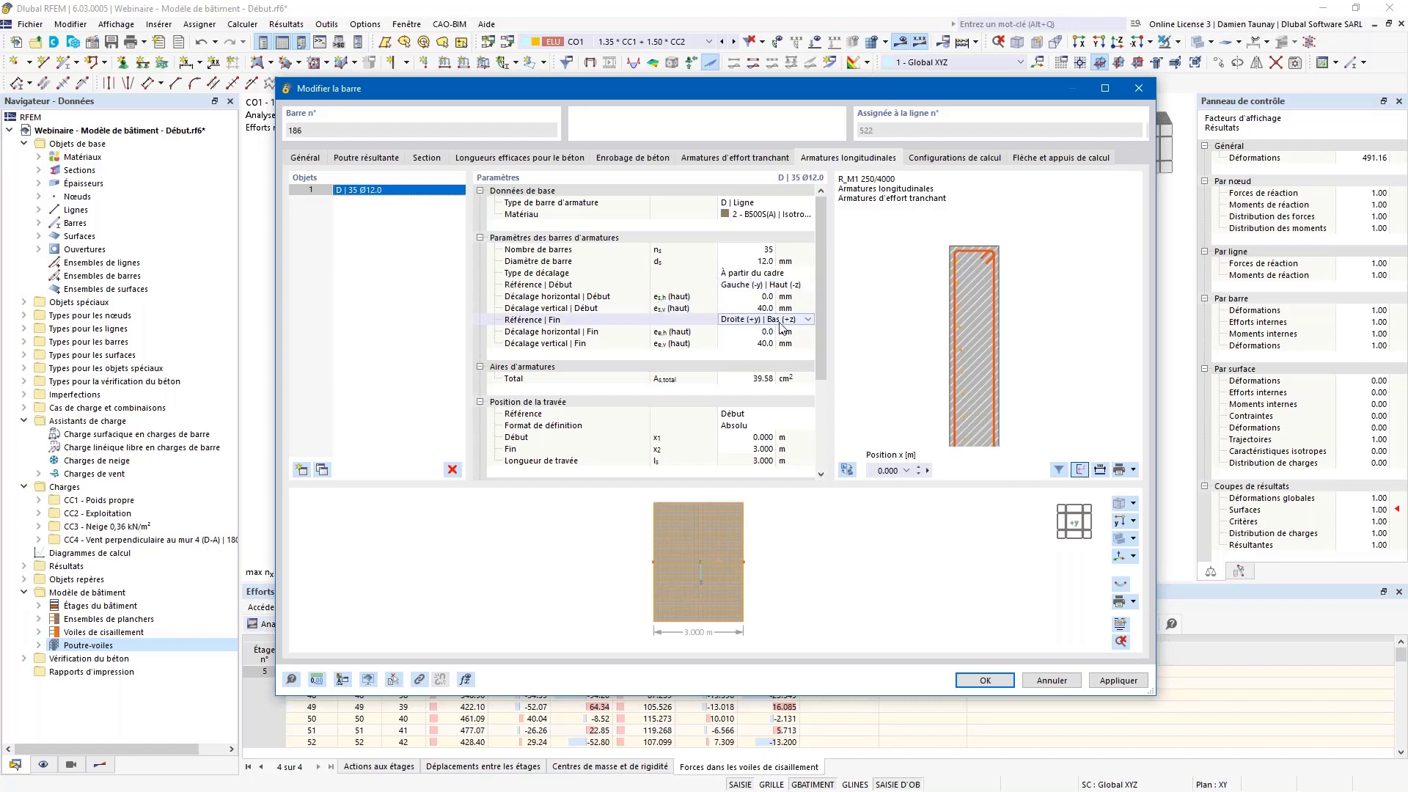
pyautogui.click(808, 321)
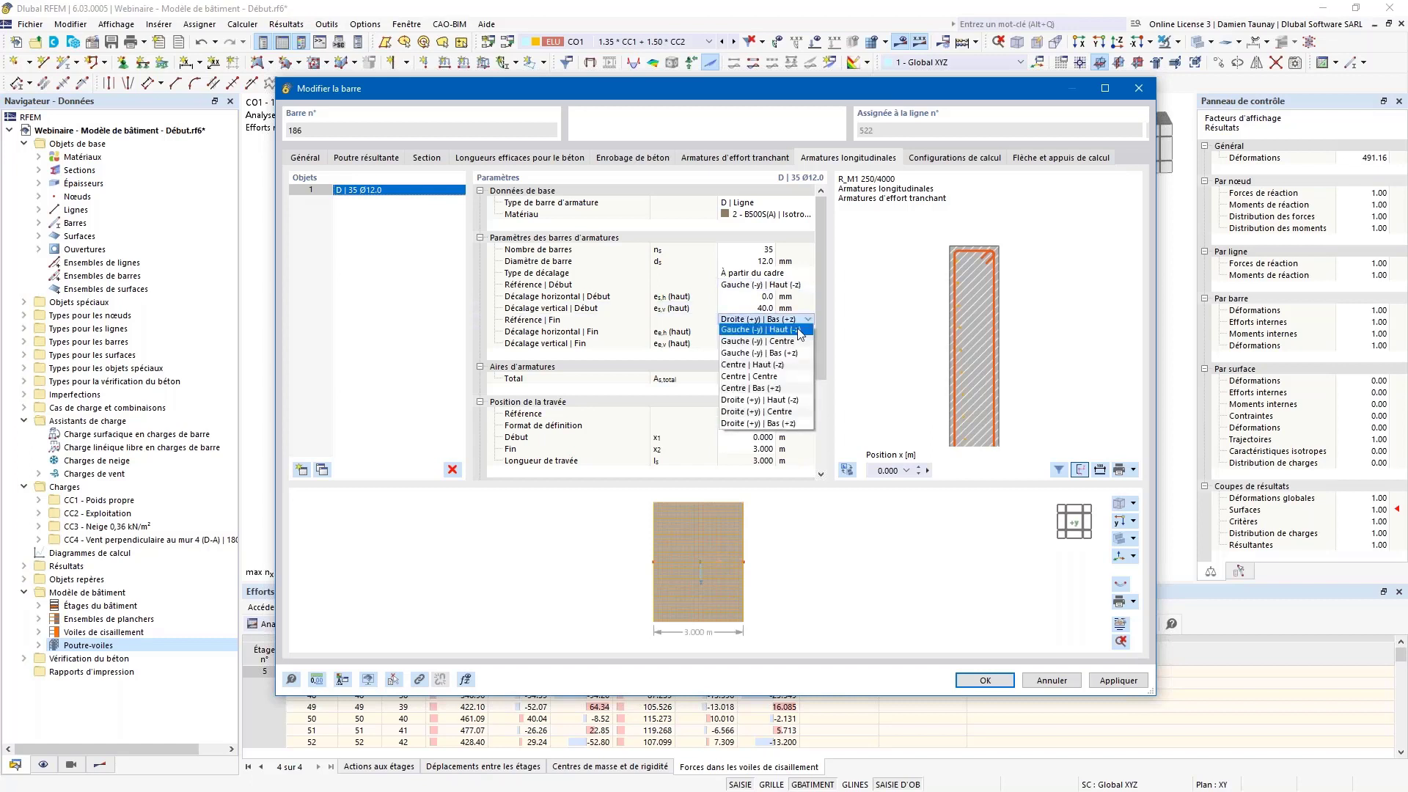
pyautogui.click(763, 354)
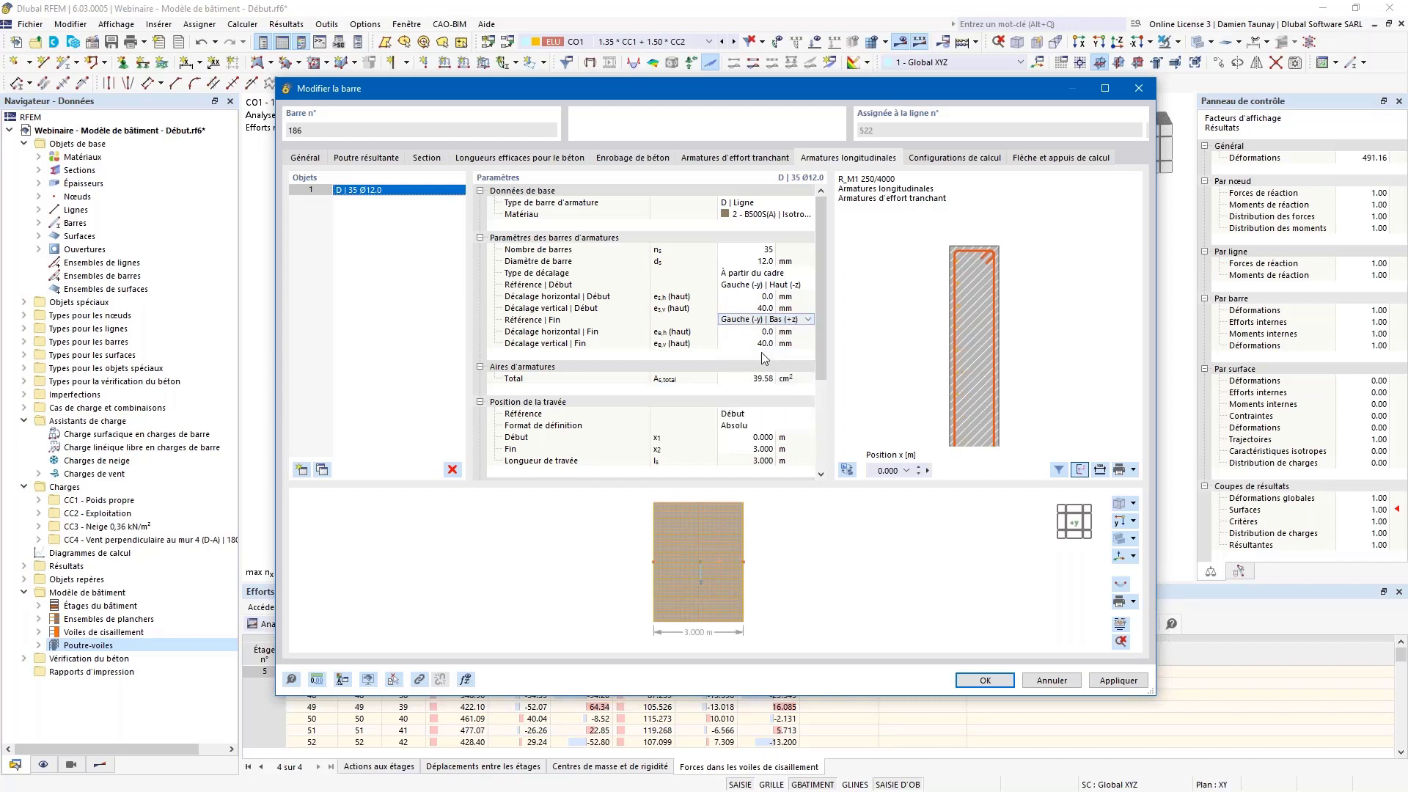
pyautogui.scroll(3, 974, 296)
pyautogui.scroll(-2, 940, 288)
pyautogui.scroll(1, 971, 302)
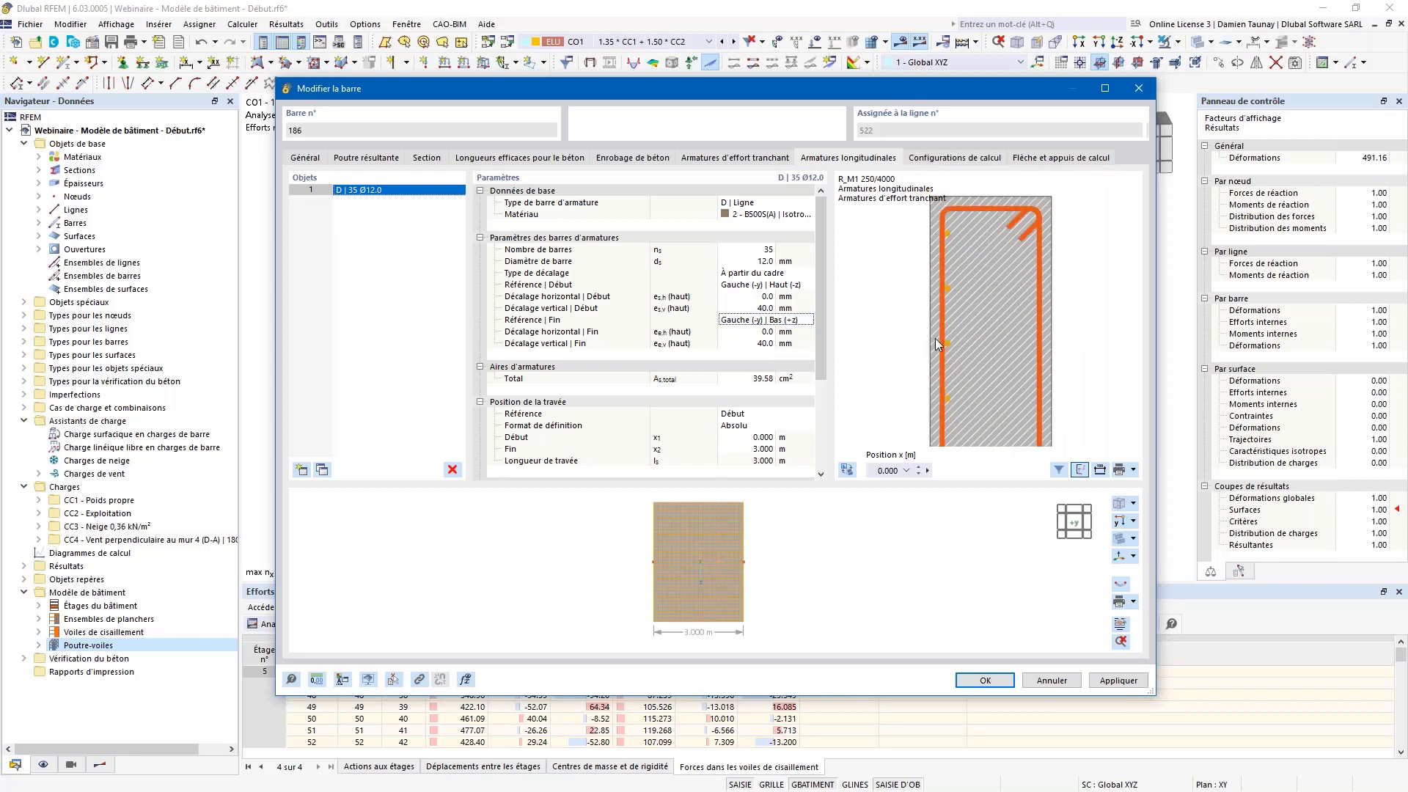
pyautogui.scroll(-3, 940, 342)
pyautogui.scroll(3, 948, 397)
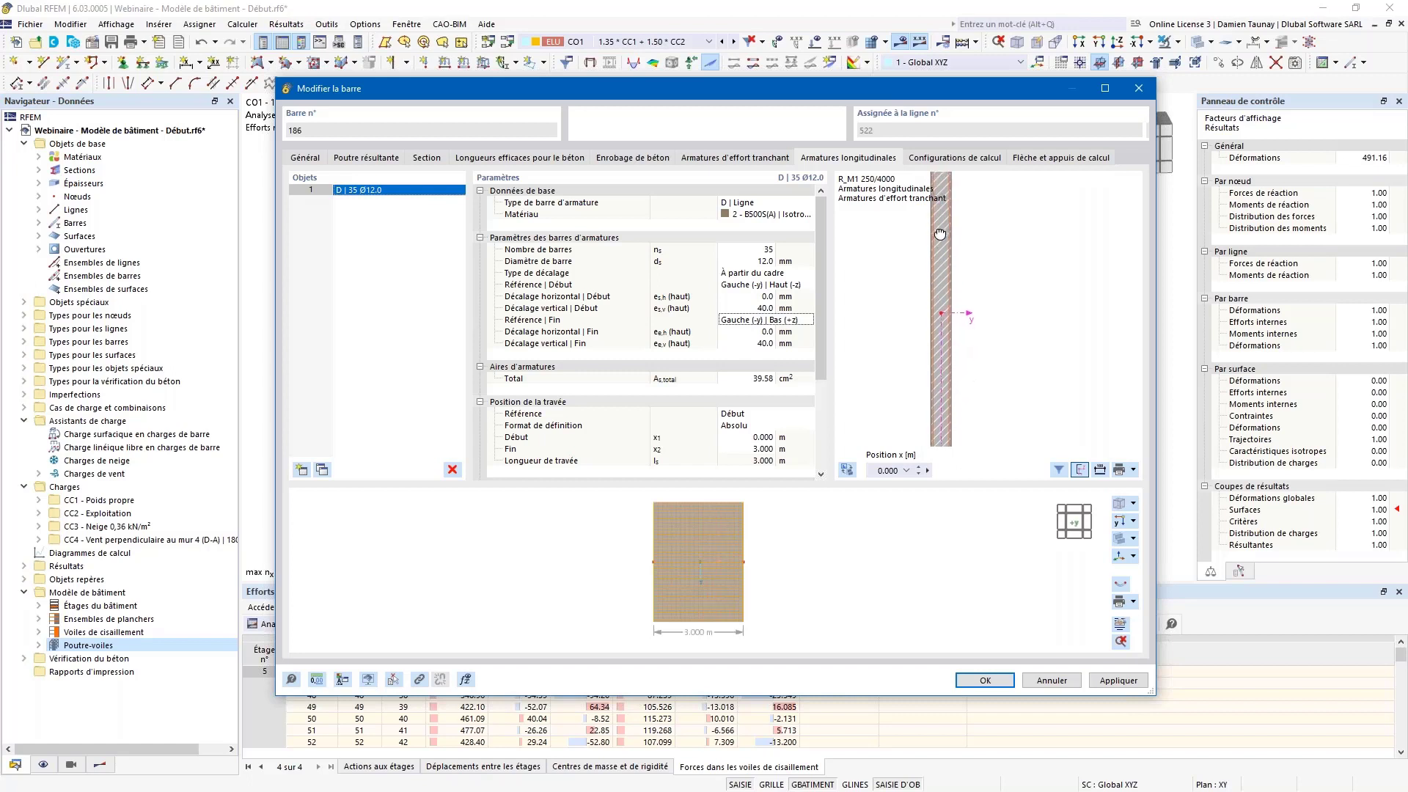
pyautogui.scroll(3, 951, 292)
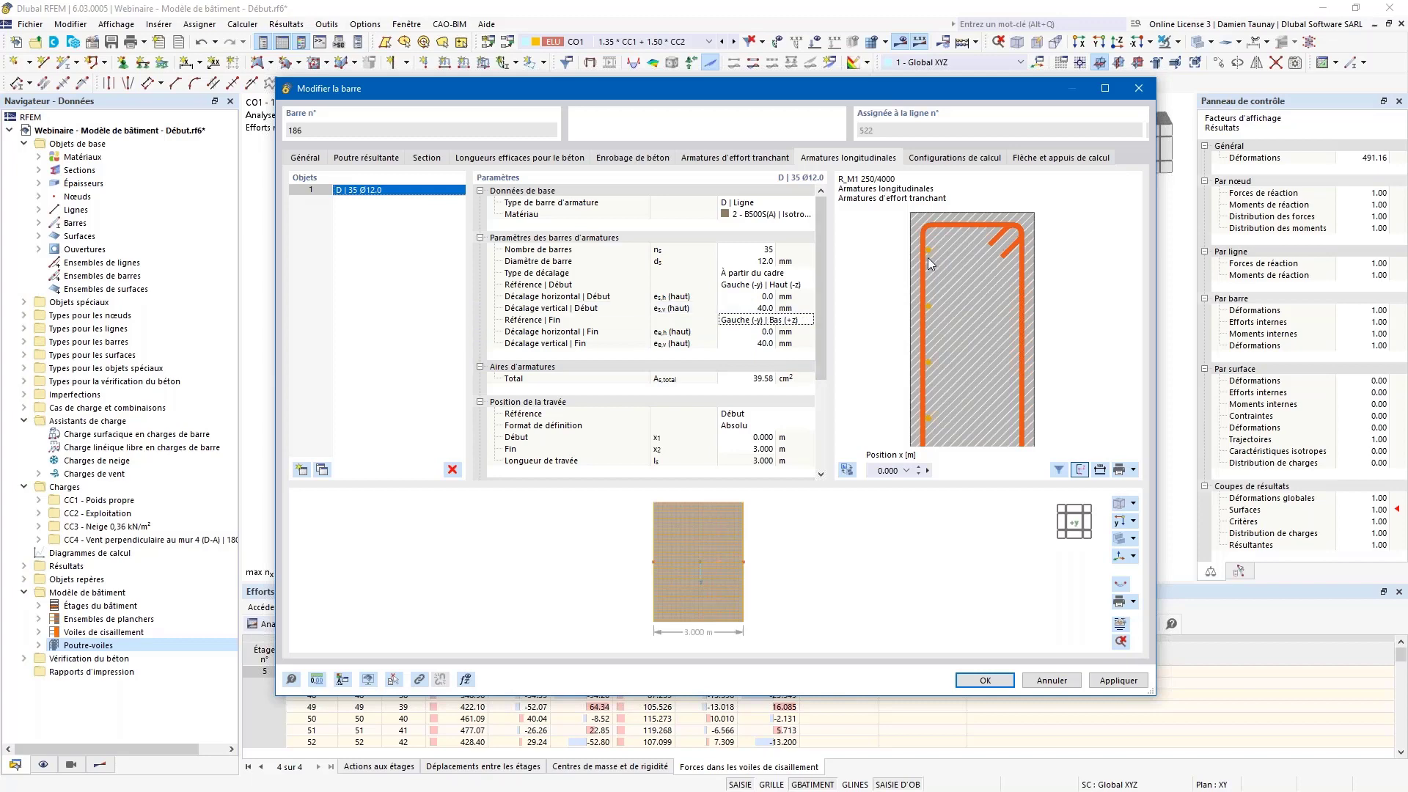
# - Set the vertical offset of the longitudinal bar line to 20 mm at both its start and its end
pyautogui.click(759, 307)
pyautogui.write('20')
pyautogui.click(757, 343)
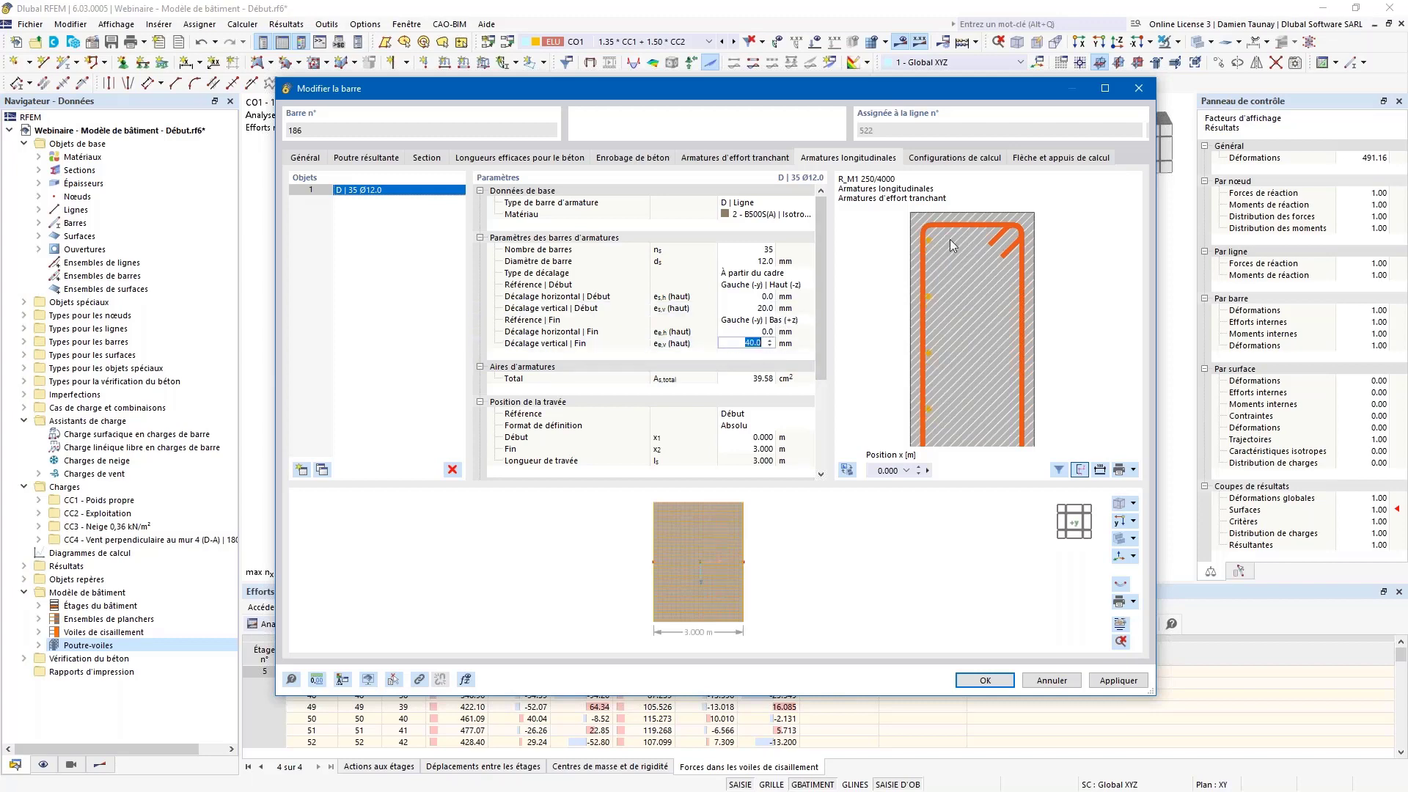
pyautogui.write('20')
pyautogui.press('Return')
pyautogui.scroll(-1, 922, 313)
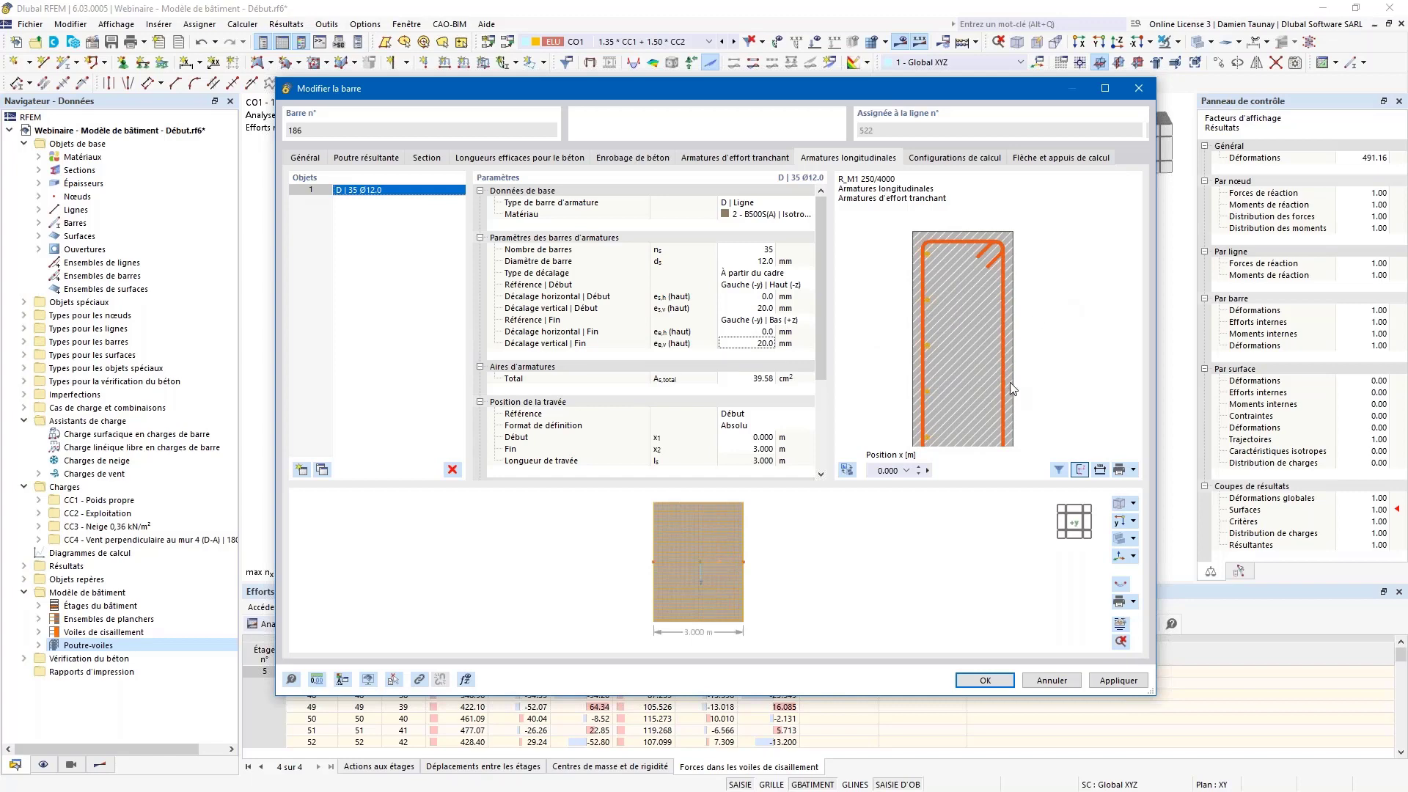
# - Duplicate the longitudinal bar line and set the copy's start reference to "Droite (+y) | Haut (-z)"
pyautogui.click(322, 470)
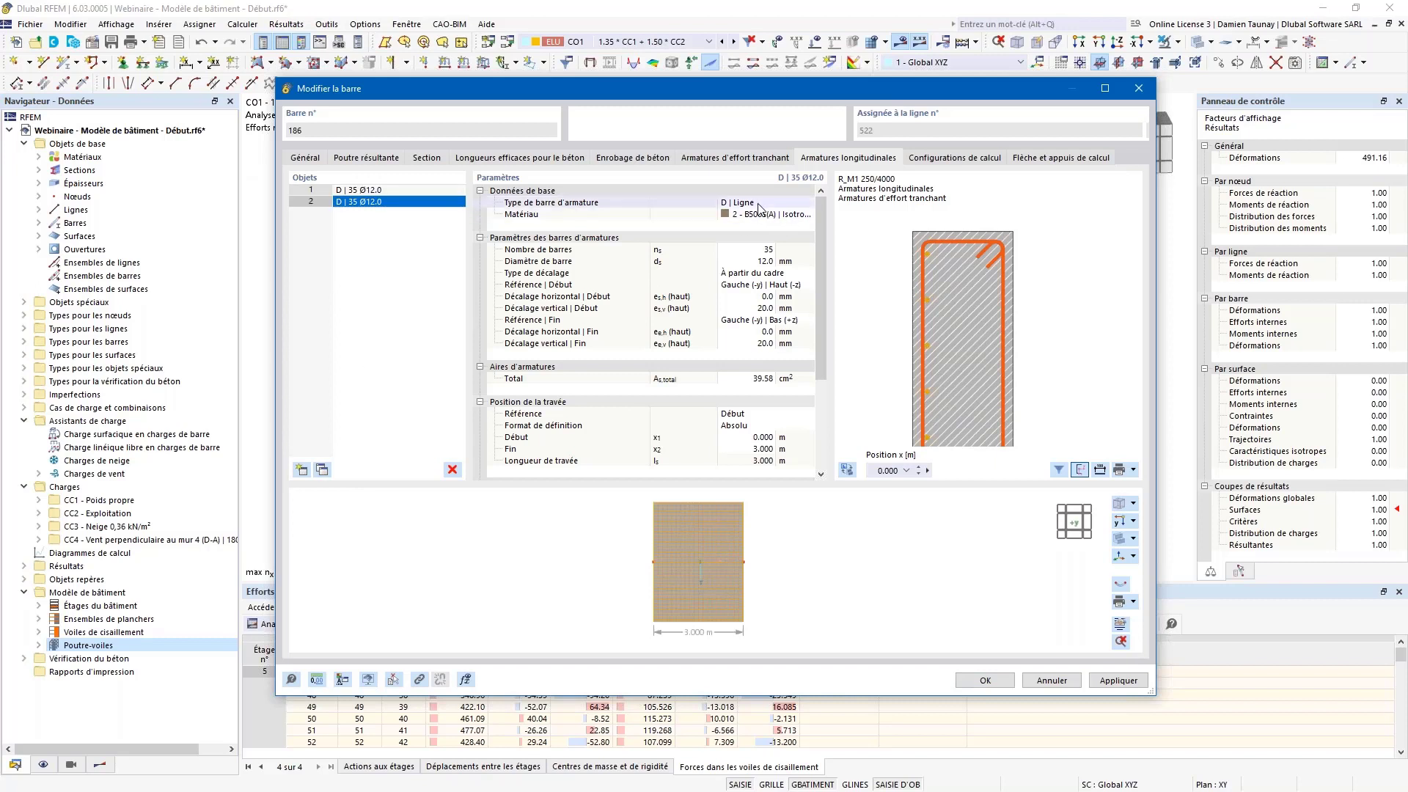
pyautogui.click(772, 286)
pyautogui.click(808, 285)
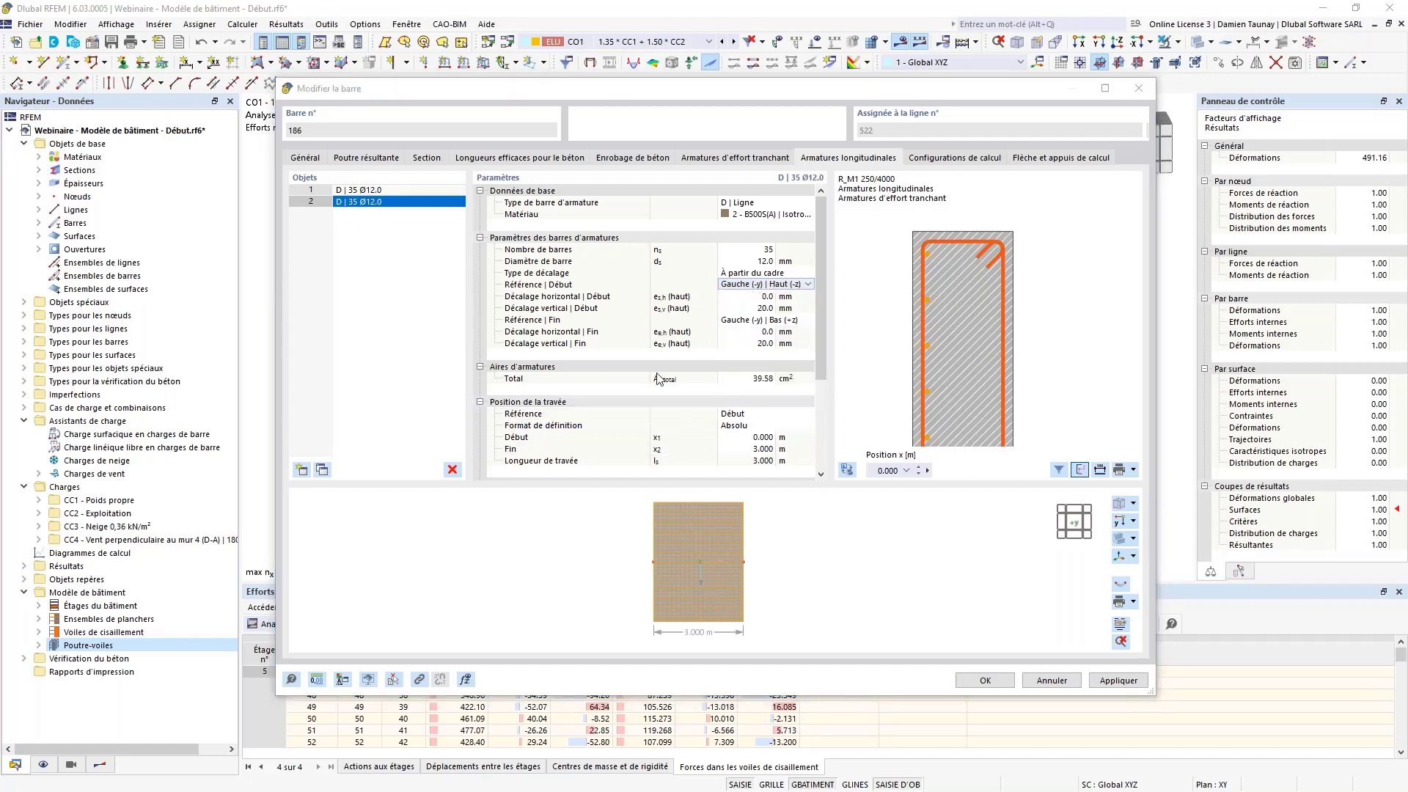
pyautogui.click(762, 284)
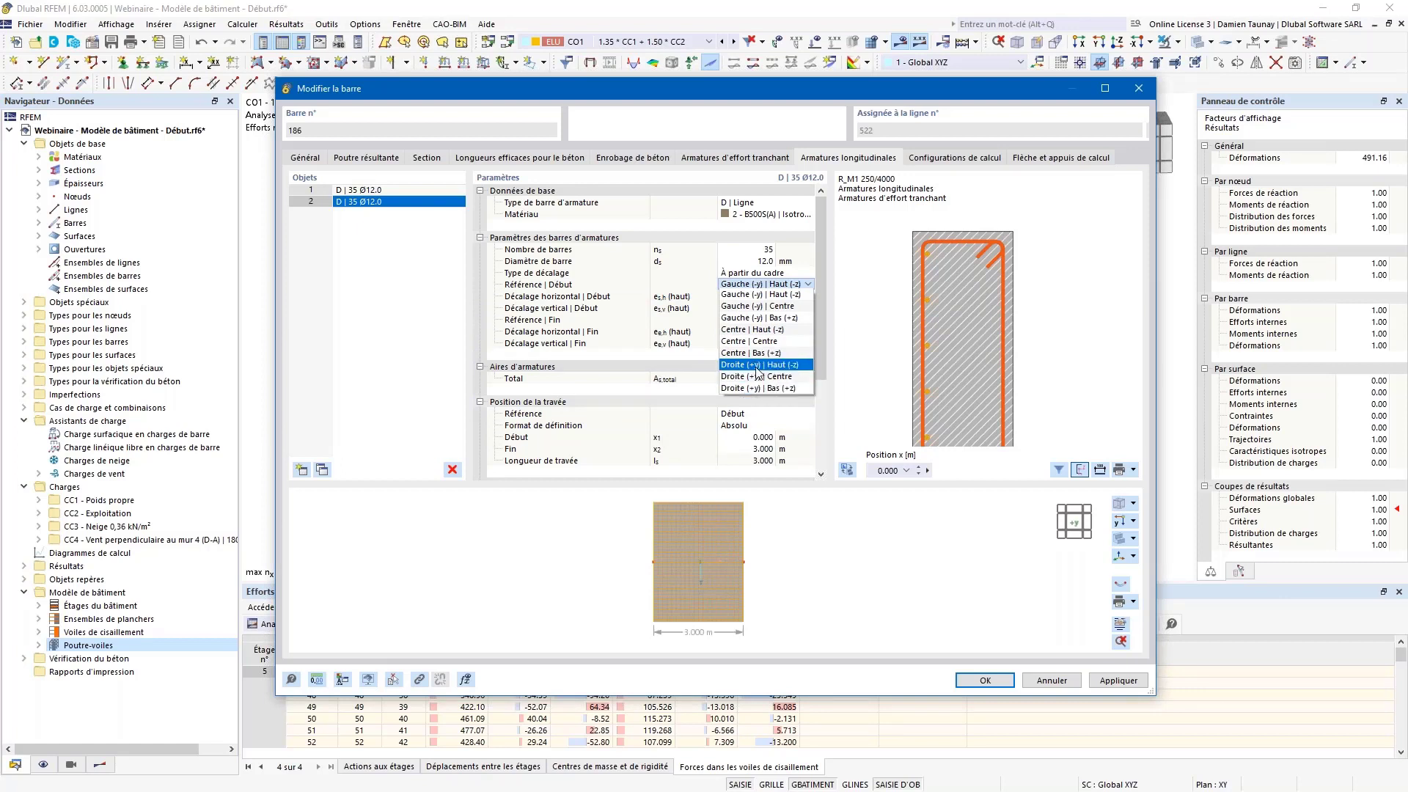
pyautogui.click(756, 367)
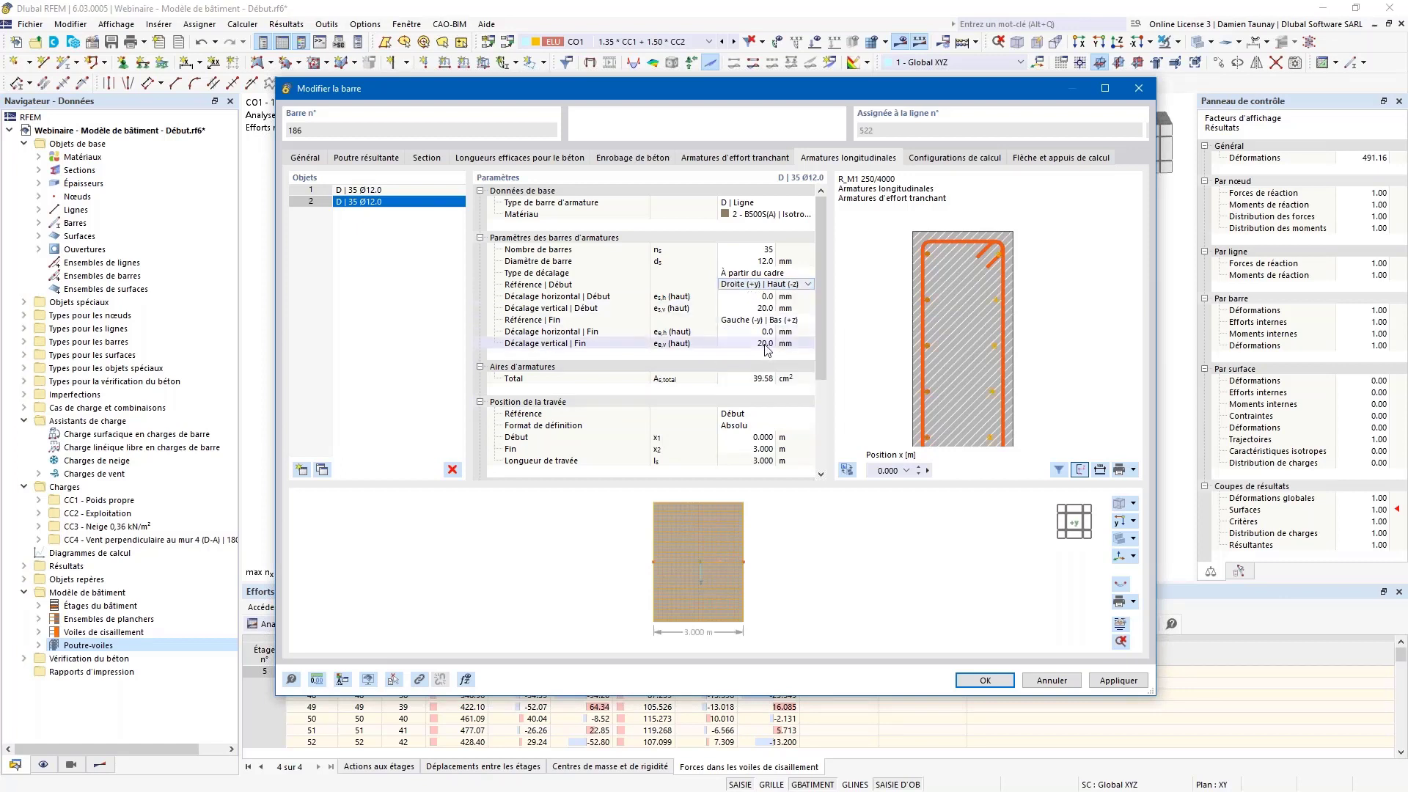
# - Set the copied bar line's end reference to "Droite (+y) | Bas (+z)" and check both bar rows in the section preview
pyautogui.click(766, 321)
pyautogui.click(768, 323)
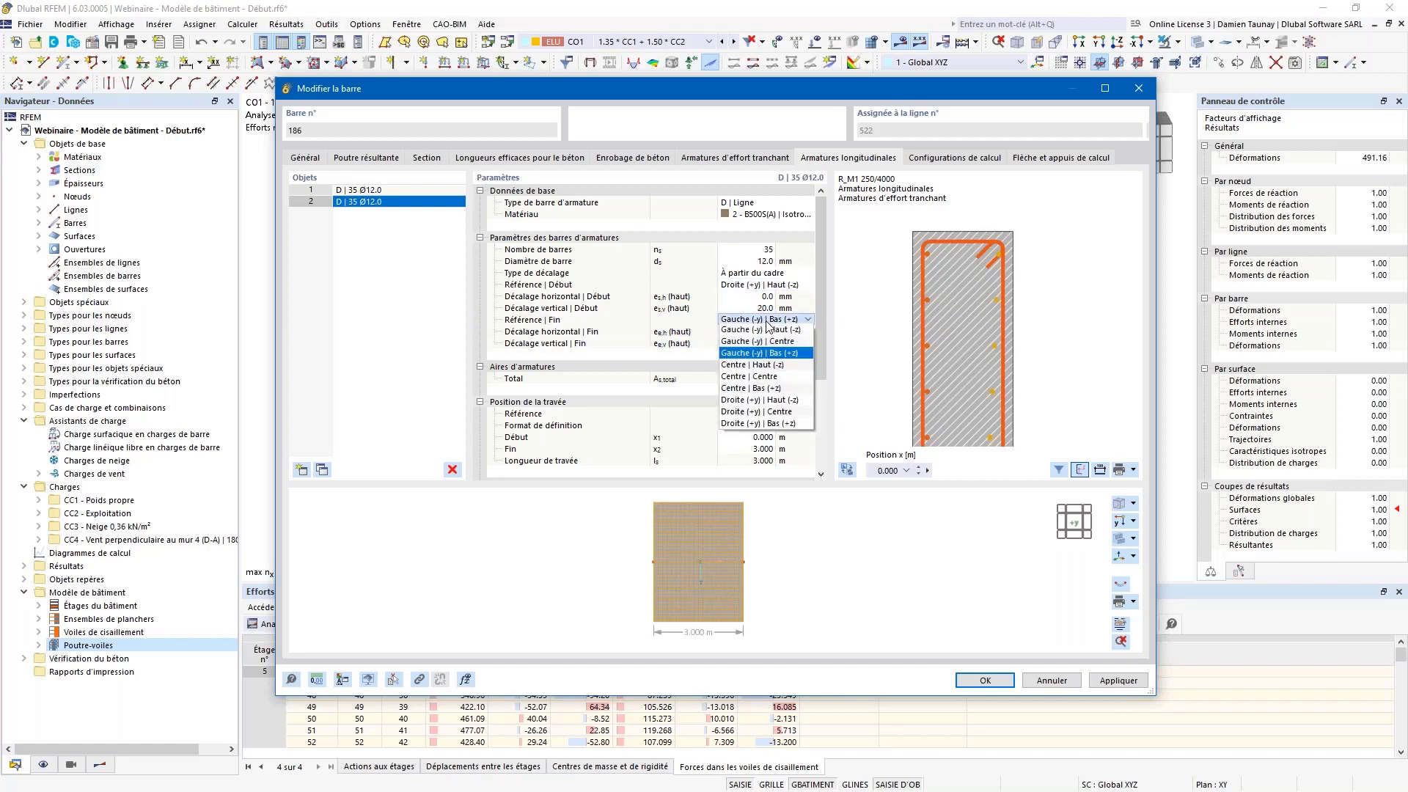
pyautogui.click(769, 424)
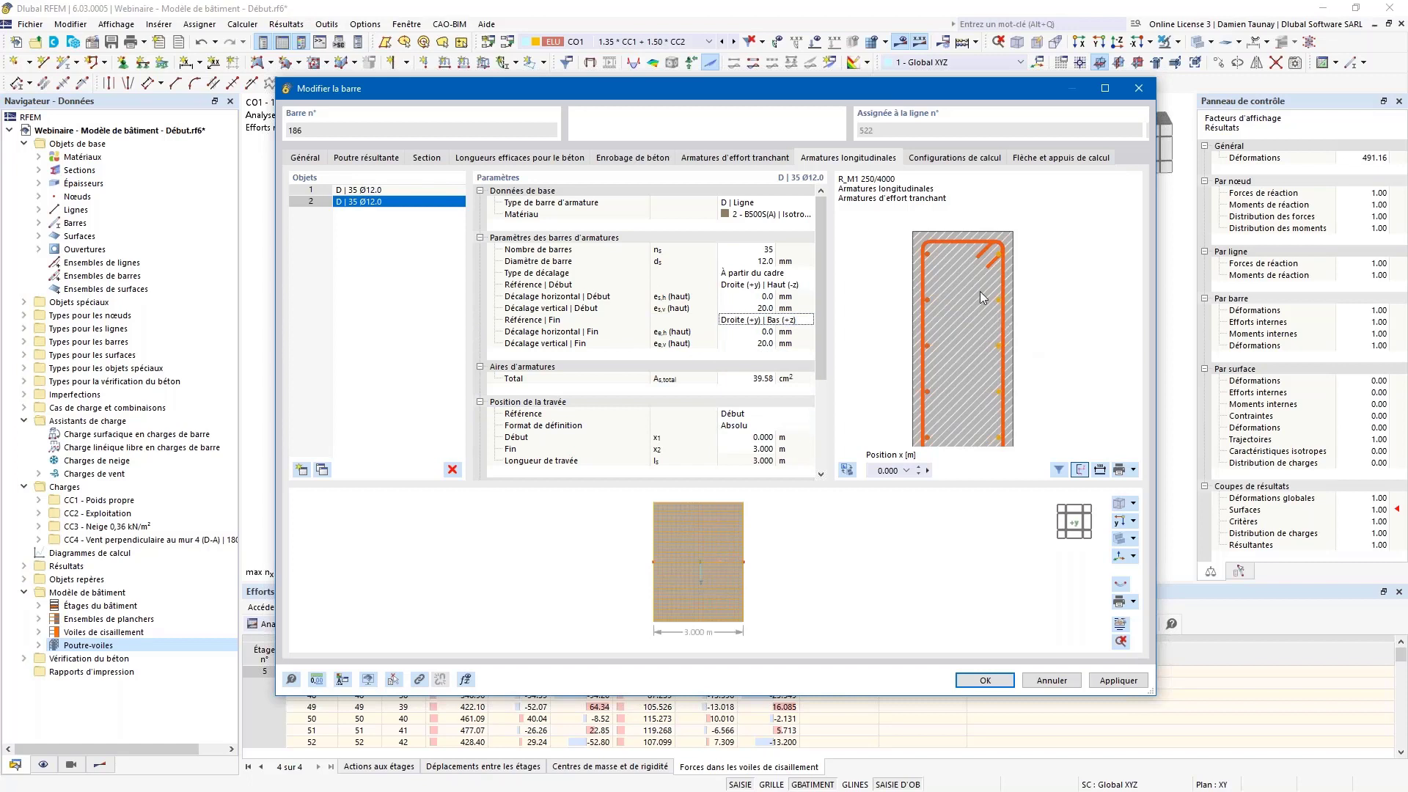
pyautogui.moveTo(981, 345); pyautogui.dragTo(974, 236, button='middle')
pyautogui.moveTo(979, 429); pyautogui.dragTo(965, 333, button='middle')
pyautogui.scroll(-2, 965, 333)
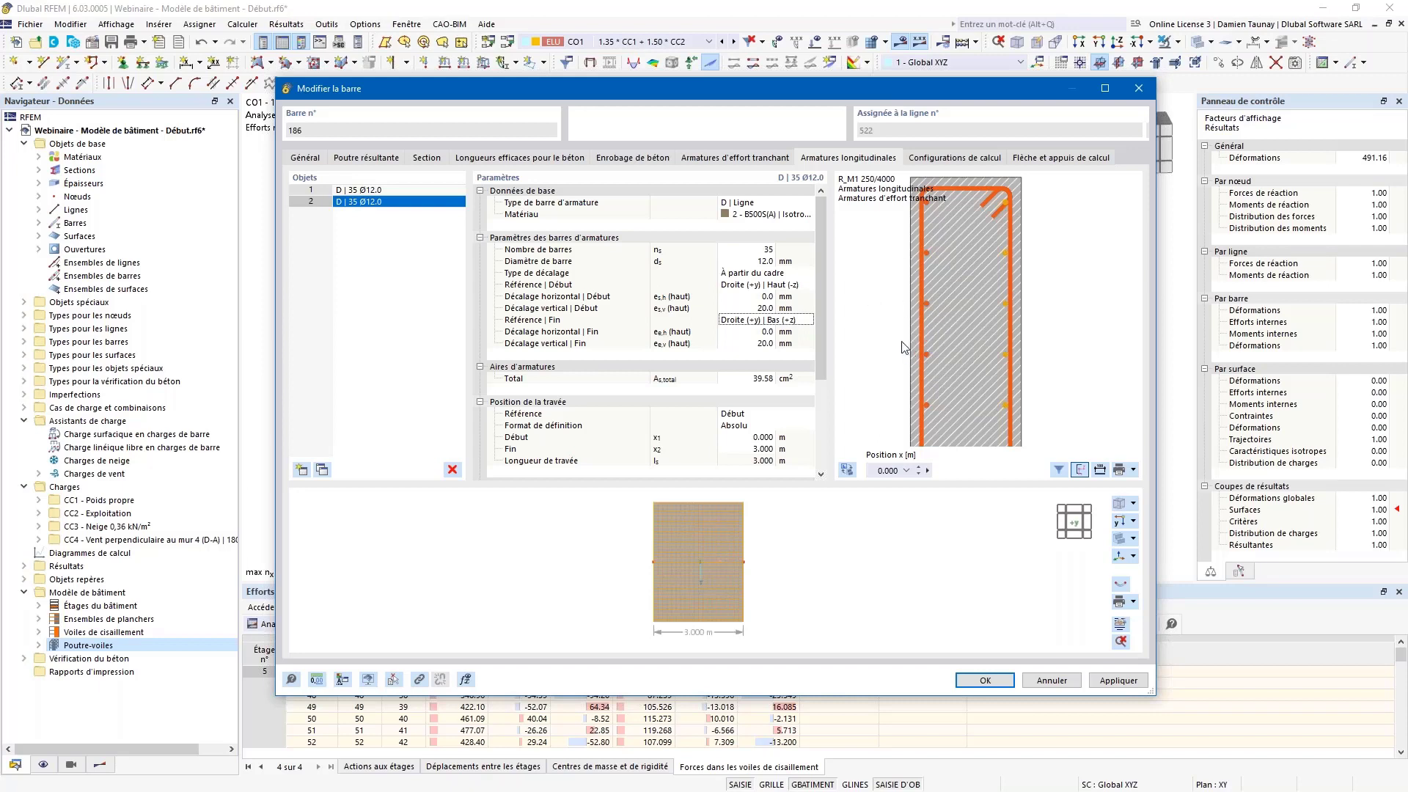
pyautogui.moveTo(876, 354); pyautogui.dragTo(865, 354, button='middle')
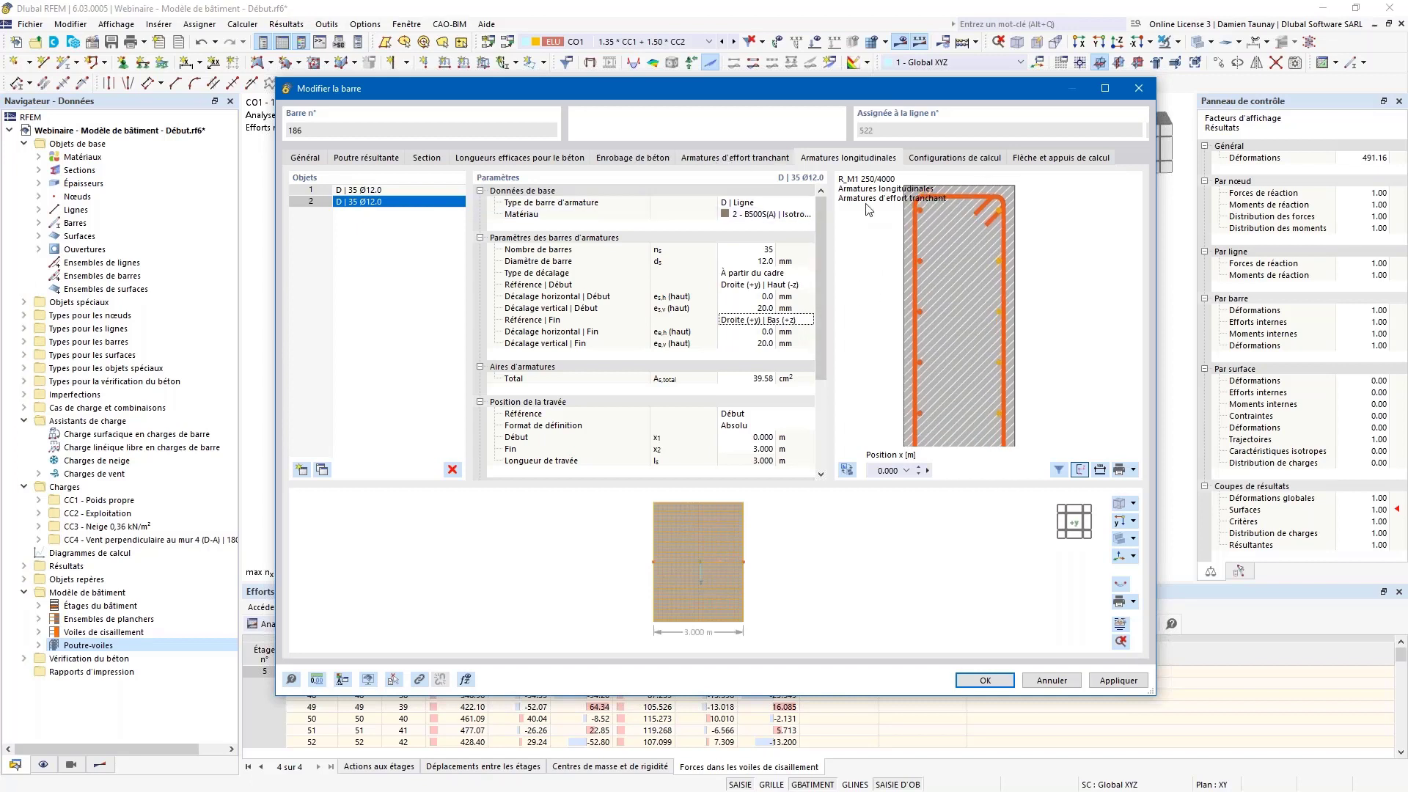
# - Enable ties on the longitudinal bars in the wall's shear reinforcement and inspect them in the section preview
pyautogui.click(706, 159)
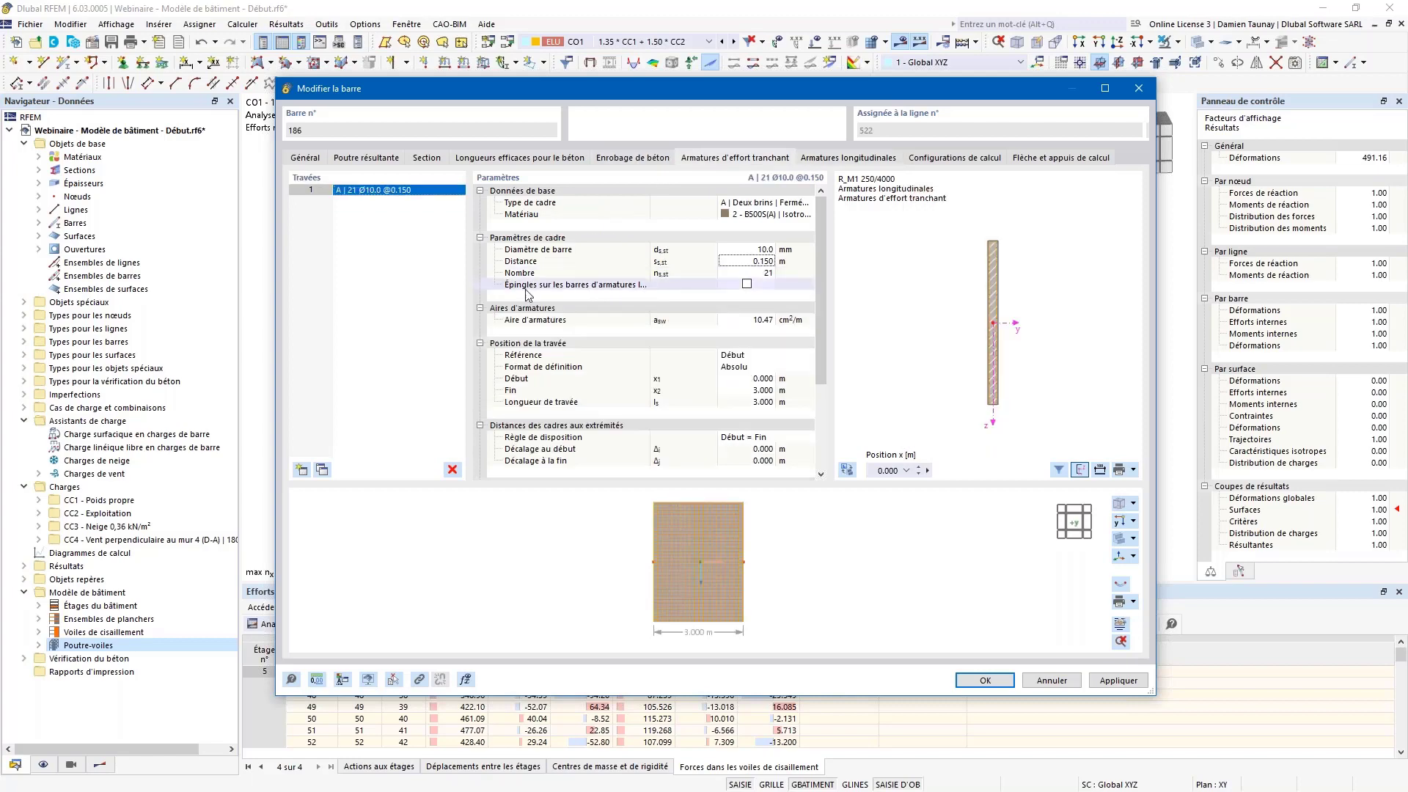
pyautogui.click(747, 285)
pyautogui.scroll(1, 991, 257)
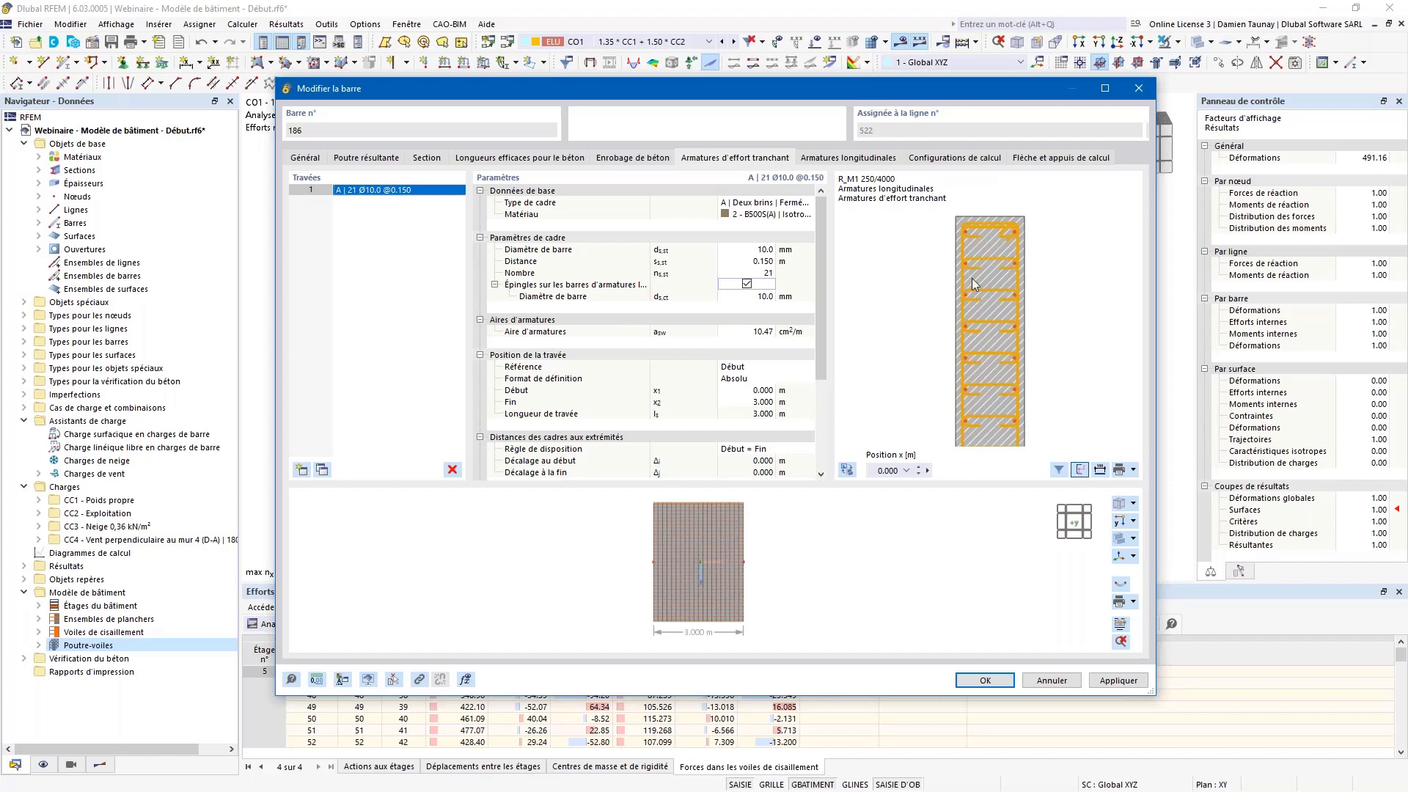
pyautogui.scroll(-5, 973, 274)
pyautogui.moveTo(987, 431); pyautogui.dragTo(968, 344, button='middle')
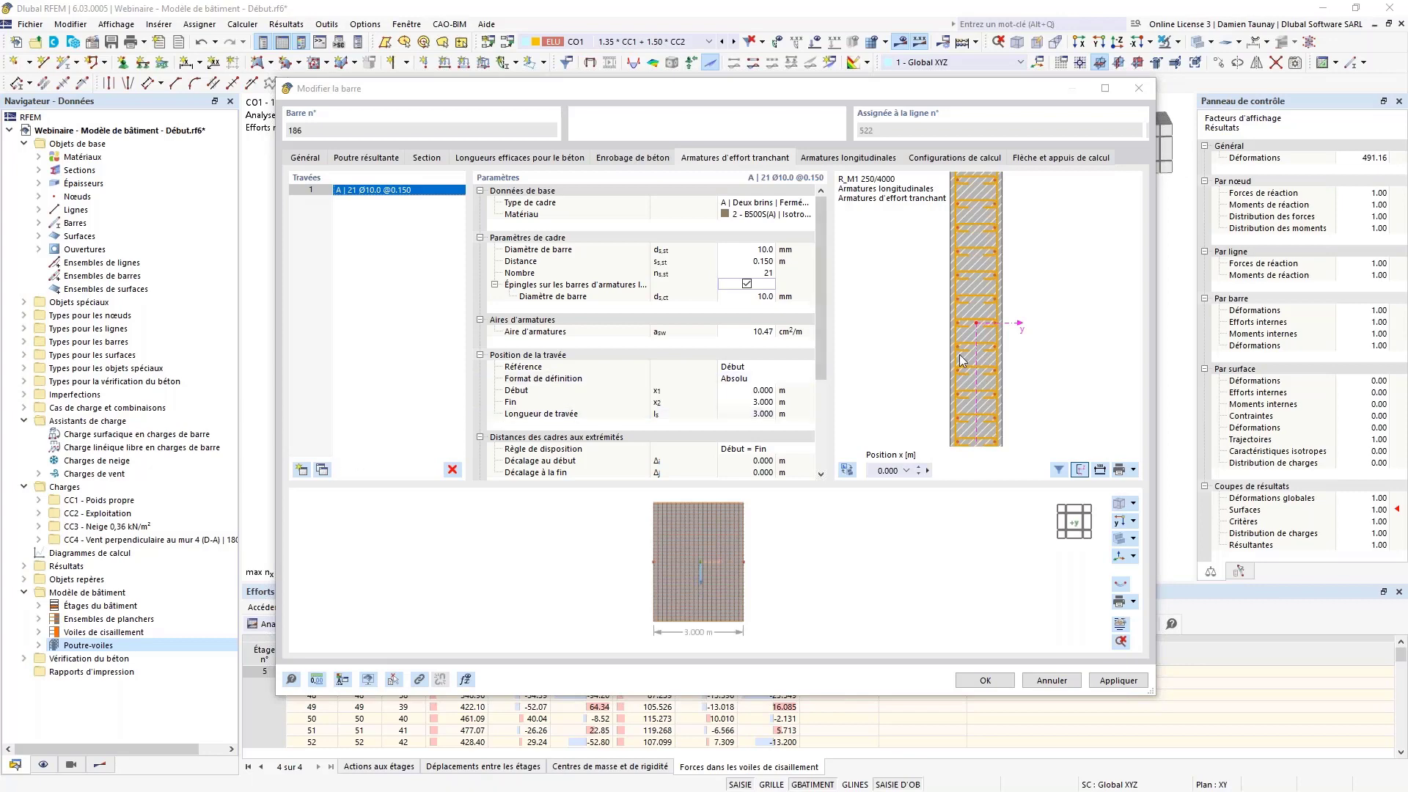
# - Remove intermediate ties around the middle and in the upper half of the wall section, leaving ties at wider intervals
pyautogui.click(995, 301)
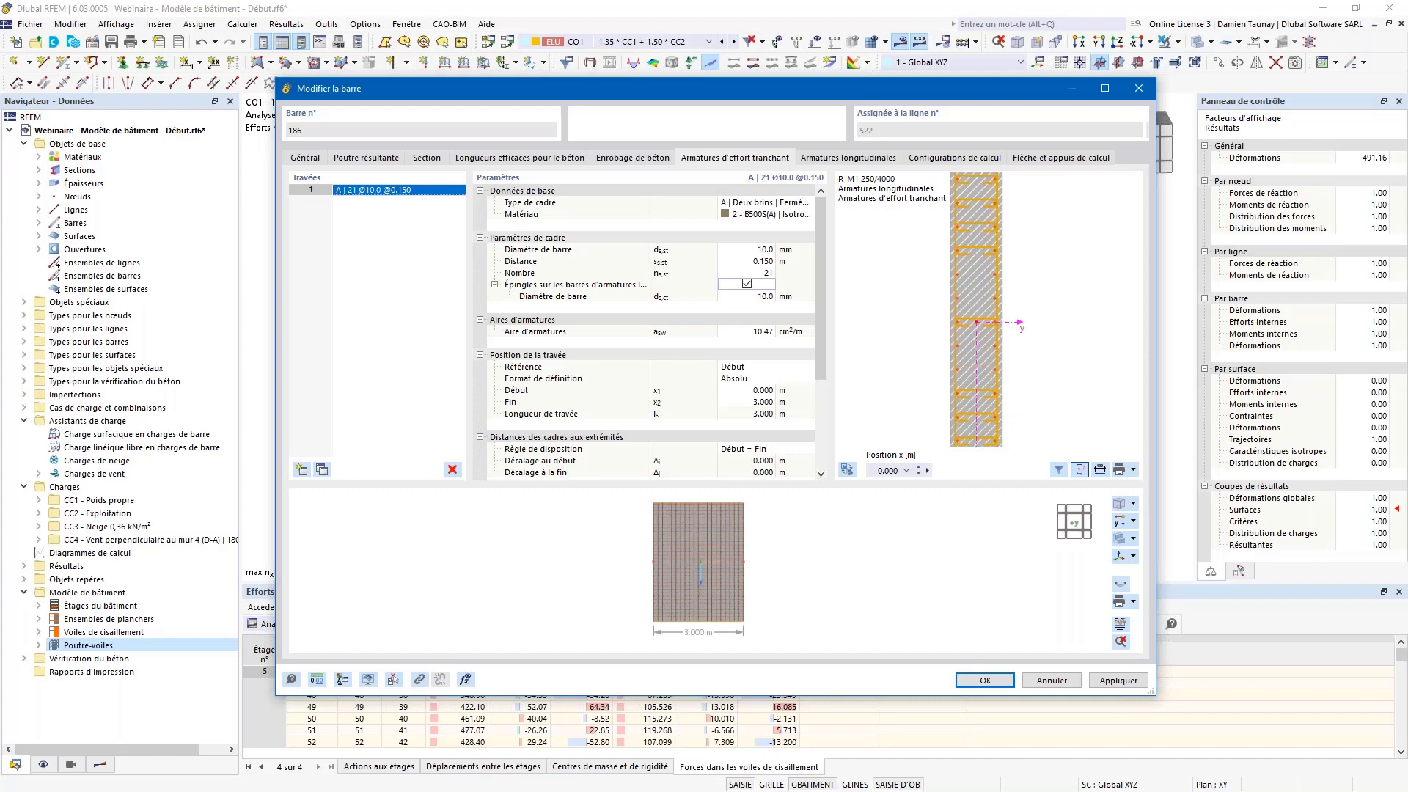
pyautogui.moveTo(1020, 258); pyautogui.dragTo(1004, 376, button='middle')
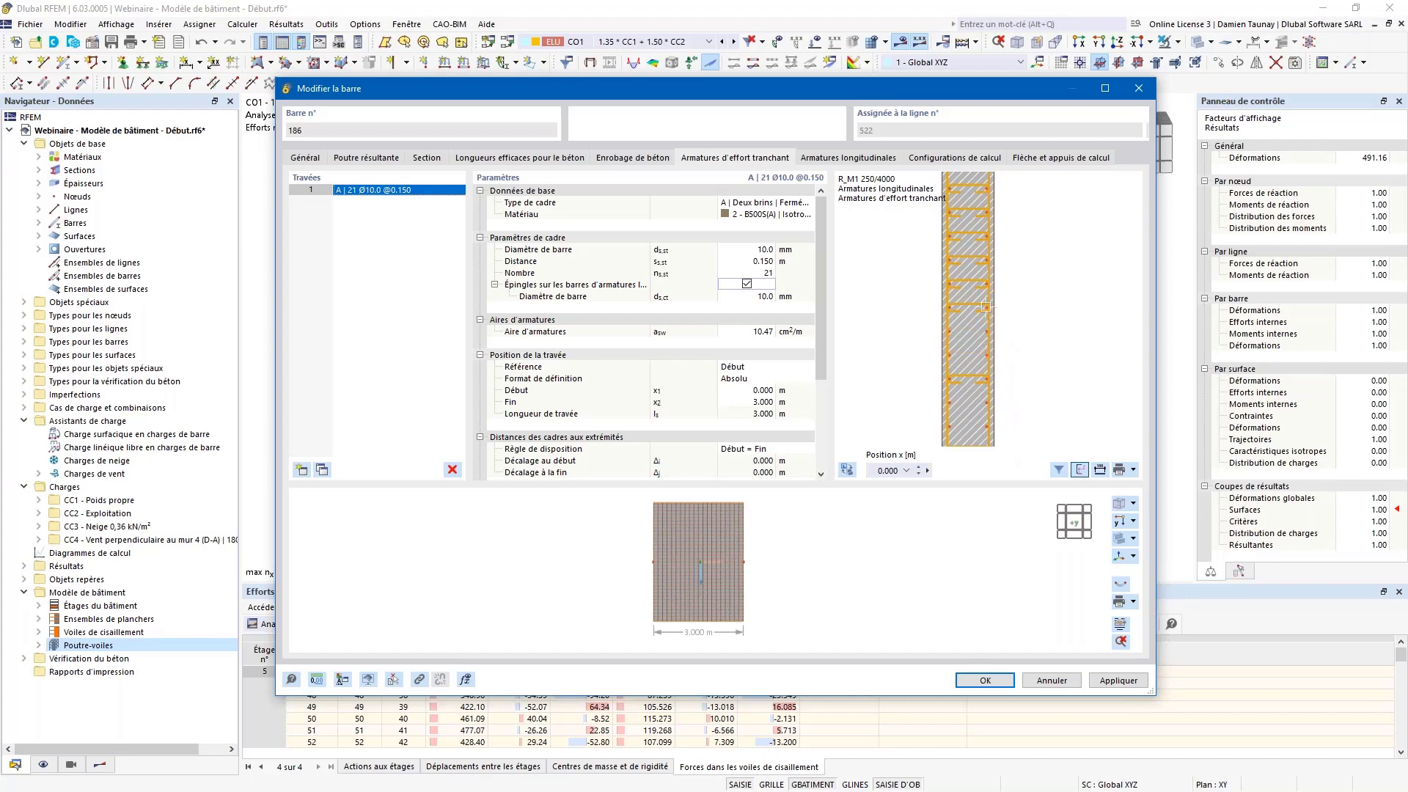
pyautogui.moveTo(987, 310); pyautogui.dragTo(979, 355, button='middle')
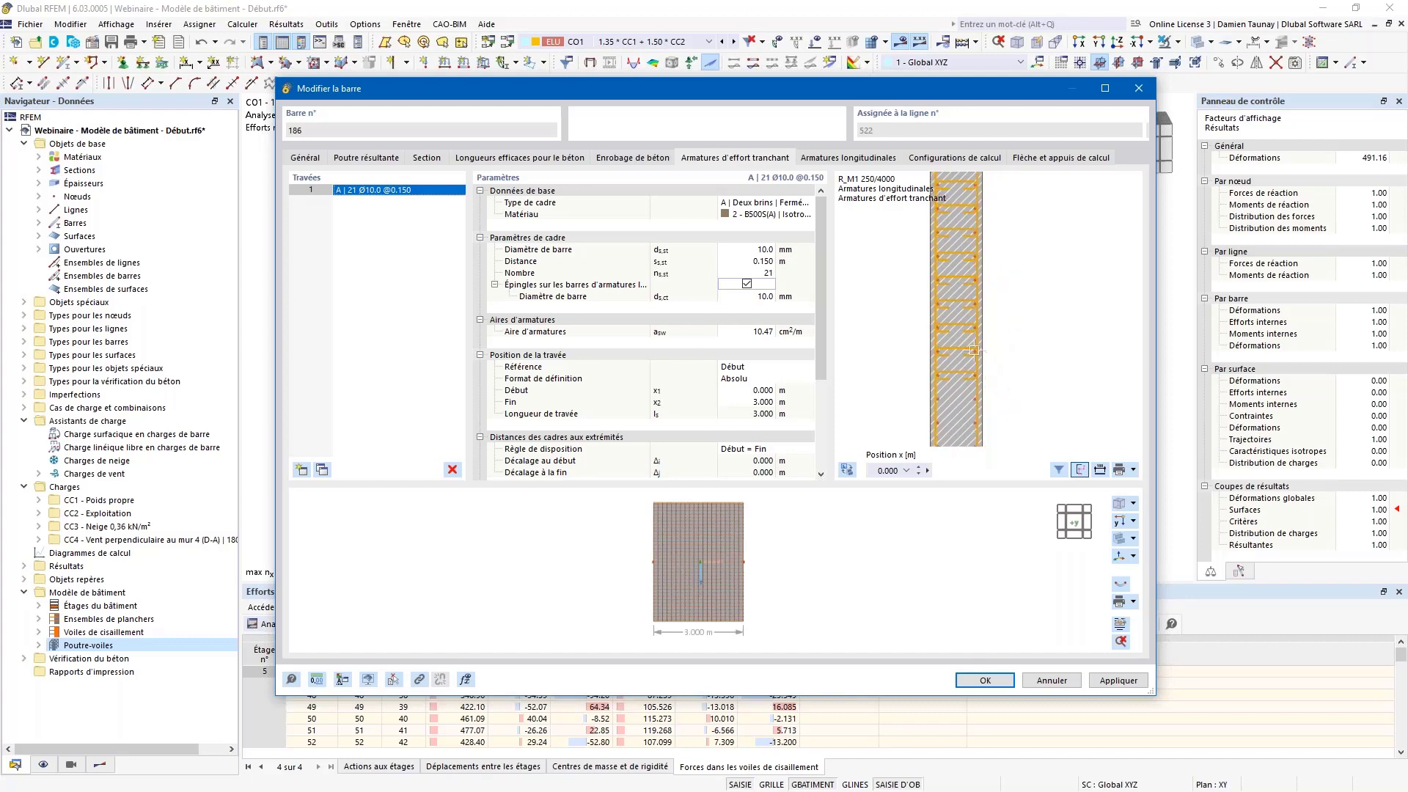
pyautogui.moveTo(975, 311); pyautogui.dragTo(976, 387, button='middle')
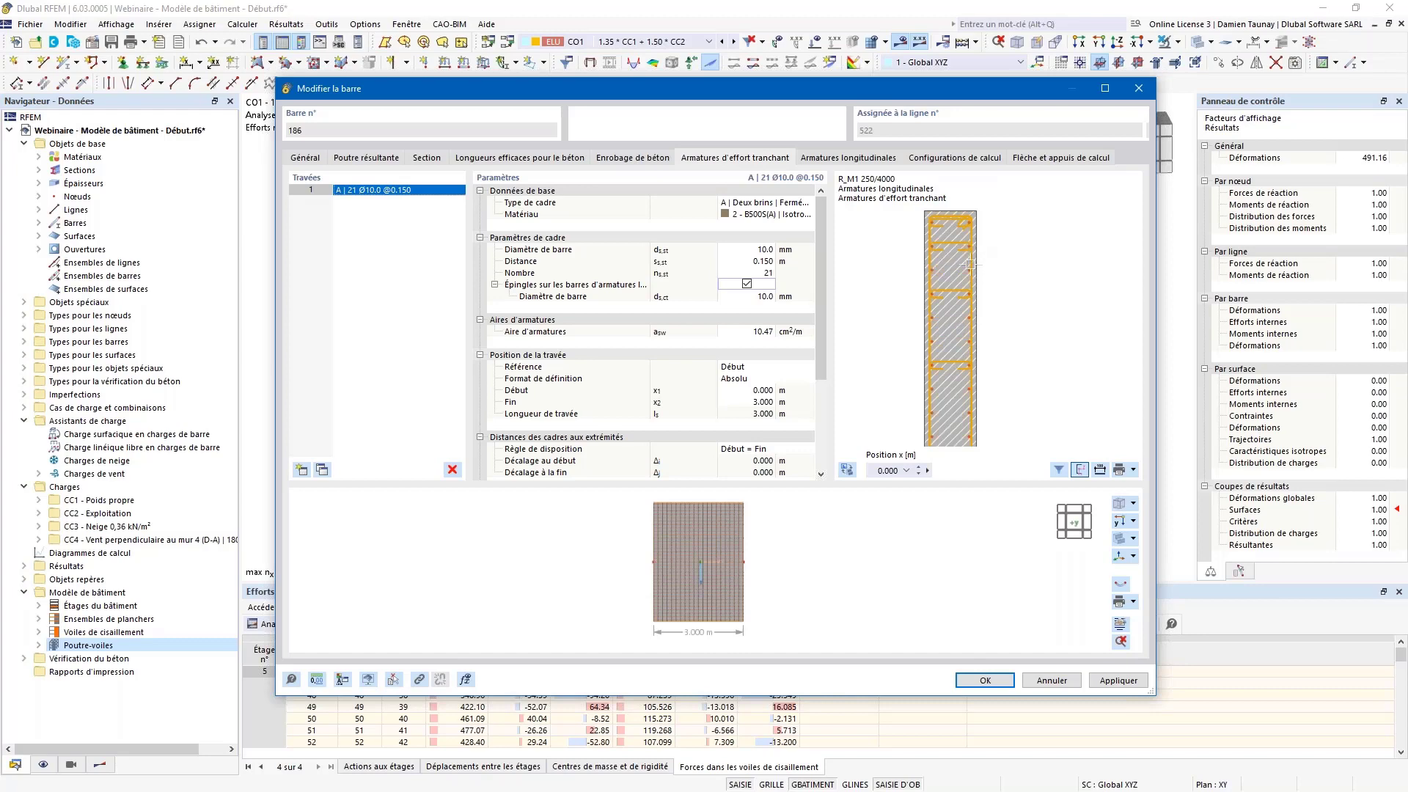
# - Remove intermediate ties in the lower half of the wall section, keeping ties at the same wider intervals down to the base
pyautogui.moveTo(1010, 361); pyautogui.dragTo(989, 110, button='middle')
pyautogui.moveTo(965, 411); pyautogui.dragTo(979, 246, button='middle')
pyautogui.moveTo(999, 361)
pyautogui.mouseDown(button='middle')
pyautogui.moveTo(1000, 320)
pyautogui.moveTo(1001, 335)
pyautogui.mouseUp(button='middle')
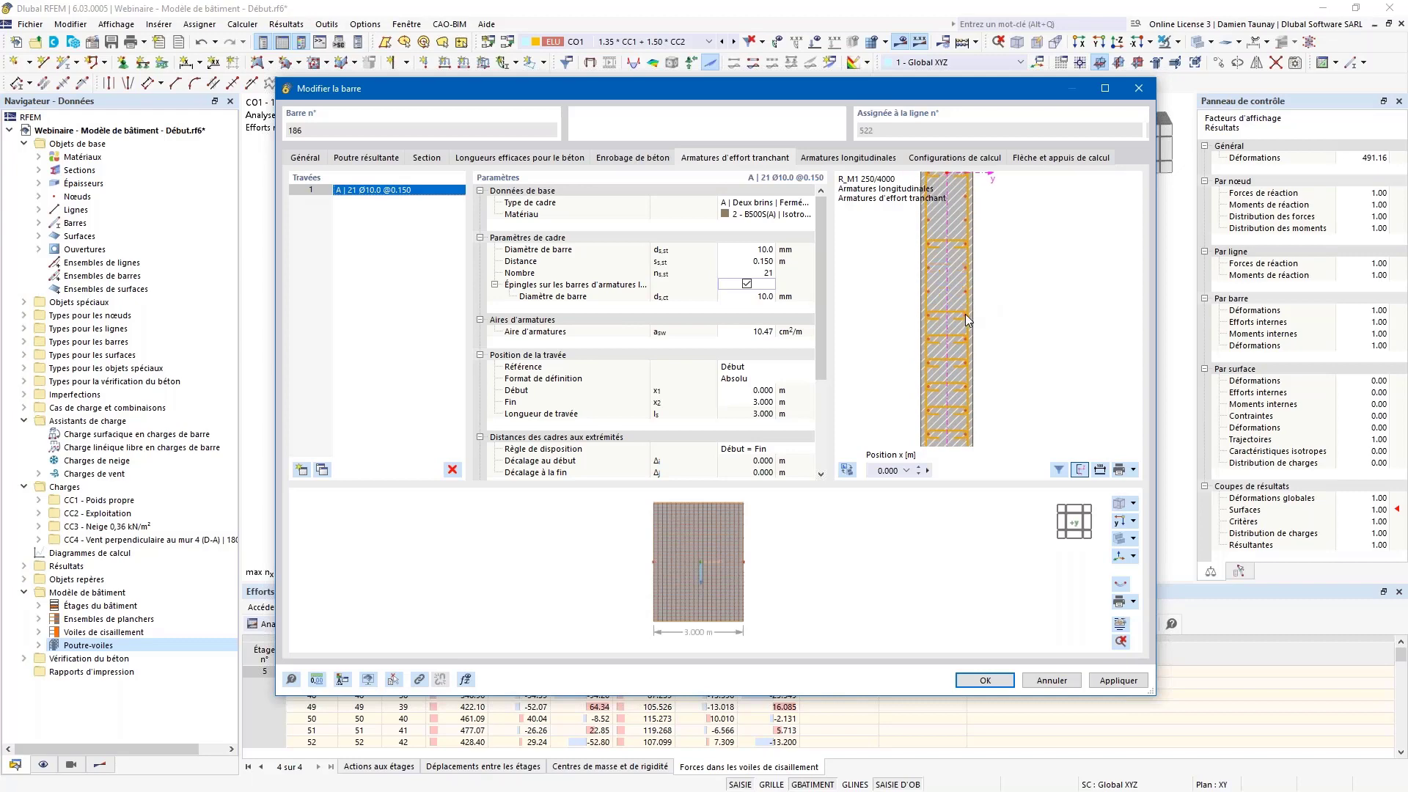
pyautogui.click(965, 316)
pyautogui.moveTo(1015, 374); pyautogui.dragTo(1011, 332, button='middle')
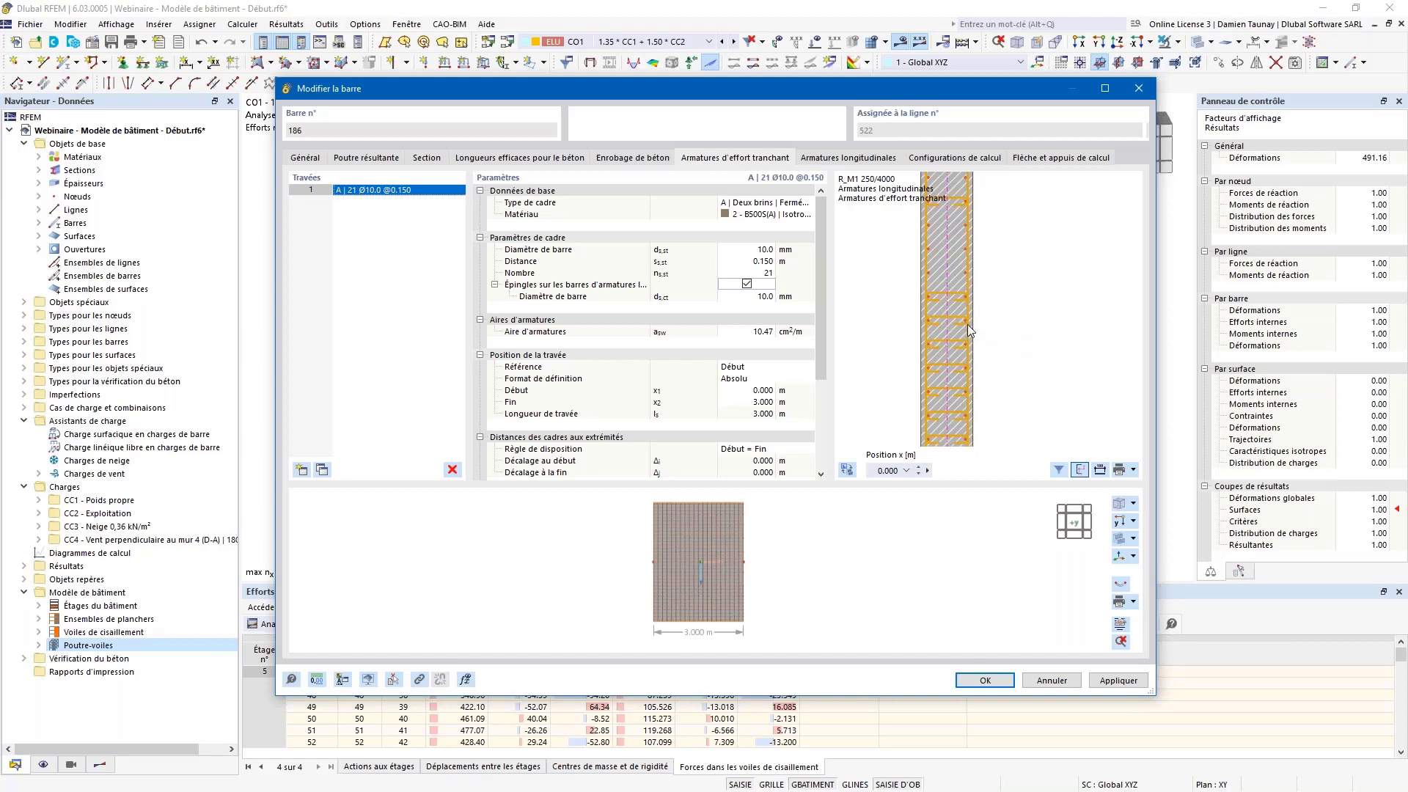
pyautogui.moveTo(968, 326); pyautogui.dragTo(989, 270, button='middle')
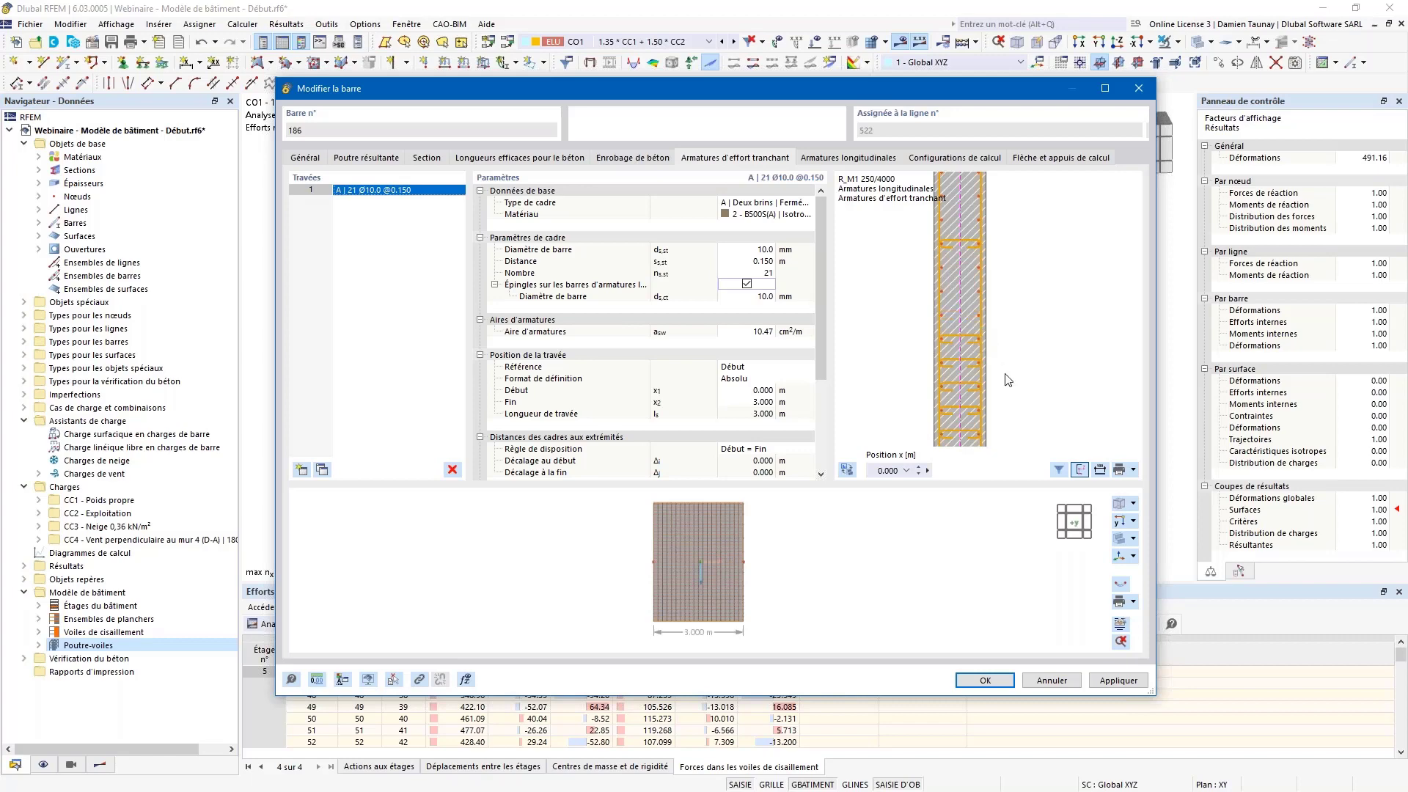
pyautogui.moveTo(1006, 376); pyautogui.dragTo(1017, 261, button='middle')
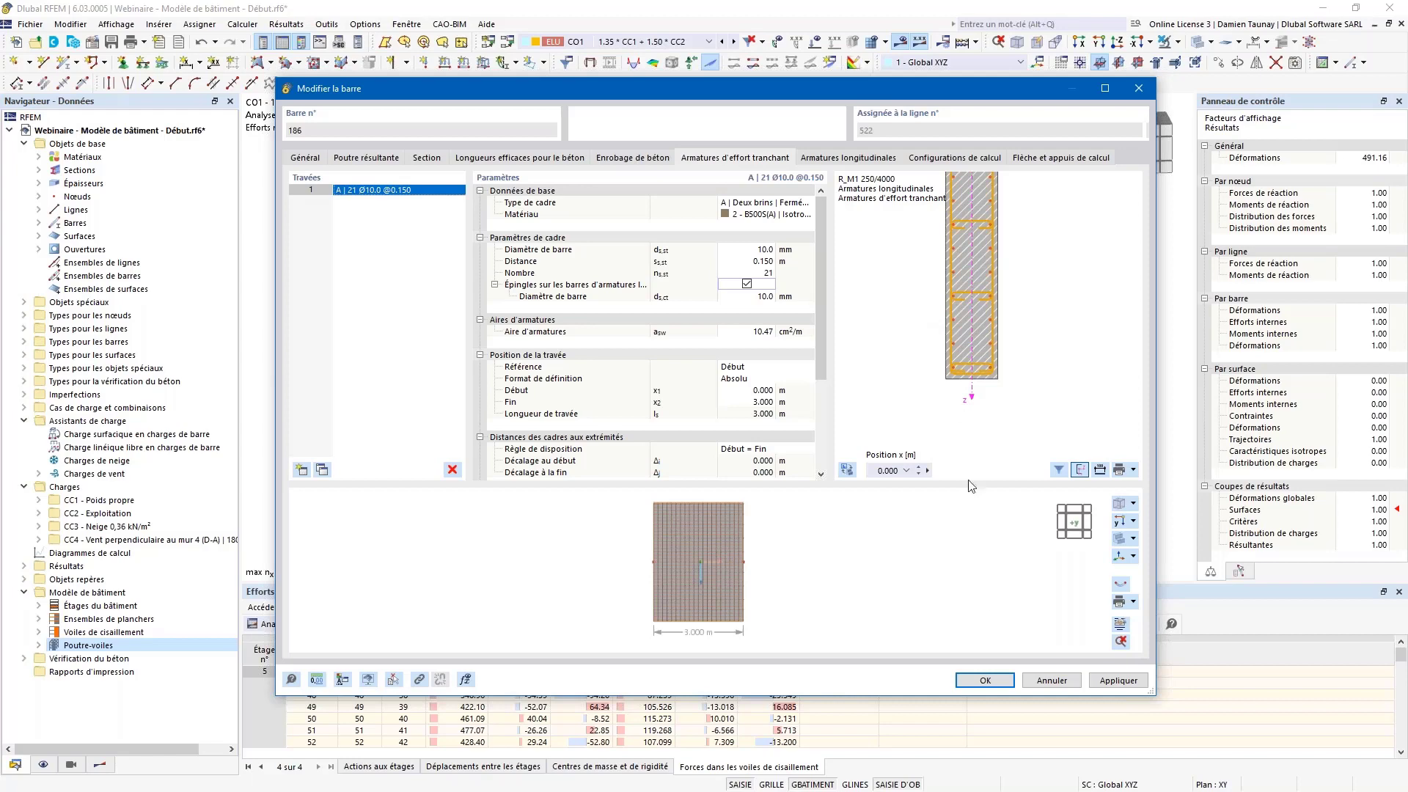
# - Accept the wall member's reinforcement changes and agree to delete the mesh results
pyautogui.scroll(5, 667, 538)
pyautogui.scroll(-6, 670, 522)
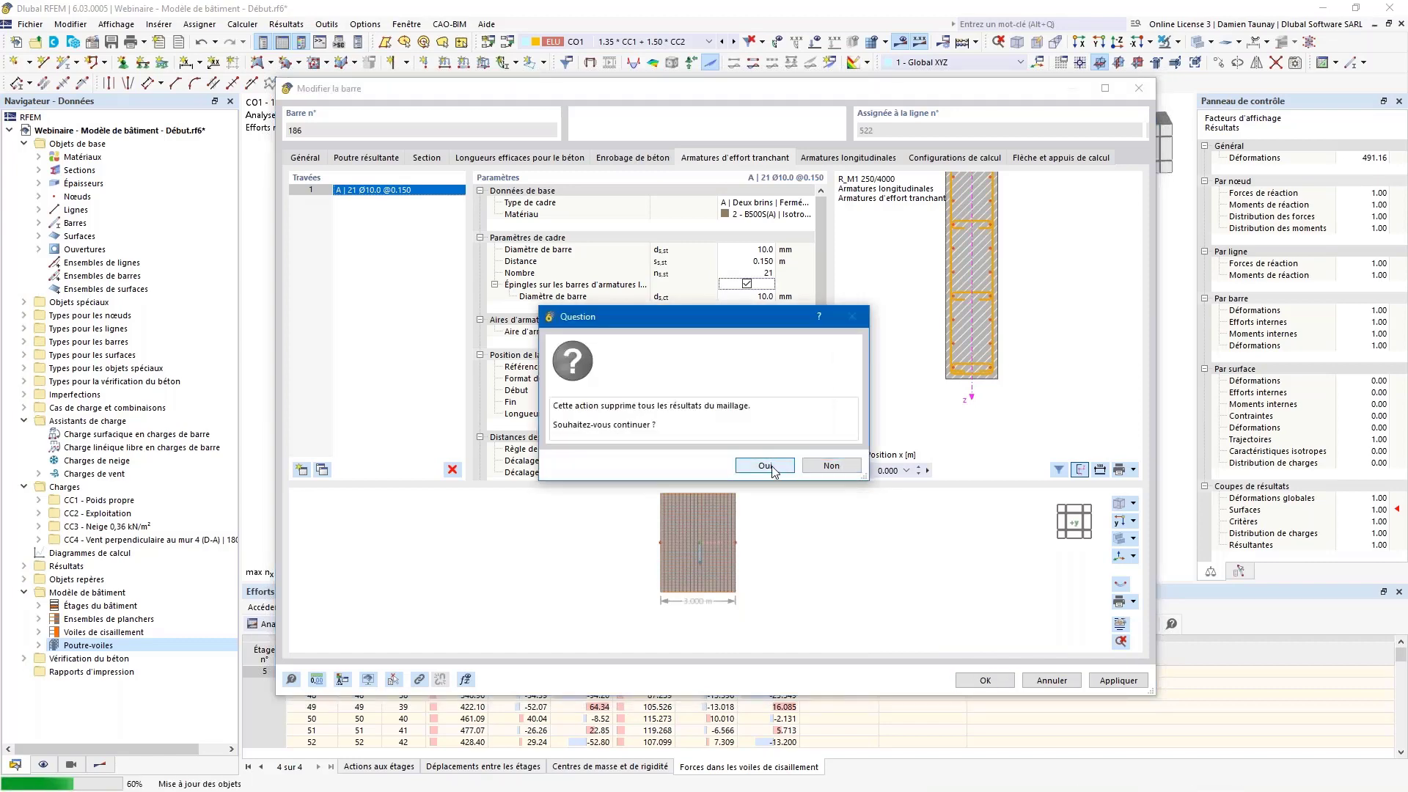
pyautogui.click(765, 466)
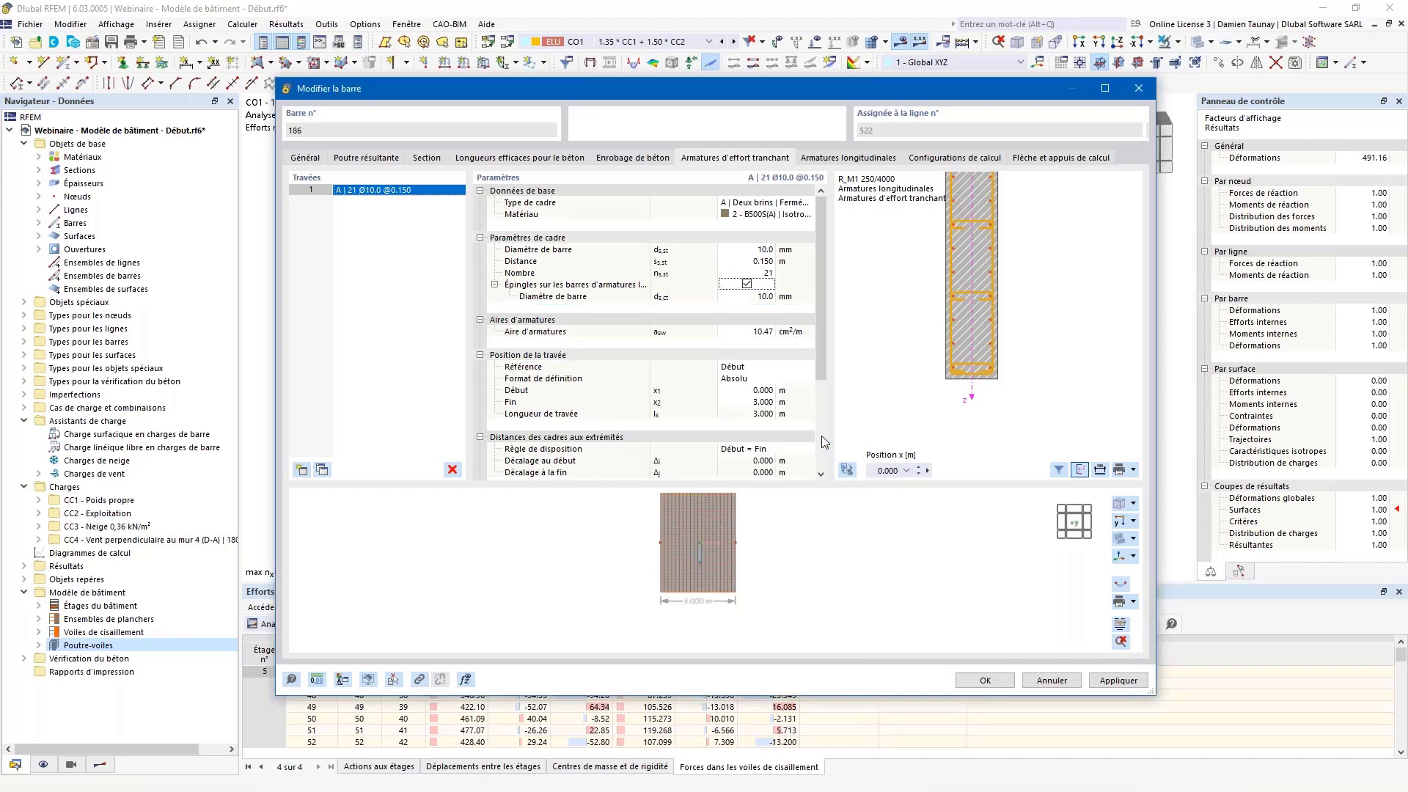
pyautogui.scroll(5, 660, 469)
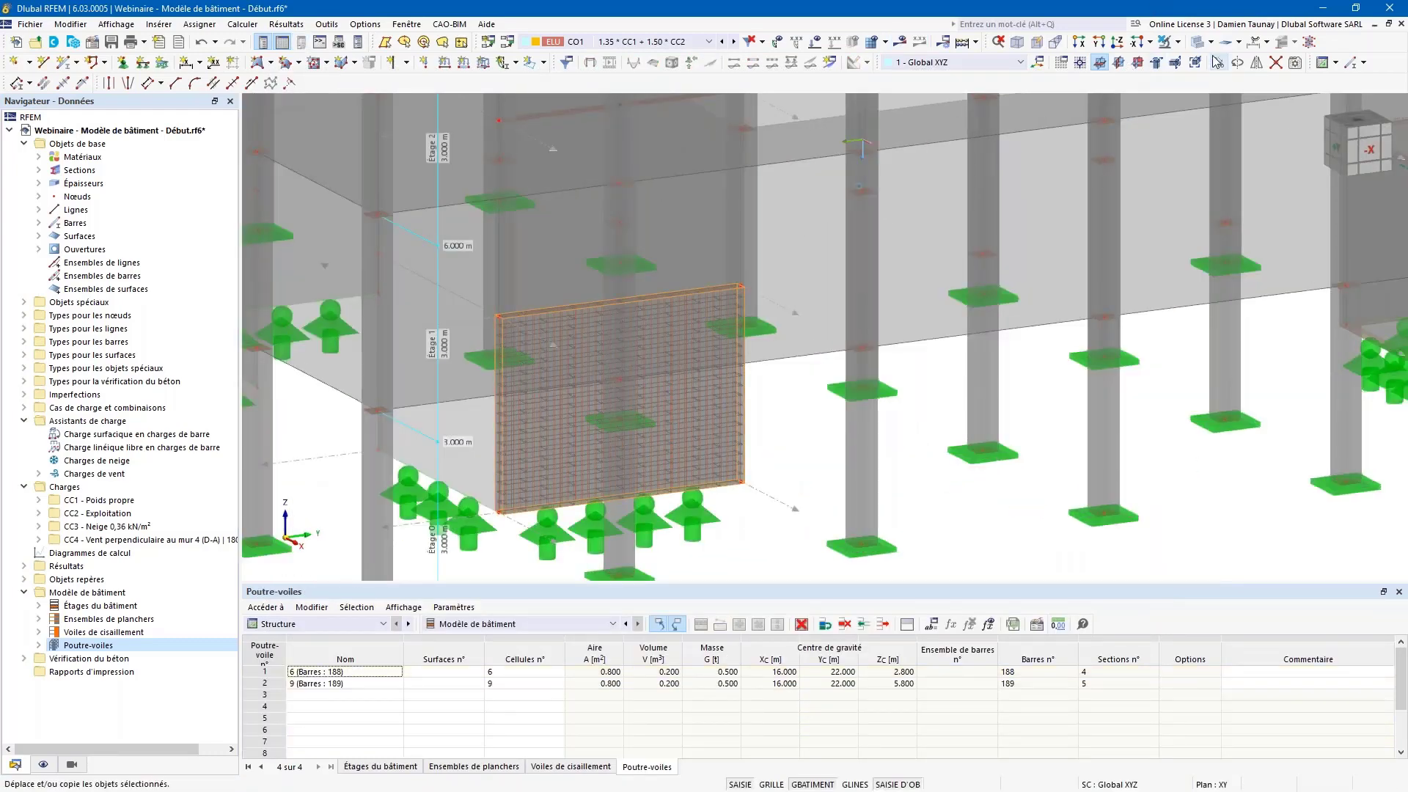
# - Isolate the selected shear wall in the model view and examine its reinforcement cage in 3D
pyautogui.click(1178, 42)
pyautogui.click(1232, 78)
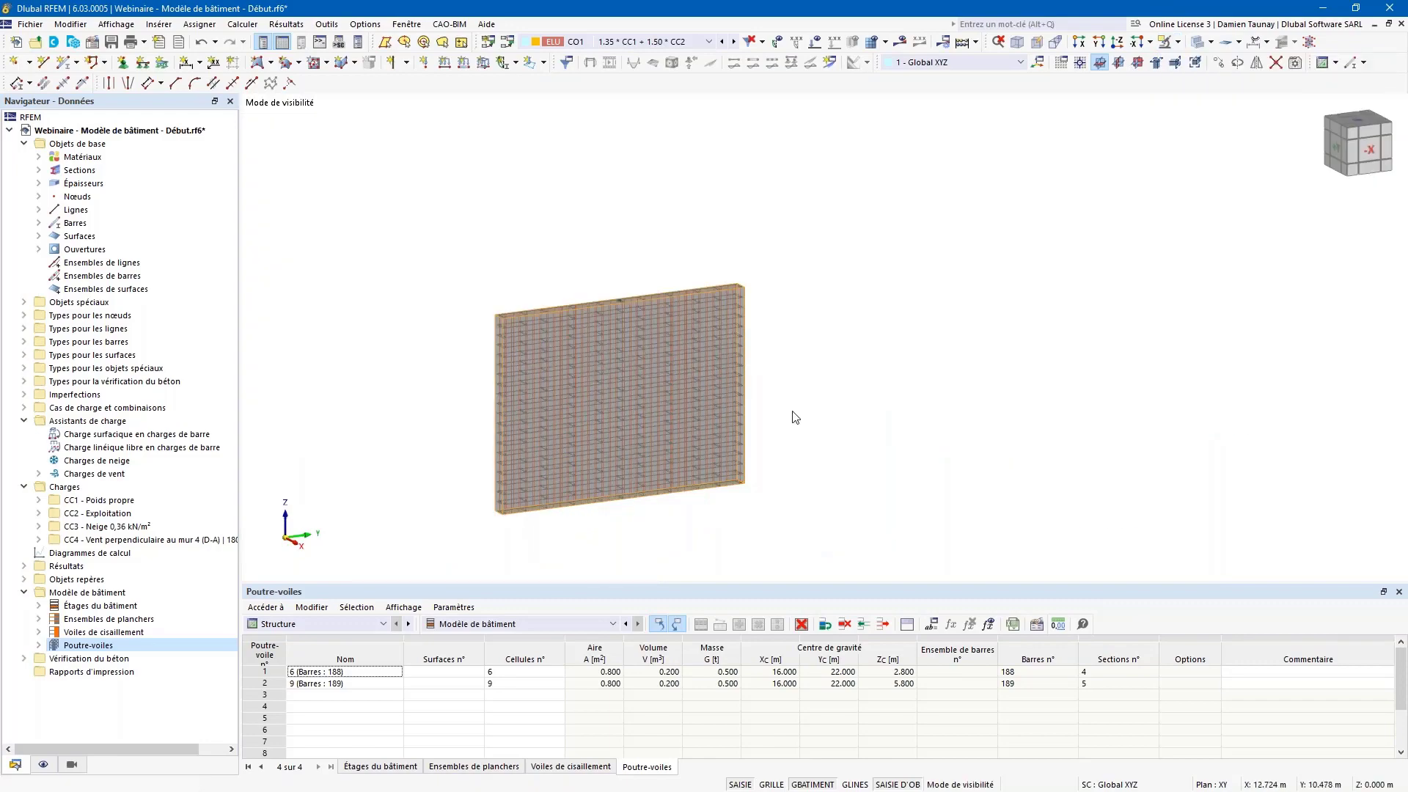
pyautogui.scroll(5, 542, 340)
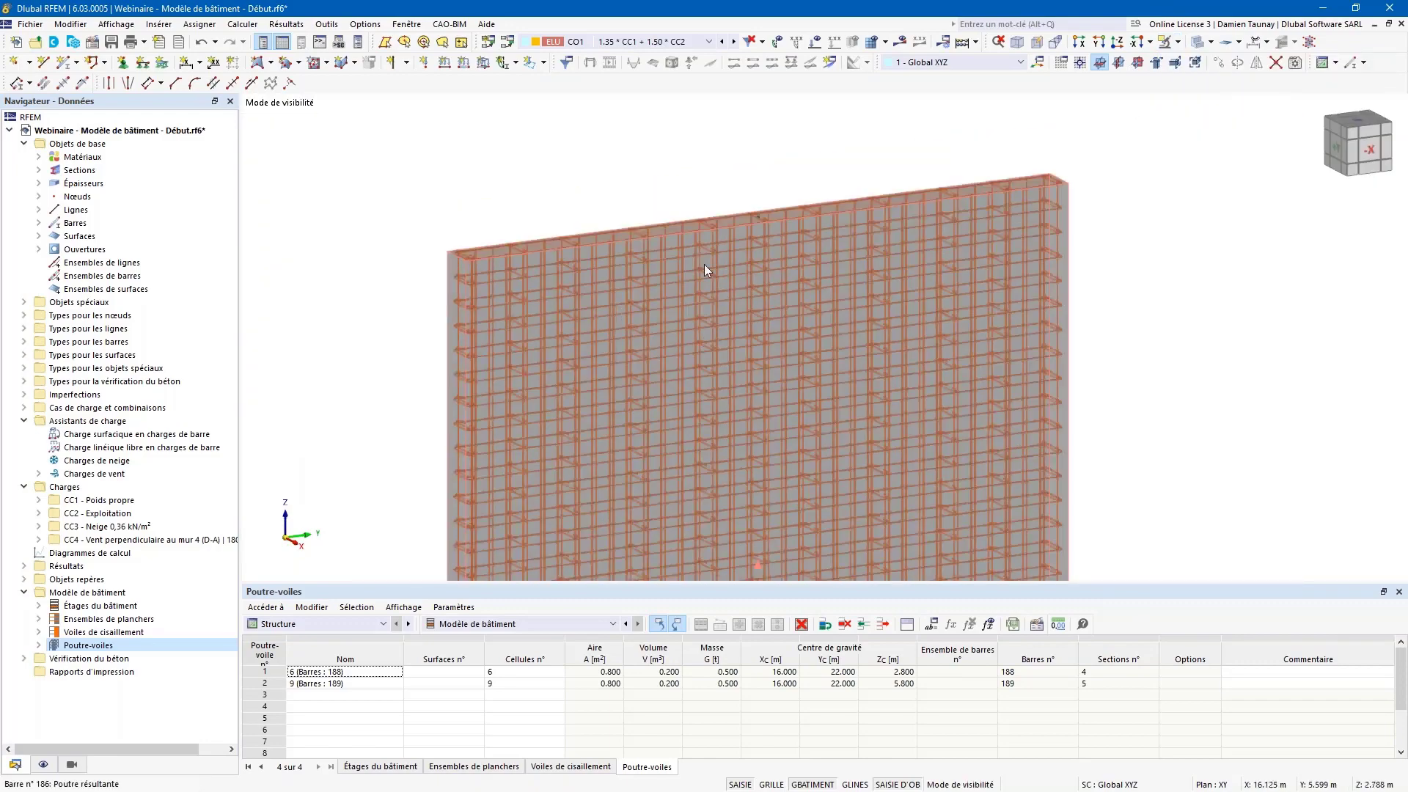
pyautogui.scroll(3, 704, 264)
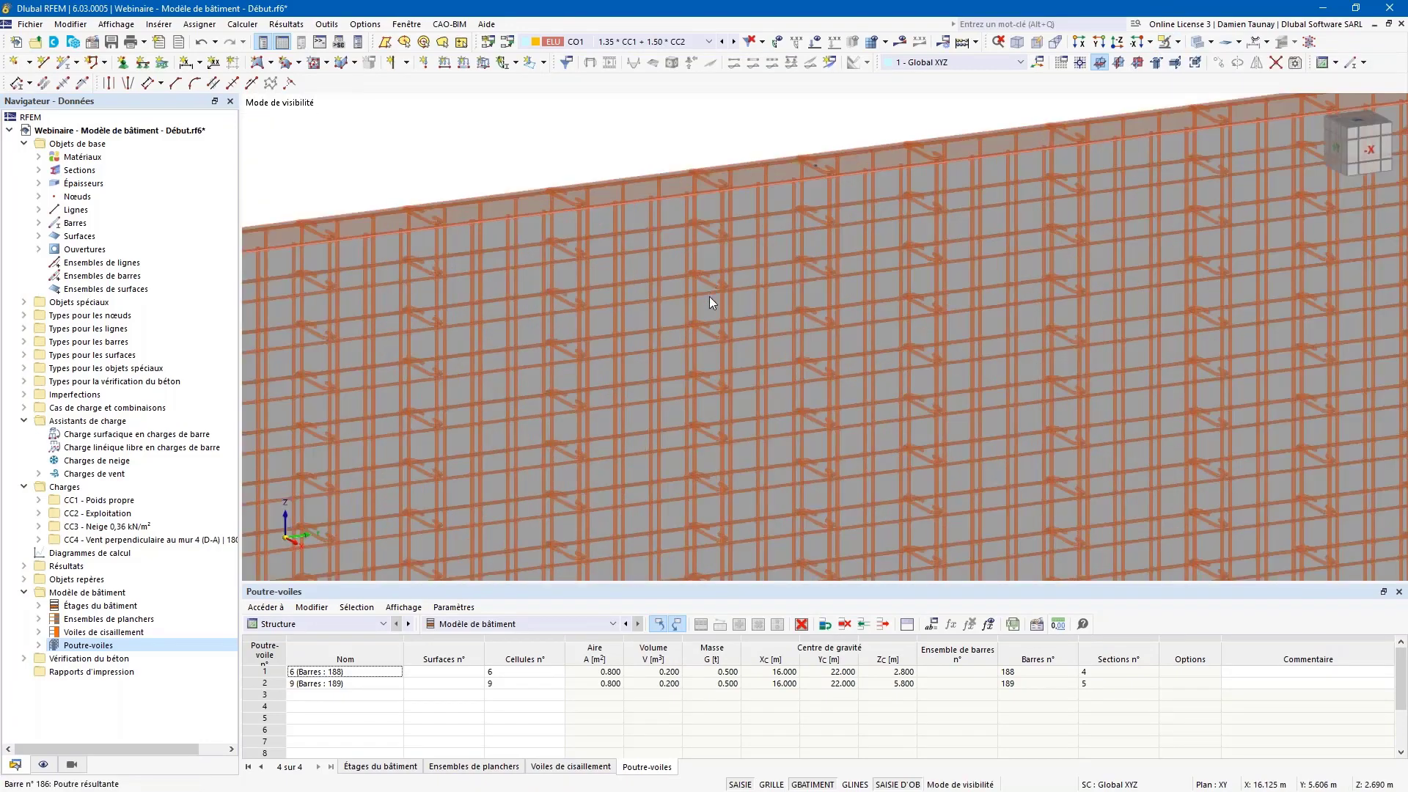
pyautogui.scroll(-5, 710, 302)
pyautogui.moveTo(703, 311)
pyautogui.keyDown('ctrl'); pyautogui.mouseDown(button='middle')
pyautogui.moveTo(654, 295)
pyautogui.moveTo(644, 311)
pyautogui.moveTo(695, 307)
pyautogui.mouseUp(button='middle'); pyautogui.keyUp('ctrl')
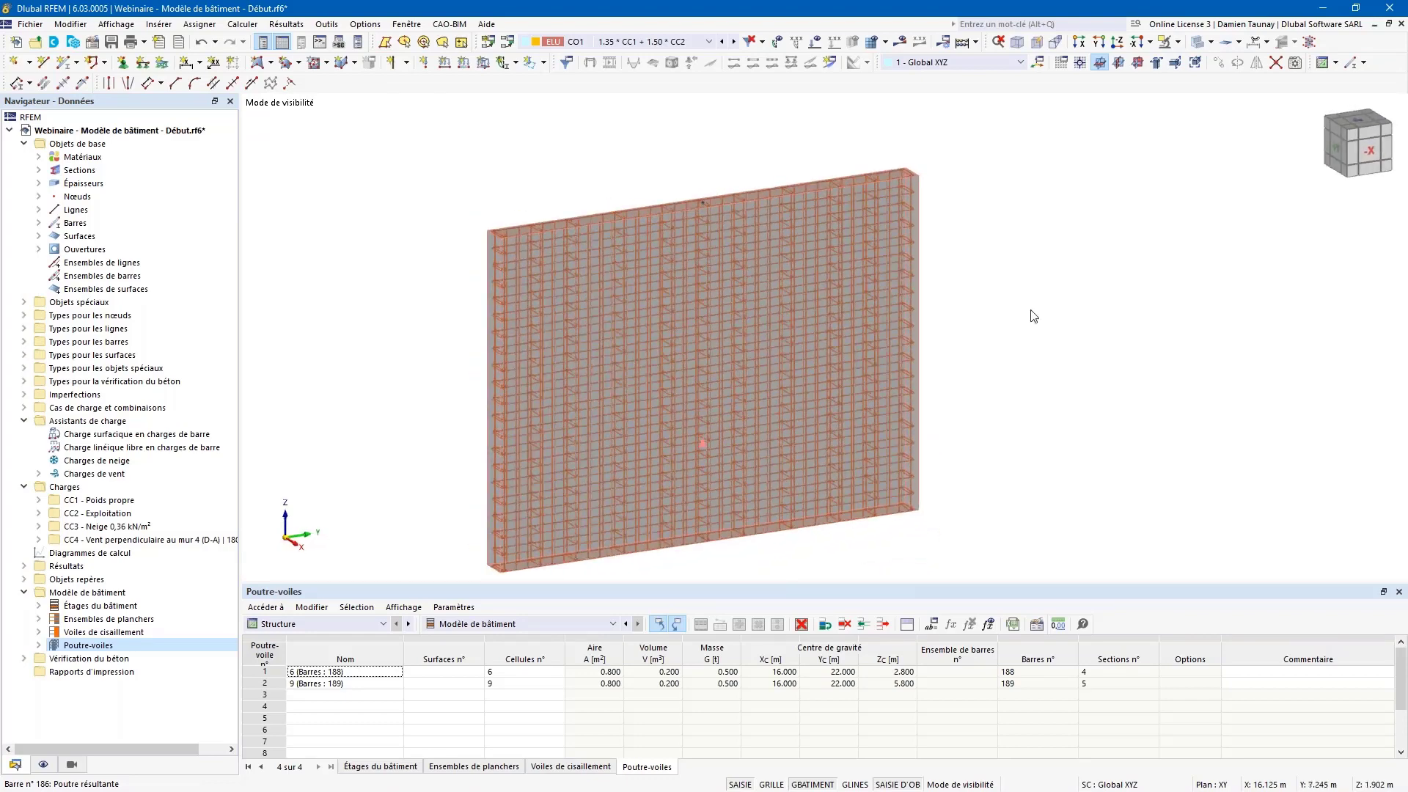
# - Show the whole model again and open the properties of deep beam member 188 above the lowest opening
pyautogui.click(1177, 42)
pyautogui.click(1192, 171)
pyautogui.scroll(-7, 994, 263)
pyautogui.moveTo(1000, 289); pyautogui.dragTo(849, 398, button='middle')
pyautogui.scroll(3, 989, 320)
pyautogui.keyDown('ctrl'); pyautogui.moveTo(989, 447); pyautogui.dragTo(926, 330, button='middle'); pyautogui.keyUp('ctrl')
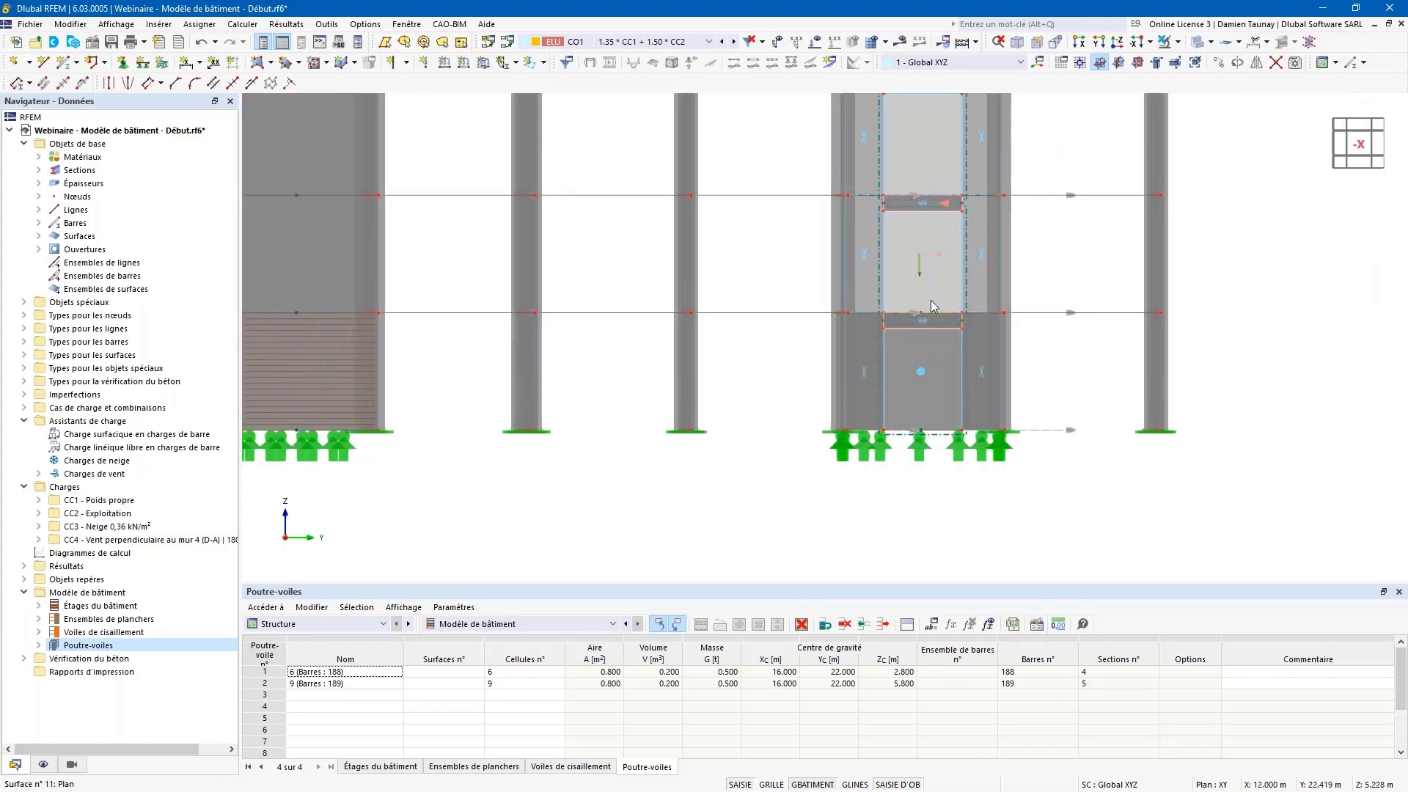
pyautogui.keyDown('ctrl'); pyautogui.moveTo(929, 347); pyautogui.dragTo(945, 350, button='middle'); pyautogui.keyUp('ctrl')
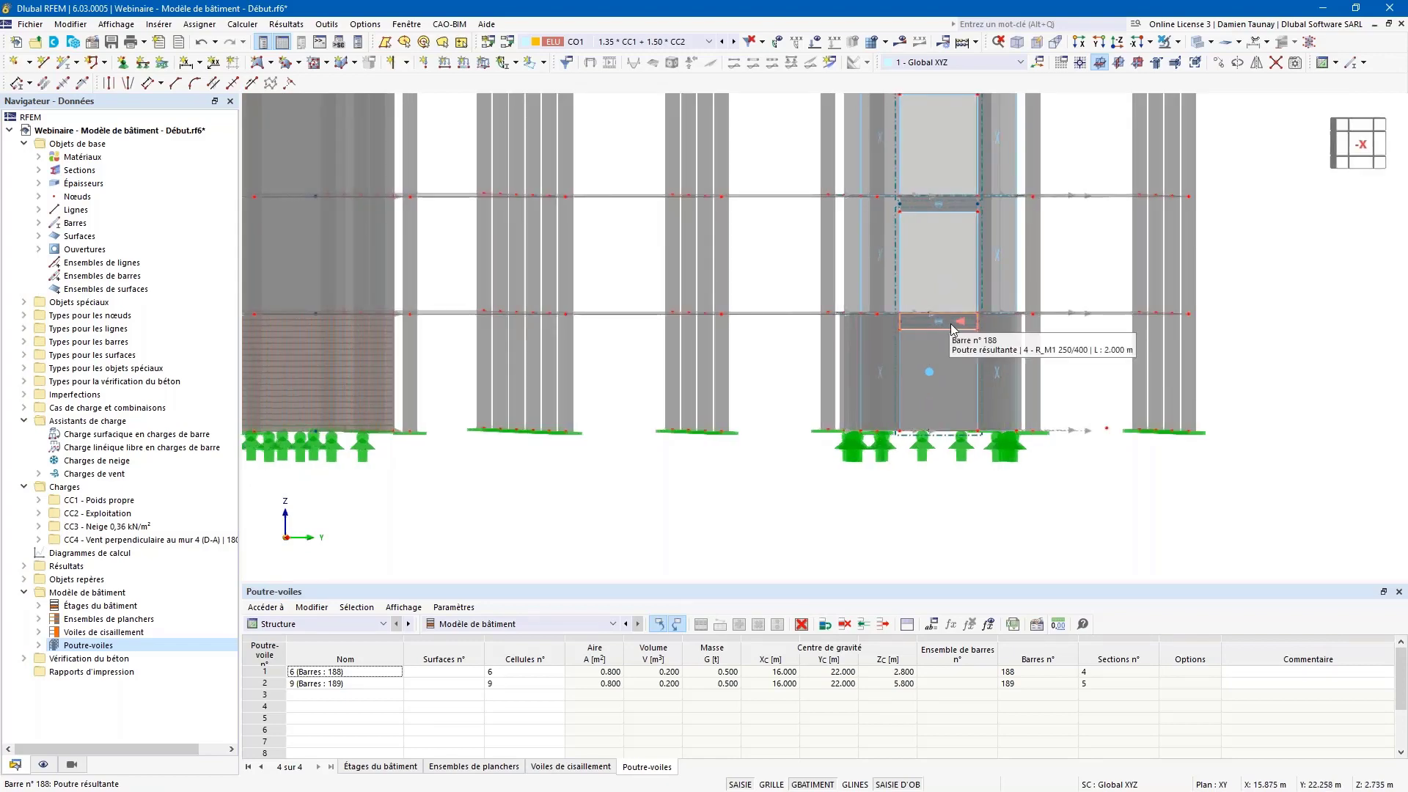
pyautogui.doubleClick(950, 324)
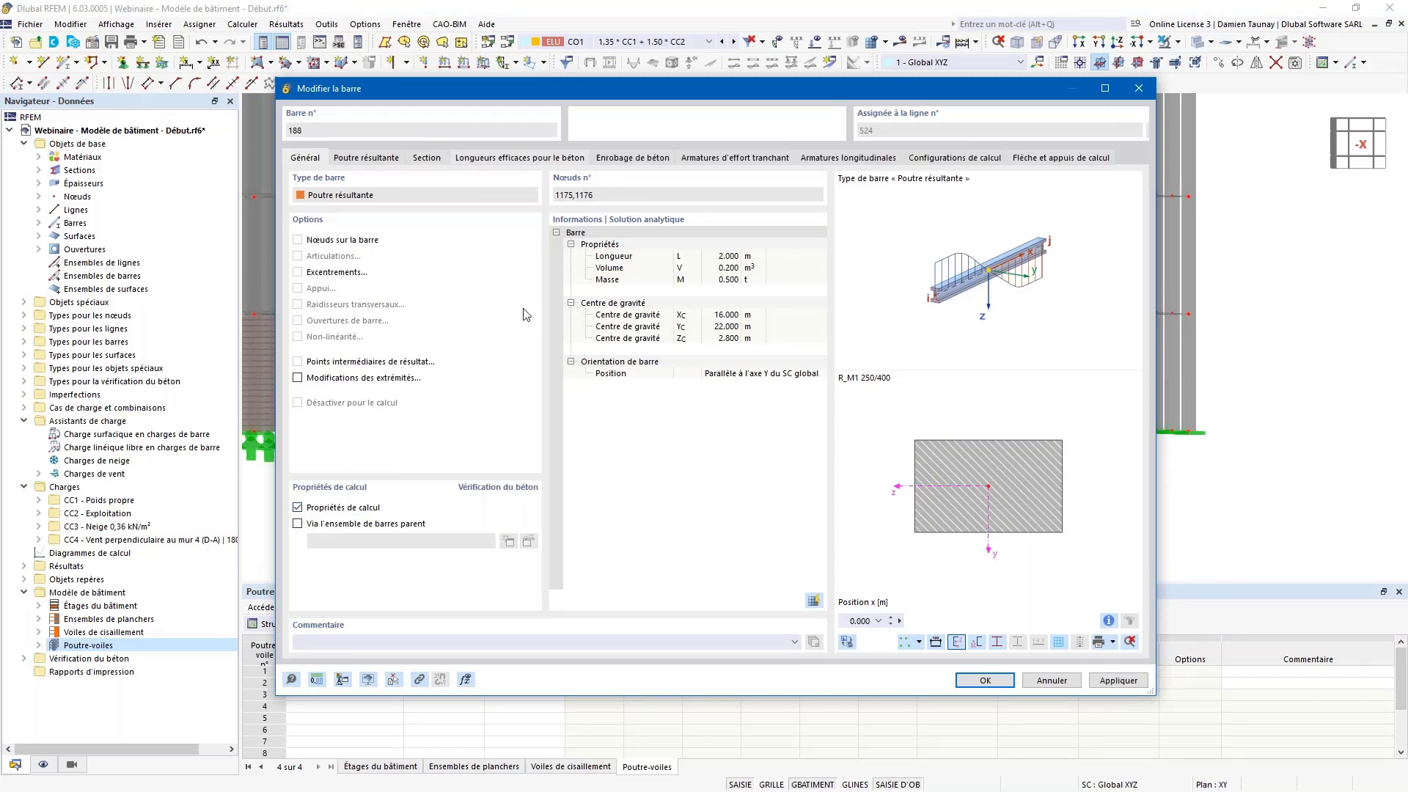
# - Set the stirrup spacing of deep beam member 188 to 0.15 m in its shear reinforcement
pyautogui.click(519, 158)
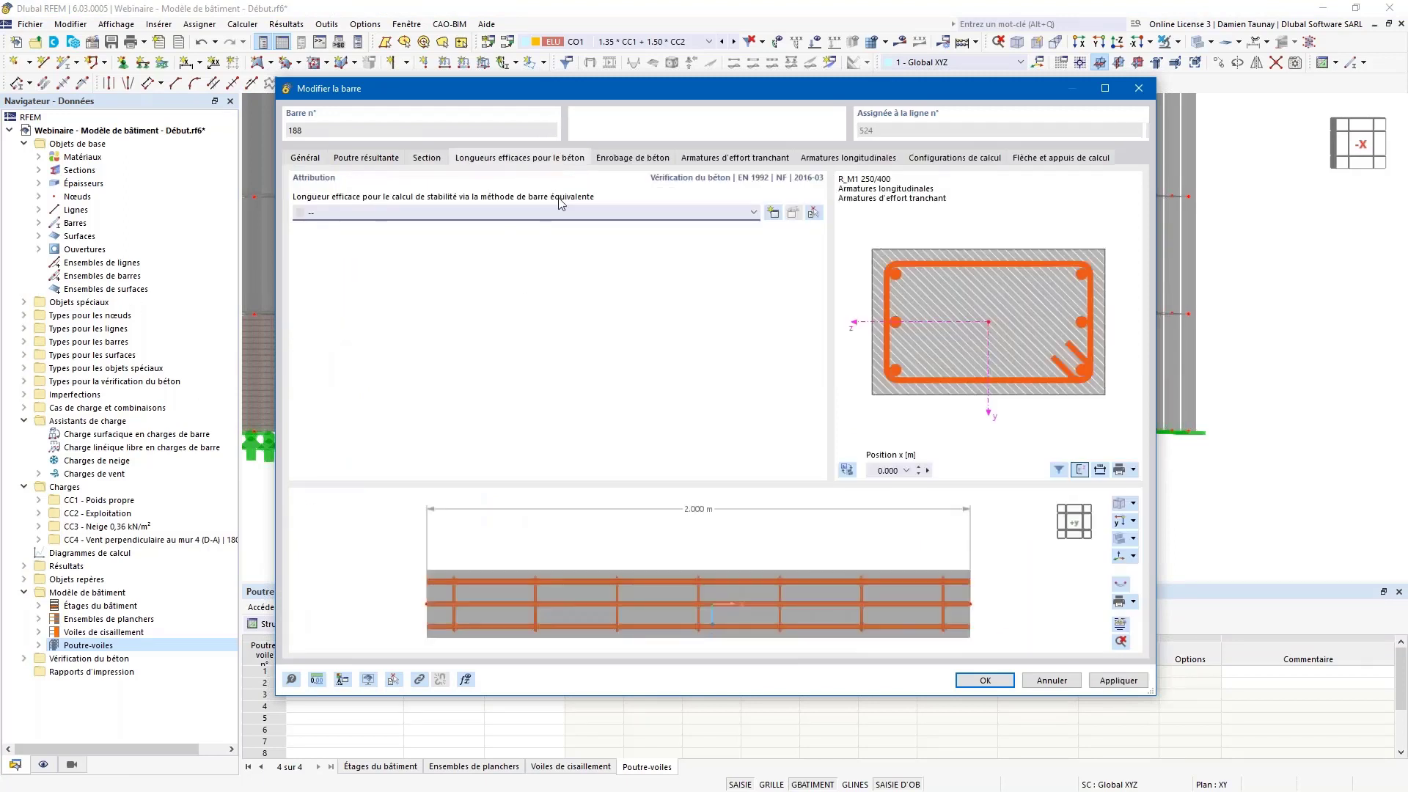
pyautogui.click(609, 162)
pyautogui.click(732, 160)
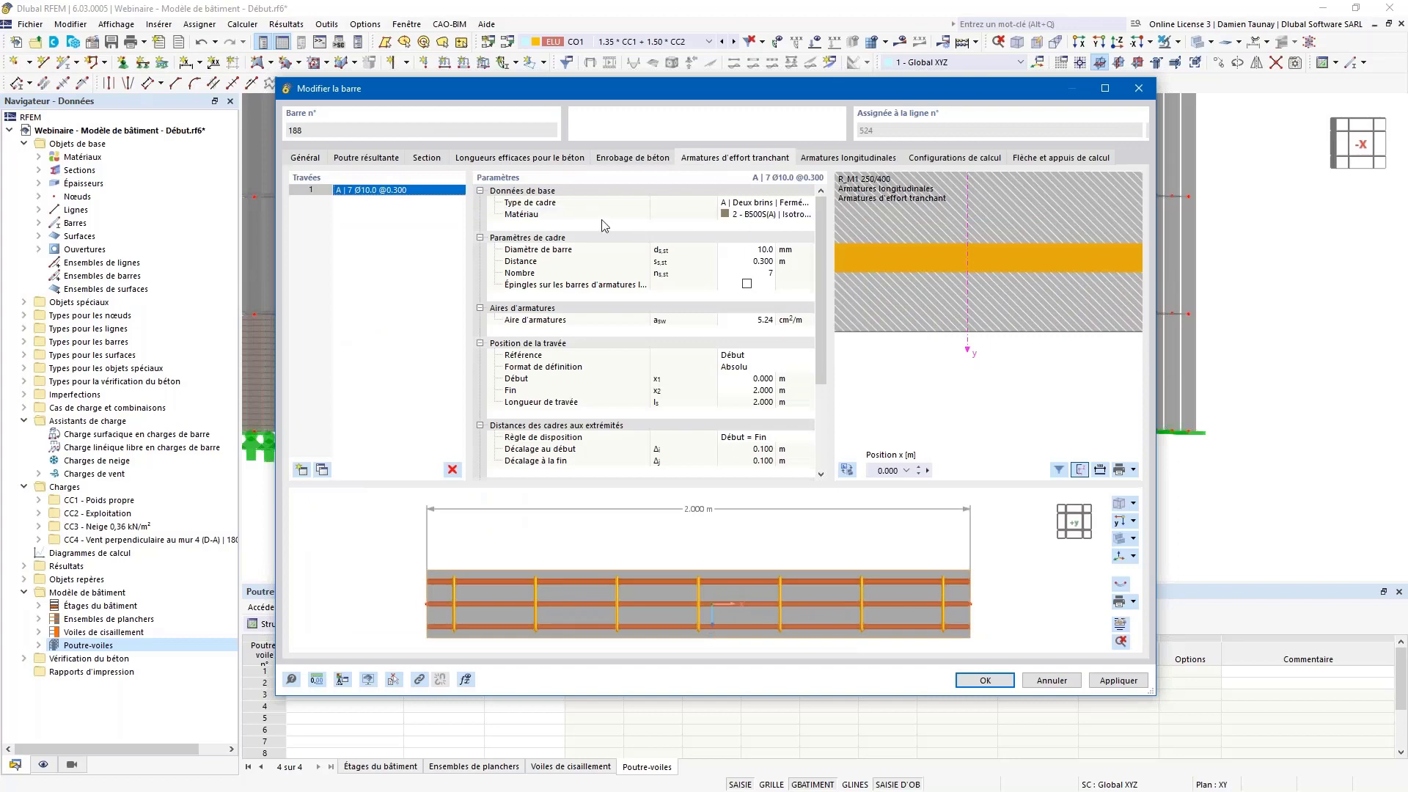
pyautogui.click(755, 261)
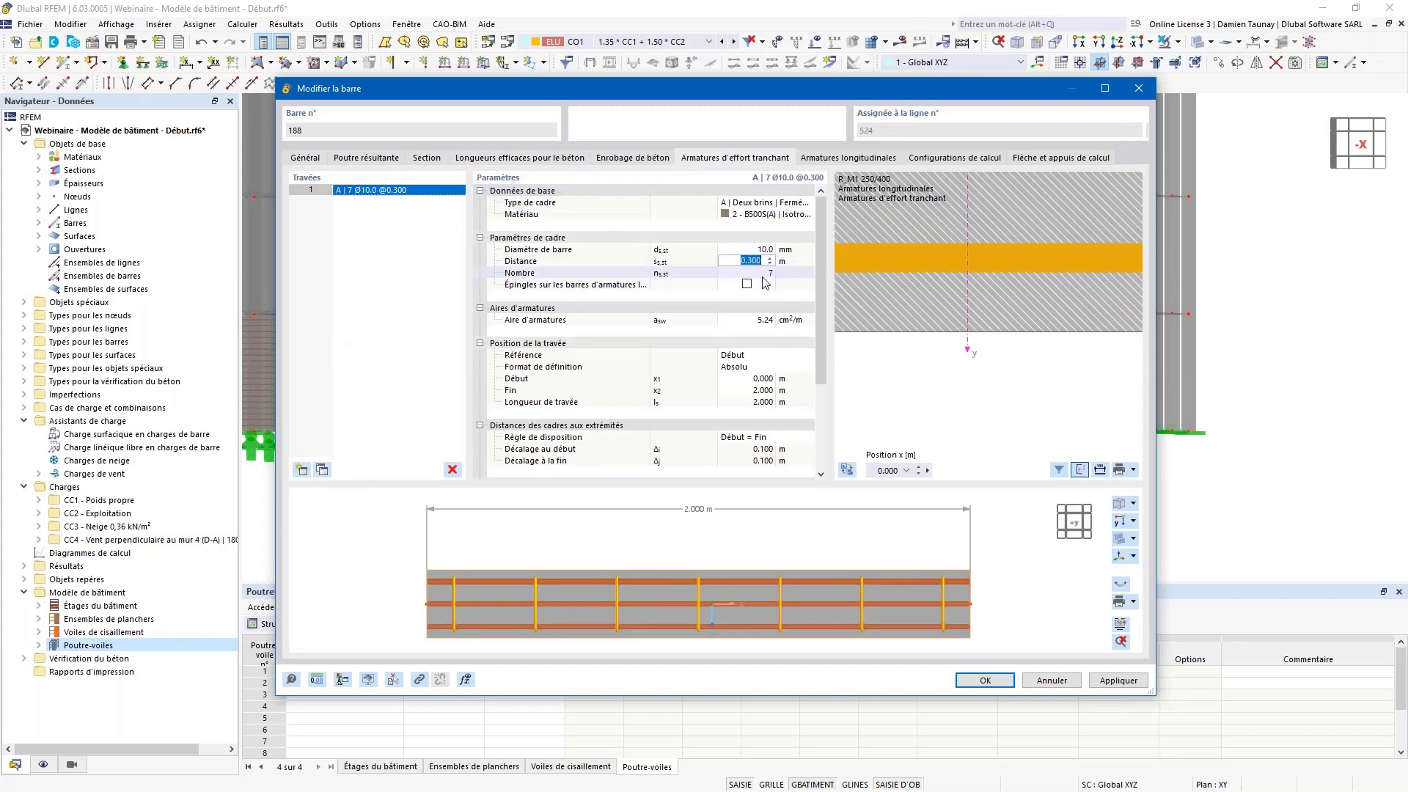
pyautogui.write('0.15')
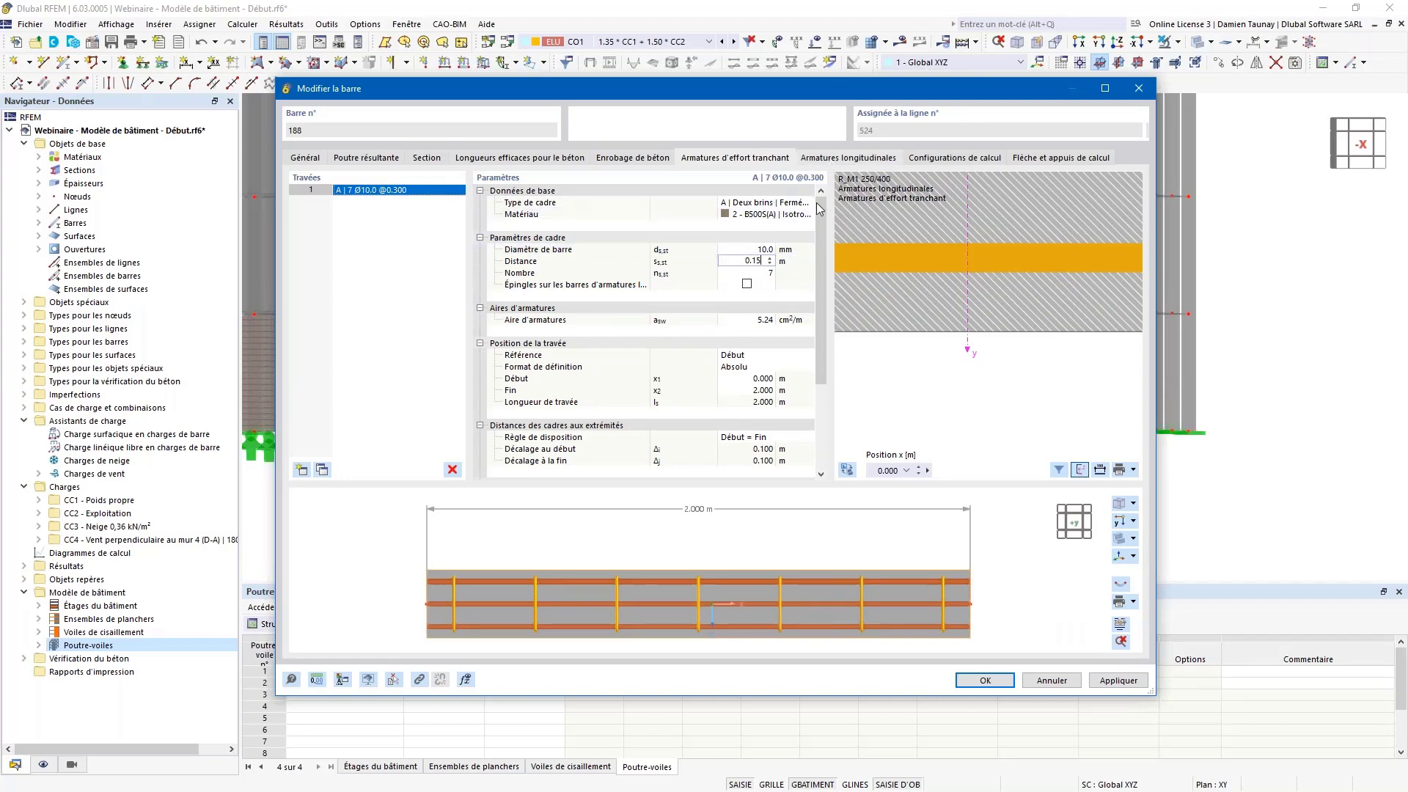
# - Change the deep beam's longitudinal reinforcement from symmetric to the uniformly distributed type and check the bar layout in the cross-section
pyautogui.click(833, 159)
pyautogui.click(758, 206)
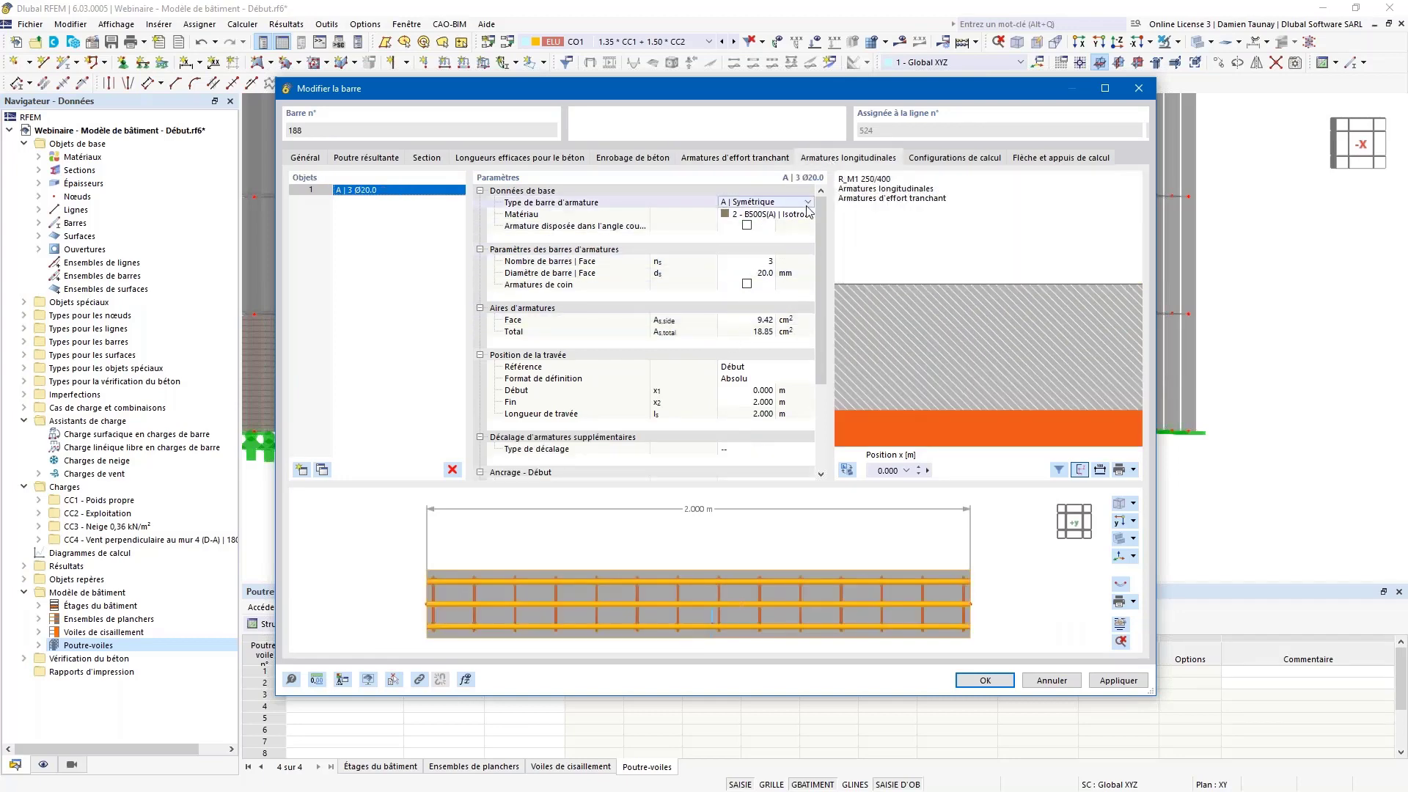
pyautogui.click(807, 202)
pyautogui.click(770, 235)
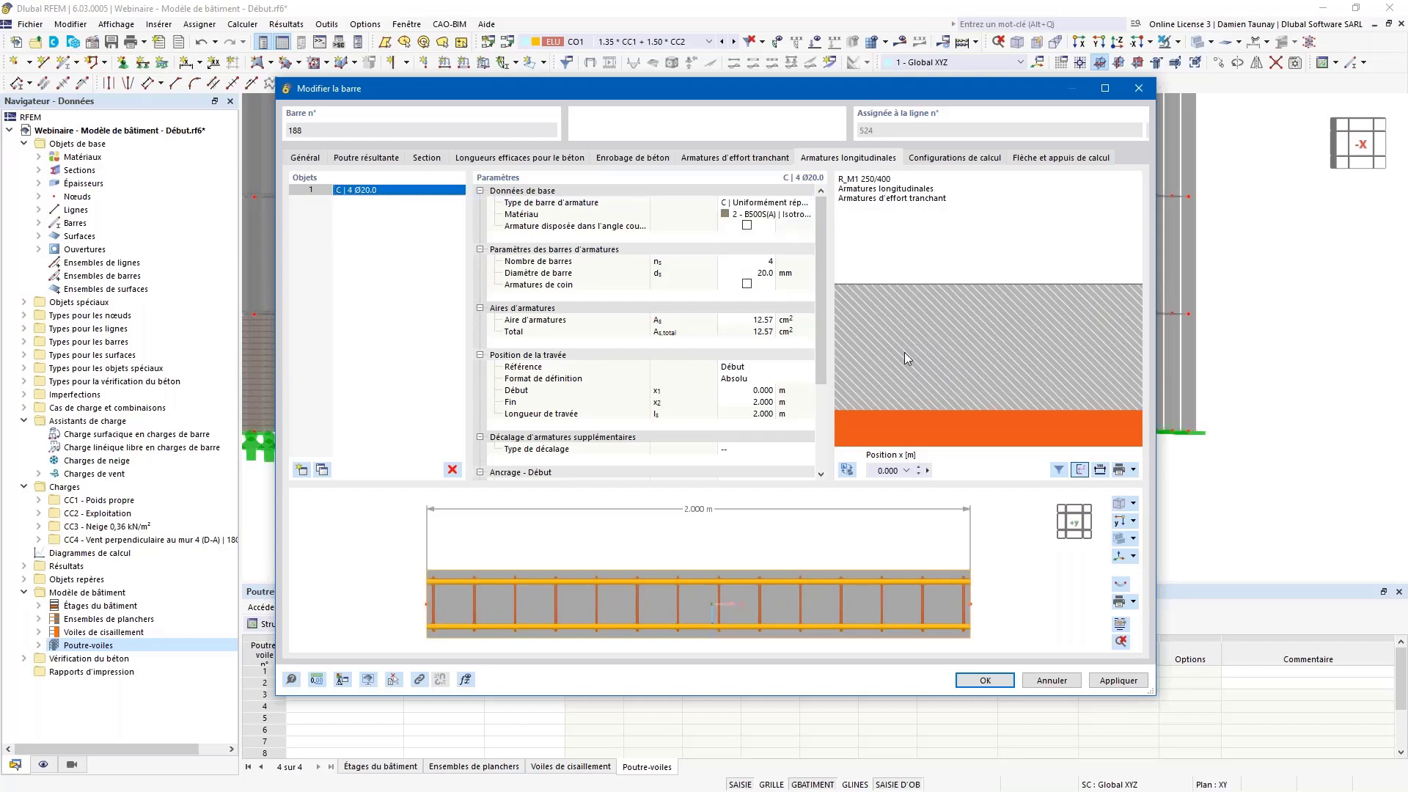
pyautogui.scroll(-5, 953, 347)
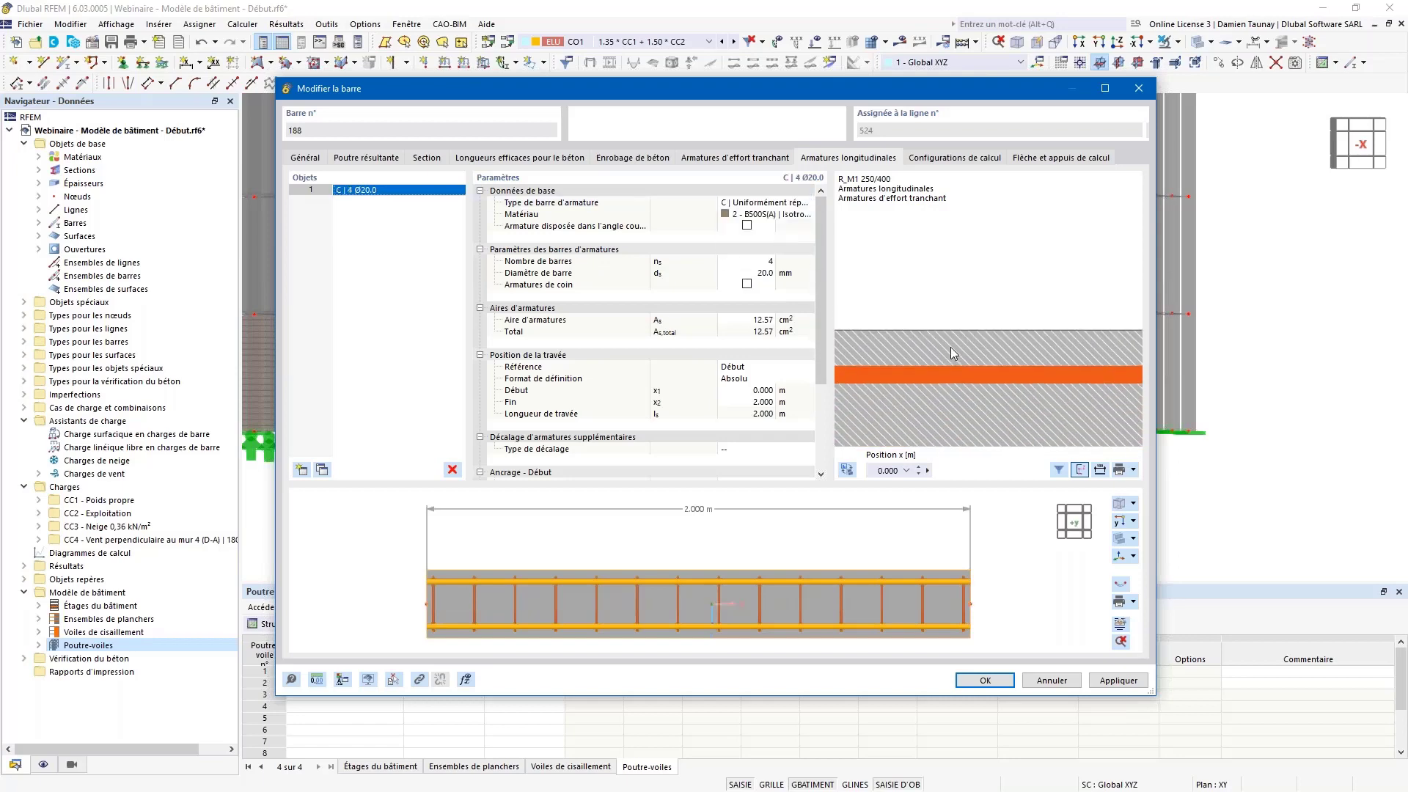
pyautogui.moveTo(949, 380); pyautogui.dragTo(974, 304, button='middle')
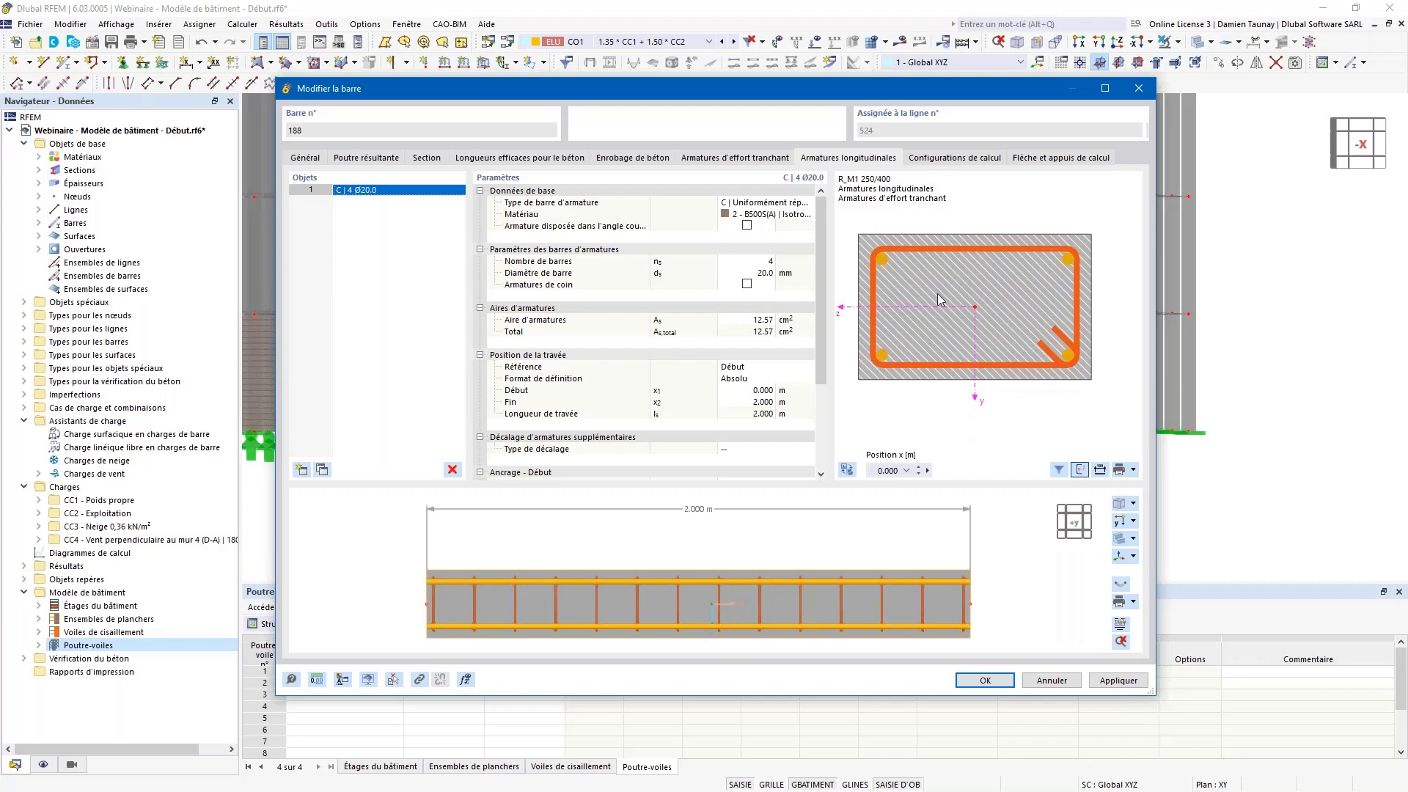
# - Set the deep beam's longitudinal bar diameter to 12 mm and increase the number of bars to 8 and further to 10
pyautogui.click(752, 272)
pyautogui.write('12')
pyautogui.click(761, 261)
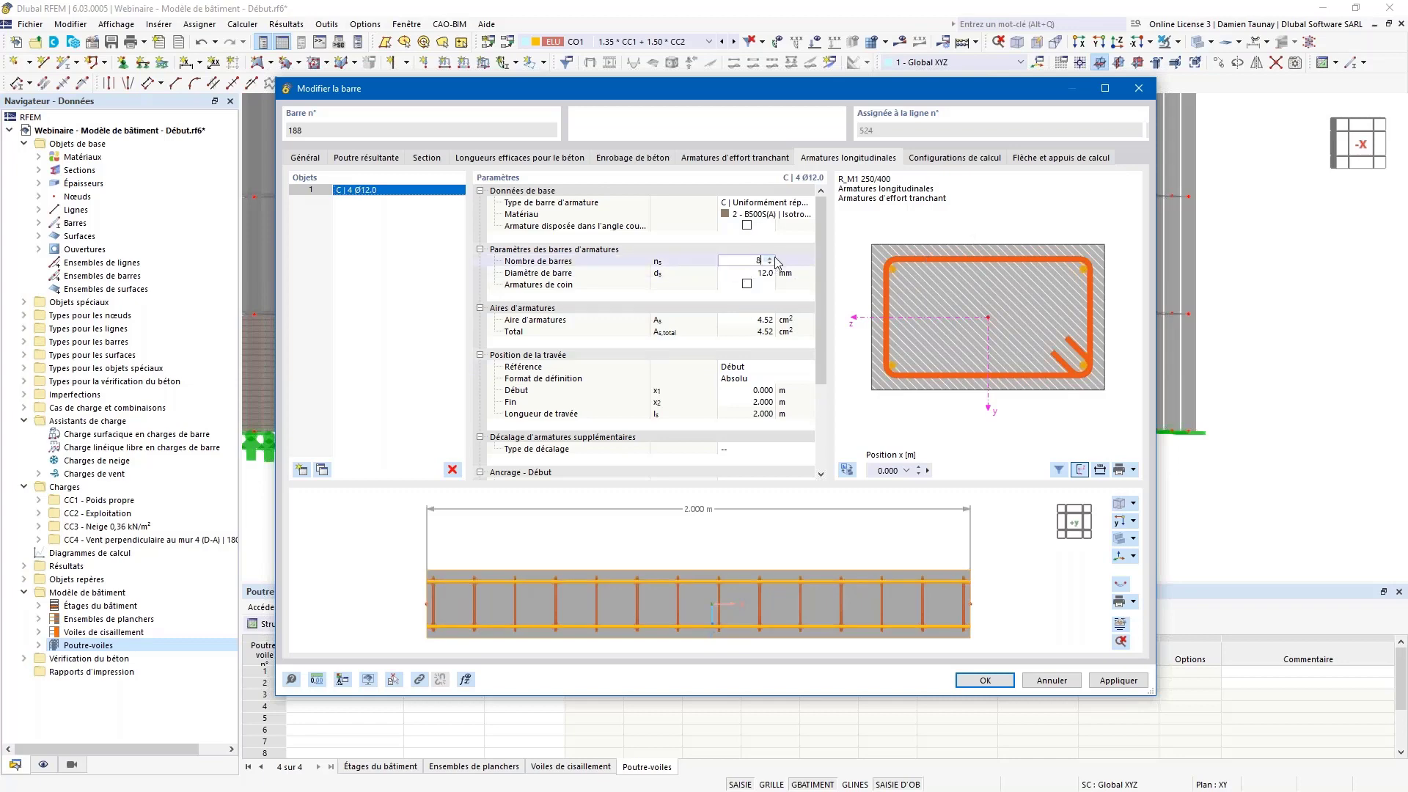
pyautogui.click(893, 406)
pyautogui.click(768, 262)
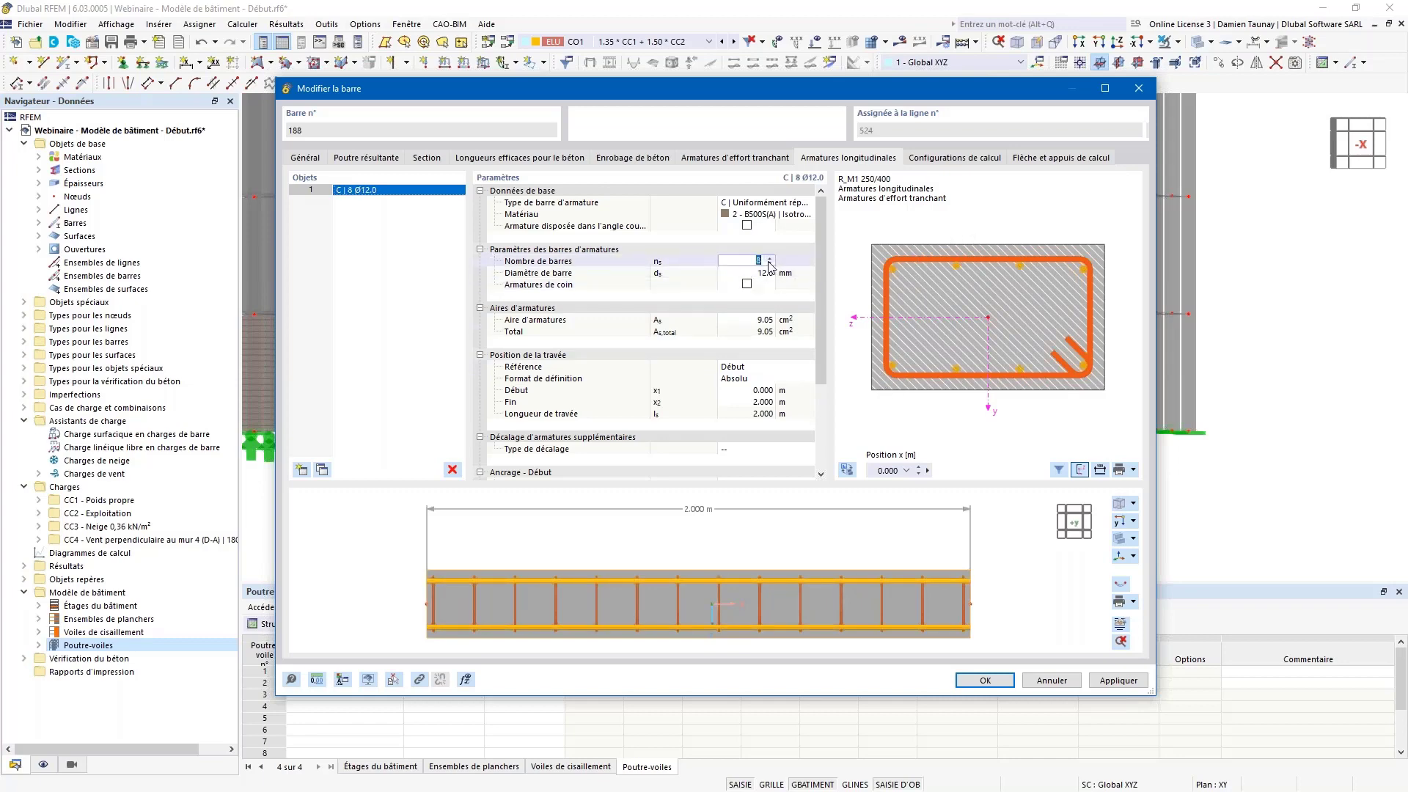
pyautogui.click(770, 259)
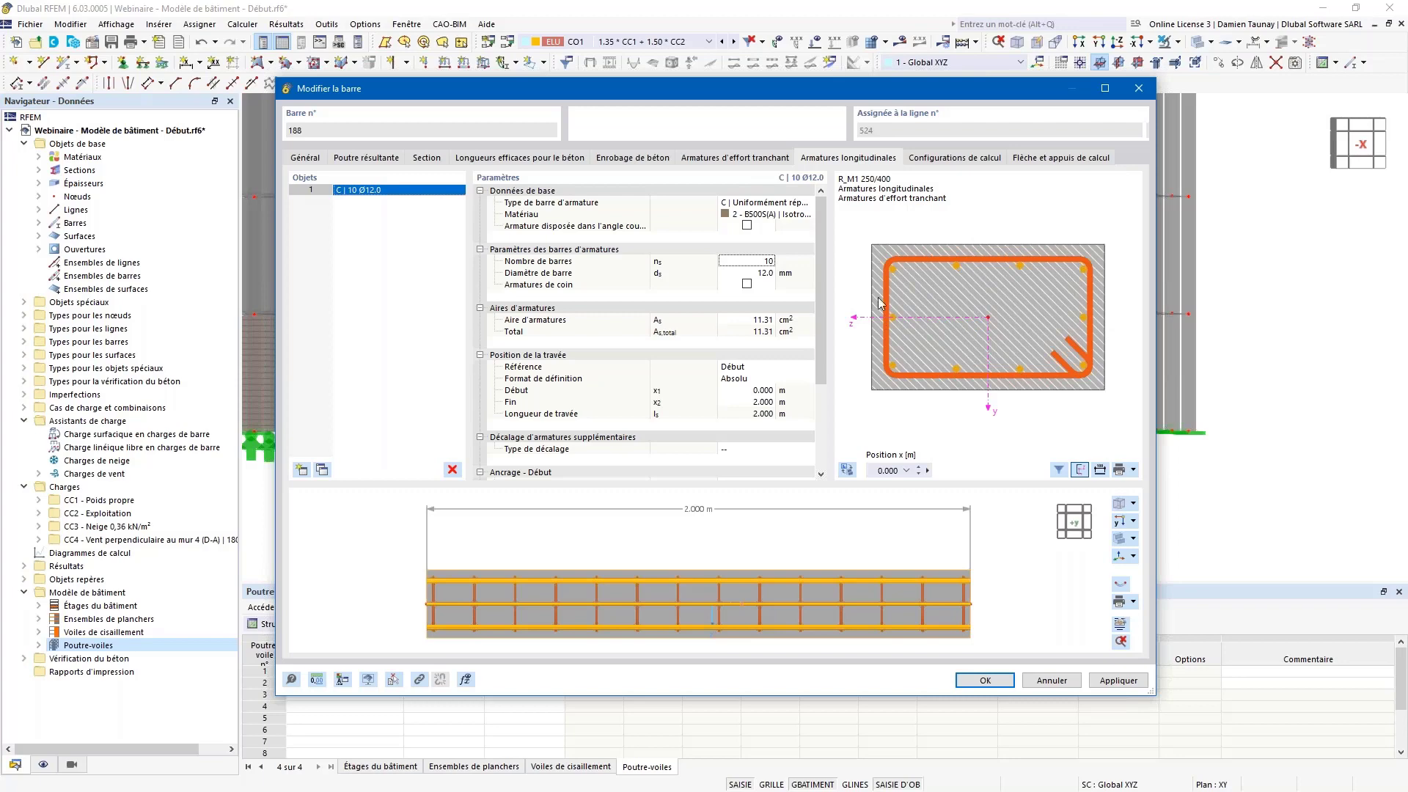
# - Try adding cross ties on the longitudinal bars in the shear reinforcement and toggling individual ties in the section
pyautogui.click(735, 157)
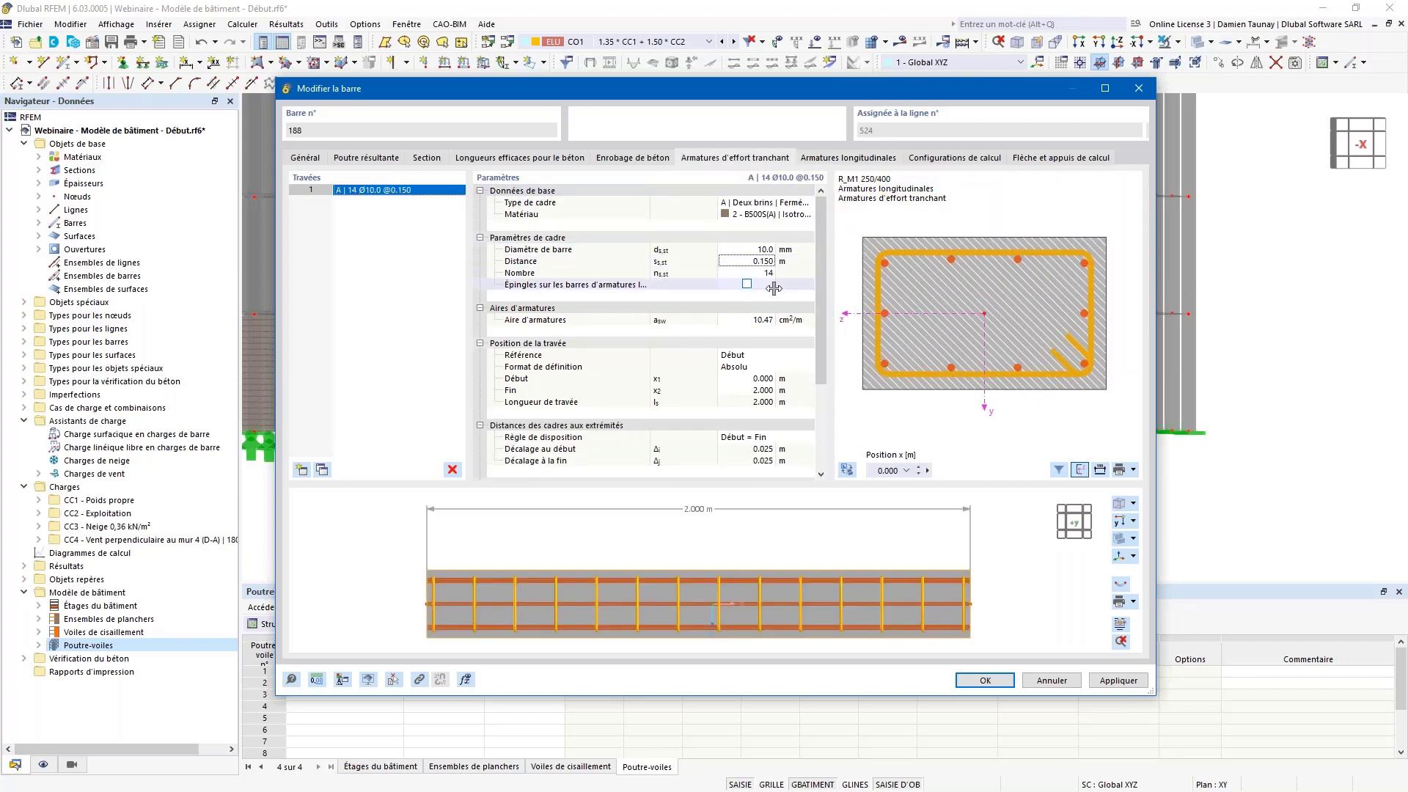
pyautogui.click(746, 284)
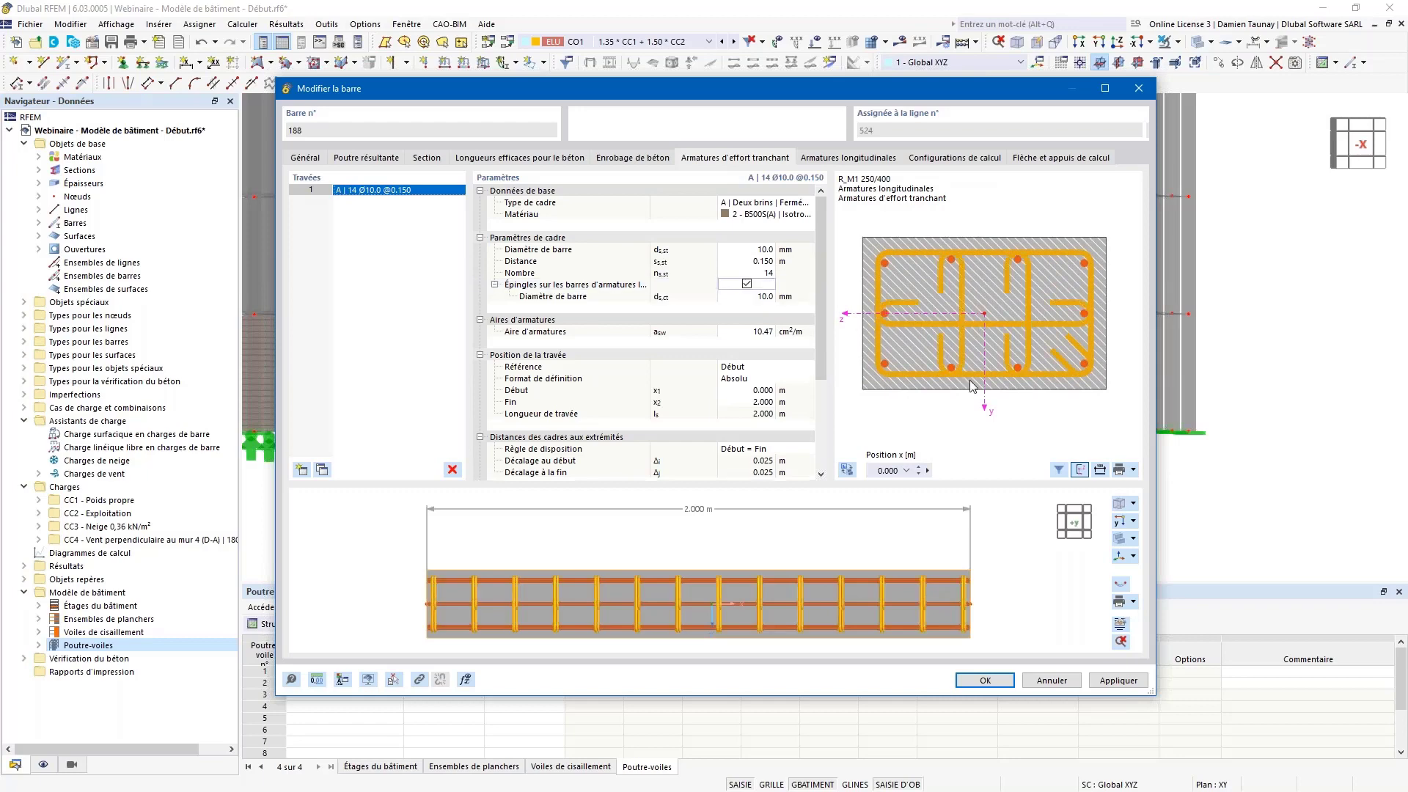
pyautogui.click(952, 259)
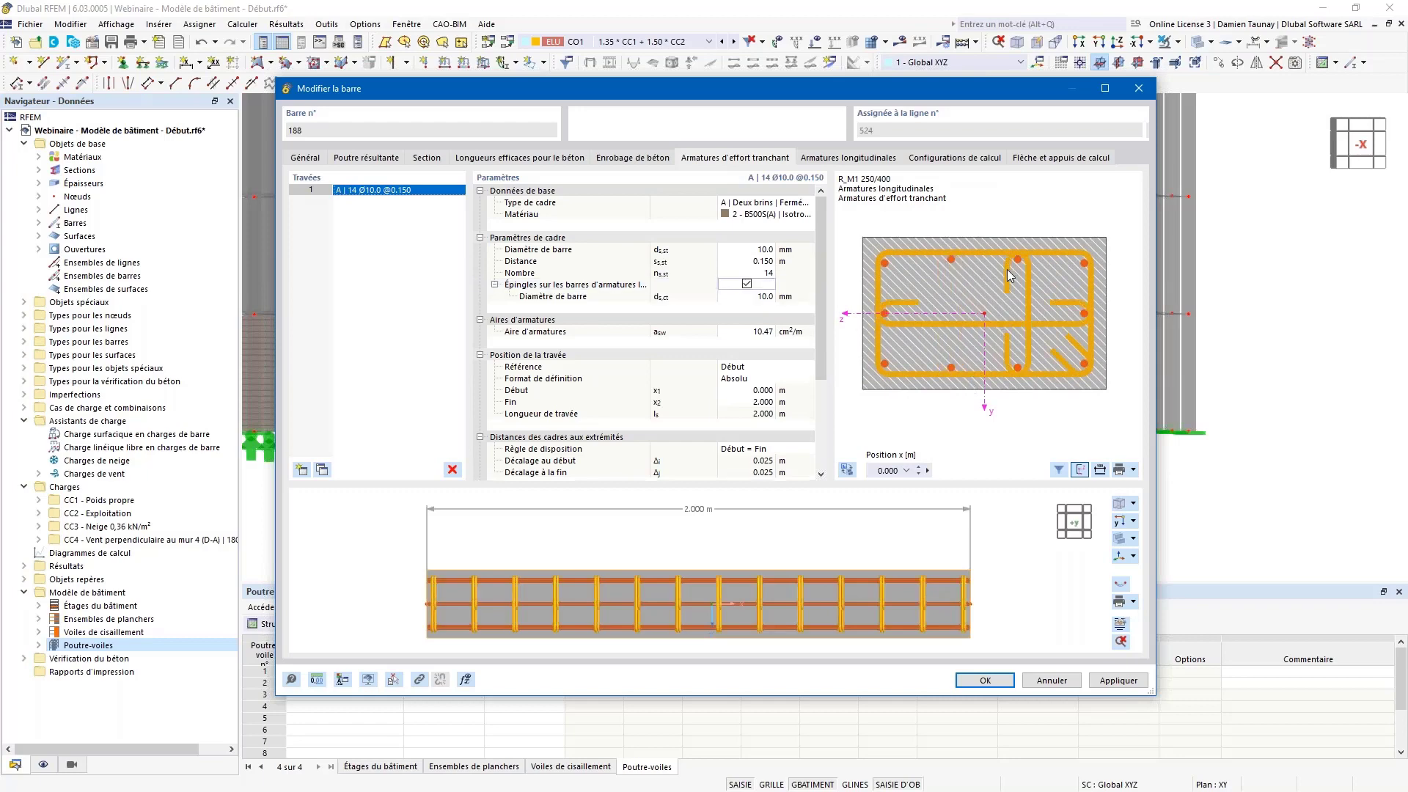
pyautogui.click(883, 313)
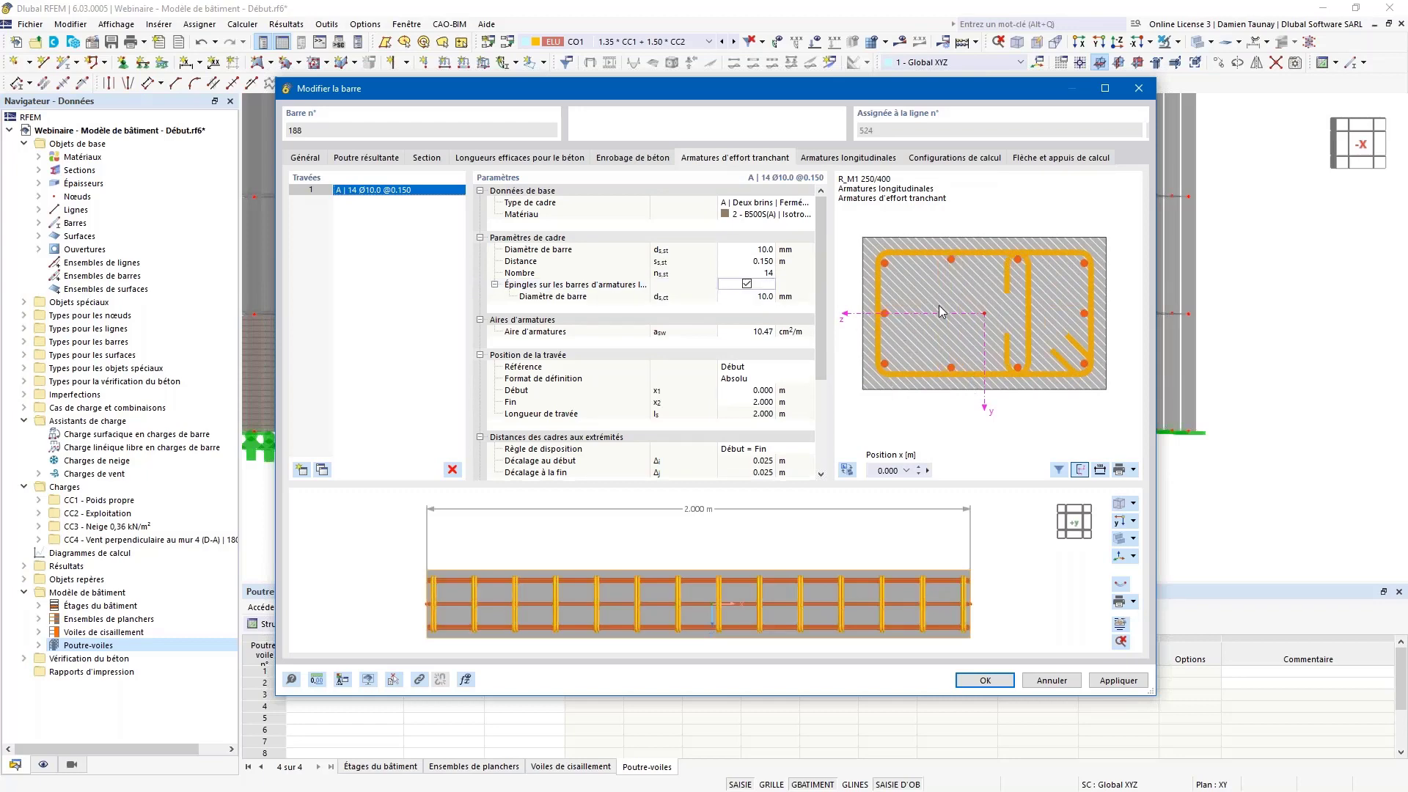
pyautogui.click(885, 312)
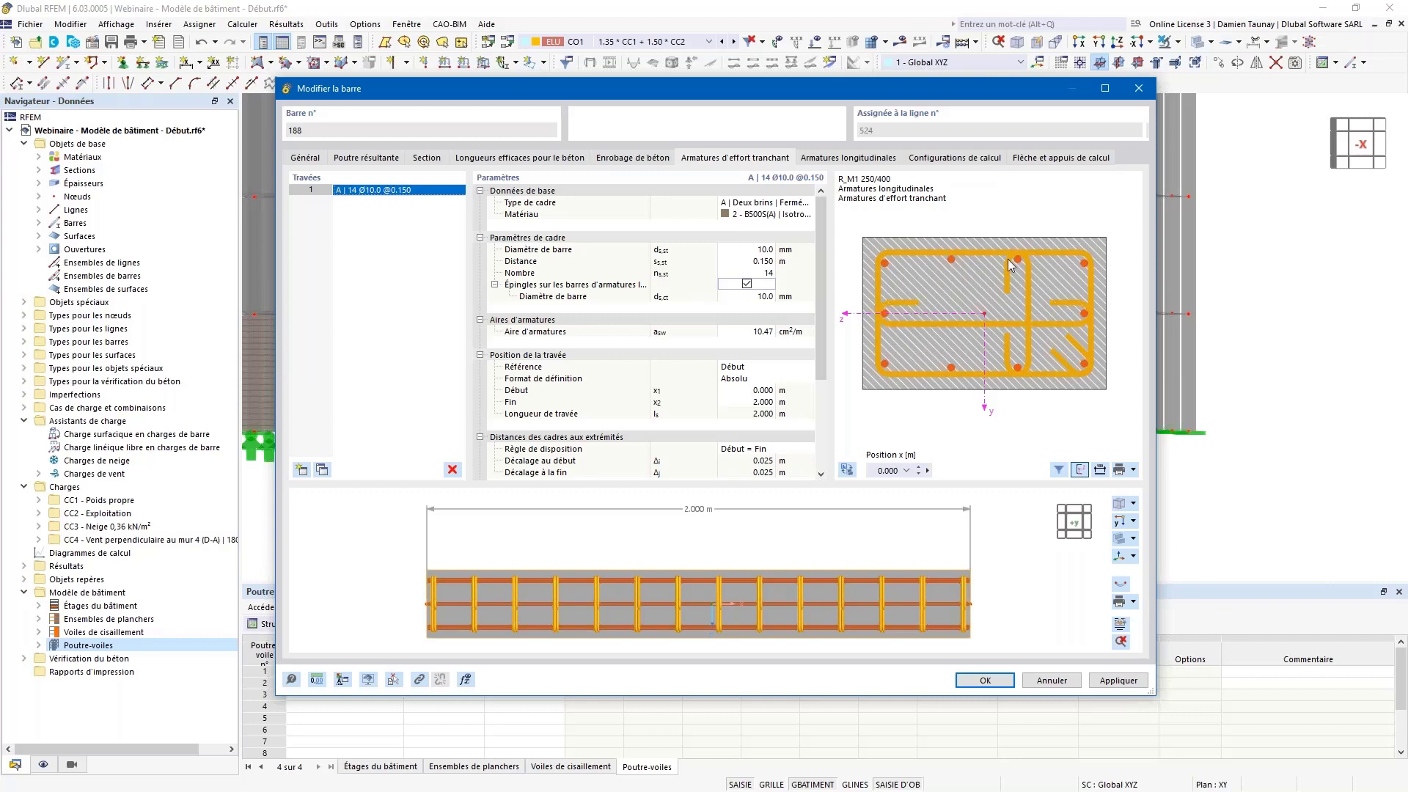
pyautogui.click(747, 284)
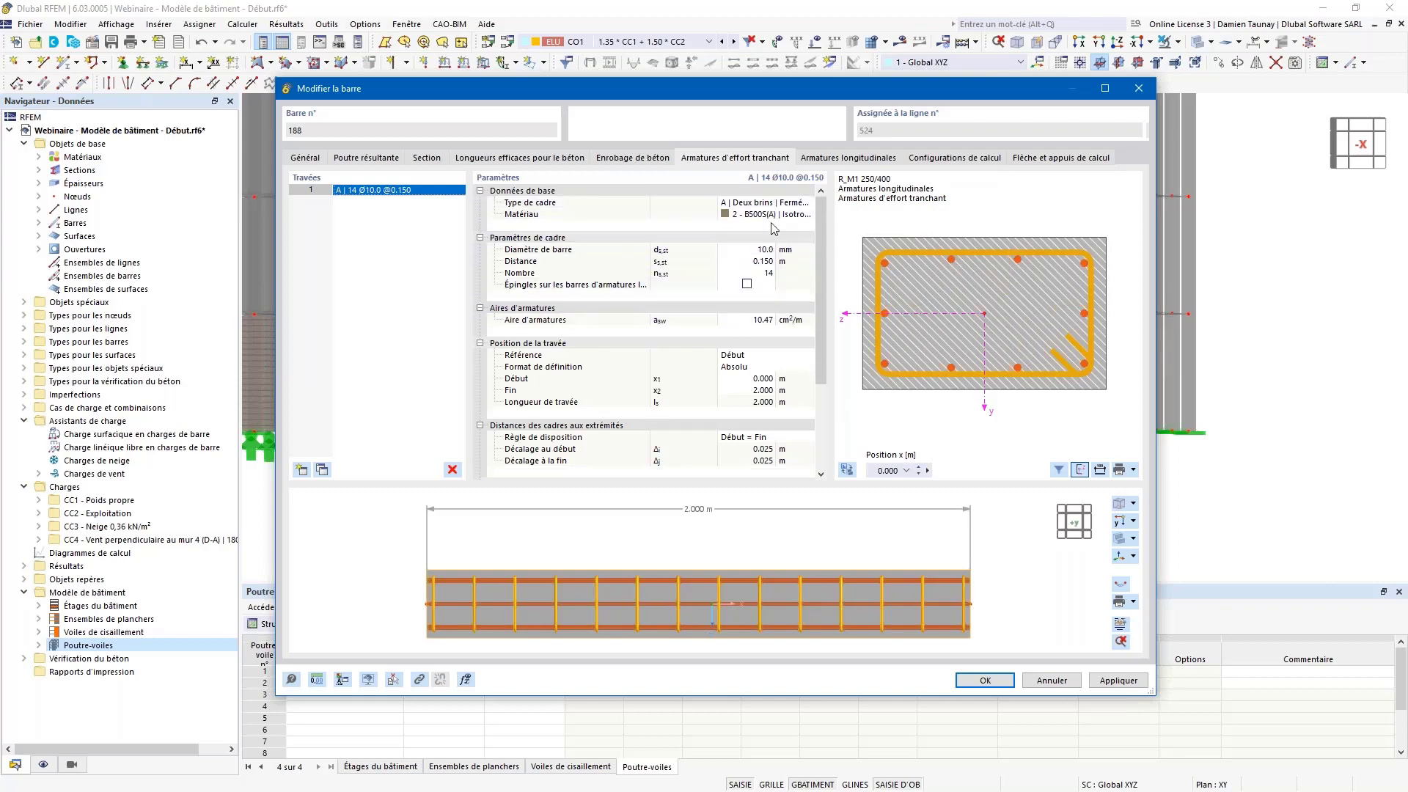
# - Reduce the number of longitudinal bars to 8 and accept the changes to deep beam member 188
pyautogui.click(826, 167)
pyautogui.click(762, 261)
pyautogui.click(770, 264)
pyautogui.click(770, 263)
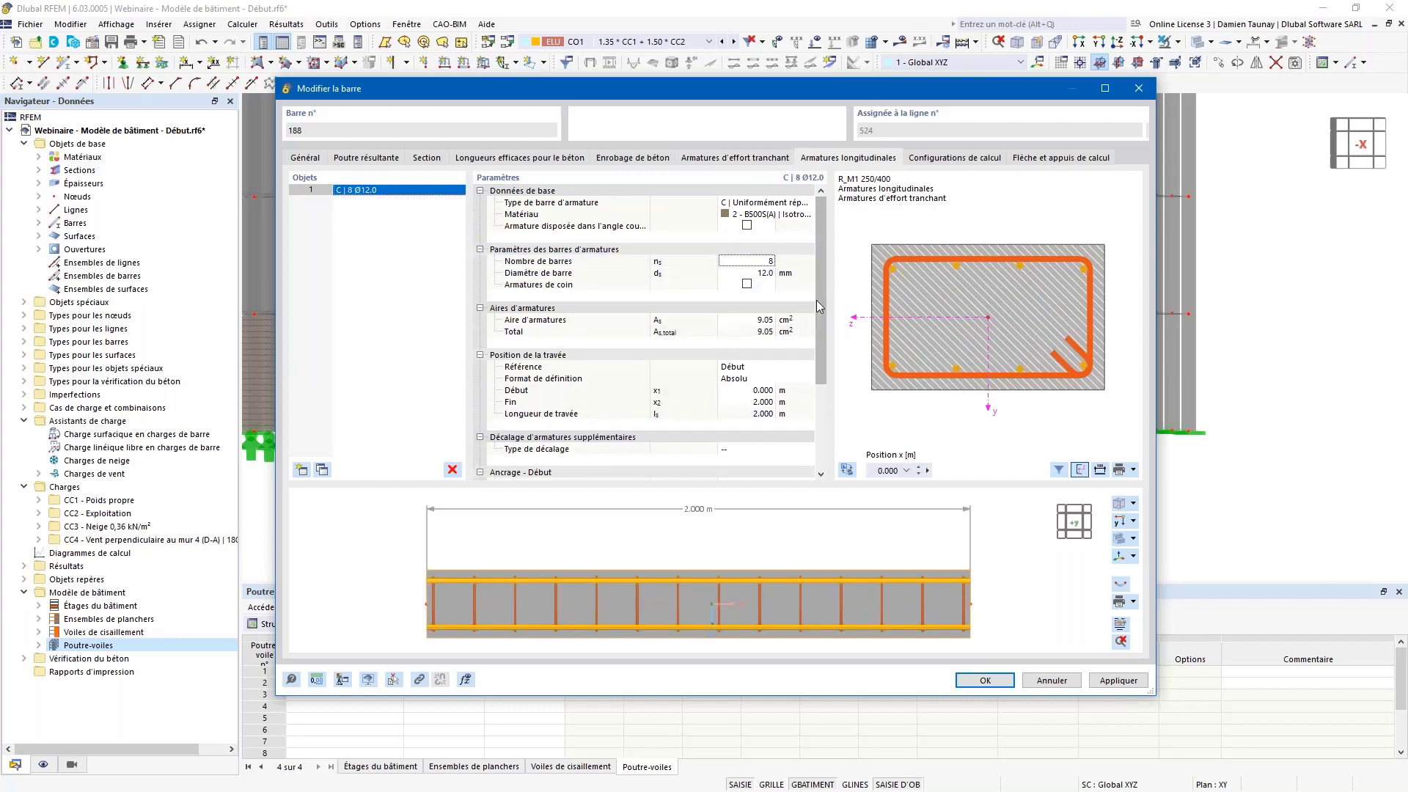
pyautogui.click(985, 681)
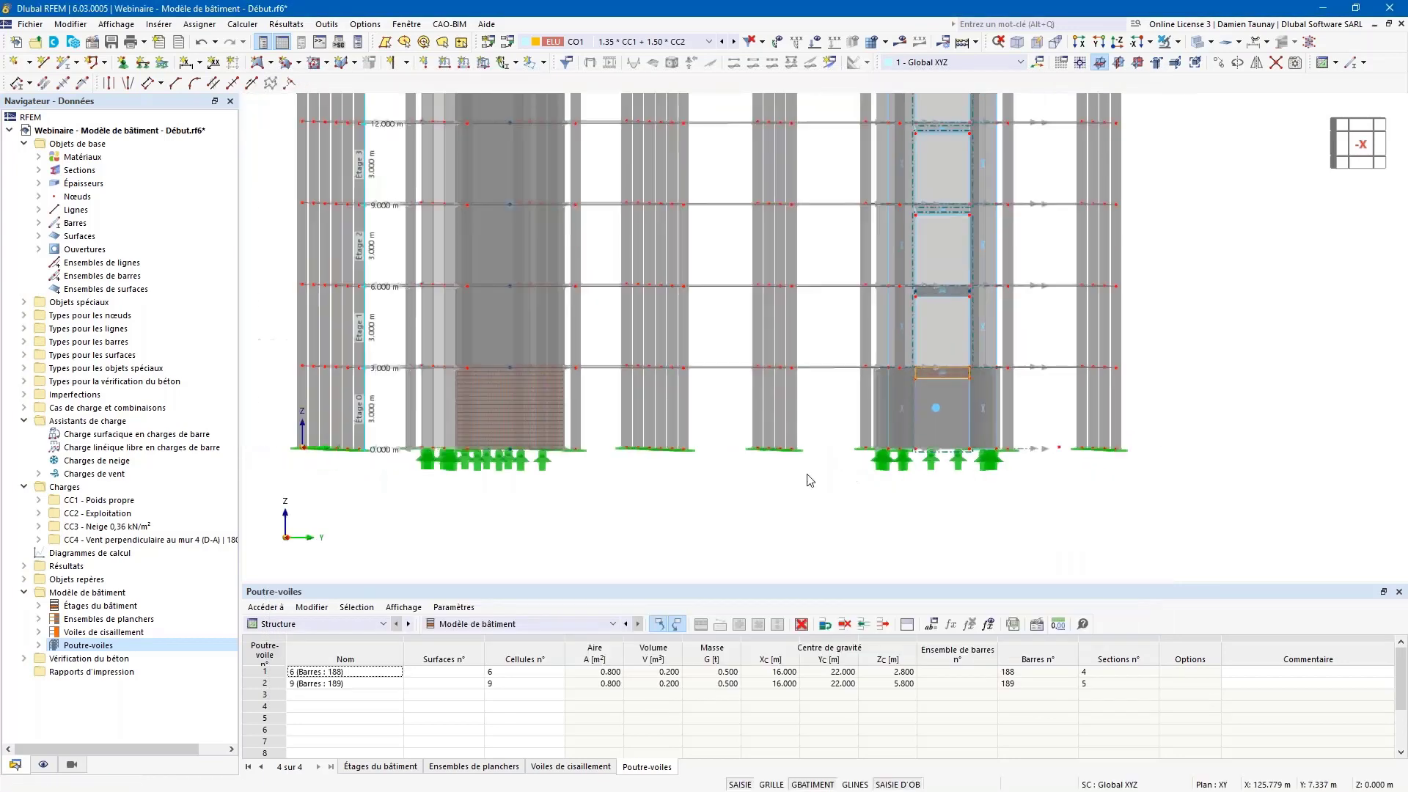
# - Copy the properties and reinforcement of deep beam member 188 to member 189 on the storey above and accept
pyautogui.keyDown('ctrl'); pyautogui.moveTo(784, 484); pyautogui.dragTo(600, 319, button='middle'); pyautogui.keyUp('ctrl')
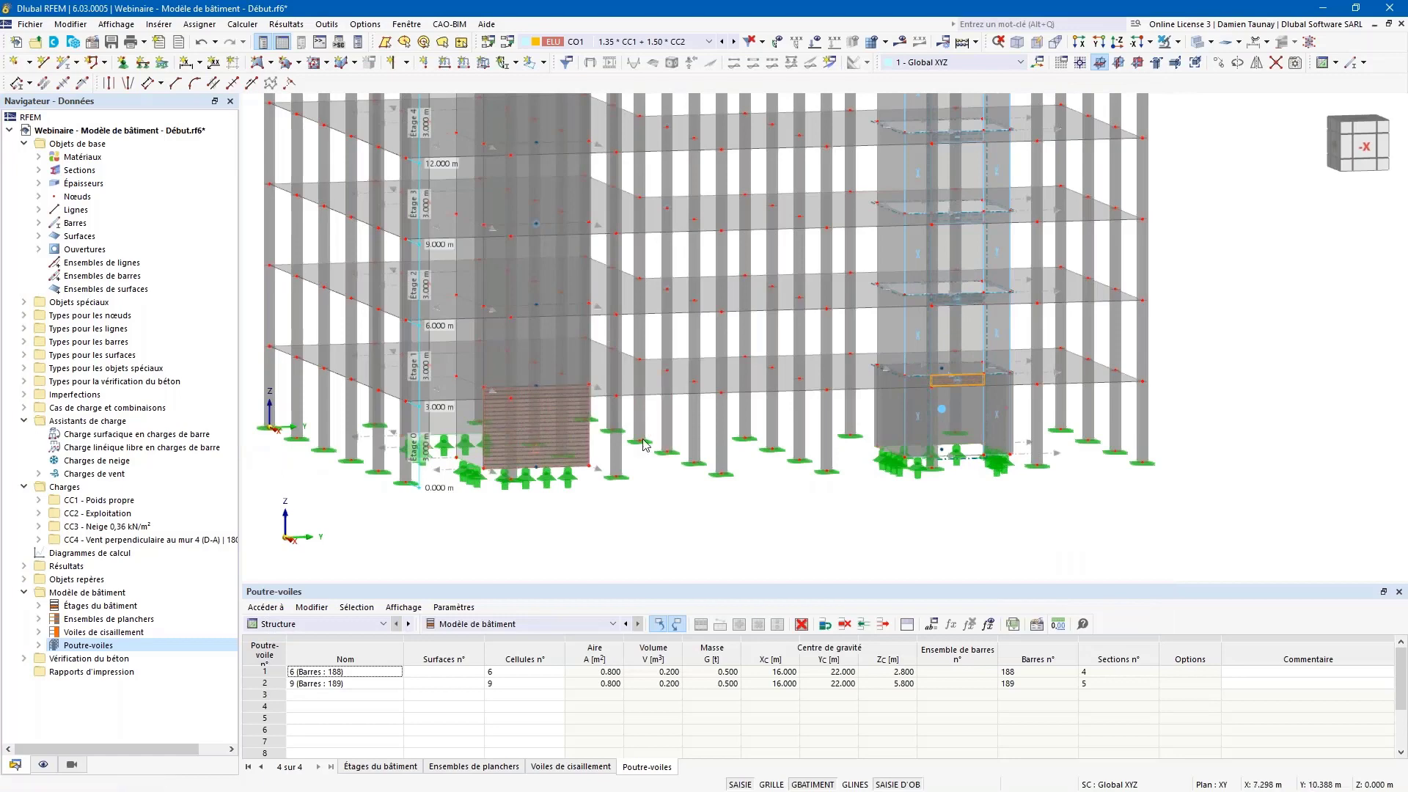
pyautogui.moveTo(883, 492); pyautogui.dragTo(836, 530, button='middle')
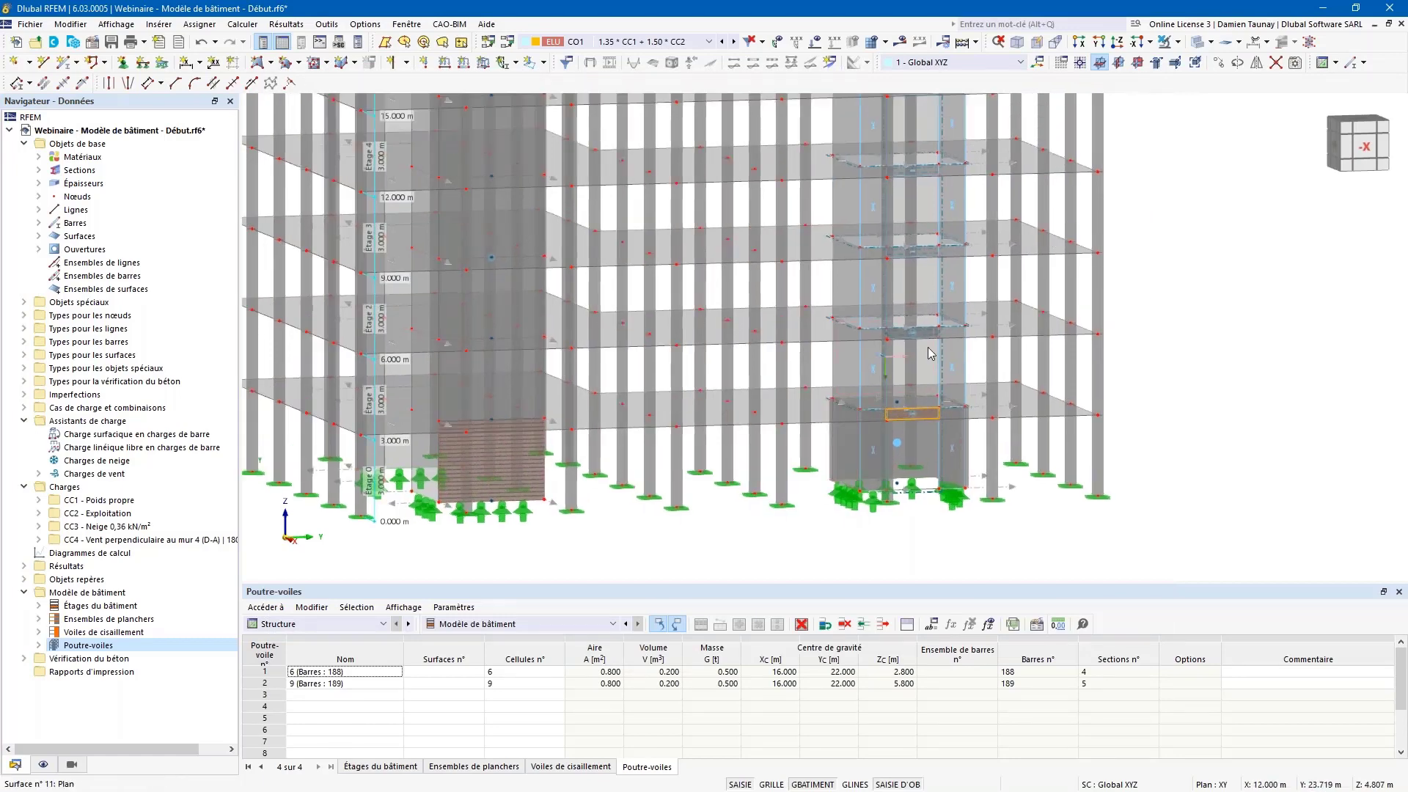
pyautogui.scroll(2, 927, 346)
pyautogui.keyDown('ctrl'); pyautogui.moveTo(933, 388); pyautogui.dragTo(927, 345, button='middle'); pyautogui.keyUp('ctrl')
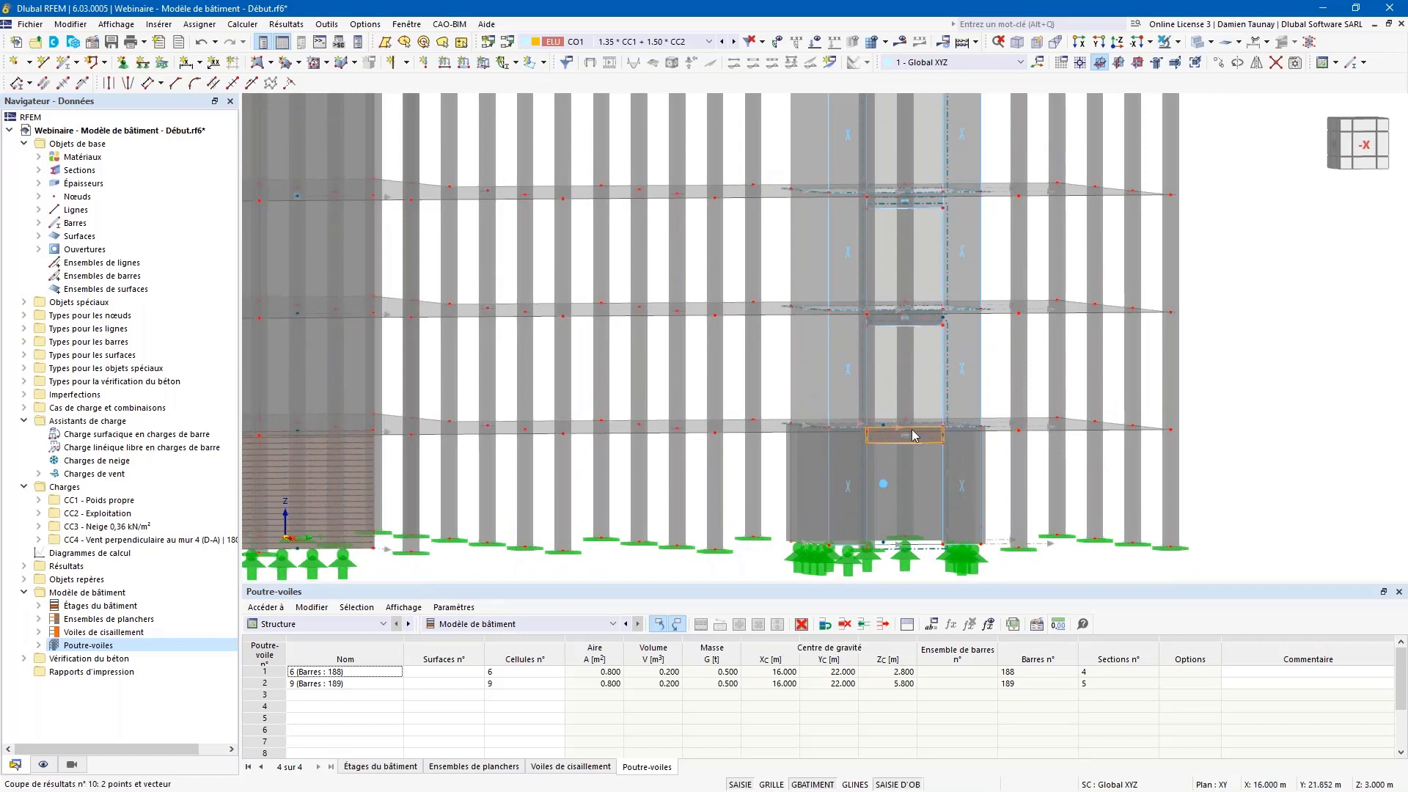
pyautogui.doubleClick(907, 321)
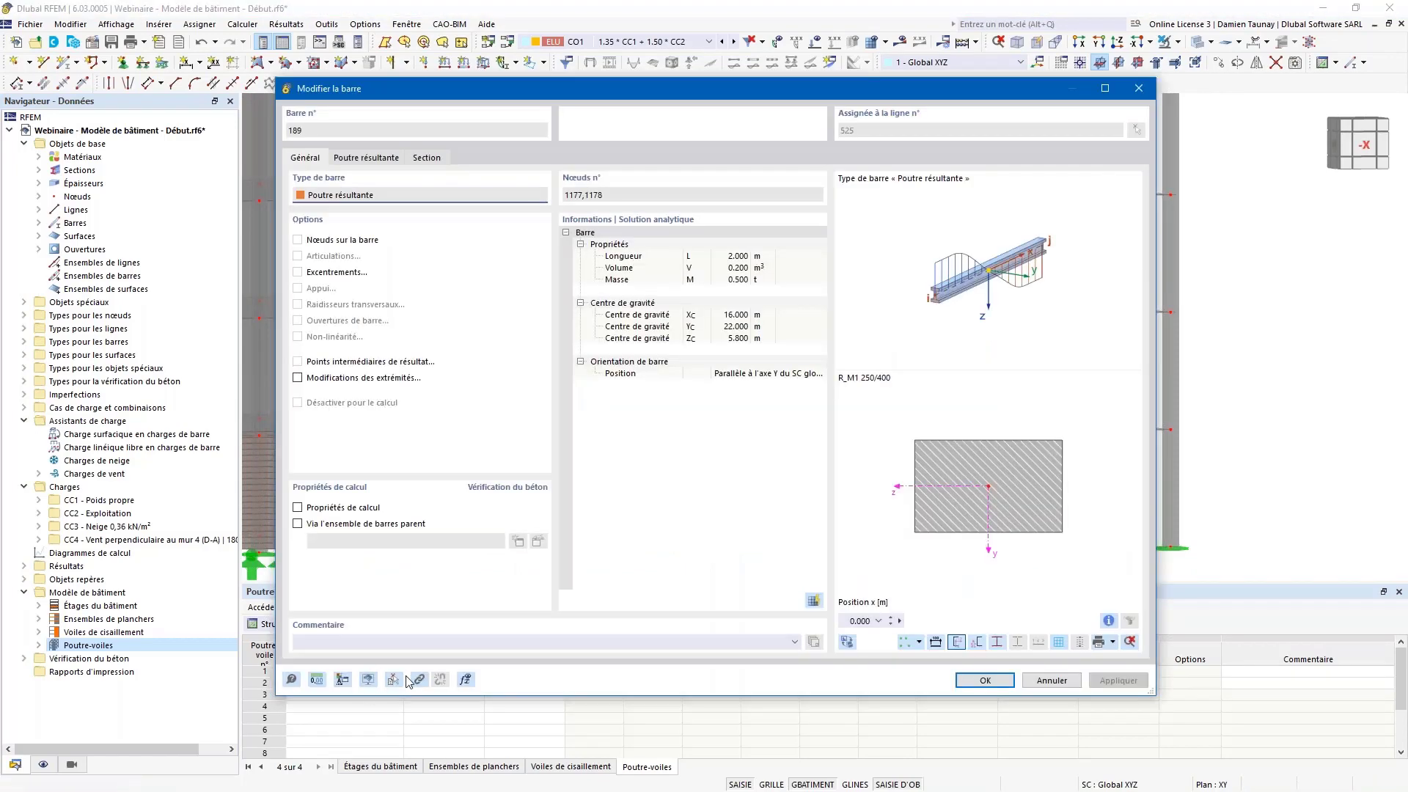
pyautogui.click(394, 681)
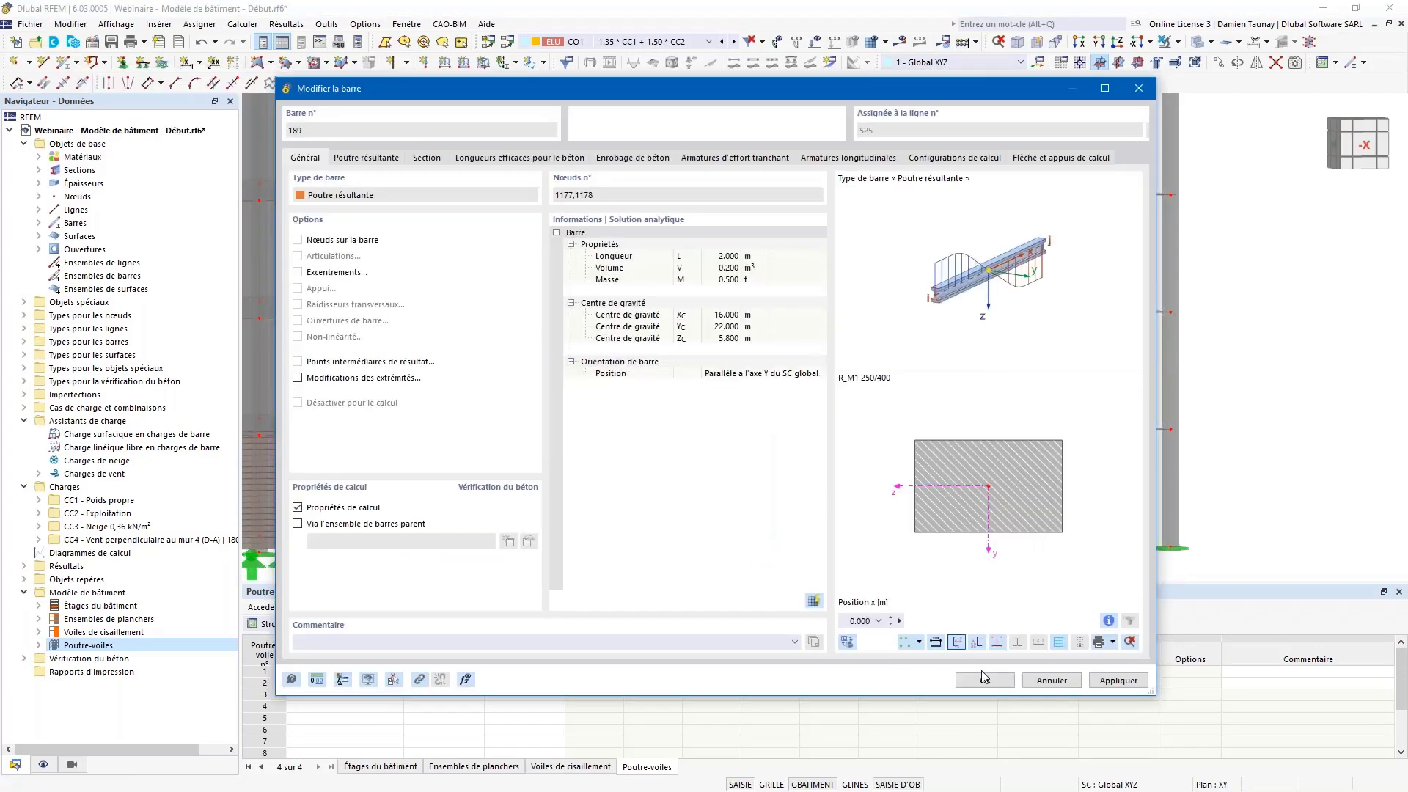
pyautogui.click(984, 680)
pyautogui.press('Return')
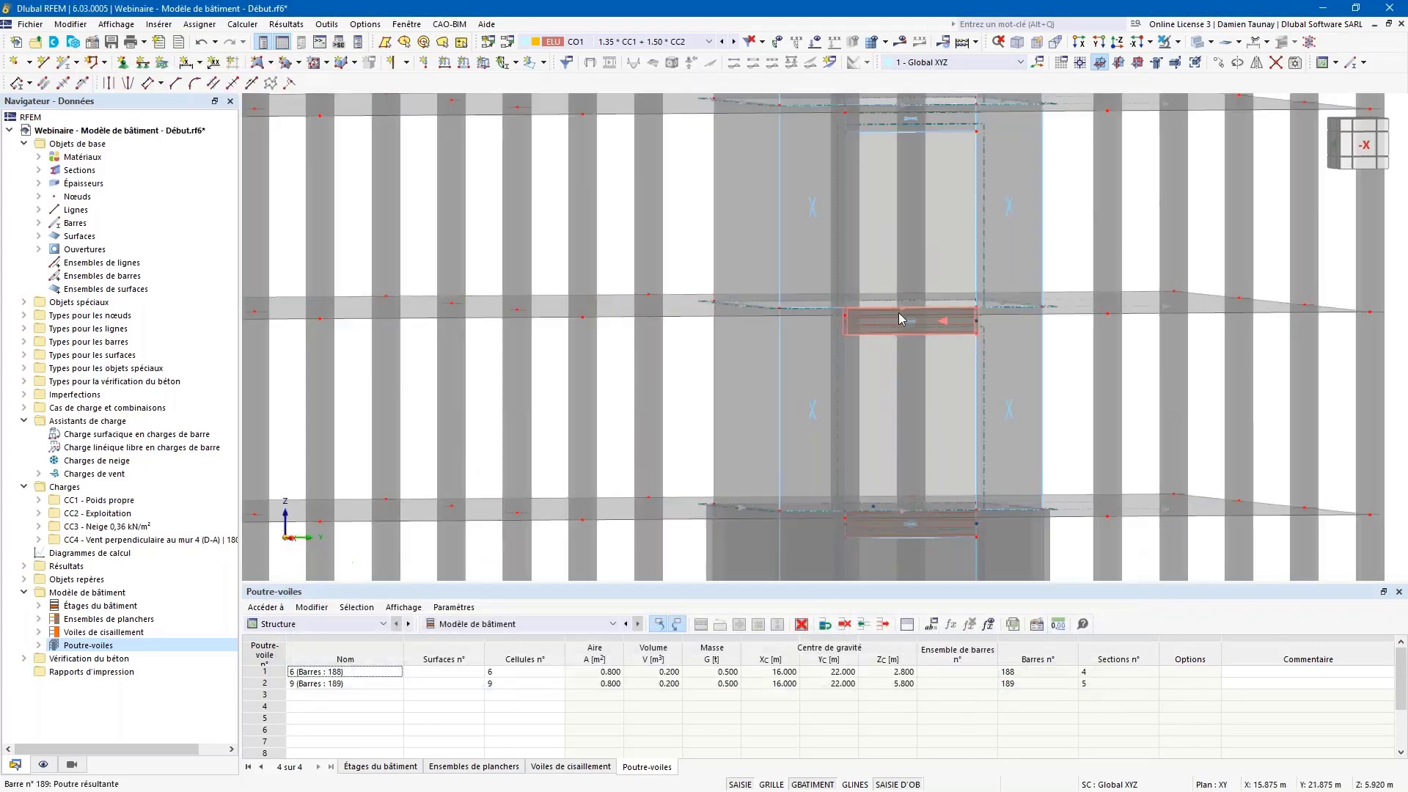
# - Select the floor slabs of all storeys (surfaces 9, 18, 27, 36, 45, 54) and start a new surface reinforcement for them
pyautogui.scroll(-3, 912, 328)
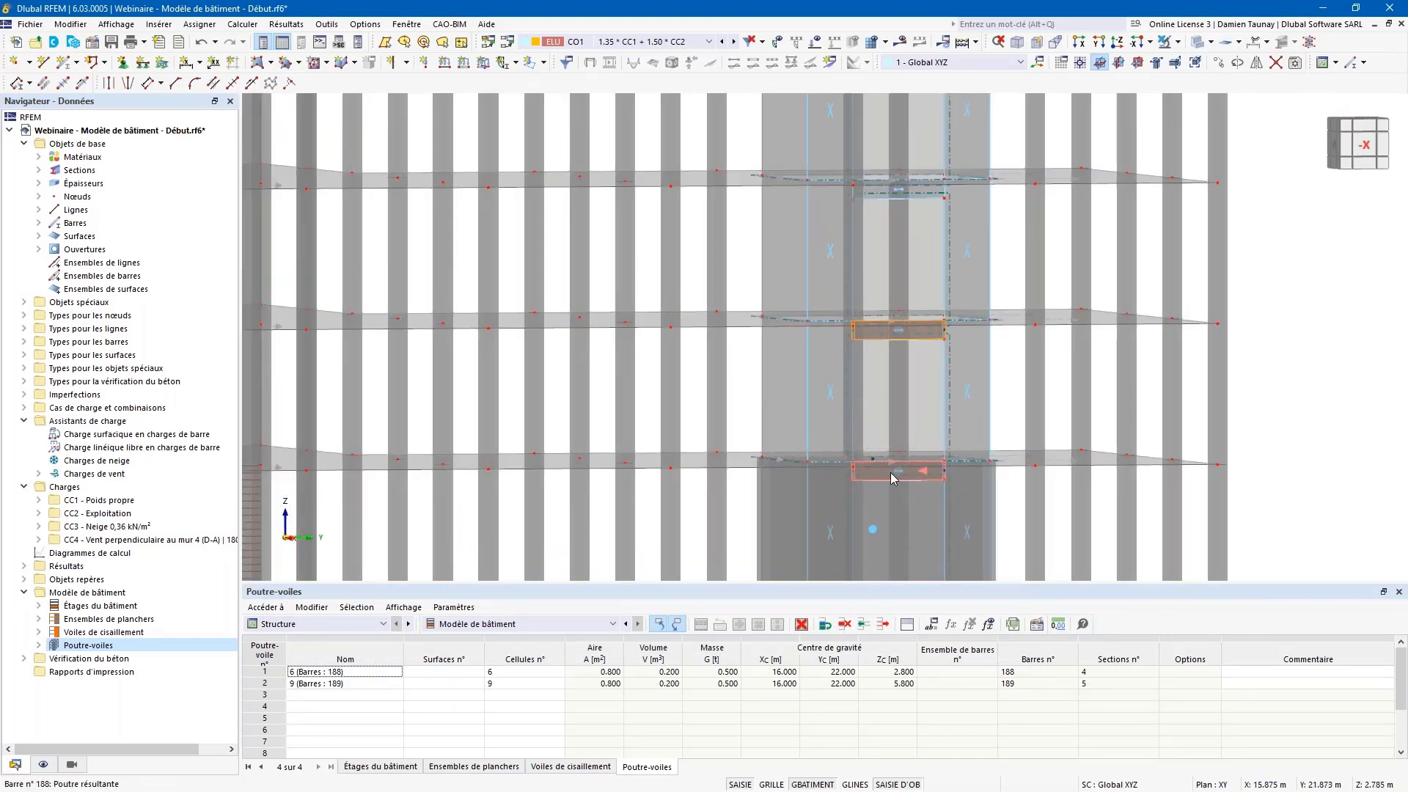
pyautogui.scroll(-3, 745, 408)
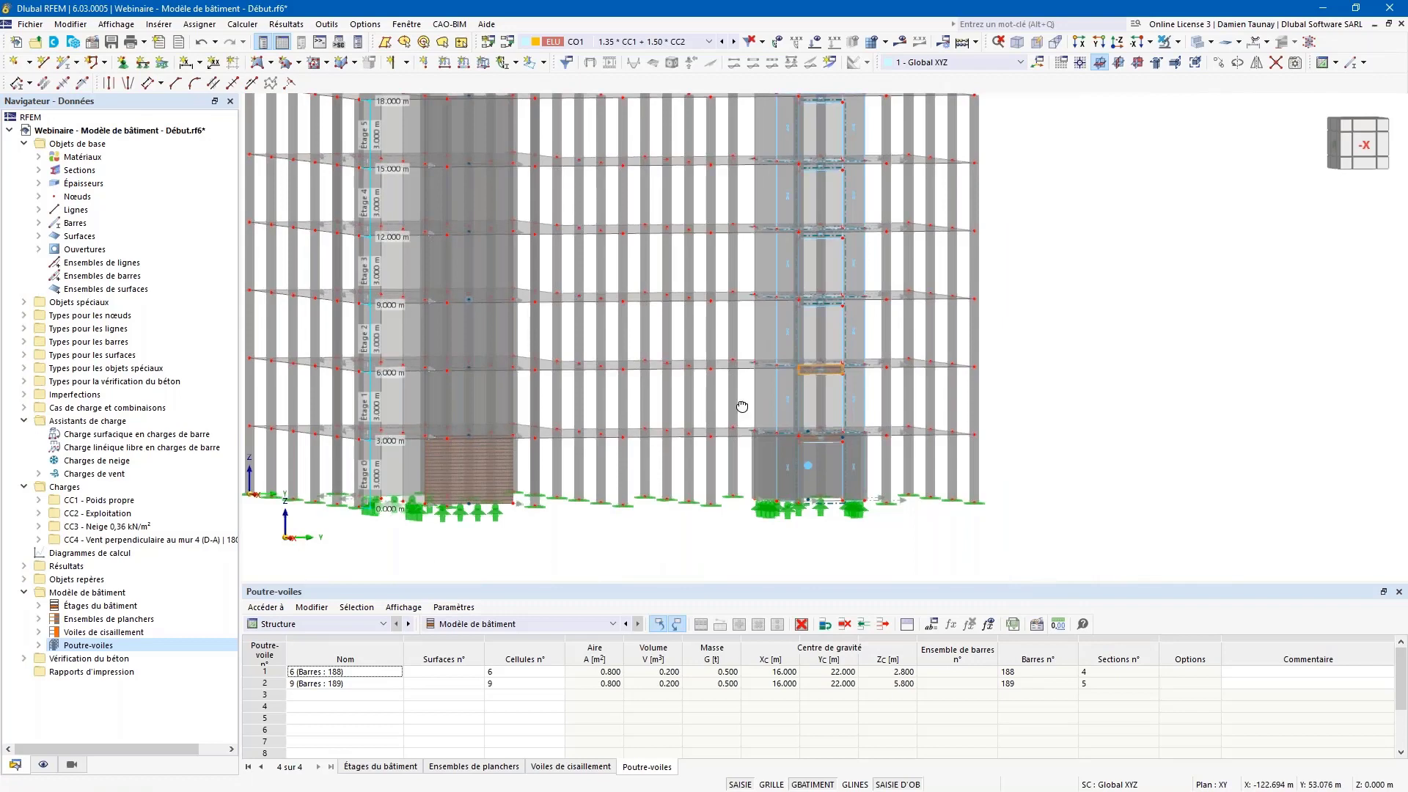
pyautogui.keyDown('ctrl'); pyautogui.moveTo(725, 415); pyautogui.dragTo(735, 506, button='middle'); pyautogui.keyUp('ctrl')
pyautogui.moveTo(456, 501); pyautogui.dragTo(445, 104)
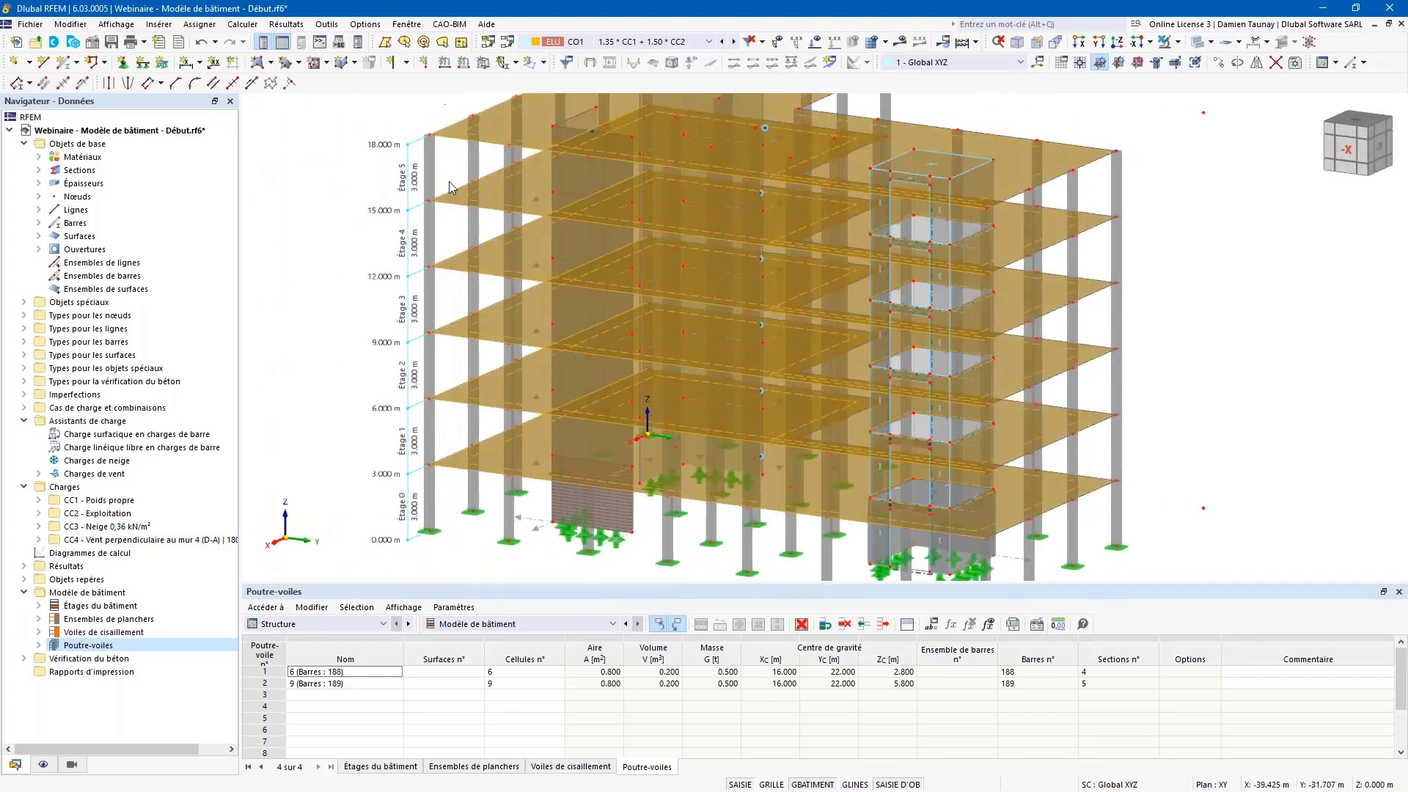
pyautogui.doubleClick(457, 145)
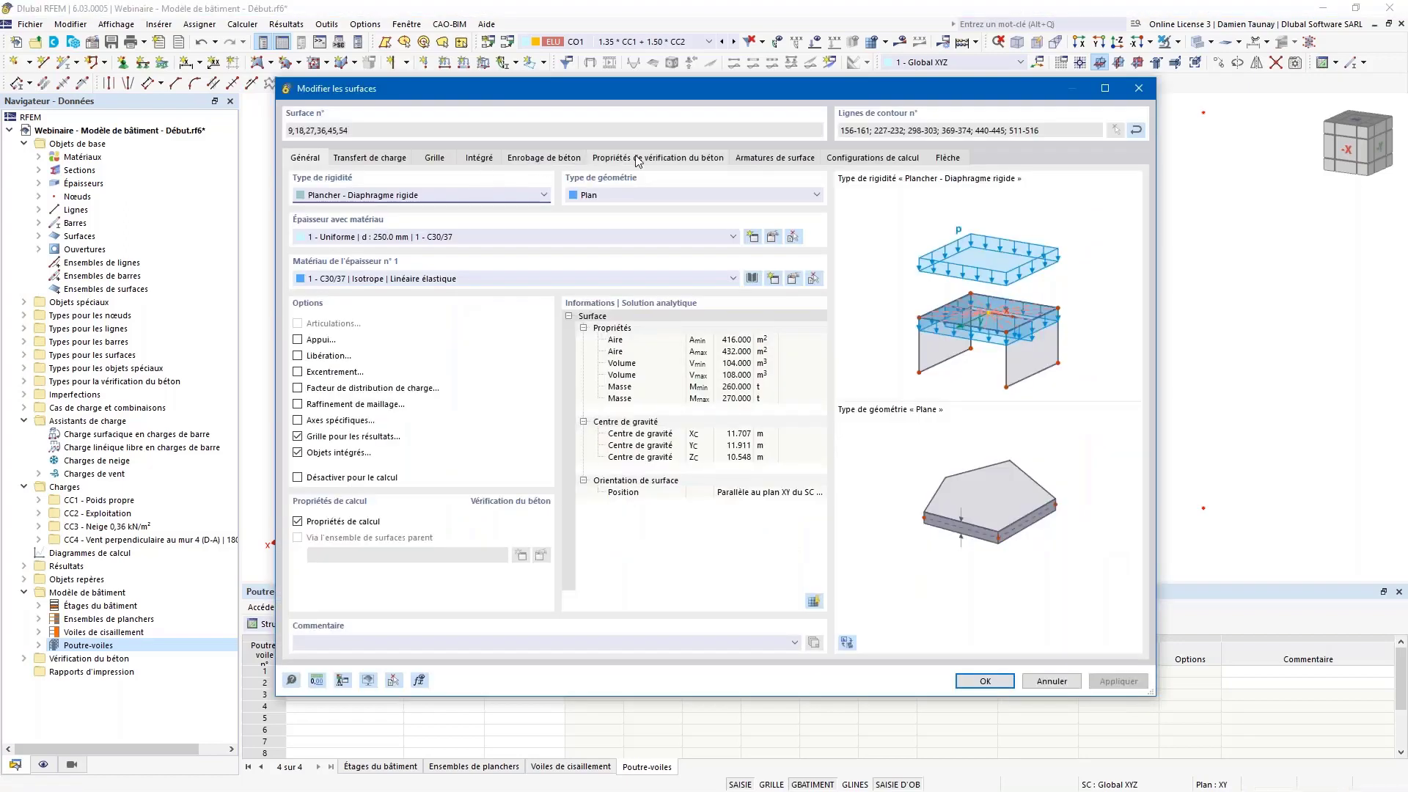
pyautogui.click(649, 158)
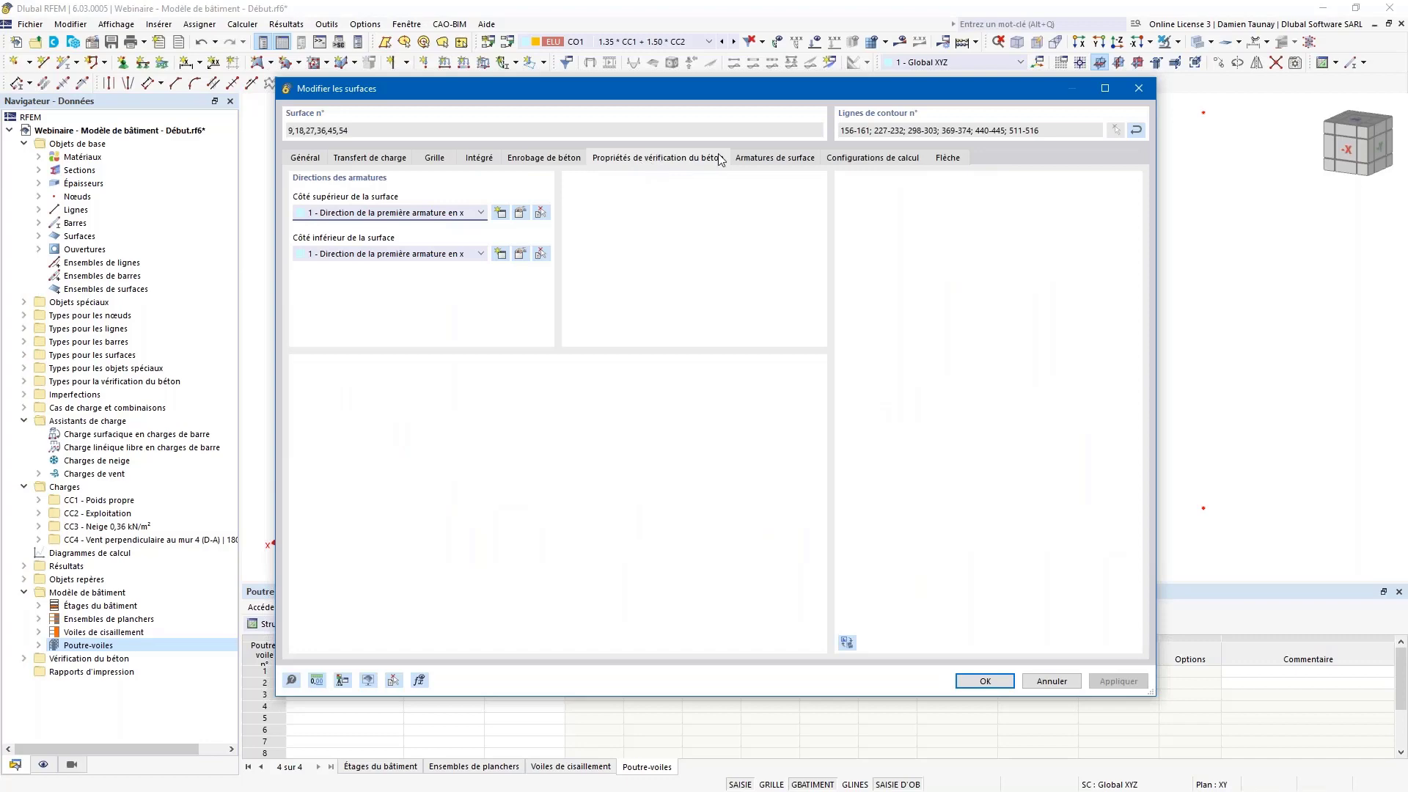
pyautogui.click(760, 157)
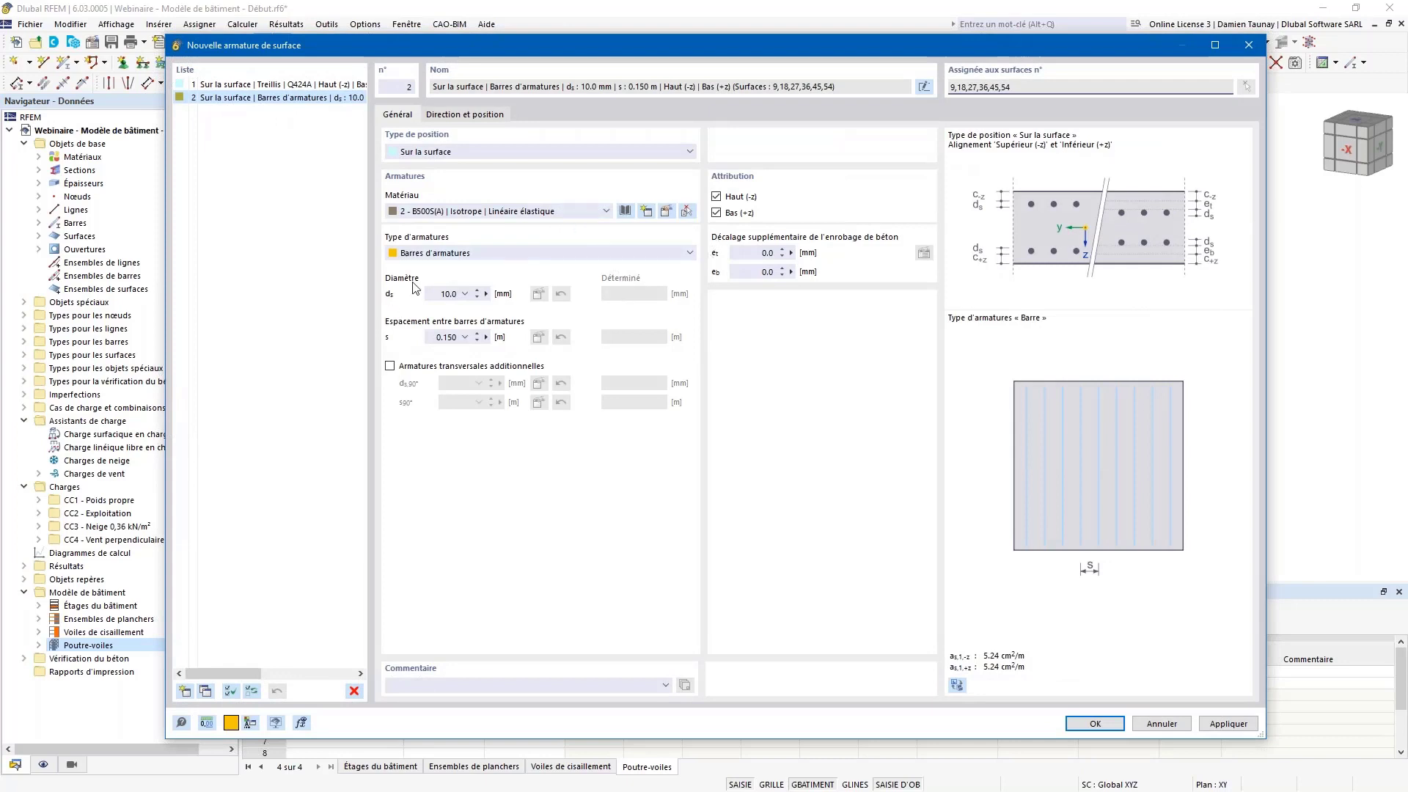
# - Set the slabs' new reinforcement type to mesh (Treillis), using the France product range and the ST mesh series
pyautogui.click(431, 253)
pyautogui.click(414, 268)
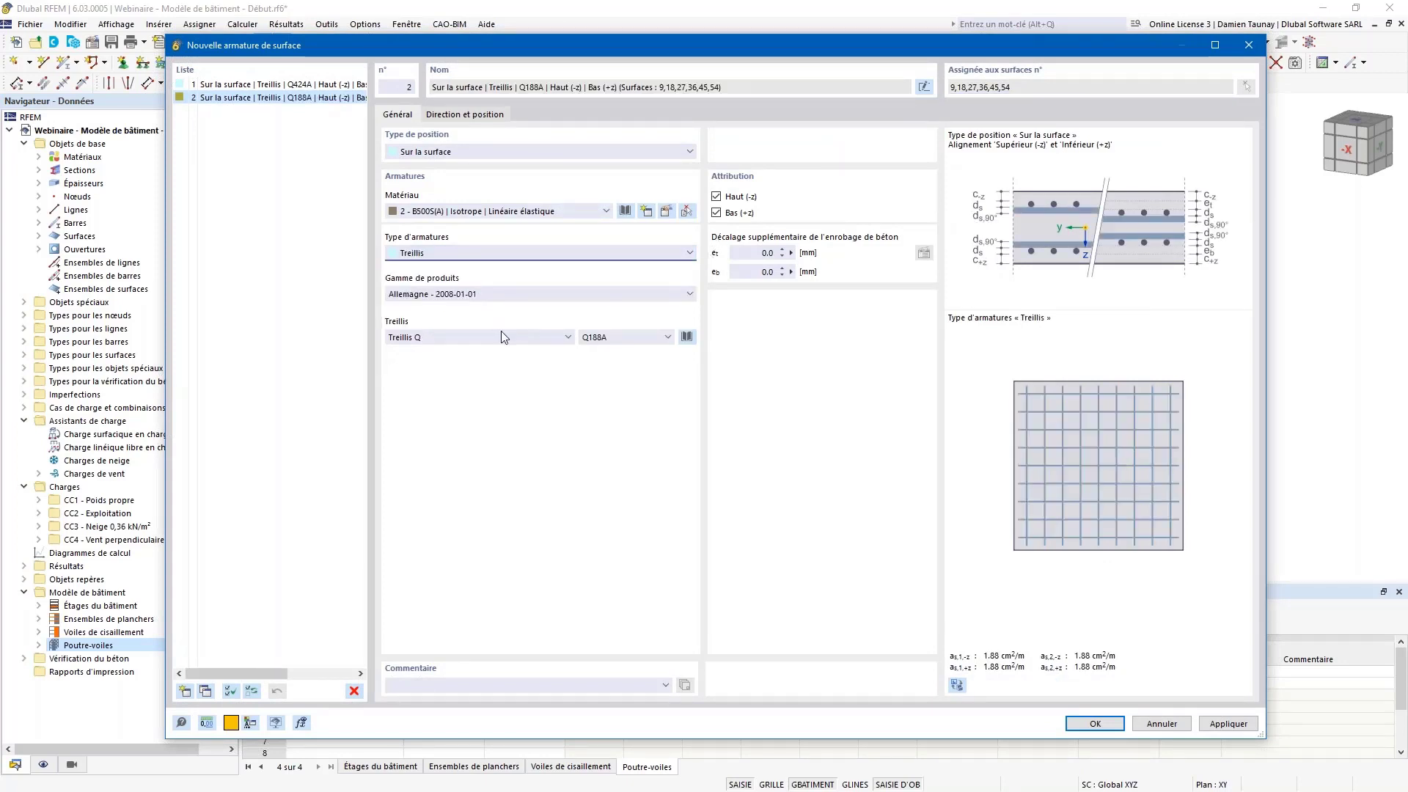
pyautogui.click(515, 294)
pyautogui.click(470, 392)
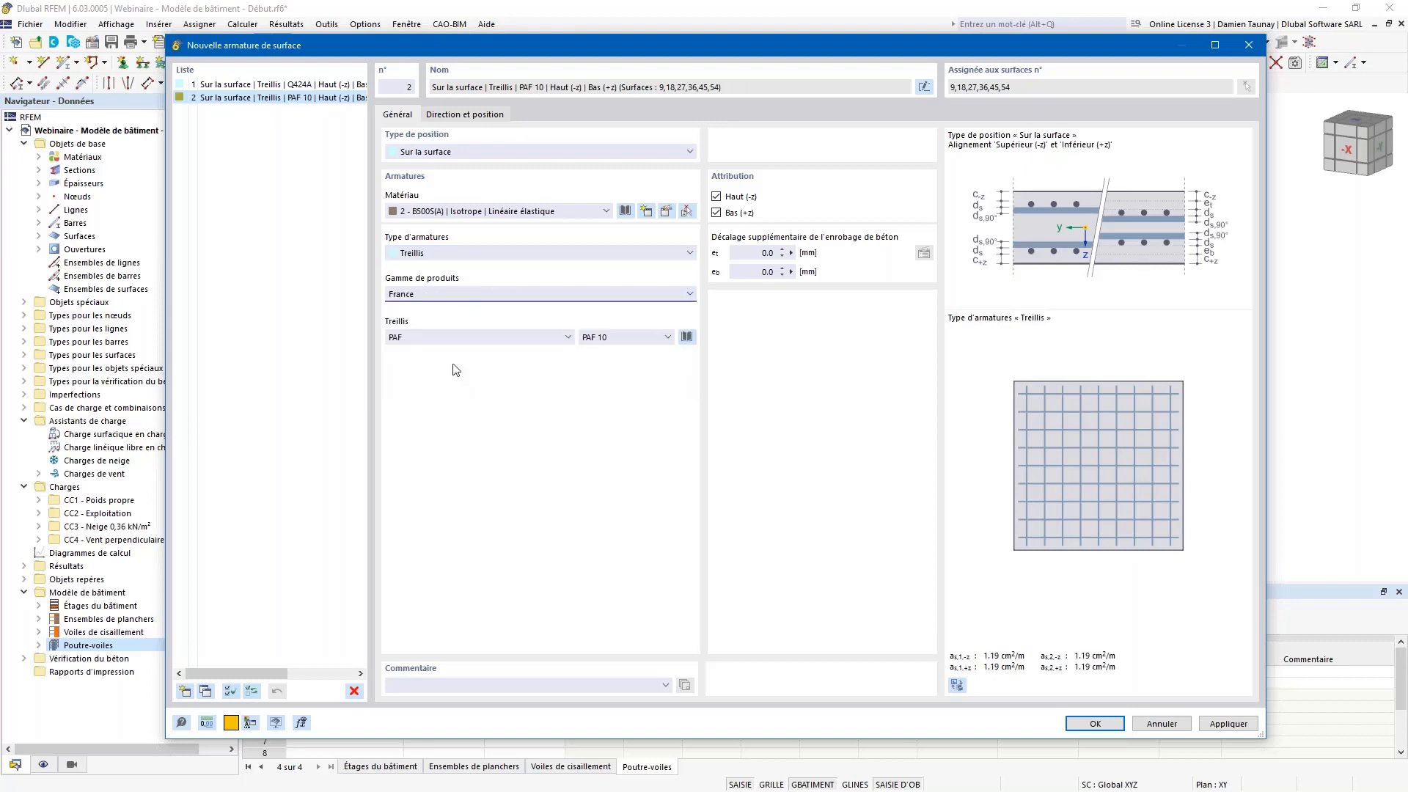
pyautogui.click(490, 341)
pyautogui.click(417, 363)
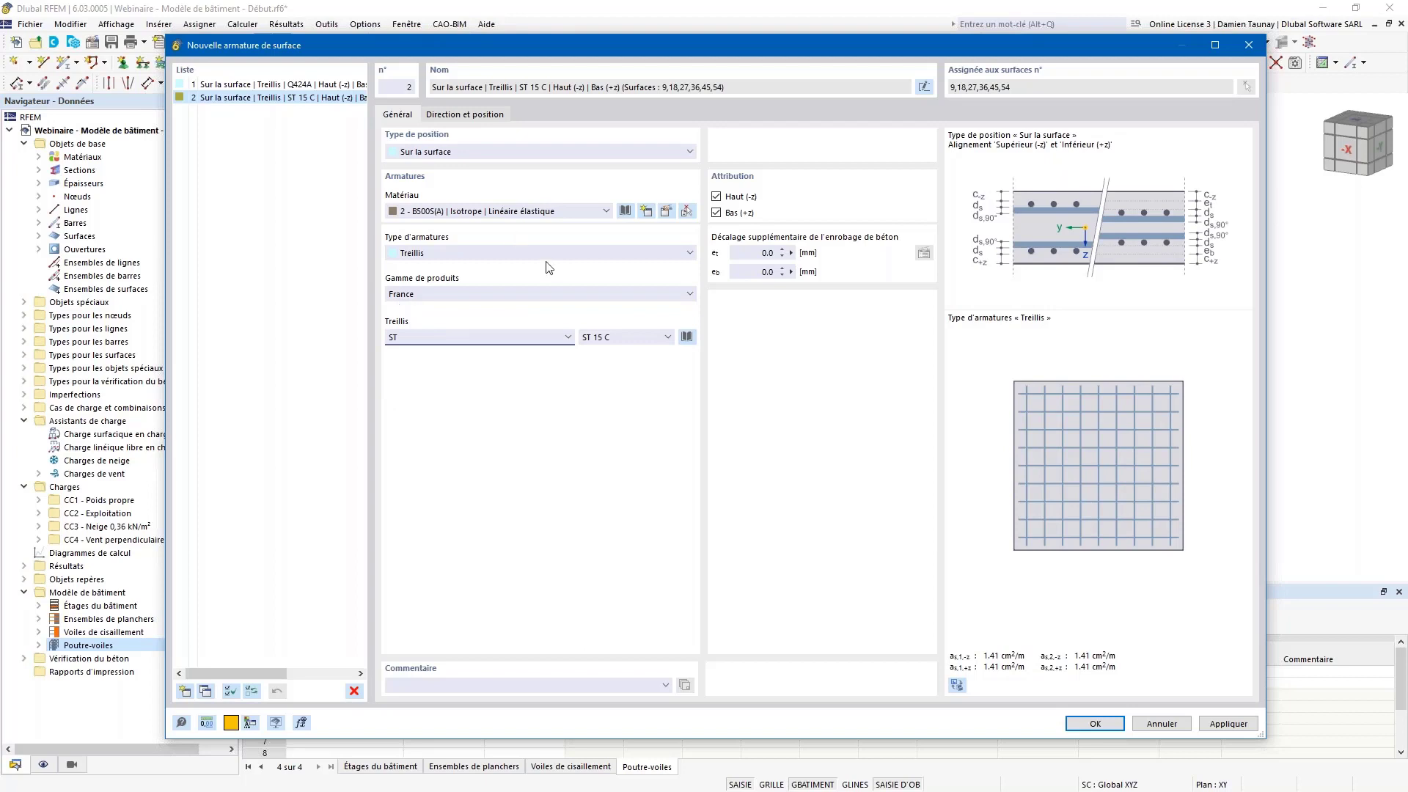
# - Compare the mesh types offered by the ST and PAF series in the French product range
pyautogui.click(641, 338)
pyautogui.click(590, 383)
pyautogui.click(462, 338)
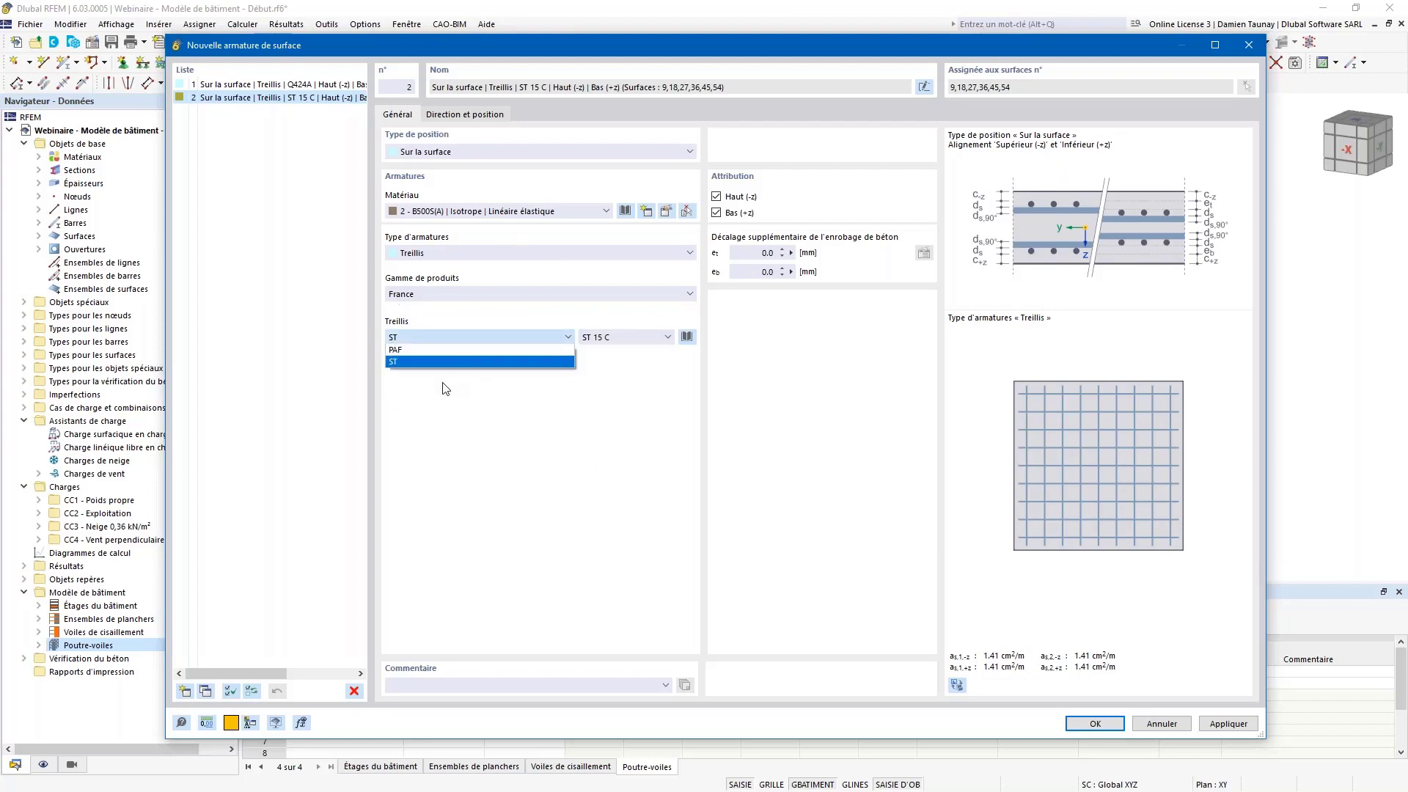
pyautogui.click(455, 349)
pyautogui.click(622, 337)
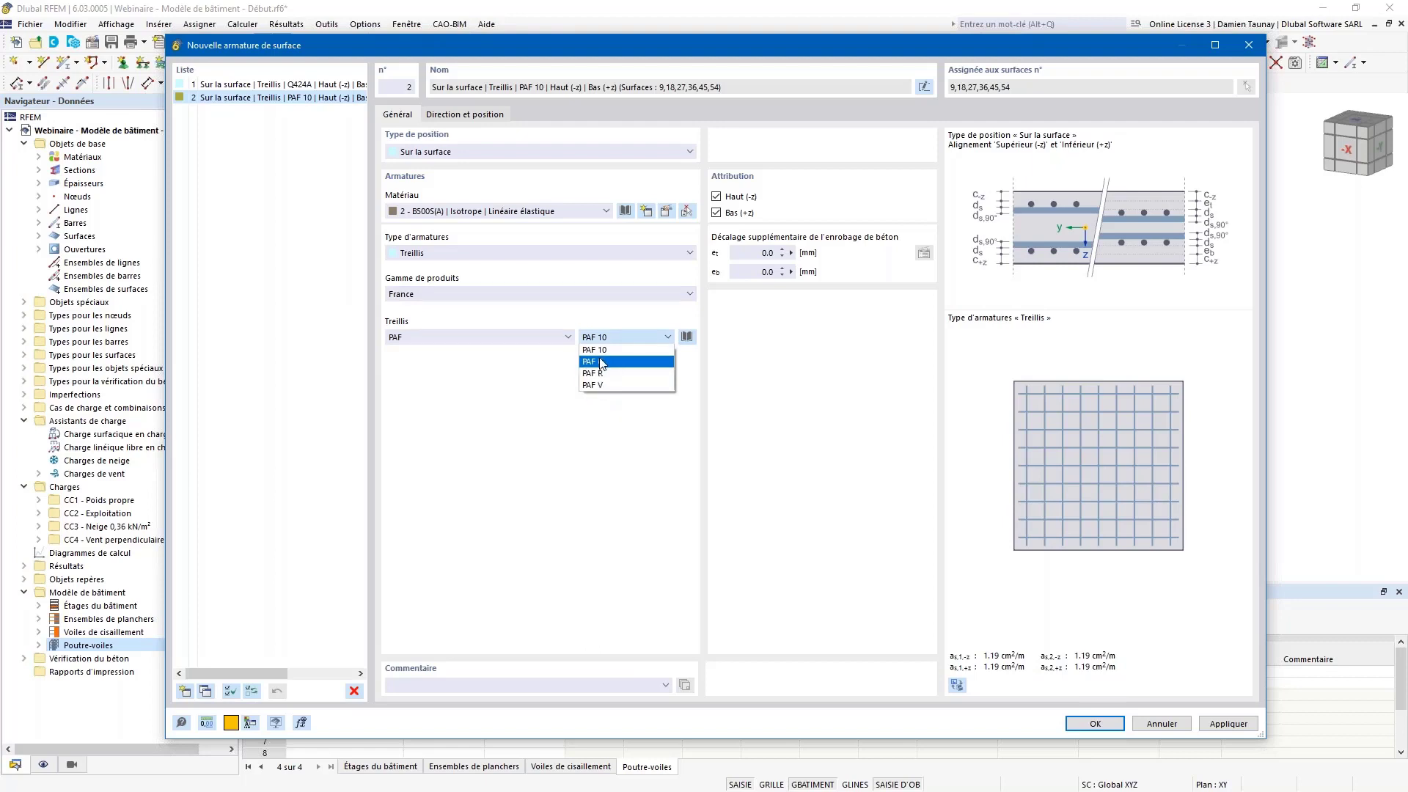
pyautogui.click(487, 390)
pyautogui.click(488, 336)
pyautogui.click(476, 359)
# - Set the slab reinforcement mesh to ST 50 C, check the slabs' design configurations and accept the surface changes
pyautogui.click(608, 337)
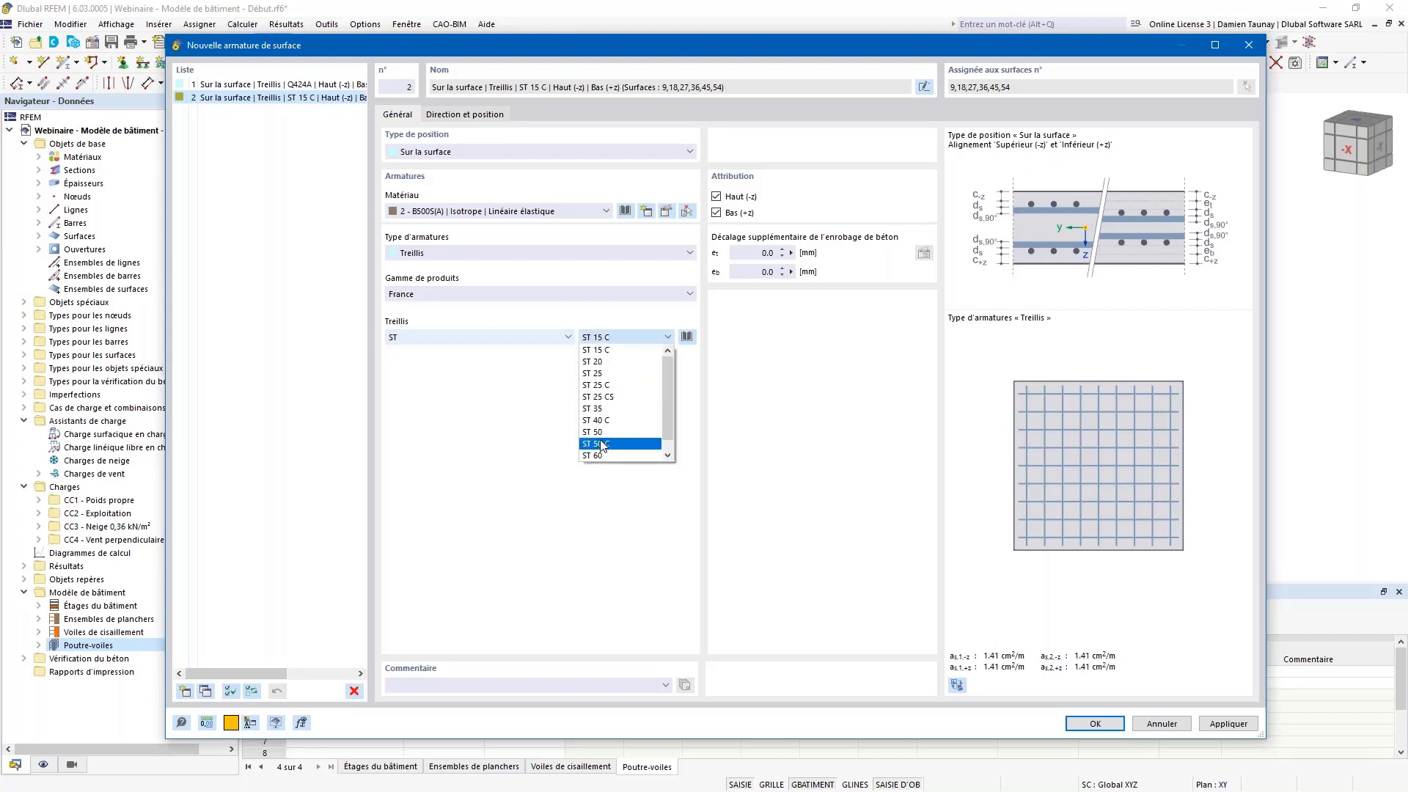
pyautogui.click(598, 443)
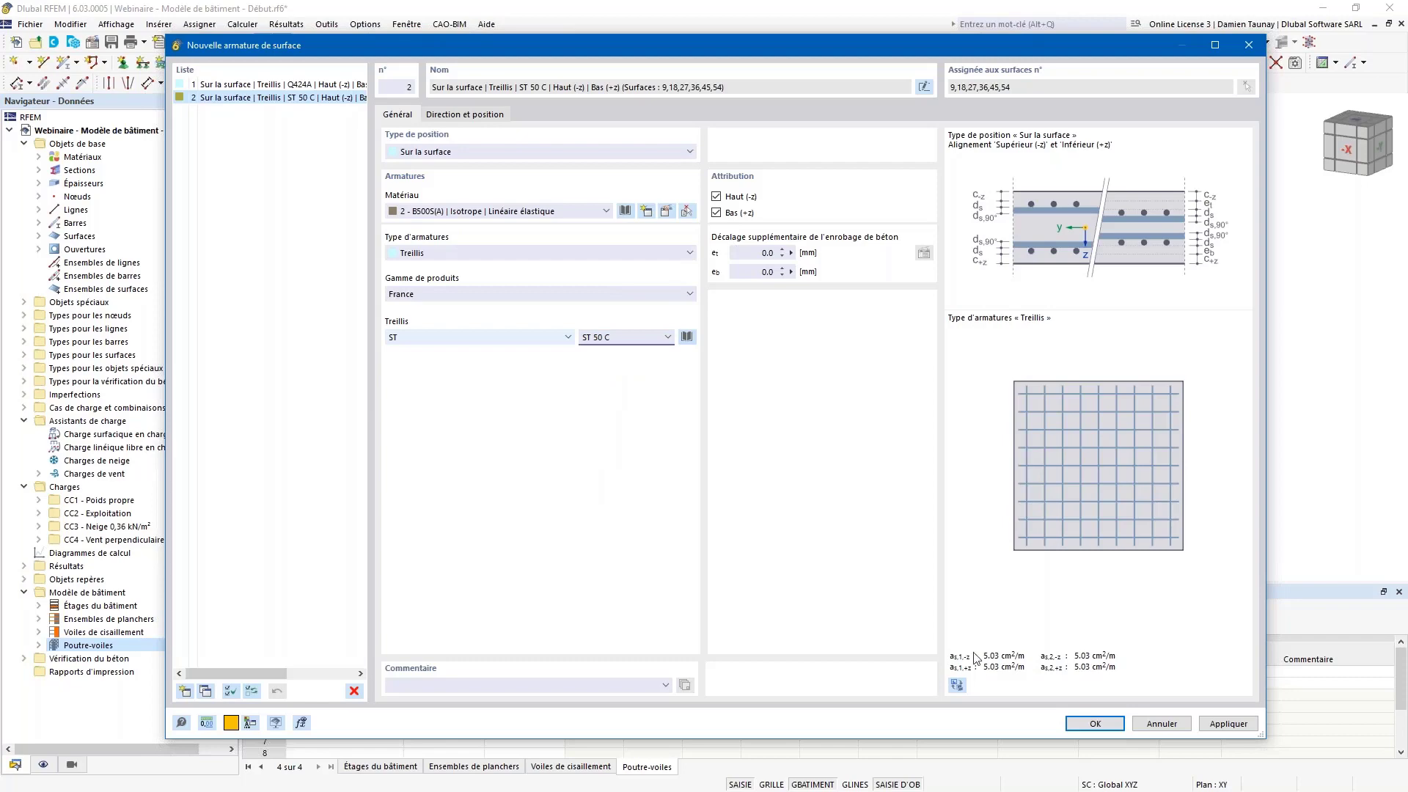
pyautogui.click(1114, 726)
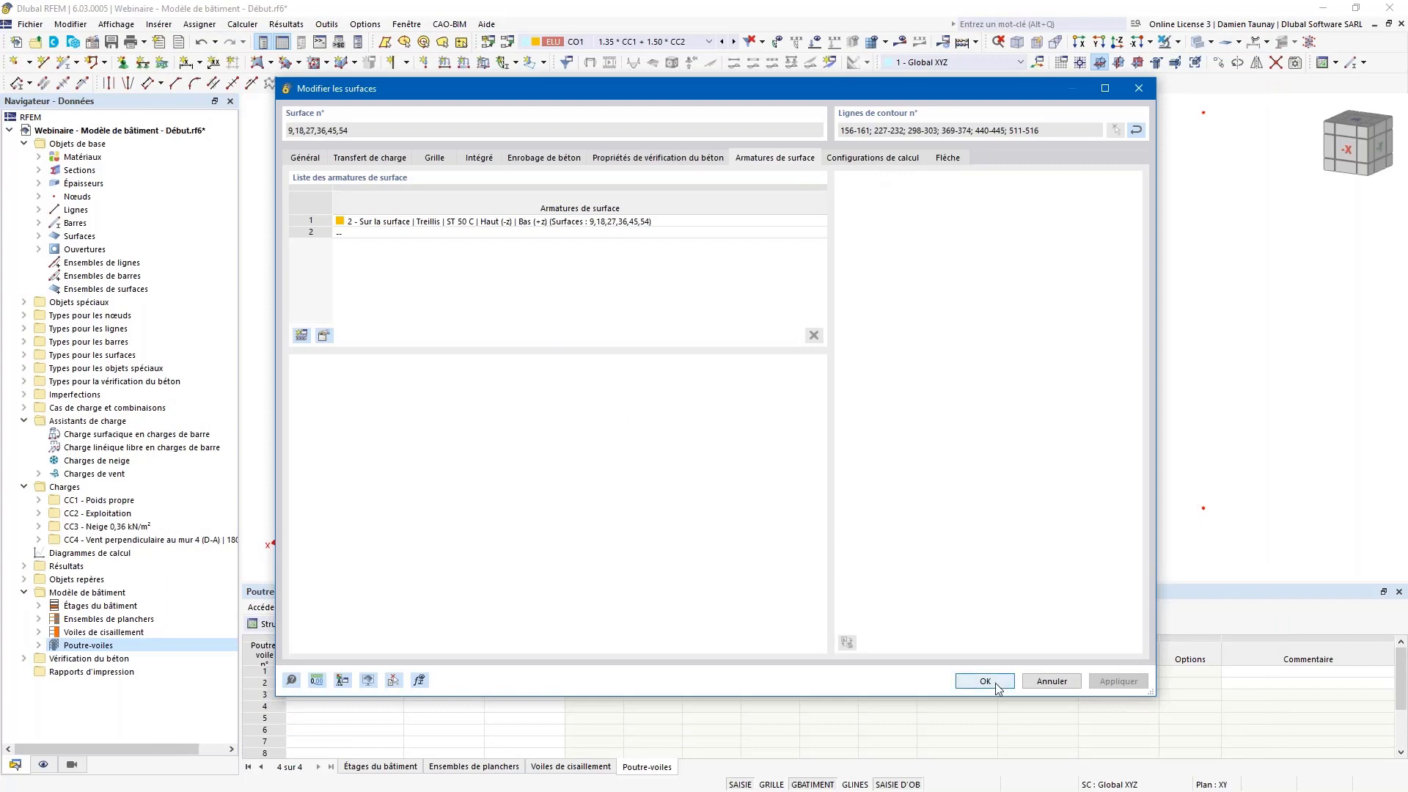
pyautogui.click(884, 160)
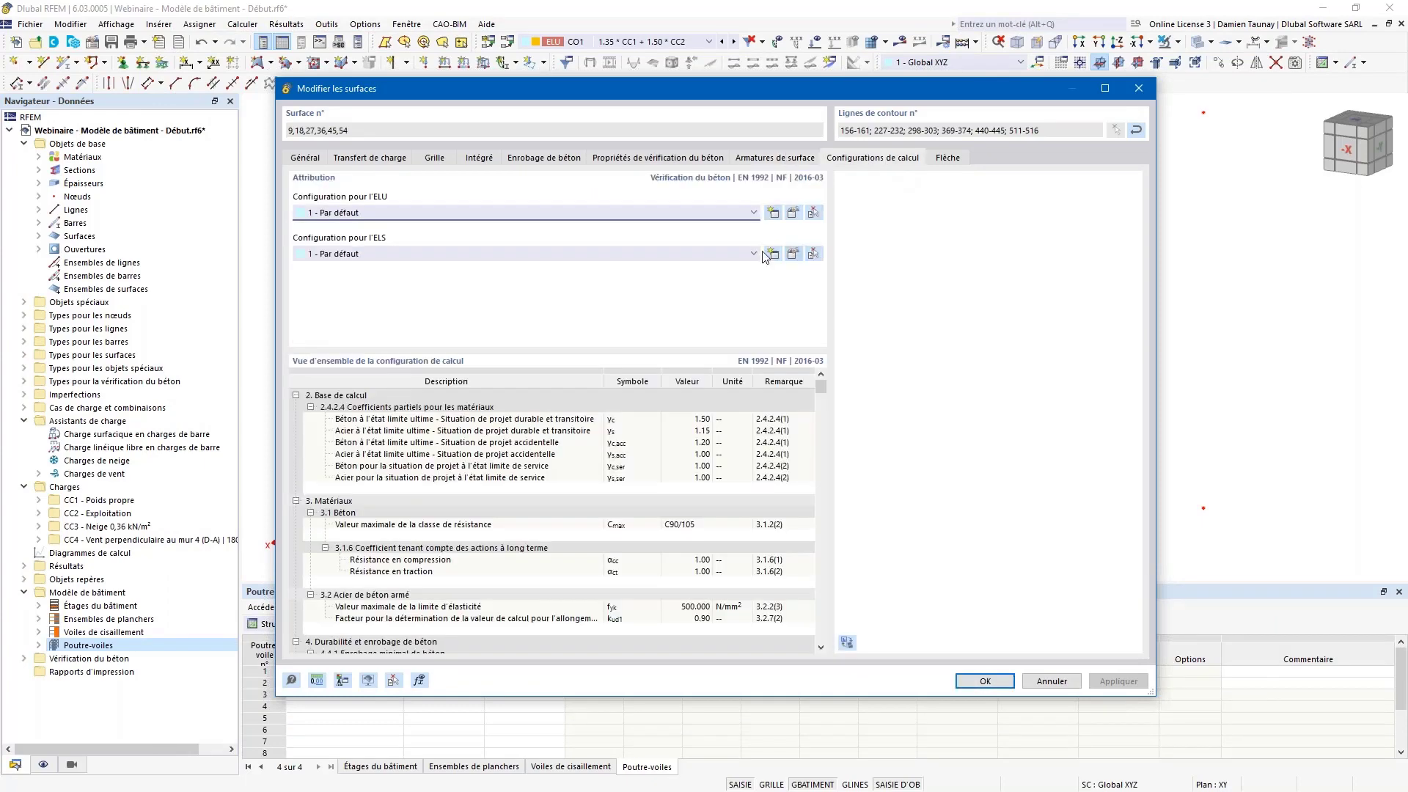
pyautogui.click(999, 682)
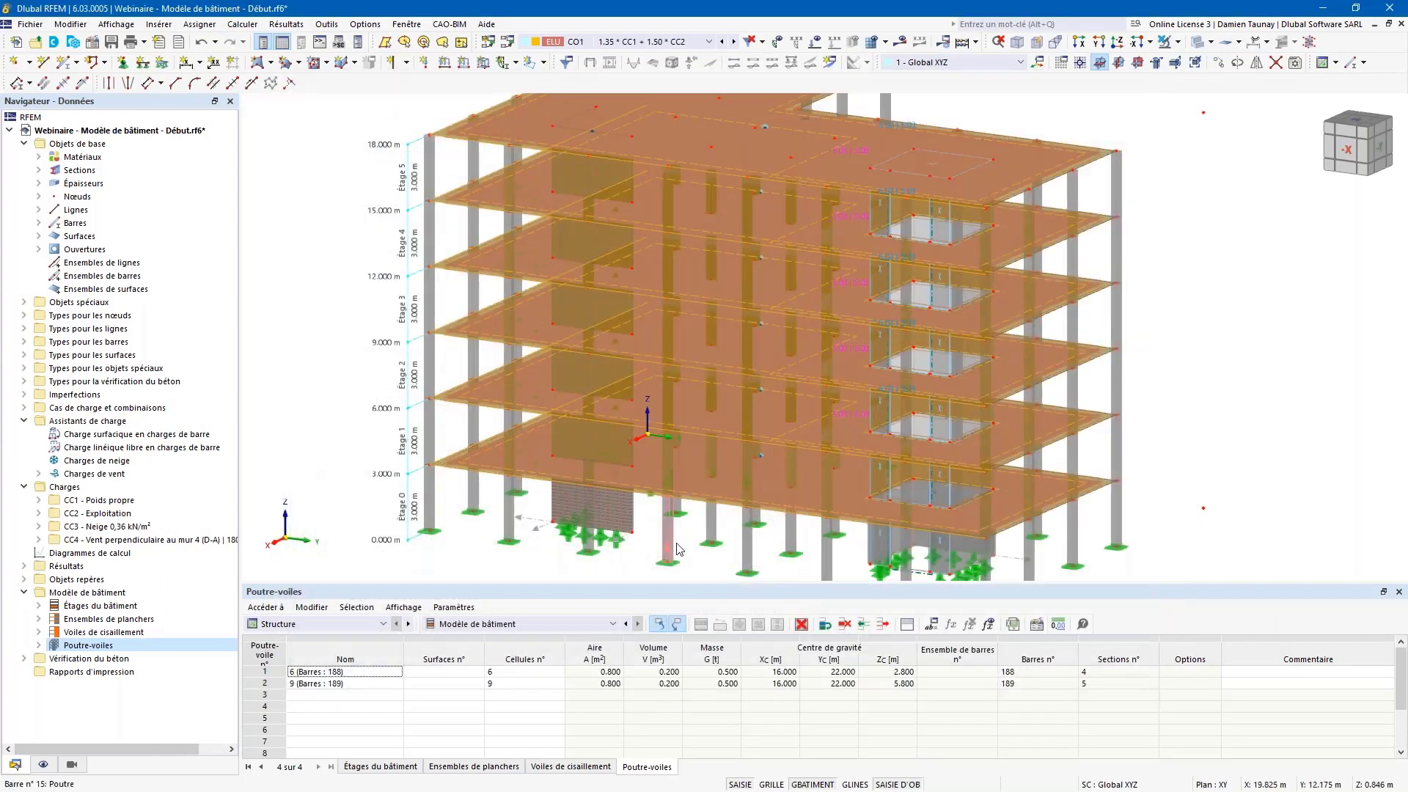
# - Hide the result member of the ground-floor shear wall at the front corner of the stairwell core
pyautogui.click(703, 543)
pyautogui.keyDown('ctrl'); pyautogui.moveTo(746, 550); pyautogui.dragTo(736, 538, button='middle'); pyautogui.keyUp('ctrl')
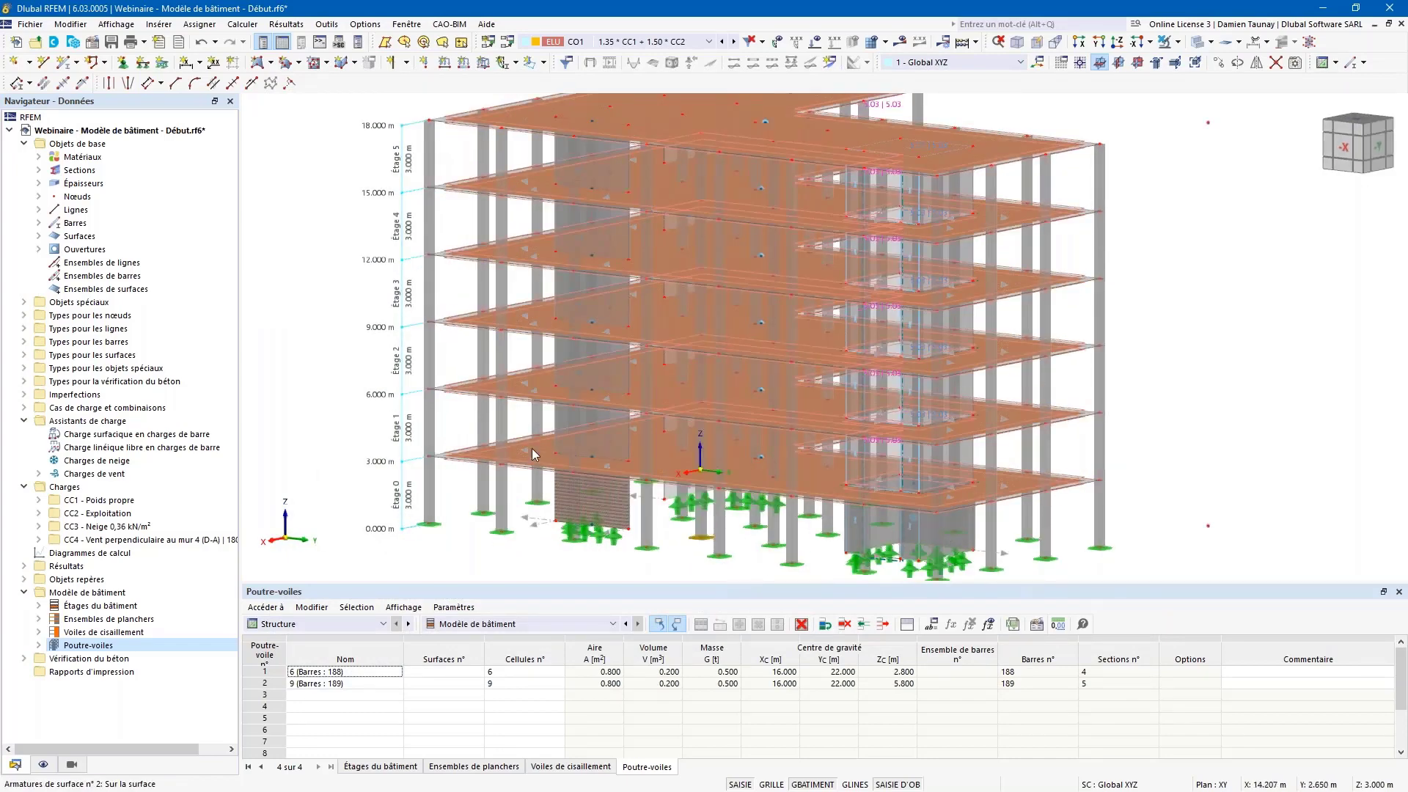
pyautogui.keyDown('ctrl'); pyautogui.moveTo(467, 506); pyautogui.dragTo(929, 526, button='middle'); pyautogui.keyUp('ctrl')
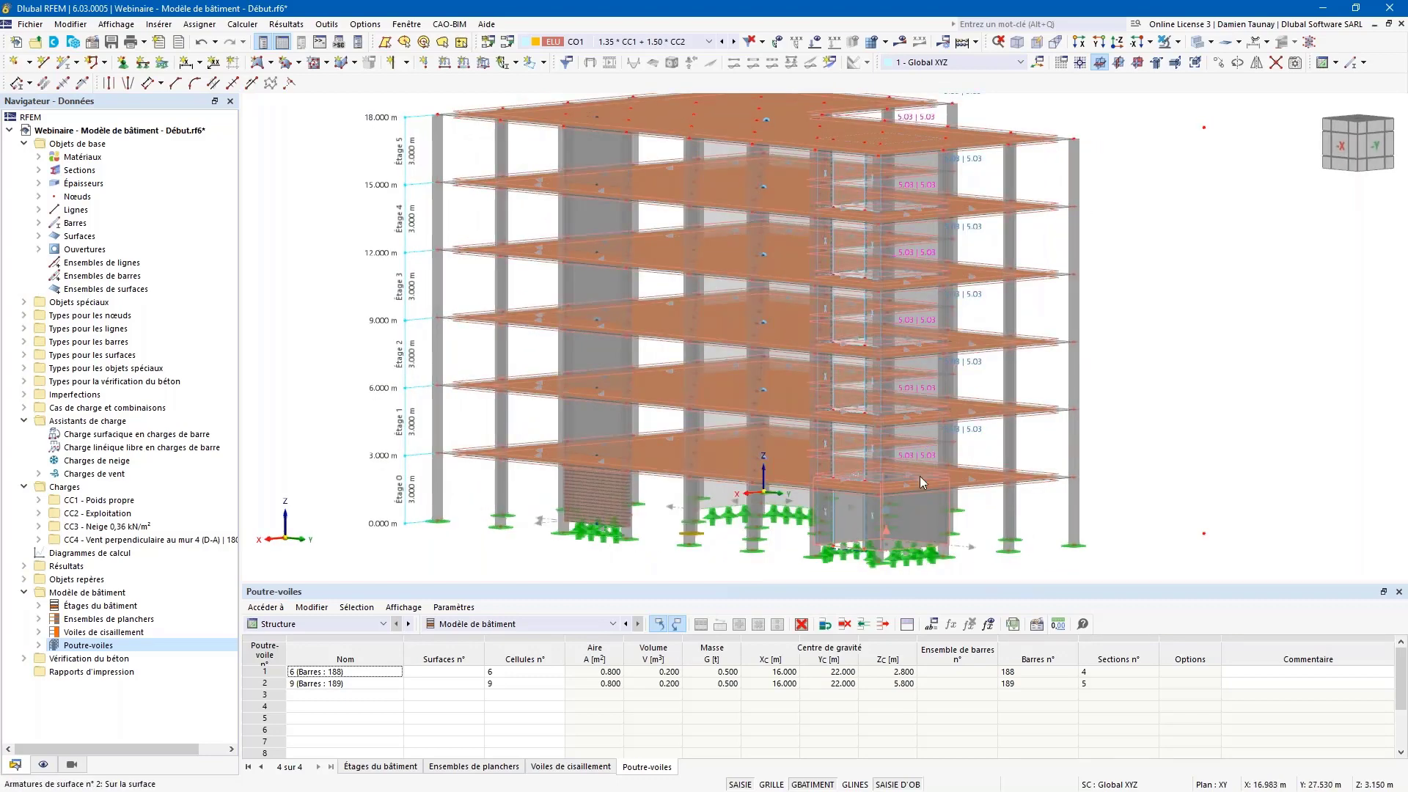
pyautogui.scroll(1, 919, 477)
pyautogui.scroll(-1, 926, 520)
pyautogui.rightClick(927, 521)
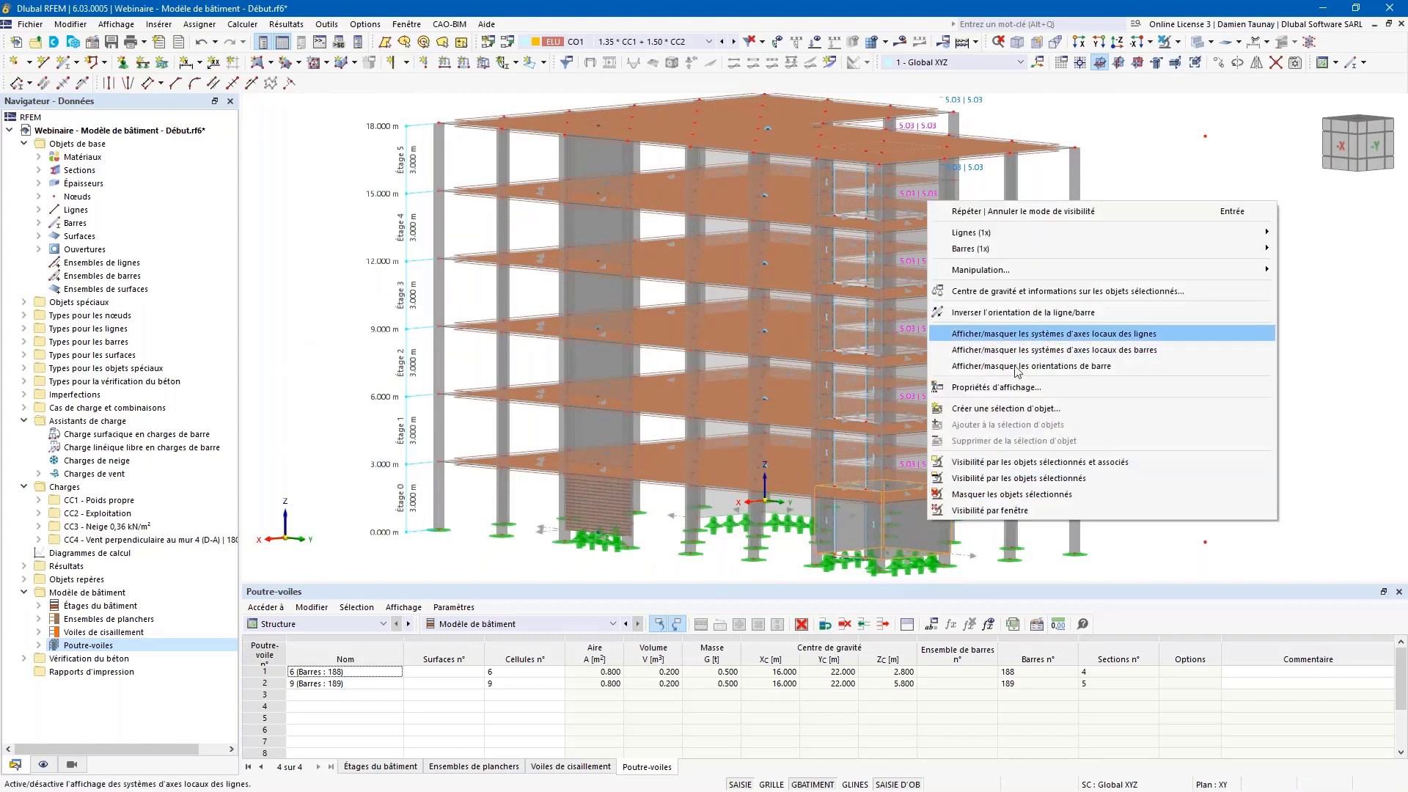
pyautogui.click(1012, 494)
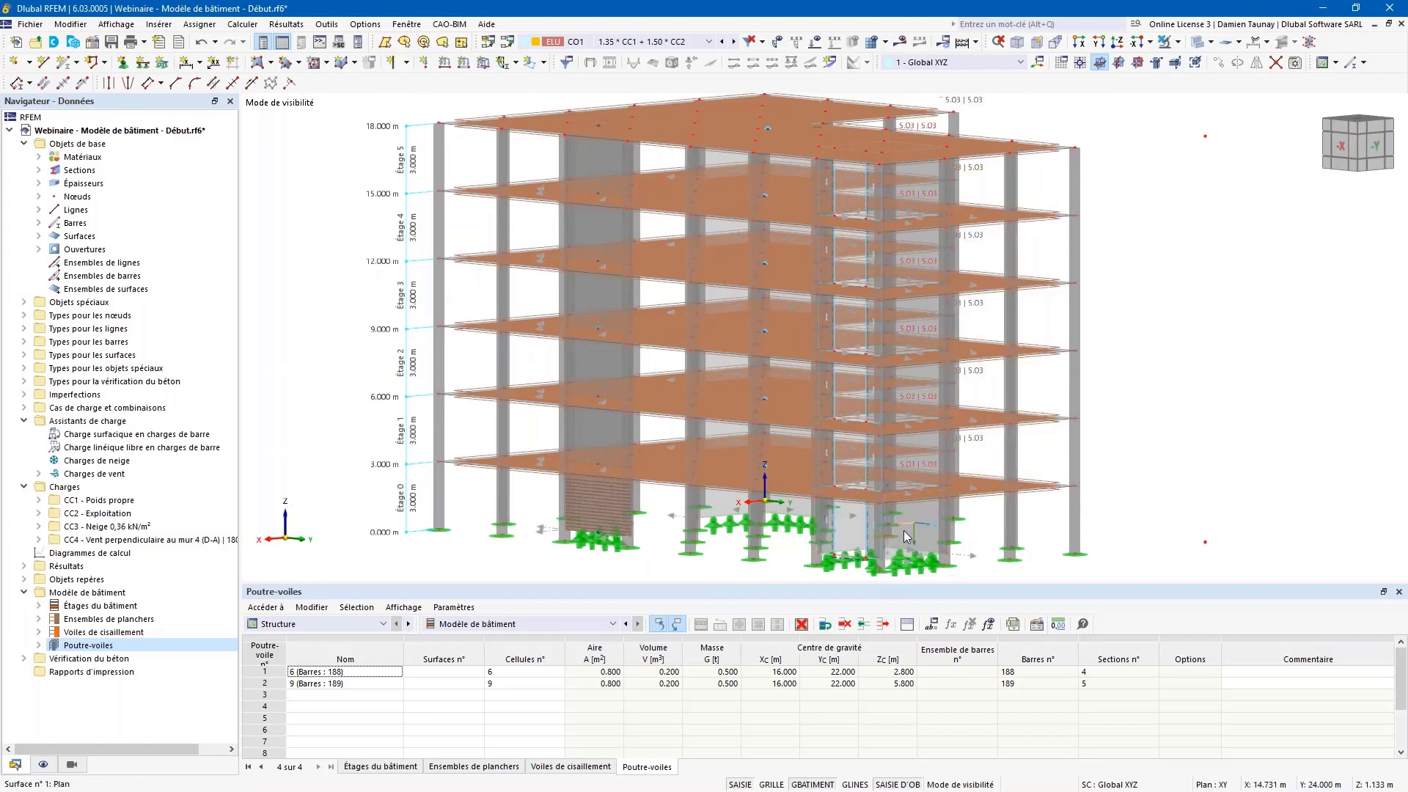
# - Edit ground-floor wall surface 1 and assign the existing ST 50 C mesh reinforcement (no. 2) to it
pyautogui.scroll(4, 907, 532)
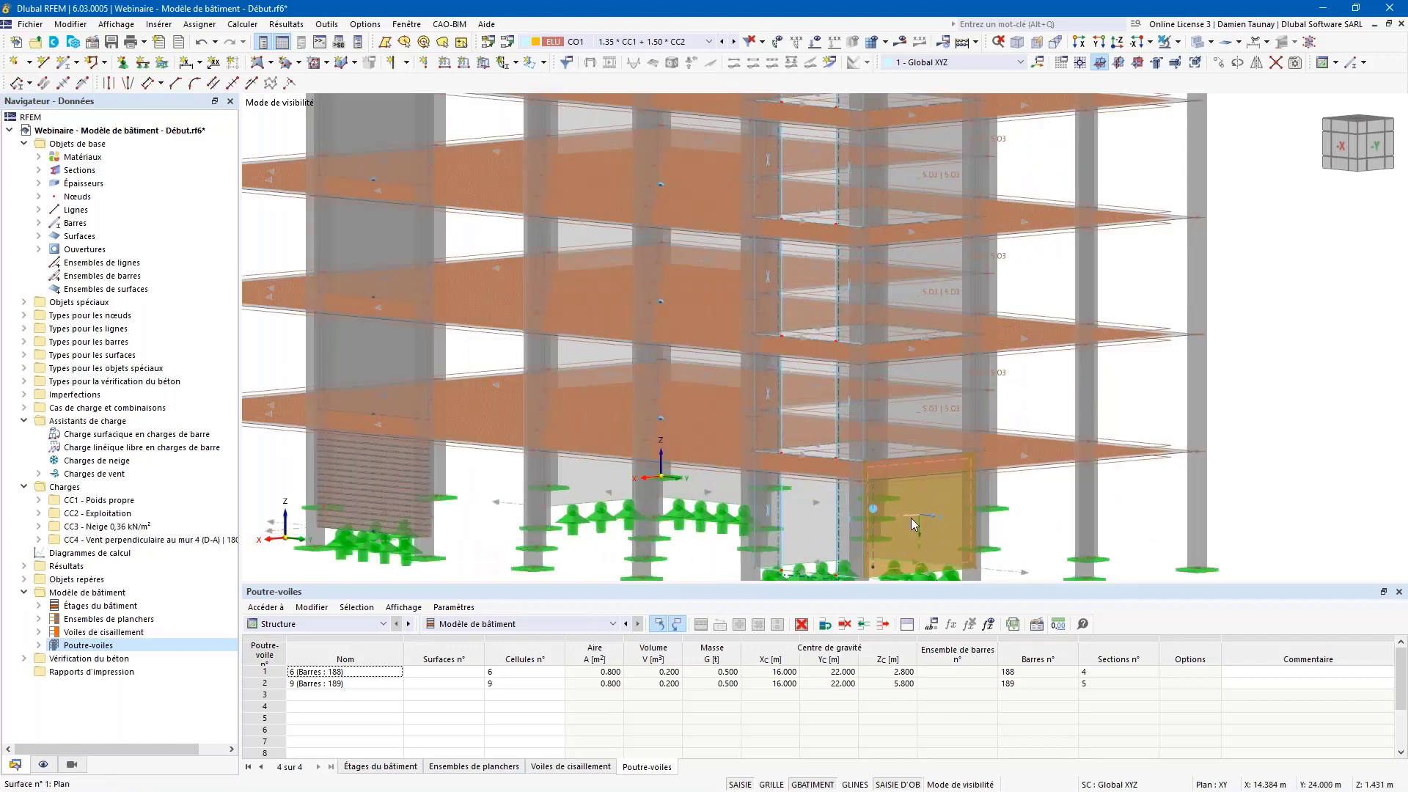
pyautogui.scroll(-2, 912, 522)
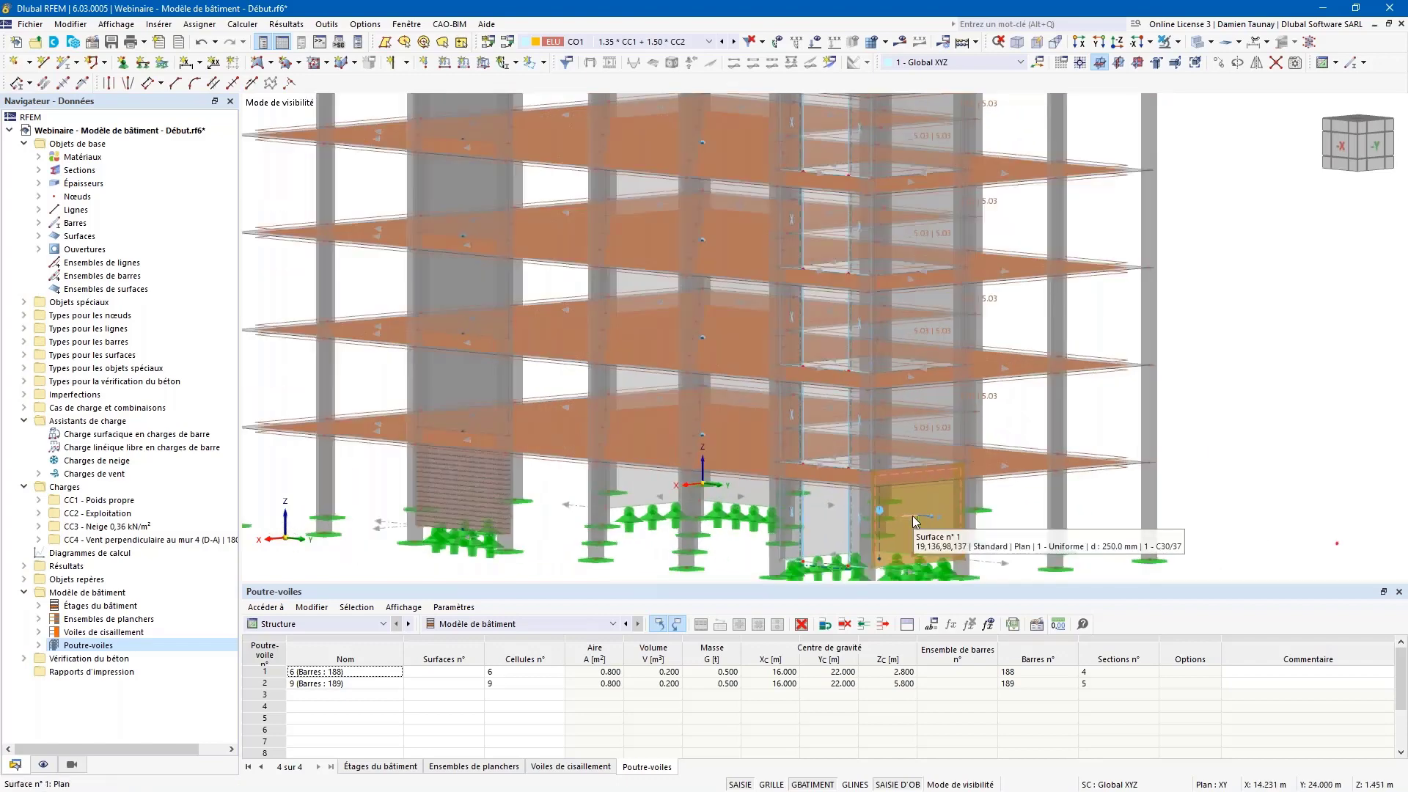
pyautogui.doubleClick(914, 521)
pyautogui.click(676, 158)
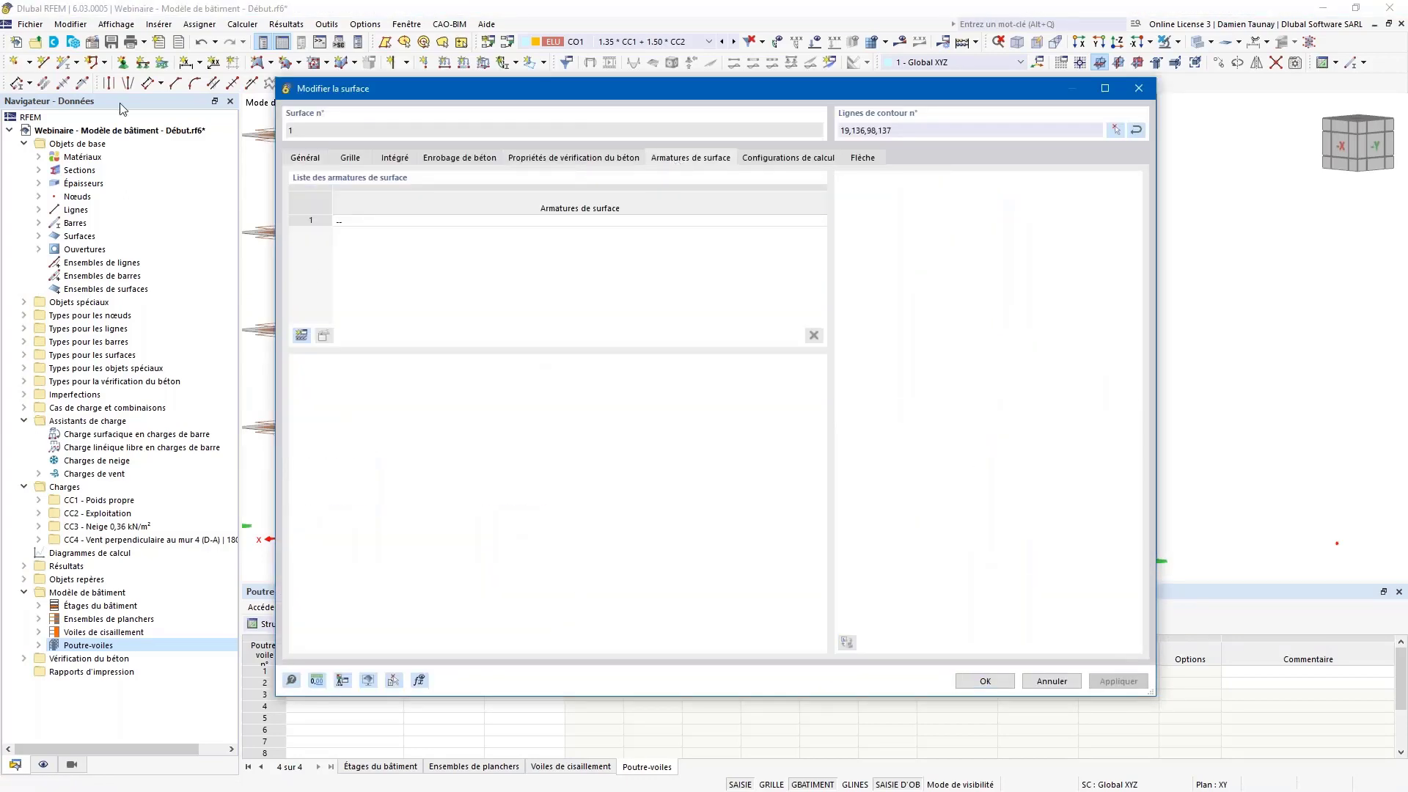
pyautogui.click(357, 220)
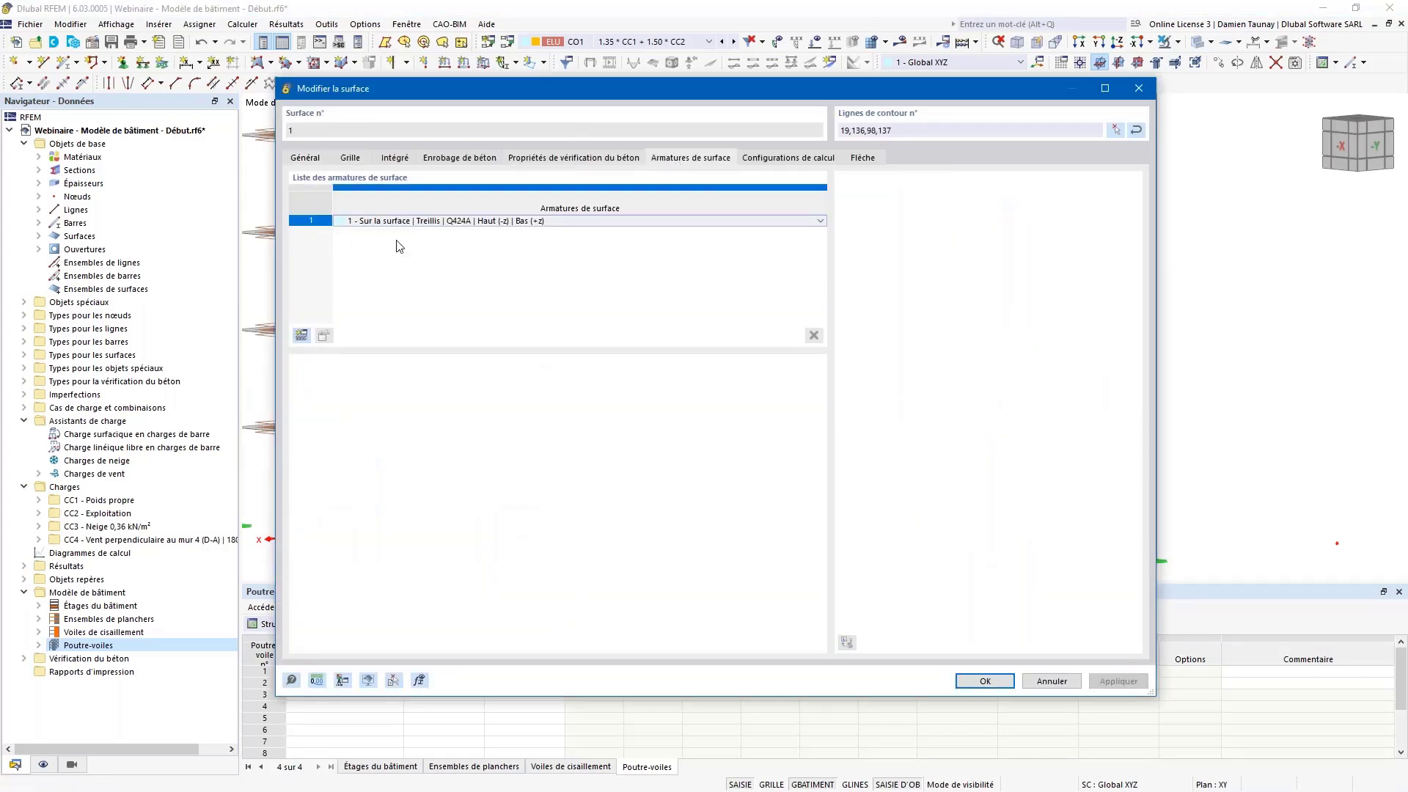
pyautogui.click(301, 335)
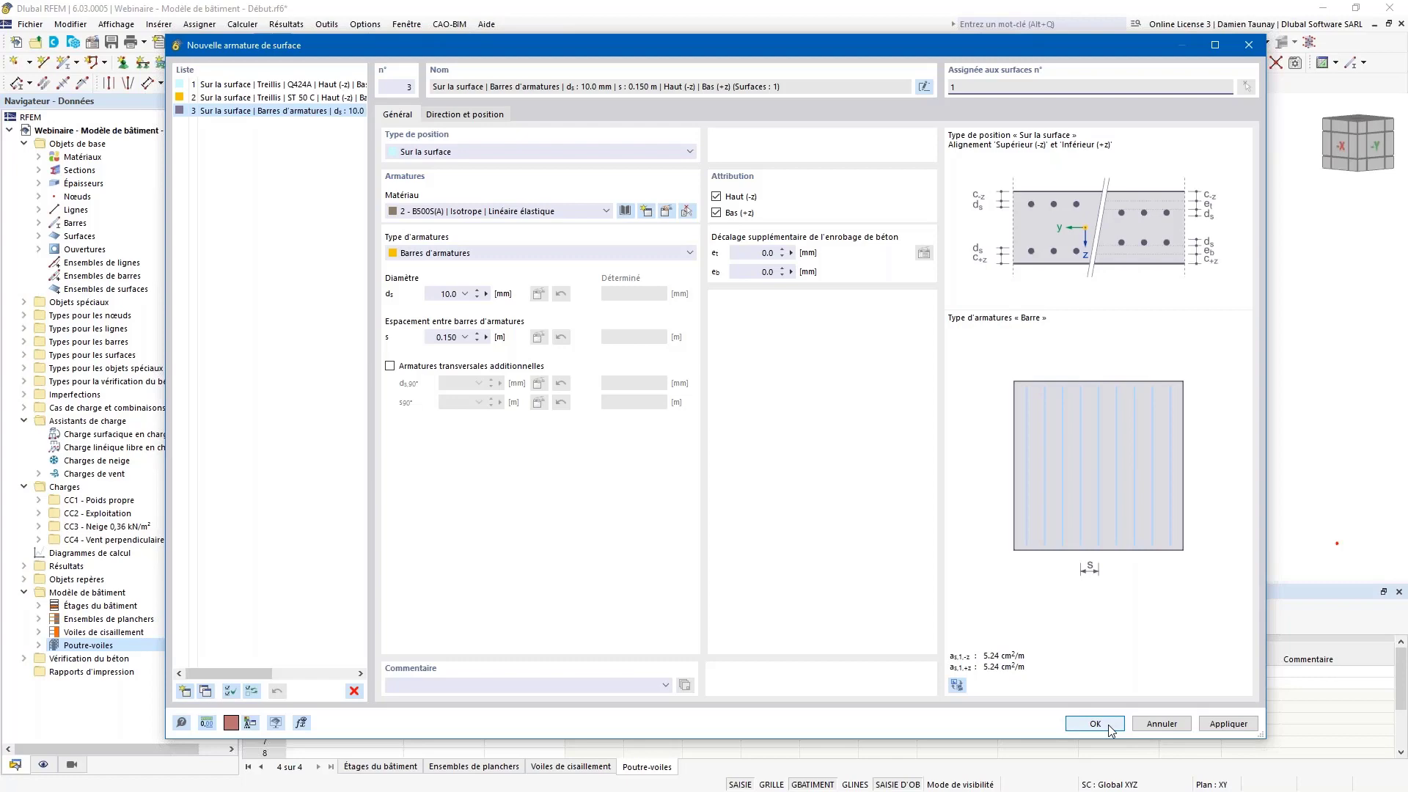
pyautogui.click(320, 97)
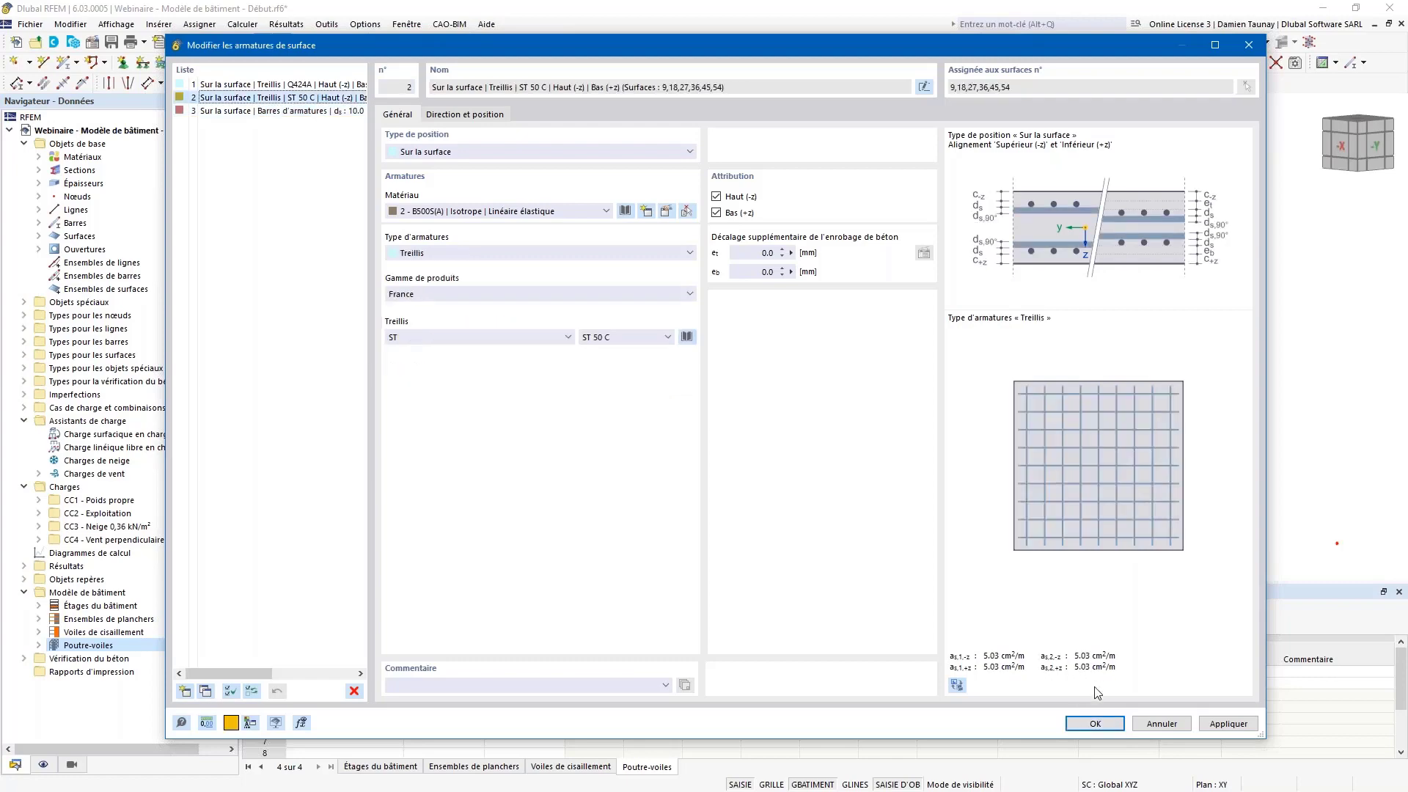
pyautogui.click(1105, 728)
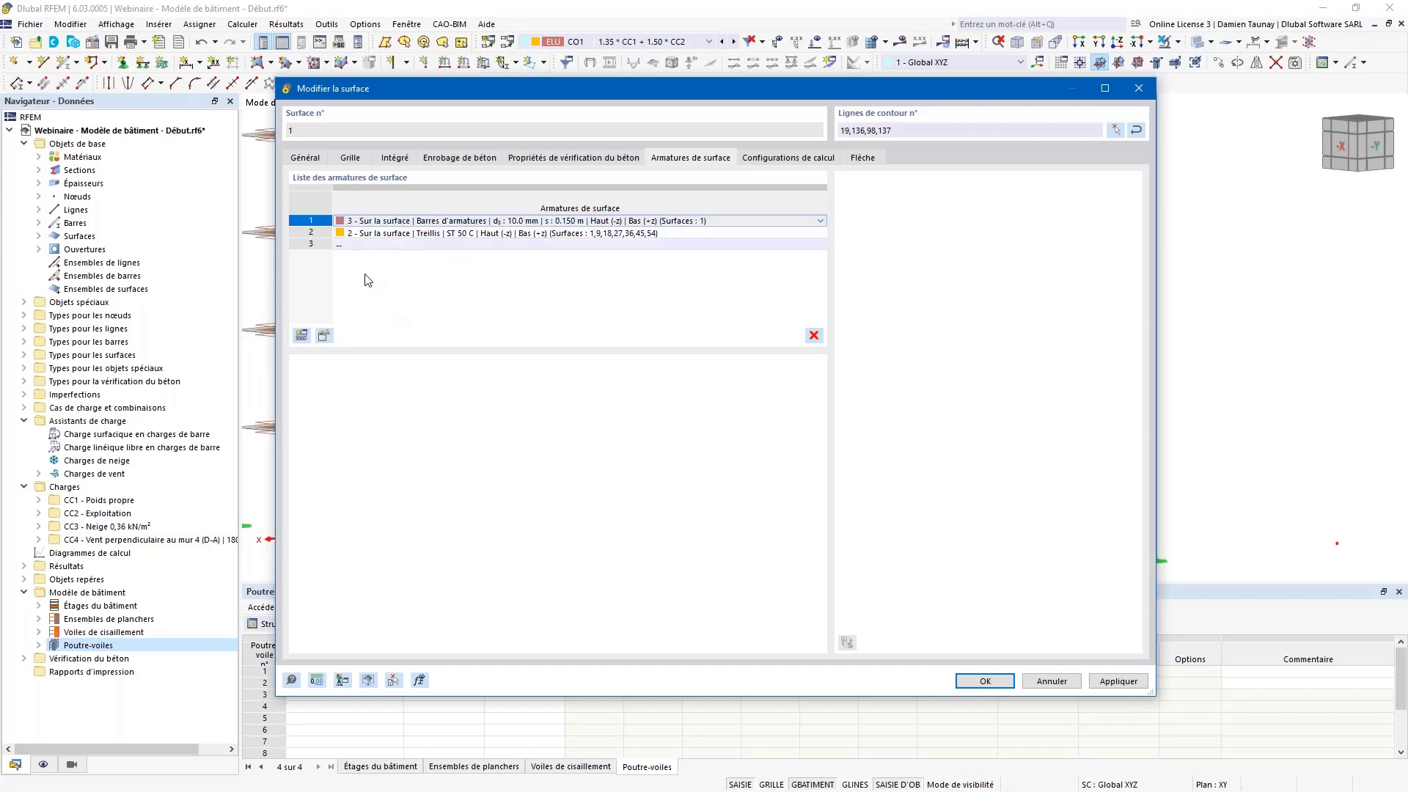
# - Remove the 10 mm bar reinforcement (no. 3) from surface 1, leaving only the ST 50 C mesh, and accept the surface
pyautogui.click(323, 336)
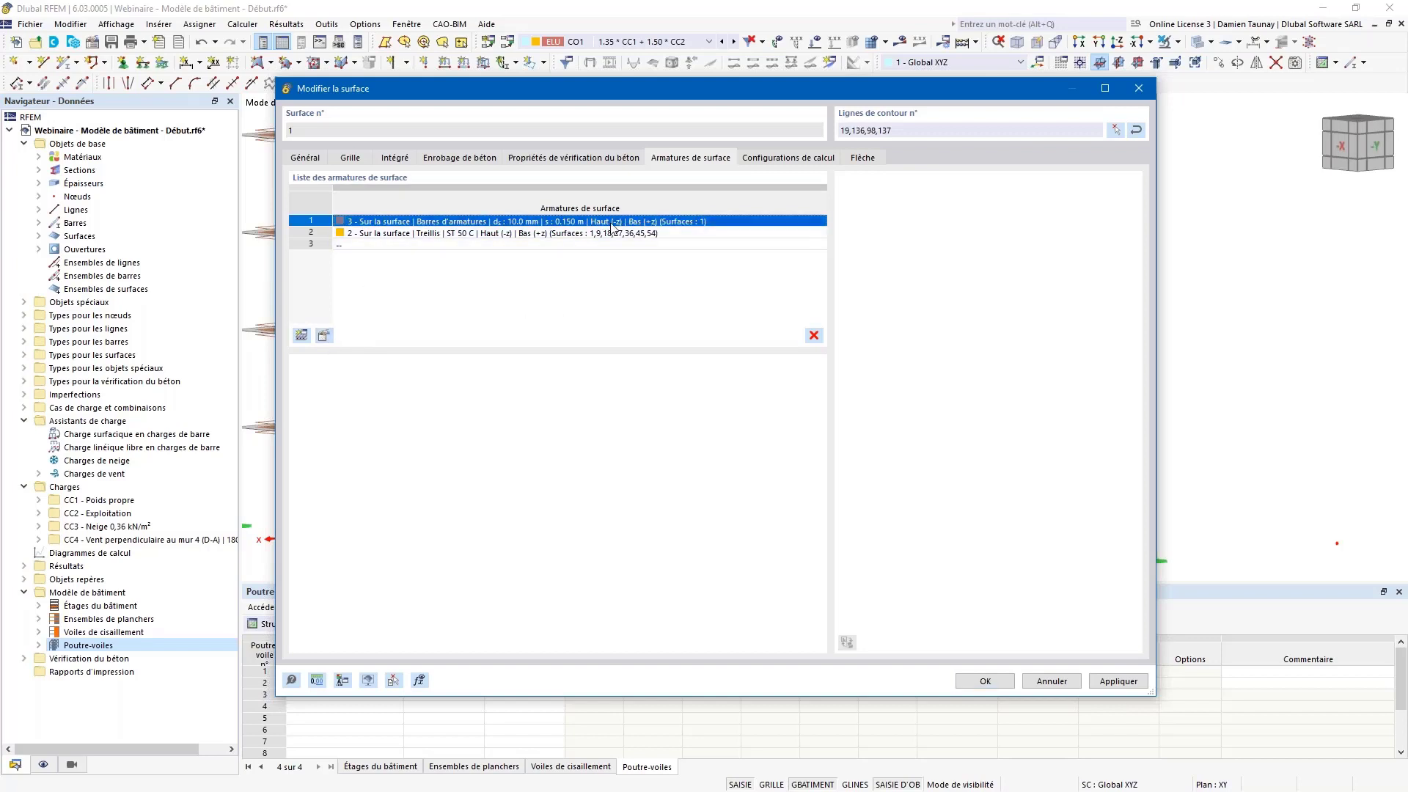
pyautogui.click(814, 335)
pyautogui.click(371, 222)
pyautogui.click(426, 224)
pyautogui.click(430, 243)
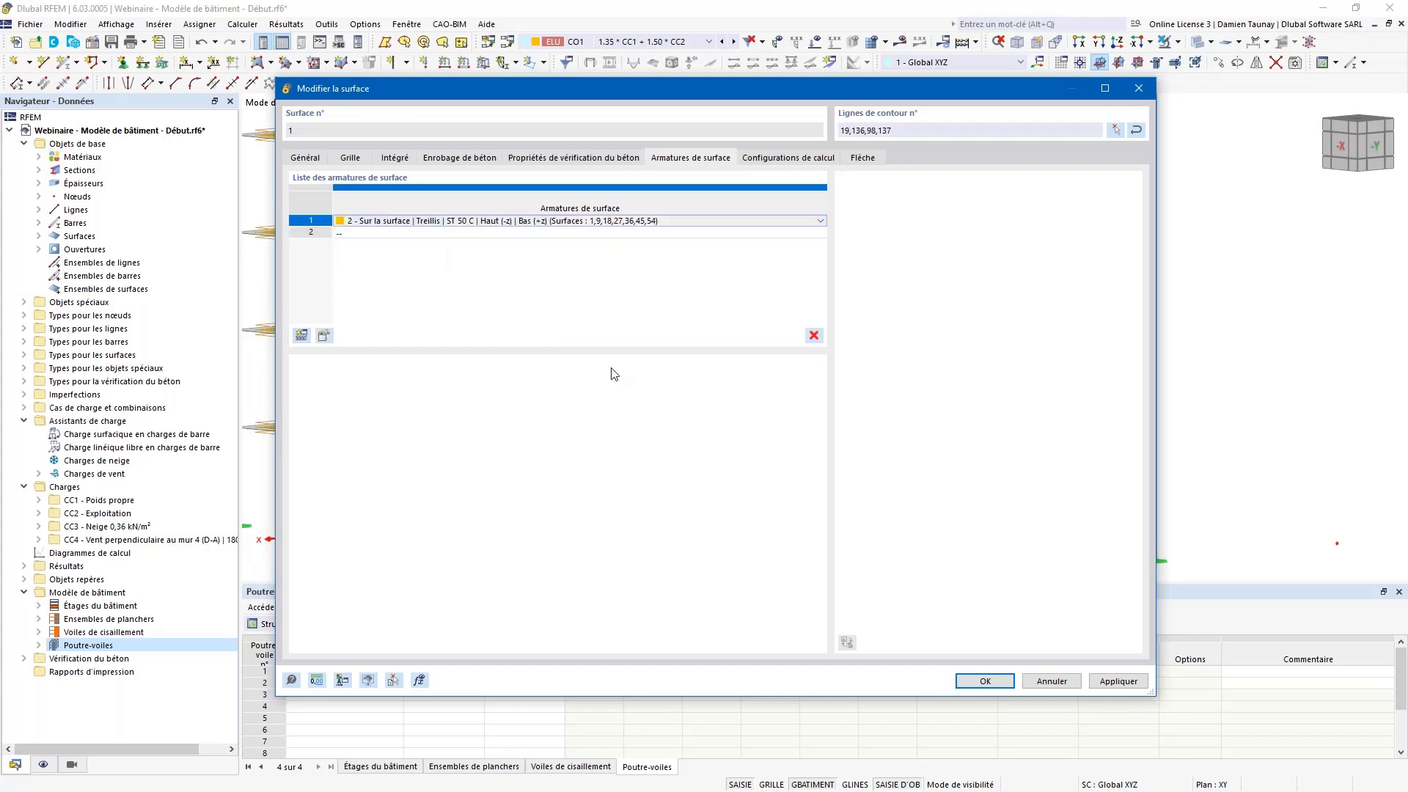
pyautogui.click(312, 160)
pyautogui.click(986, 681)
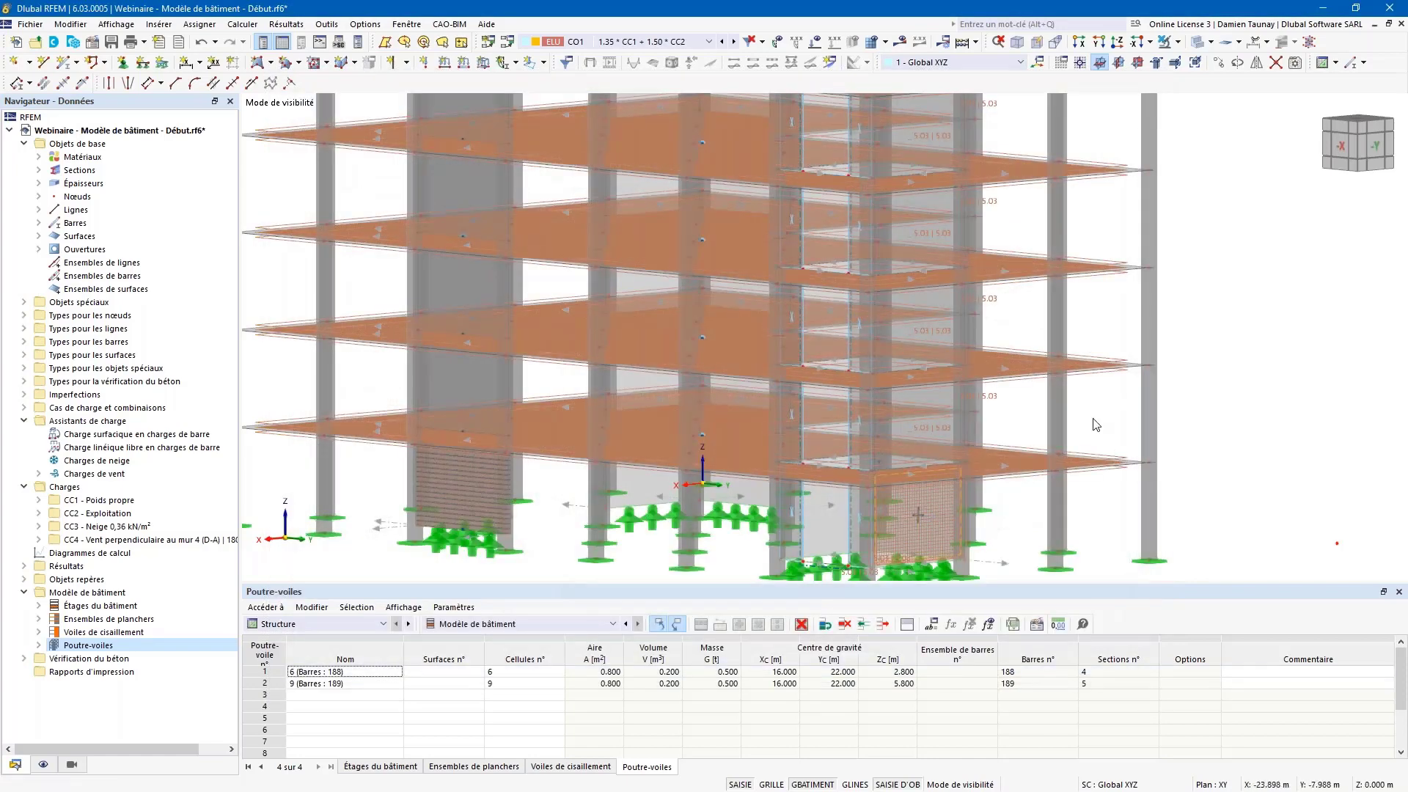
pyautogui.keyDown('ctrl'); pyautogui.moveTo(917, 477); pyautogui.dragTo(946, 455, button='middle'); pyautogui.keyUp('ctrl')
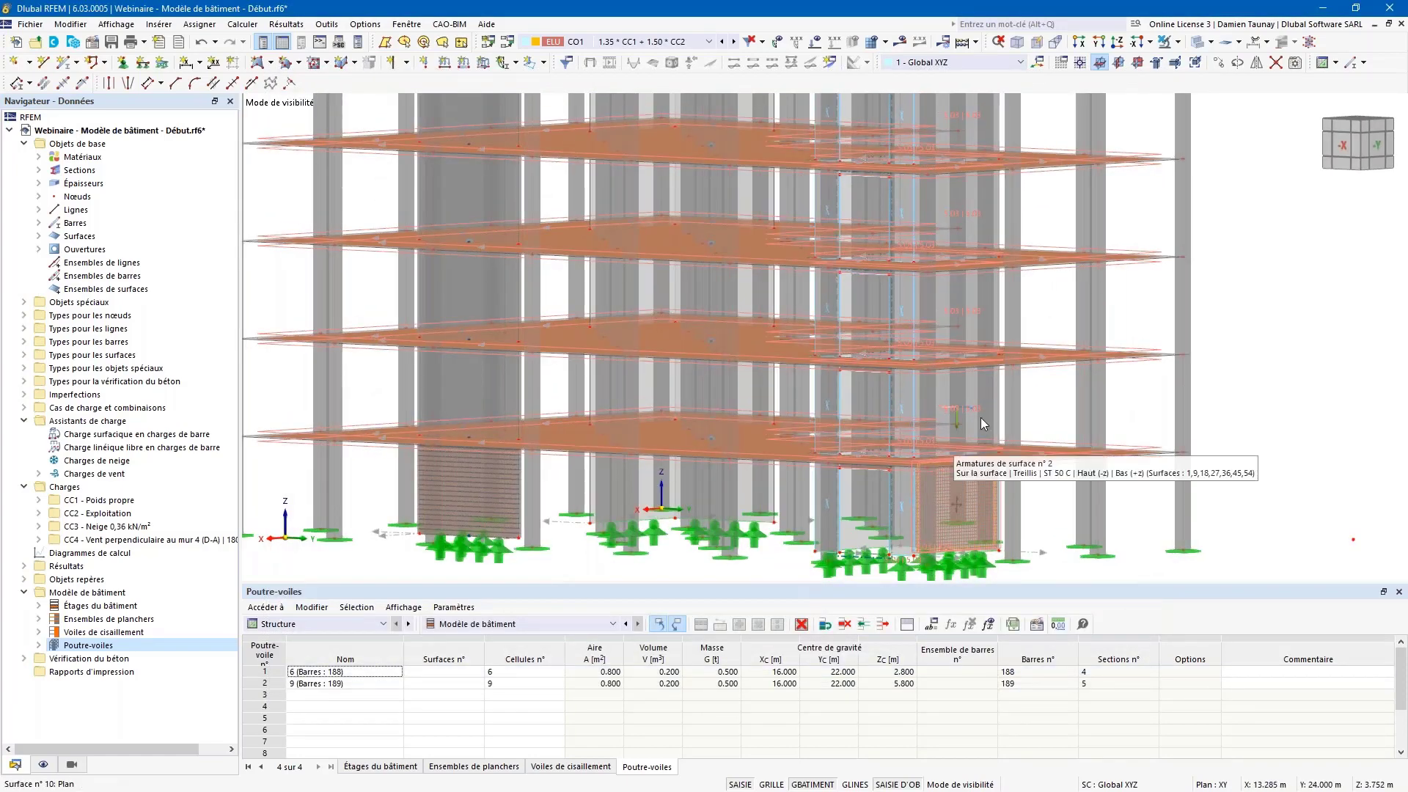
pyautogui.keyDown('ctrl'); pyautogui.moveTo(1071, 407); pyautogui.dragTo(1096, 444, button='middle'); pyautogui.keyUp('ctrl')
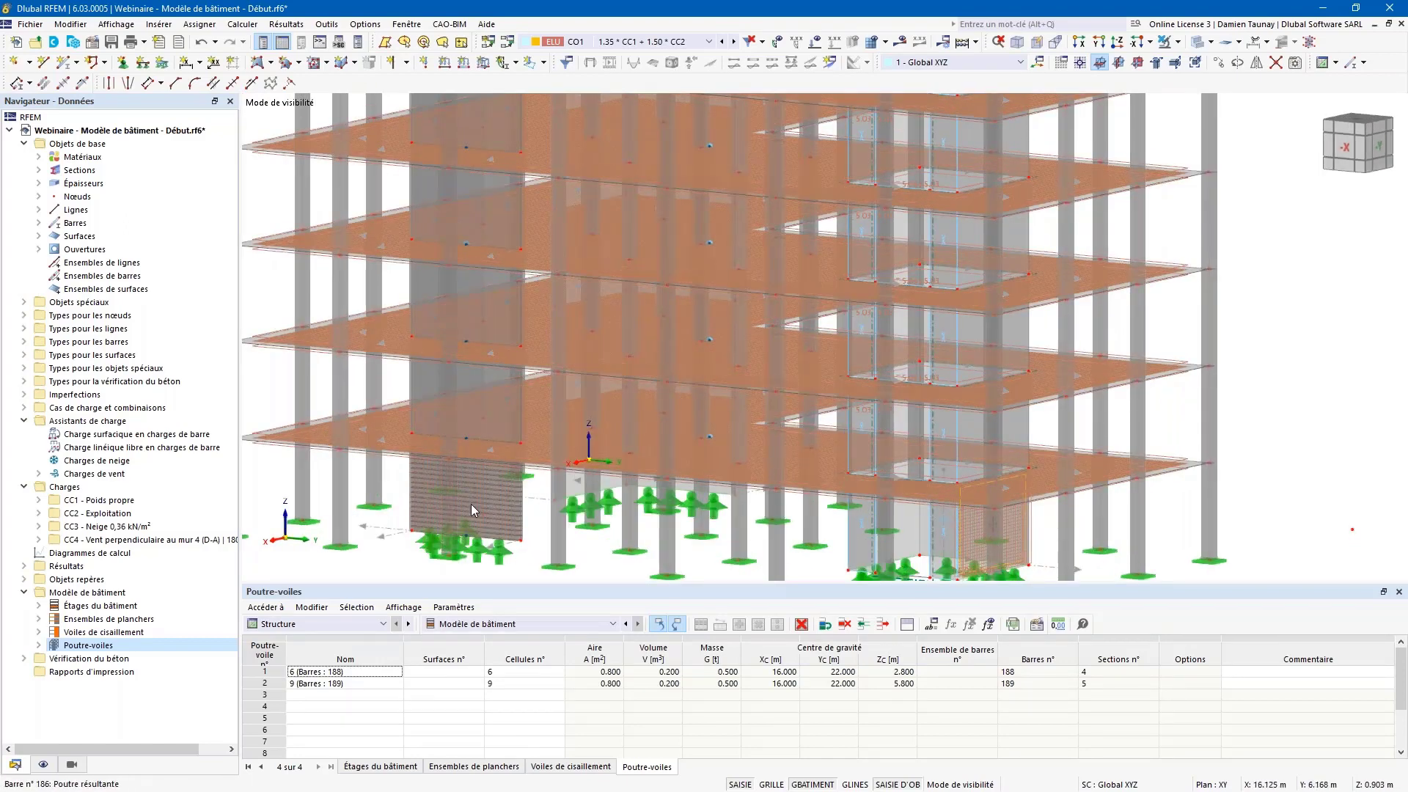
pyautogui.moveTo(527, 539); pyautogui.dragTo(611, 531, button='middle')
pyautogui.scroll(-2, 534, 516)
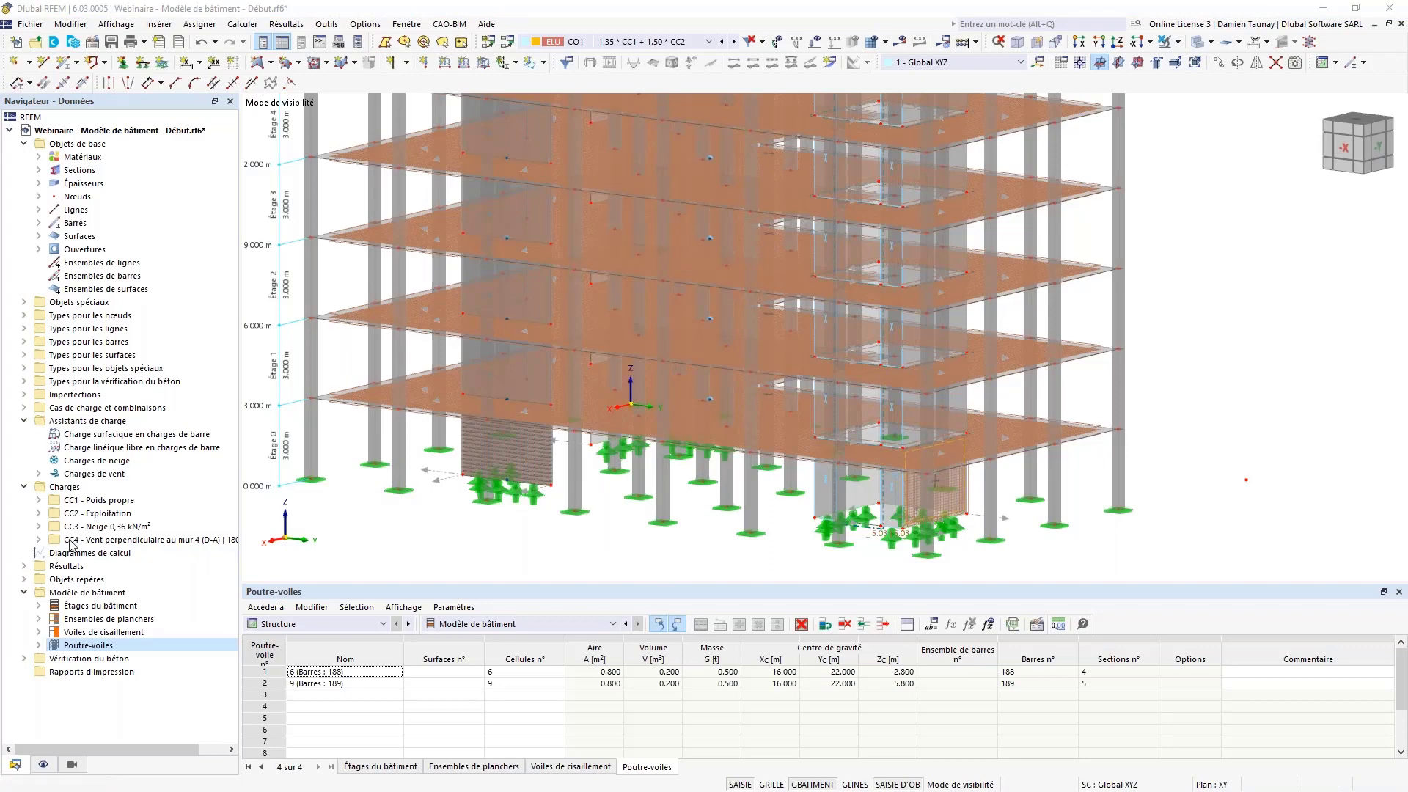
pyautogui.click(551, 533)
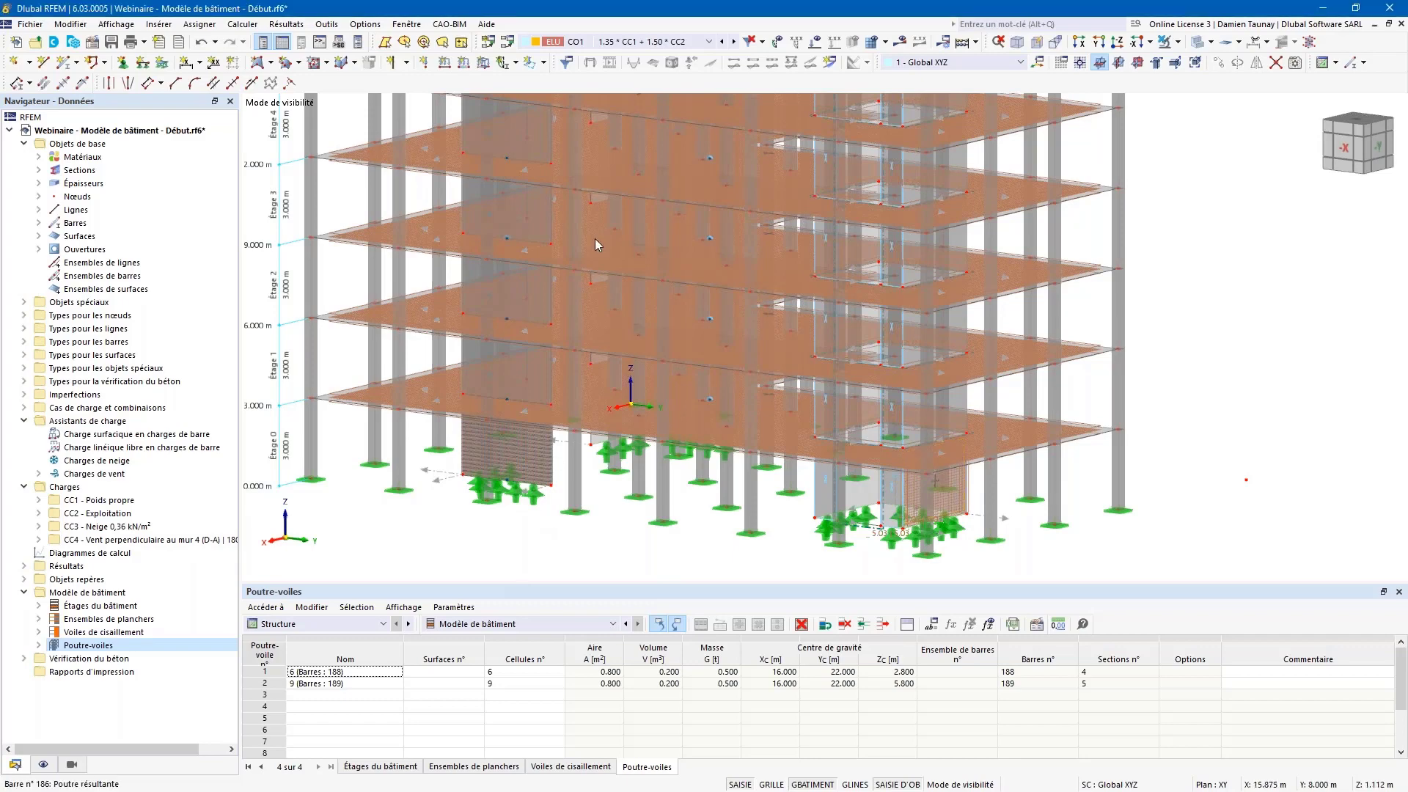
pyautogui.click(341, 631)
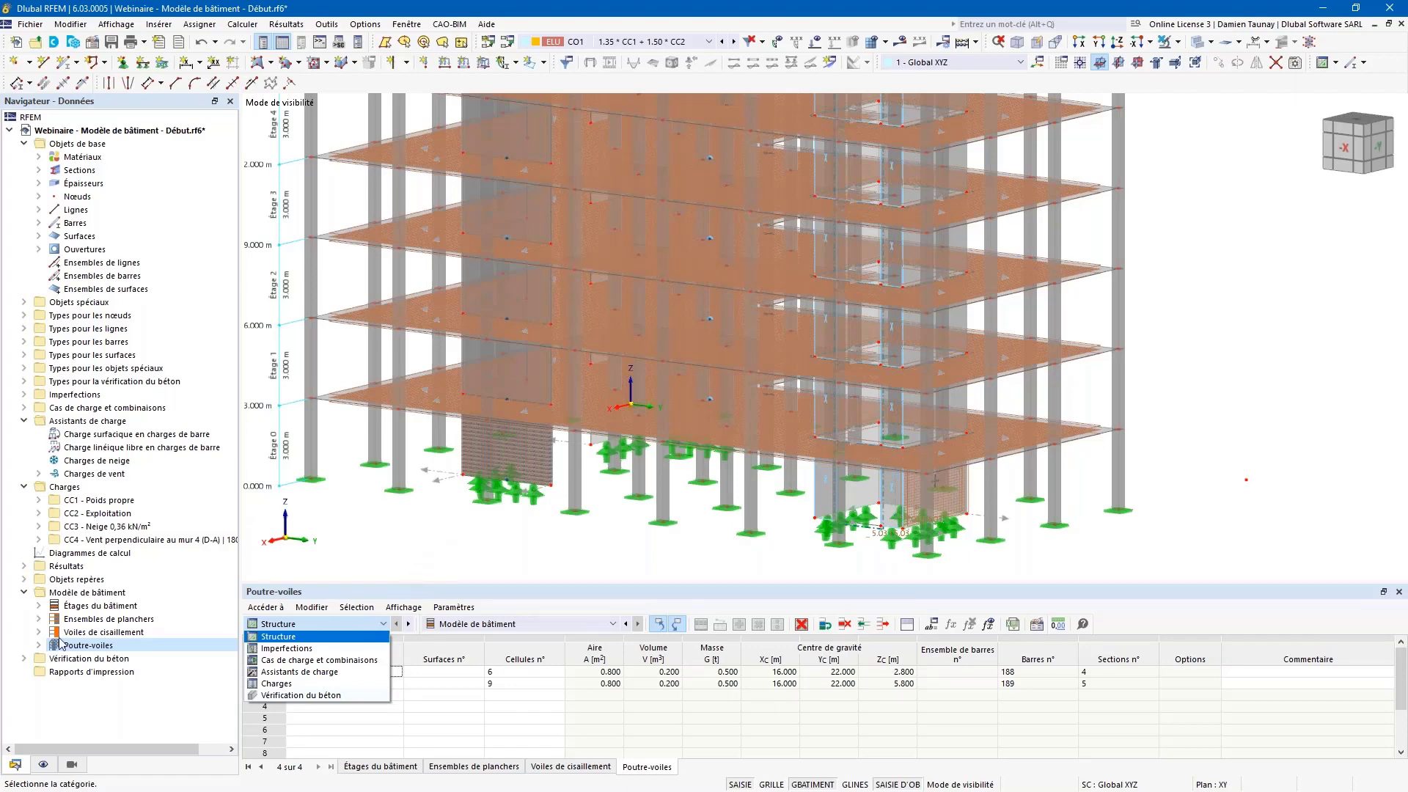
# - Switch to the model 3-Webinaire - Modèle de bâtiment - Béton calculé.rf6 and display its concrete design types instead of the results
pyautogui.hotkey('alt', 'Tab')
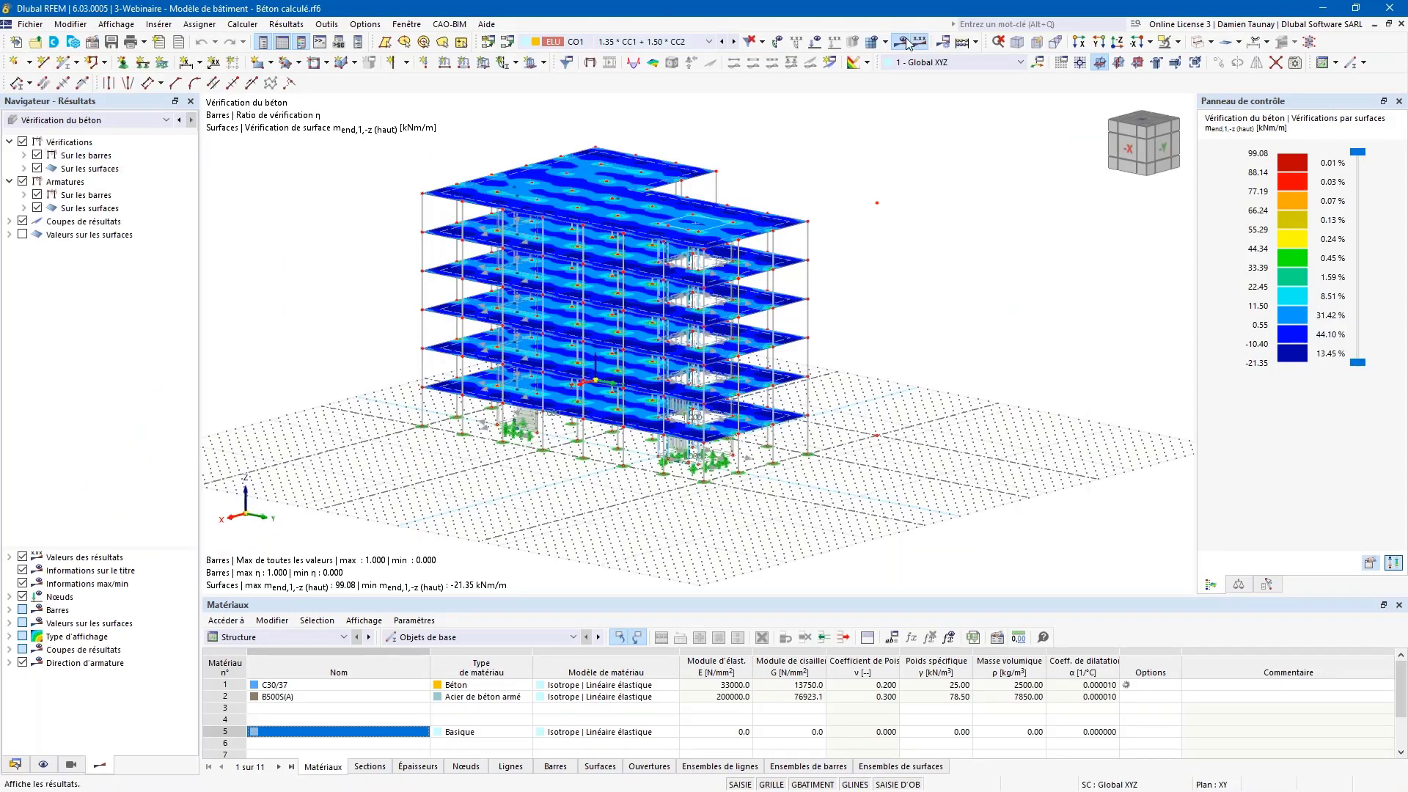
pyautogui.click(1065, 60)
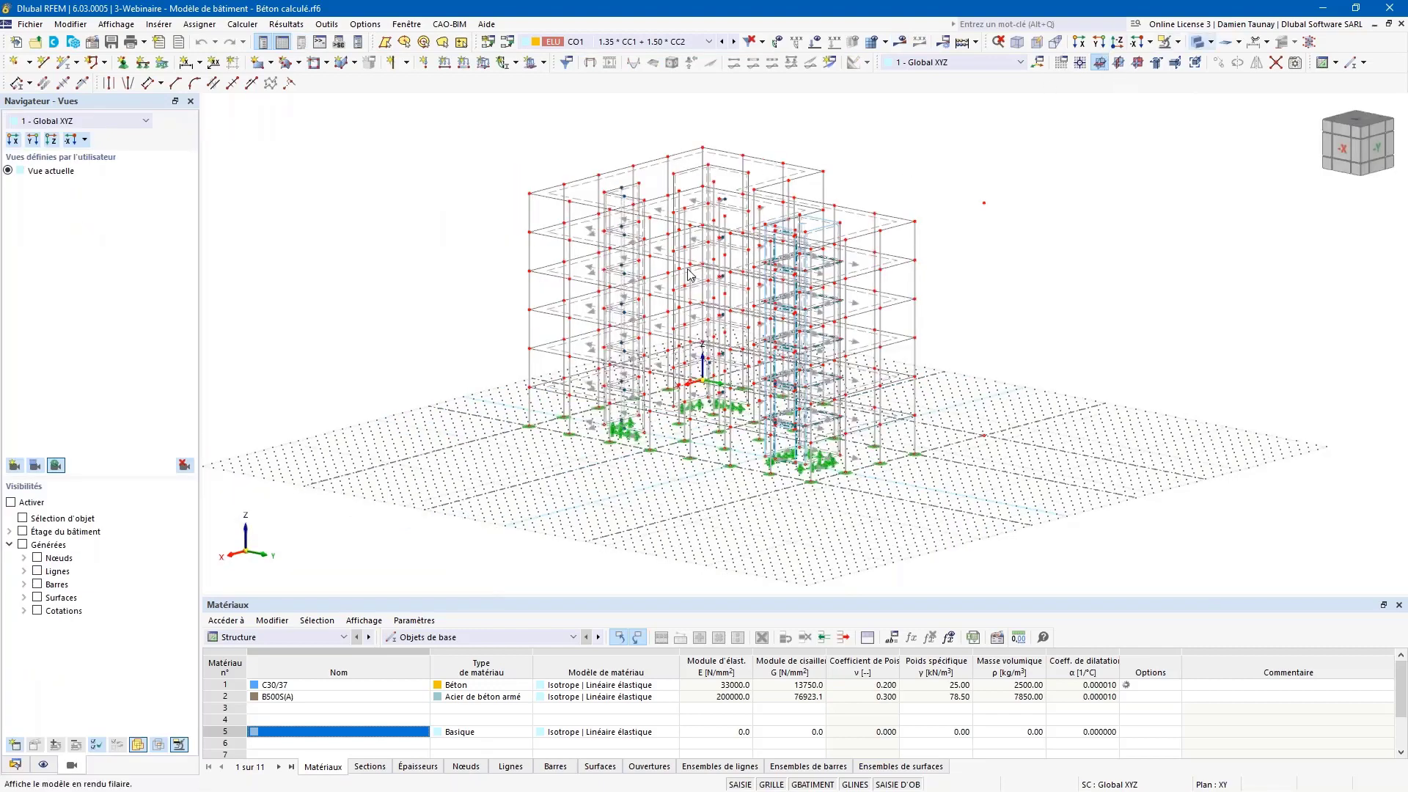
pyautogui.click(43, 764)
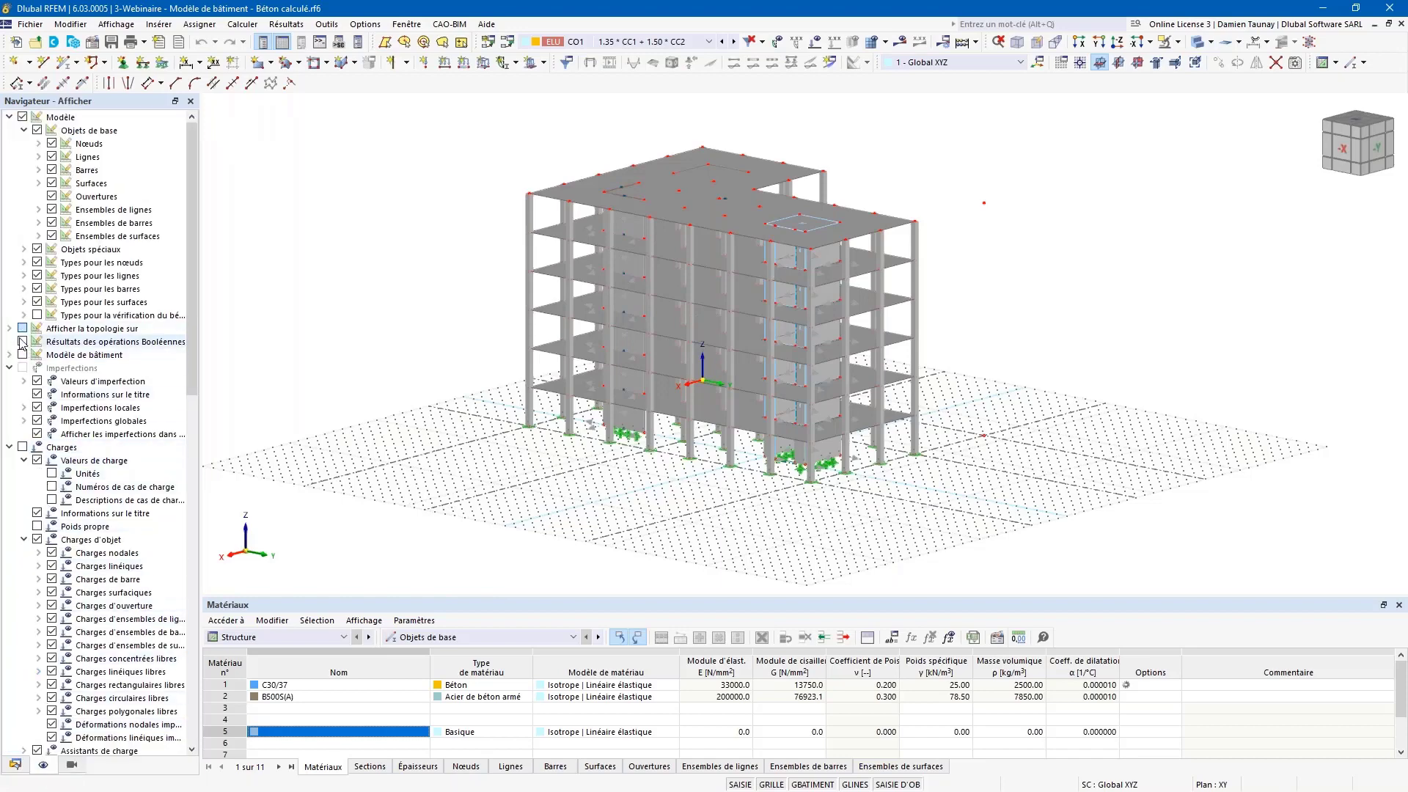
pyautogui.click(37, 315)
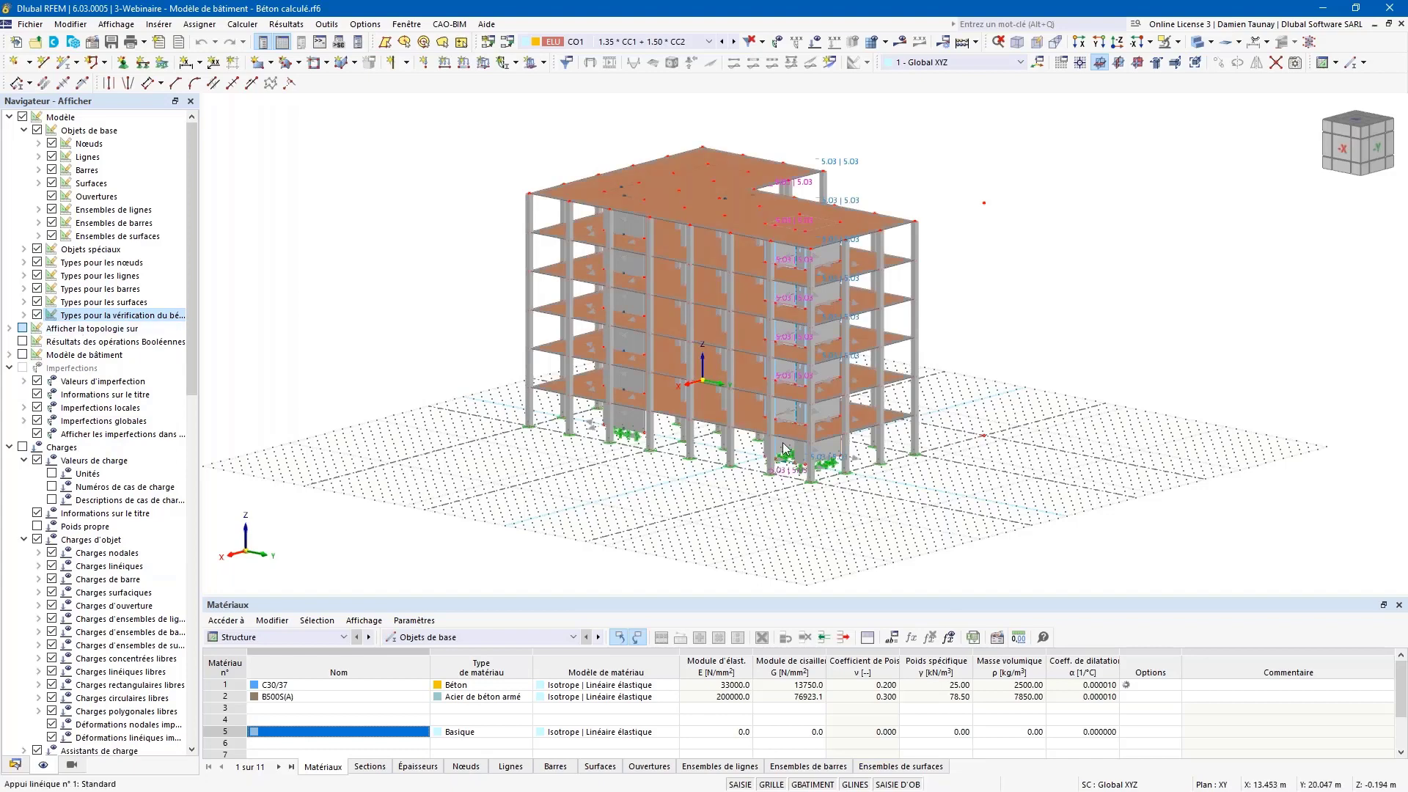
# - Change the model display from solid through transparent to wireframe and inspect the reinforcement of the slabs and ground-floor walls
pyautogui.scroll(4, 783, 448)
pyautogui.keyDown('ctrl'); pyautogui.moveTo(783, 476); pyautogui.dragTo(745, 491, button='middle'); pyautogui.keyUp('ctrl')
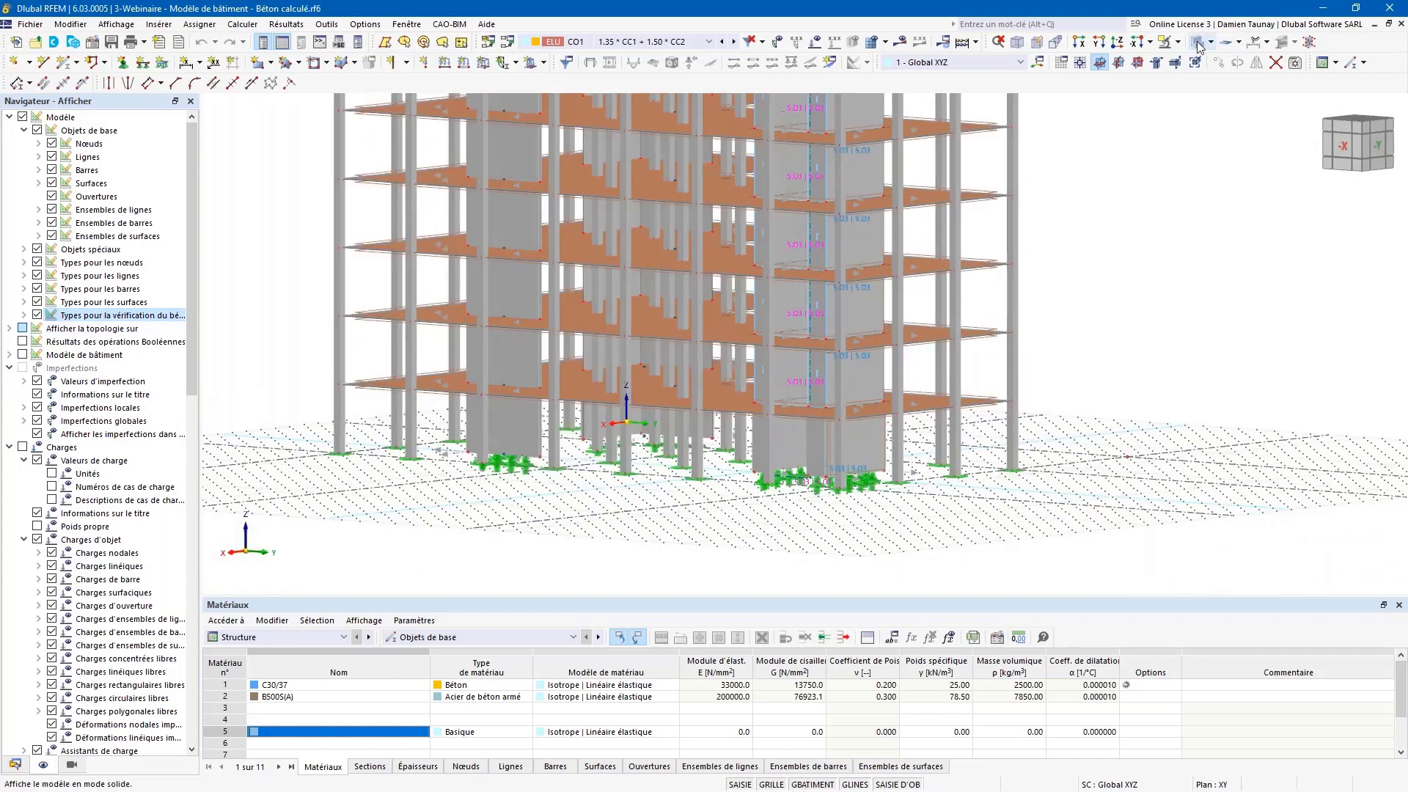
pyautogui.click(1198, 44)
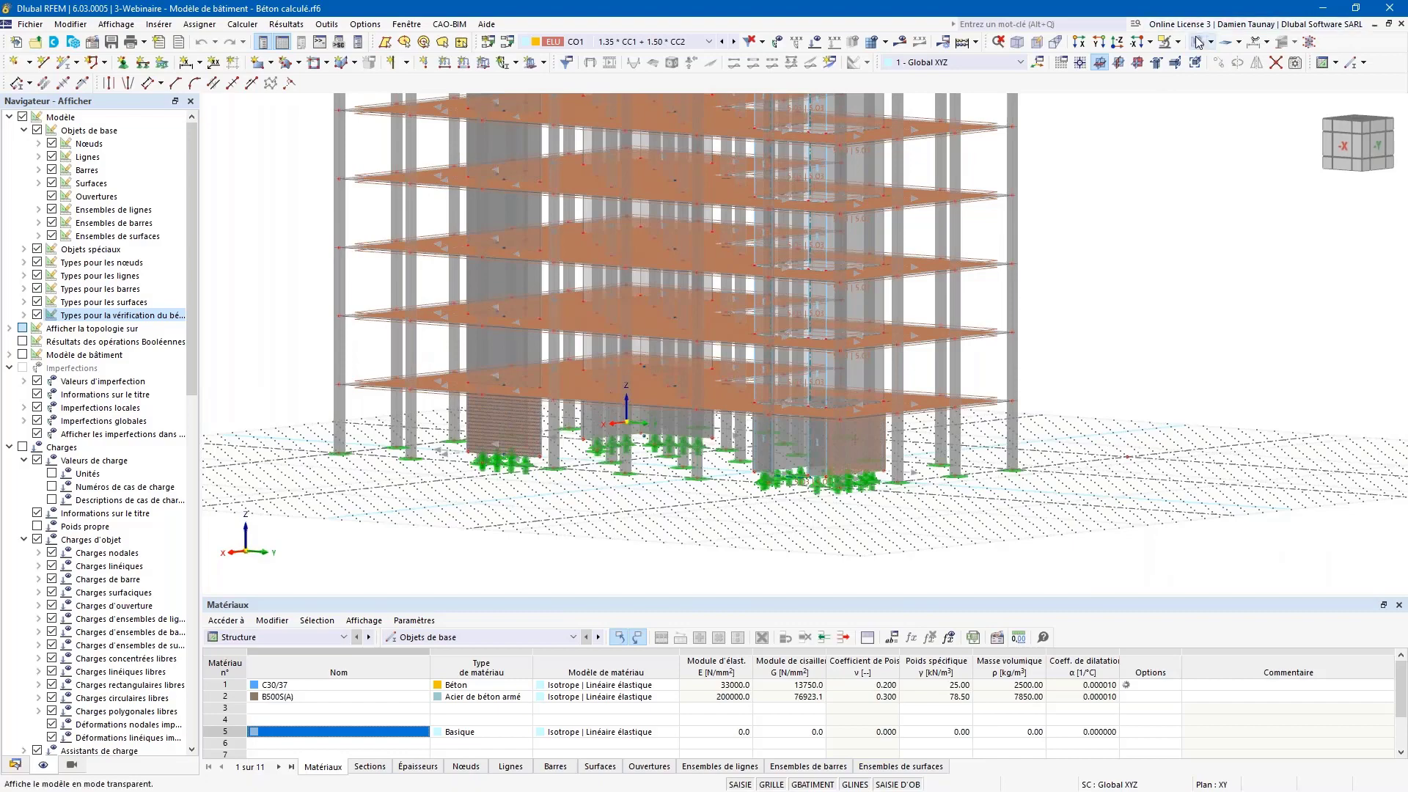
pyautogui.click(1198, 43)
pyautogui.keyDown('ctrl'); pyautogui.moveTo(657, 440); pyautogui.dragTo(726, 447, button='middle'); pyautogui.keyUp('ctrl')
pyautogui.moveTo(646, 490); pyautogui.dragTo(632, 517, button='middle')
pyautogui.scroll(-2, 635, 512)
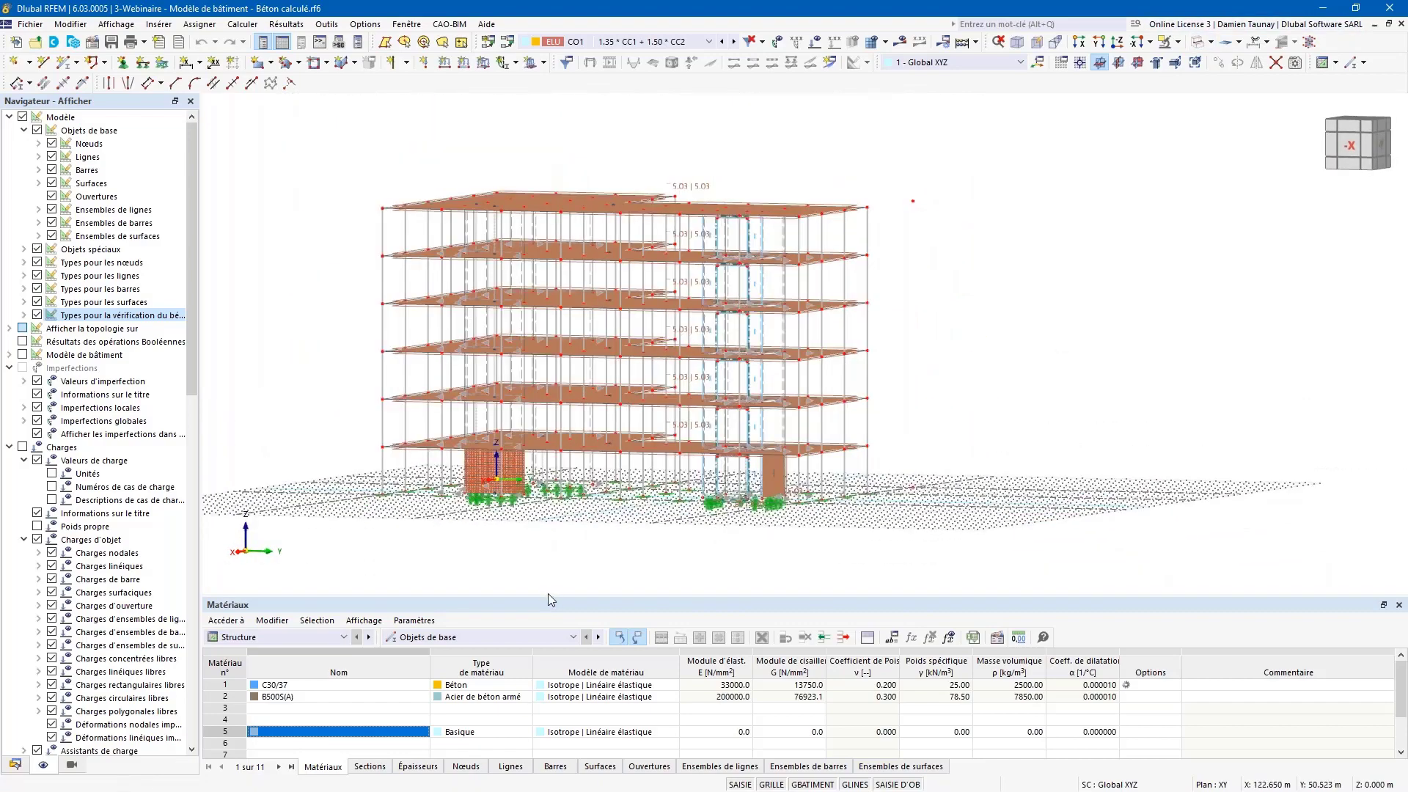
# - Enlarge the table area and list the concrete design ratios of the members by section
pyautogui.moveTo(548, 597); pyautogui.dragTo(542, 513)
pyautogui.click(341, 547)
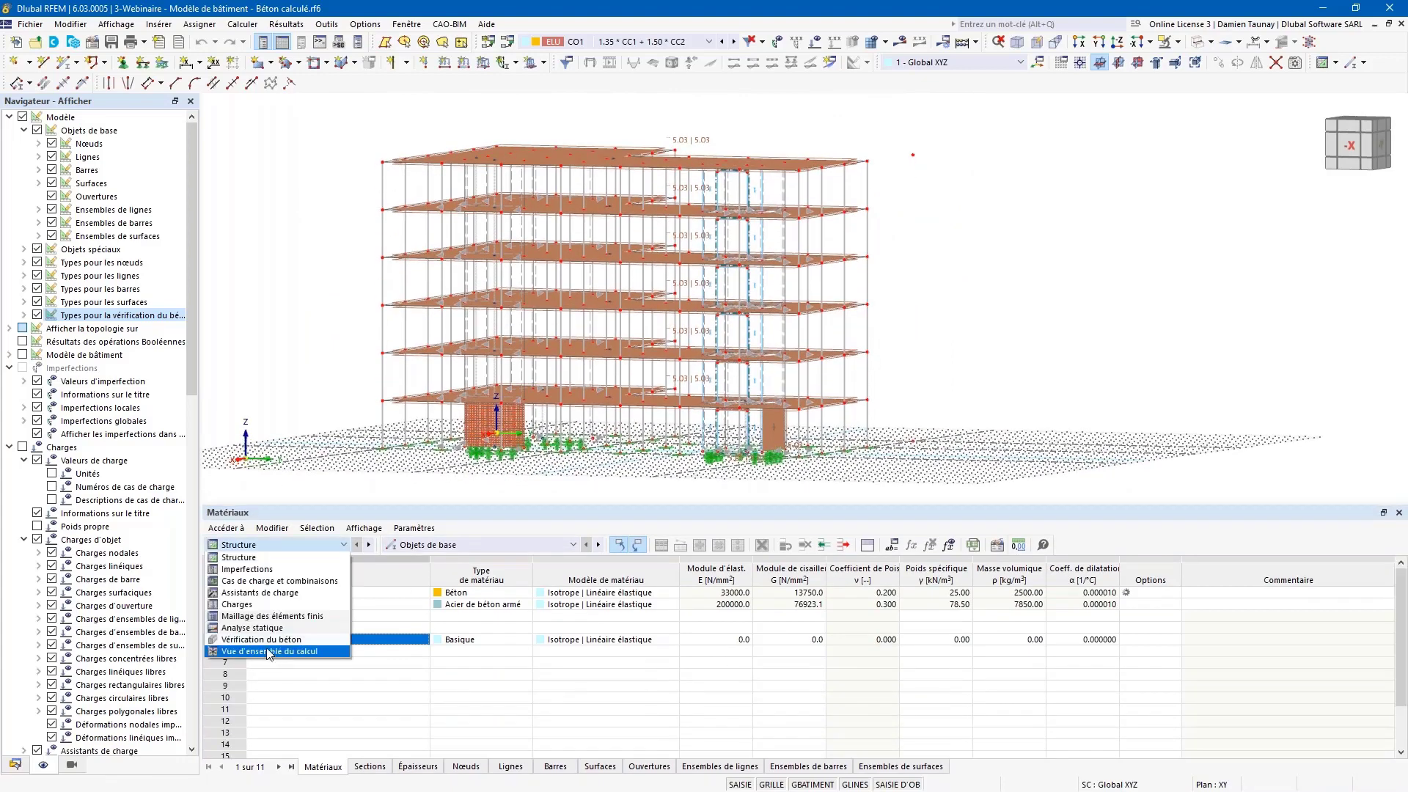
pyautogui.click(270, 639)
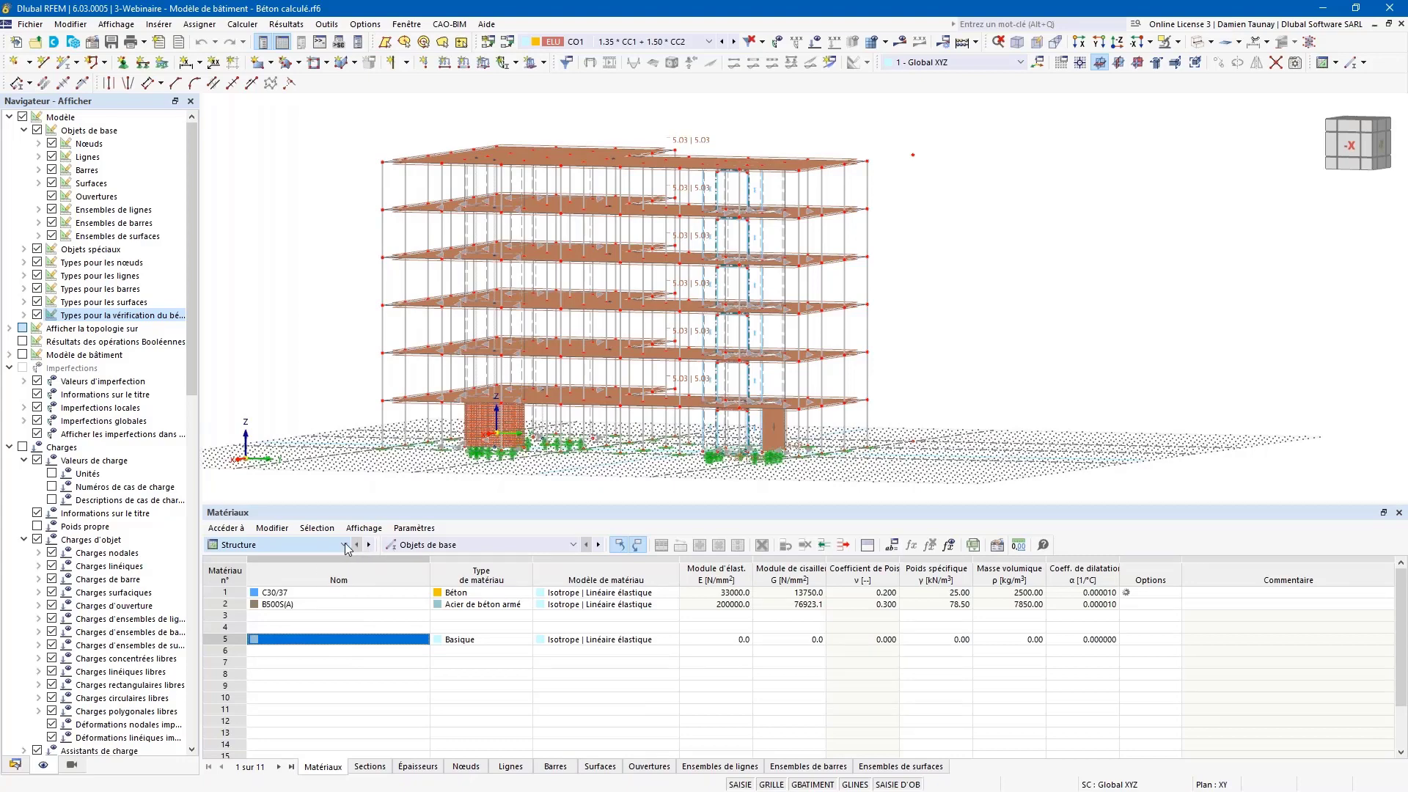
pyautogui.click(392, 546)
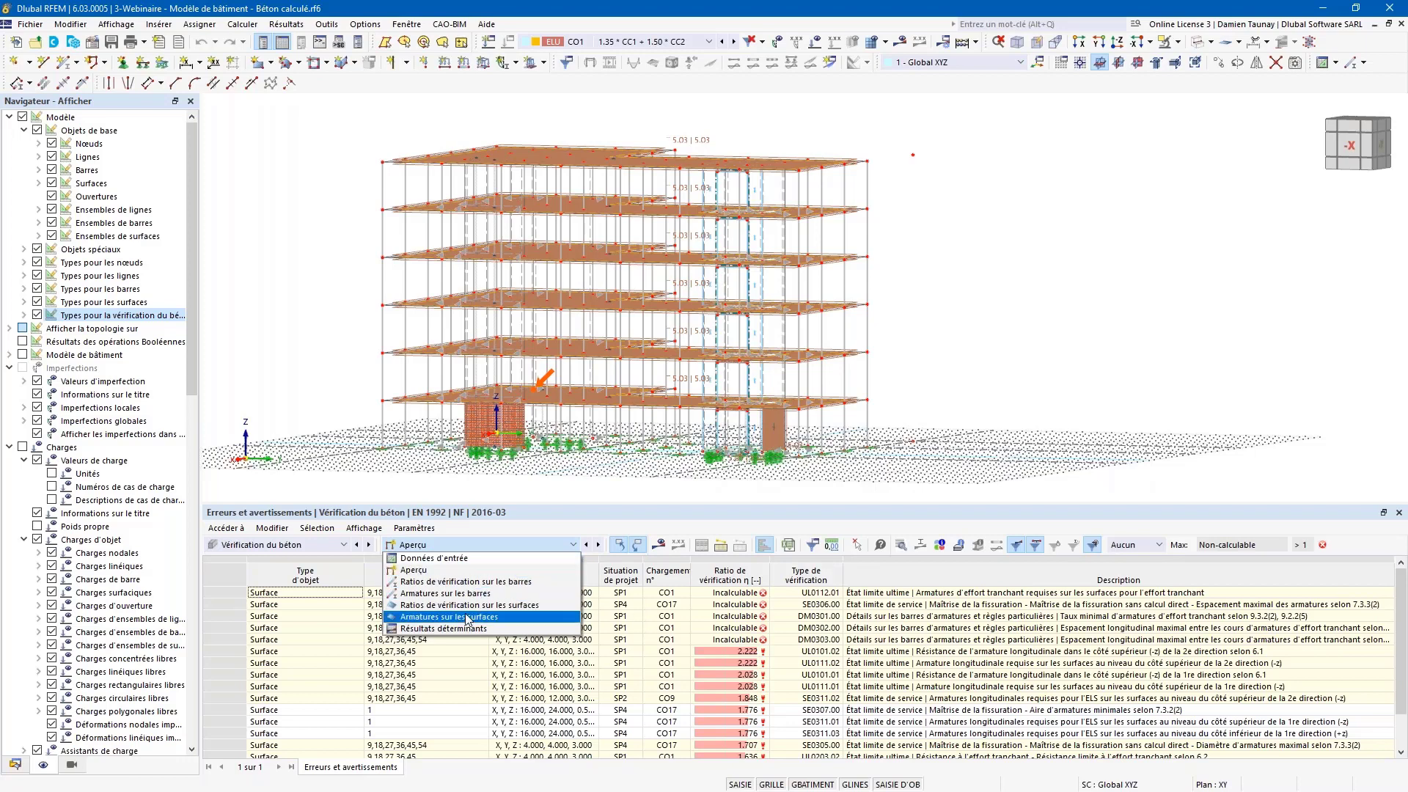
pyautogui.click(451, 583)
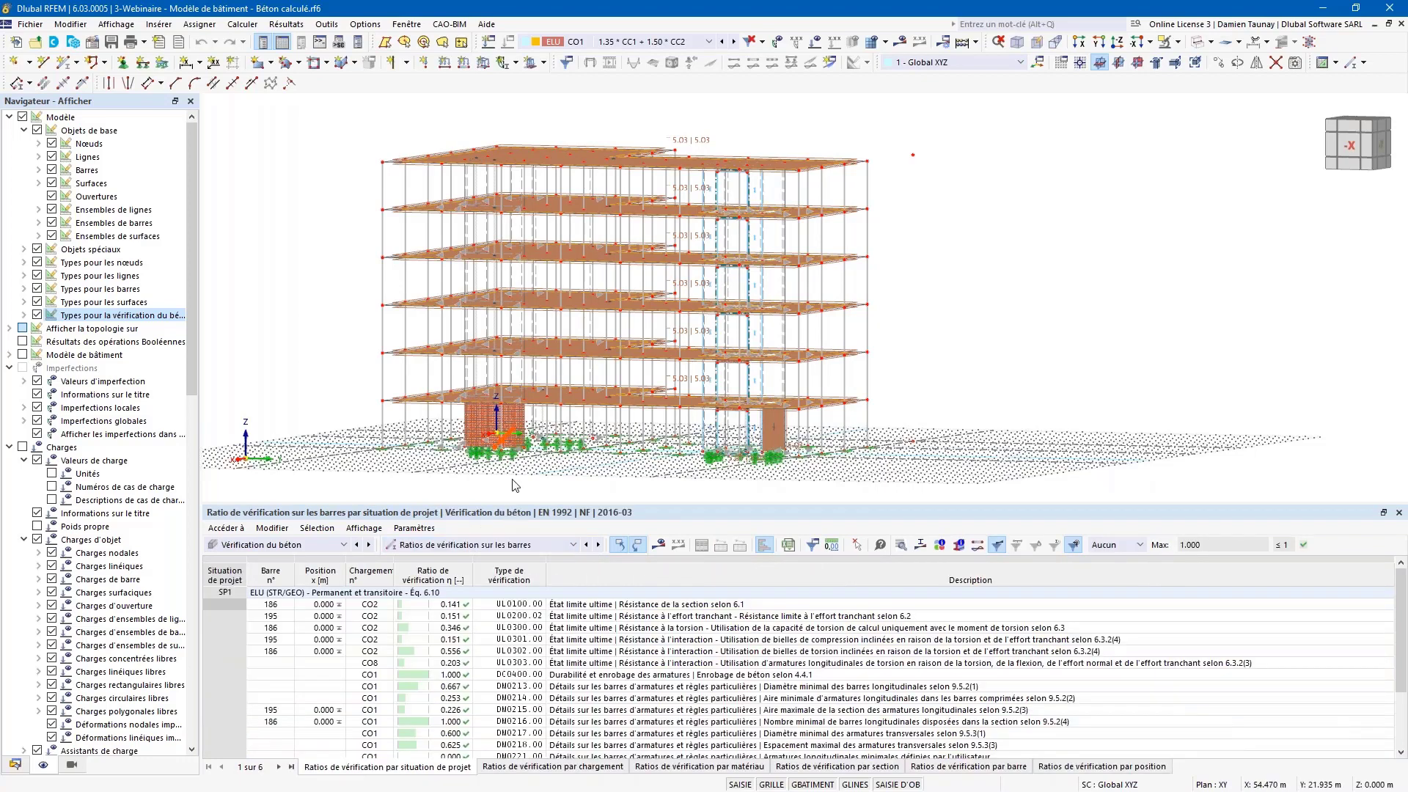
pyautogui.scroll(5, 478, 437)
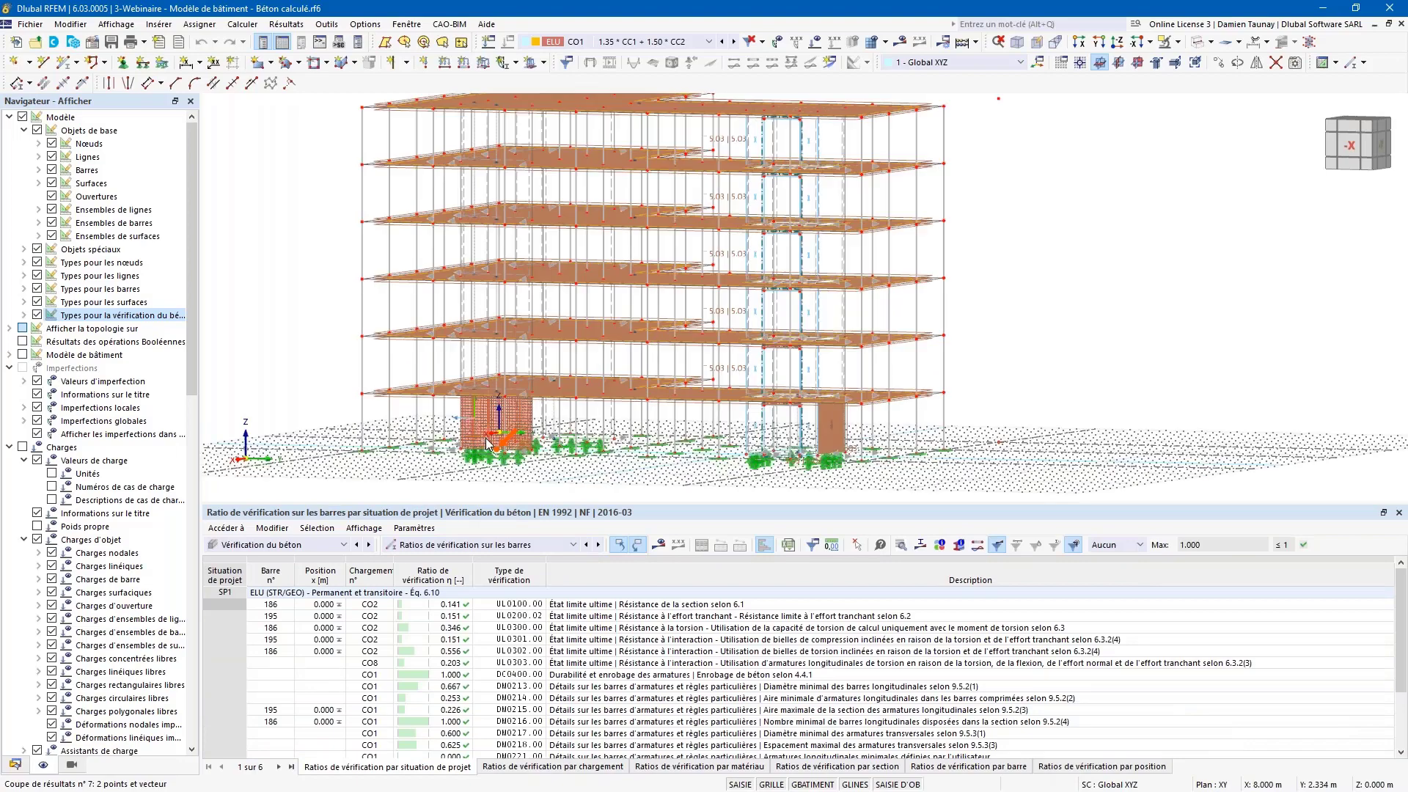
pyautogui.click(825, 767)
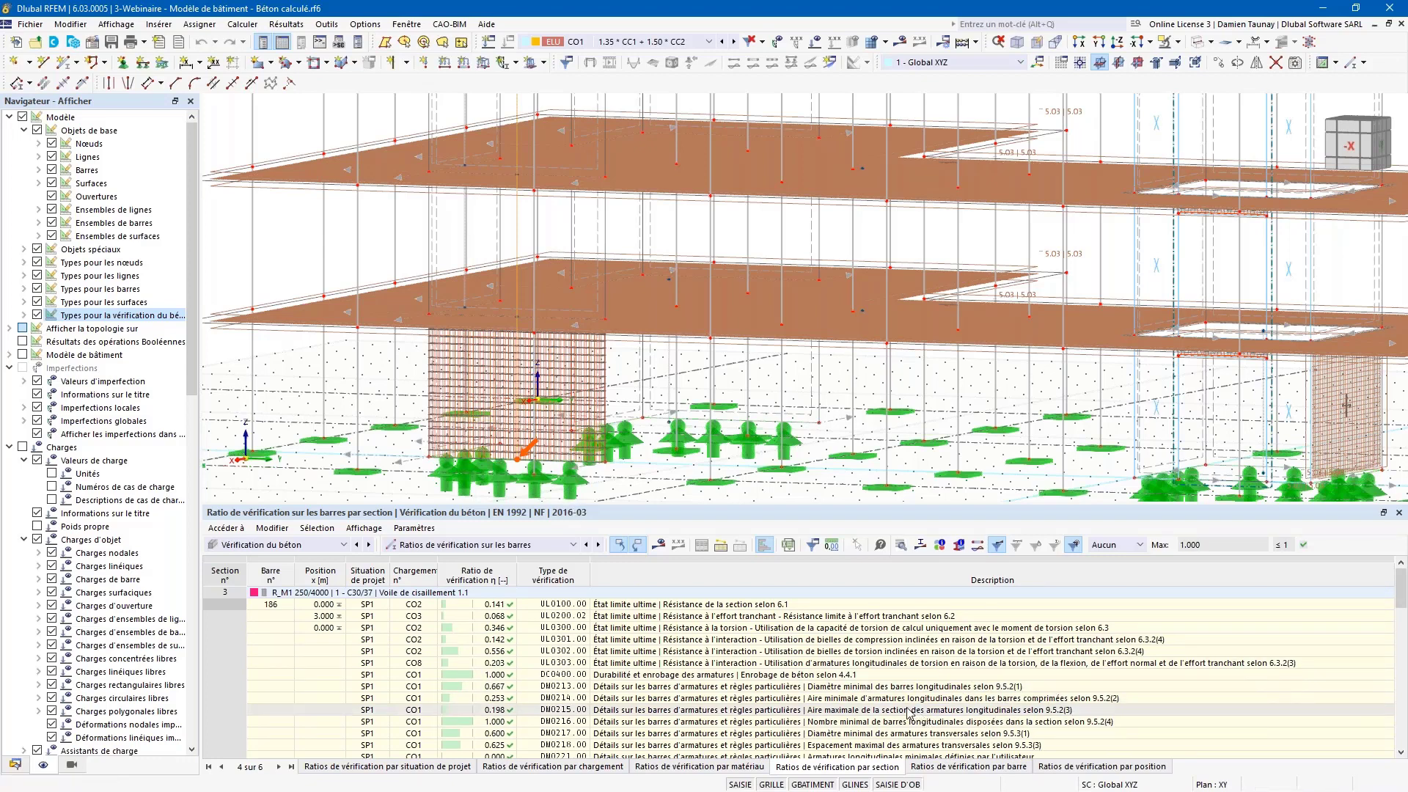
# - Read through the section 3 shear wall checks and examine the deep-beam reinforcement beneath the slab up close
pyautogui.scroll(-2, 910, 711)
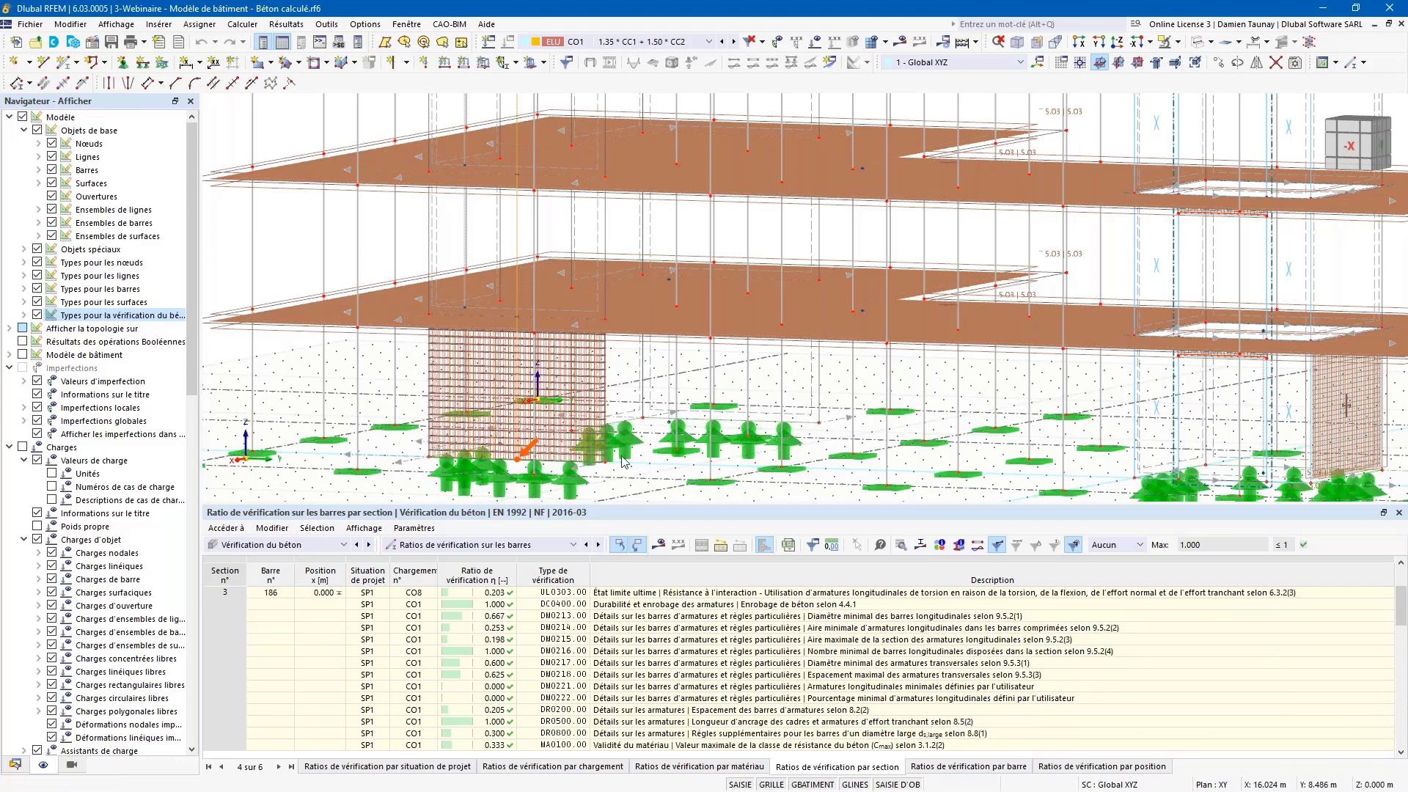
pyautogui.scroll(-2, 649, 424)
pyautogui.scroll(-2, 647, 421)
pyautogui.keyDown('ctrl'); pyautogui.moveTo(855, 453); pyautogui.dragTo(856, 410, button='middle'); pyautogui.keyUp('ctrl')
pyautogui.scroll(4, 923, 319)
pyautogui.scroll(3, 921, 302)
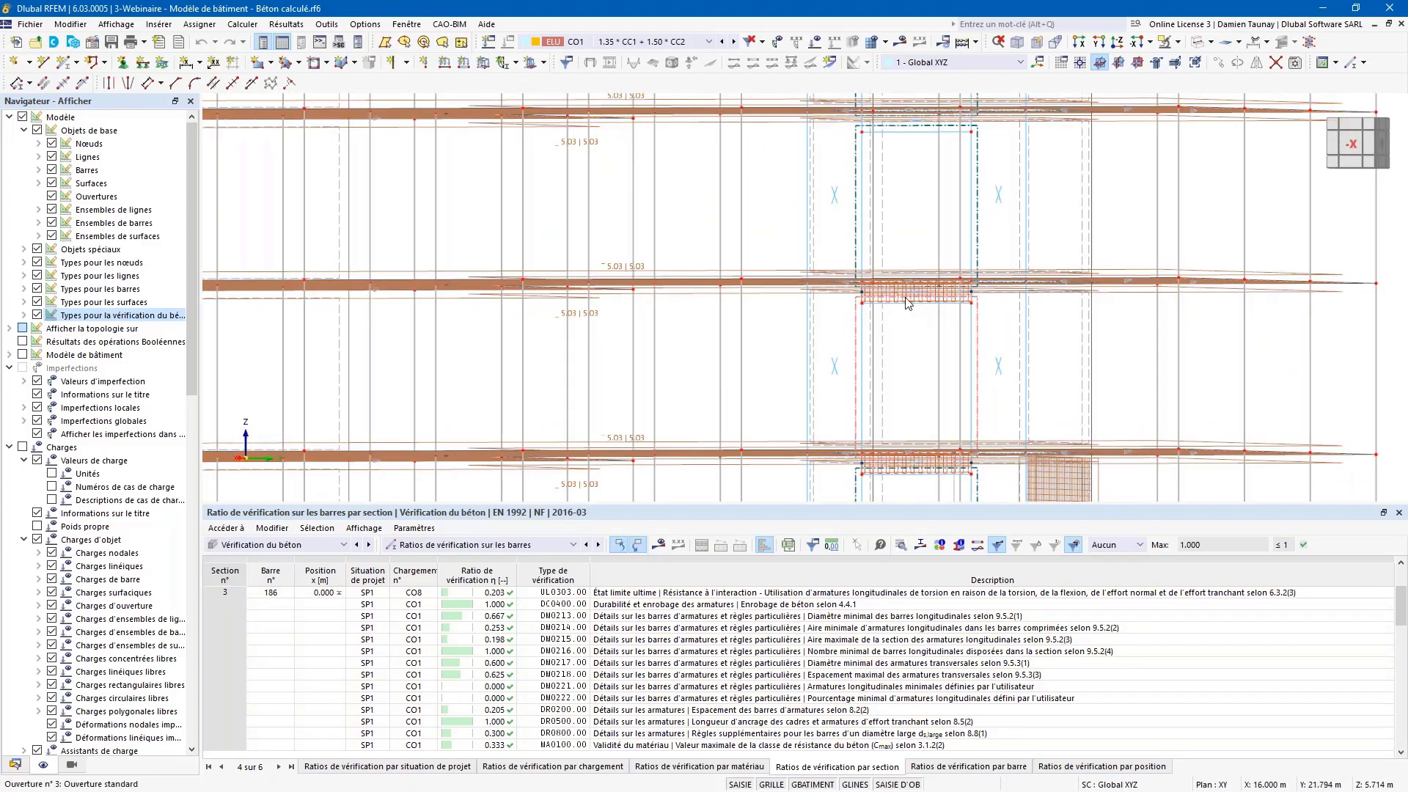
pyautogui.scroll(3, 922, 295)
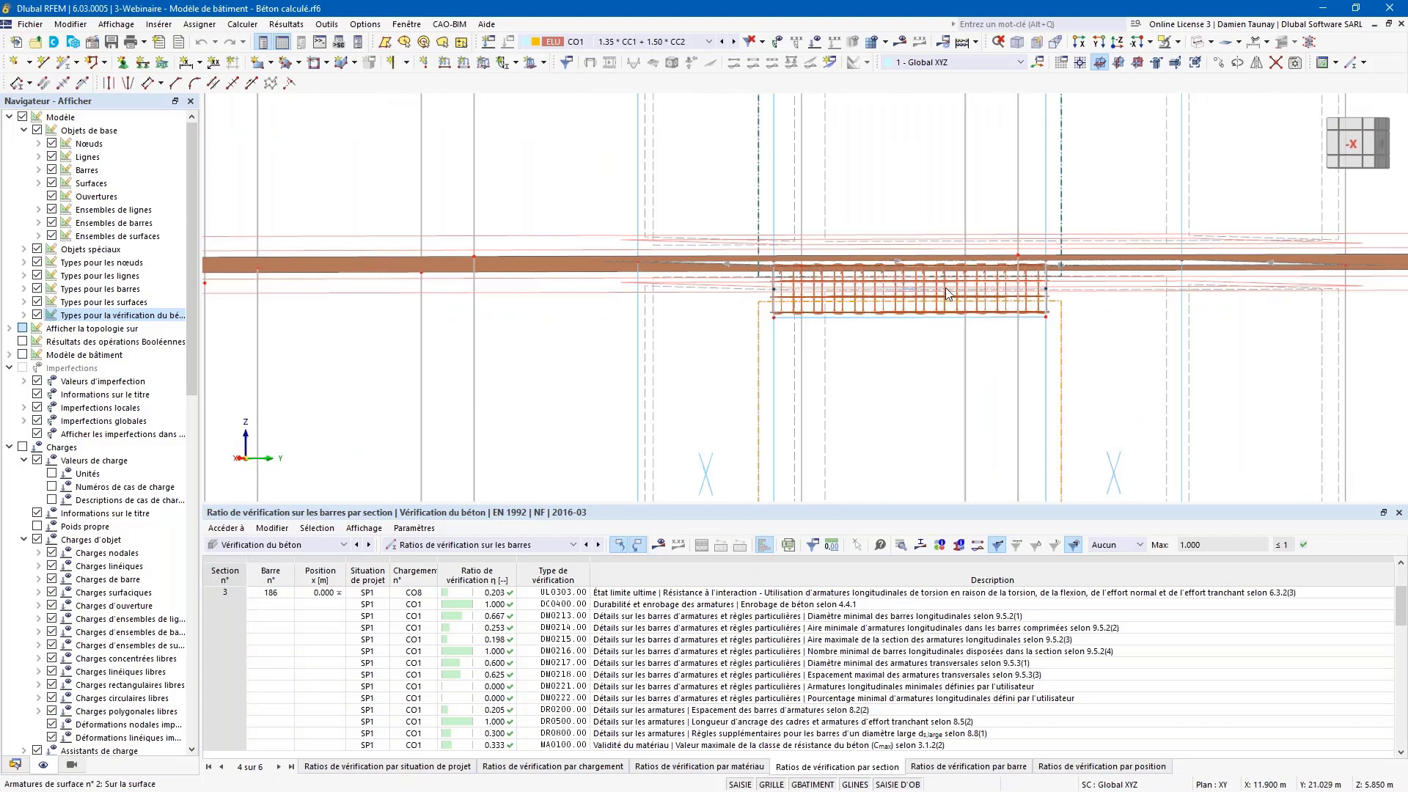
pyautogui.click(944, 290)
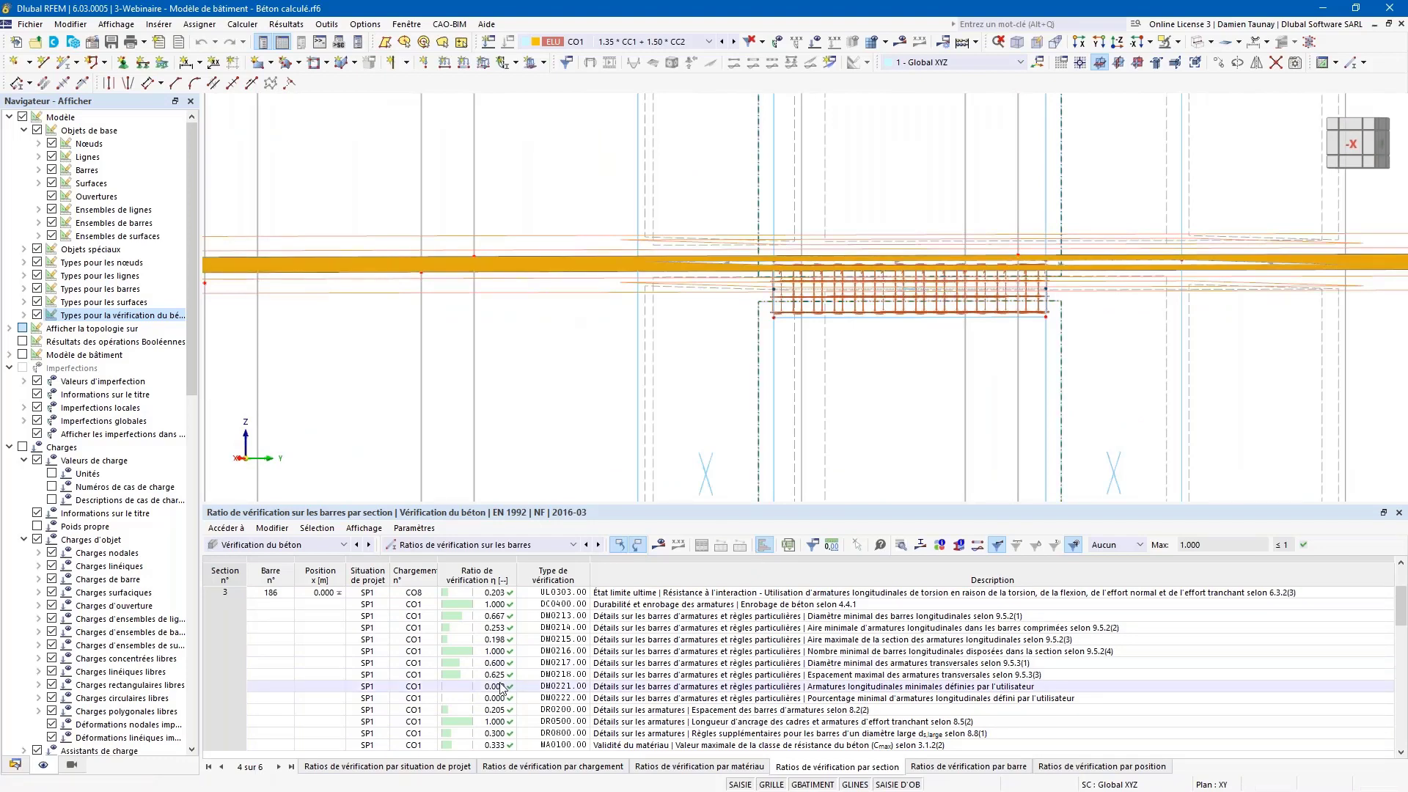
# - Examine the design checks of deep beam Poutre-voile 1.1 and shear wall Voile de cisaillement 1.1 in an enlarged table
pyautogui.scroll(2, 411, 641)
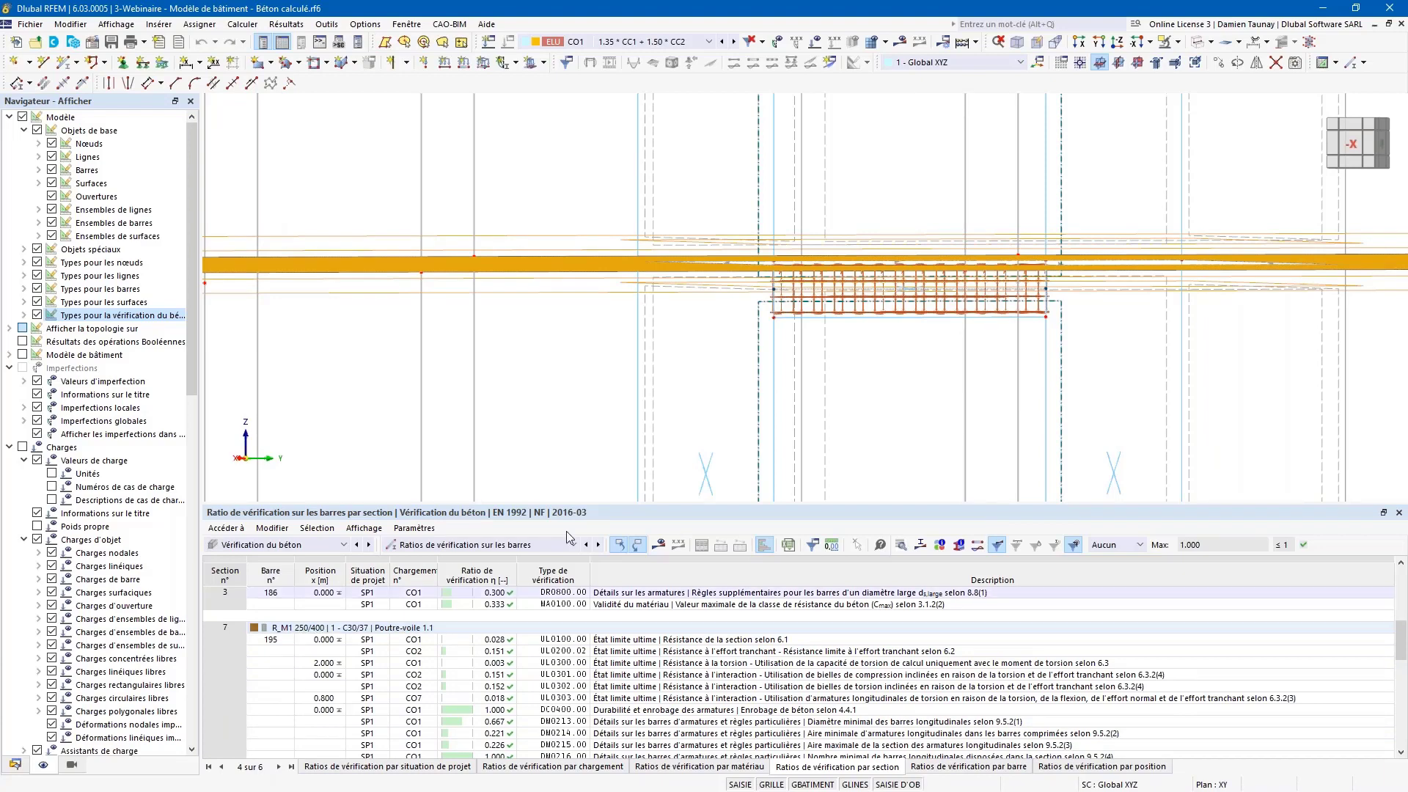
pyautogui.scroll(-5, 1087, 352)
pyautogui.keyDown('ctrl'); pyautogui.moveTo(1086, 352); pyautogui.dragTo(1045, 402, button='middle'); pyautogui.keyUp('ctrl')
pyautogui.scroll(2, 1051, 422)
pyautogui.scroll(3, 1049, 411)
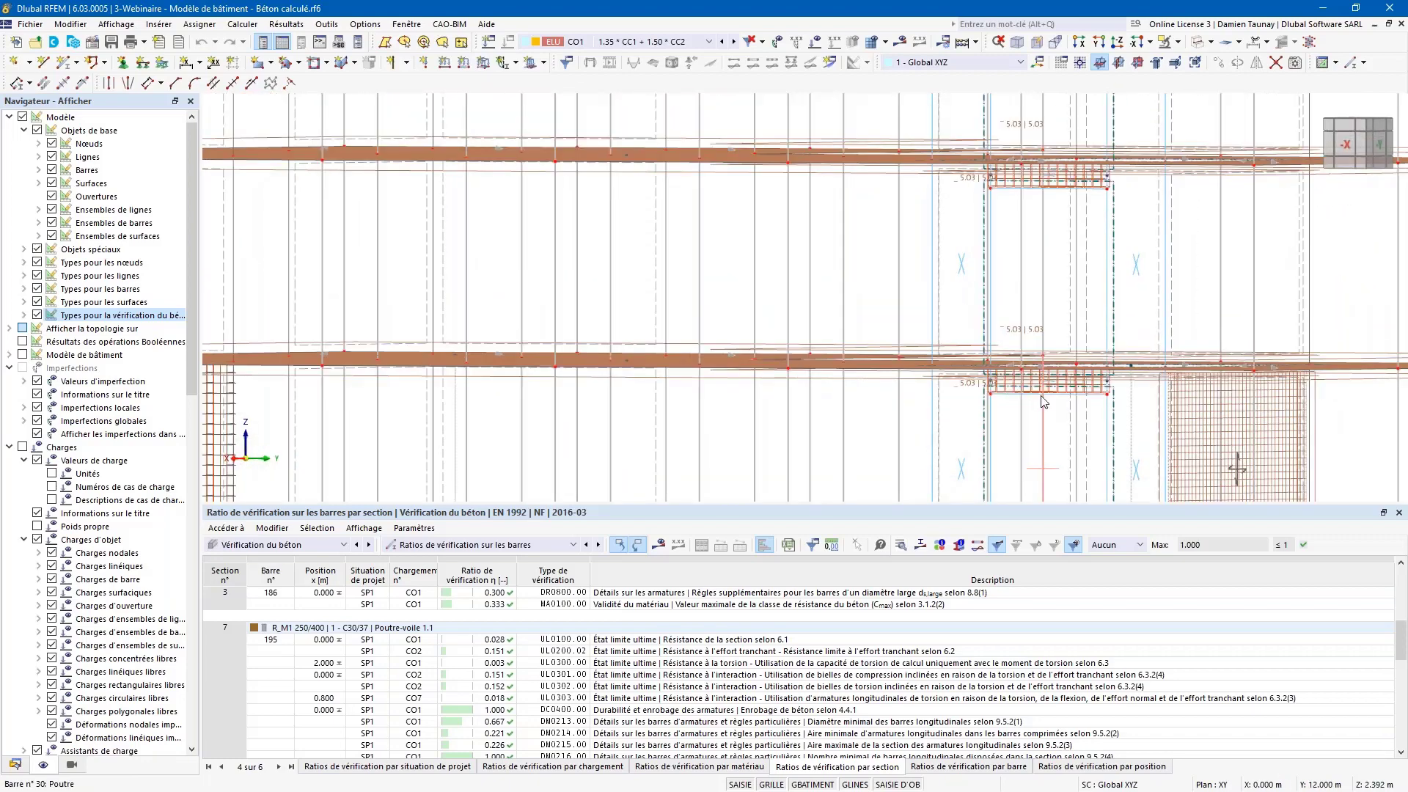
pyautogui.moveTo(638, 505); pyautogui.dragTo(627, 385)
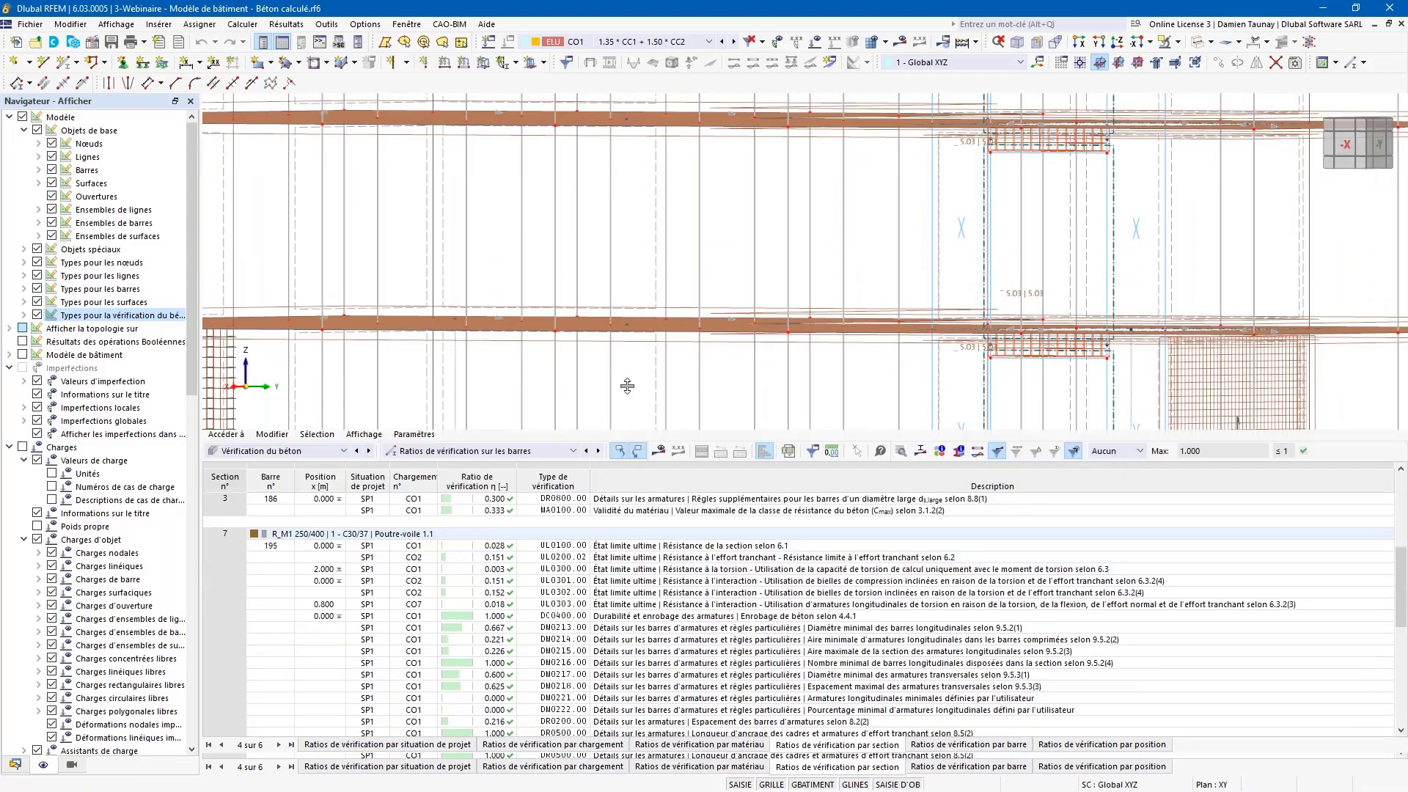
pyautogui.scroll(6, 626, 669)
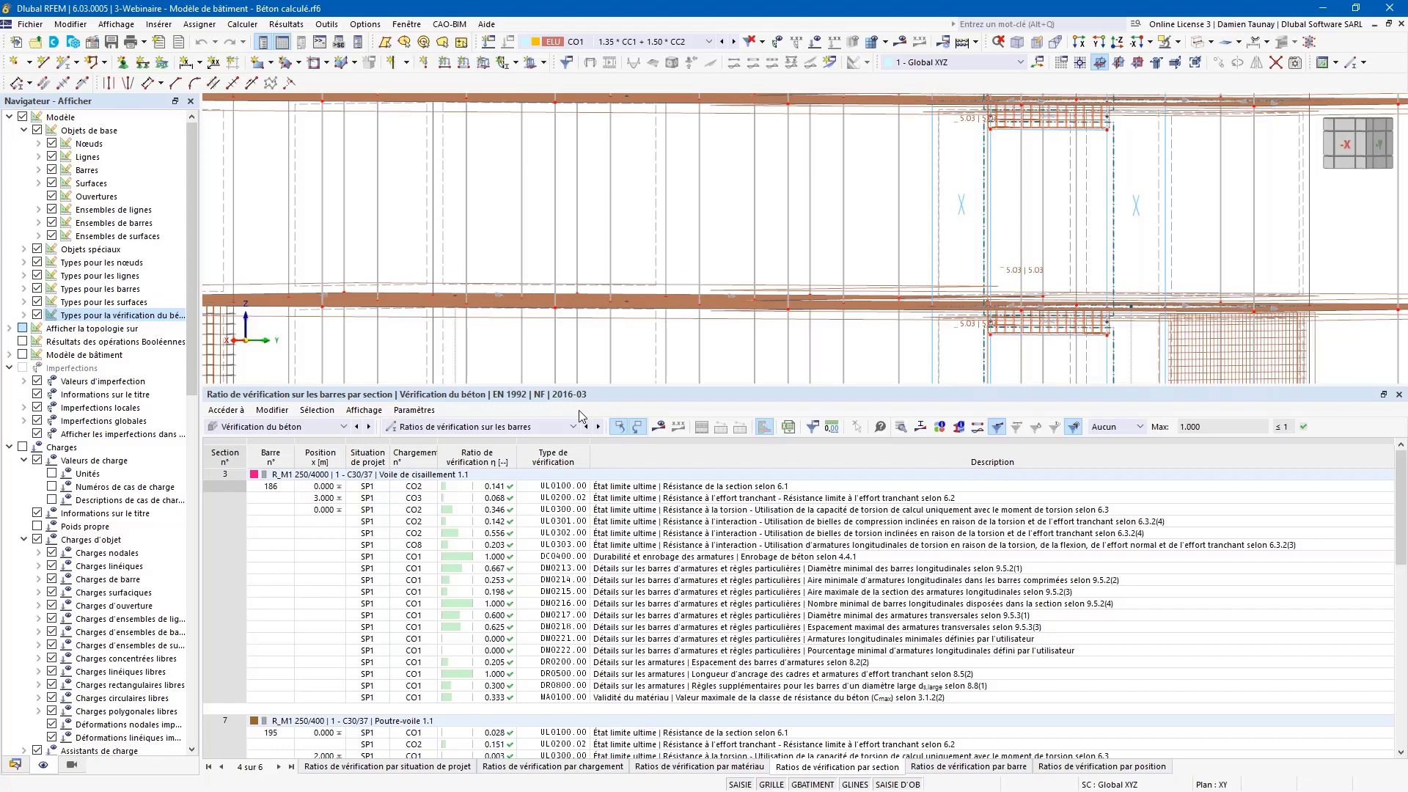
# - Reduce the table height and list the concrete design ratios of the surfaces
pyautogui.moveTo(583, 382); pyautogui.dragTo(575, 493)
pyautogui.scroll(-6, 631, 450)
pyautogui.moveTo(641, 446); pyautogui.dragTo(729, 470, button='middle')
pyautogui.moveTo(651, 448); pyautogui.dragTo(612, 466, button='middle')
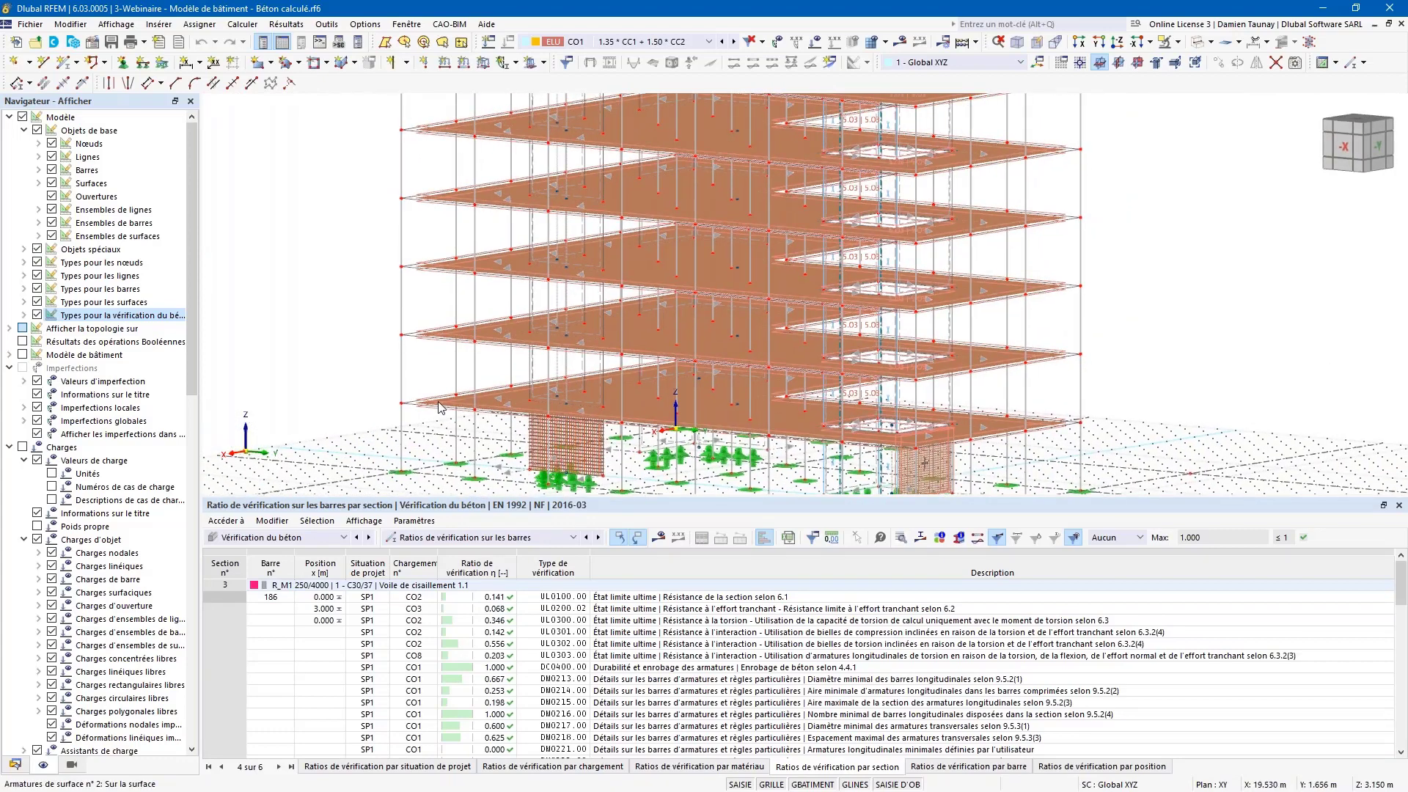
pyautogui.click(438, 542)
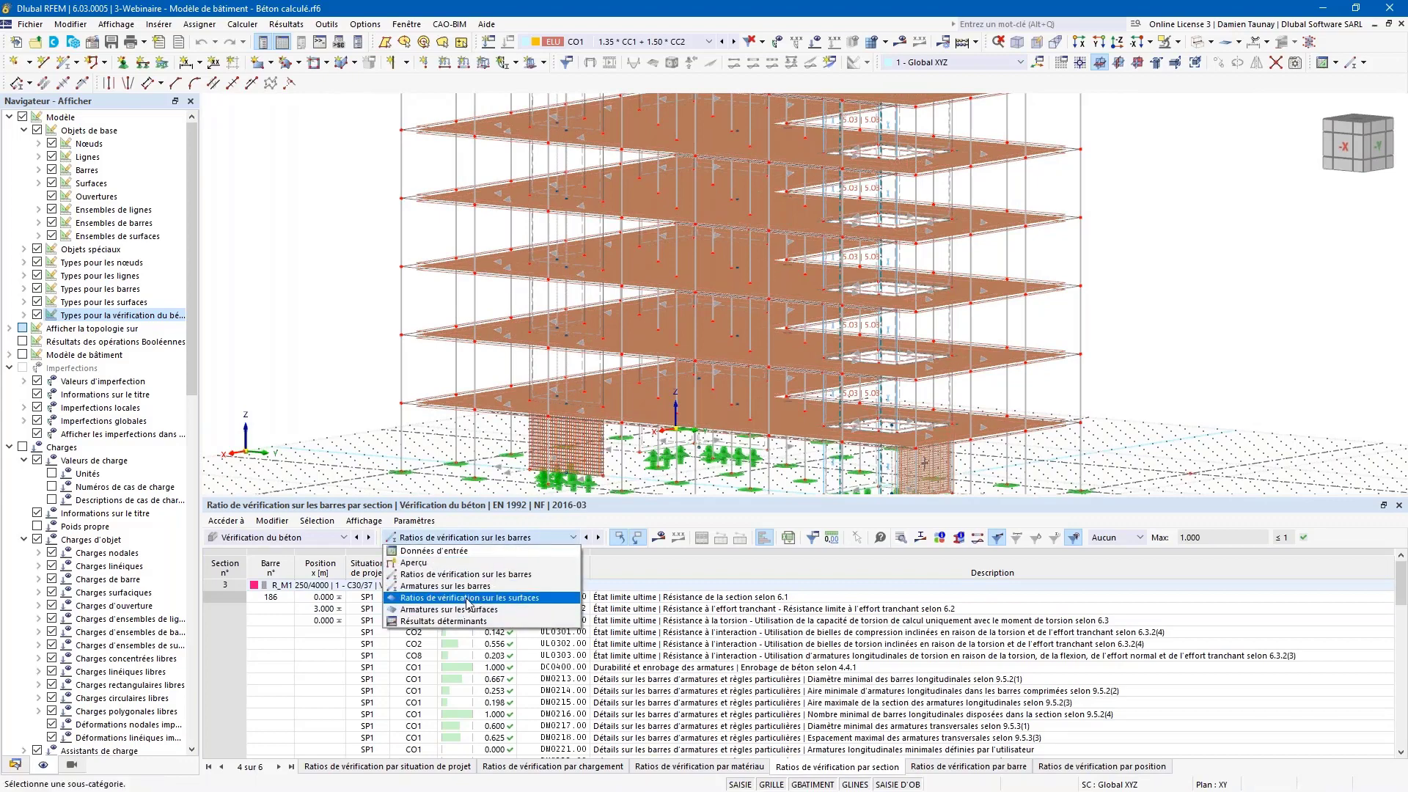
pyautogui.click(467, 599)
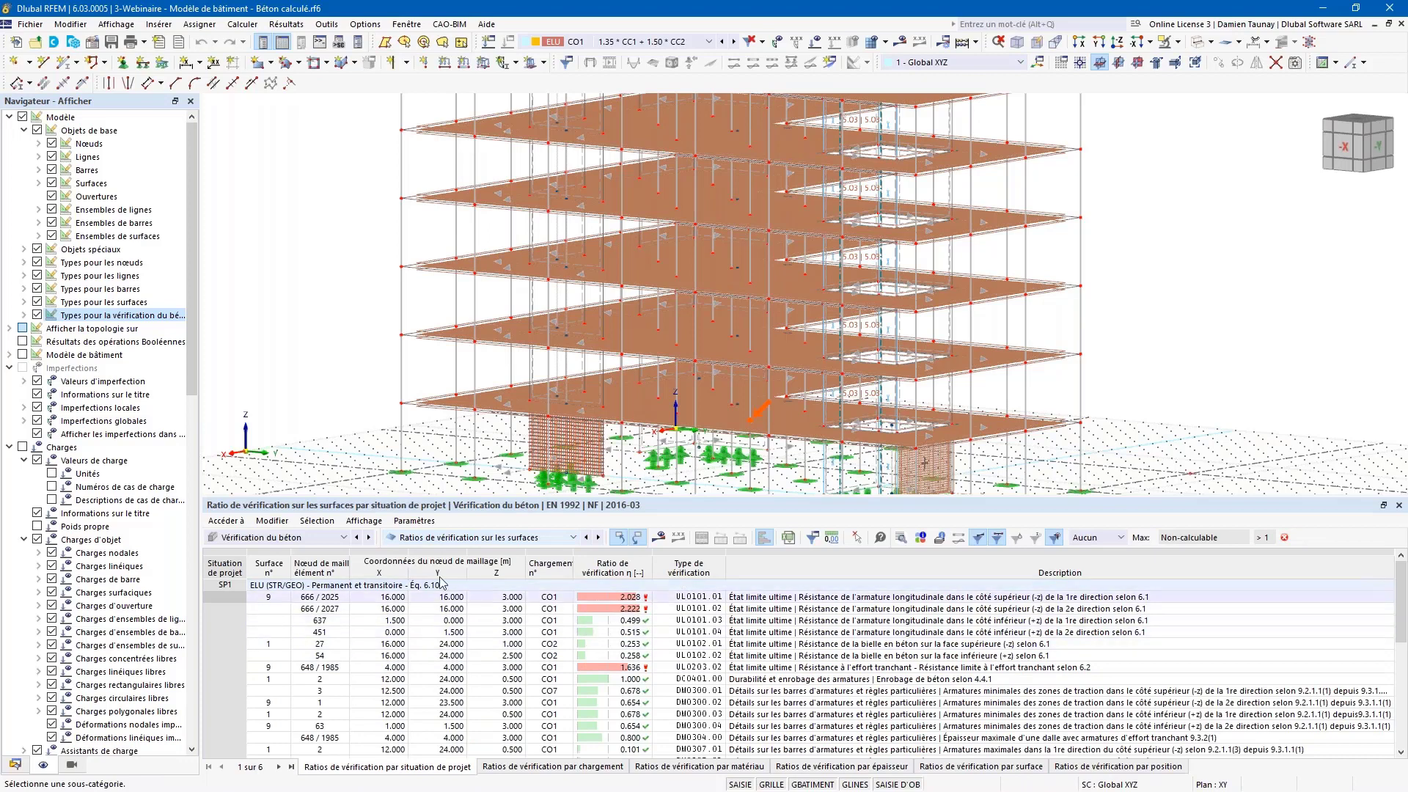
# - Show the concrete design input data and review which members and surfaces are selected for design
pyautogui.click(412, 543)
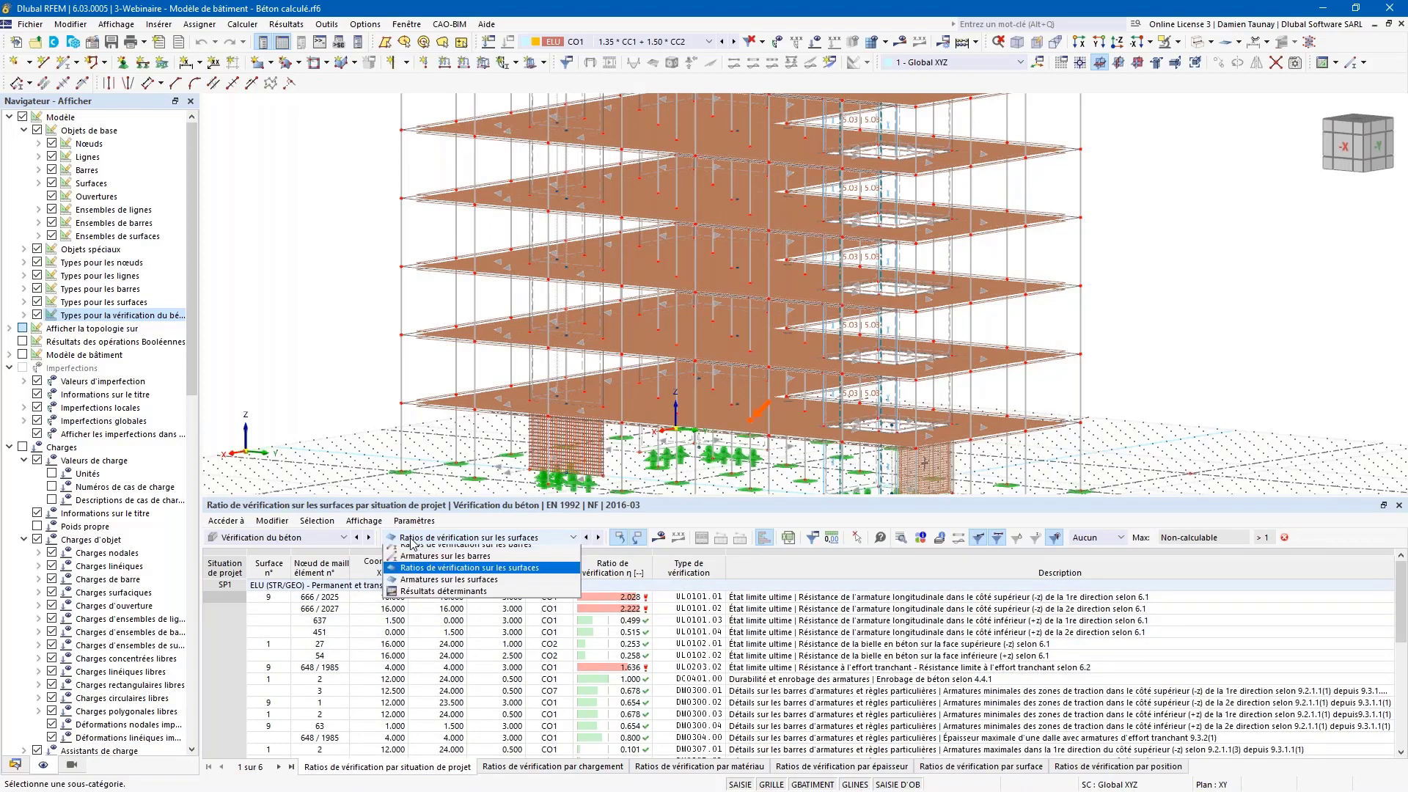
pyautogui.click(414, 555)
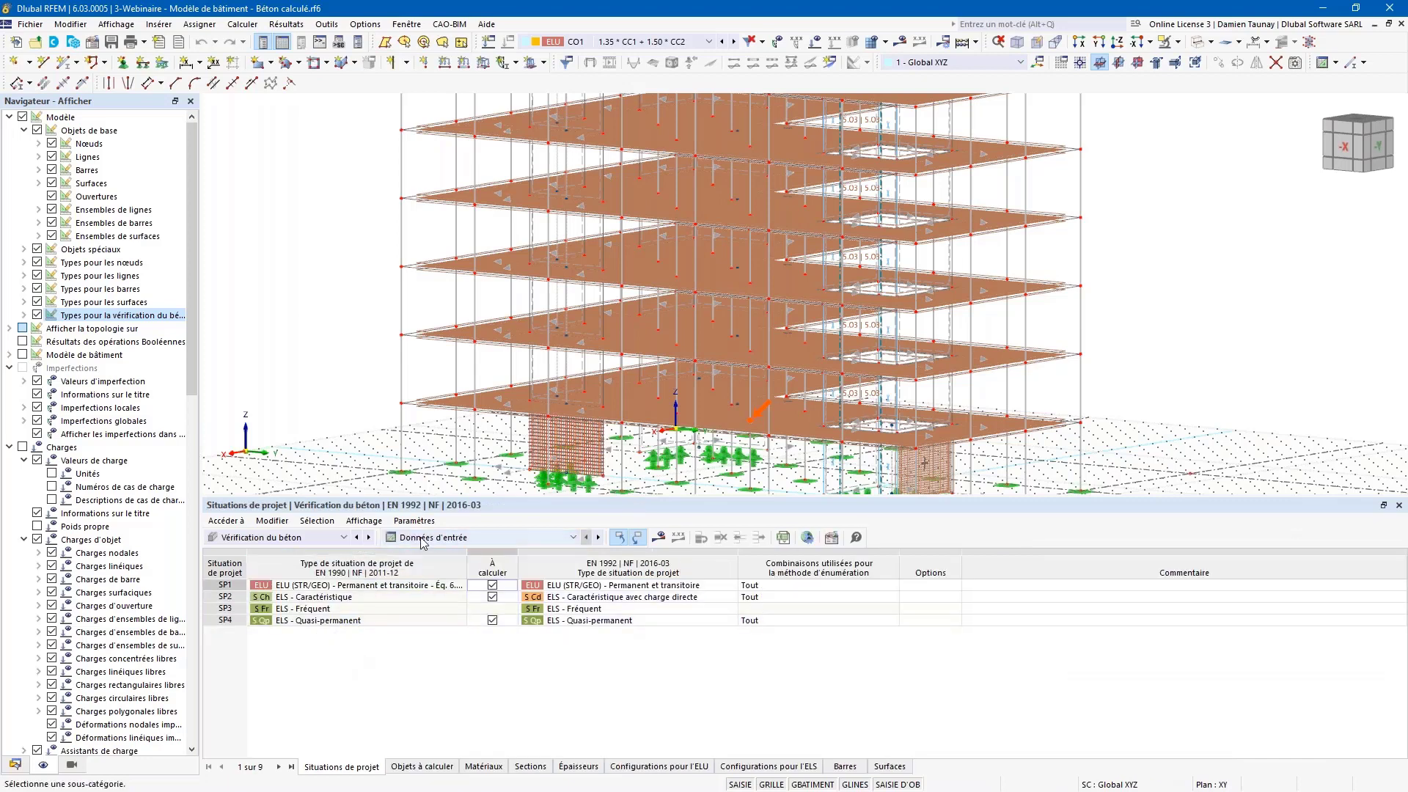
pyautogui.click(414, 767)
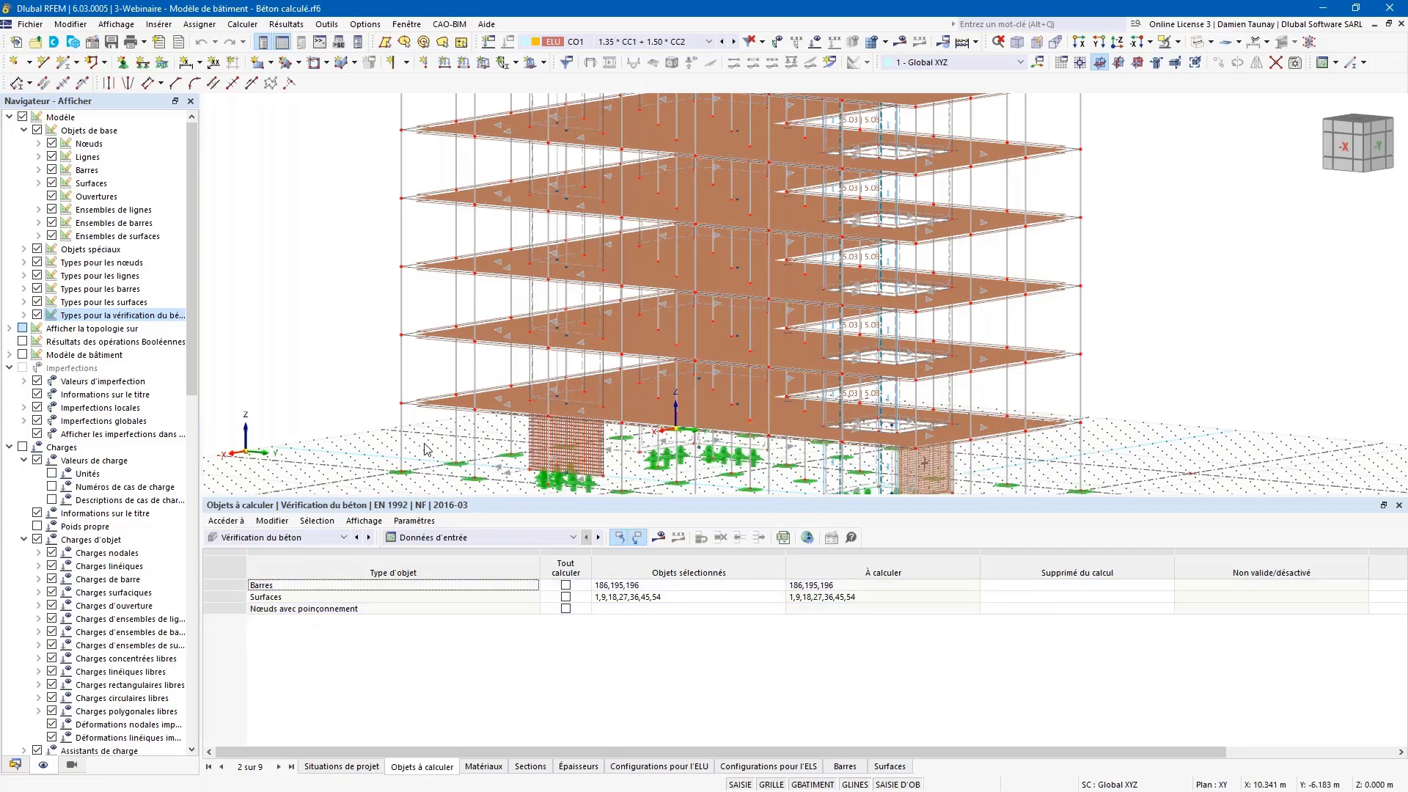
pyautogui.scroll(-3, 417, 446)
pyautogui.moveTo(415, 455); pyautogui.dragTo(439, 465, button='middle')
pyautogui.moveTo(432, 497); pyautogui.dragTo(443, 547)
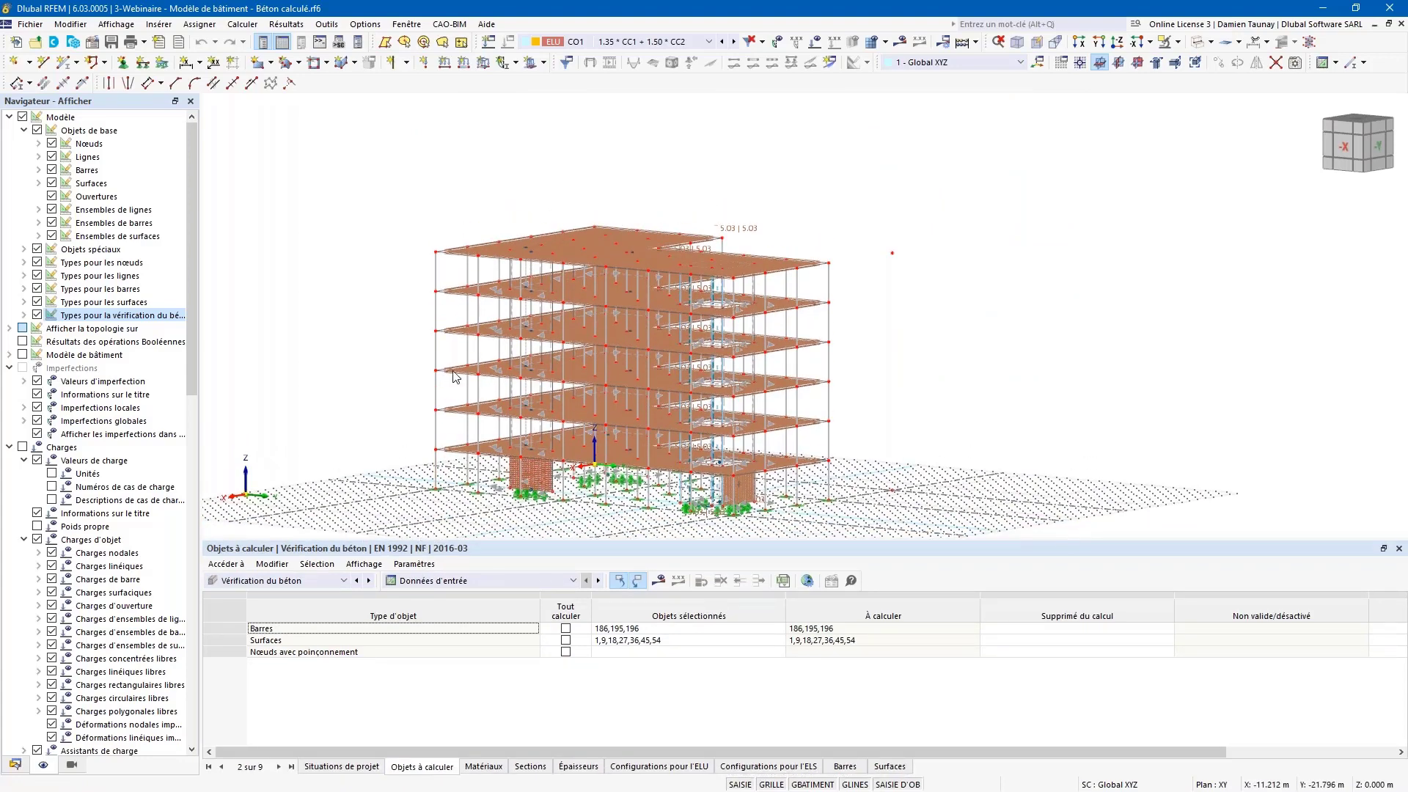
pyautogui.keyDown('ctrl'); pyautogui.moveTo(412, 299); pyautogui.dragTo(344, 308, button='middle'); pyautogui.keyUp('ctrl')
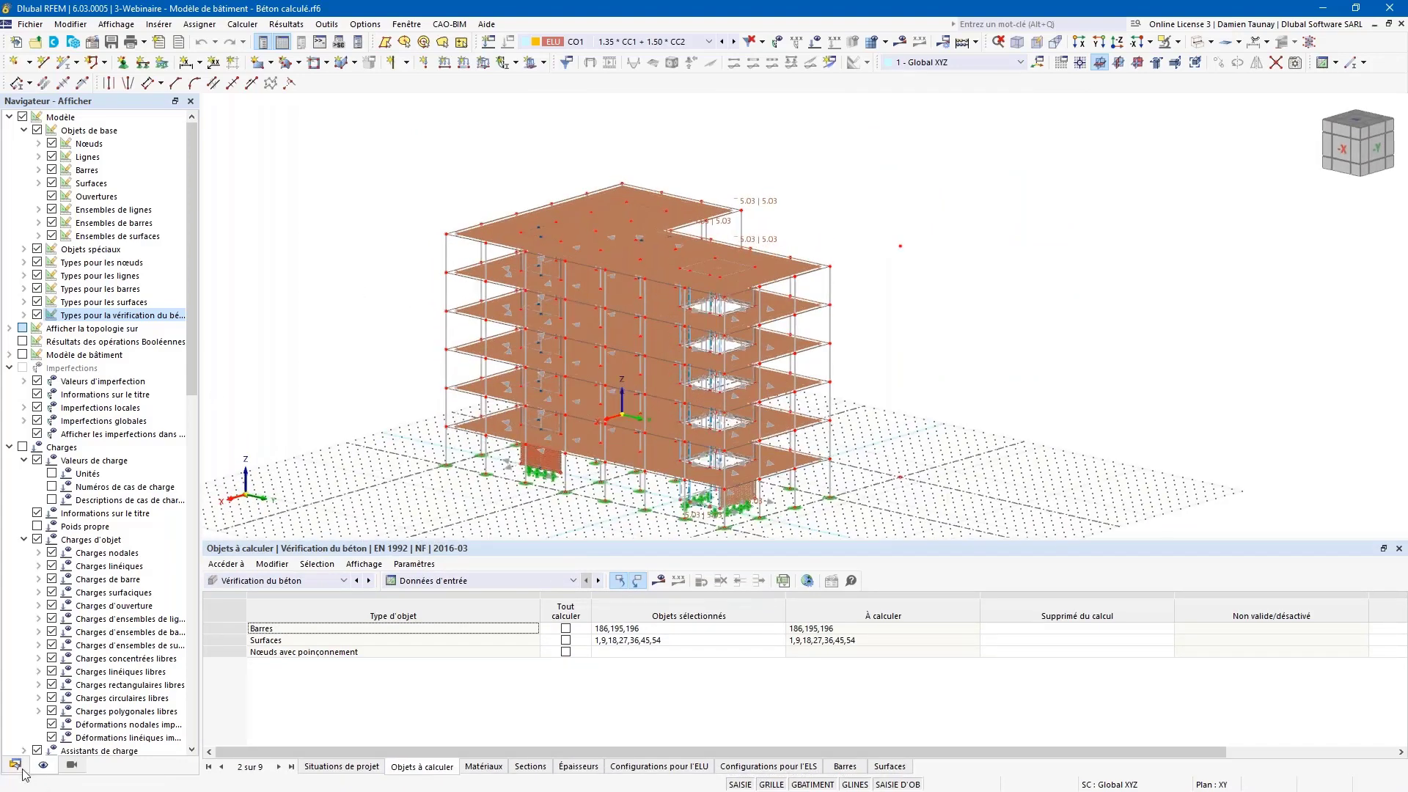
# - Display the concrete design results on the model and hide the concrete design types covering the surfaces
pyautogui.click(23, 770)
pyautogui.click(46, 767)
pyautogui.click(73, 767)
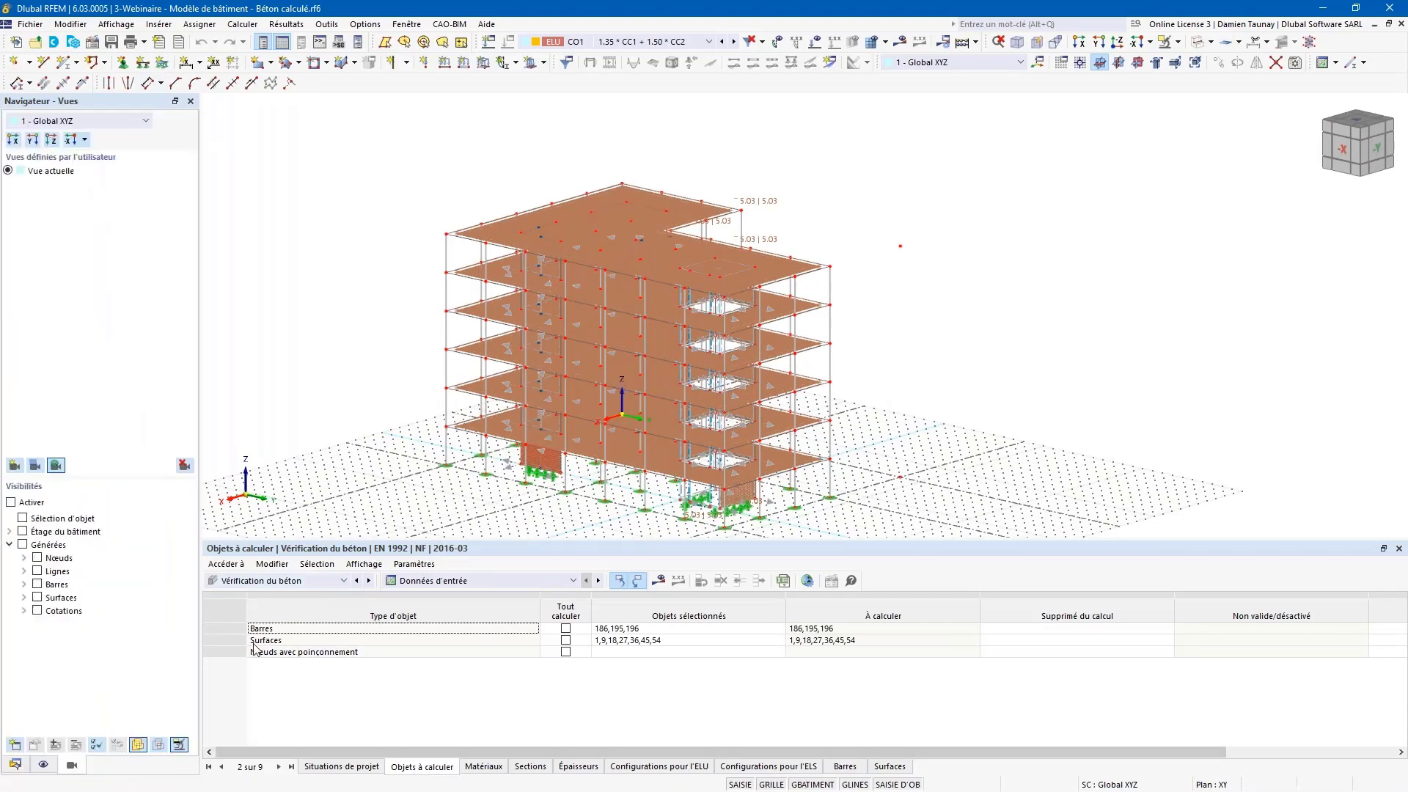
pyautogui.click(658, 584)
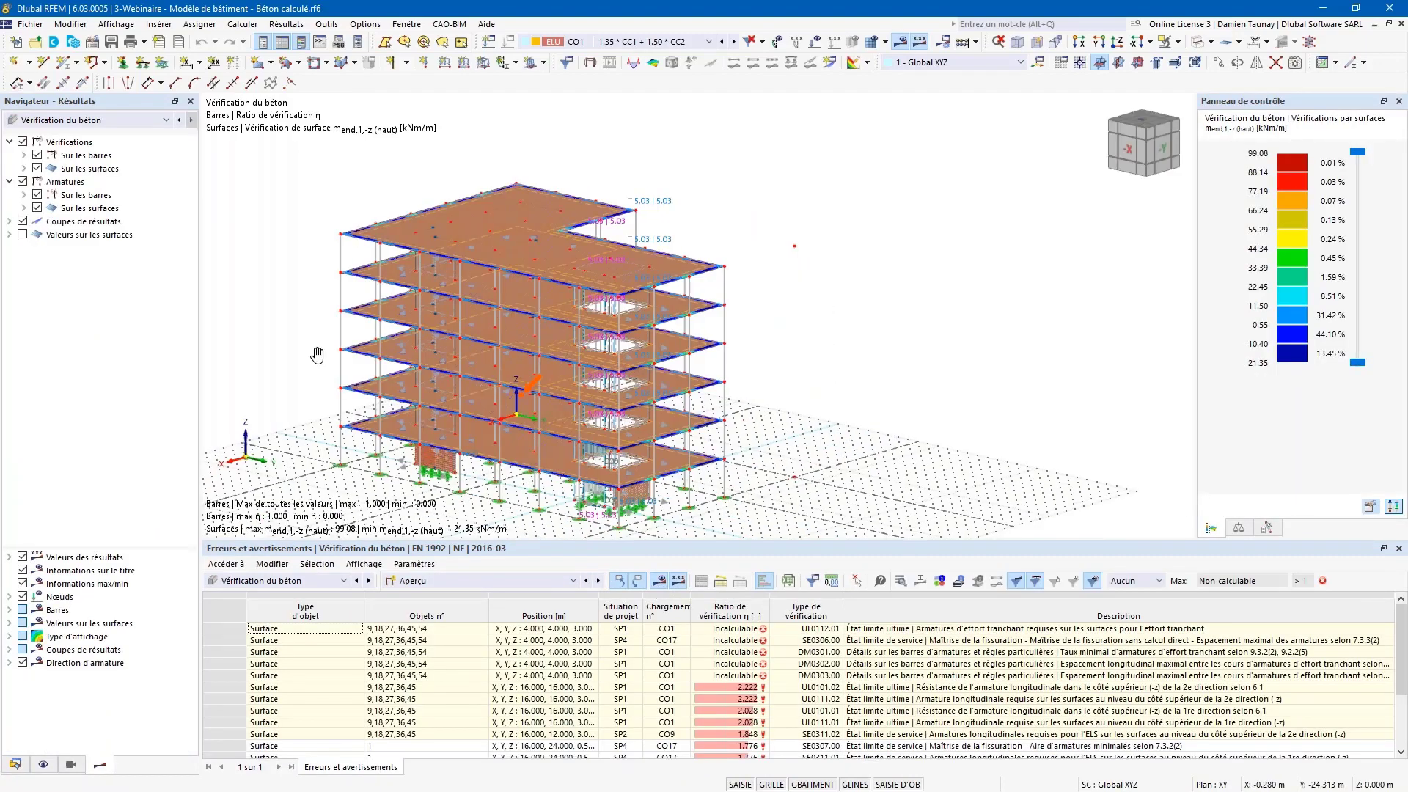
pyautogui.keyDown('ctrl'); pyautogui.moveTo(677, 422); pyautogui.dragTo(673, 385, button='middle'); pyautogui.keyUp('ctrl')
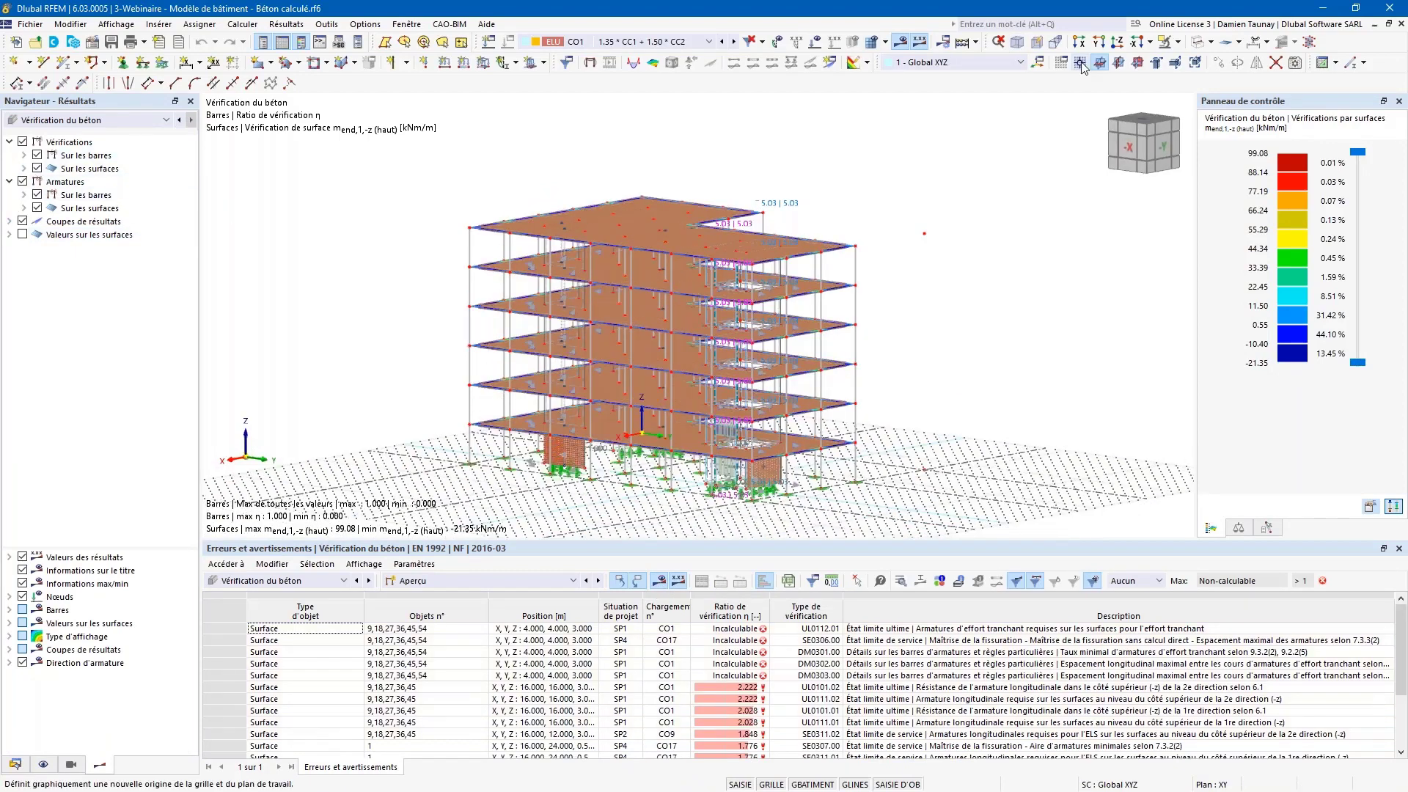
pyautogui.click(46, 765)
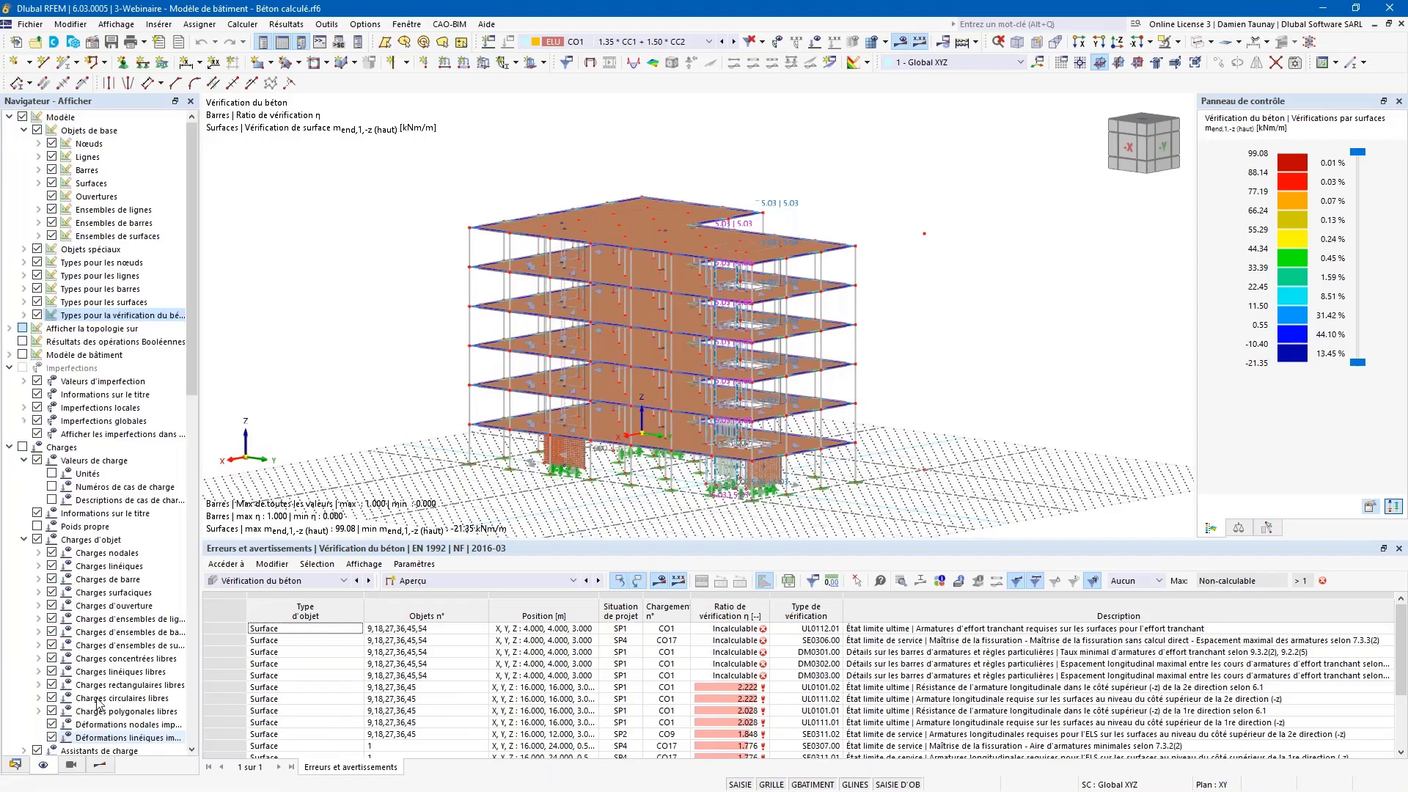
pyautogui.click(36, 315)
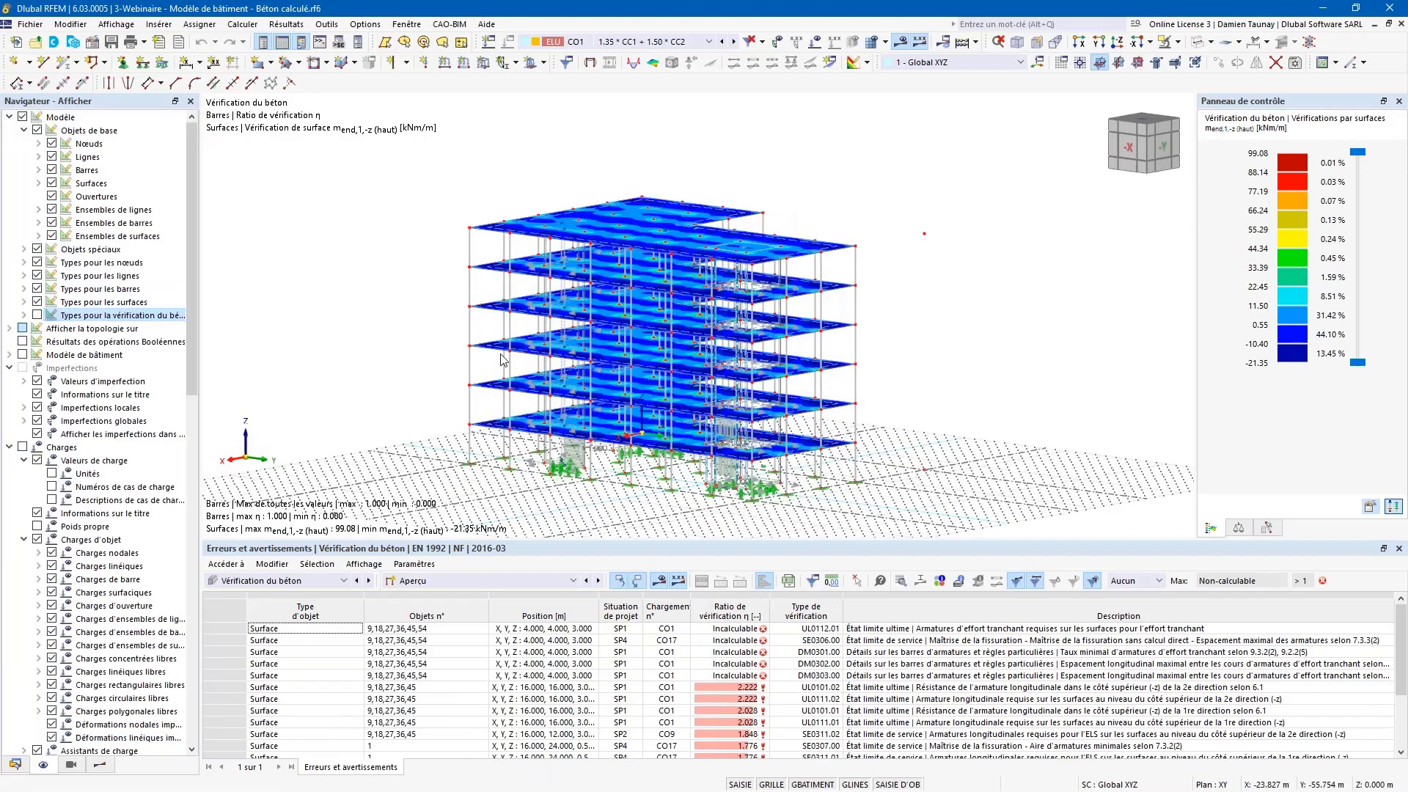
# - Expand the surface design checks in the results down to the individual ultimate limit state checks
pyautogui.scroll(3, 453, 399)
pyautogui.keyDown('ctrl'); pyautogui.moveTo(452, 399); pyautogui.dragTo(439, 403, button='middle'); pyautogui.keyUp('ctrl')
pyautogui.click(101, 764)
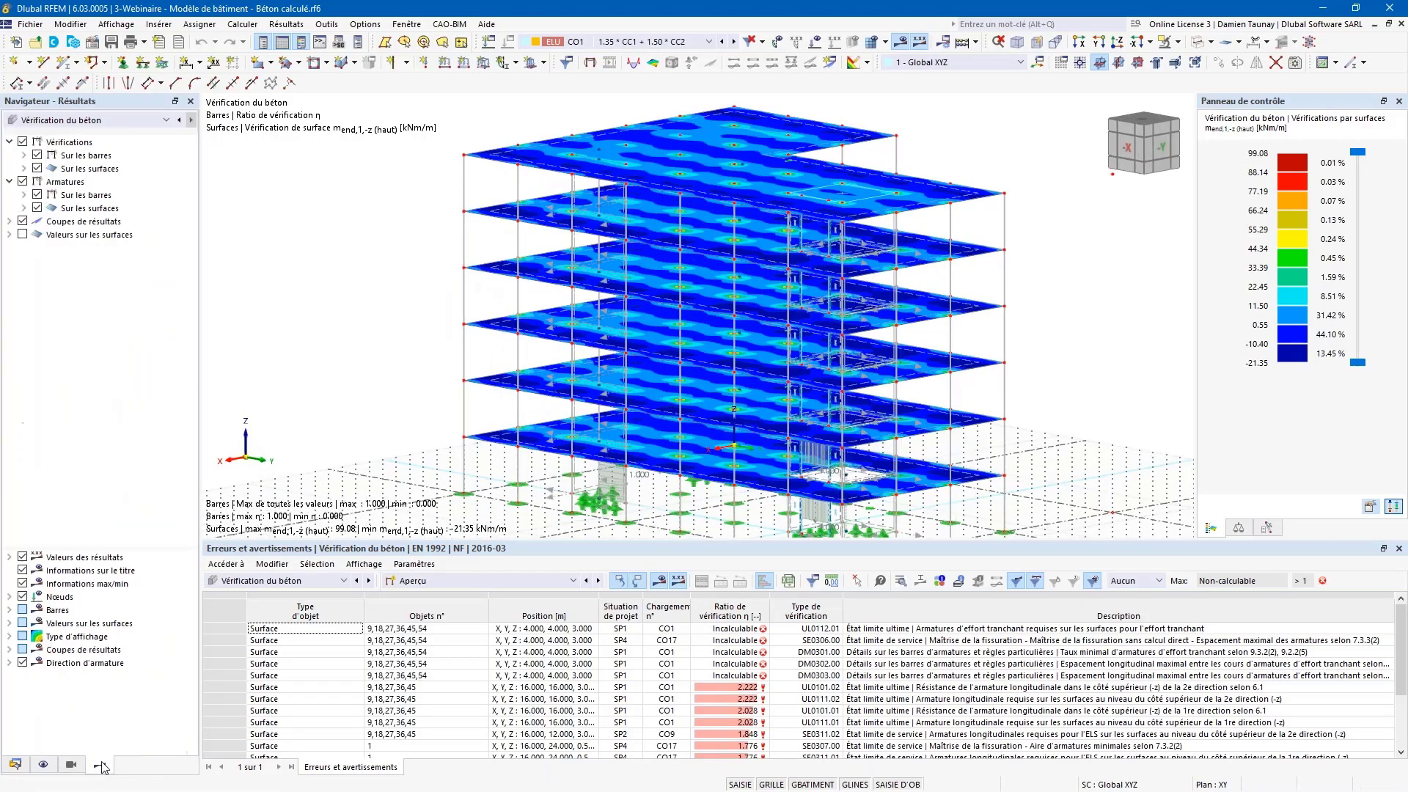
pyautogui.click(25, 168)
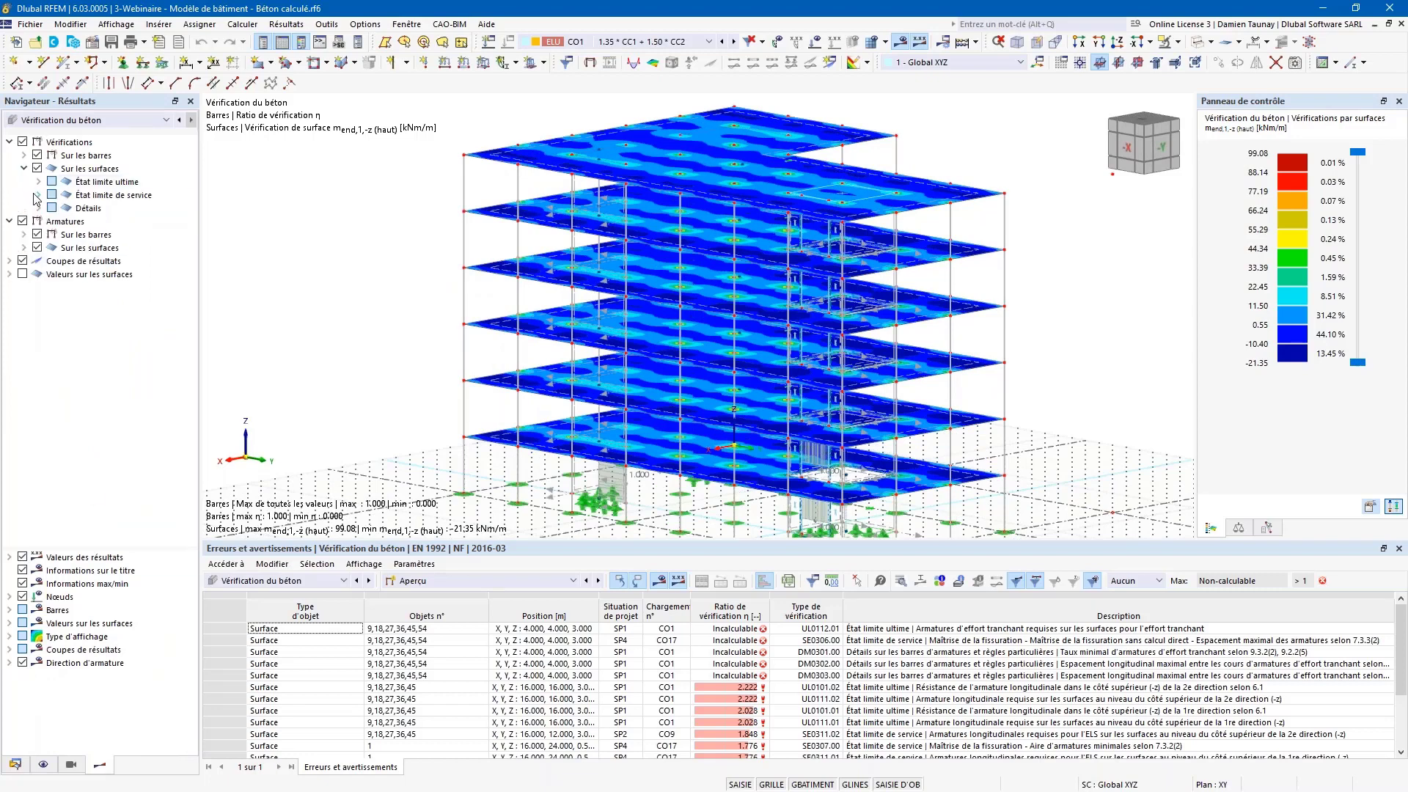
pyautogui.click(39, 182)
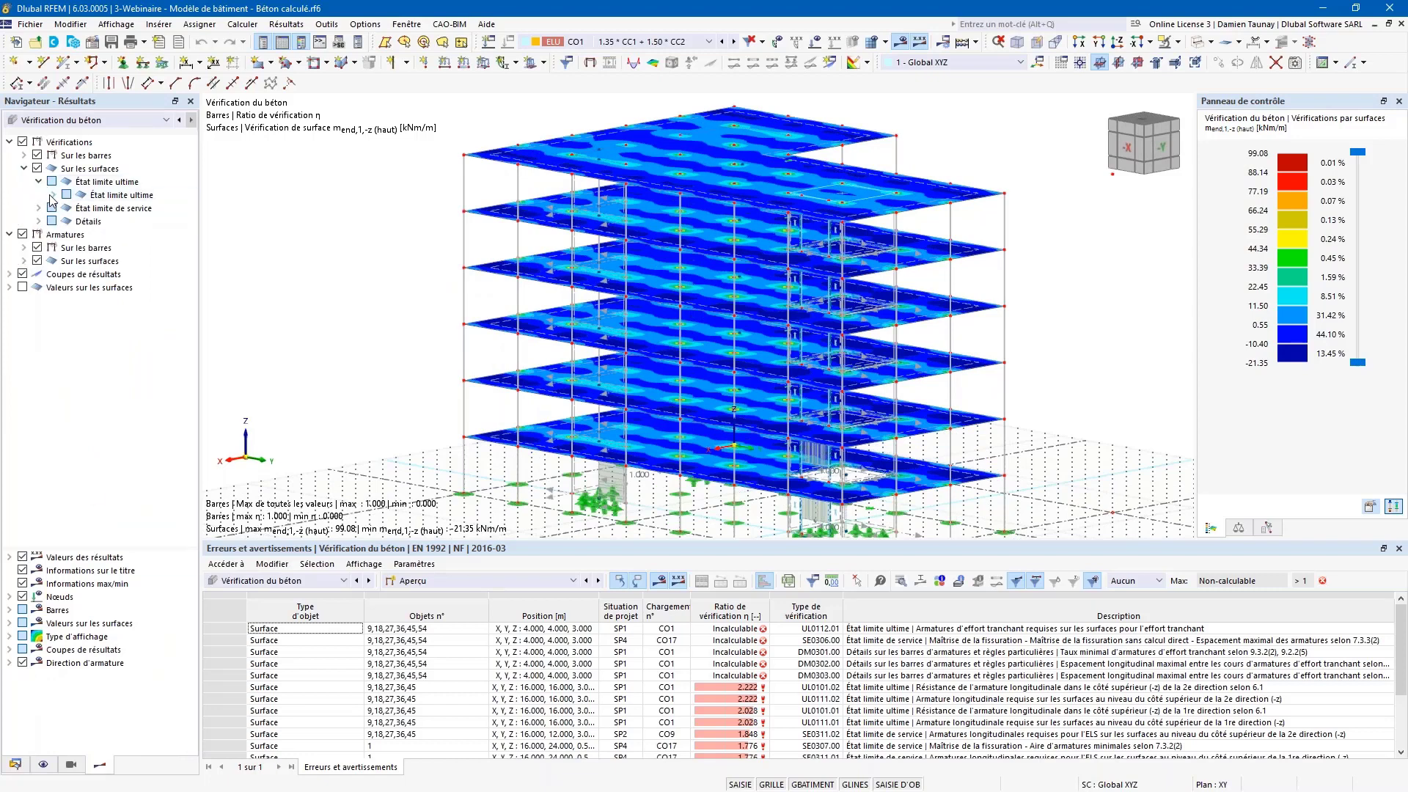
pyautogui.click(54, 195)
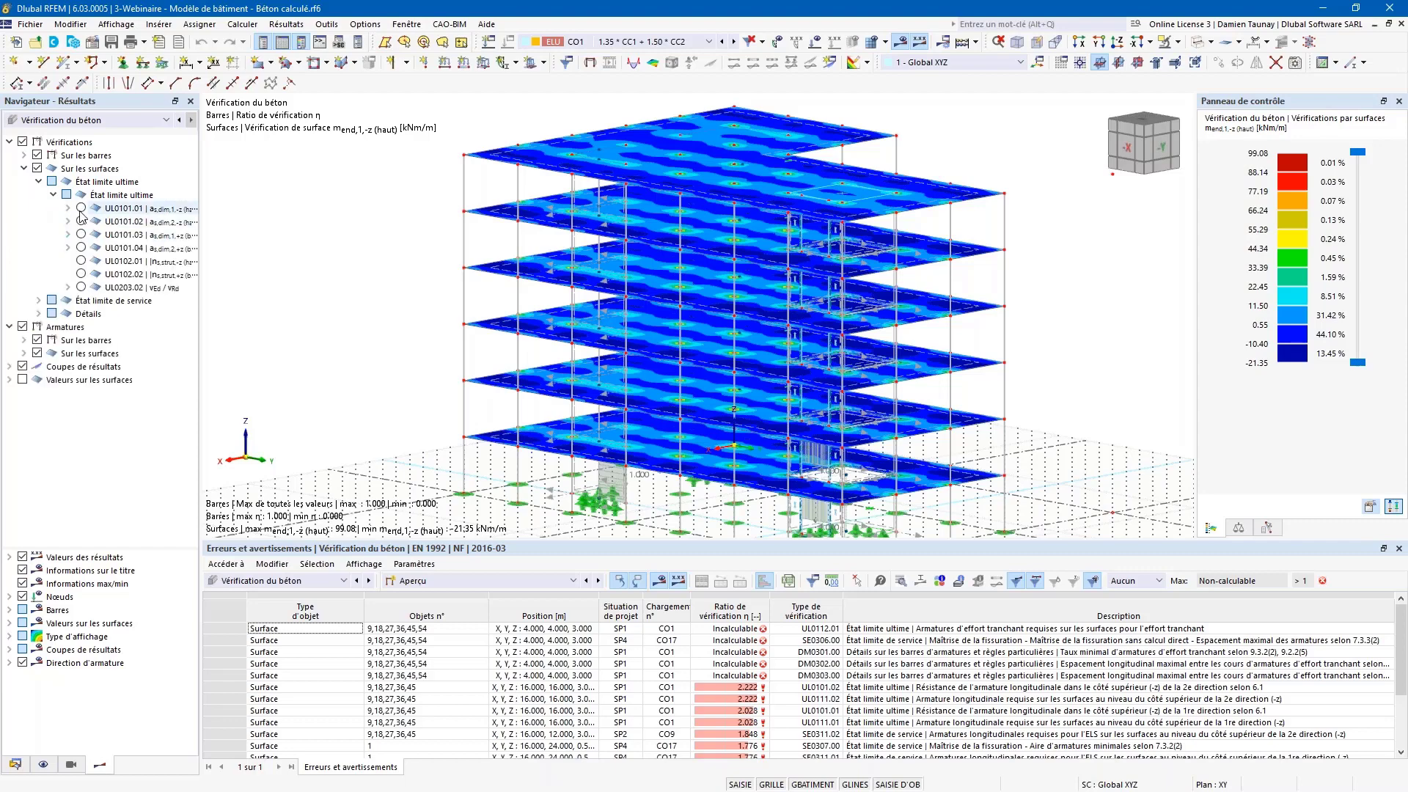